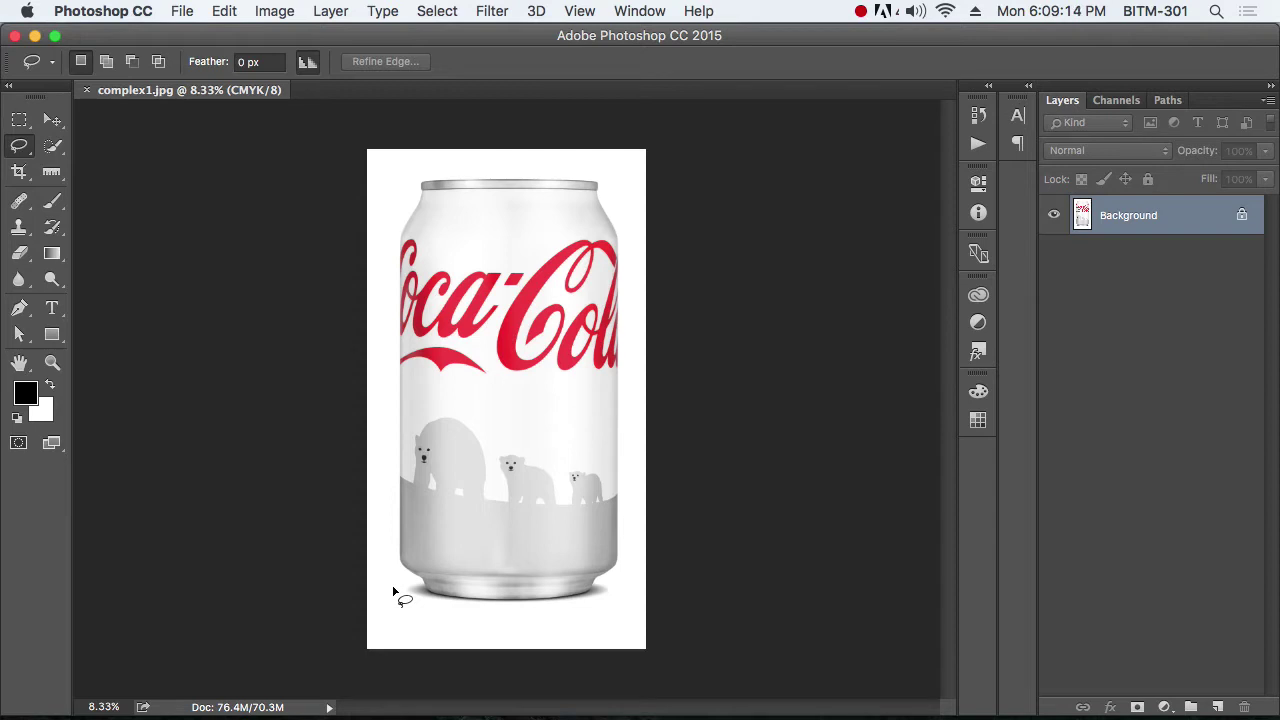
Examine the edge of the can's metal rim up close at its upper-right corner
super+click(591, 218)
super+click(591, 218)
super+click(591, 218)
super+click(591, 218)
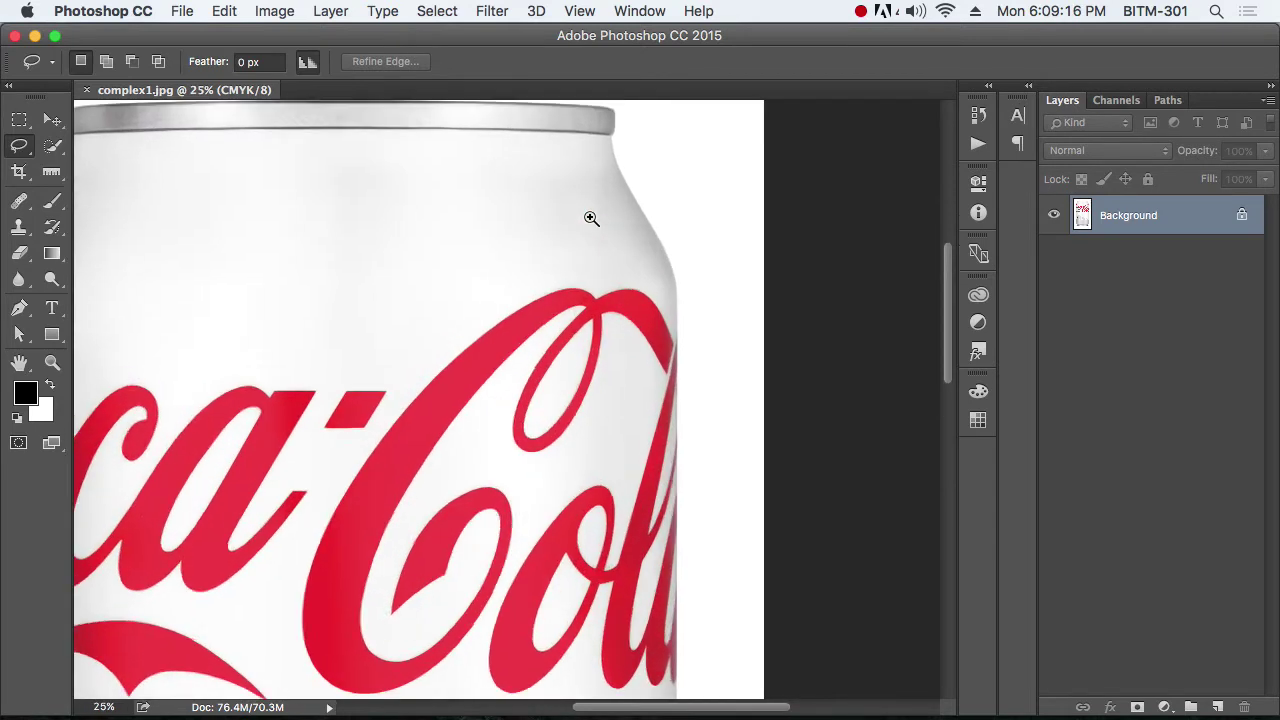
super+click(591, 218)
super+click(591, 218)
drag(697, 228, 671, 500)
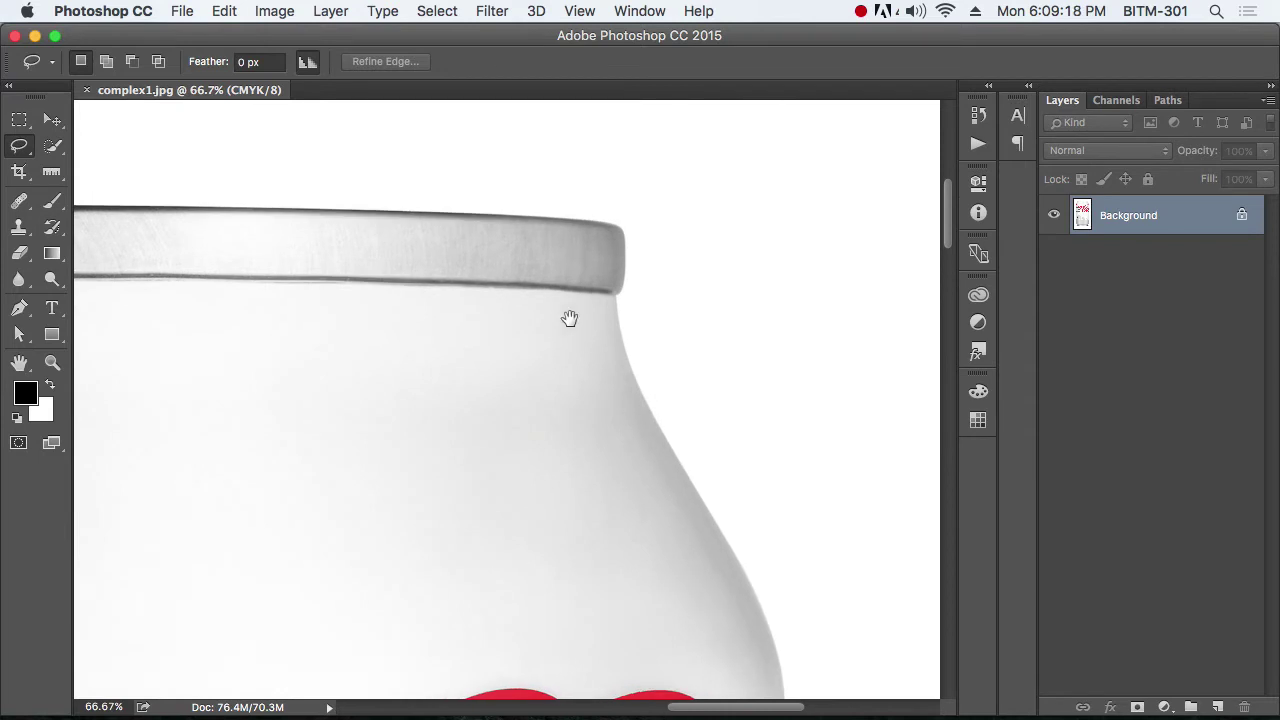
drag(571, 317, 651, 417)
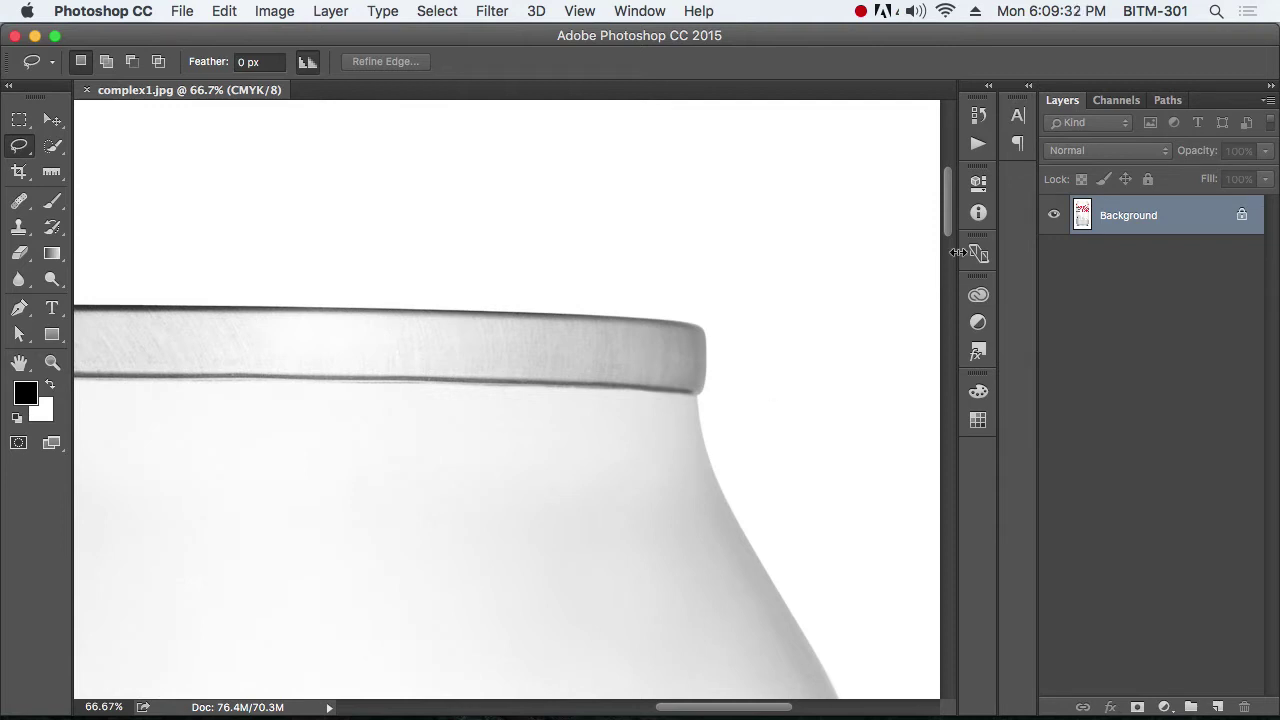
Display the document's list of paths and activate the standard Pen tool
click(1168, 102)
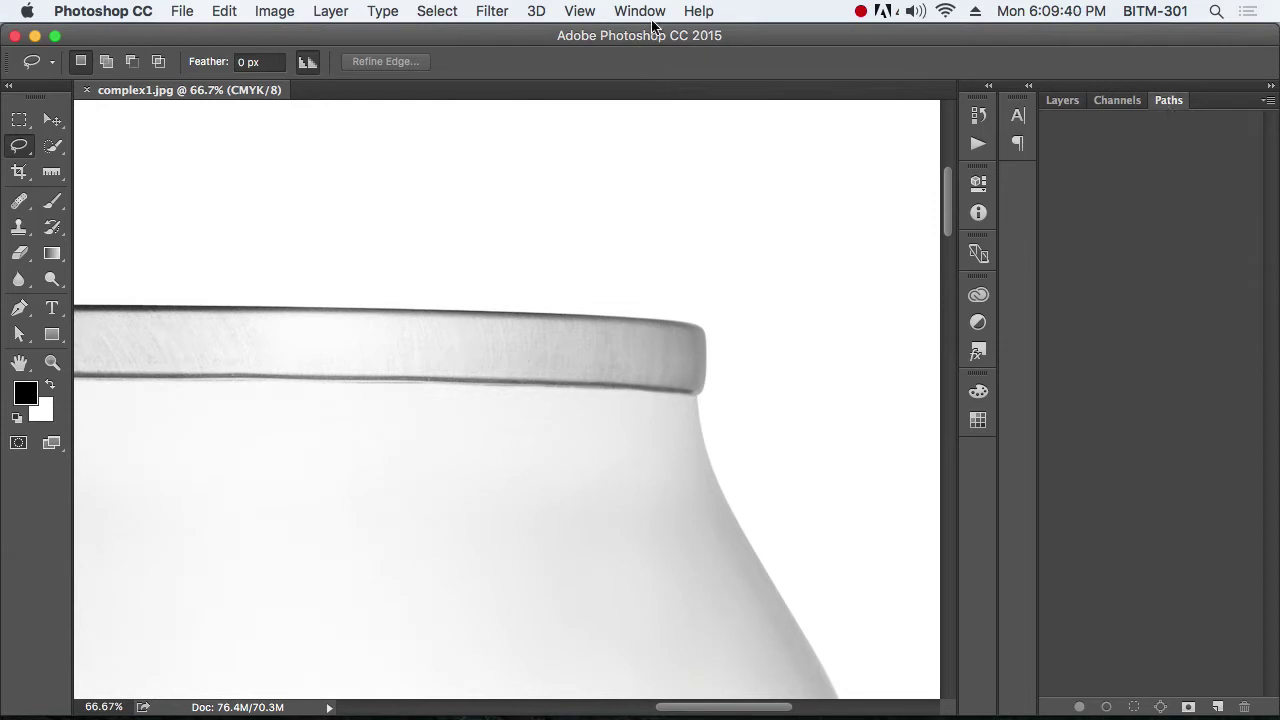
click(1062, 101)
click(640, 11)
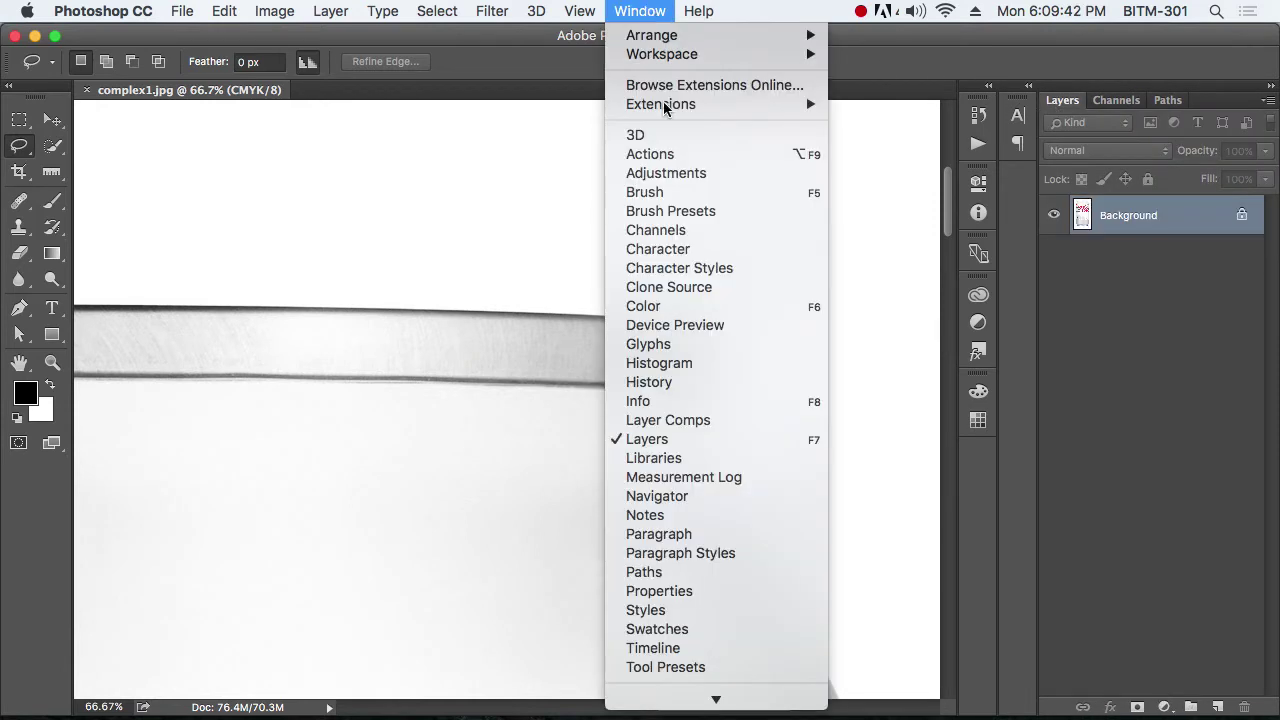
click(669, 572)
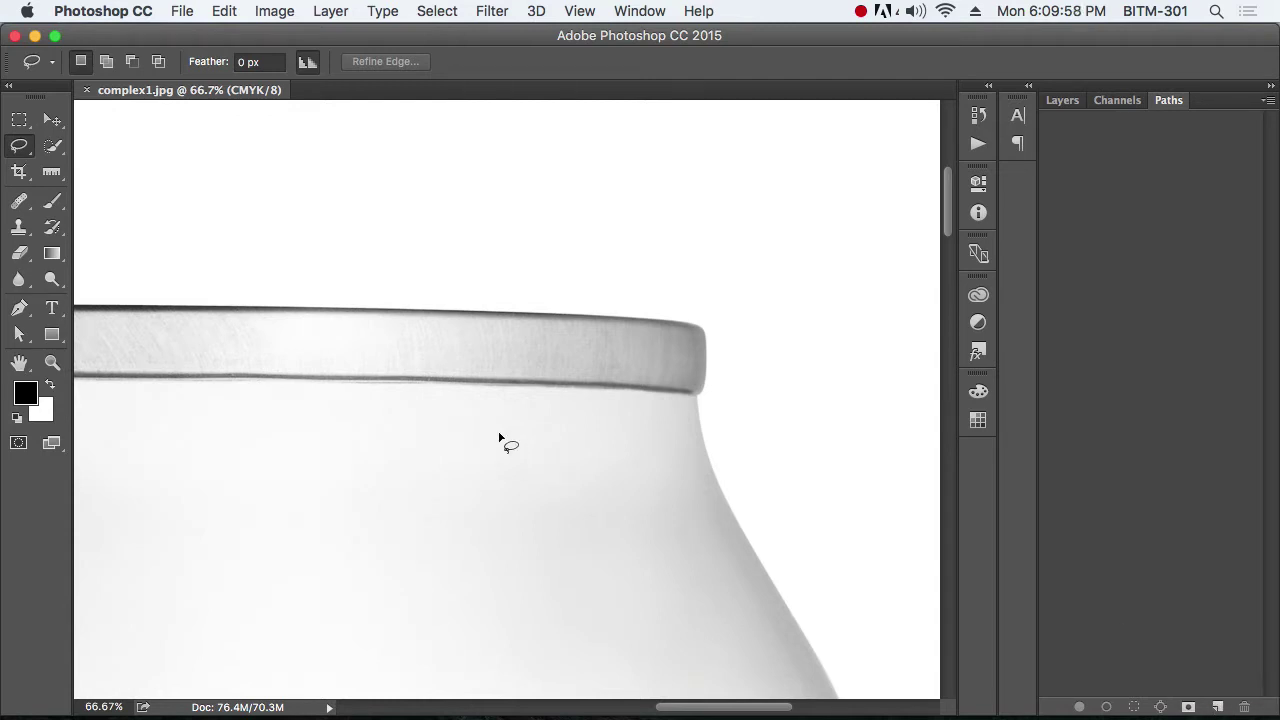
click(19, 309)
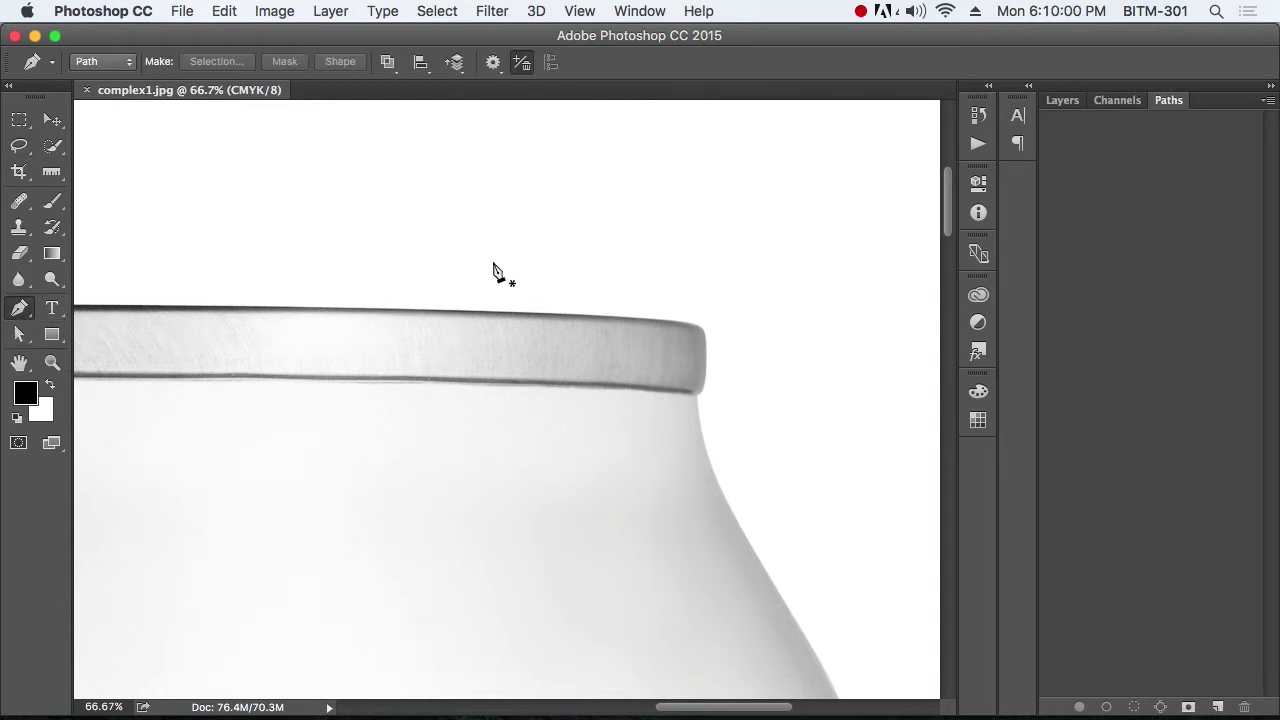
drag(19, 311, 129, 303)
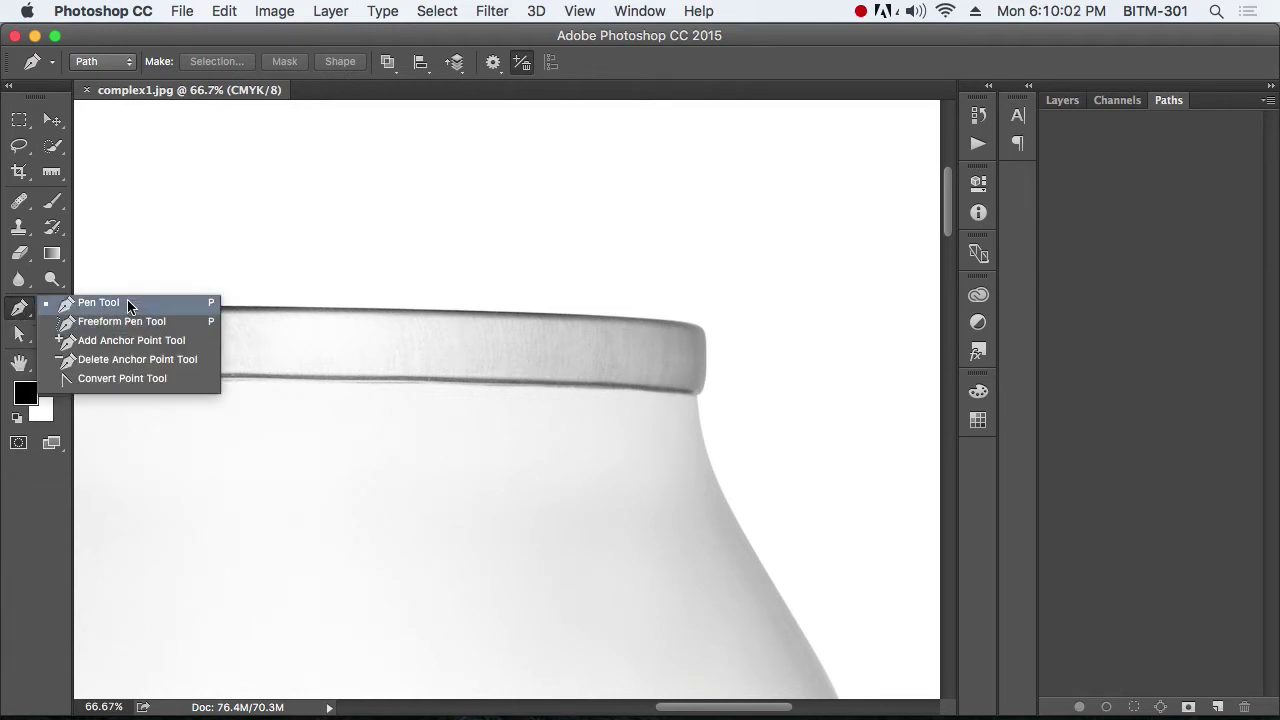
Draw a closed five-point straight-sided practice path across the can's rim
click(307, 256)
click(540, 160)
click(740, 357)
click(553, 521)
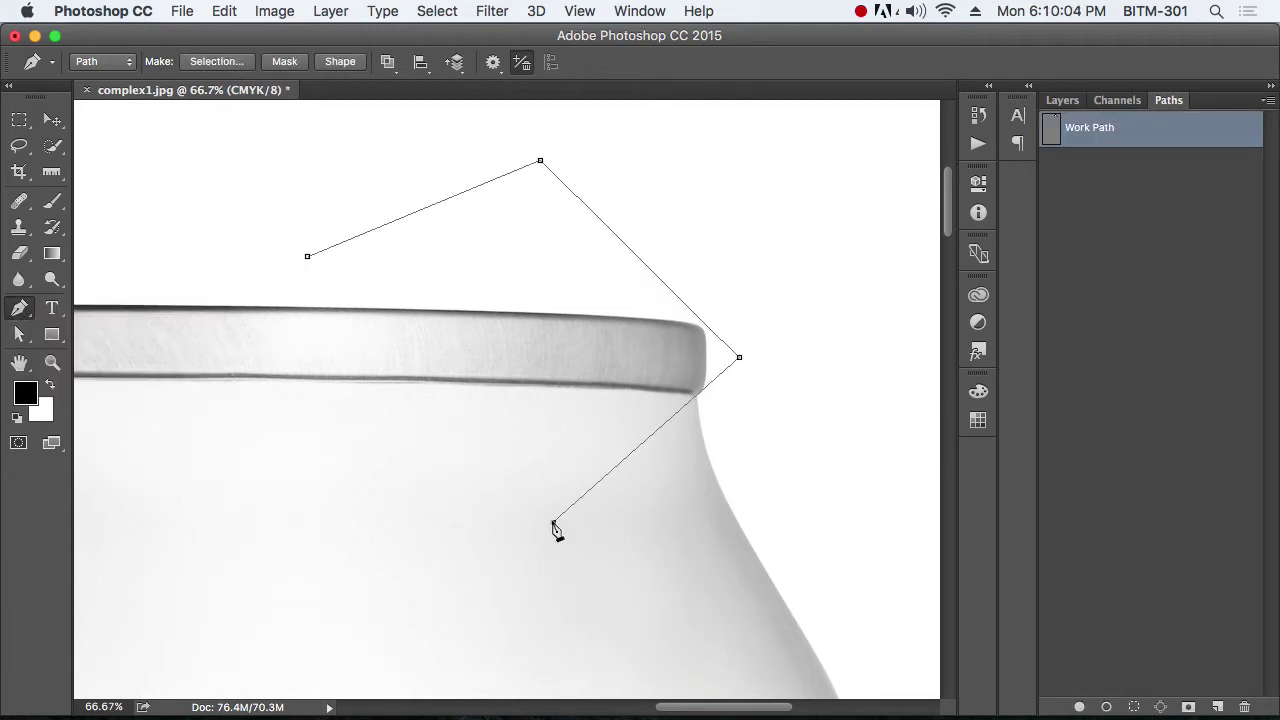
click(363, 473)
click(308, 258)
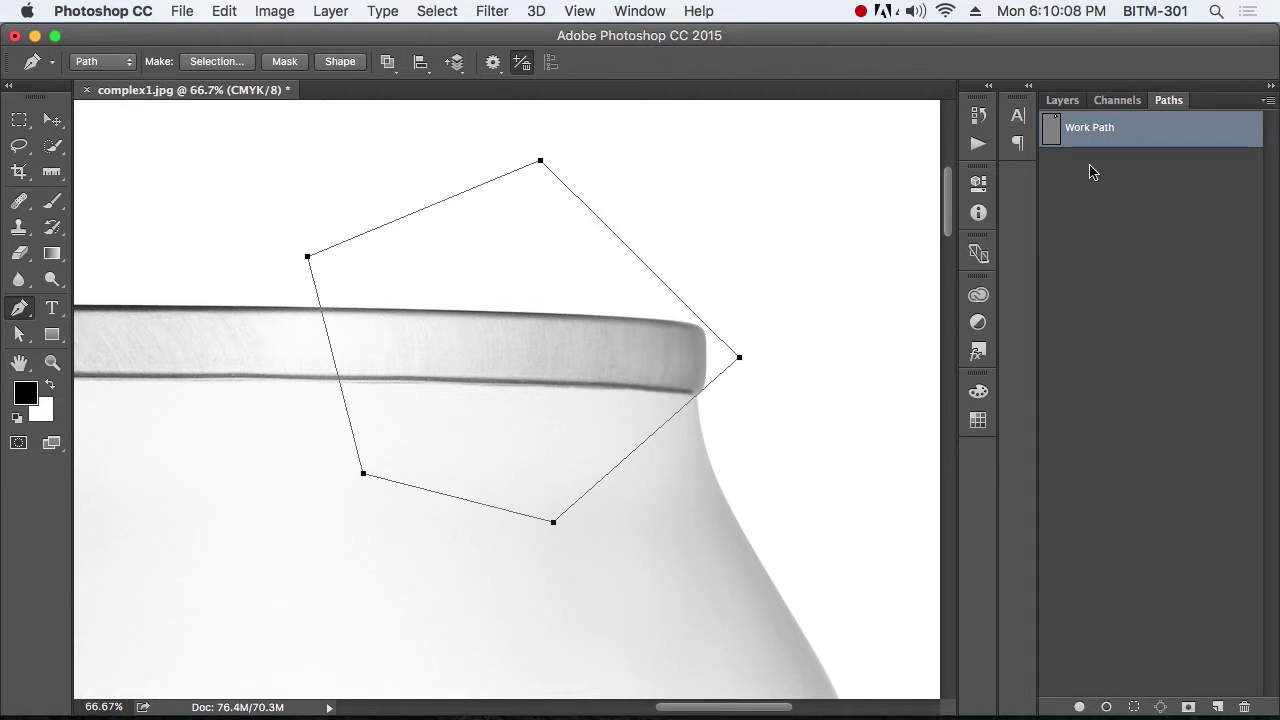
Deselect the work path and draw a new closed five-point path around the rim's right corner
click(1155, 296)
click(817, 356)
click(713, 511)
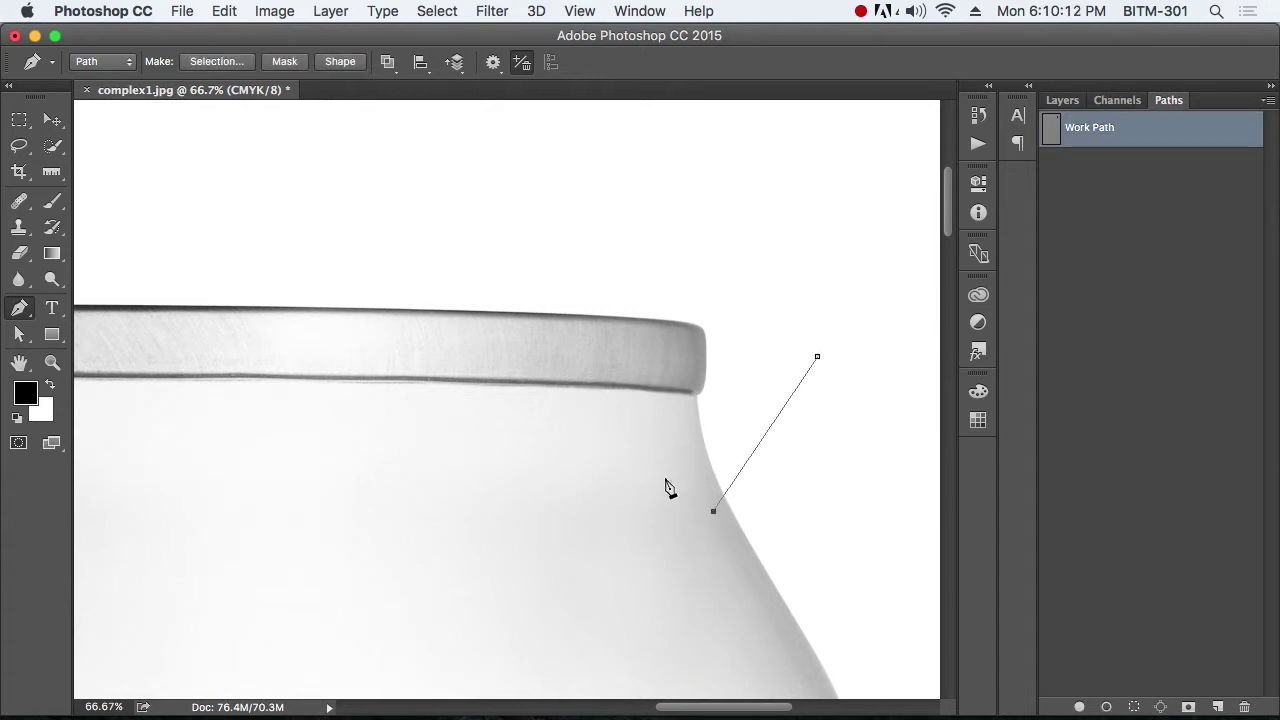
click(593, 350)
click(670, 207)
click(820, 213)
click(817, 356)
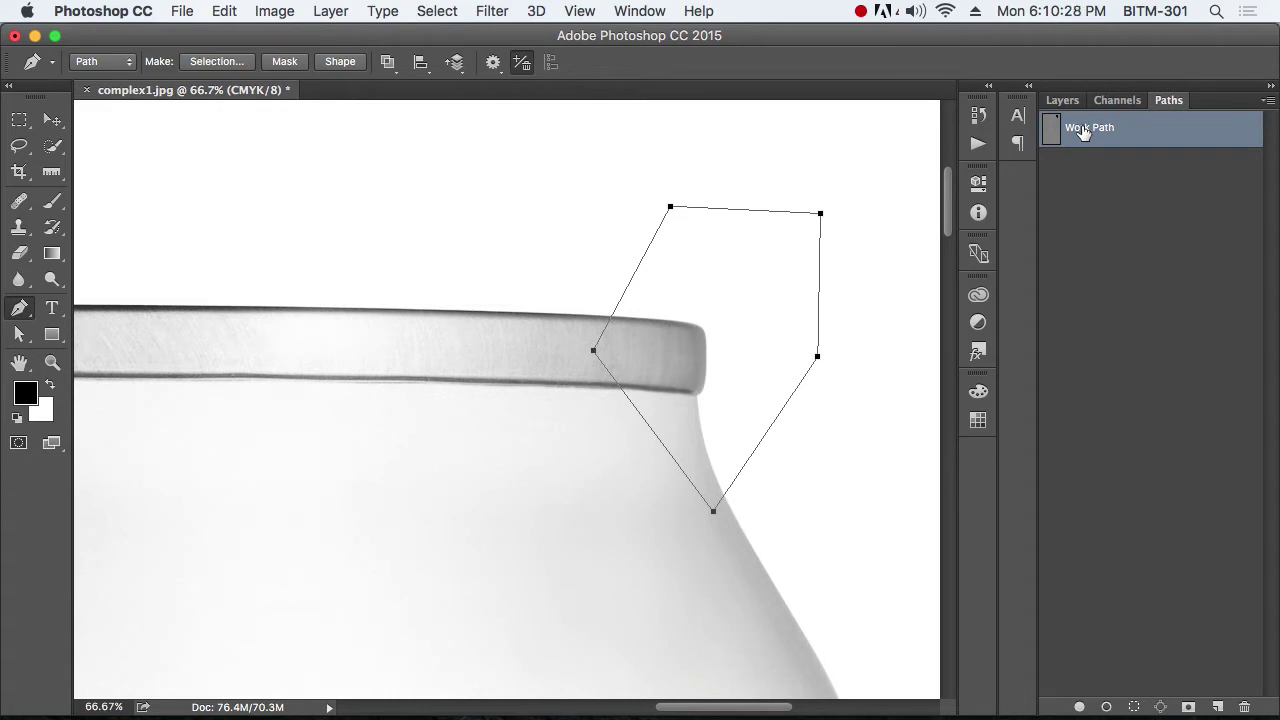
Replace the work path with a new Path 1 and draw a closed six-point outline across the rim in it
drag(1083, 131, 1218, 706)
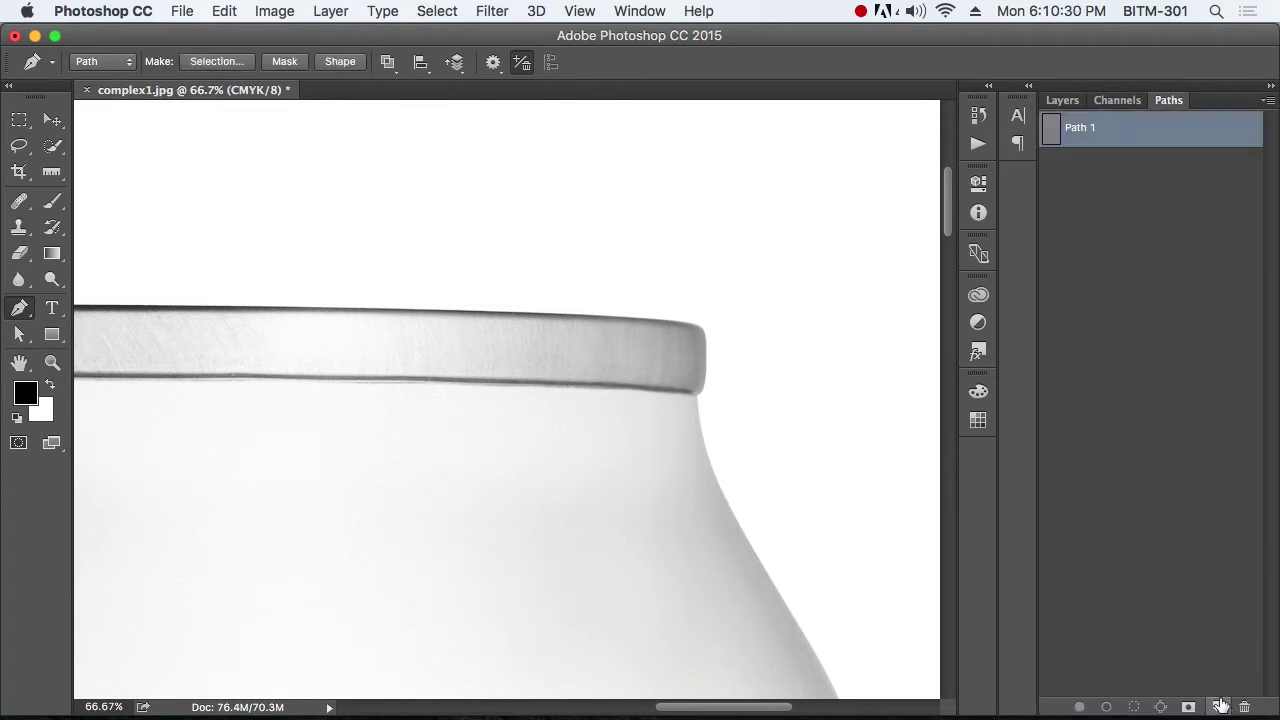
click(430, 330)
click(407, 160)
click(674, 187)
click(609, 461)
click(311, 476)
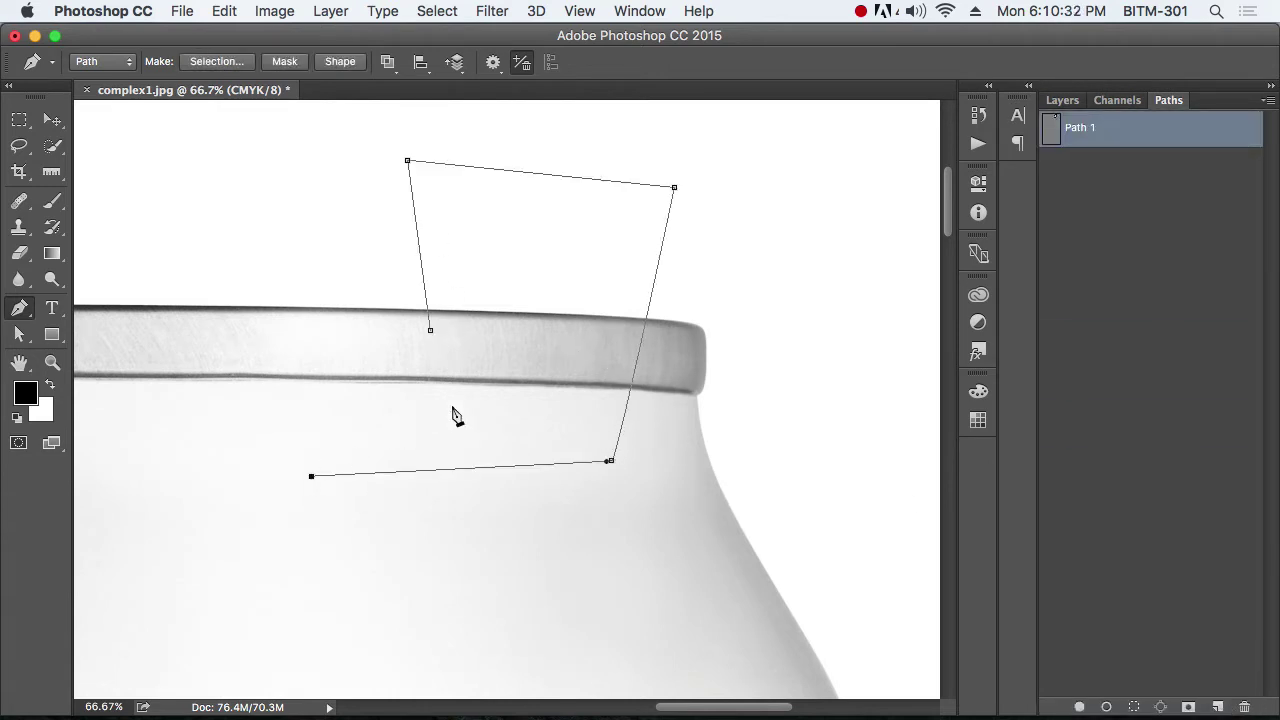
click(455, 408)
click(430, 330)
Deselect Path 1 and draw a closed six-point path over the rim as a separate work path
click(1095, 360)
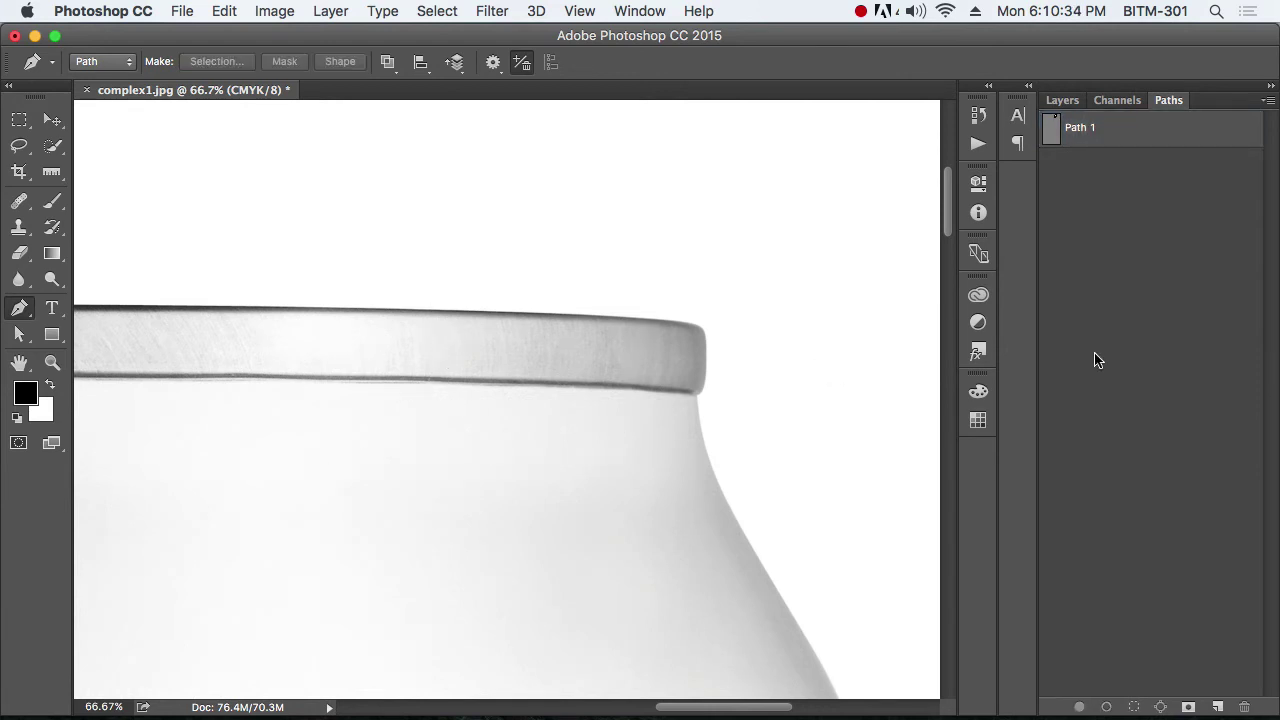
click(473, 400)
click(395, 284)
click(712, 239)
click(704, 538)
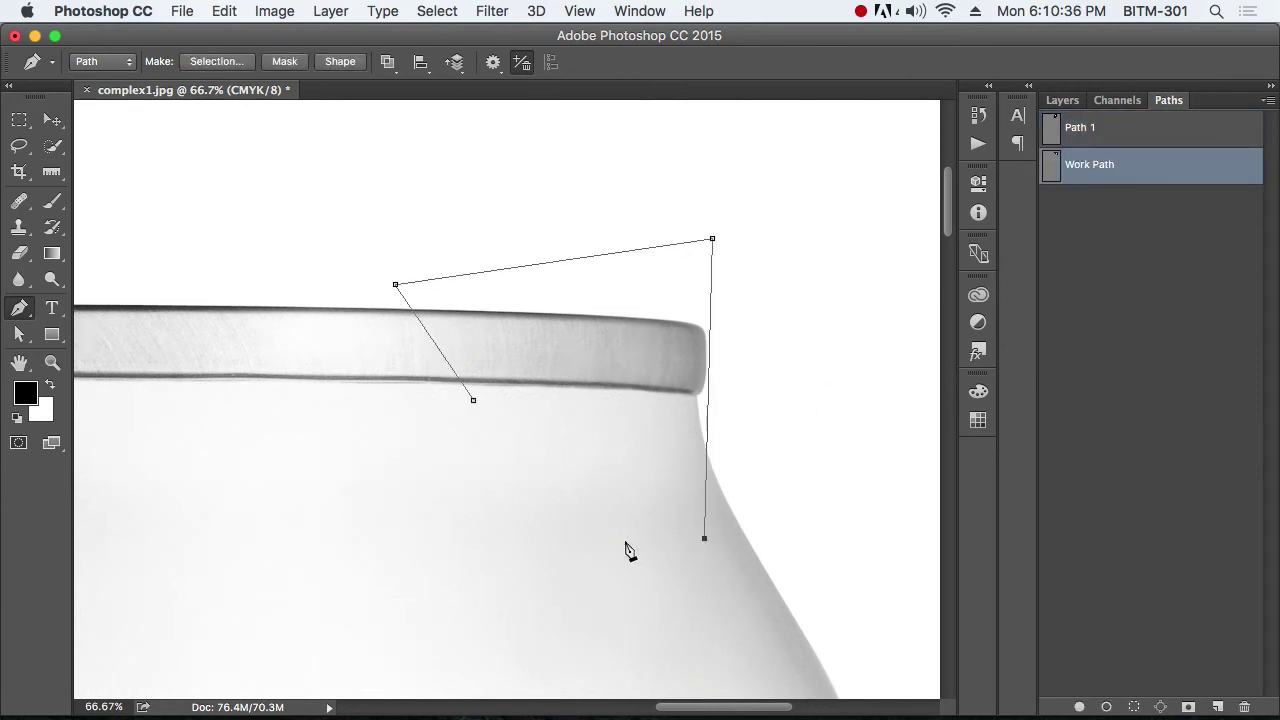
click(324, 561)
click(431, 449)
click(473, 400)
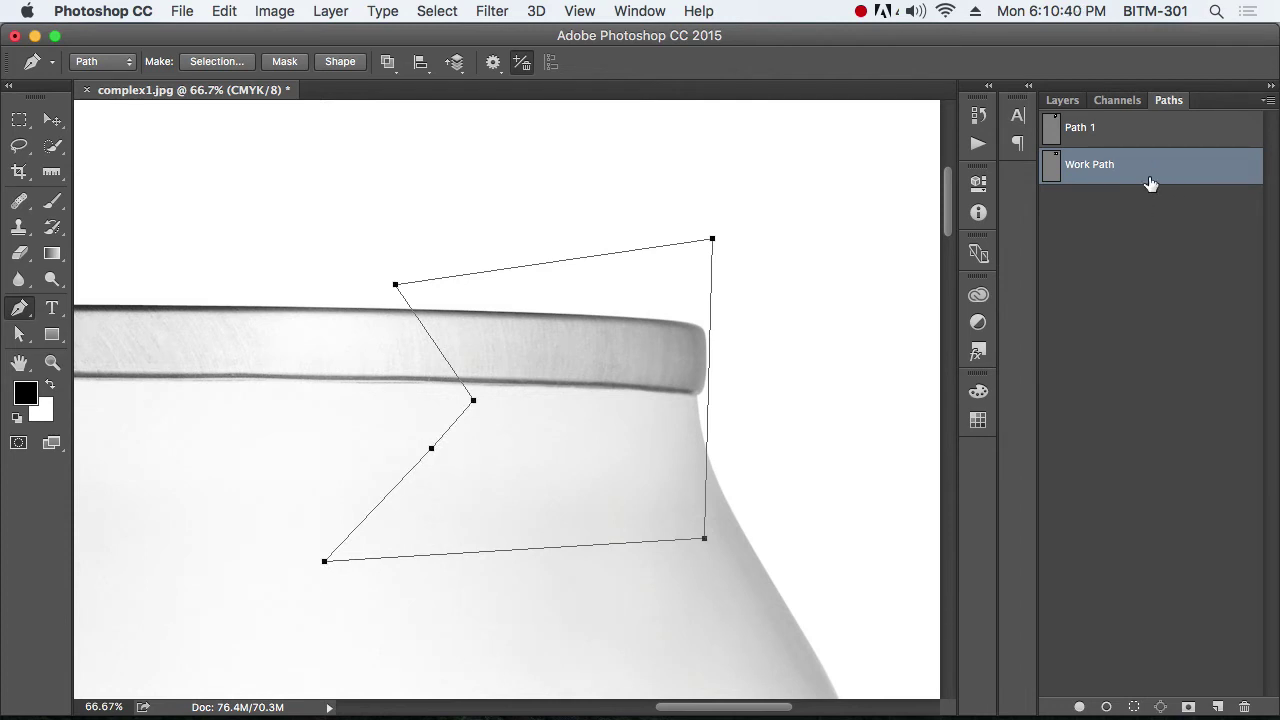
Delete both the work path and Path 1
key(BackSpace)
click(1129, 143)
key(BackSpace)
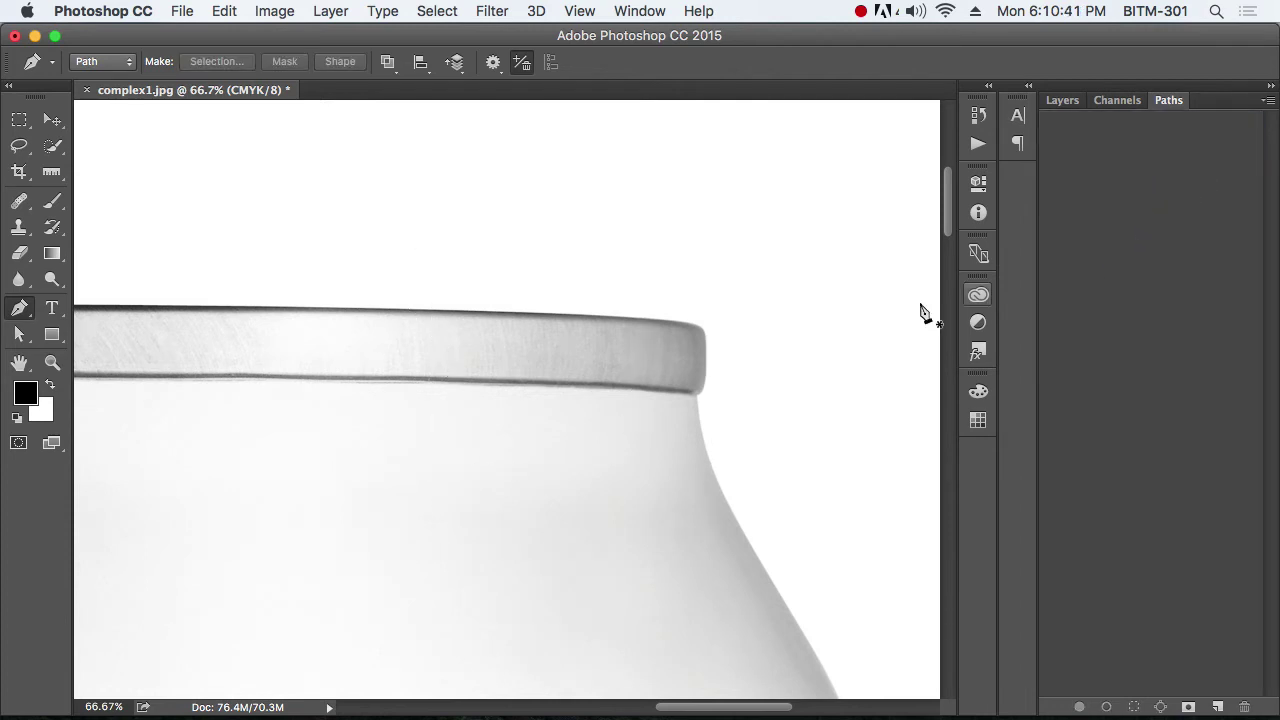
Draw a large closed many-sided work path around the right part of the rim and the upper can body
click(353, 324)
click(467, 209)
click(733, 293)
click(683, 492)
click(648, 597)
click(287, 564)
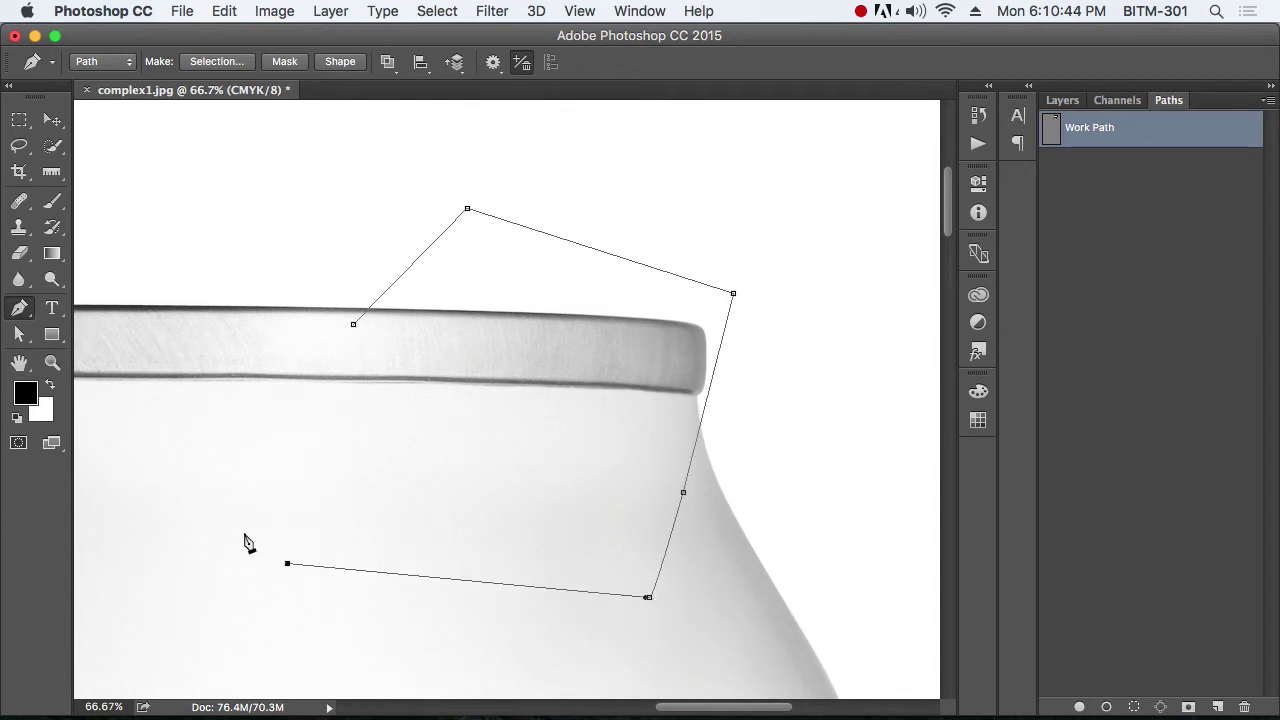
click(181, 464)
click(249, 359)
click(353, 324)
Save the work path under the name Path 1 and deselect it
double_click(1087, 136)
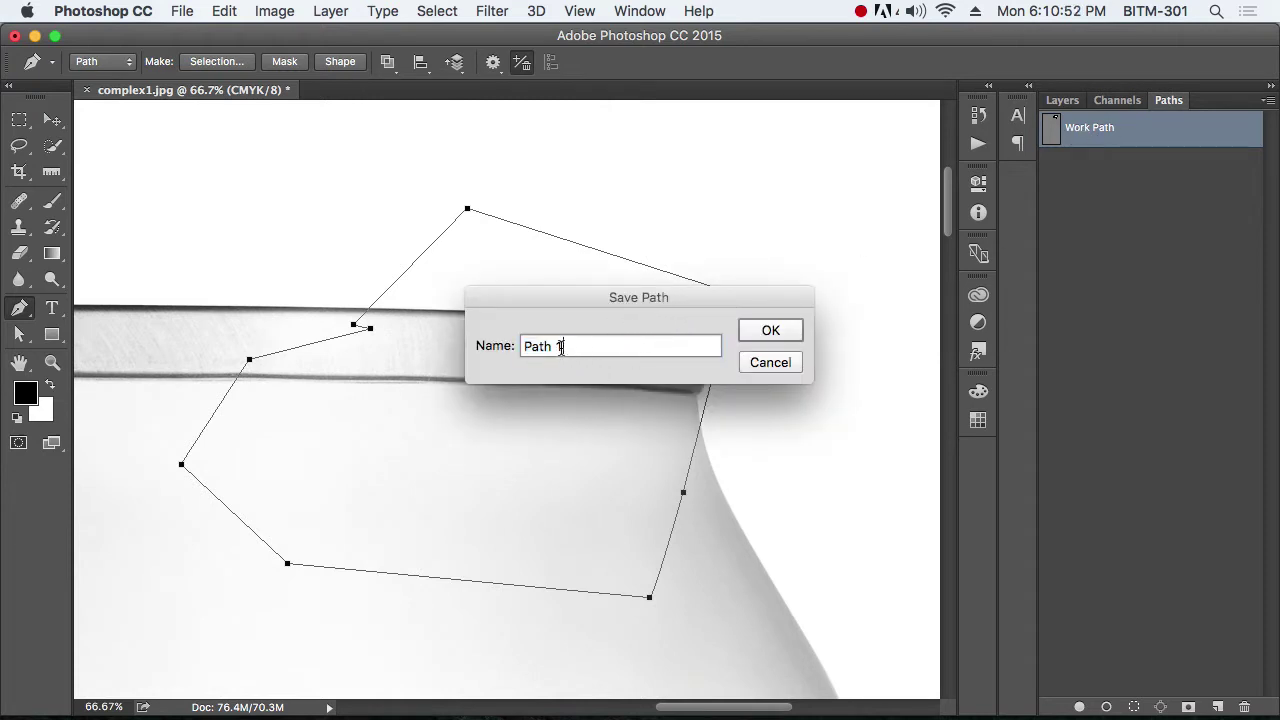
click(775, 331)
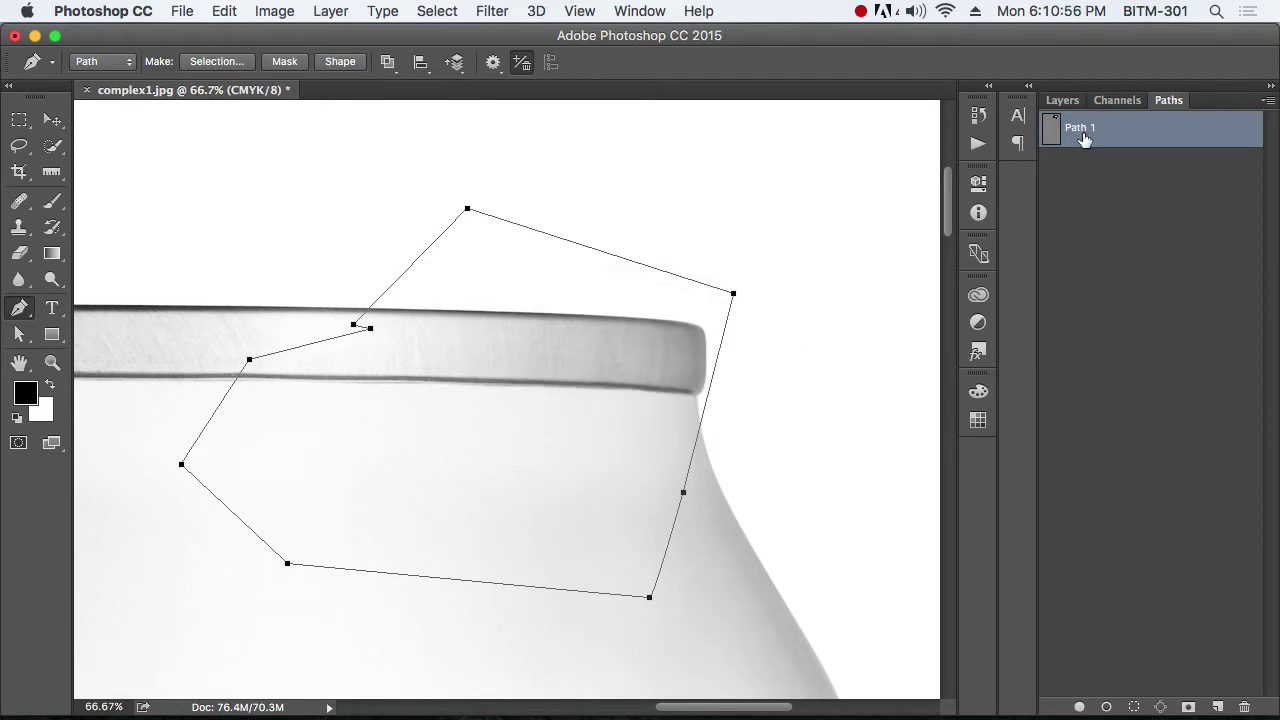
click(1111, 269)
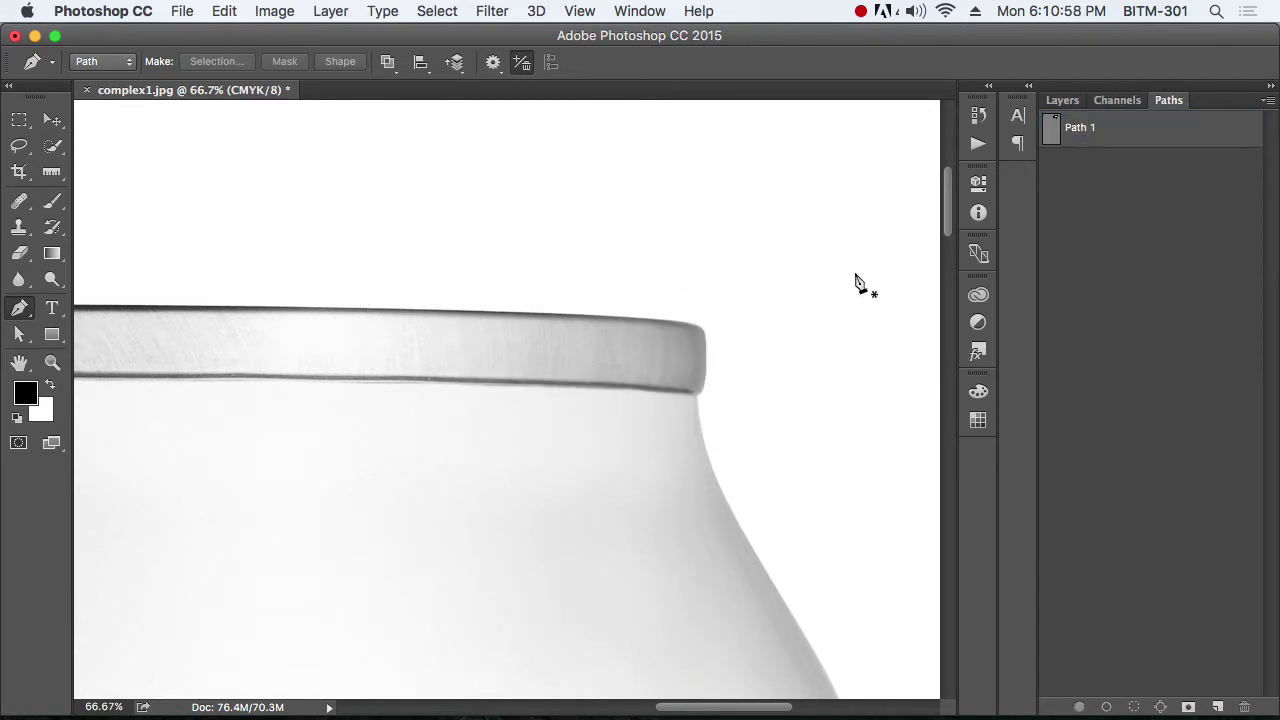
Draw a closed, partly curved six-point work path over the rim's right corner and the neck
click(823, 189)
click(536, 358)
drag(537, 480, 608, 480)
click(807, 493)
click(774, 320)
click(819, 255)
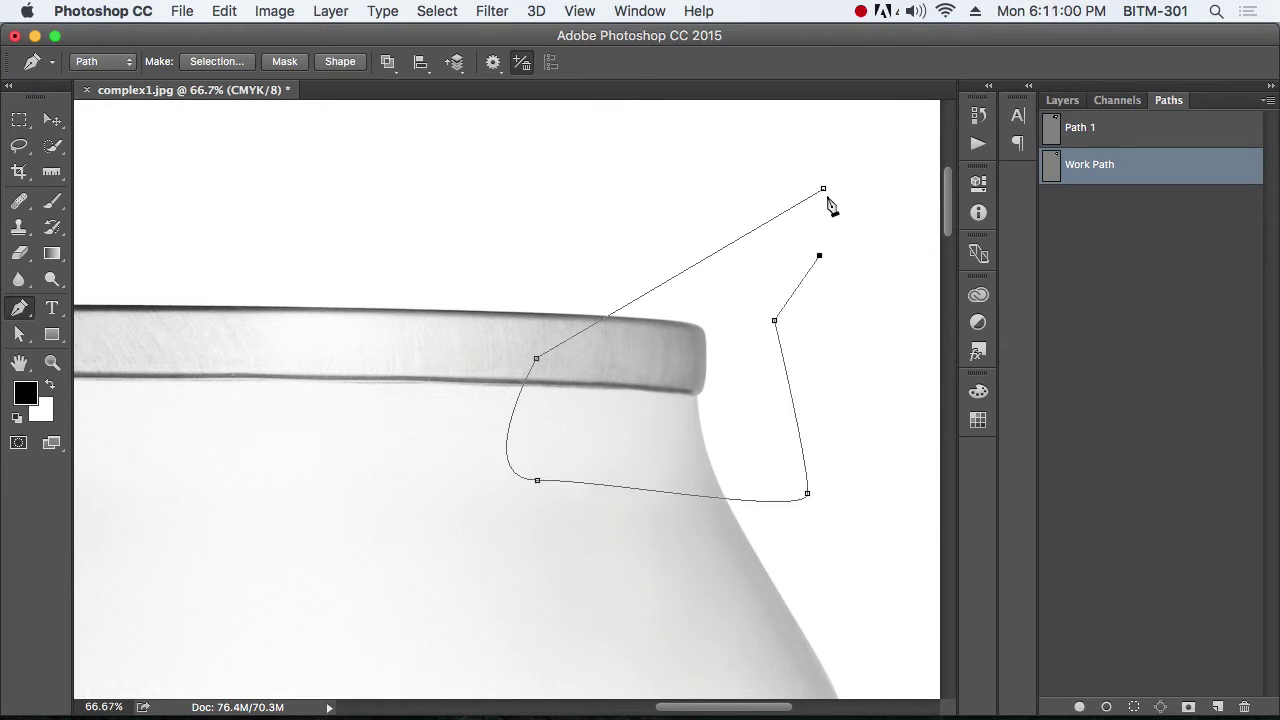
click(823, 189)
Delete the work path and Path 1, and create a new empty path
key(BackSpace)
click(1097, 127)
key(BackSpace)
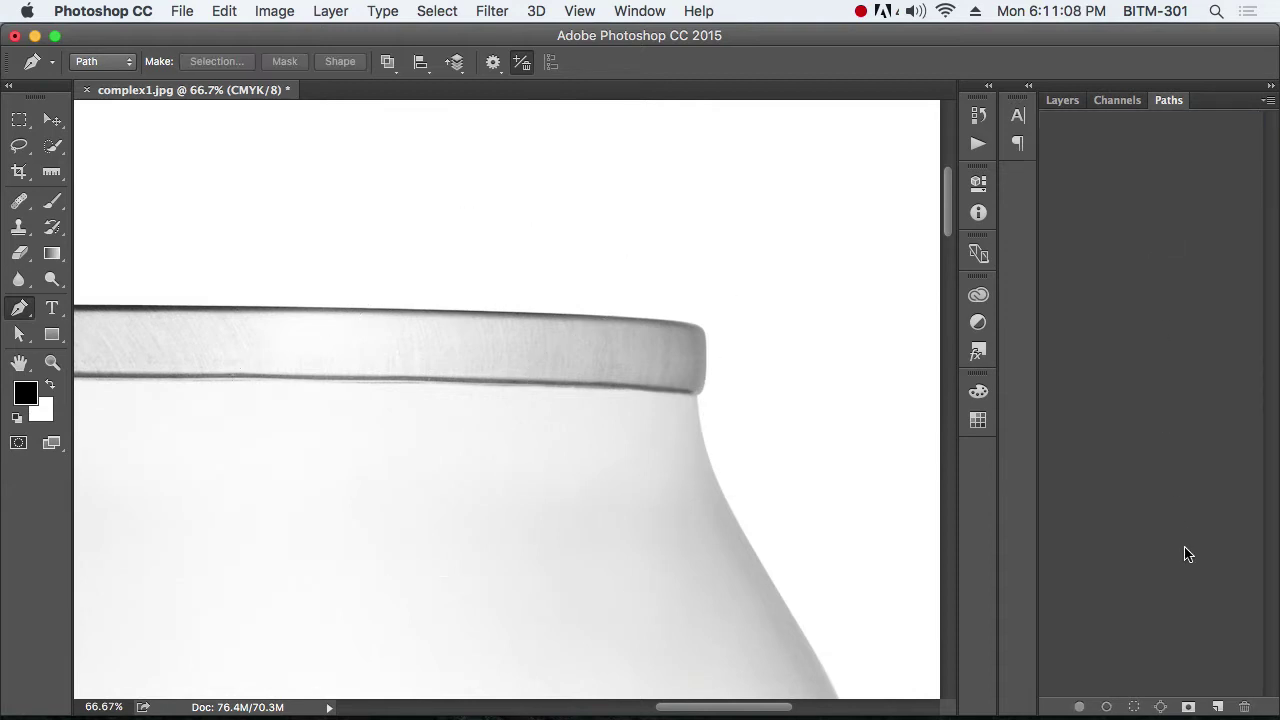
click(1217, 707)
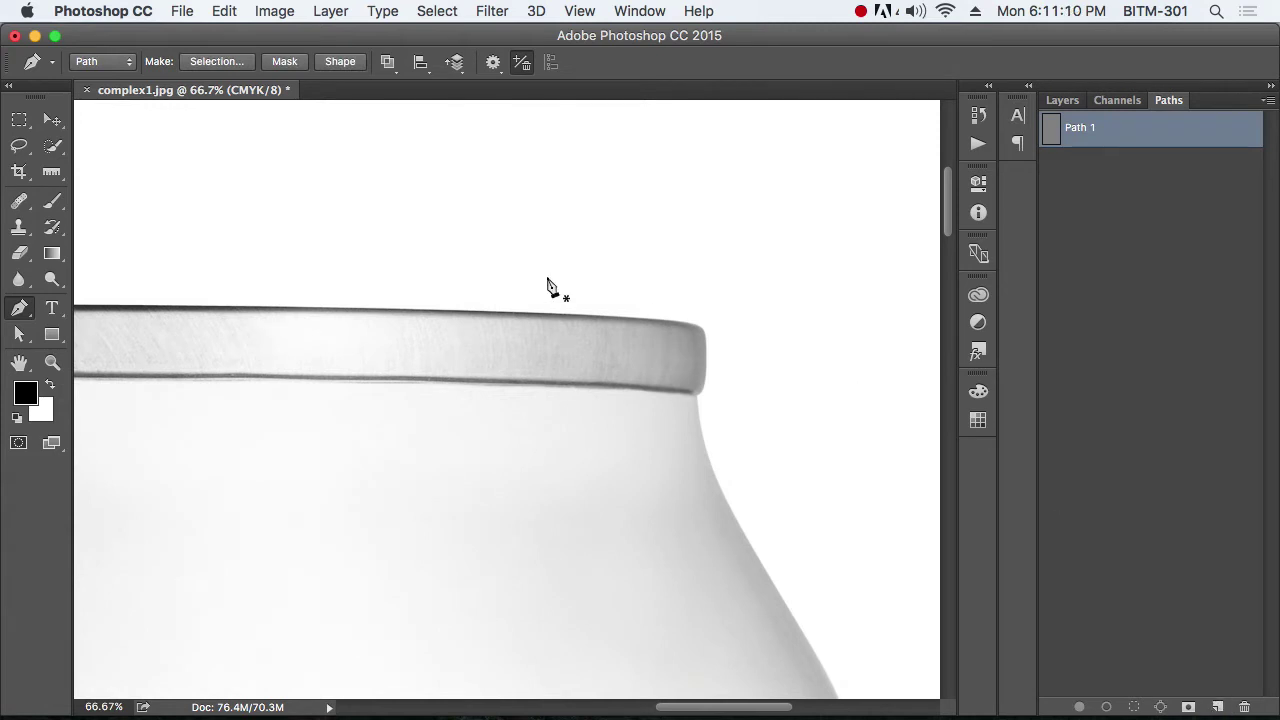
Try the Pen tool in Shape mode by drawing a black-filled five-point shape over the rim, and delete it
click(104, 72)
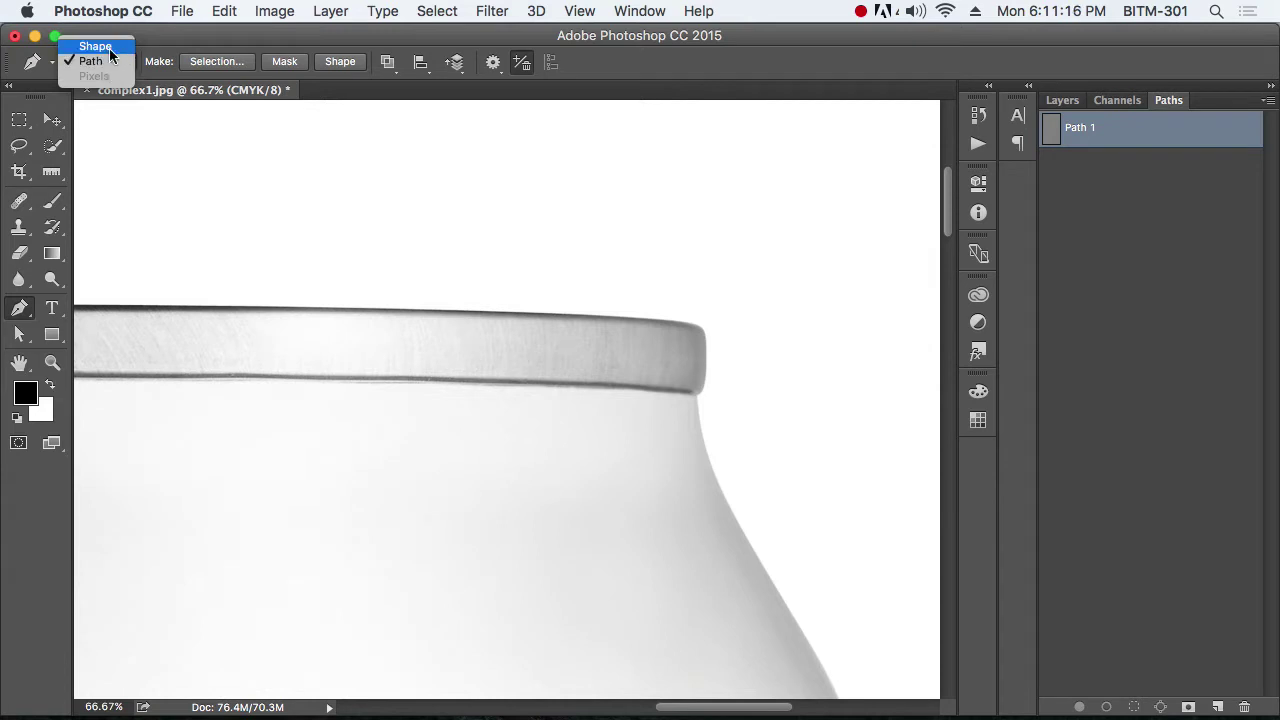
click(107, 47)
click(52, 334)
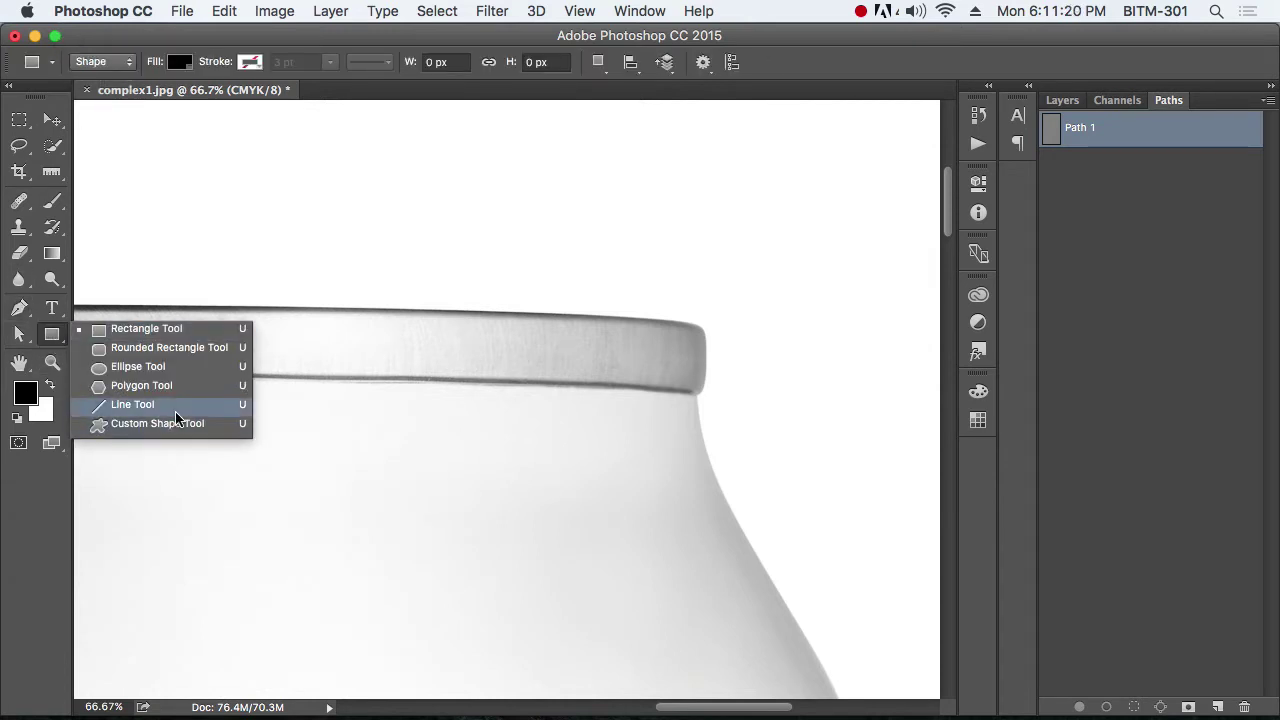
click(27, 311)
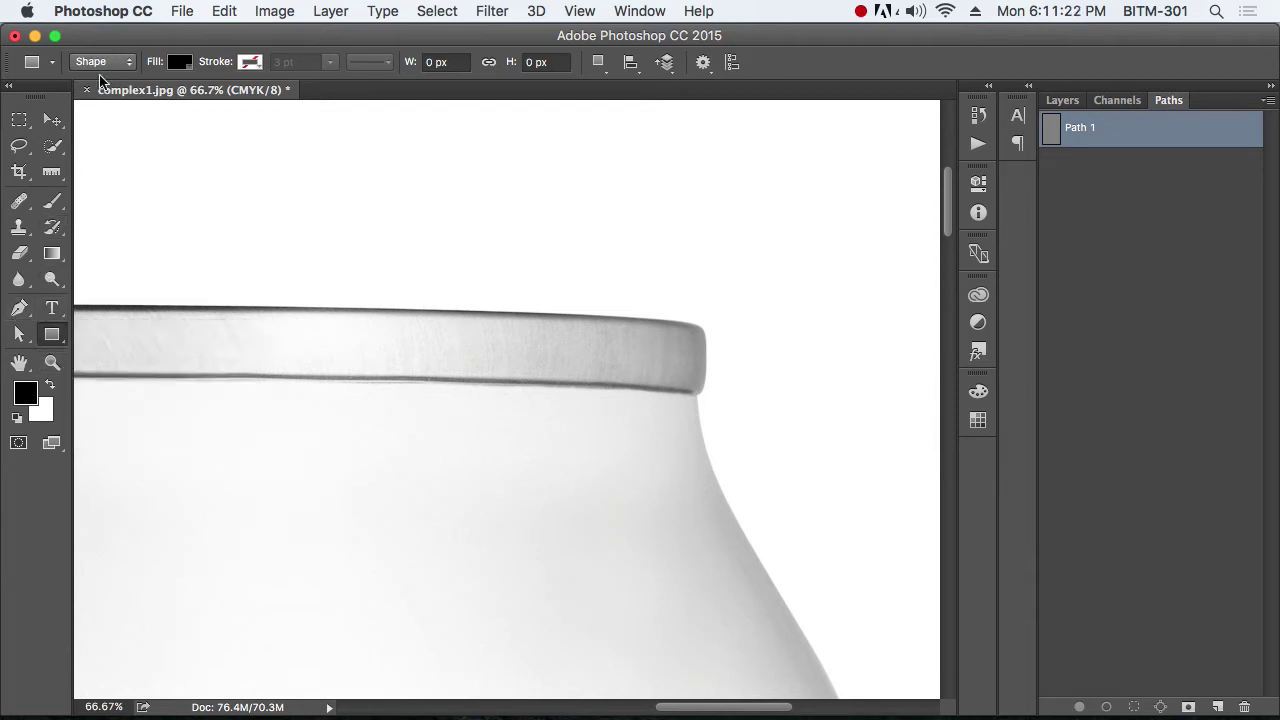
click(19, 308)
click(225, 431)
click(251, 231)
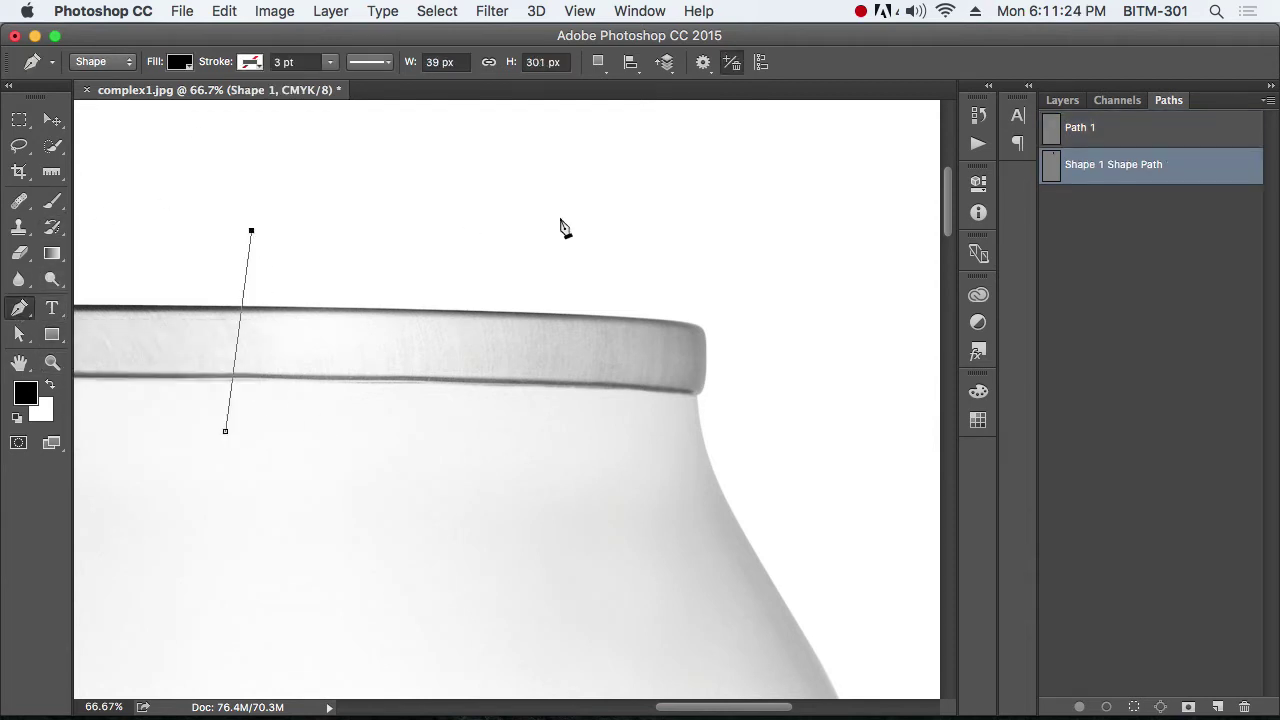
click(605, 213)
click(728, 524)
click(363, 544)
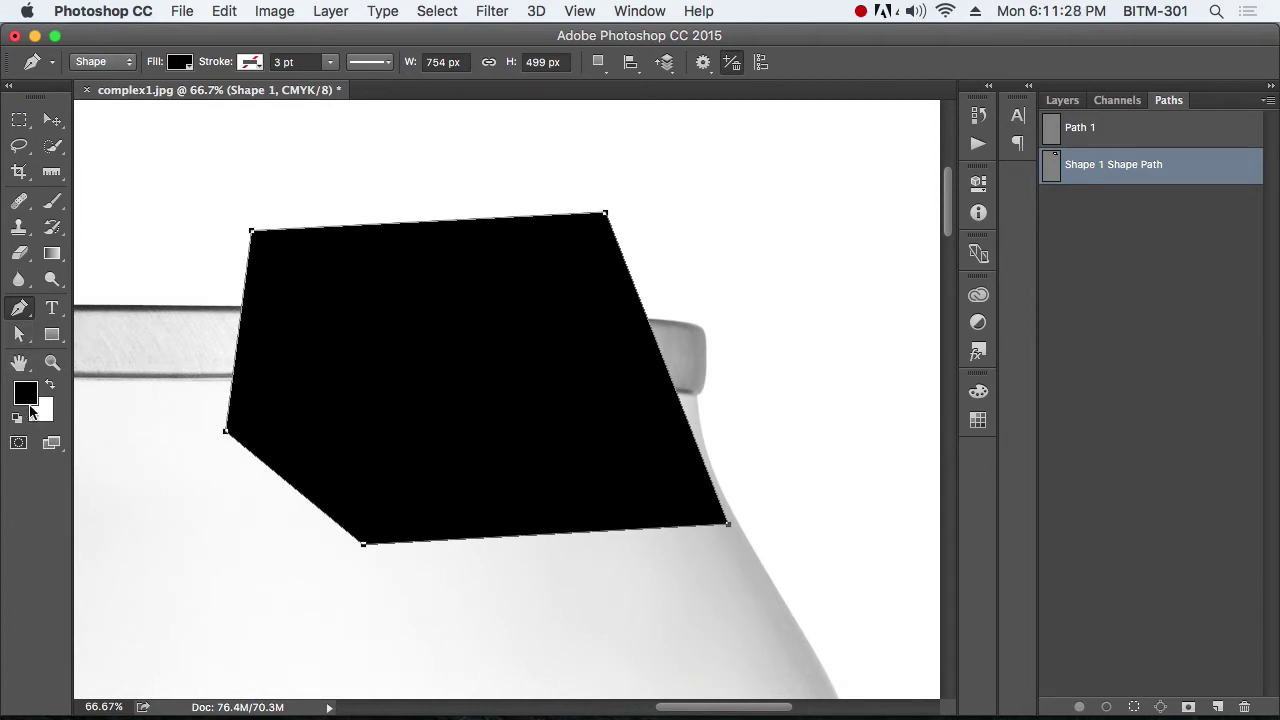
key(Delete)
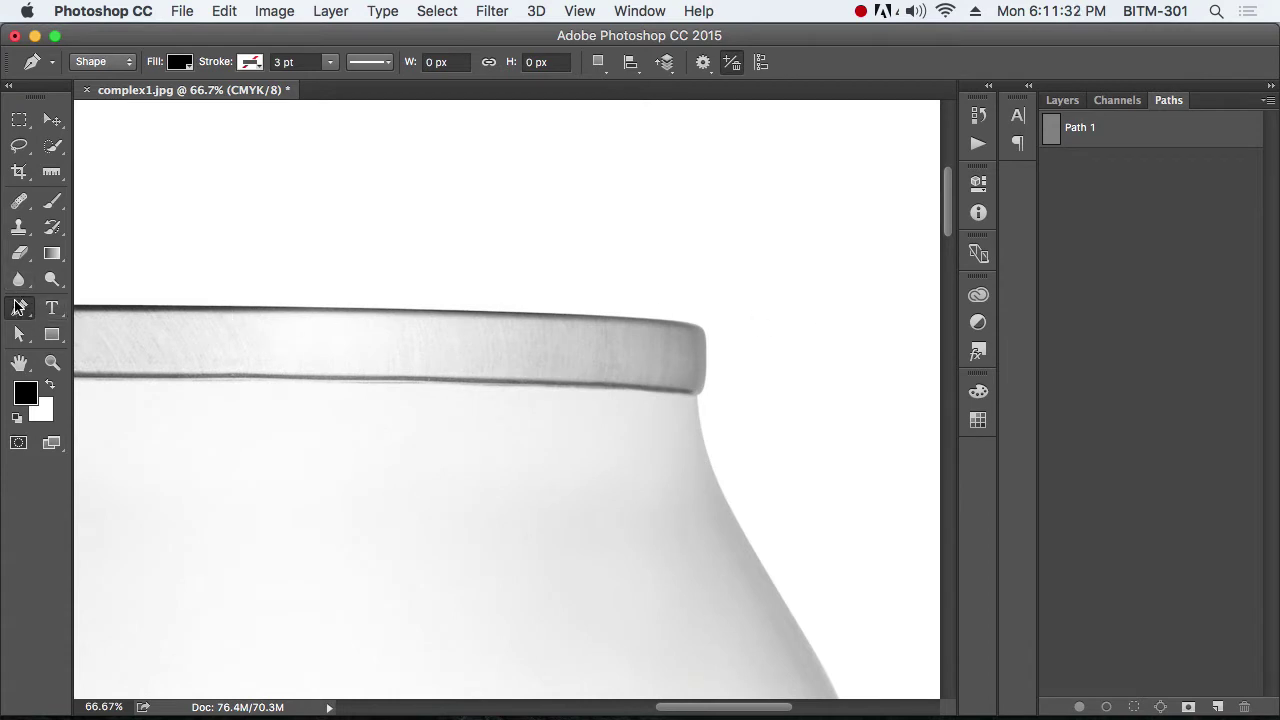
Set the Pen tool's mode to Path and select Path 1 for drawing
click(110, 61)
click(100, 83)
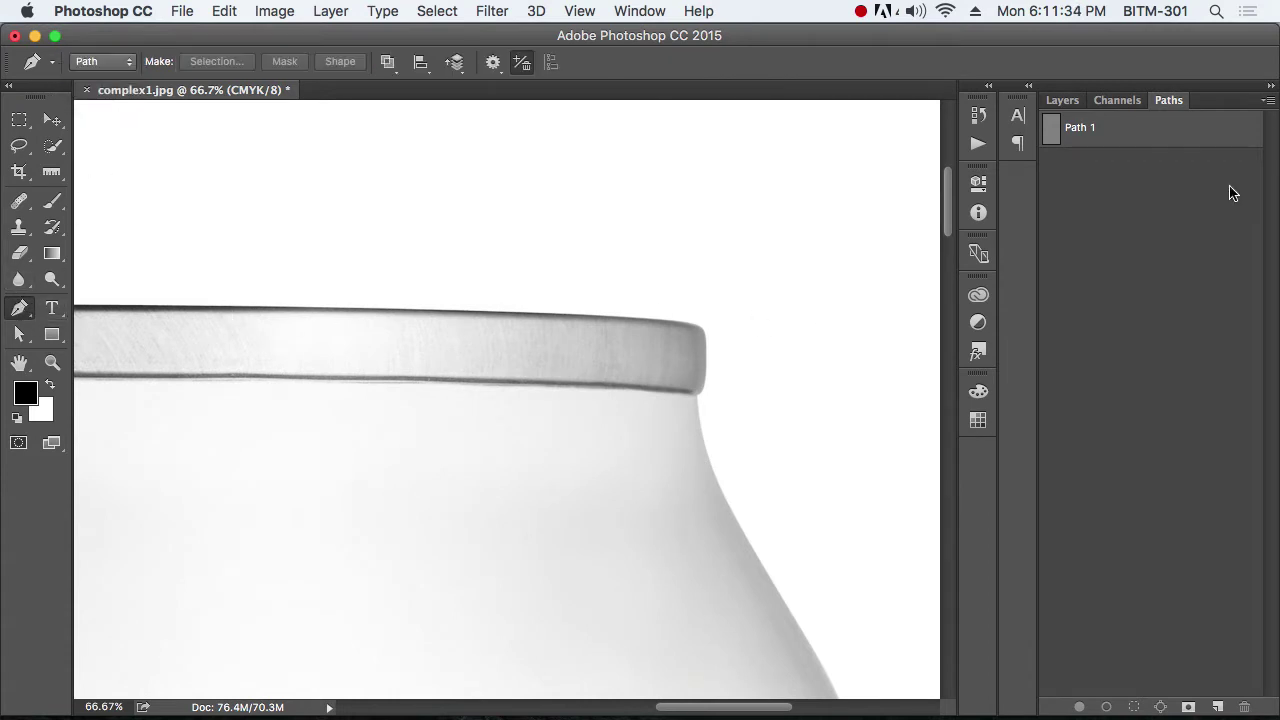
click(1138, 142)
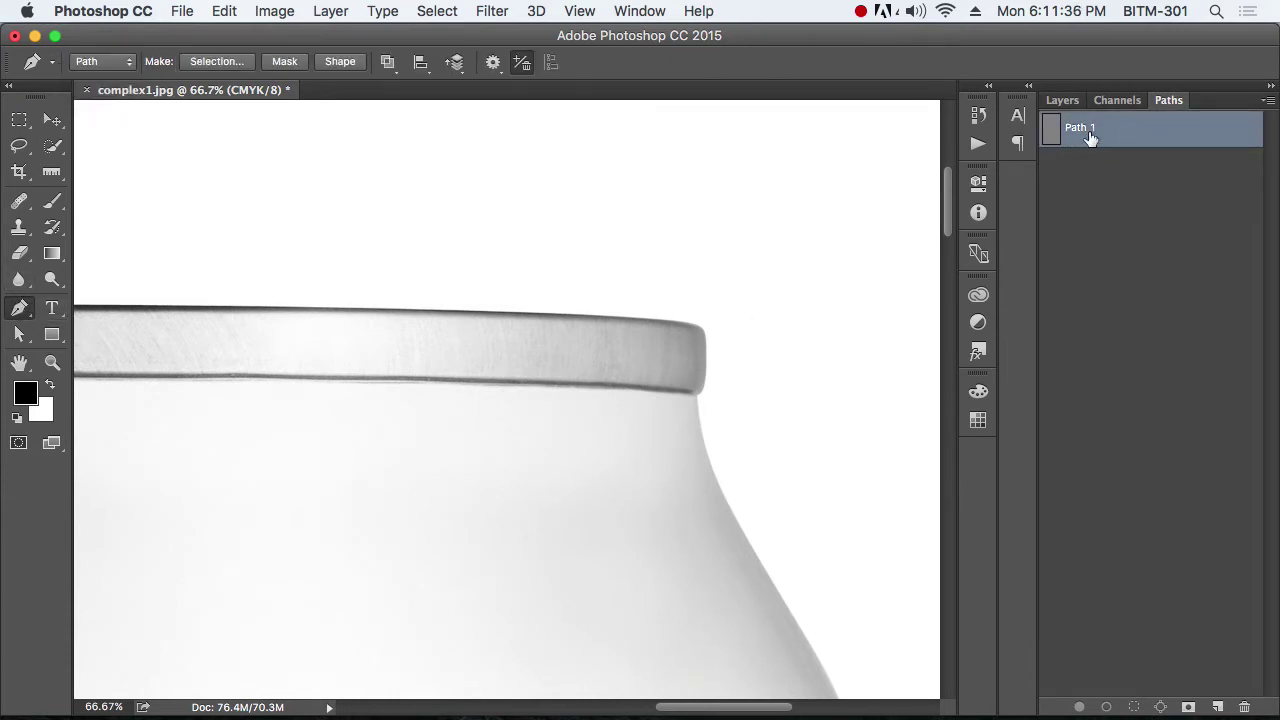
Examine the can's right rim corner and neck edge up close
super+click(631, 343)
super+click(786, 398)
super+click(798, 401)
drag(730, 348, 727, 318)
scroll(726, 318, down, 5)
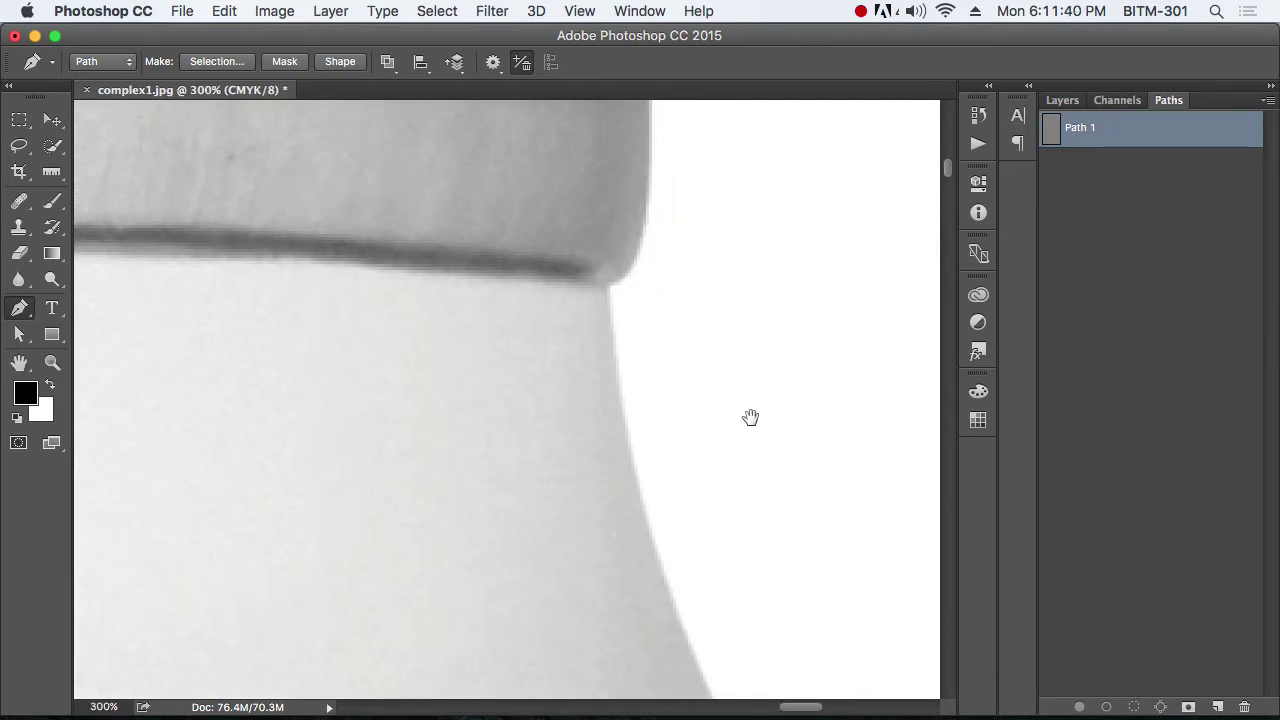
alt+click(751, 392)
alt+click(751, 392)
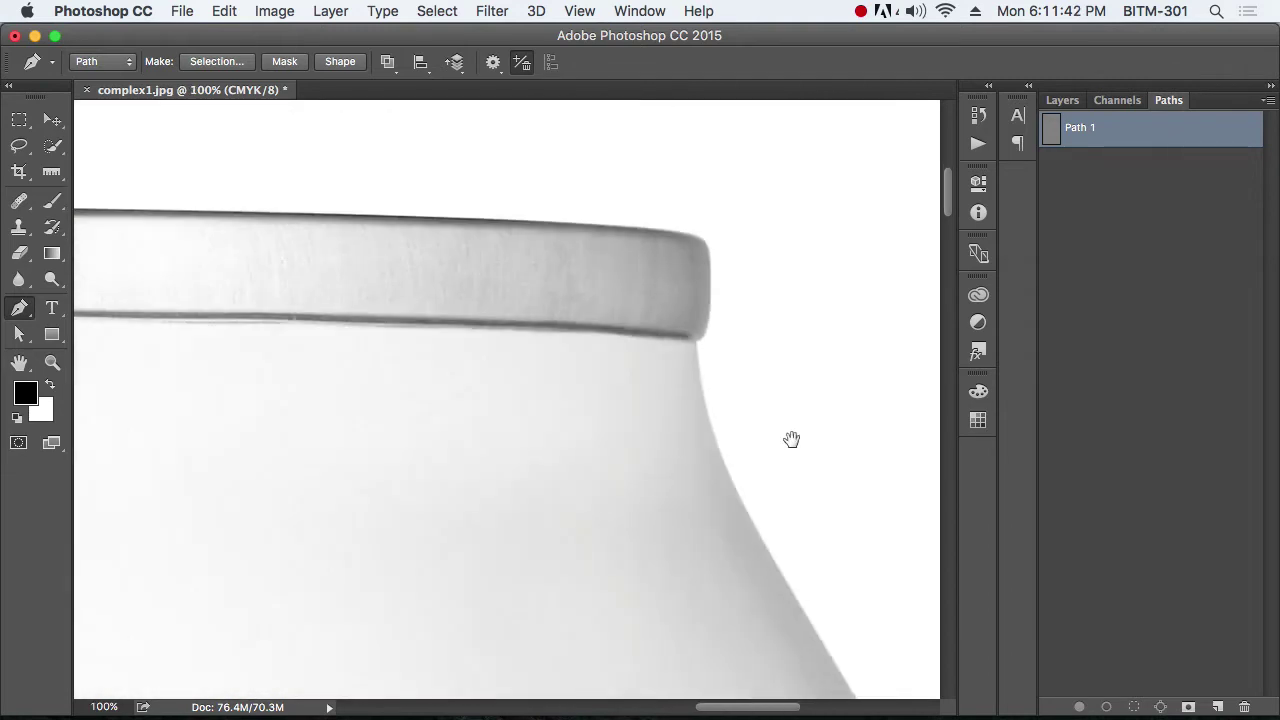
Start Path 1 with an anchor point where the can's neck meets the right end of the rim
drag(791, 440, 506, 331)
super+click(478, 301)
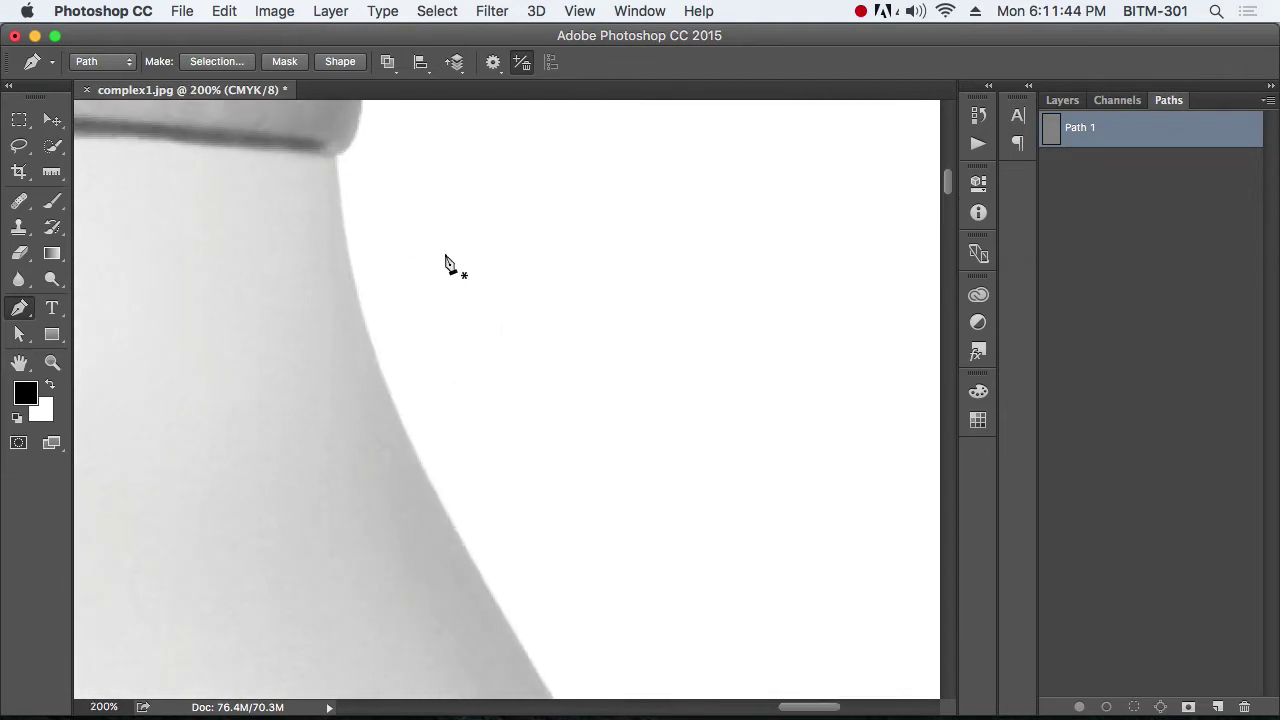
click(338, 153)
alt+click(506, 400)
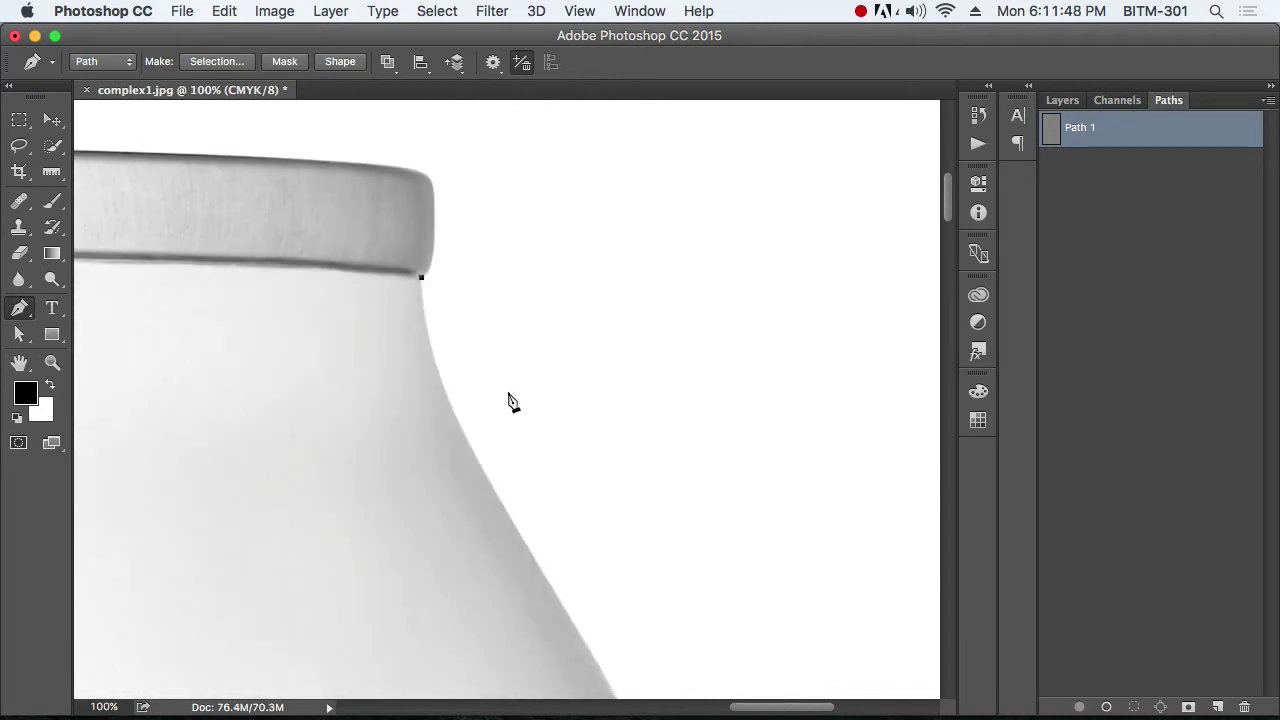
Set the path operation to Combine Shapes and turn on the Pen tool's Rubber Band option
click(388, 63)
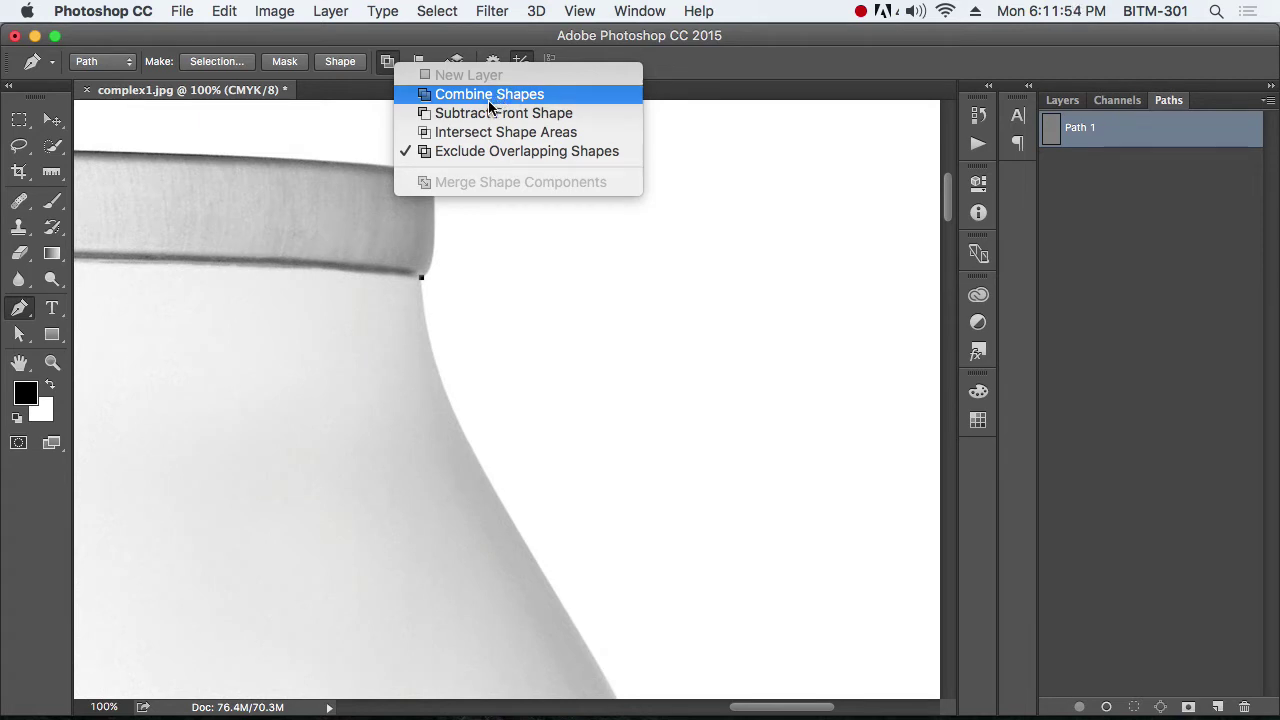
click(489, 101)
click(492, 62)
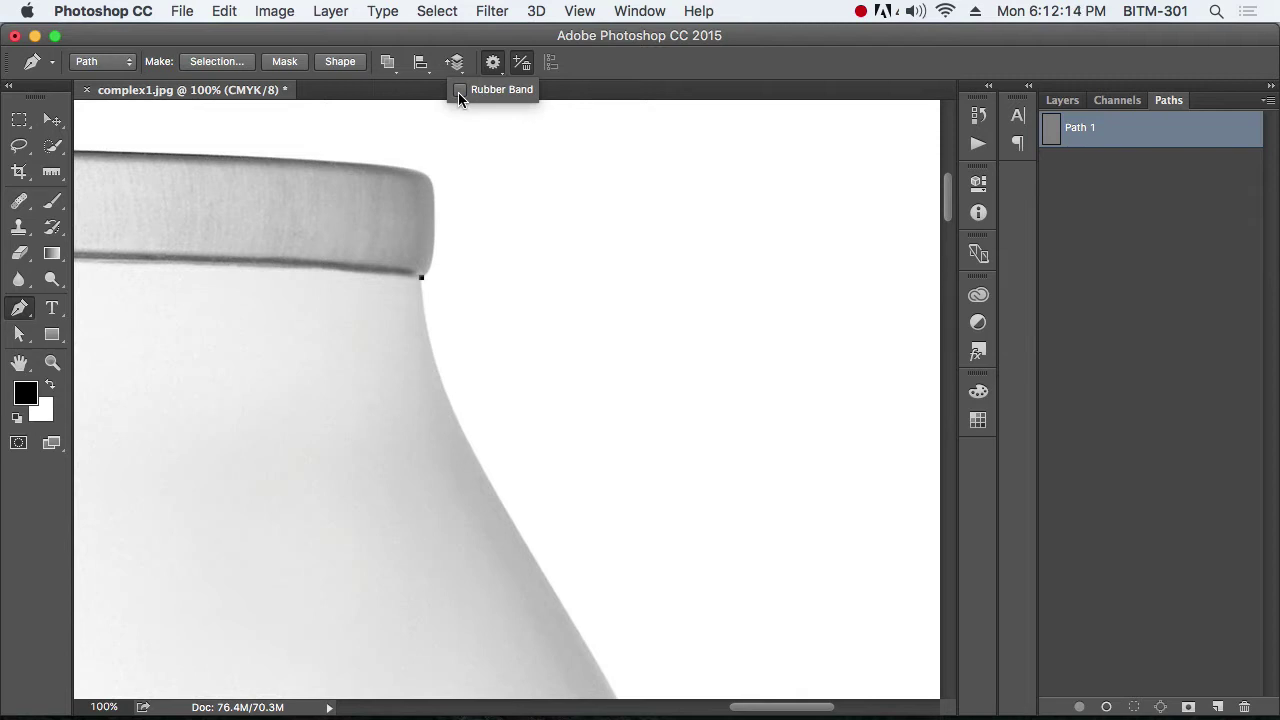
click(460, 90)
click(460, 90)
click(462, 91)
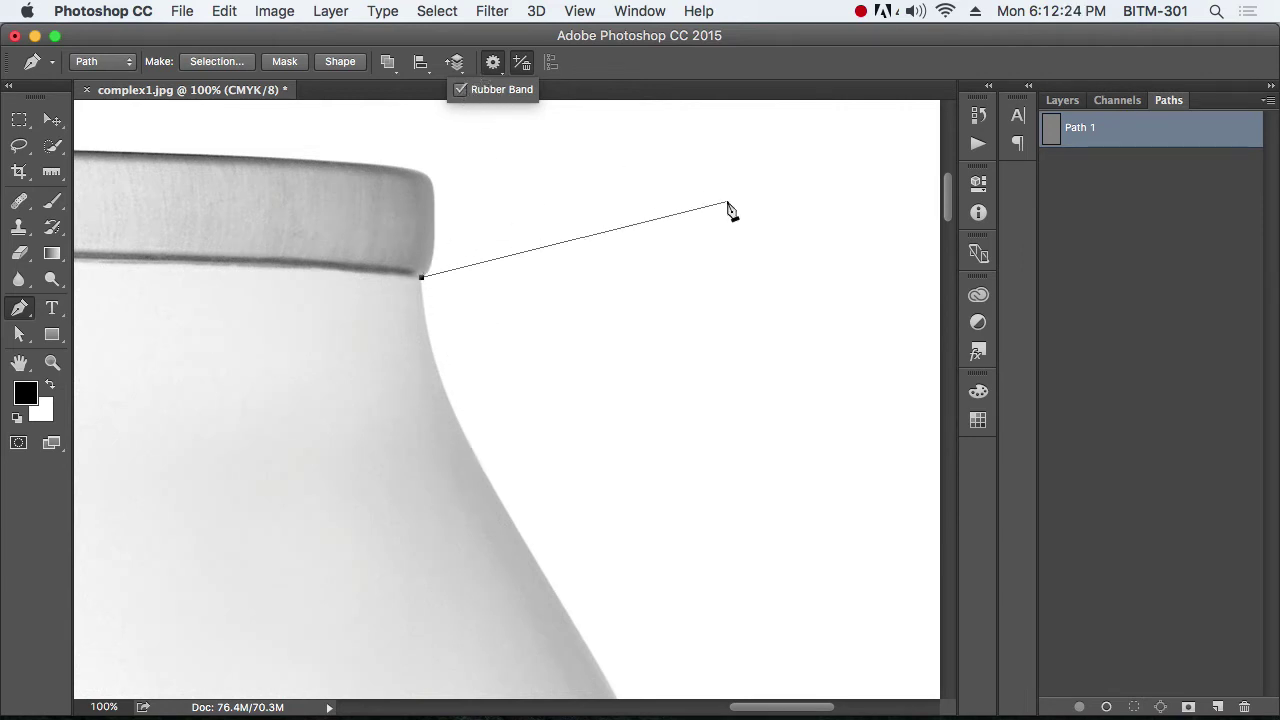
click(493, 60)
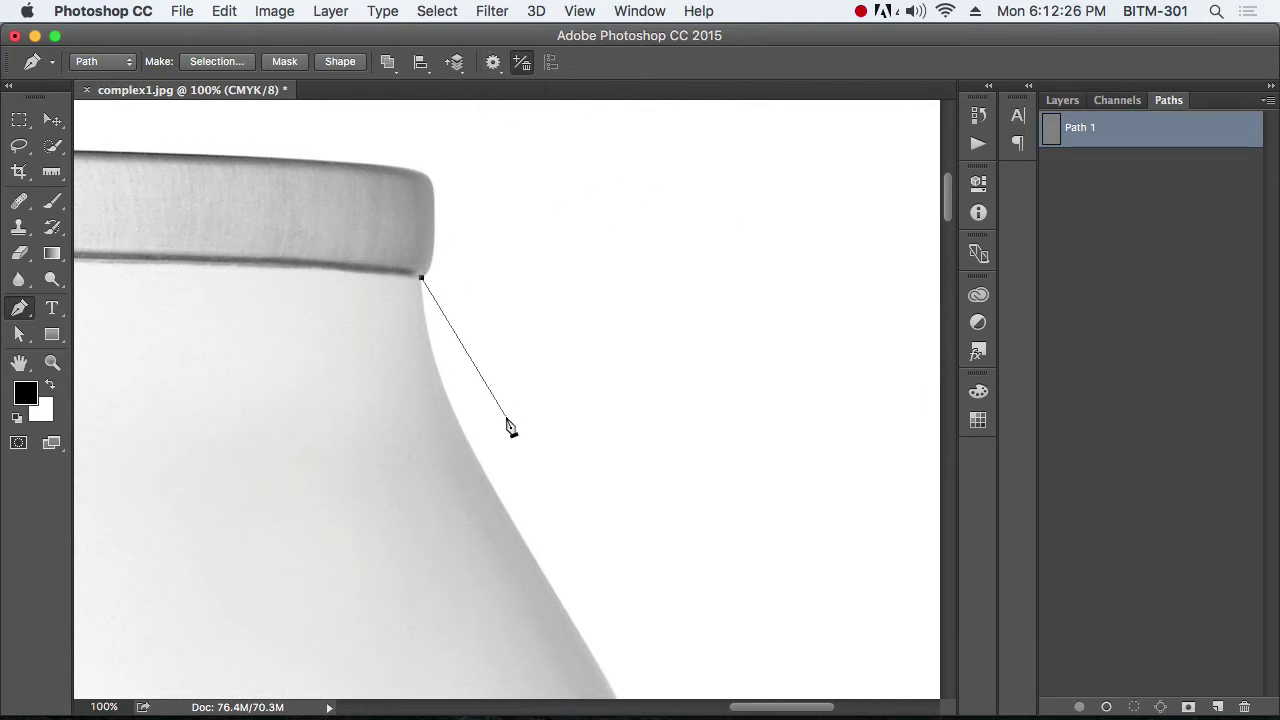
Try tracing the neck with a single smooth anchor low on the can's shoulder, adjust its upper handle, and undo the attempt
drag(550, 456, 525, 362)
alt+click(527, 324)
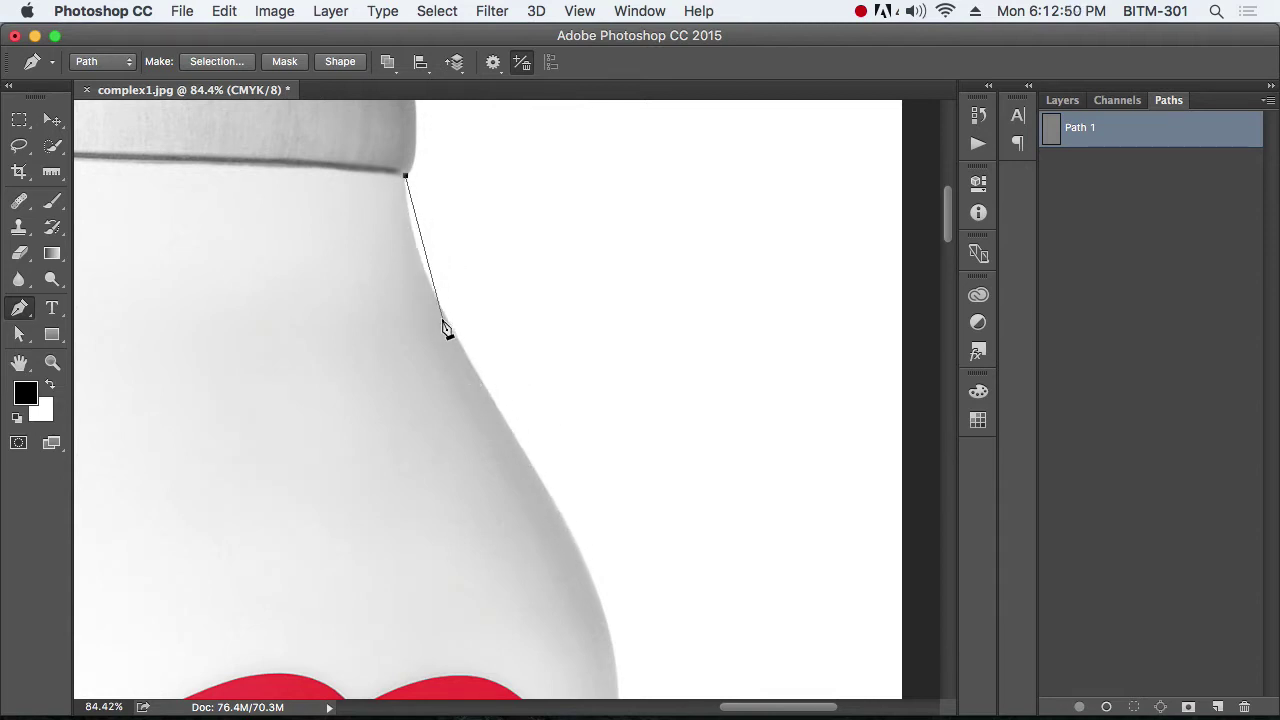
drag(578, 541, 632, 616)
drag(523, 468, 383, 256)
key(super+z)
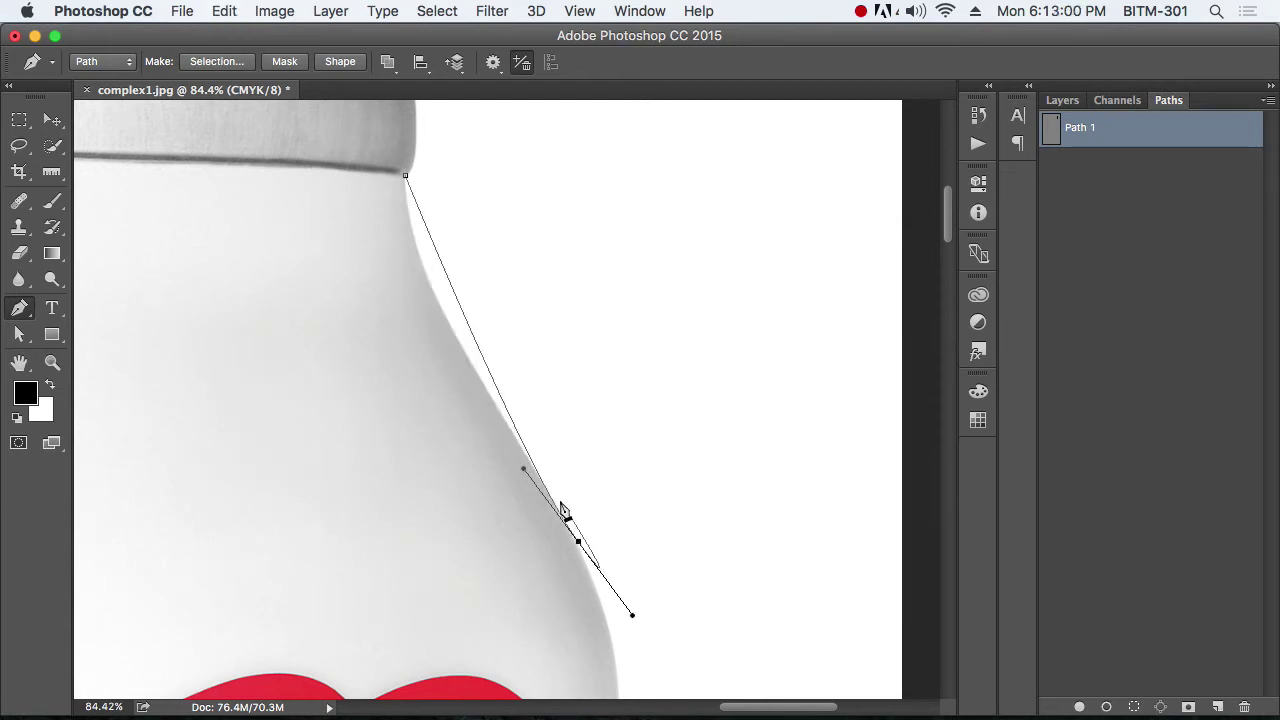
key(super+alt+z)
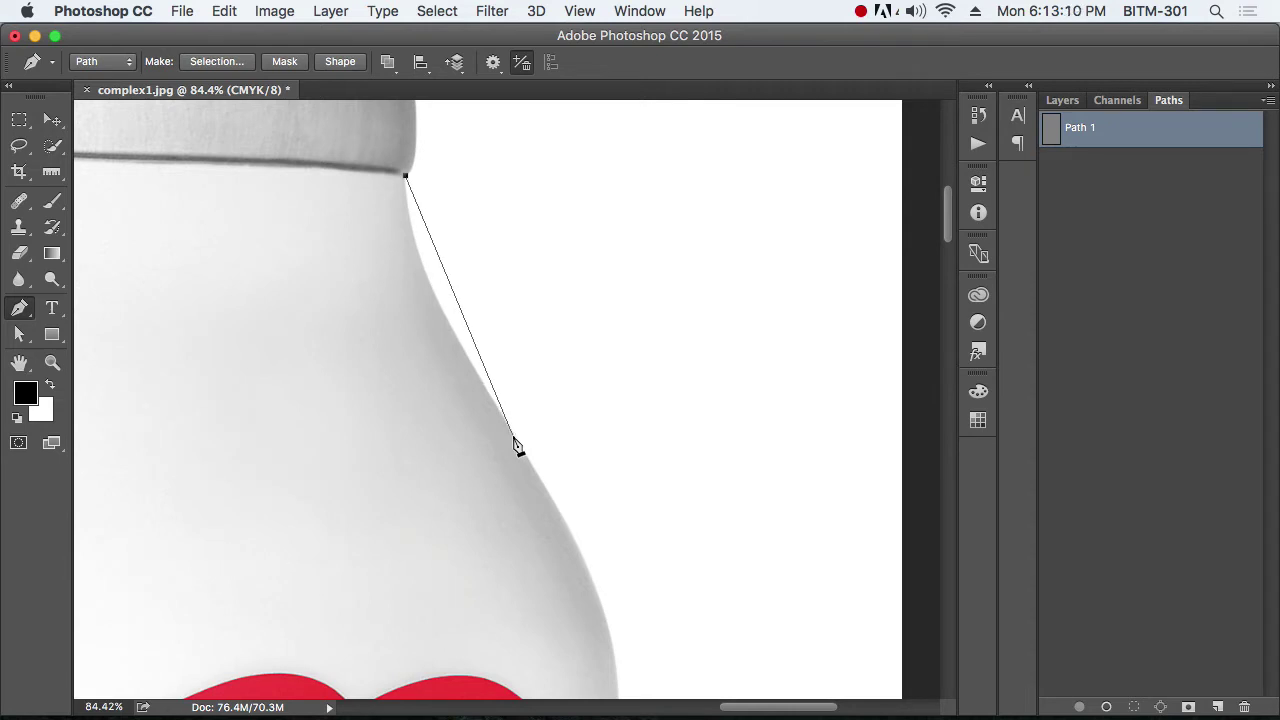
Add a smooth anchor point partway down the can's right neck edge and adjust its upper handle so the curve follows the edge
drag(511, 428, 558, 495)
drag(559, 494, 612, 586)
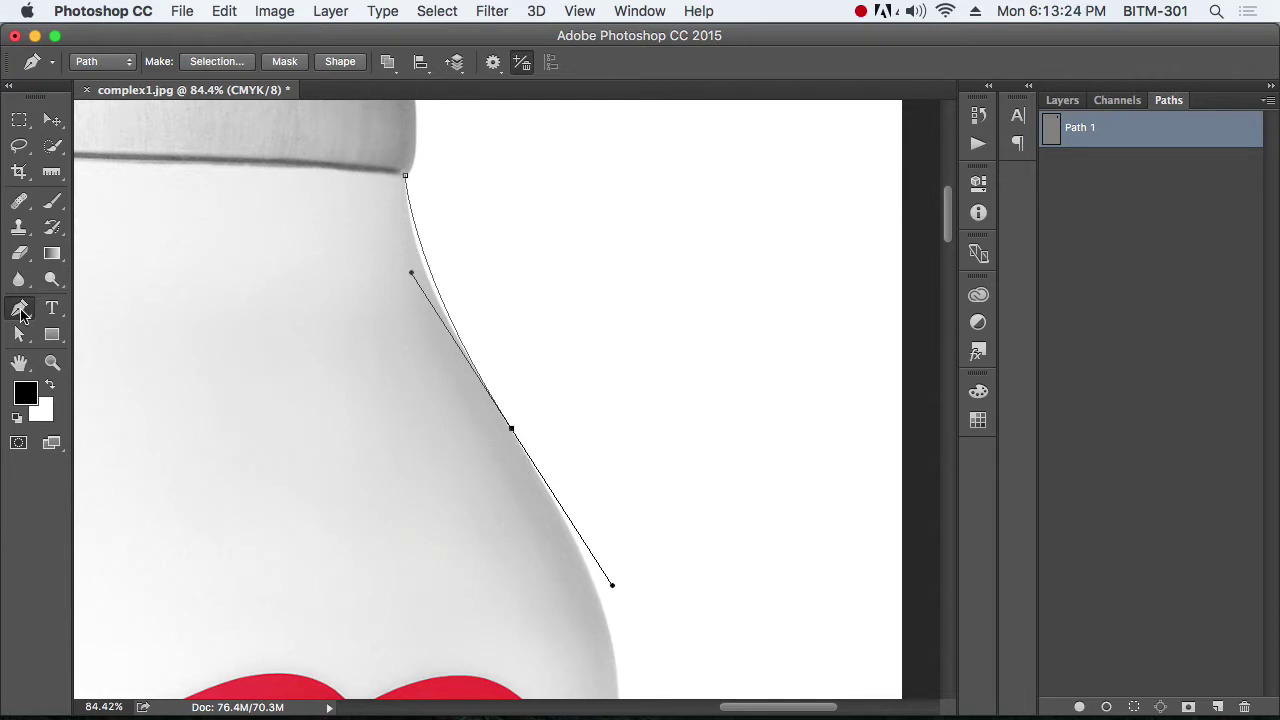
drag(19, 308, 120, 386)
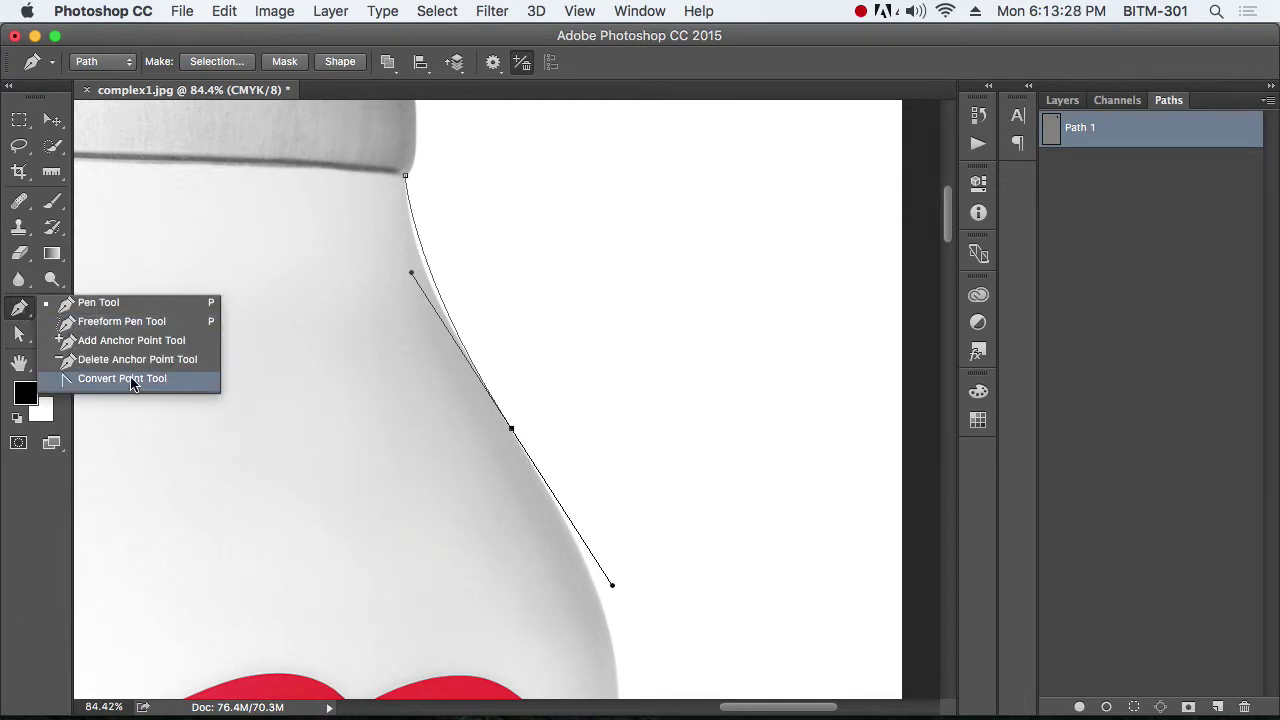
click(52, 308)
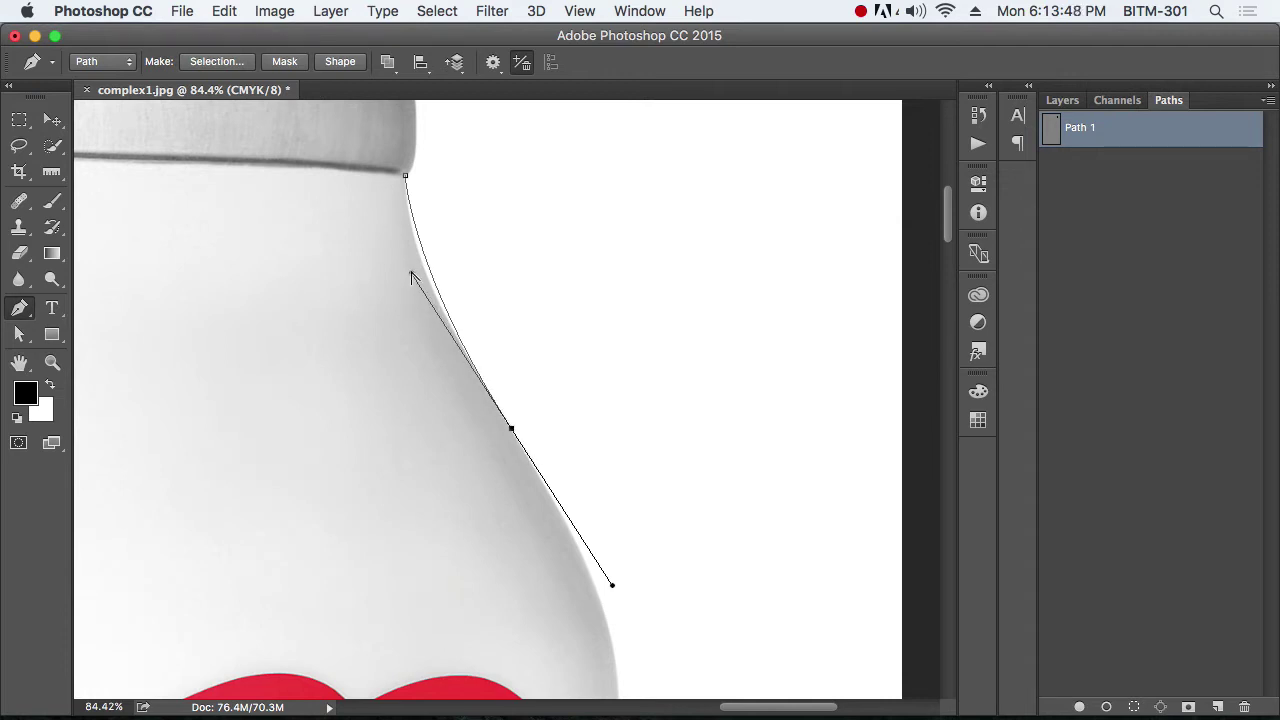
drag(410, 271, 392, 255)
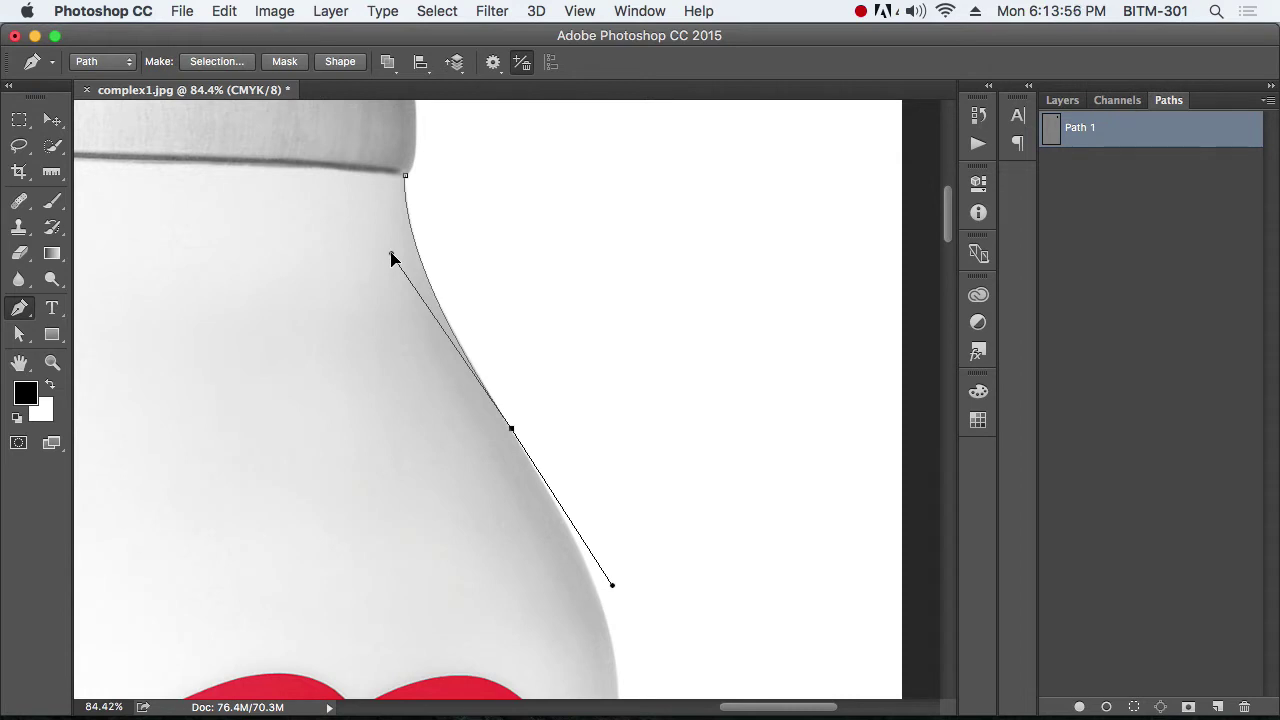
drag(391, 259, 394, 256)
Shorten the neck anchor's lower handle, then add an anchor on the can's side beside the red ribbon and extend its upper handle outward
key(space)
drag(580, 420, 526, 184)
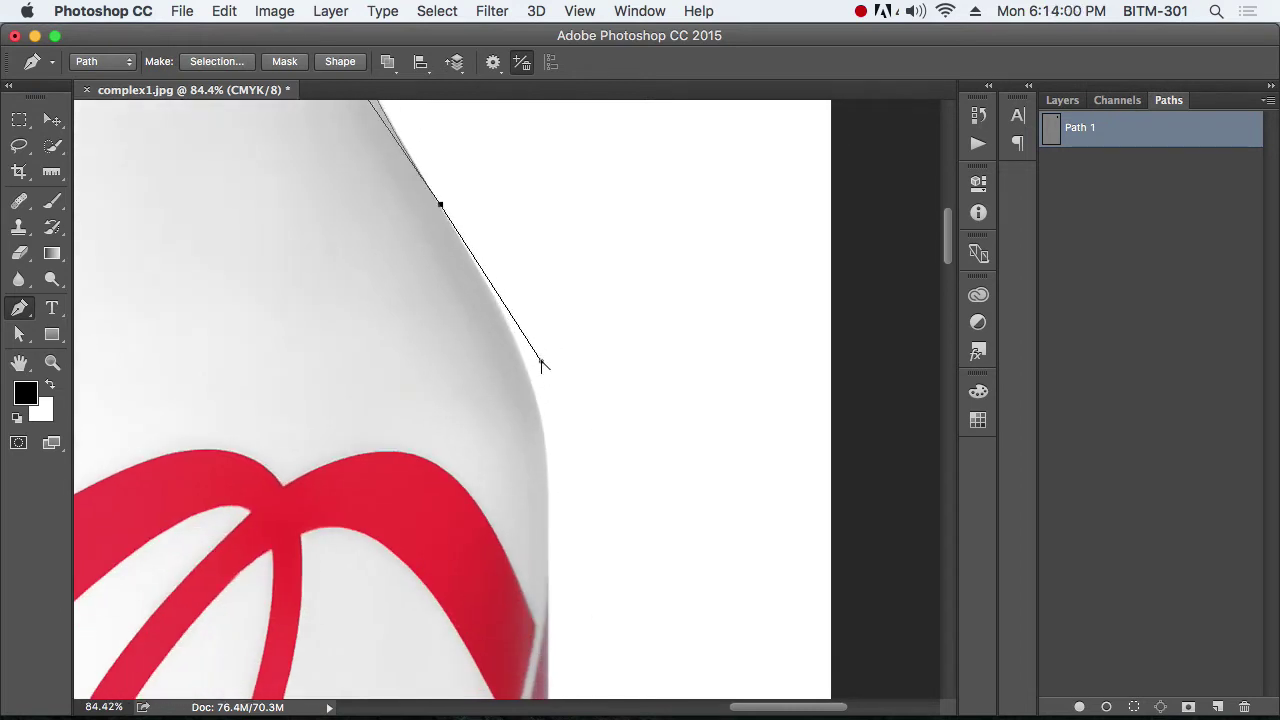
drag(541, 364, 480, 258)
drag(620, 446, 603, 371)
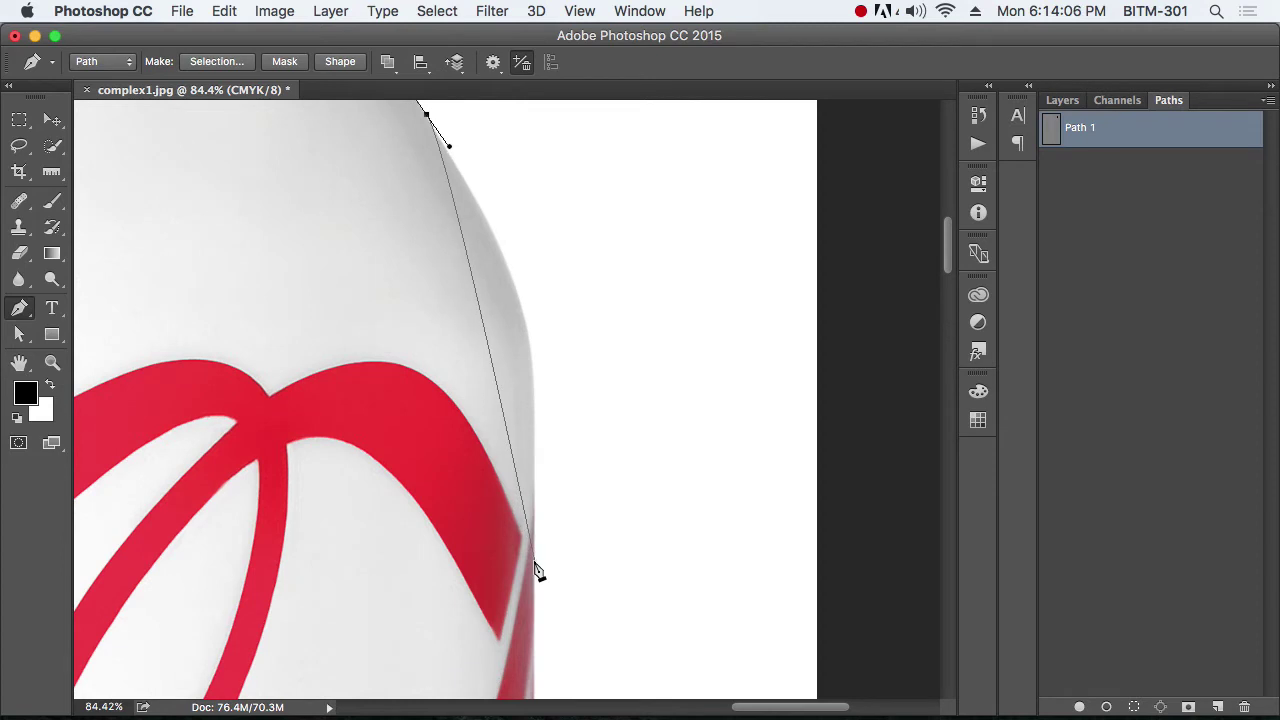
drag(534, 562, 535, 606)
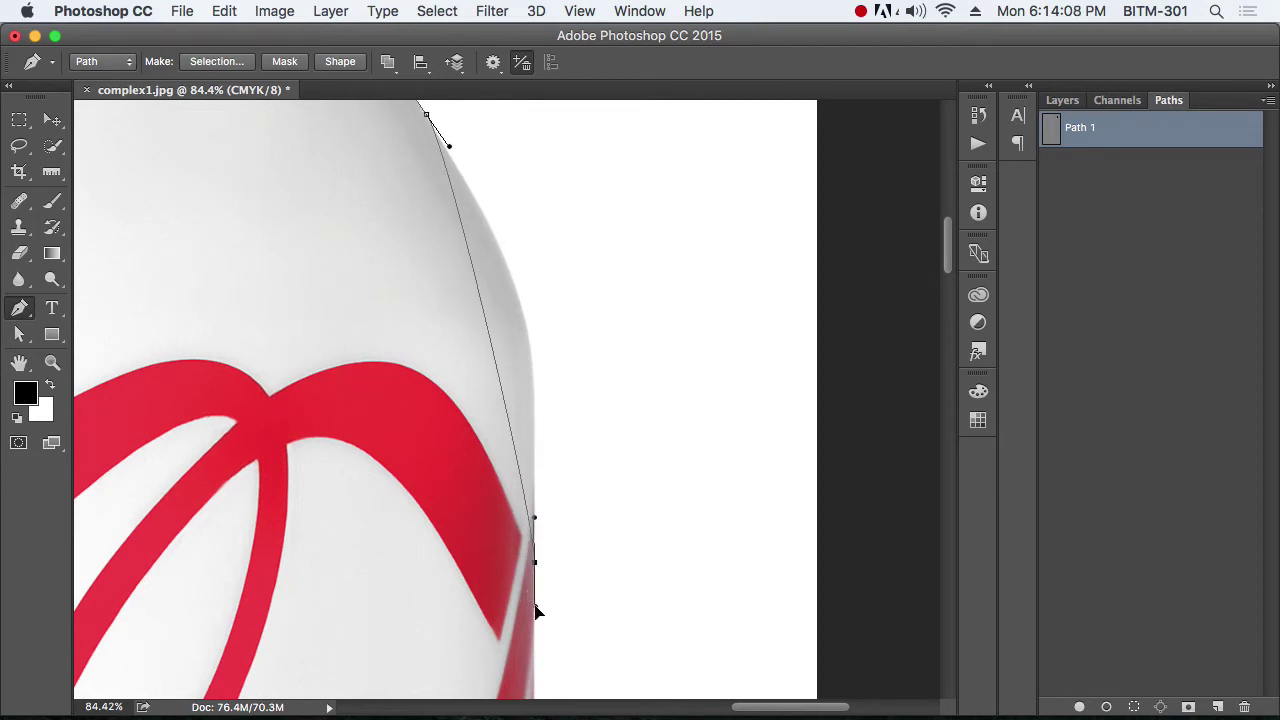
drag(534, 518, 566, 261)
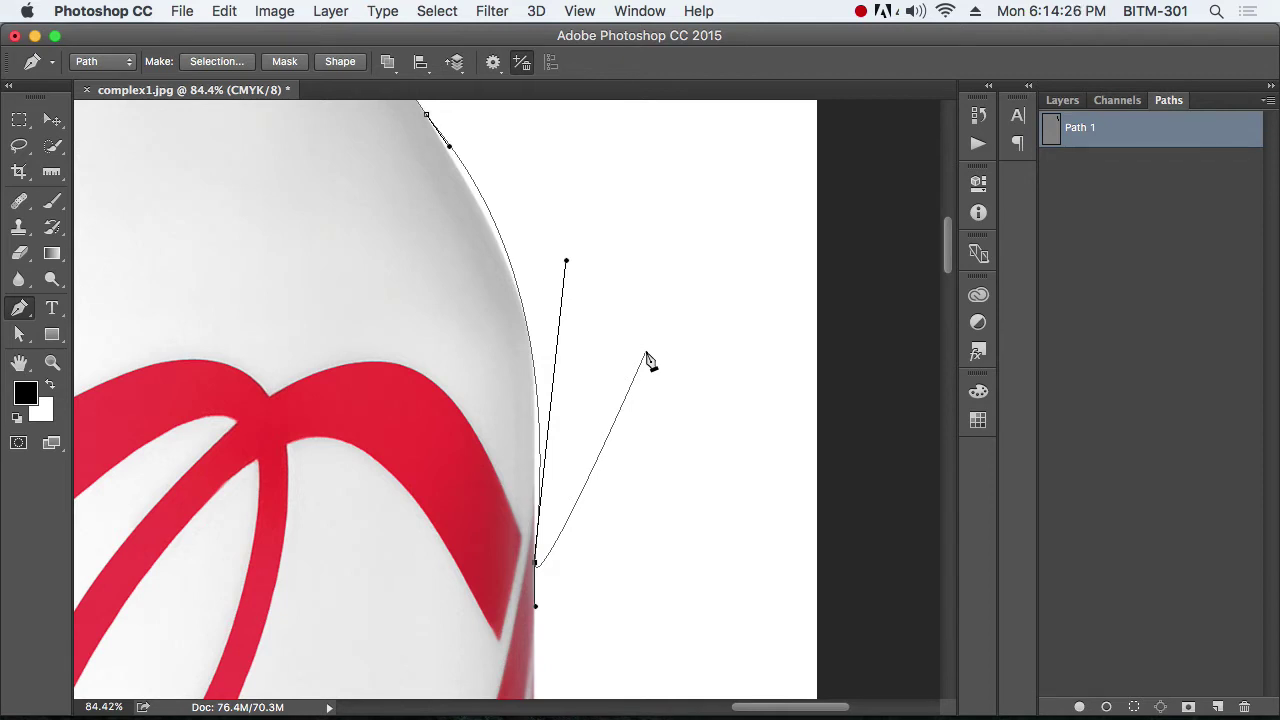
key(super)
key(super+Tab)
key(super+shift+Tab)
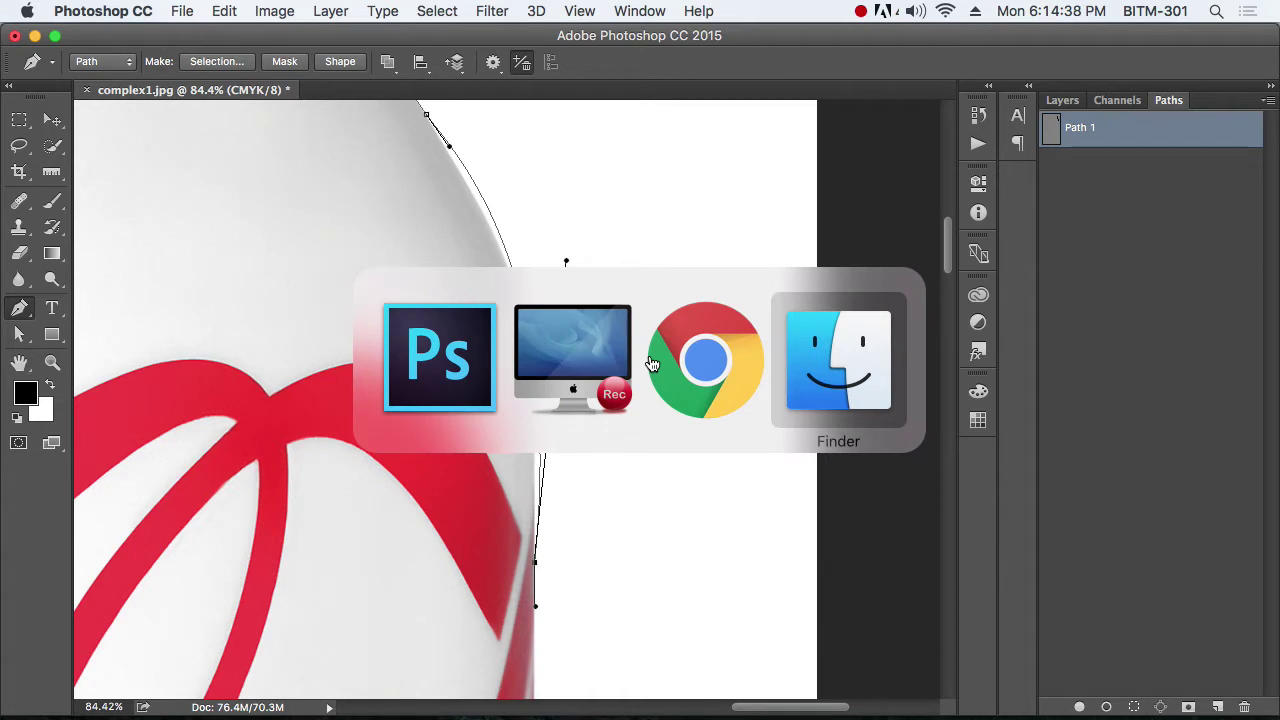
click(463, 347)
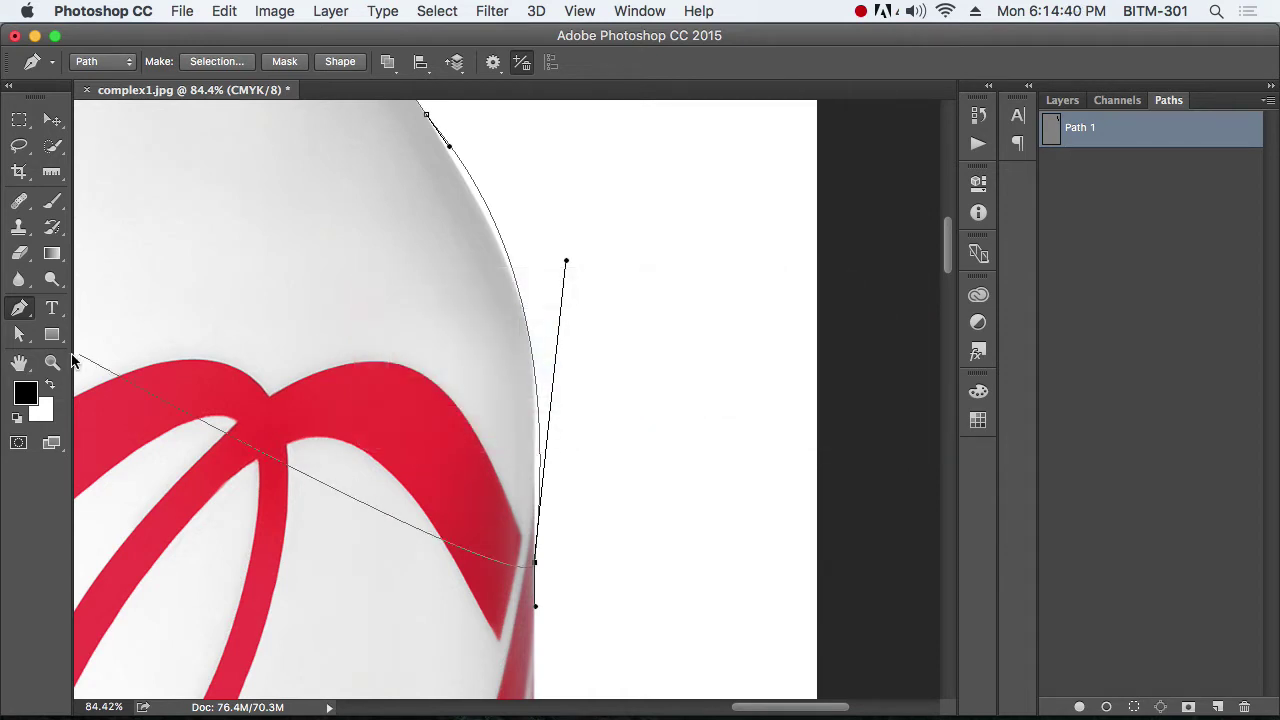
drag(20, 339, 114, 356)
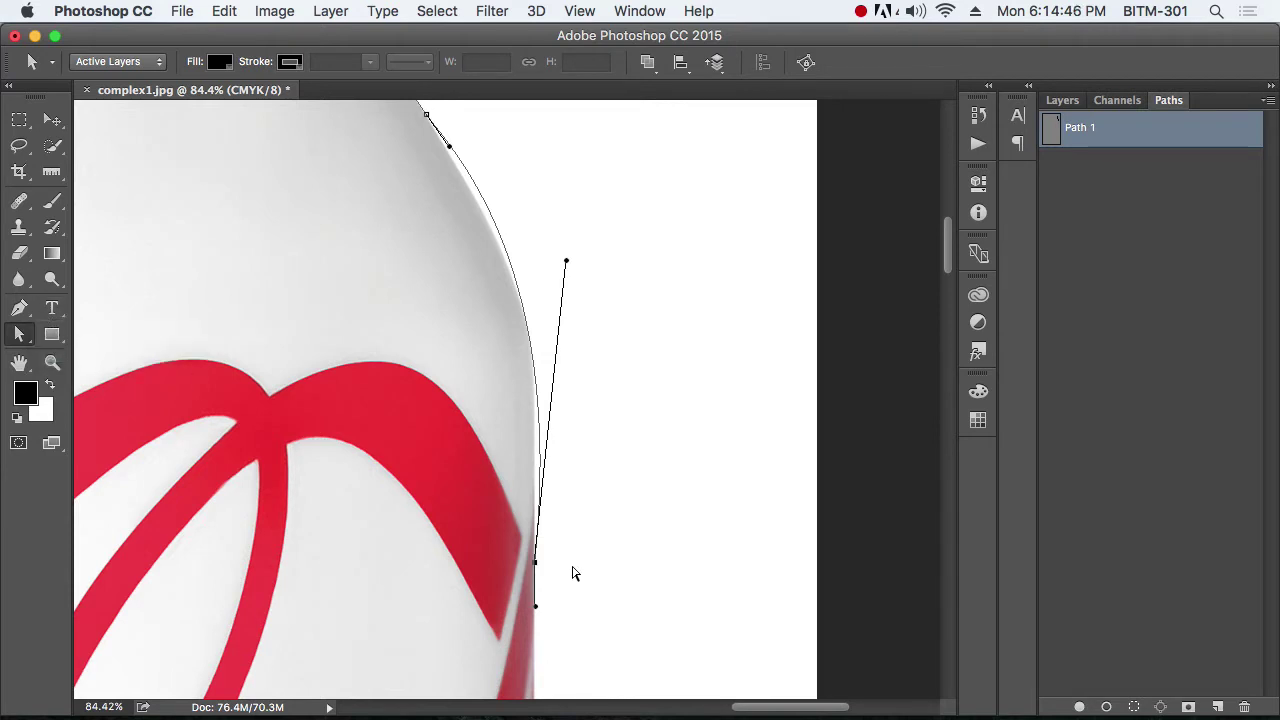
click(19, 308)
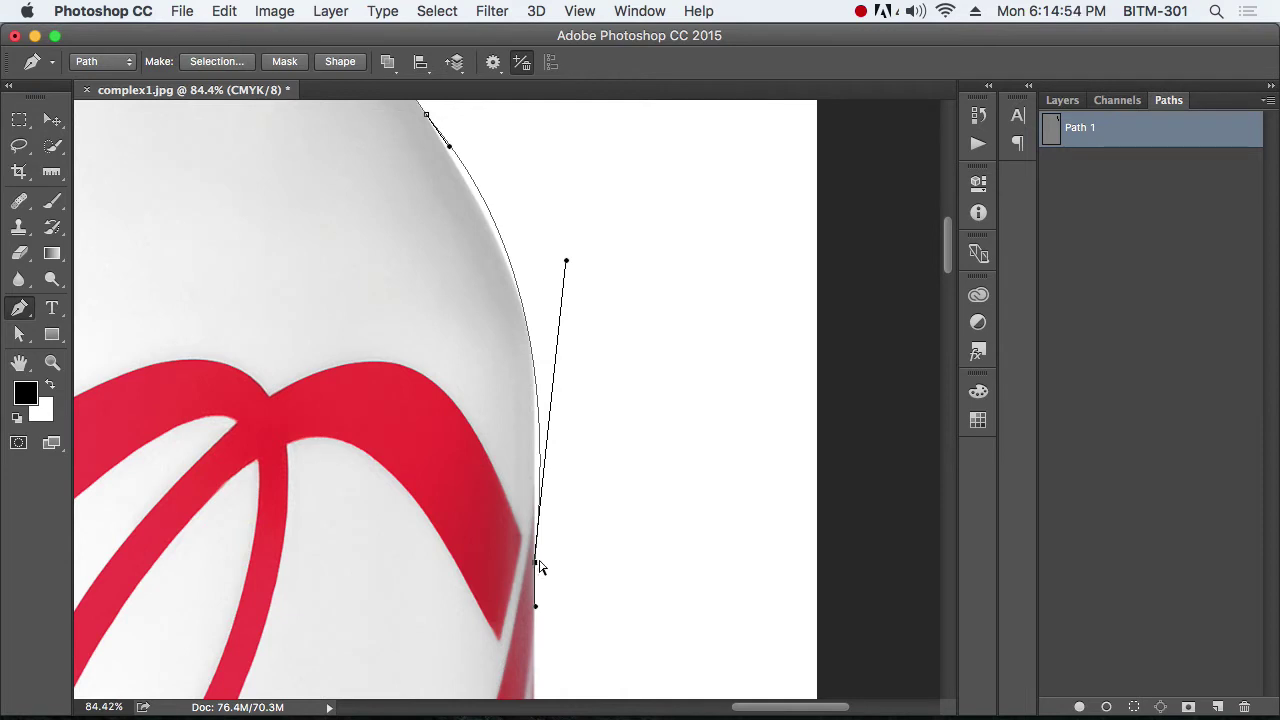
Move the lowest anchor up onto the can's shoulder and adjust its upper handle to bend the segment along the edge
drag(537, 568, 524, 314)
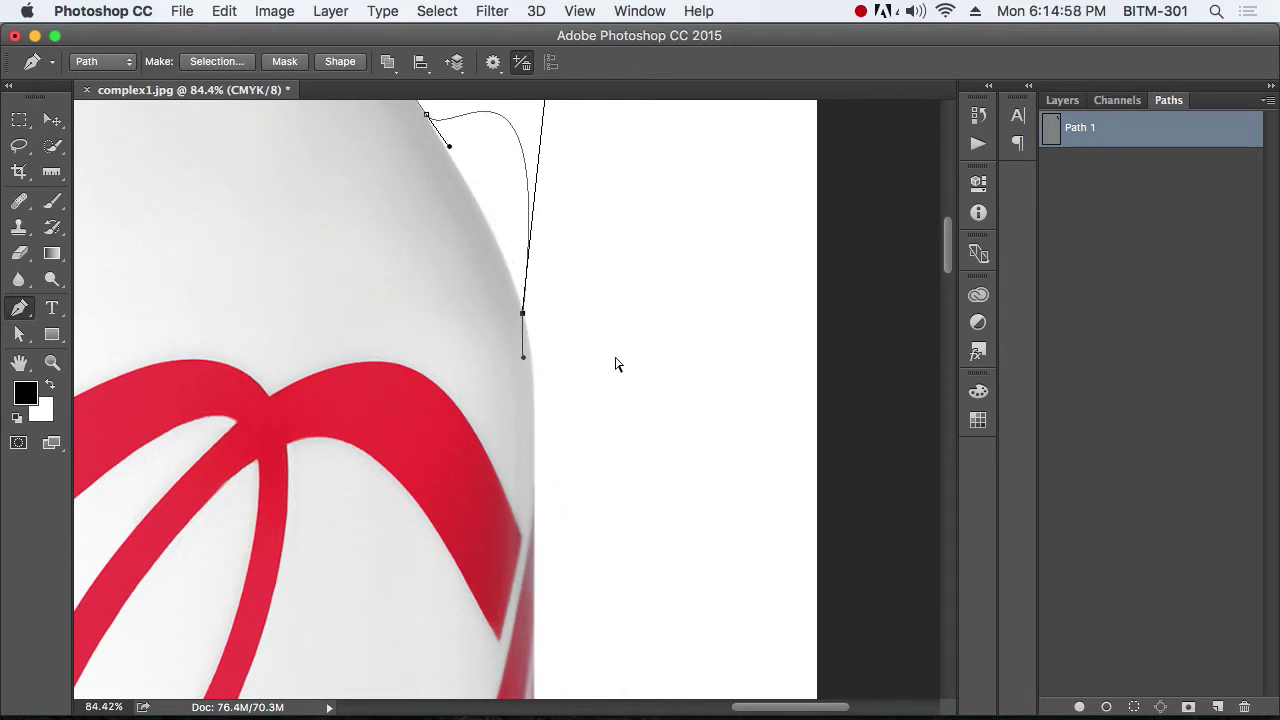
drag(578, 260, 597, 443)
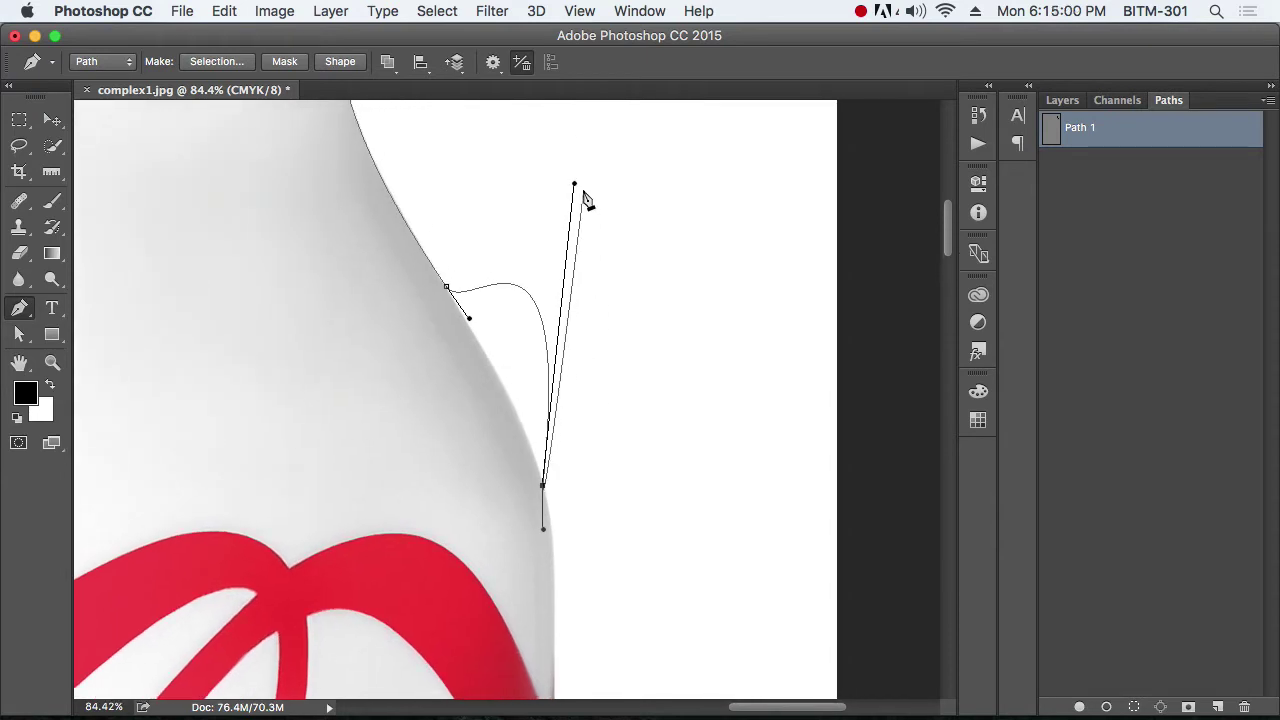
drag(574, 185, 503, 370)
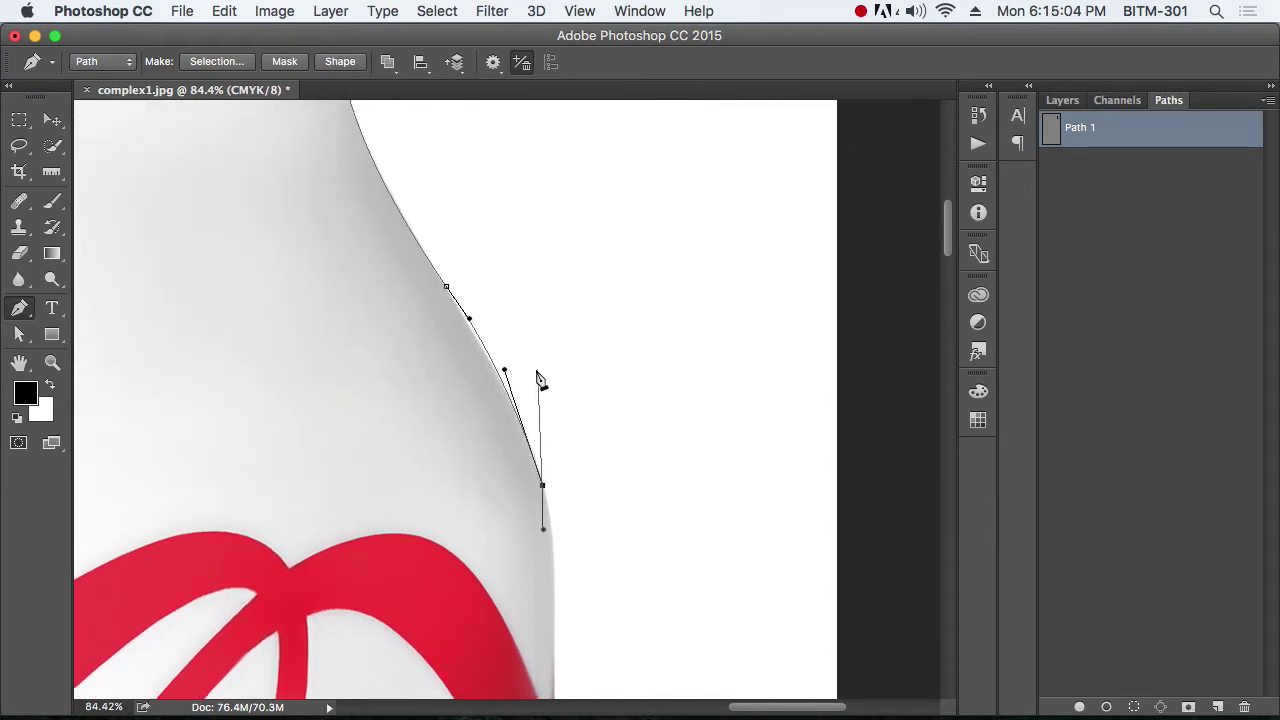
Move the neck anchor precisely onto the can's edge and pull its lower handle inward to fit the outline
scroll(458, 326, up, 5)
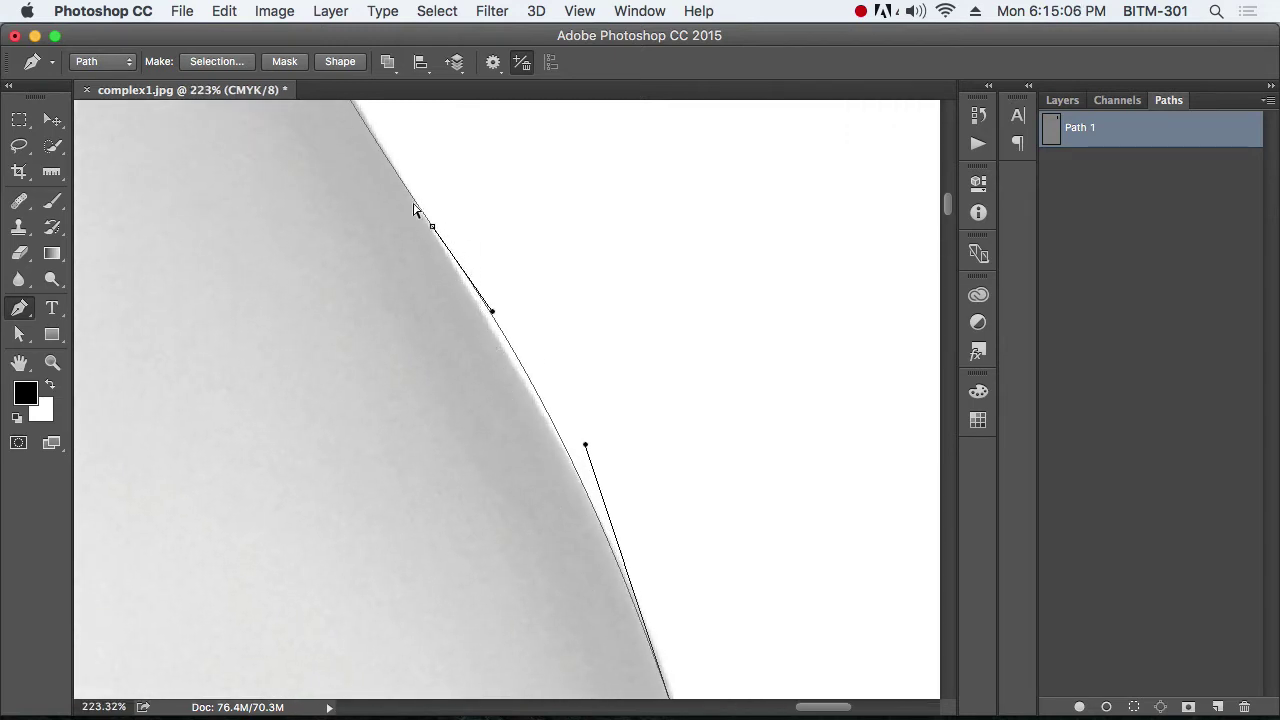
scroll(440, 228, up, 6)
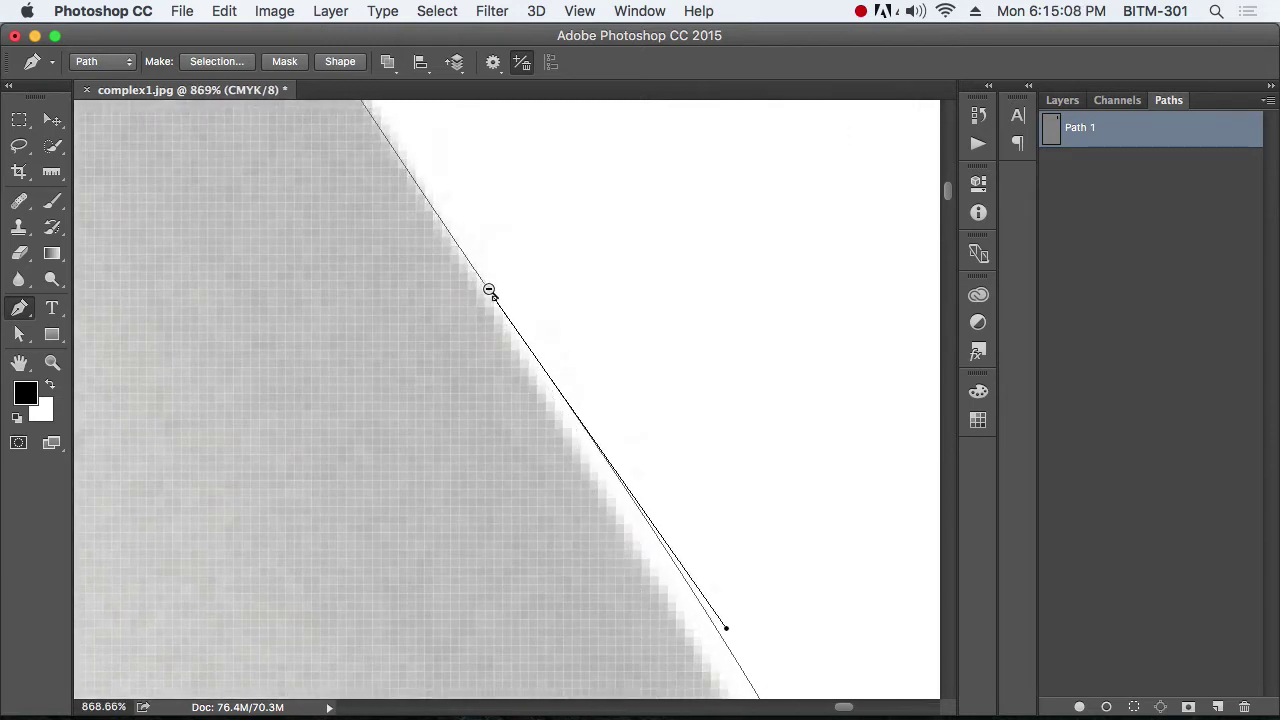
scroll(488, 289, up, 2)
super+click(505, 311)
drag(504, 310, 495, 320)
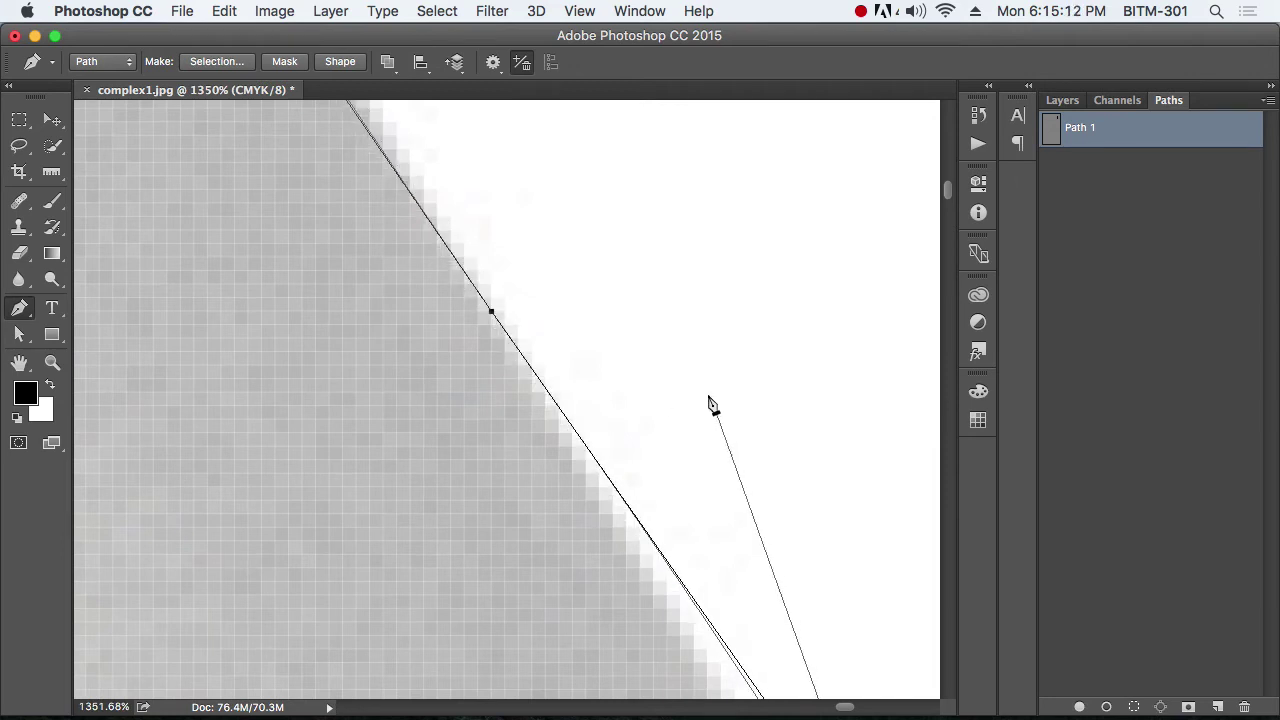
scroll(566, 391, down, 5)
scroll(627, 284, down, 5)
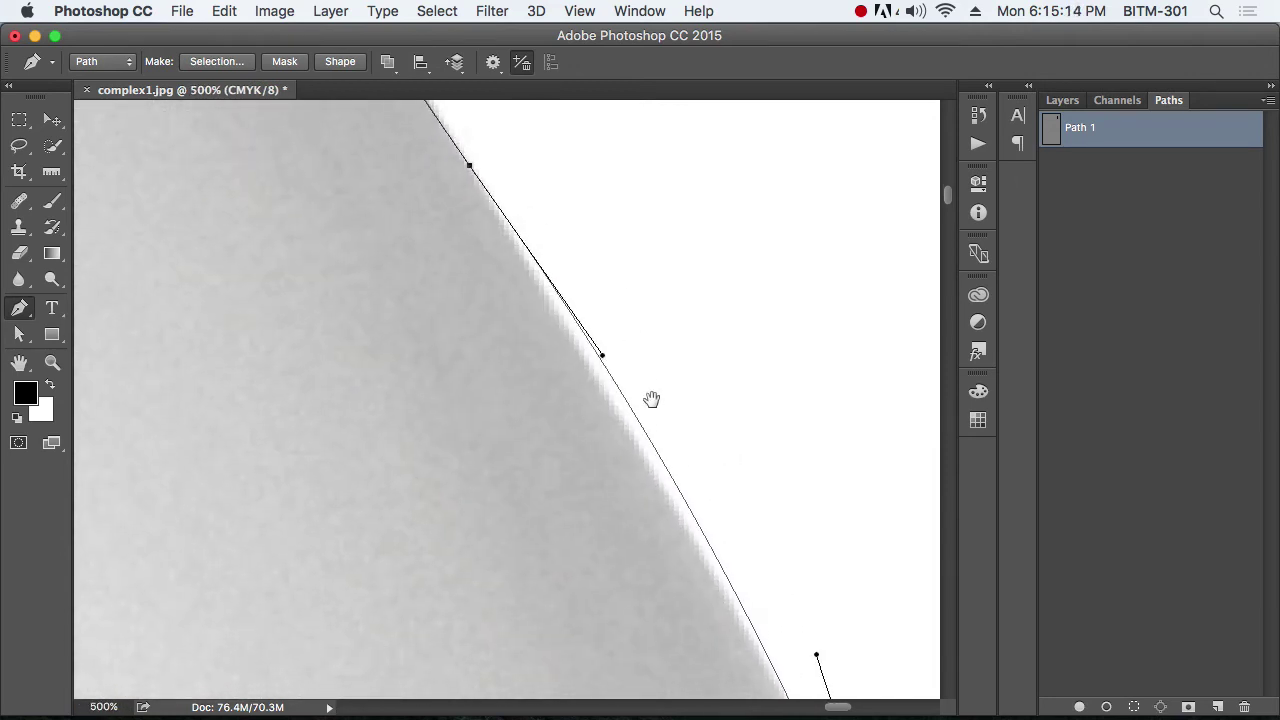
drag(564, 280, 545, 291)
Refine the shoulder anchor's upper handle at high magnification so the segment above it follows the can's edge
drag(717, 466, 597, 274)
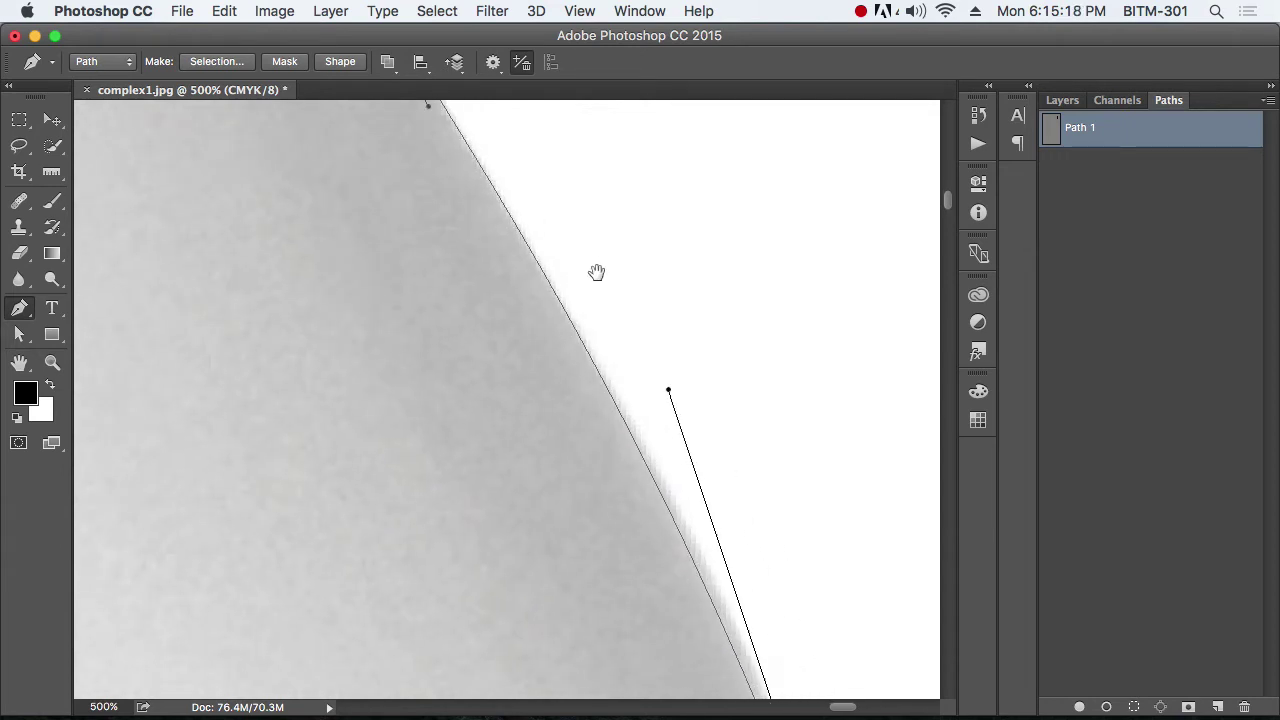
drag(666, 383, 603, 243)
alt+click(651, 349)
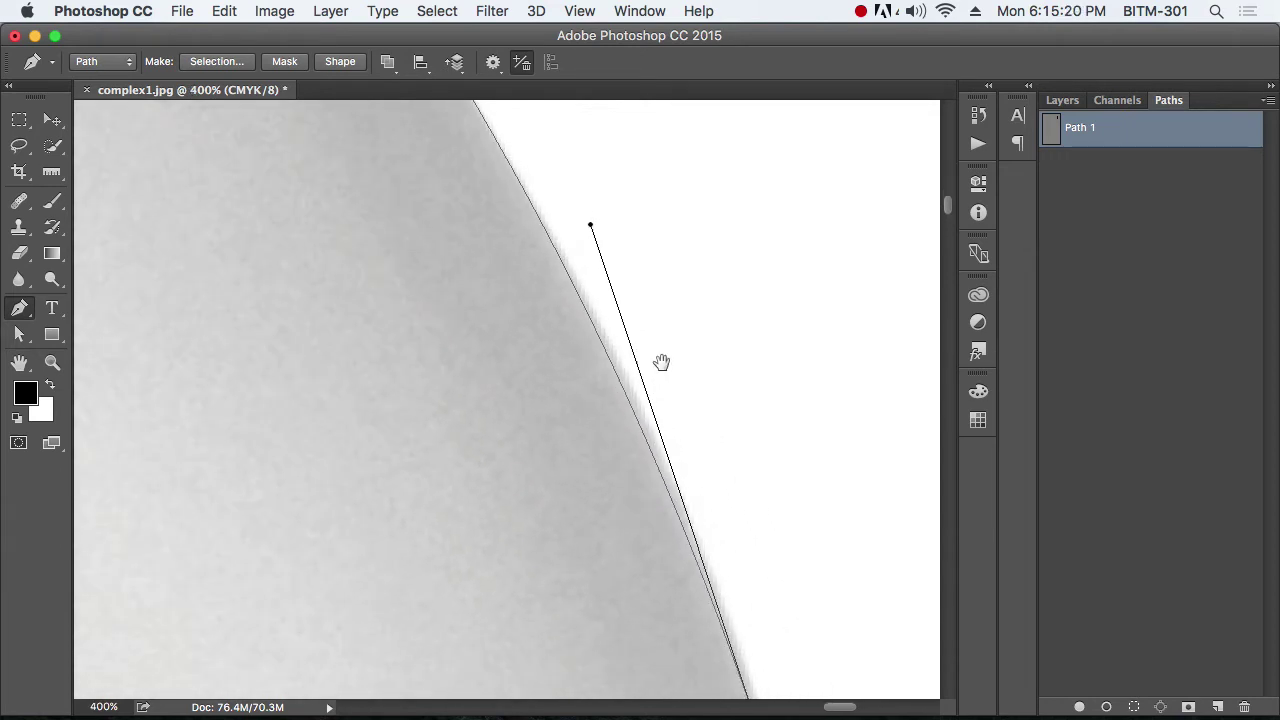
drag(725, 416, 647, 330)
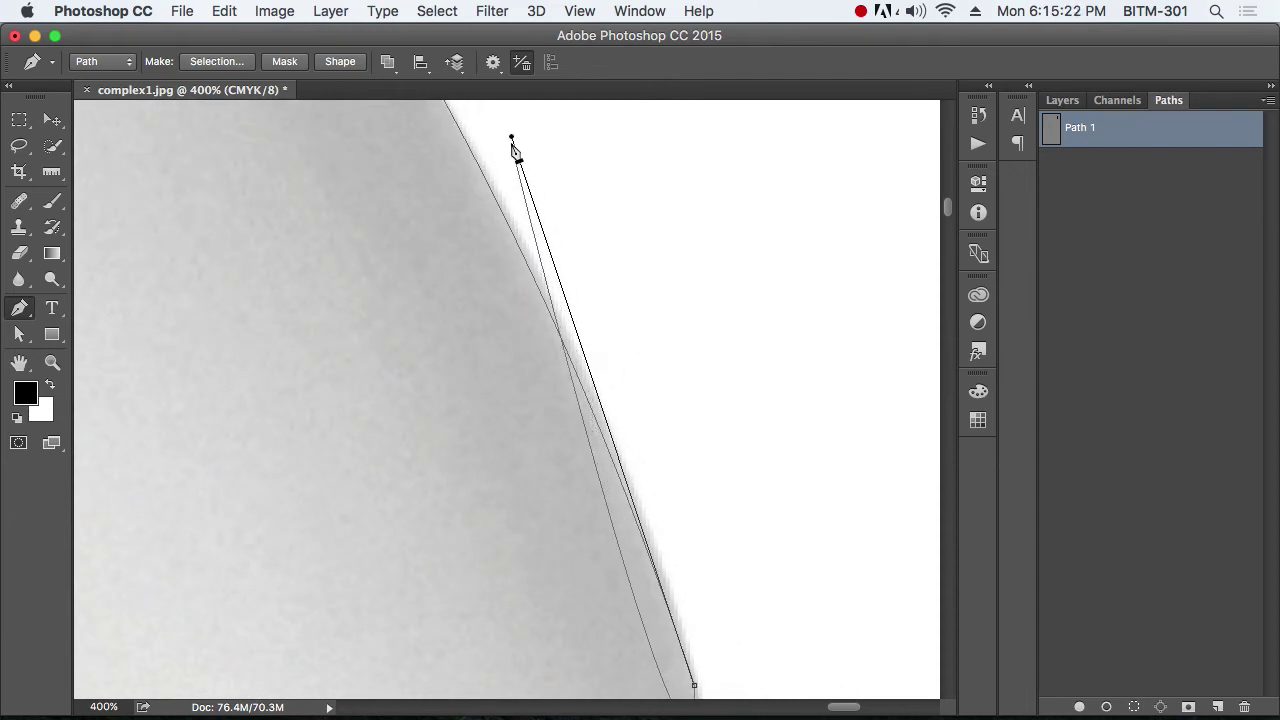
drag(512, 137, 567, 231)
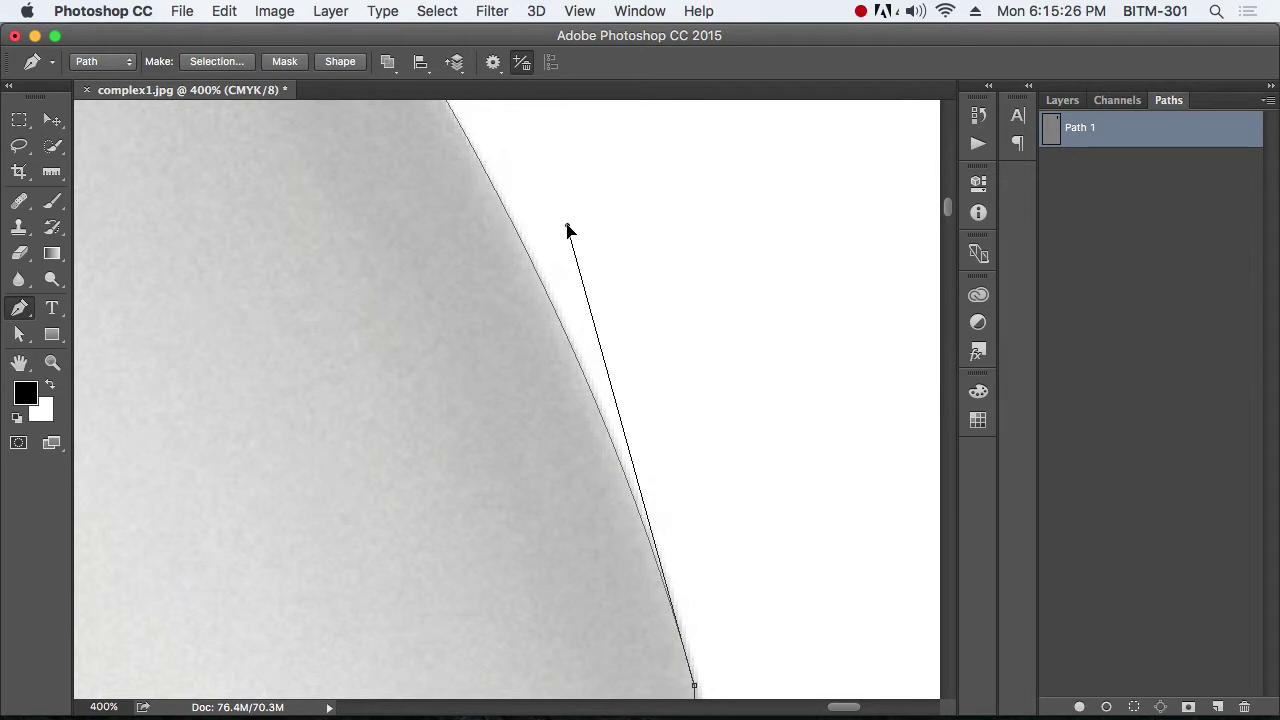
Angle the shoulder anchor's lower handle outward to continue the curve toward the can's straight side
alt+click(584, 367)
alt+click(584, 367)
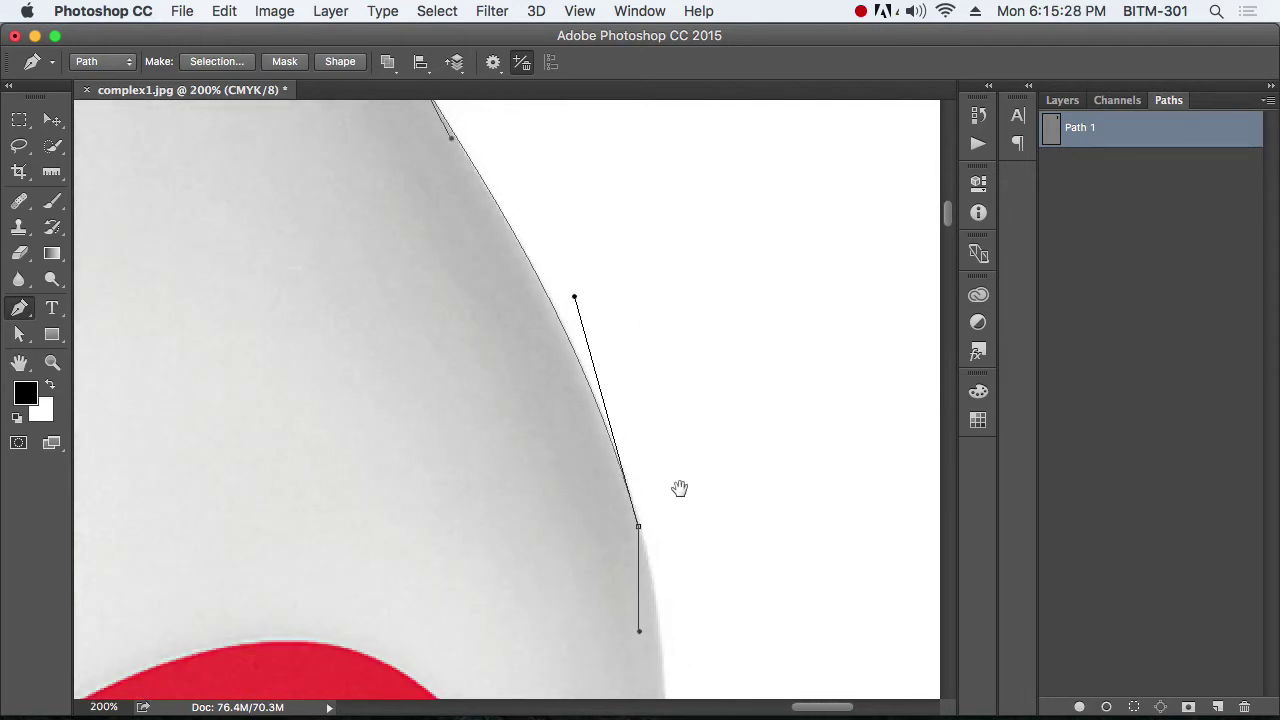
drag(679, 488, 646, 277)
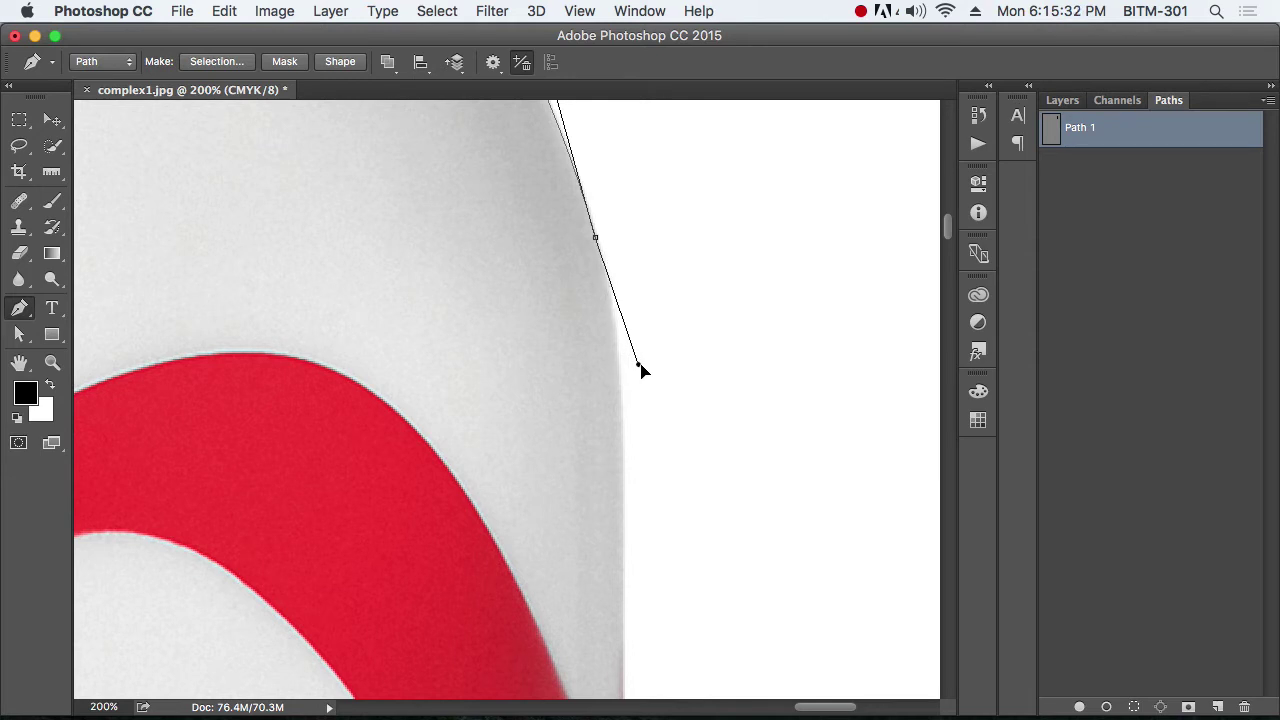
click(639, 367)
alt+super+click(655, 517)
alt+super+click(655, 517)
drag(676, 498, 666, 262)
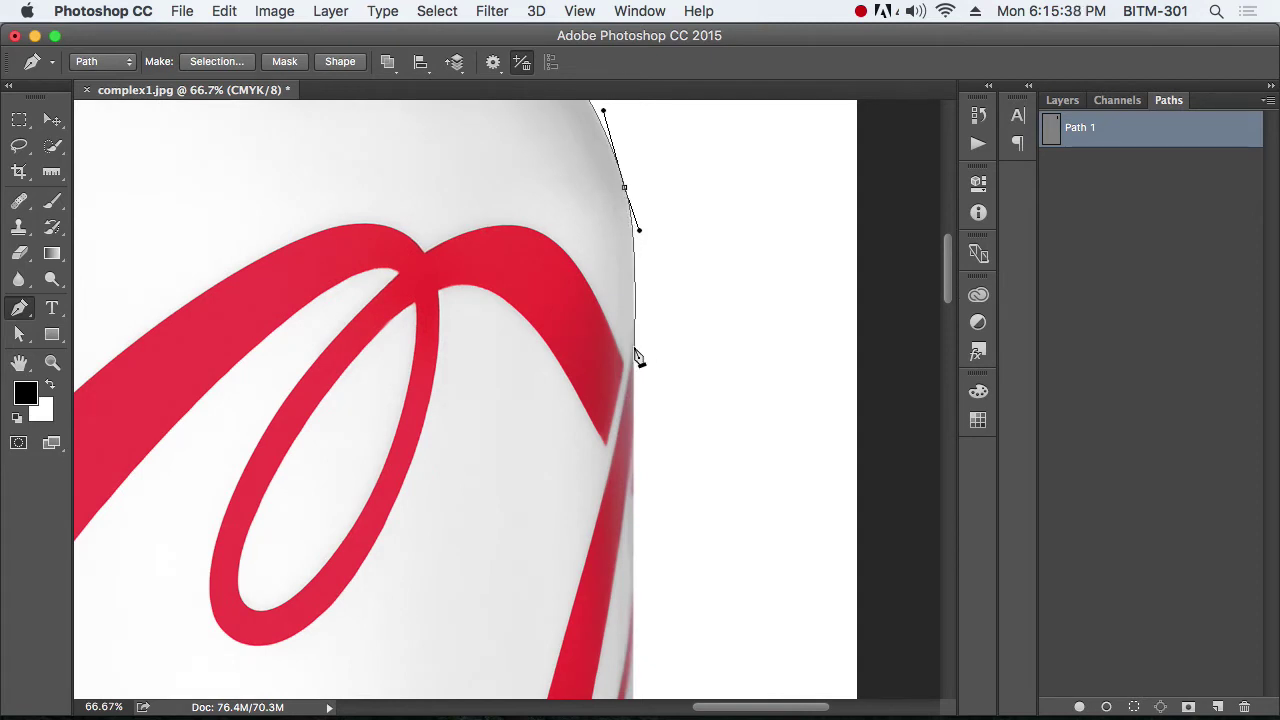
Place a curved anchor where the can's right side becomes straight and adjust both handles of the new segment to fit the edge
drag(634, 347, 633, 386)
drag(609, 277, 683, 365)
drag(729, 300, 726, 372)
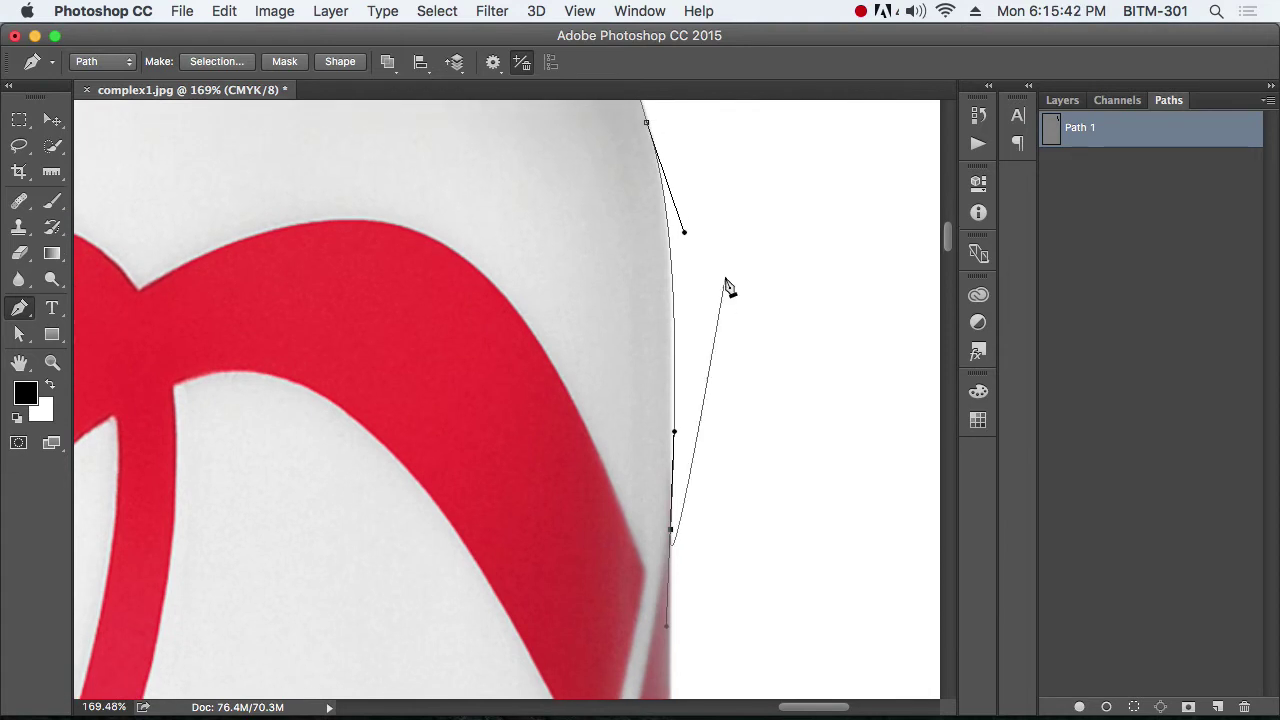
drag(684, 230, 680, 217)
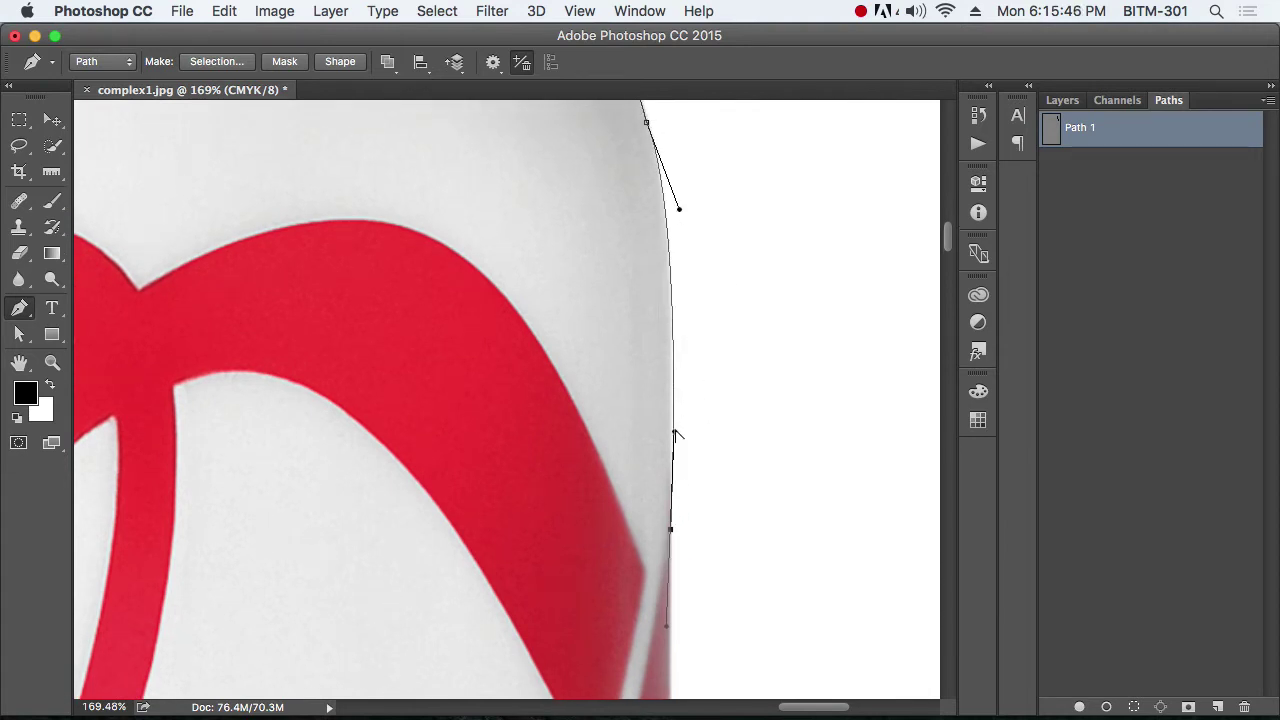
drag(675, 432, 668, 432)
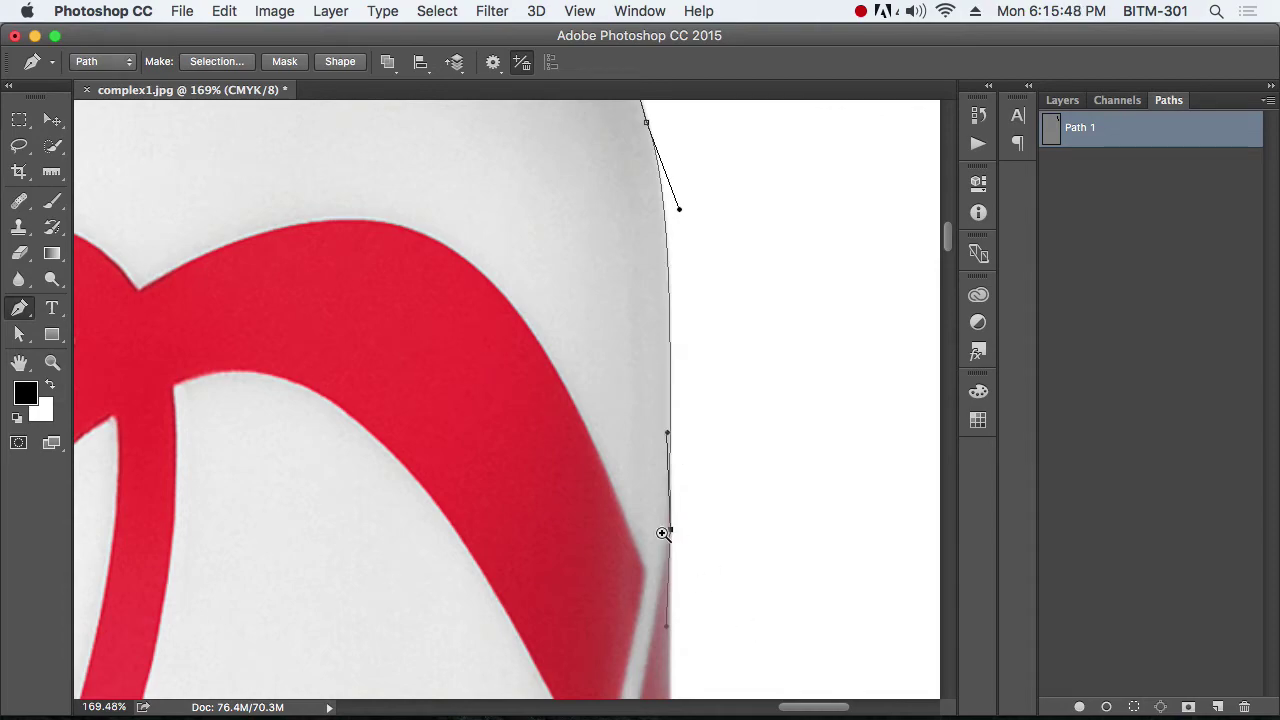
Remove the outgoing handle of the anchor at the upper end of the can's straight side
drag(663, 531, 720, 415)
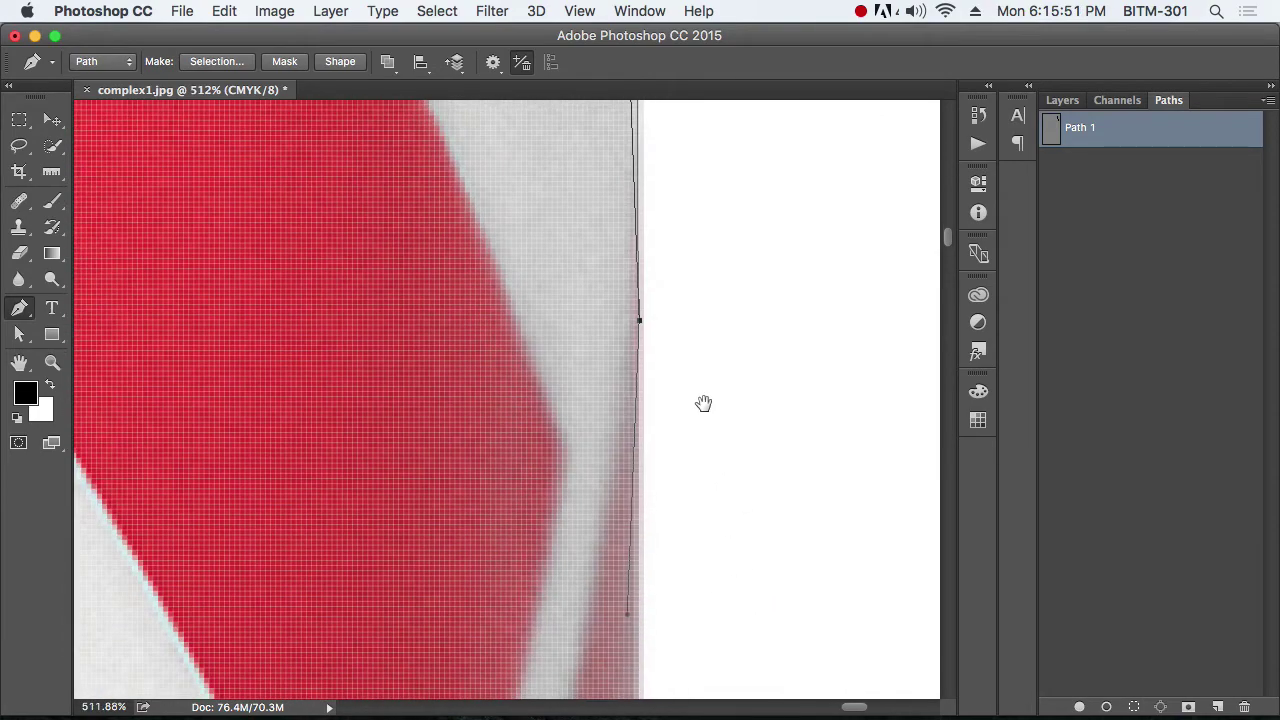
alt+click(640, 321)
alt+super+click(674, 463)
alt+super+click(672, 465)
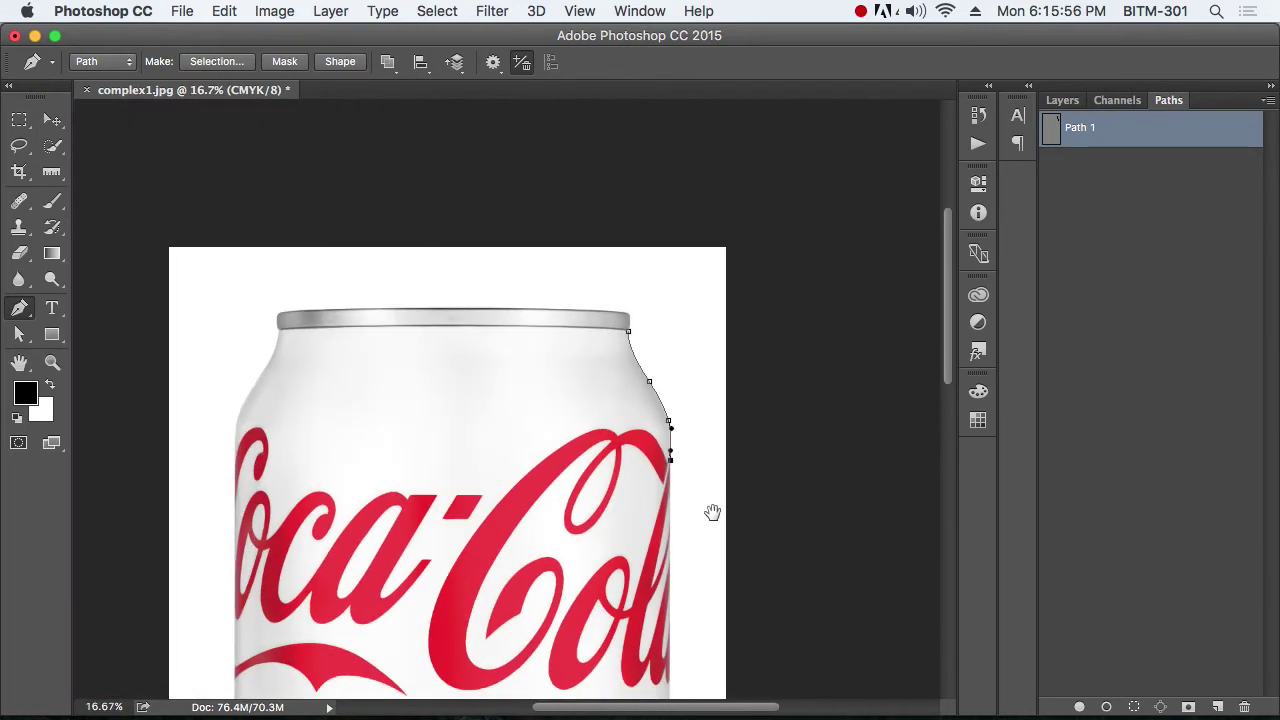
Extend the path down the can's right side with a straight segment ending at an anchor just above the lower curve
drag(711, 514, 696, 313)
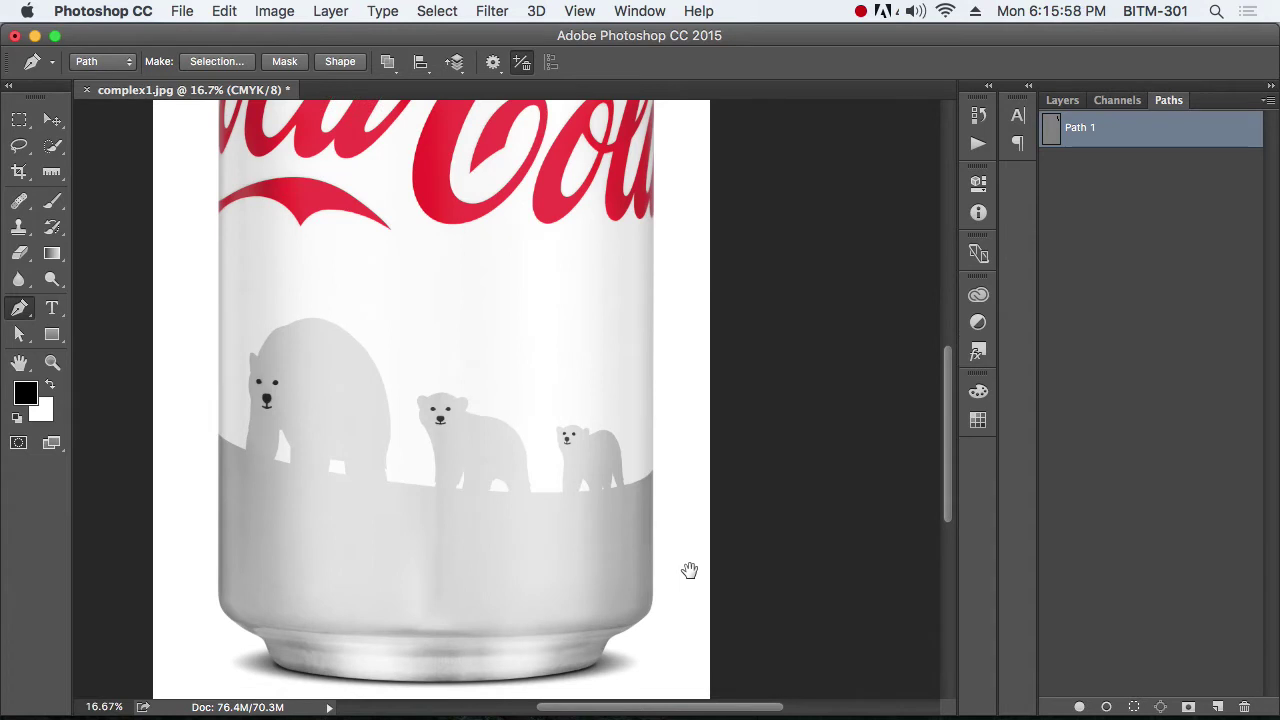
drag(654, 603, 807, 654)
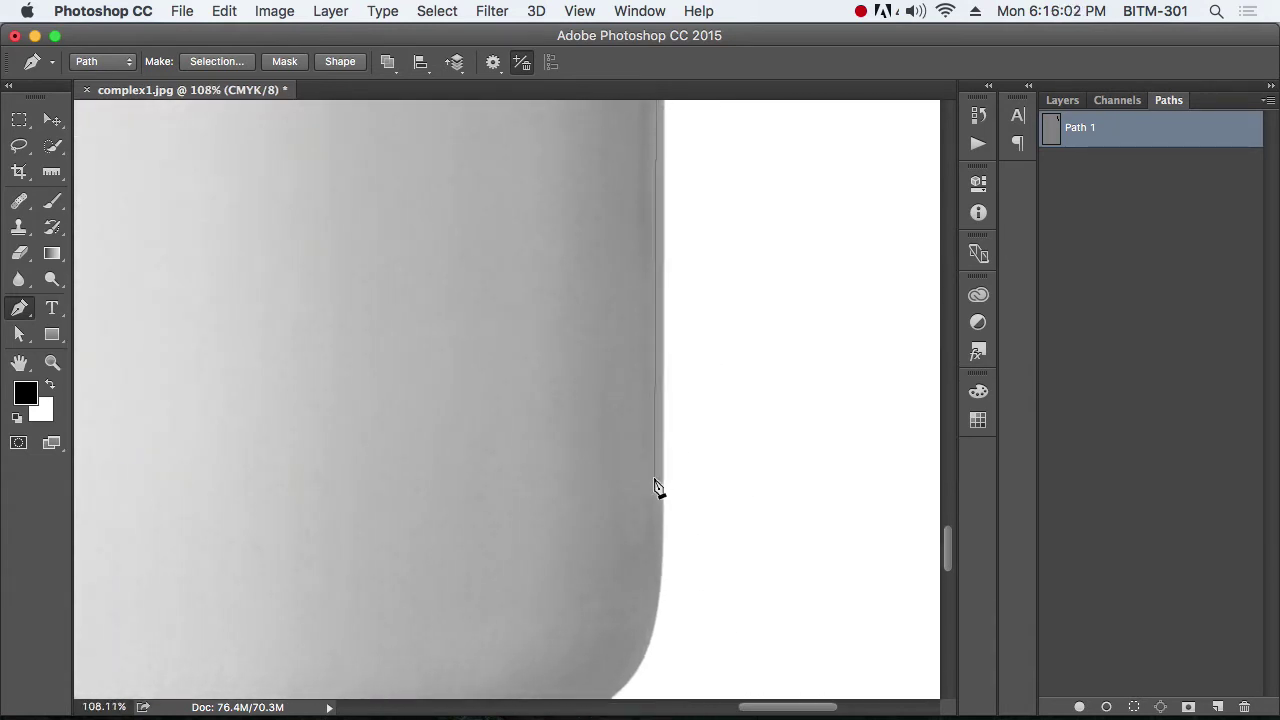
key(super+space)
drag(660, 490, 787, 596)
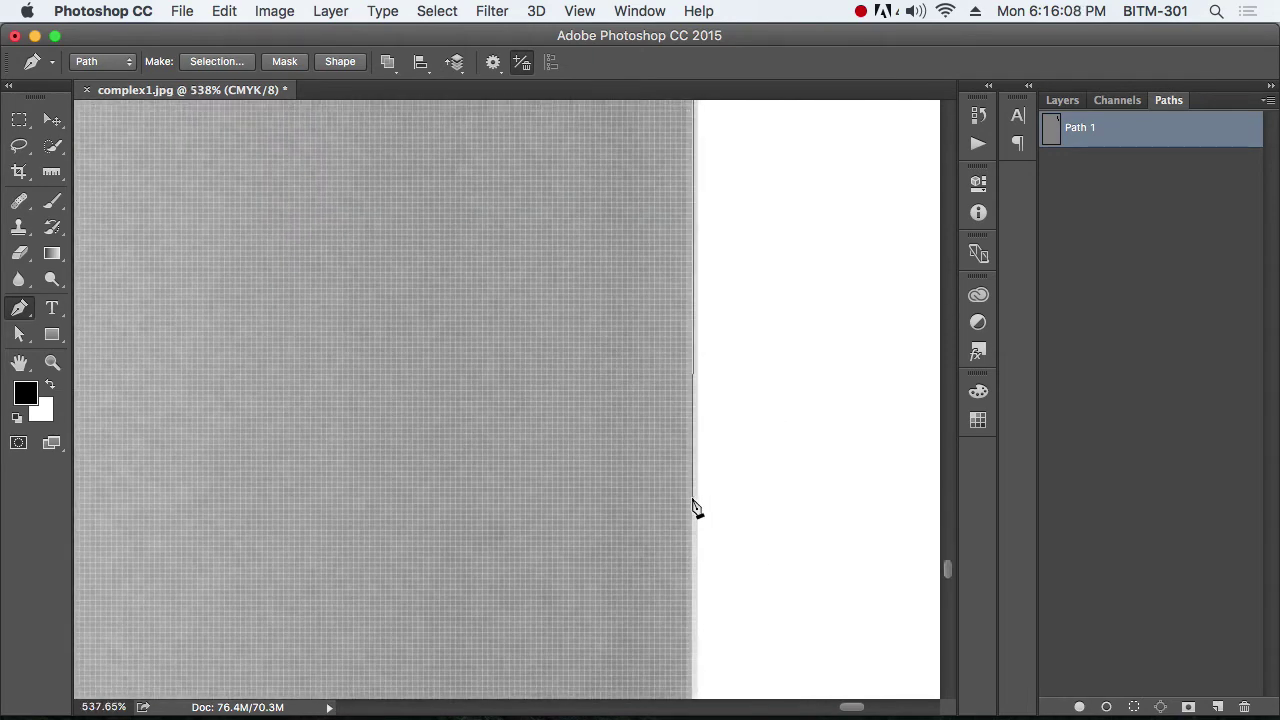
Place a curved anchor on the can's lower right corner, bending the segment above it along the rounded edge
alt+click(723, 580)
alt+click(723, 580)
alt+click(723, 580)
alt+click(723, 580)
alt+click(723, 580)
alt+click(723, 580)
drag(723, 574, 722, 405)
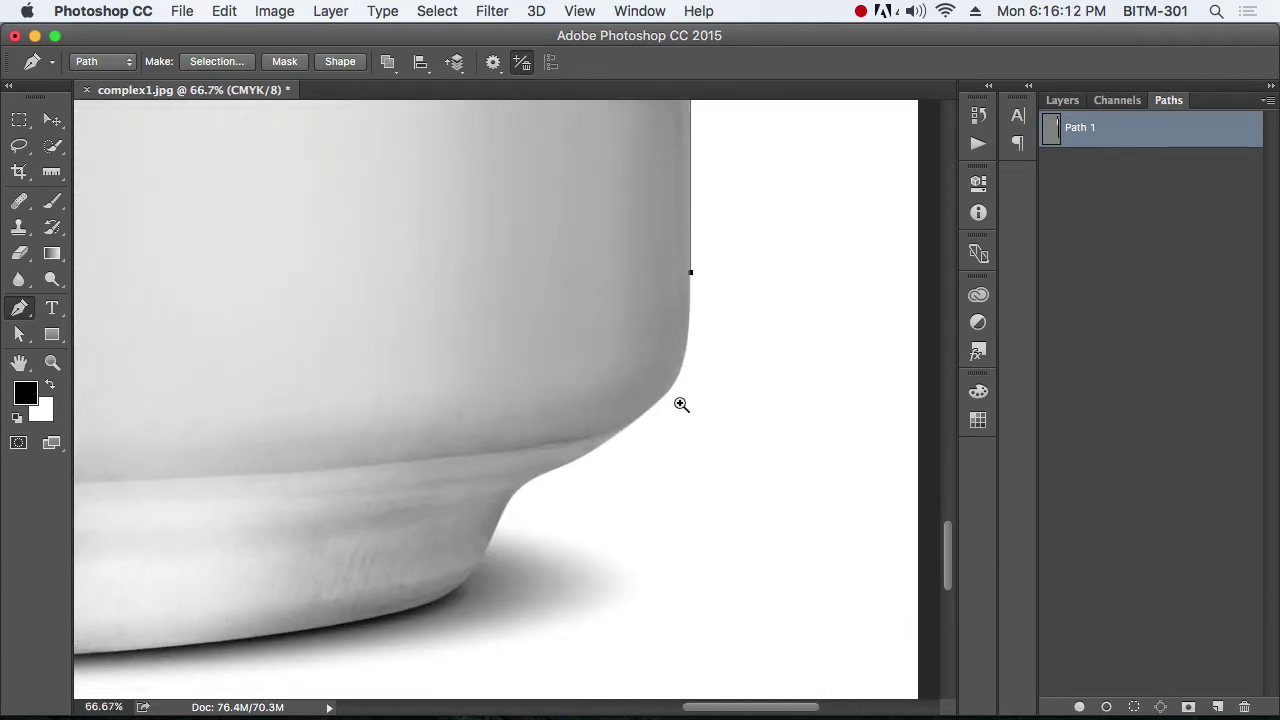
scroll(677, 403, up, 3)
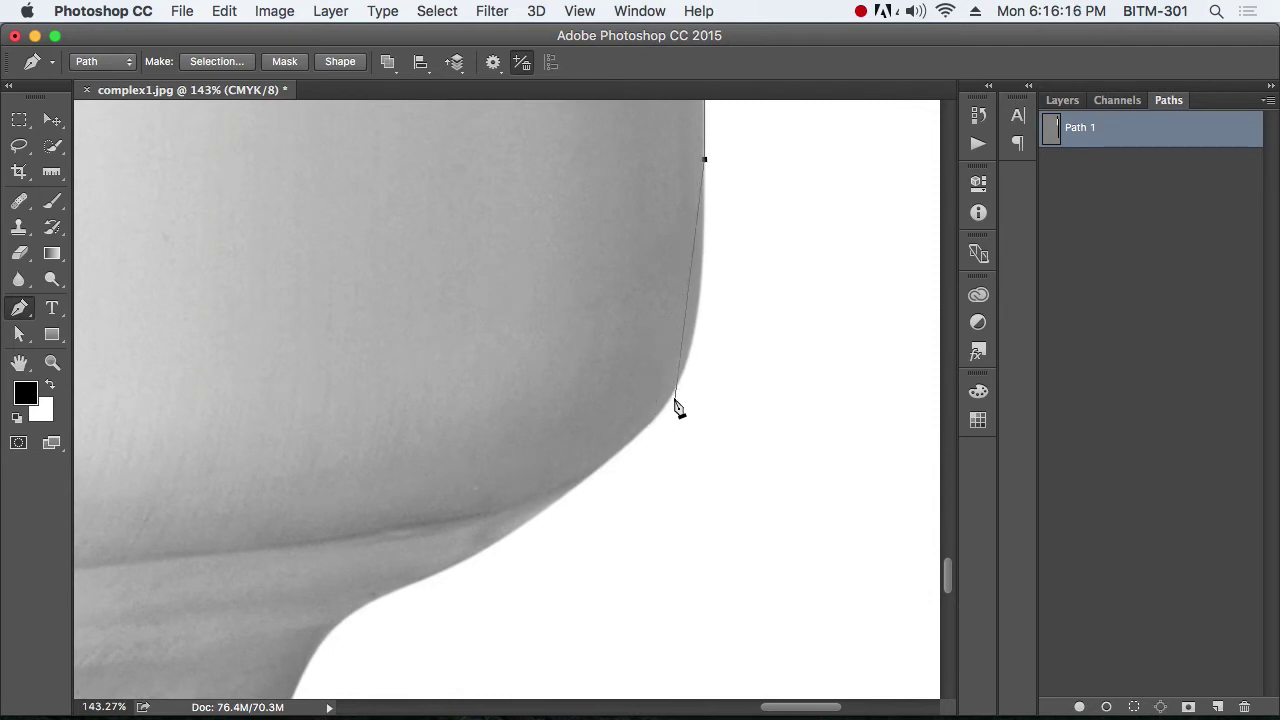
drag(675, 391, 641, 439)
drag(681, 377, 743, 354)
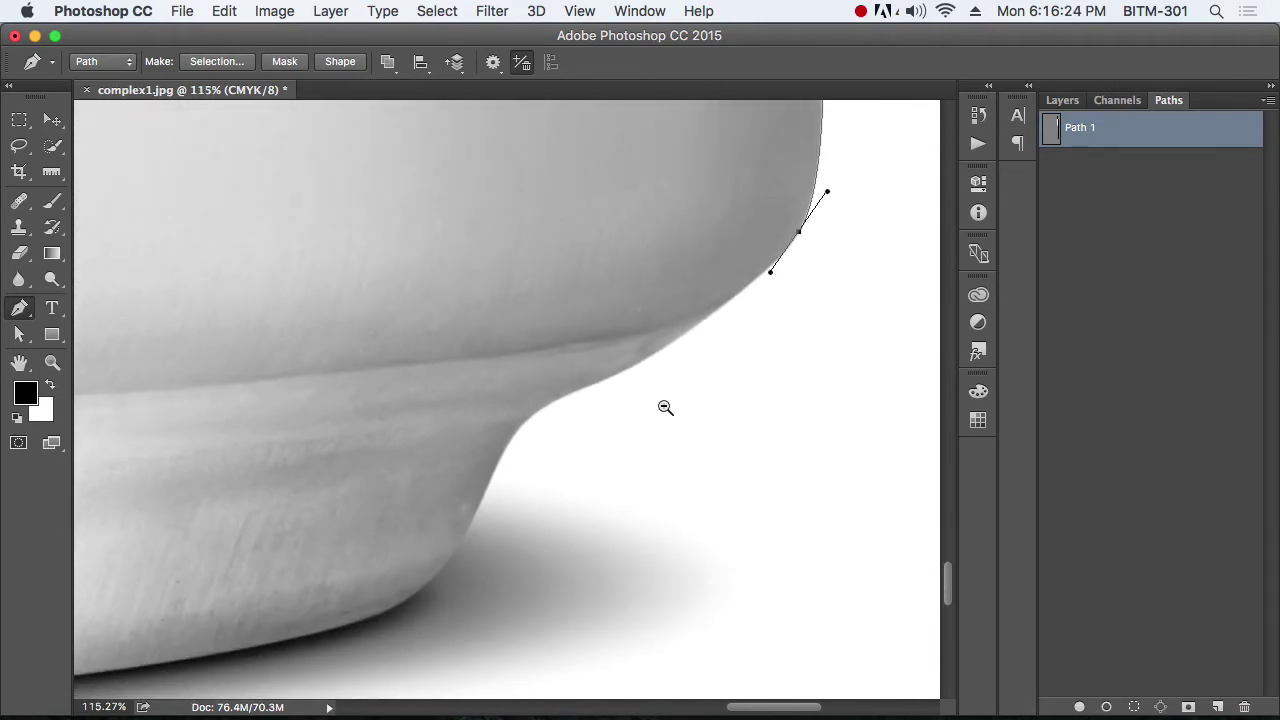
Place a curved anchor on the sloping edge below the corner, undoing the first attempt and drawing longer handles along the slope
drag(663, 409, 729, 326)
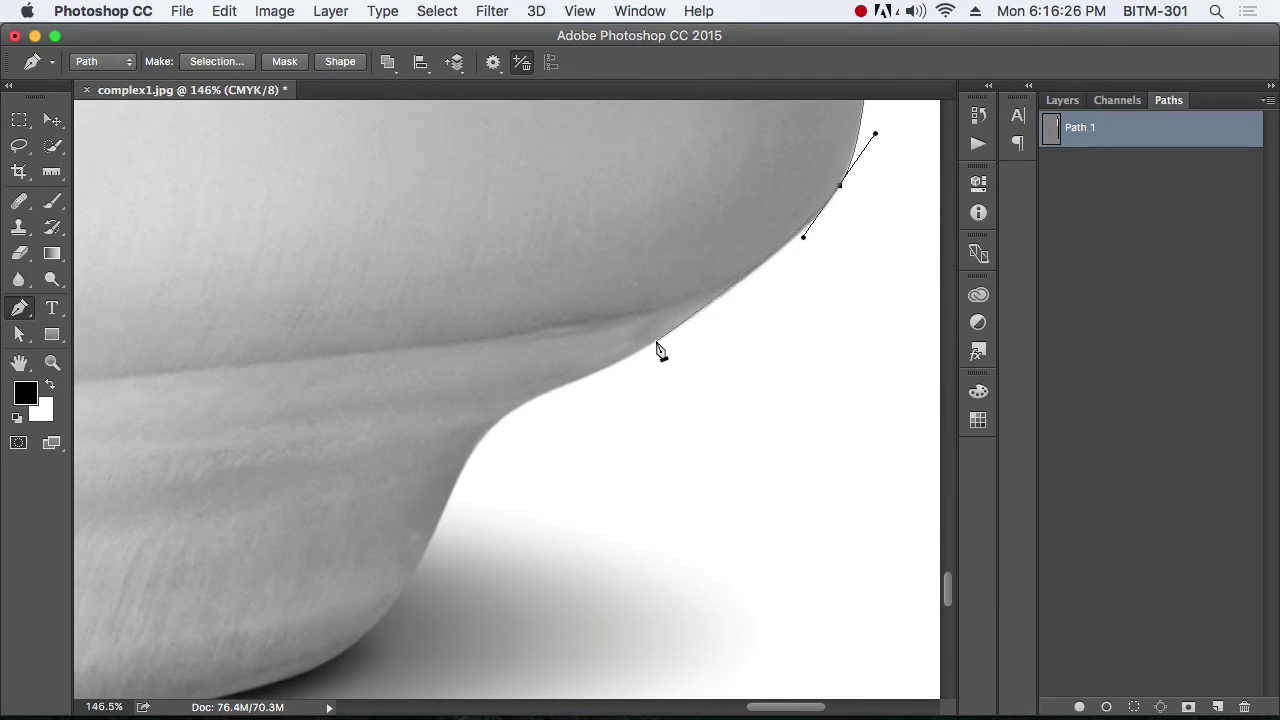
drag(636, 356, 569, 358)
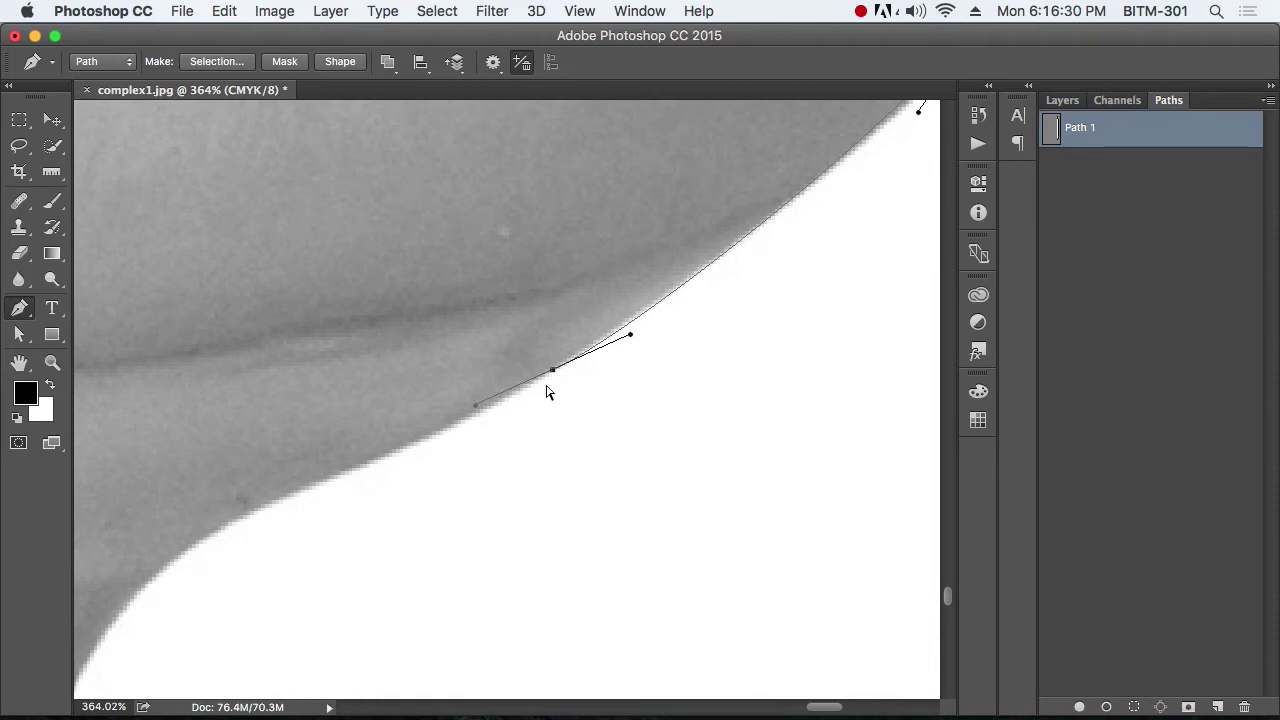
key(super+z)
drag(590, 352, 527, 384)
drag(461, 416, 385, 457)
drag(509, 387, 568, 449)
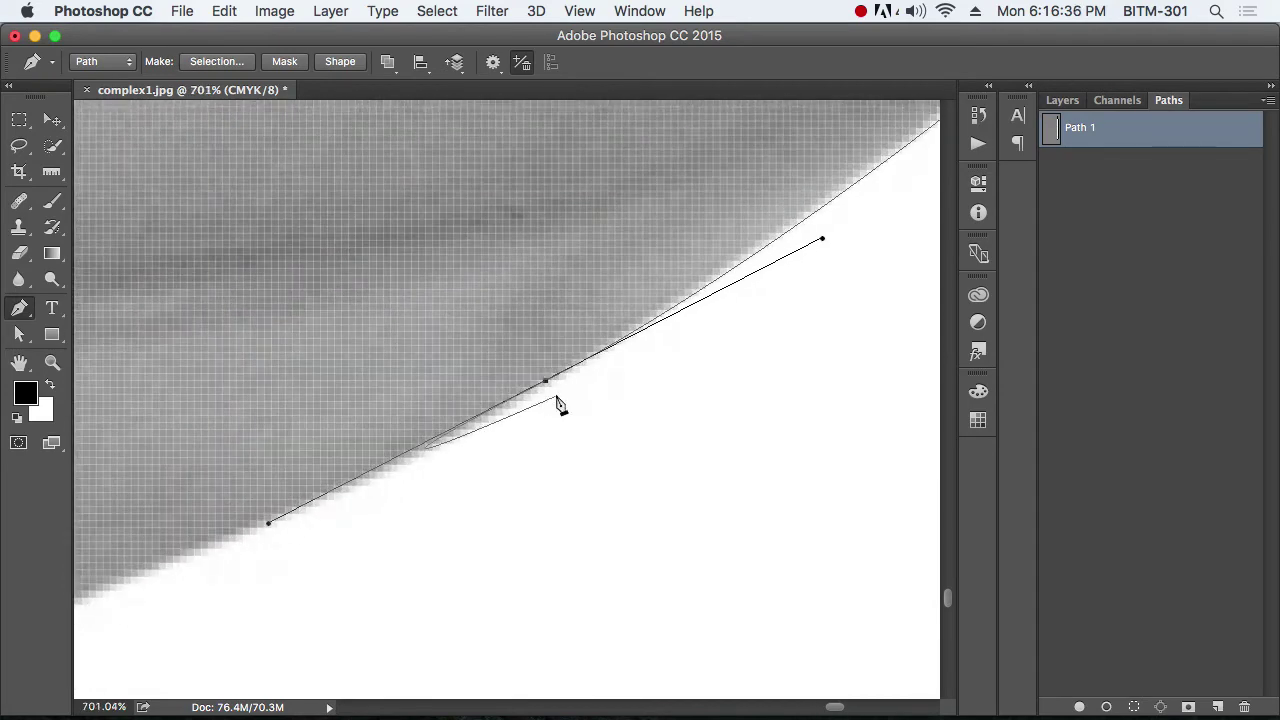
Adjust the slope anchor's upper handle and the corner anchor's lower handle so the segment between them follows the can's edge
alt+super+click(673, 336)
alt+super+click(673, 336)
alt+super+click(673, 336)
drag(697, 327, 514, 457)
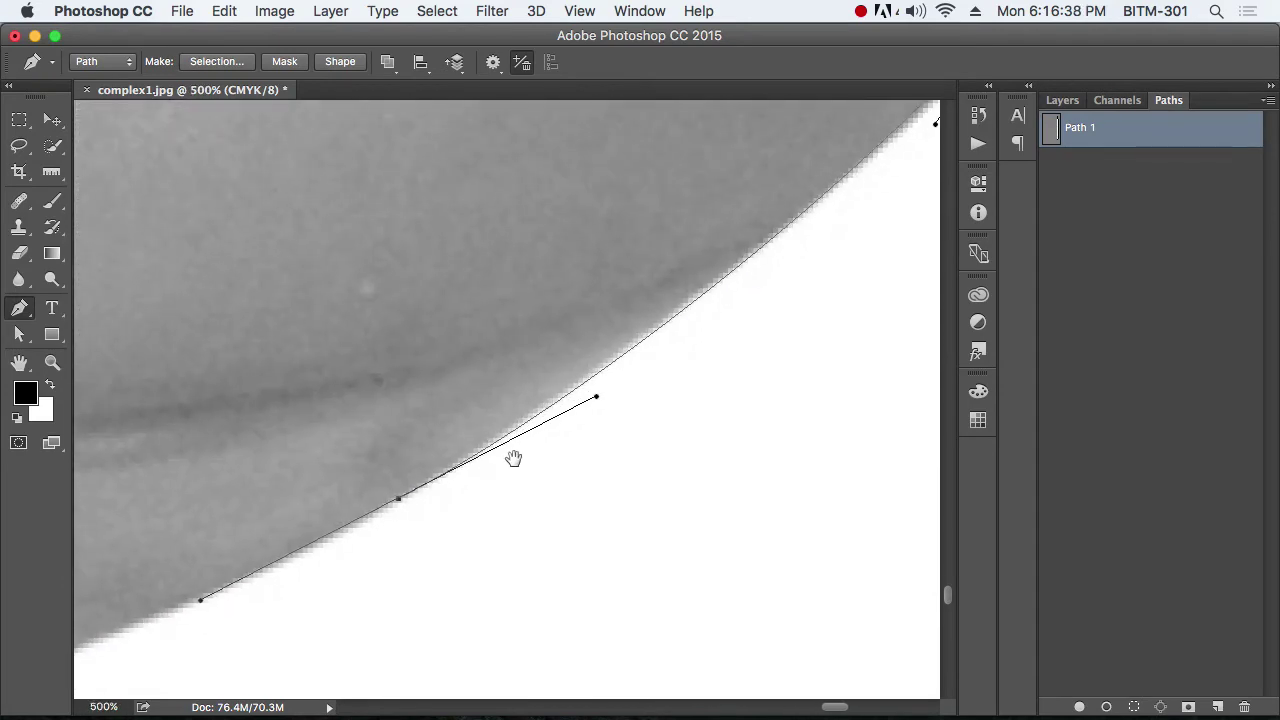
drag(597, 401, 592, 391)
drag(713, 344, 477, 528)
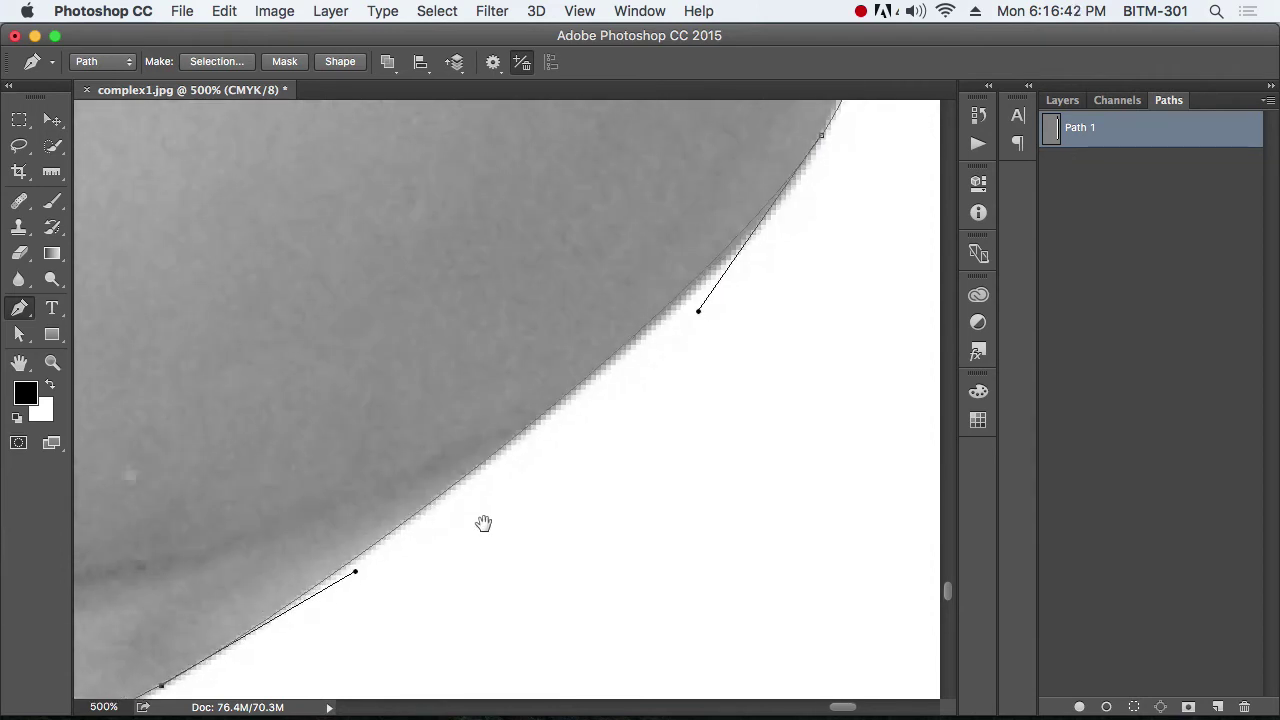
drag(698, 310, 708, 317)
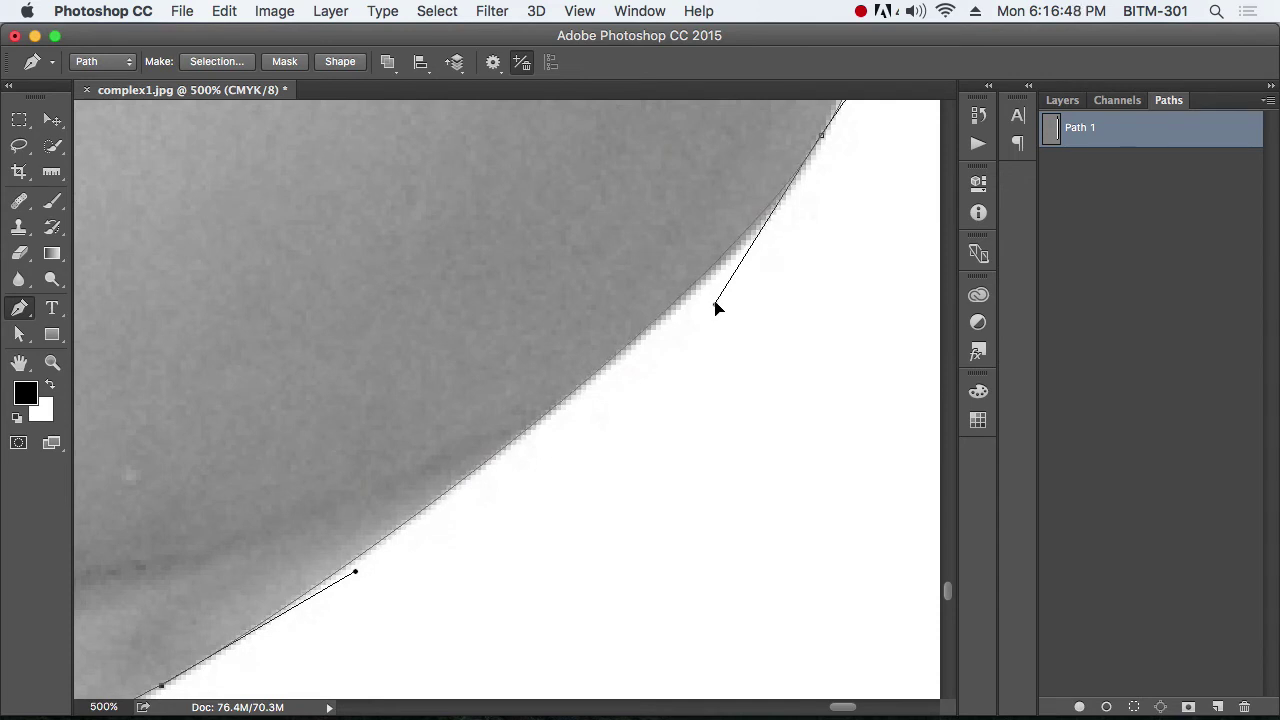
drag(715, 305, 716, 304)
Place a curved anchor below the inward bend of the base and adjust both segment handles to fit the concave edge
drag(457, 509, 594, 431)
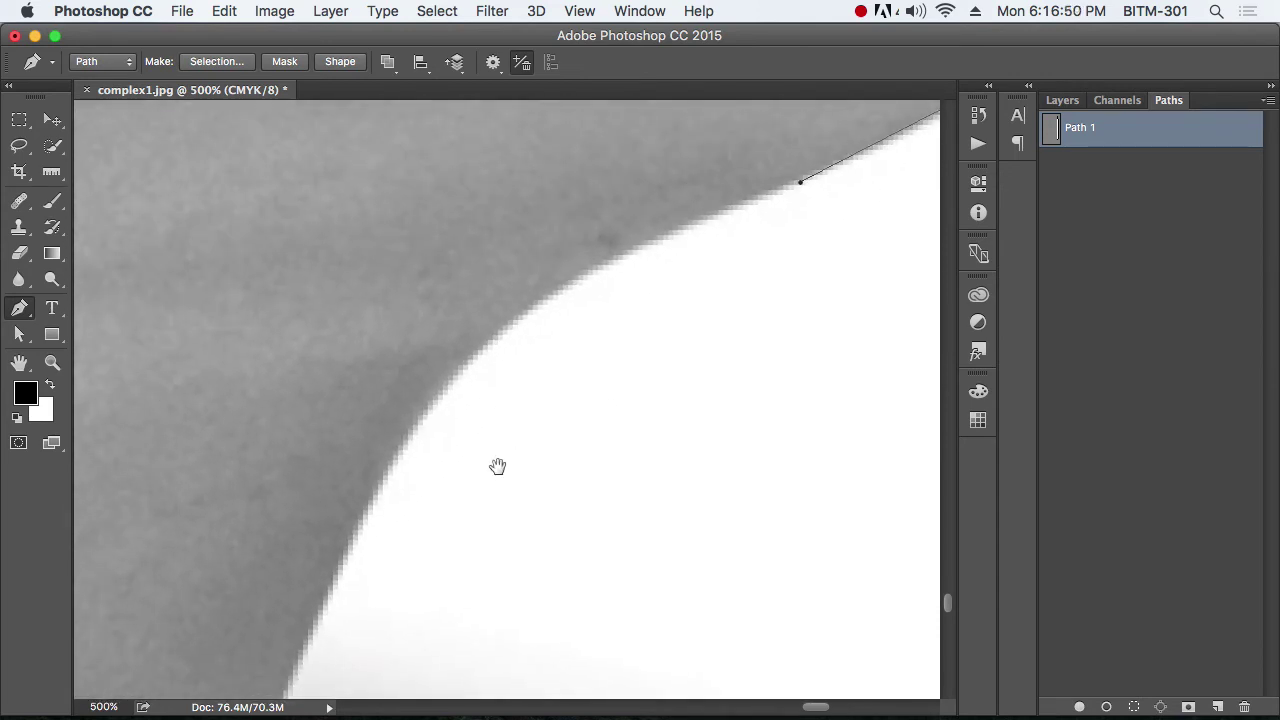
drag(497, 466, 557, 417)
drag(420, 487, 386, 530)
drag(443, 437, 551, 180)
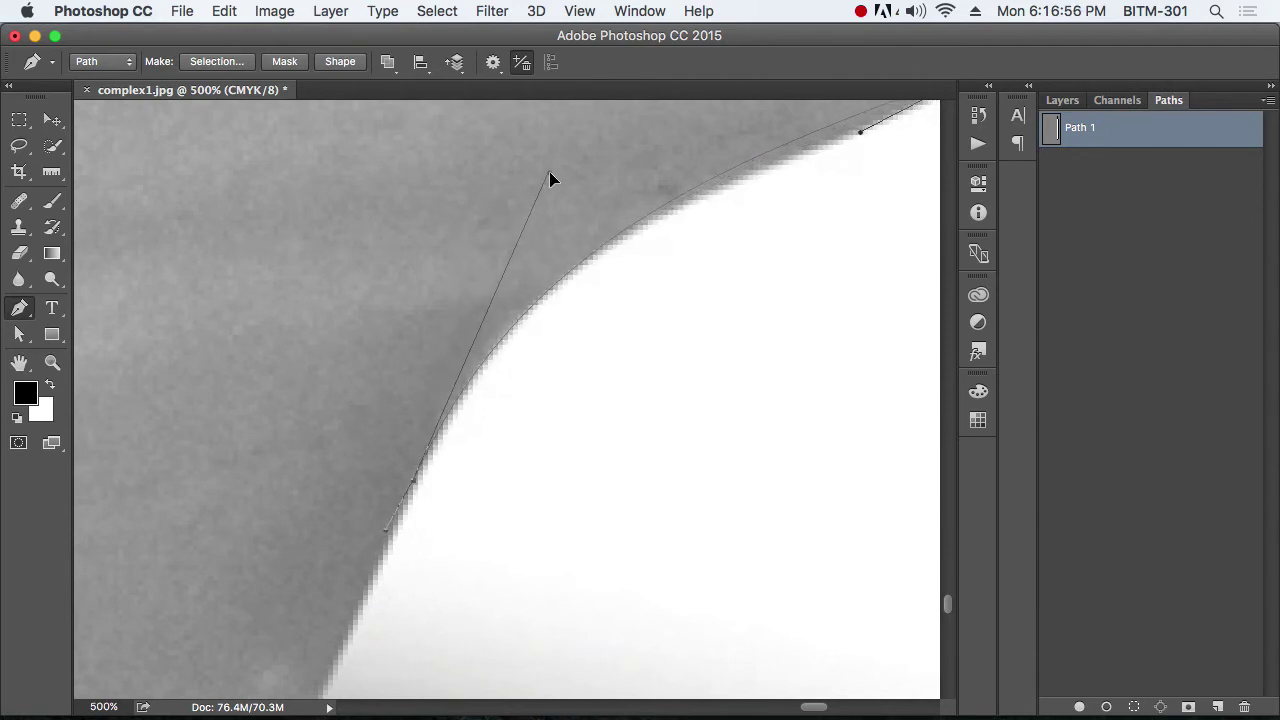
drag(726, 291, 535, 442)
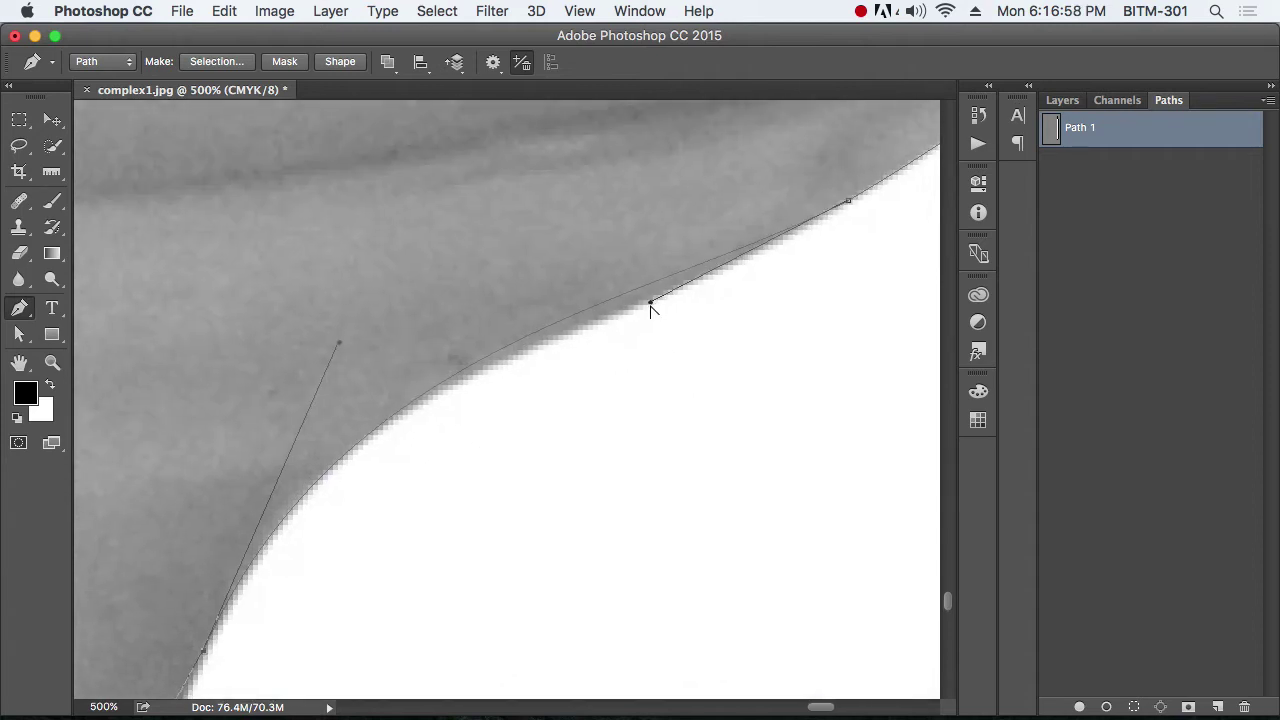
drag(650, 303, 585, 359)
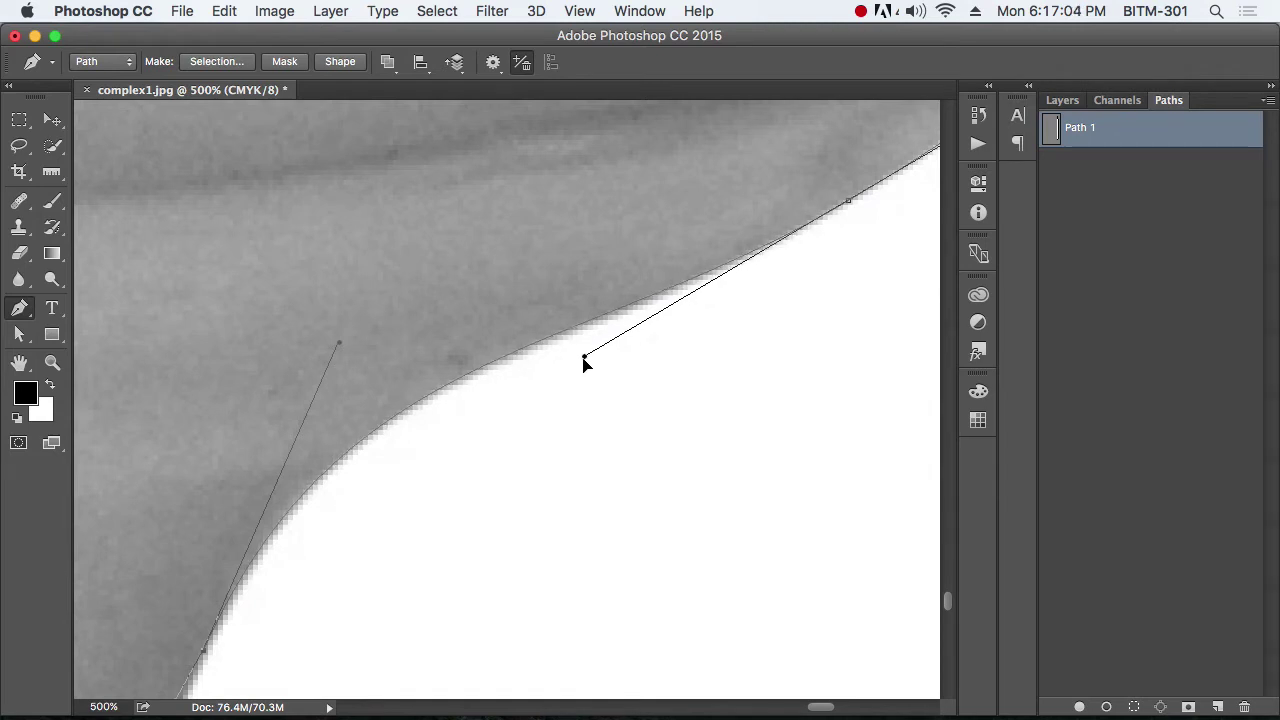
Place a curved anchor at the right end of the bottom rim and adjust the segment's handles to follow the base's outer curve
drag(459, 493, 674, 297)
alt+click(651, 323)
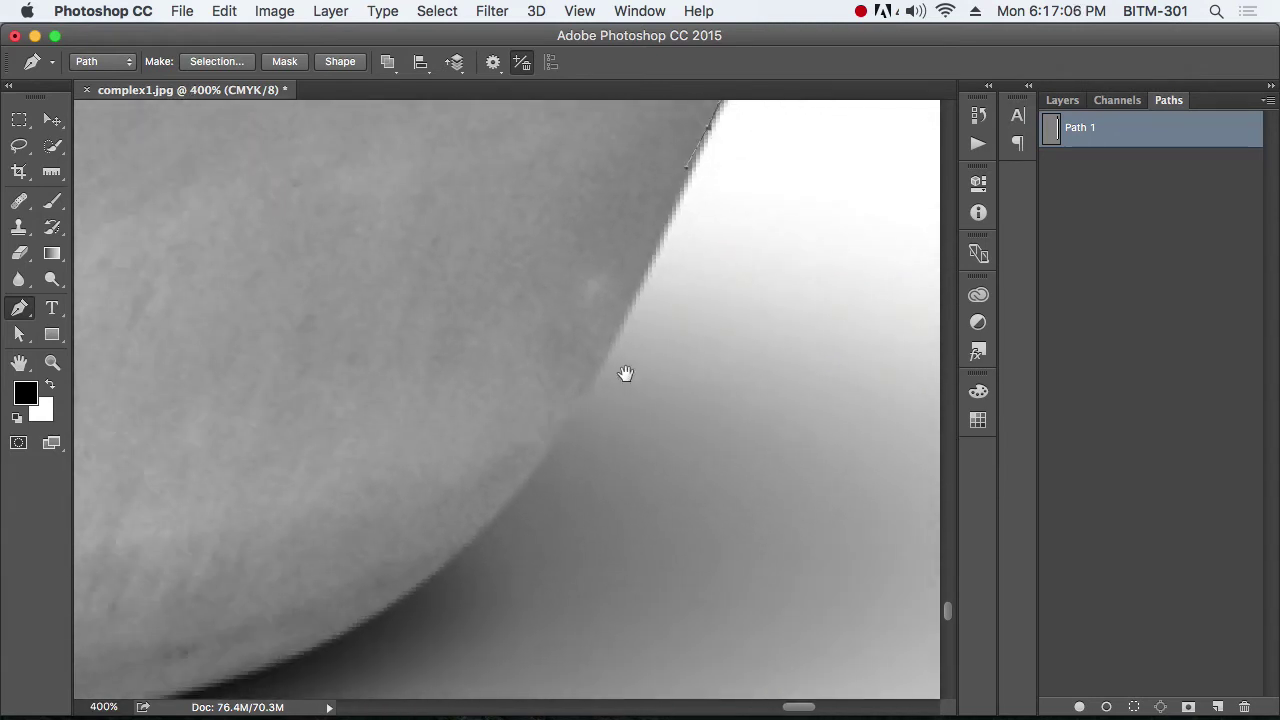
drag(559, 458, 597, 417)
scroll(615, 395, down, 3)
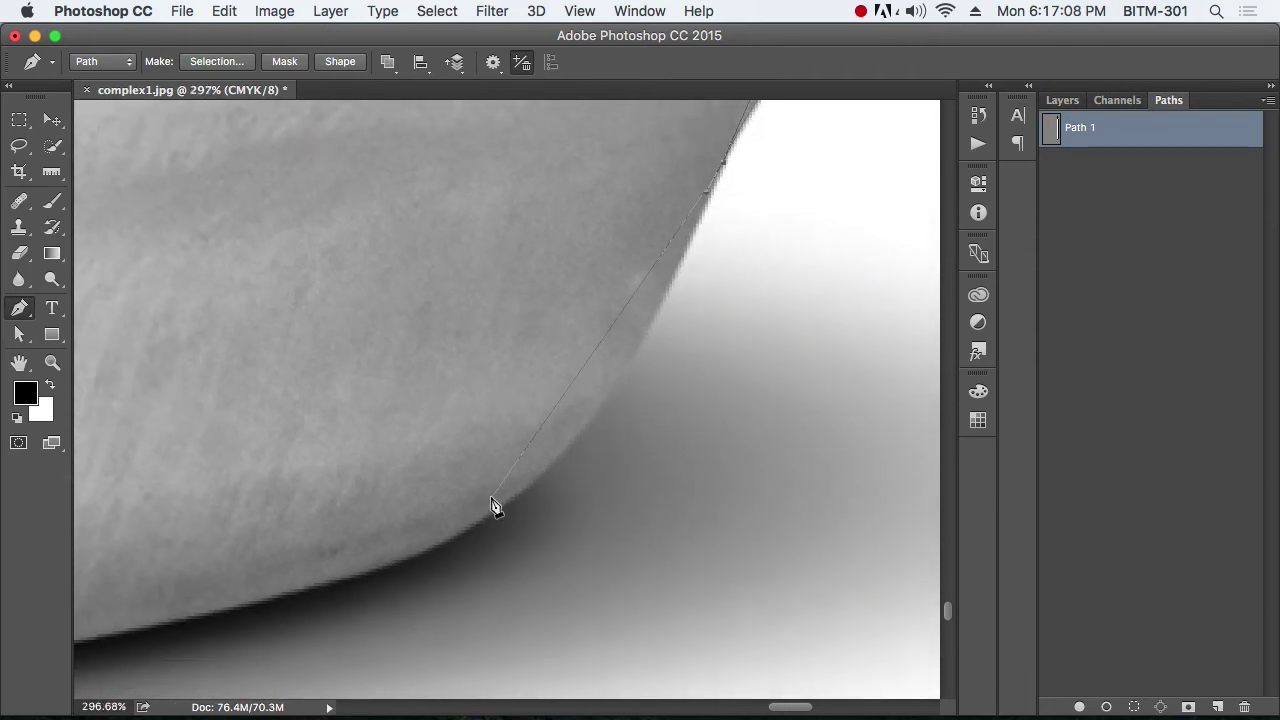
drag(483, 519, 560, 478)
drag(618, 442, 636, 418)
scroll(715, 216, up, 2)
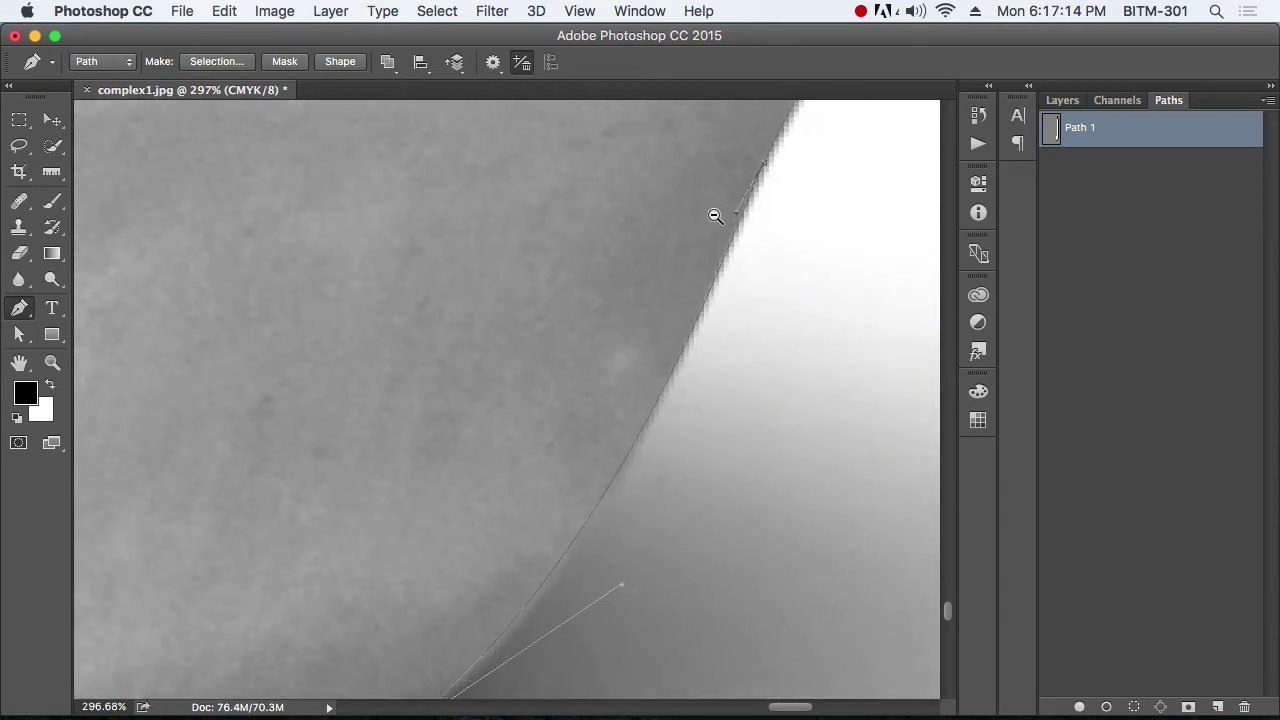
drag(736, 213, 728, 211)
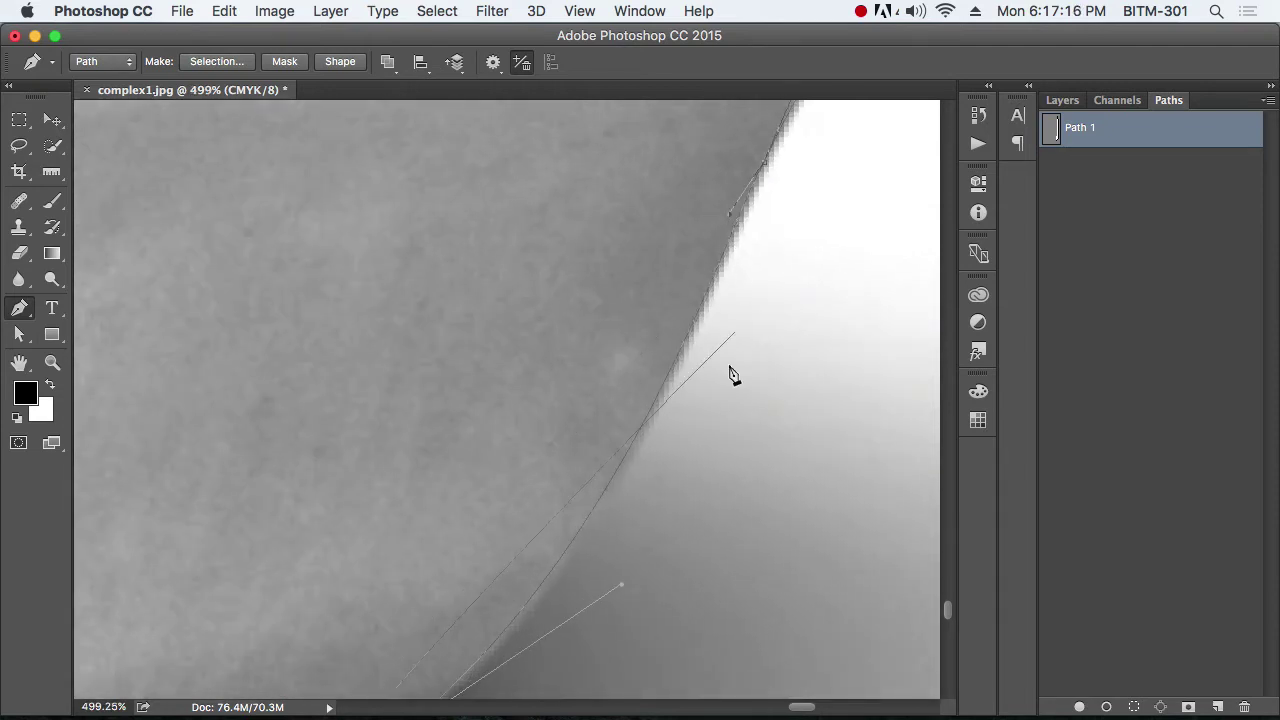
Place a curved anchor at the left end of the can's bottom rim, pulling a long handle to bend the segment along the rim
drag(629, 500, 850, 140)
scroll(614, 479, down, 5)
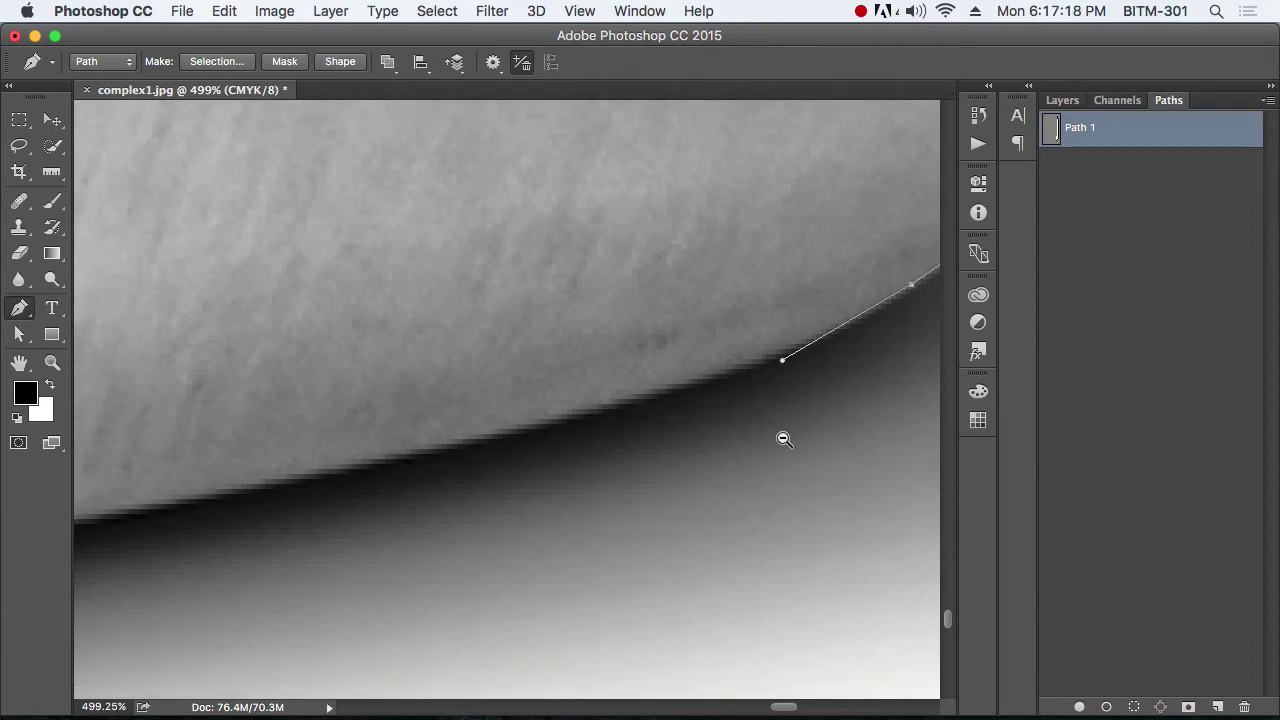
scroll(650, 468, down, 2)
scroll(737, 420, up, 5)
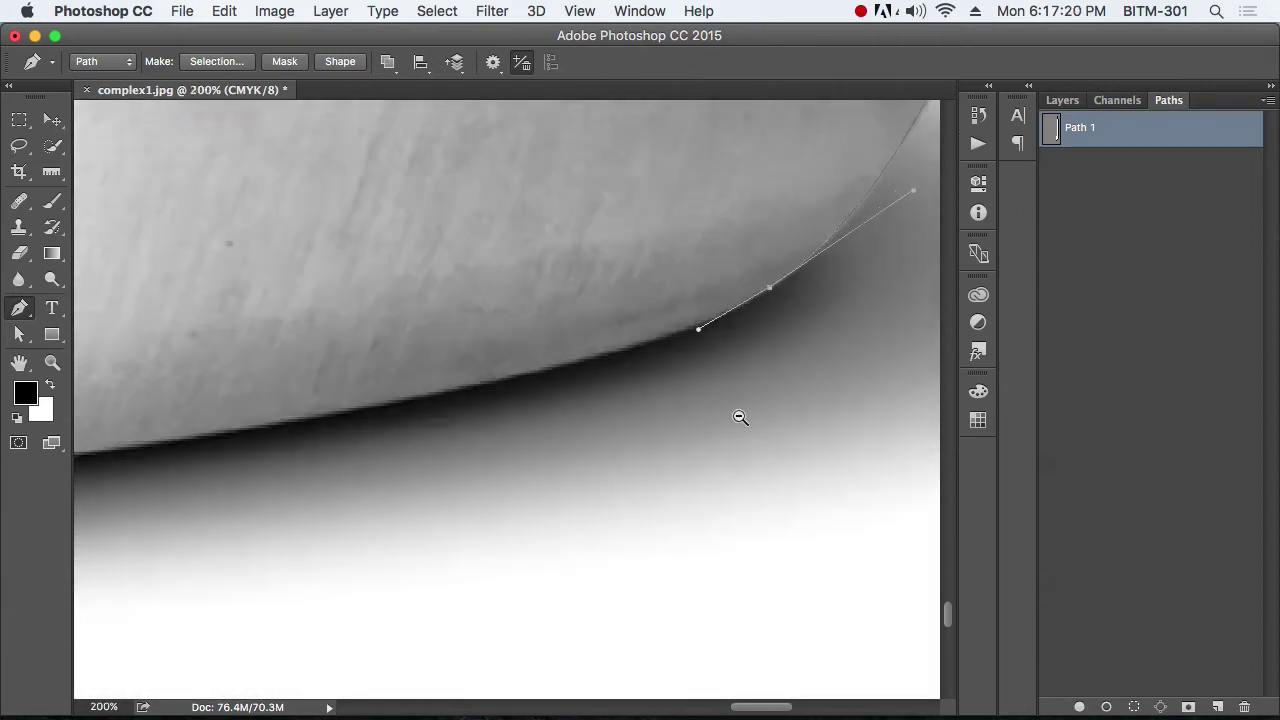
alt+click(569, 394)
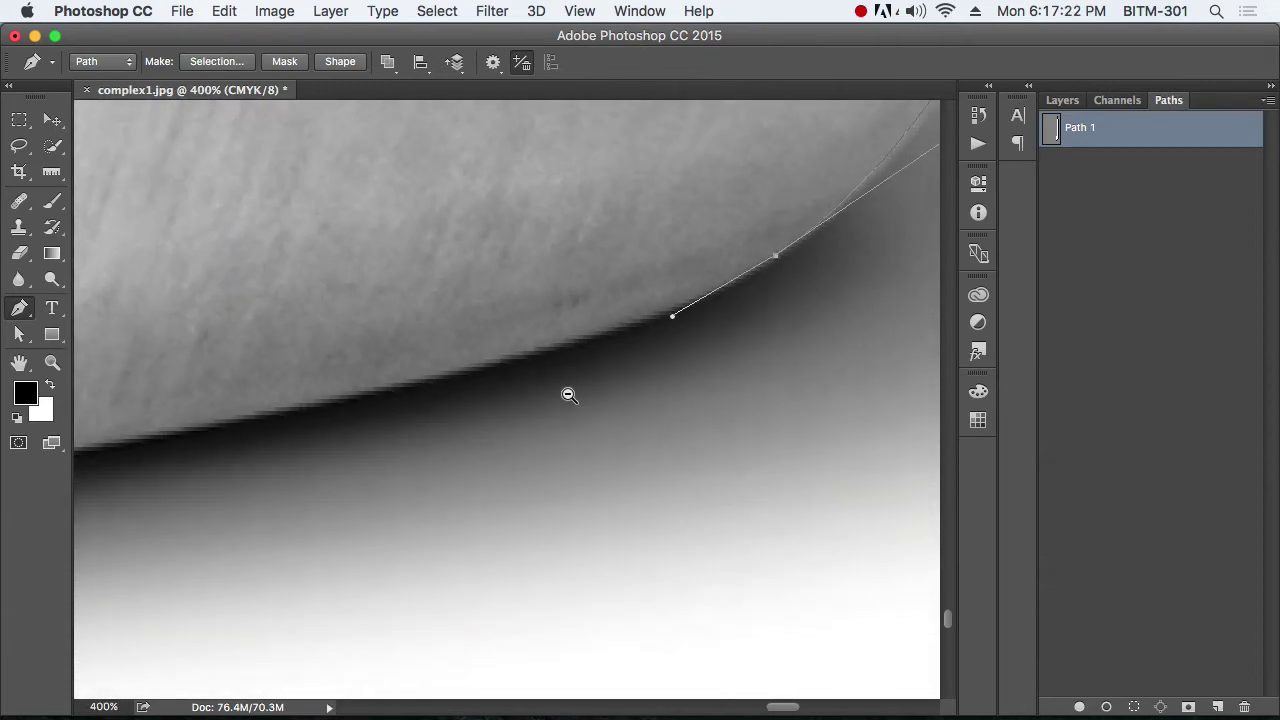
drag(557, 395, 673, 372)
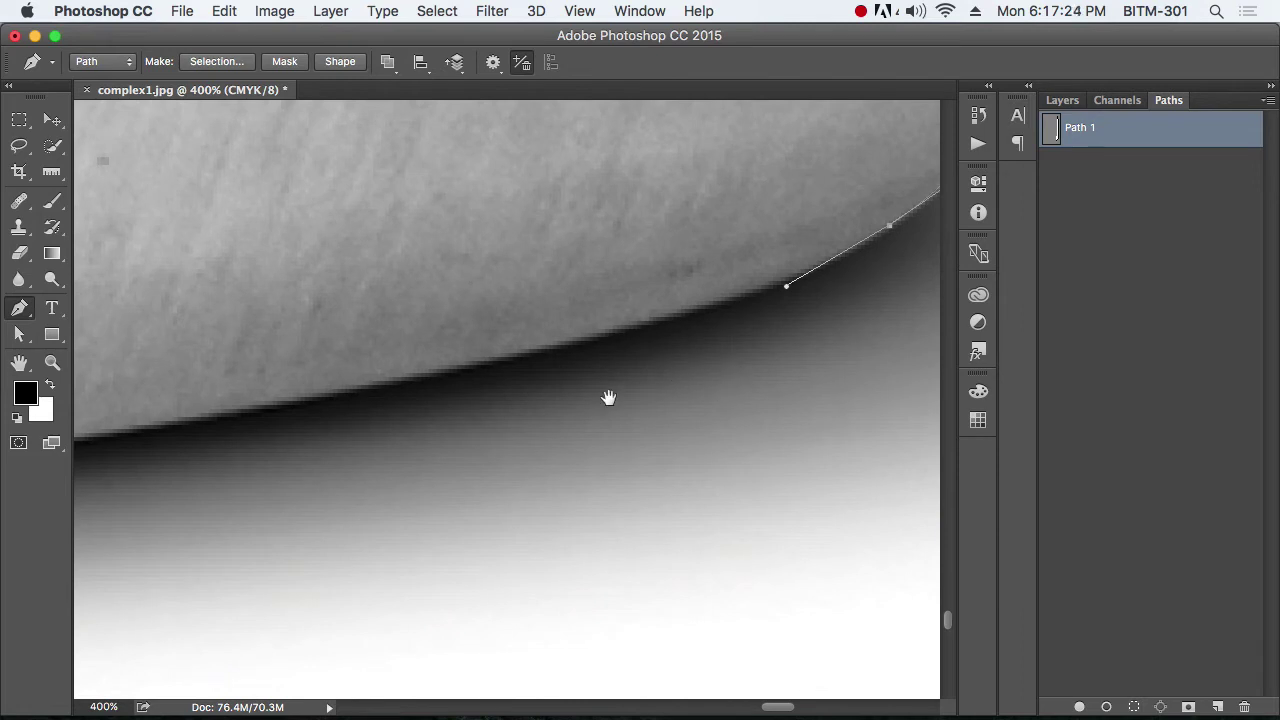
scroll(466, 428, right, 3)
scroll(466, 428, up, 2)
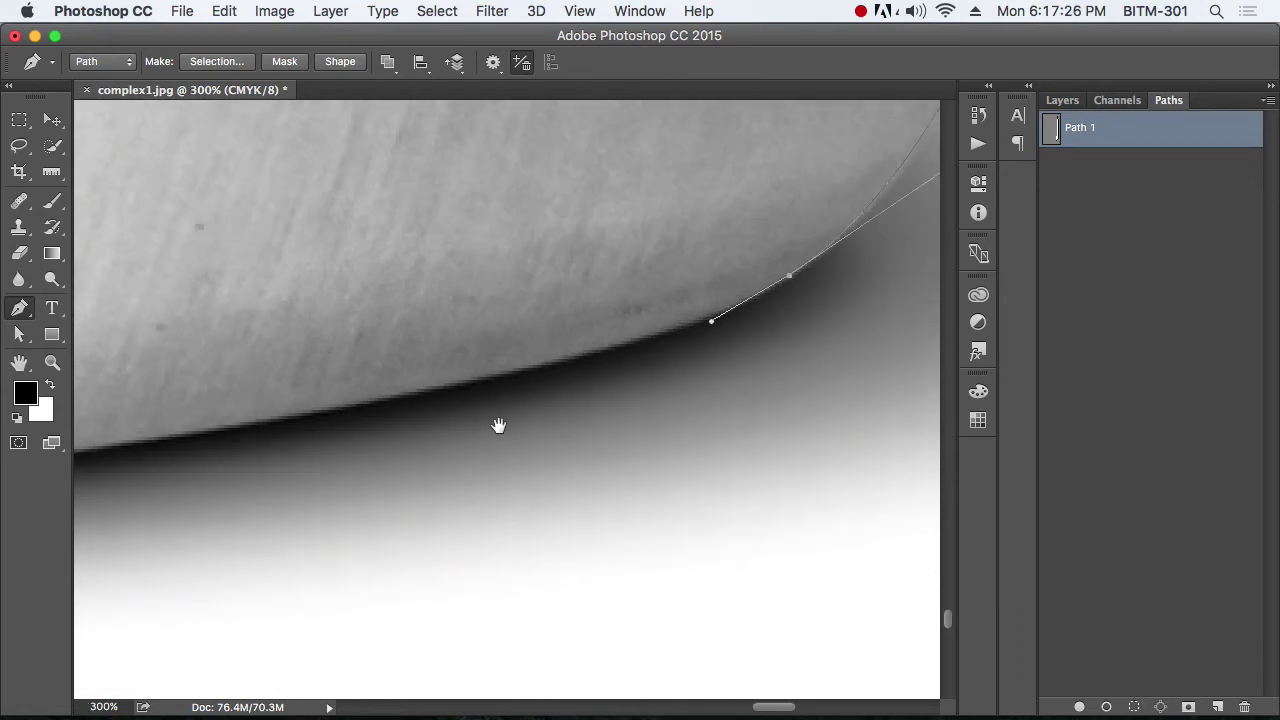
drag(498, 426, 548, 411)
drag(454, 411, 646, 405)
super+click(540, 433)
alt+click(397, 422)
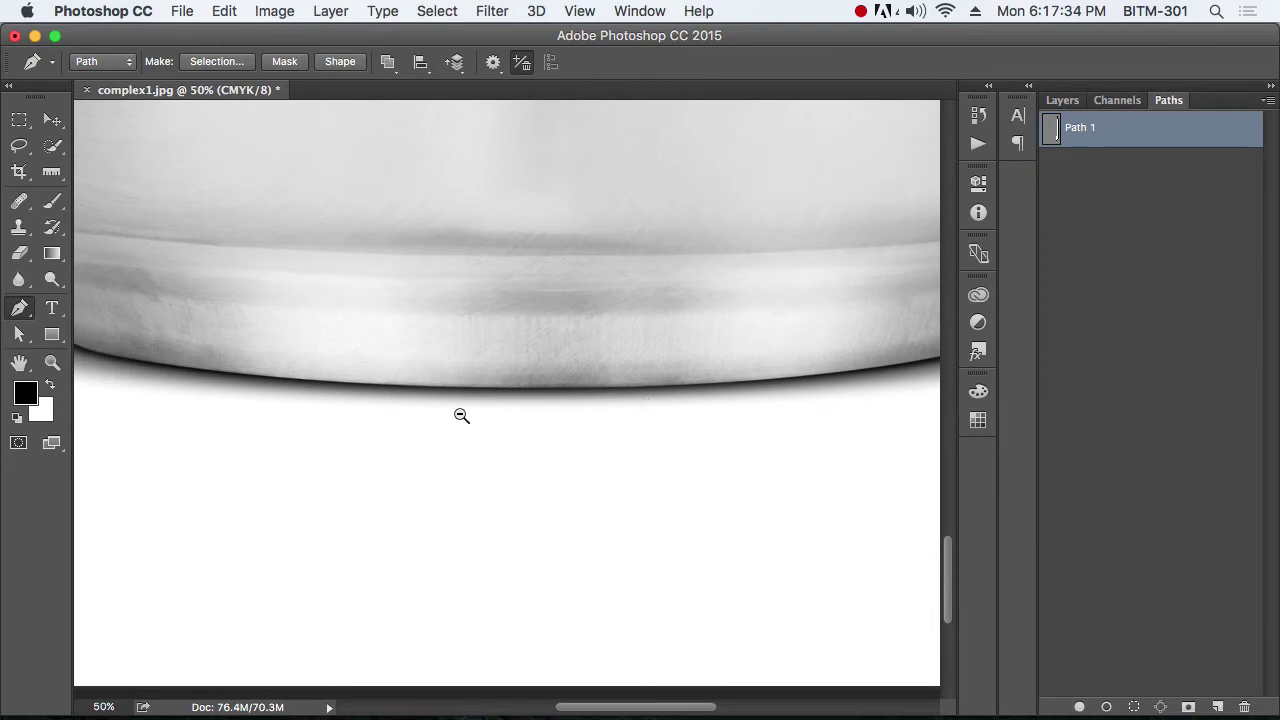
alt+click(461, 415)
drag(200, 390, 253, 417)
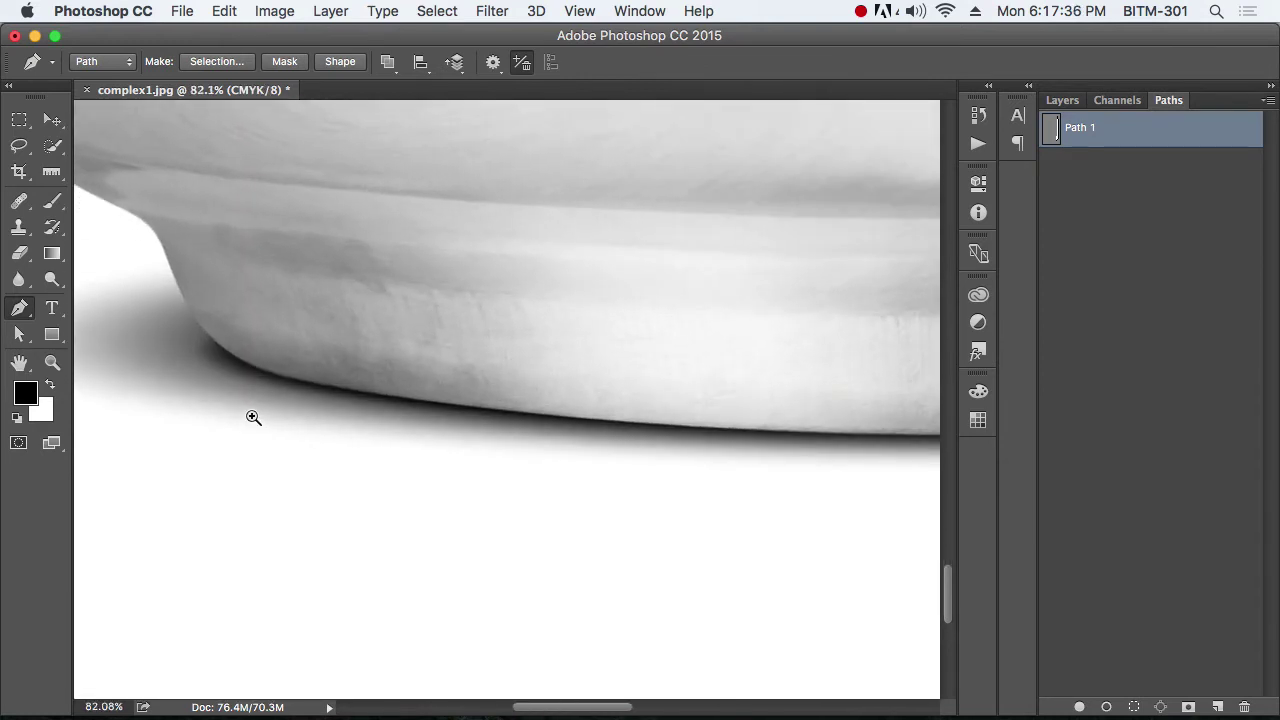
drag(294, 379, 388, 406)
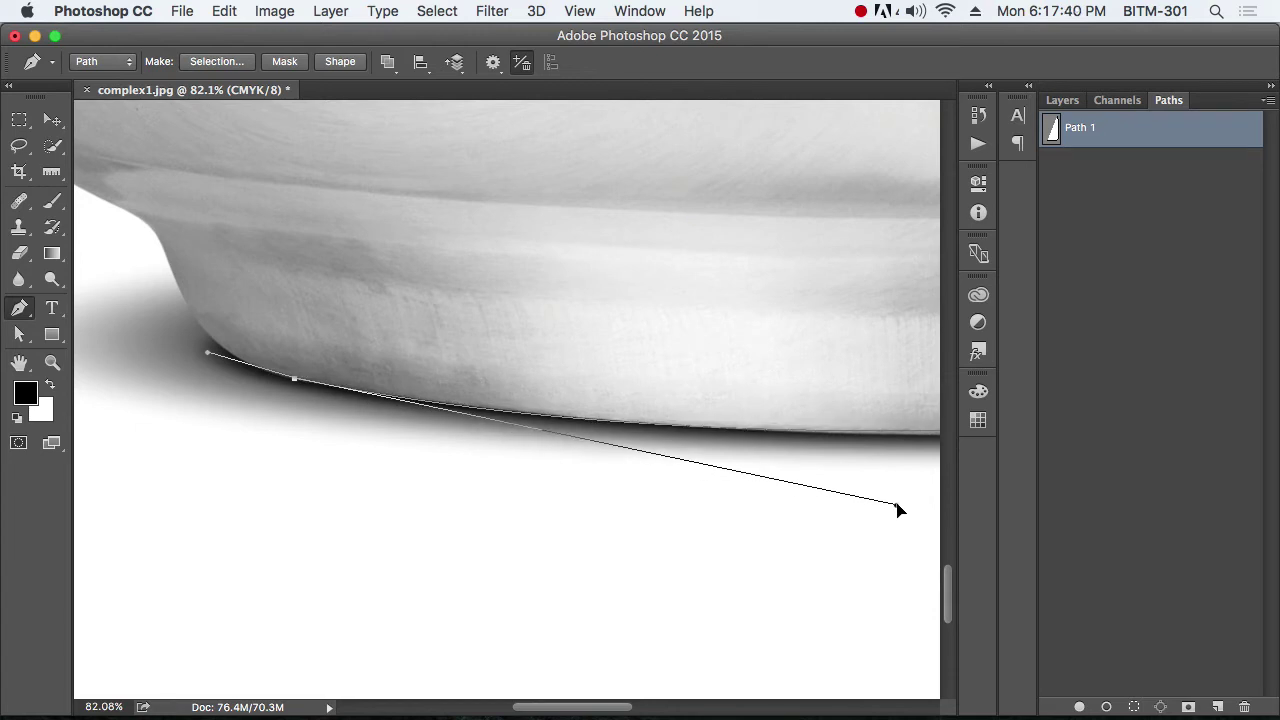
click(900, 509)
Lengthen the left rim anchor's inner handle and adjust its angle so the bottom segment follows the rim near its right end
drag(736, 518, 309, 457)
alt+click(337, 437)
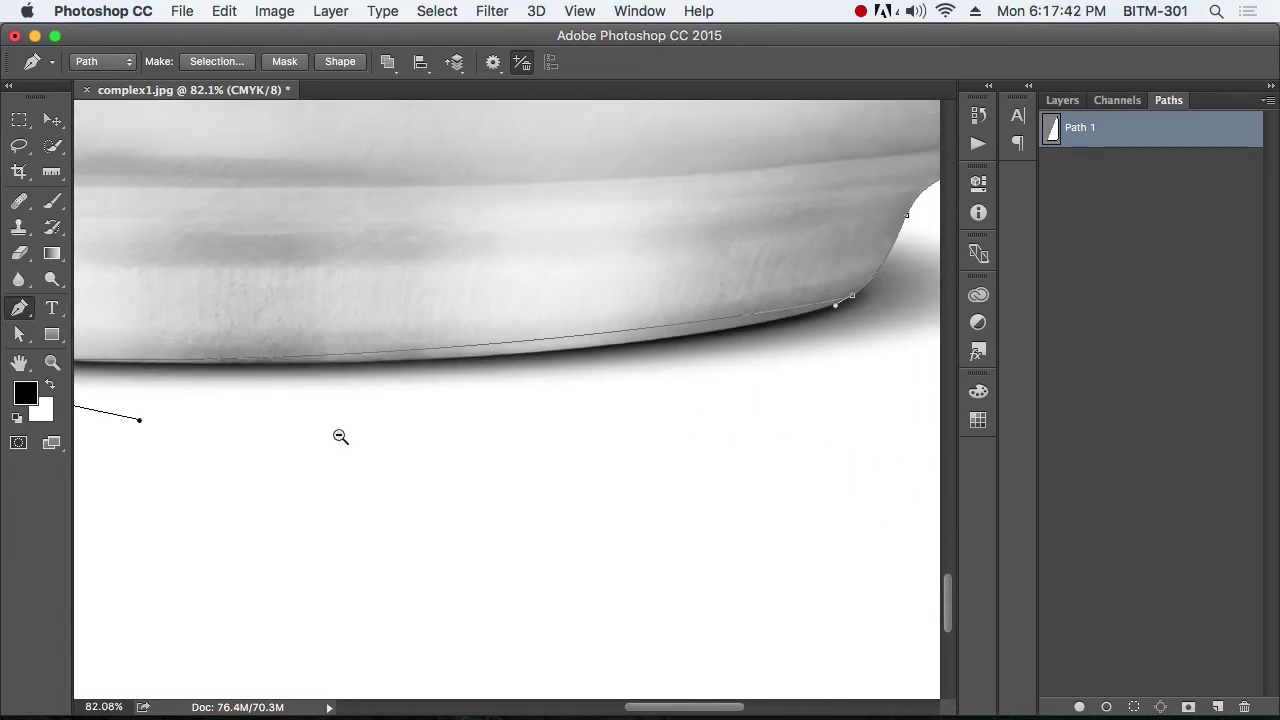
drag(140, 420, 451, 423)
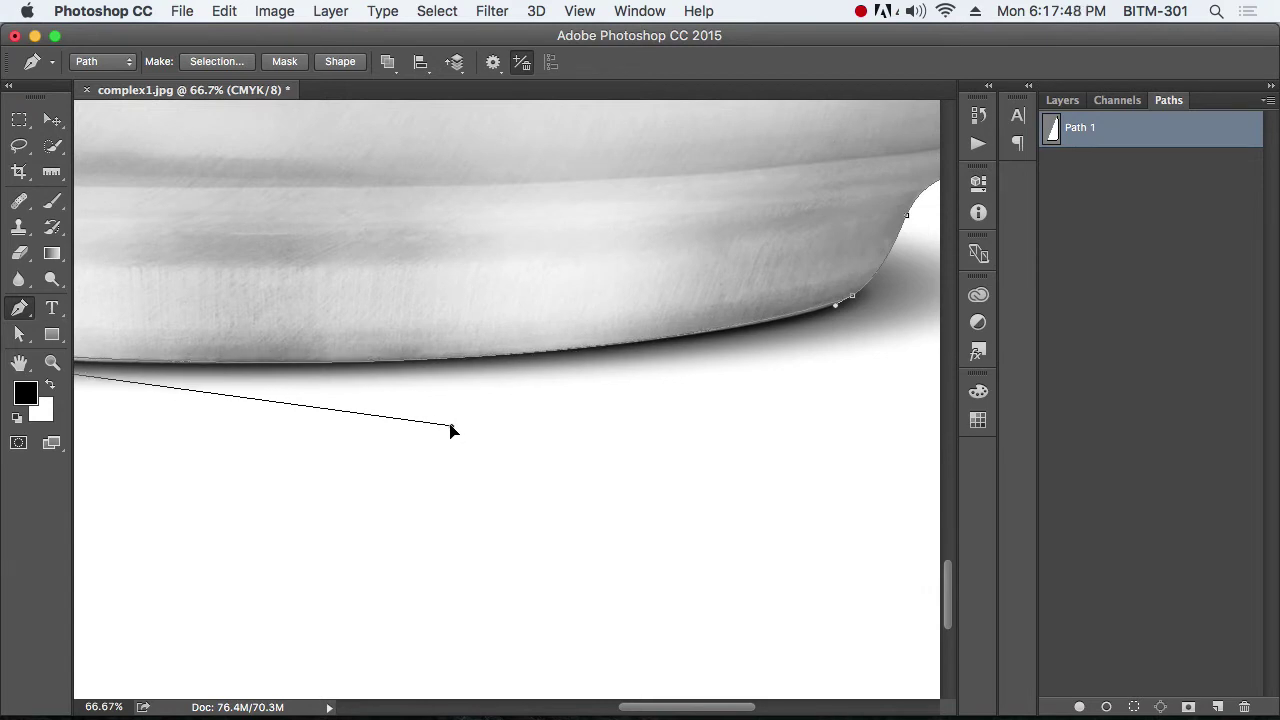
Add an anchor to the bottom segment near its left end and move it down onto the rim edge
drag(397, 463, 740, 460)
drag(349, 461, 486, 471)
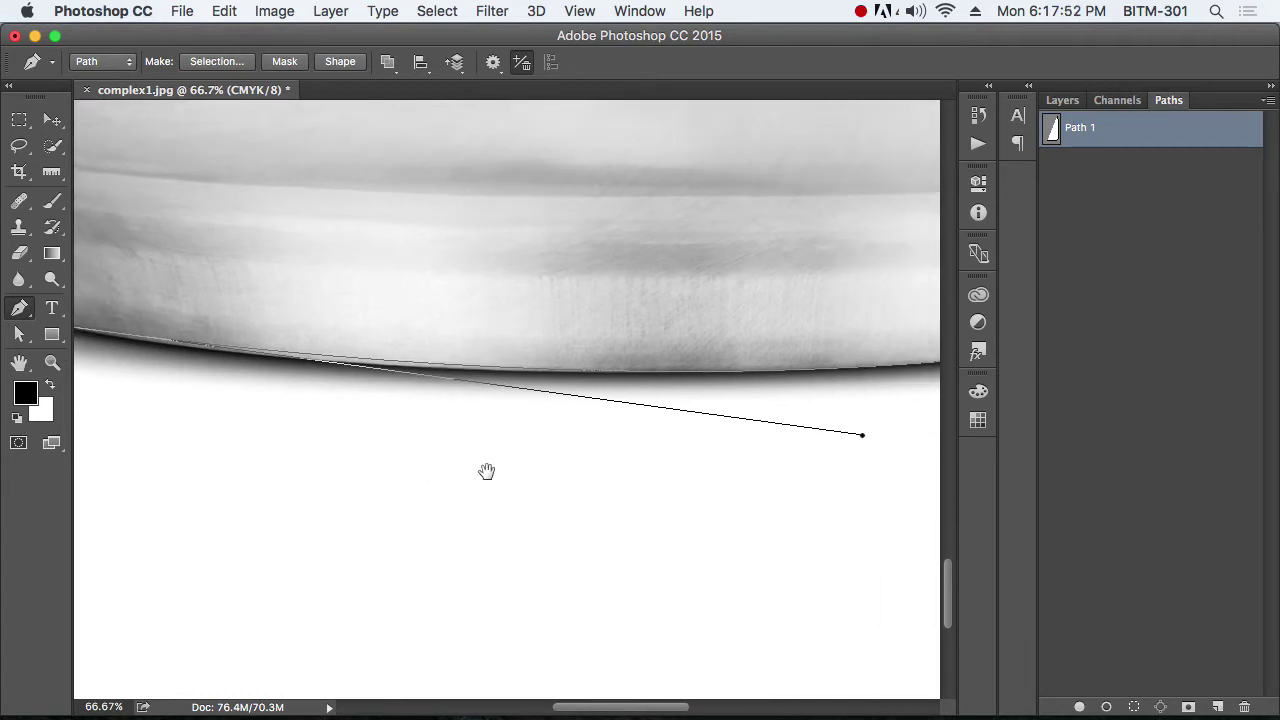
scroll(466, 451, left, 6)
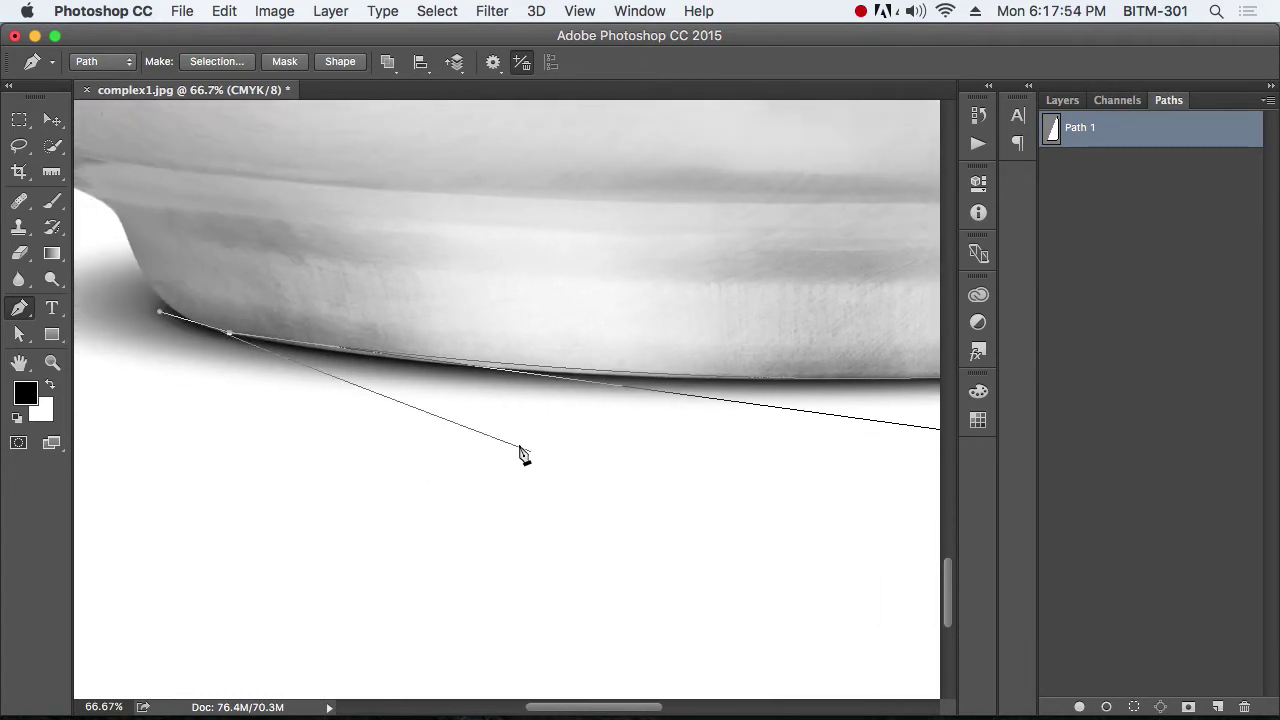
click(481, 366)
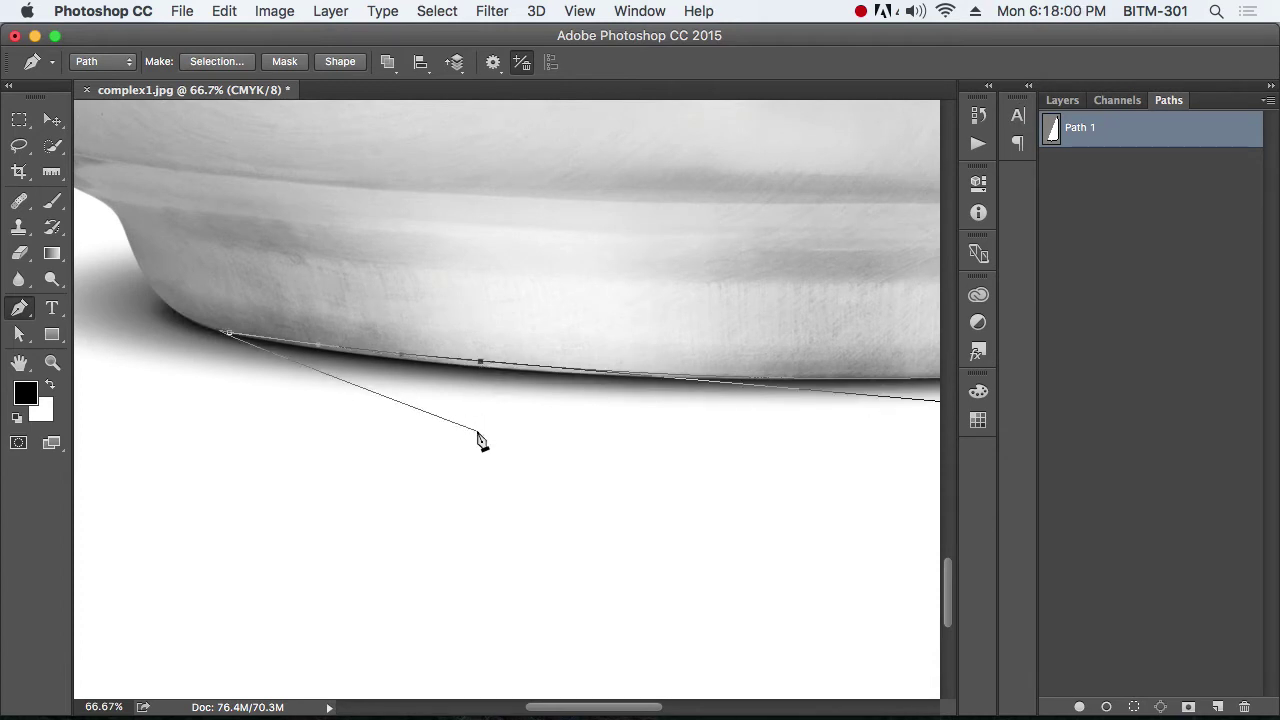
drag(476, 369, 585, 434)
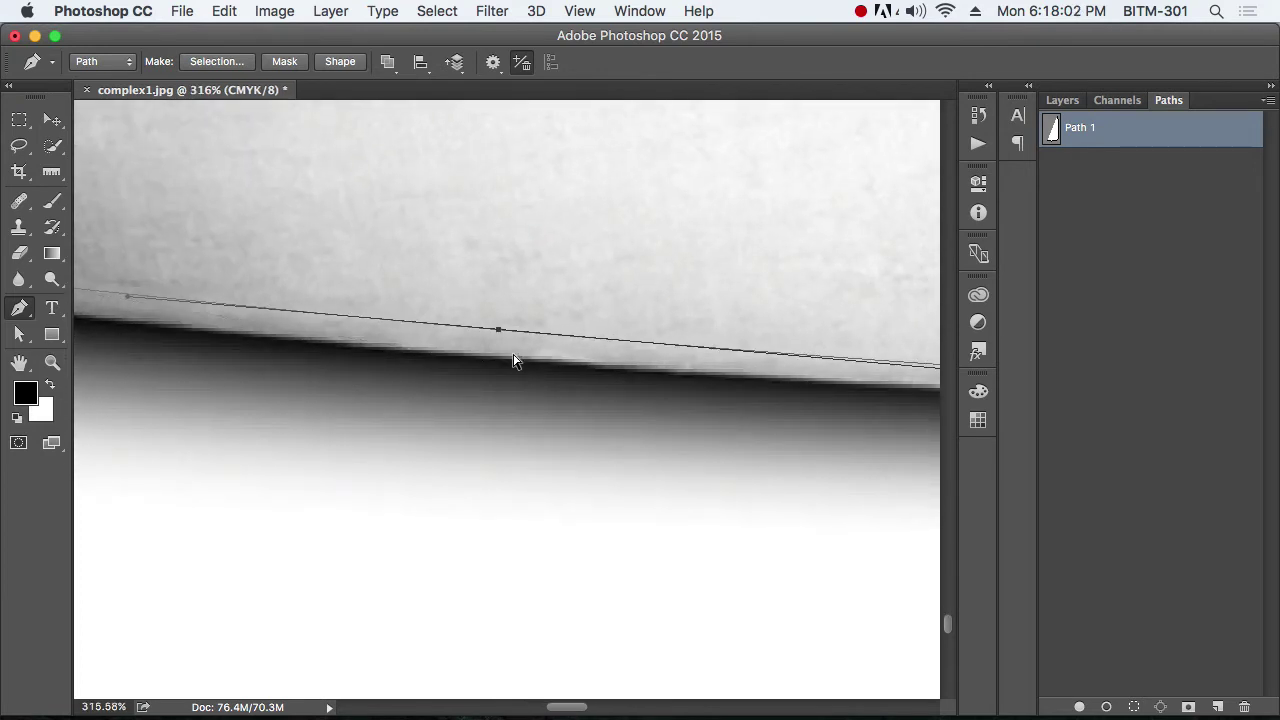
drag(500, 334, 205, 362)
Lengthen the right rim anchor's inner handle so the bottom segment bows out to the rim's right end
drag(714, 426, 459, 412)
drag(850, 418, 551, 440)
alt+click(574, 440)
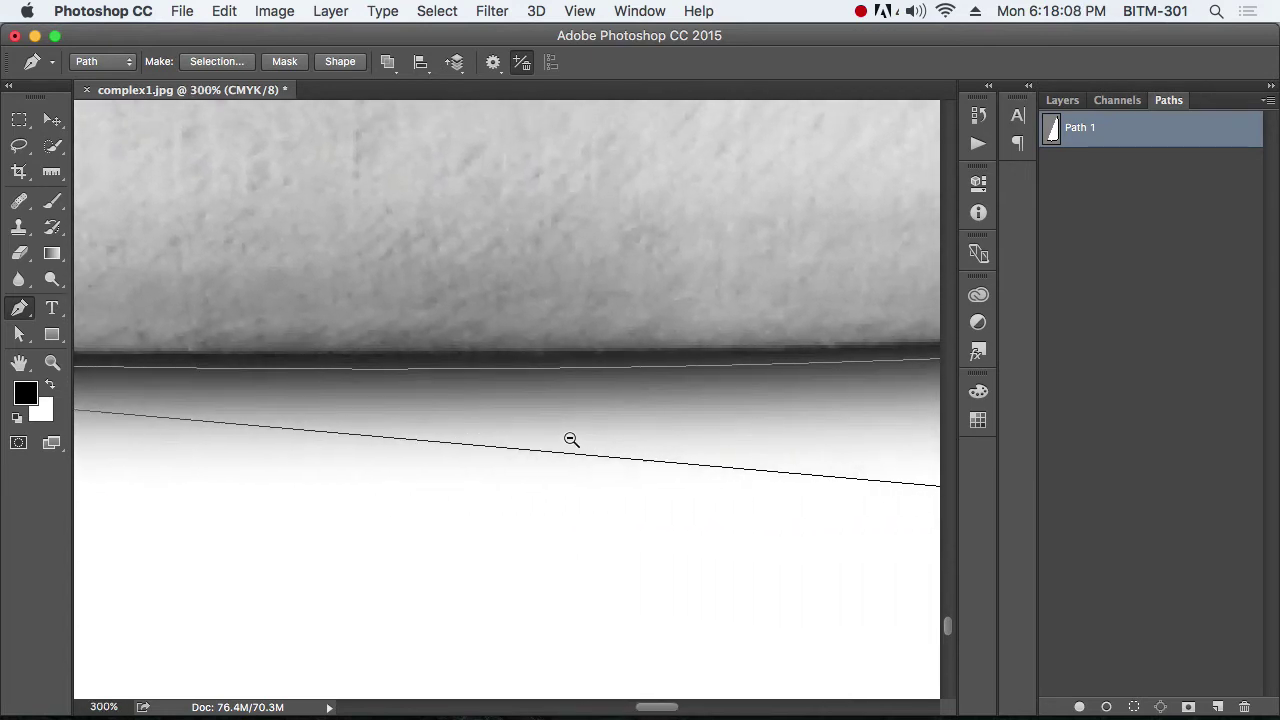
alt+click(574, 440)
alt+click(574, 440)
alt+click(574, 440)
alt+click(574, 440)
scroll(605, 458, right, 3)
scroll(654, 474, up, 2)
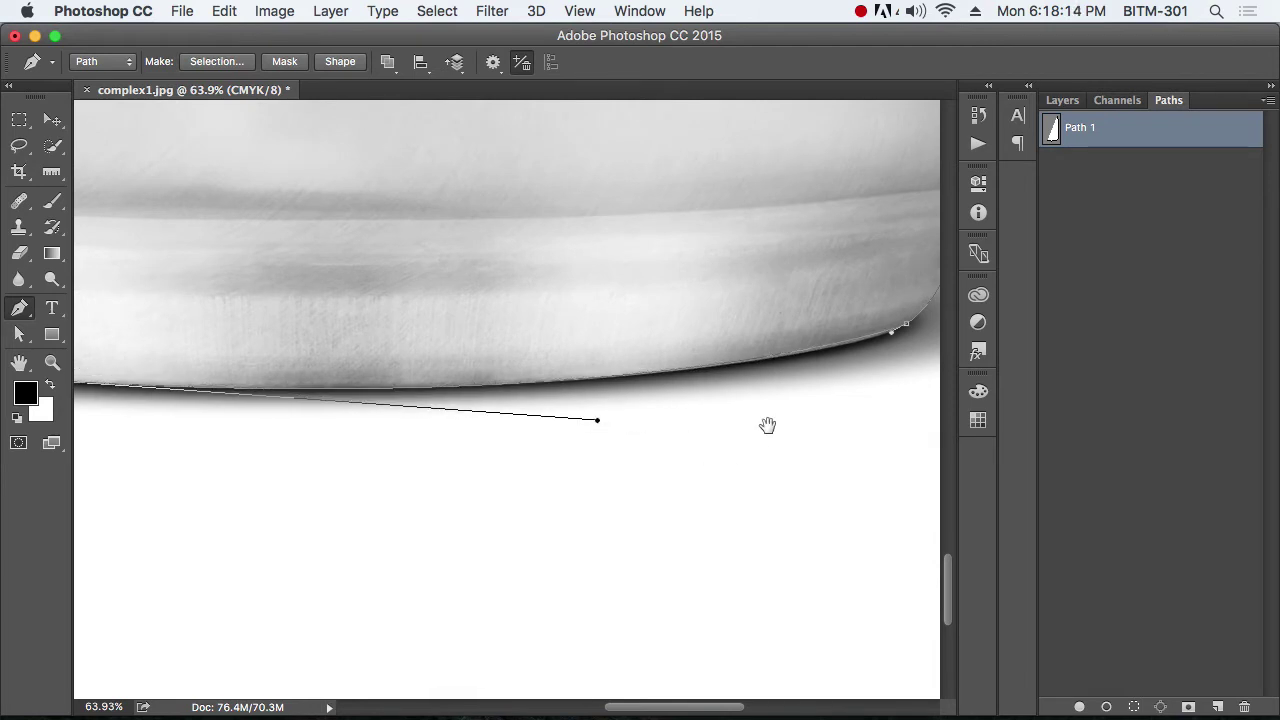
drag(766, 426, 503, 426)
drag(535, 364, 643, 474)
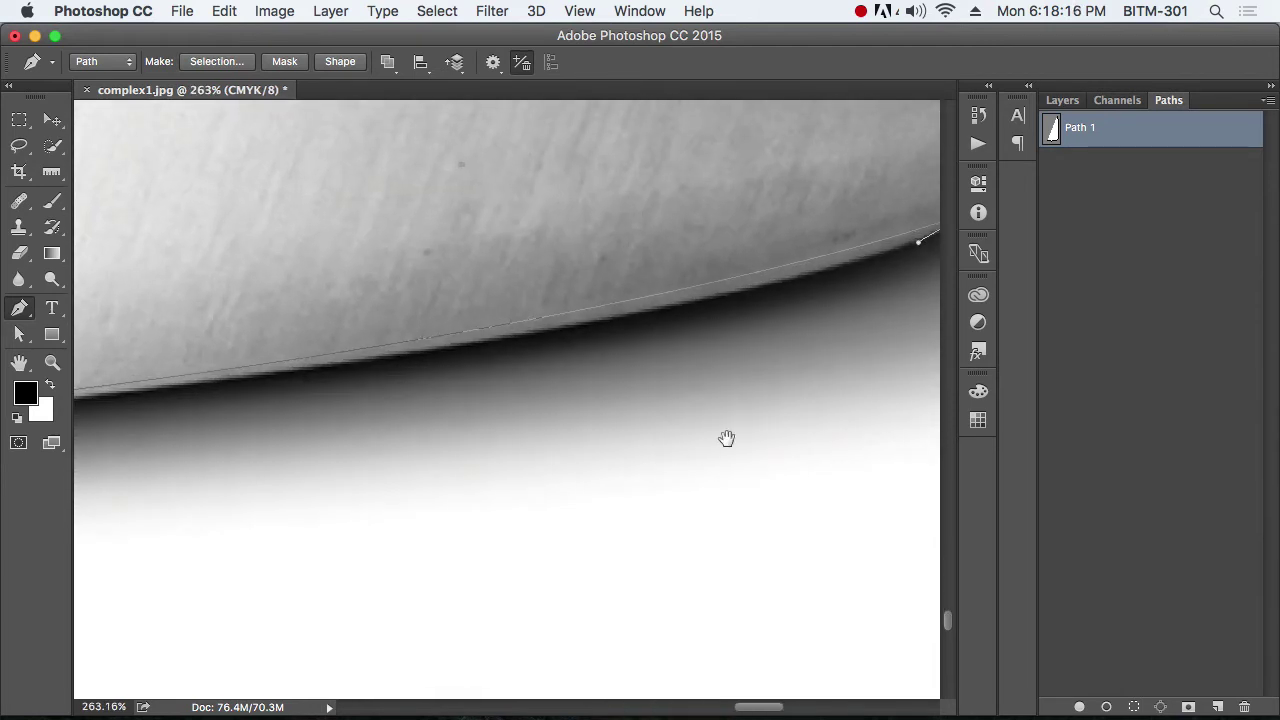
drag(726, 438, 658, 397)
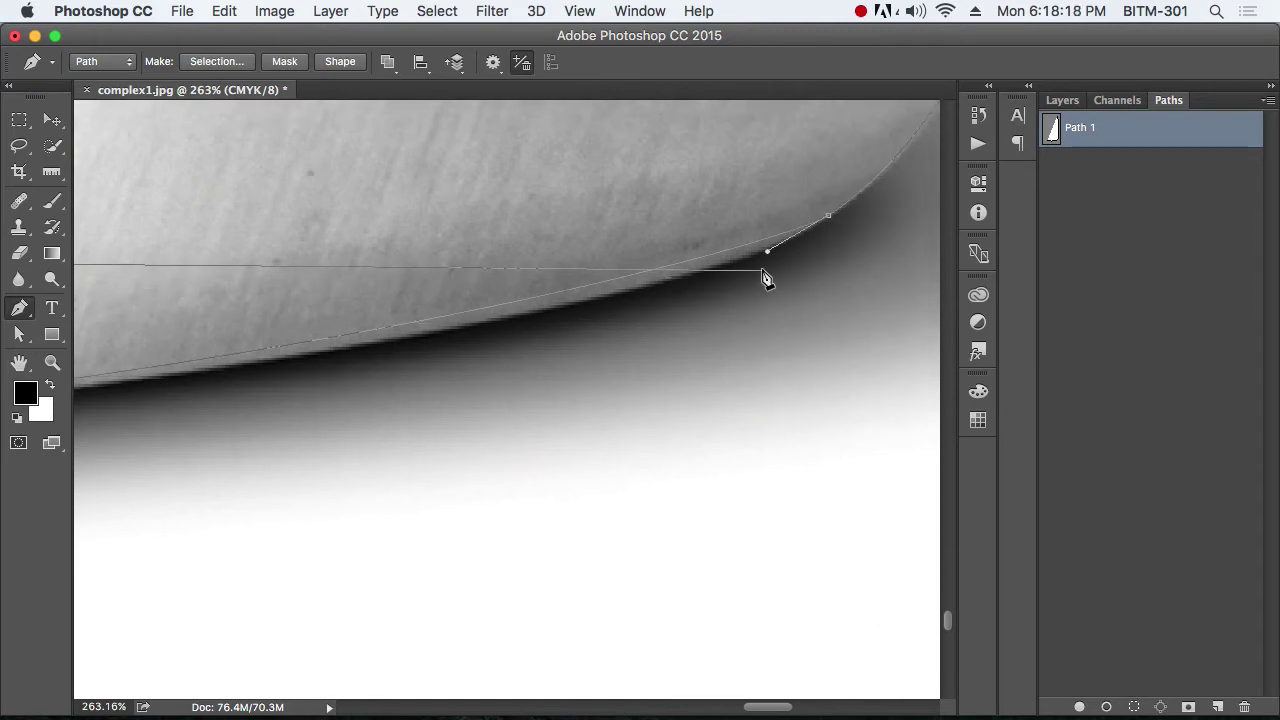
drag(768, 257, 703, 304)
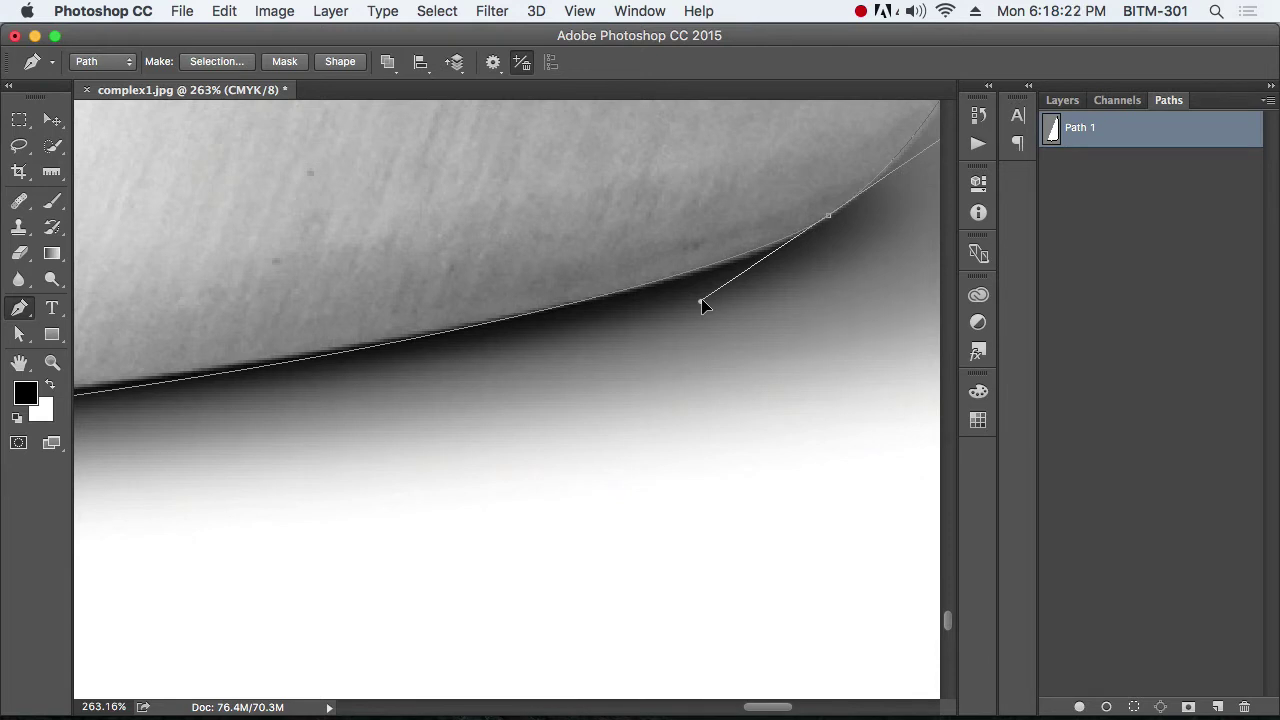
Add an anchor on the right half of the bottom segment and move it up onto the rim edge
drag(434, 370, 691, 357)
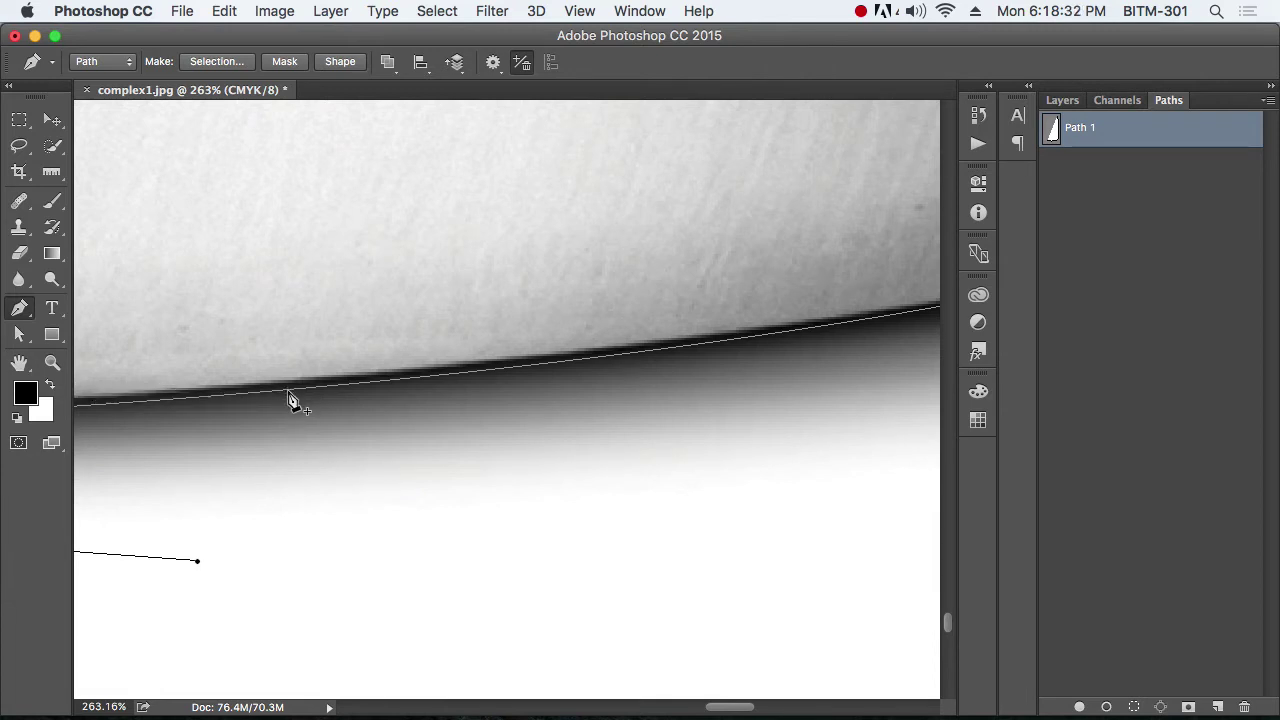
click(288, 390)
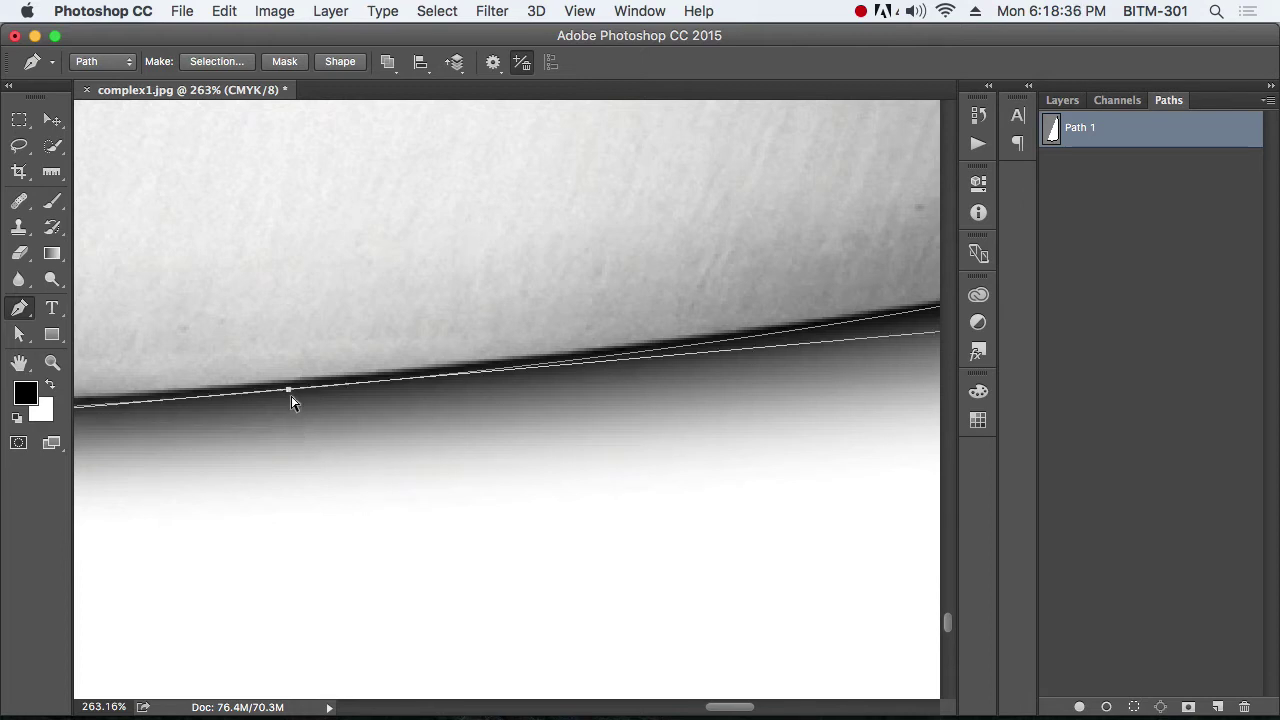
drag(288, 389, 289, 381)
Inspect the path's fit along the bottom rim at high magnification, from the right end to the left end
drag(749, 479, 349, 531)
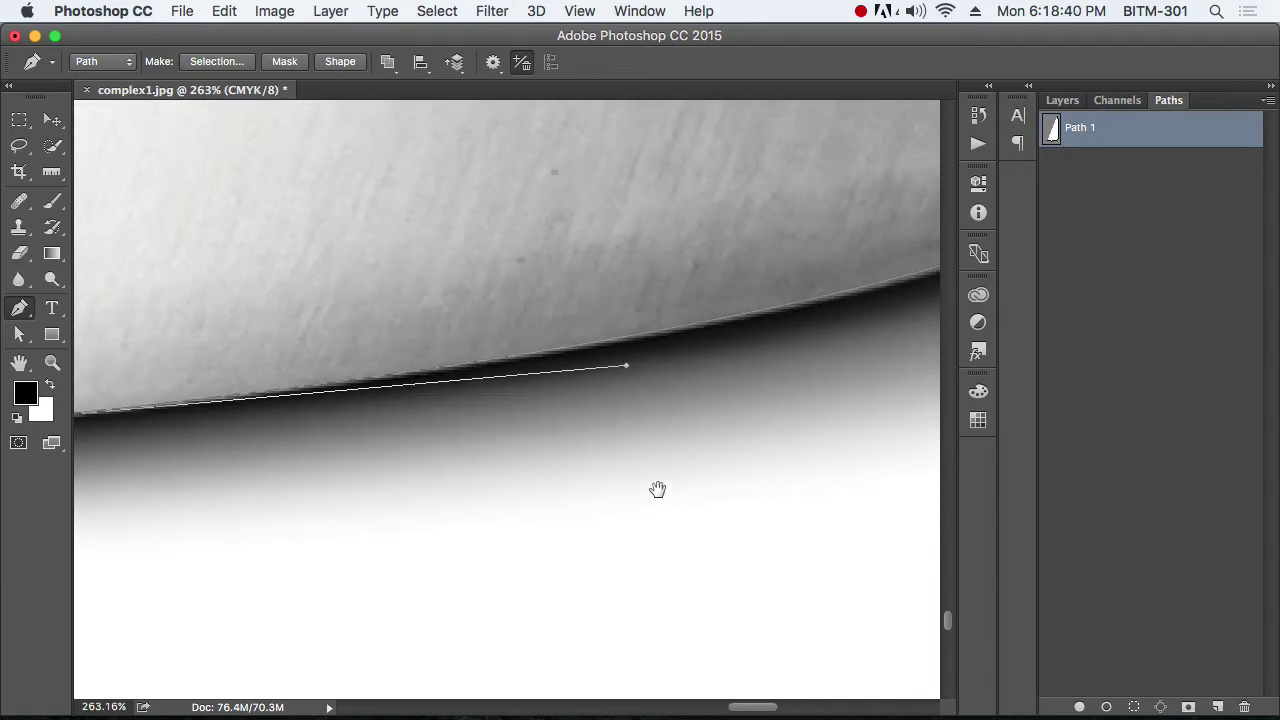
drag(657, 489, 324, 541)
drag(677, 397, 748, 463)
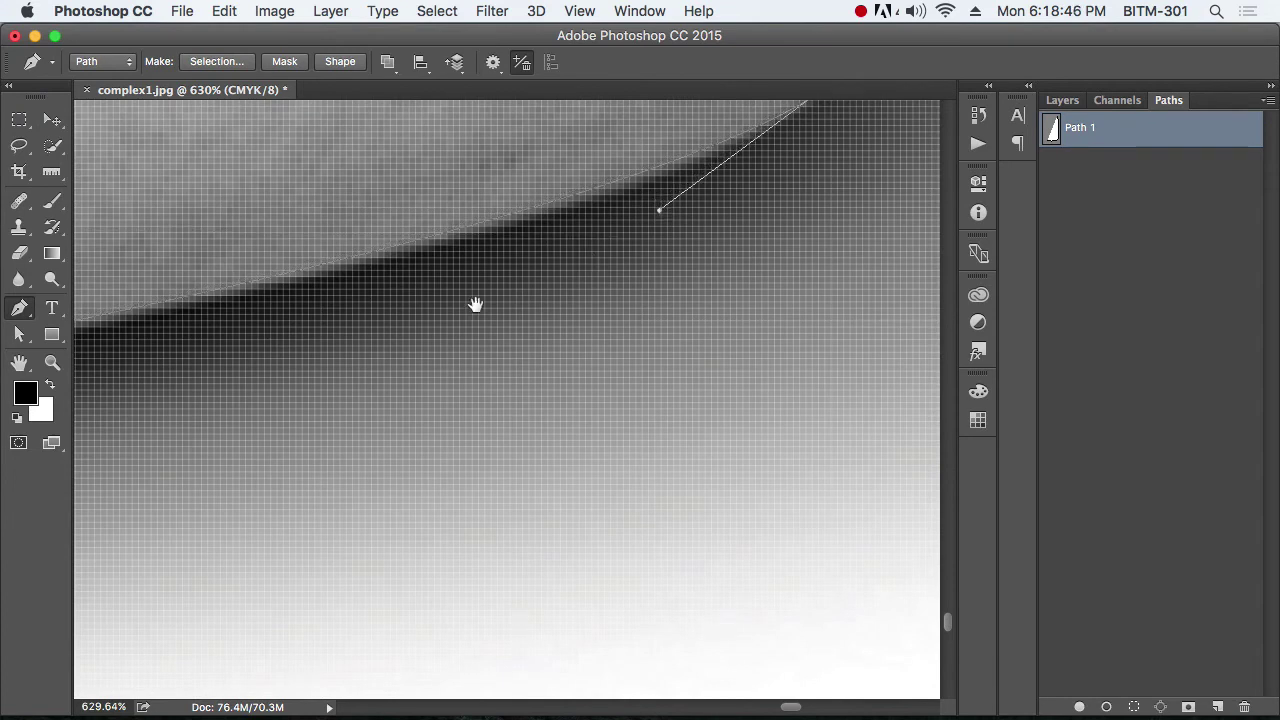
drag(476, 304, 631, 349)
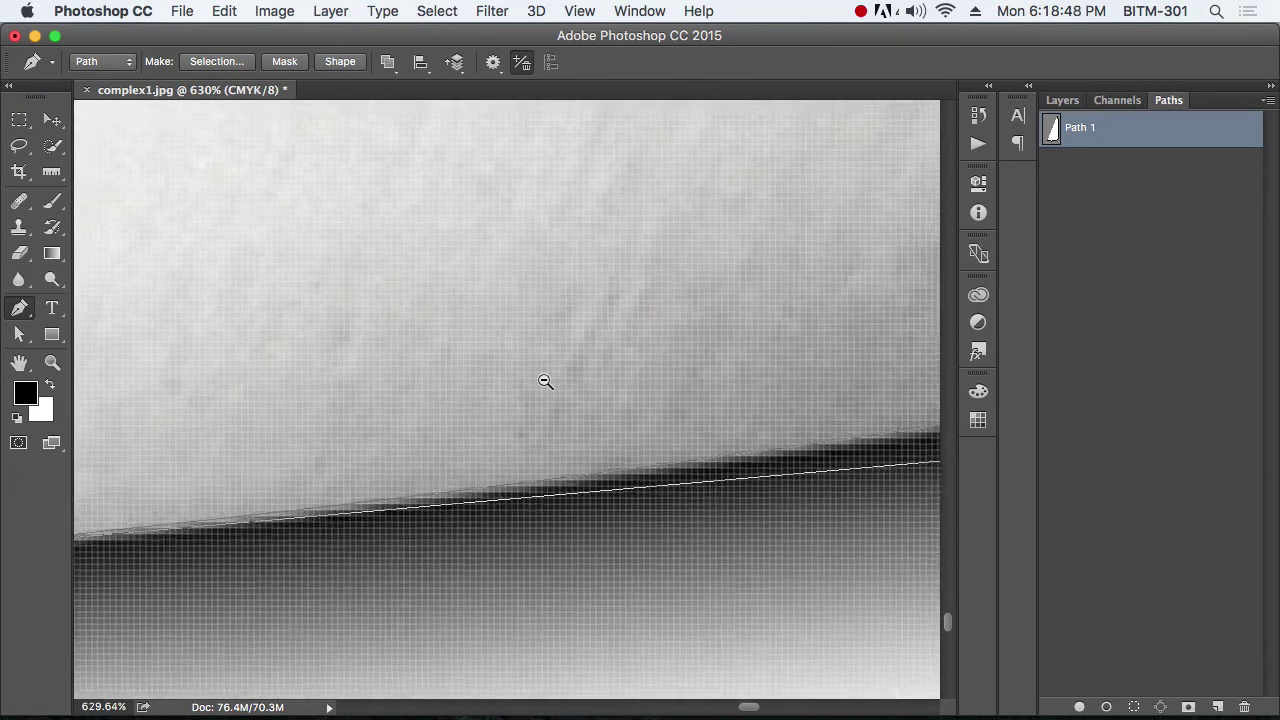
alt+click(544, 381)
alt+click(548, 383)
alt+click(548, 383)
drag(531, 383, 640, 364)
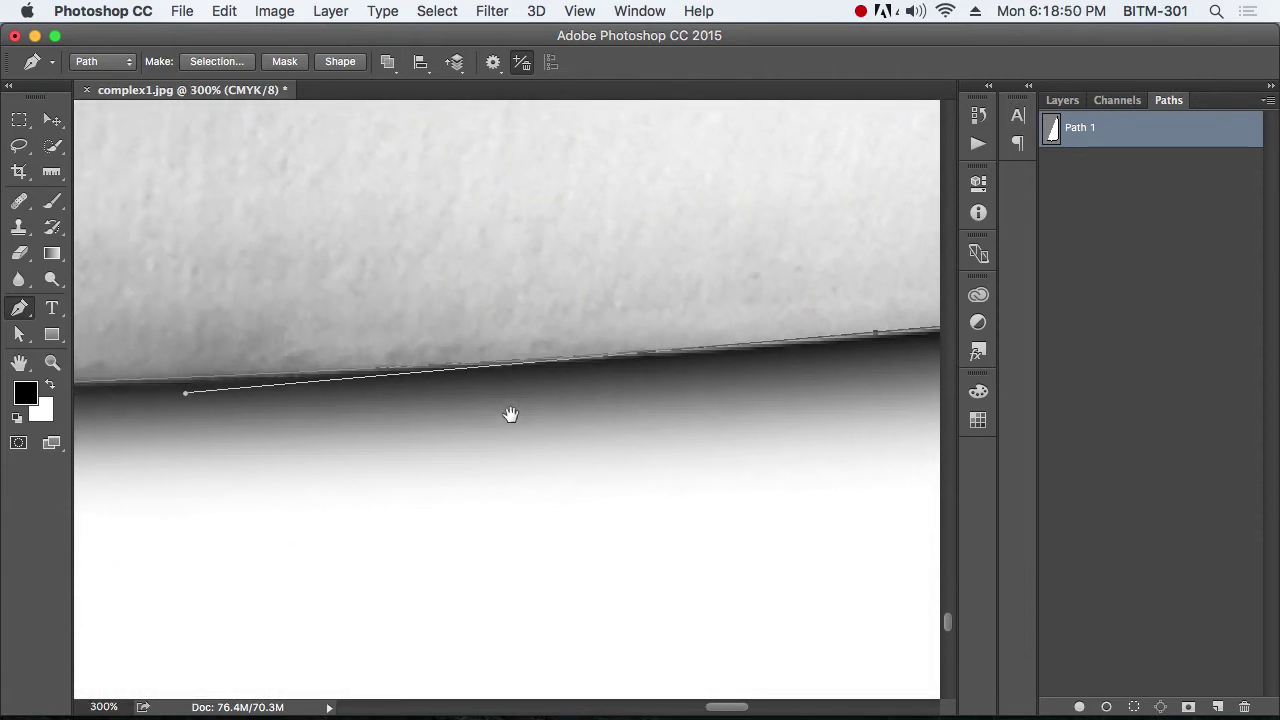
scroll(510, 414, left, 10)
scroll(369, 408, up, 3)
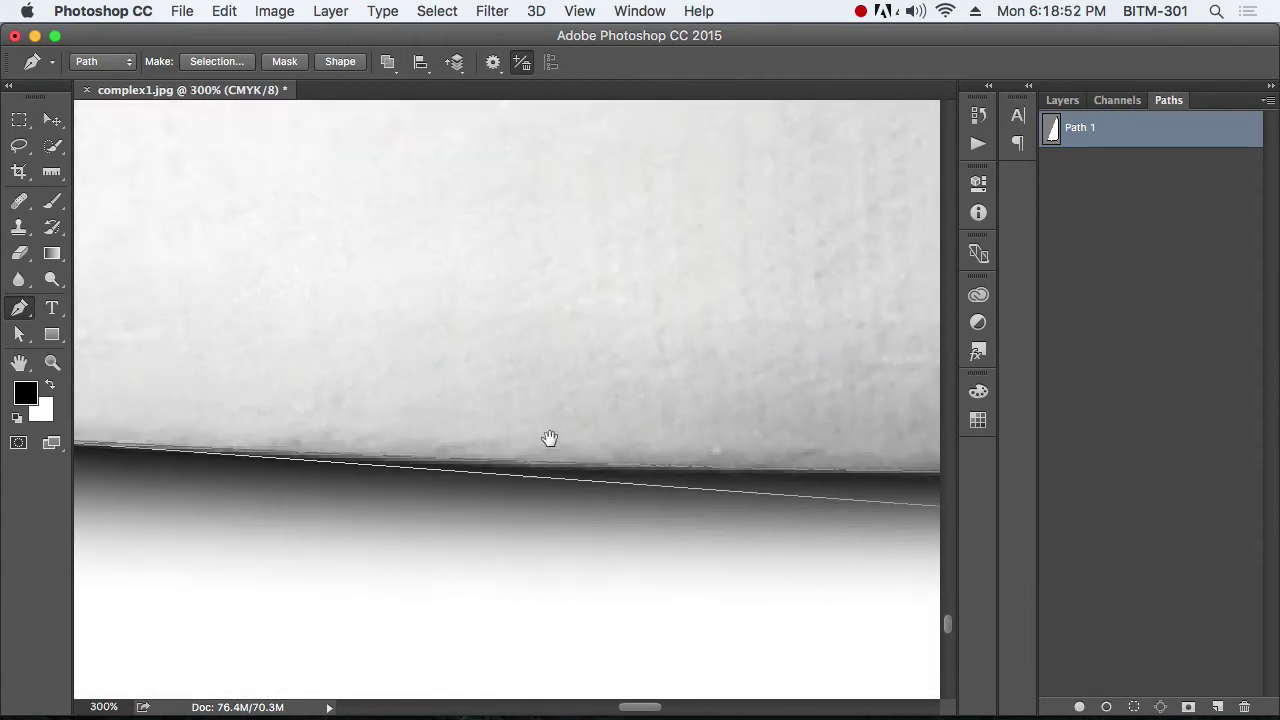
scroll(549, 438, left, 2)
scroll(497, 380, down, 3)
scroll(816, 360, left, 3)
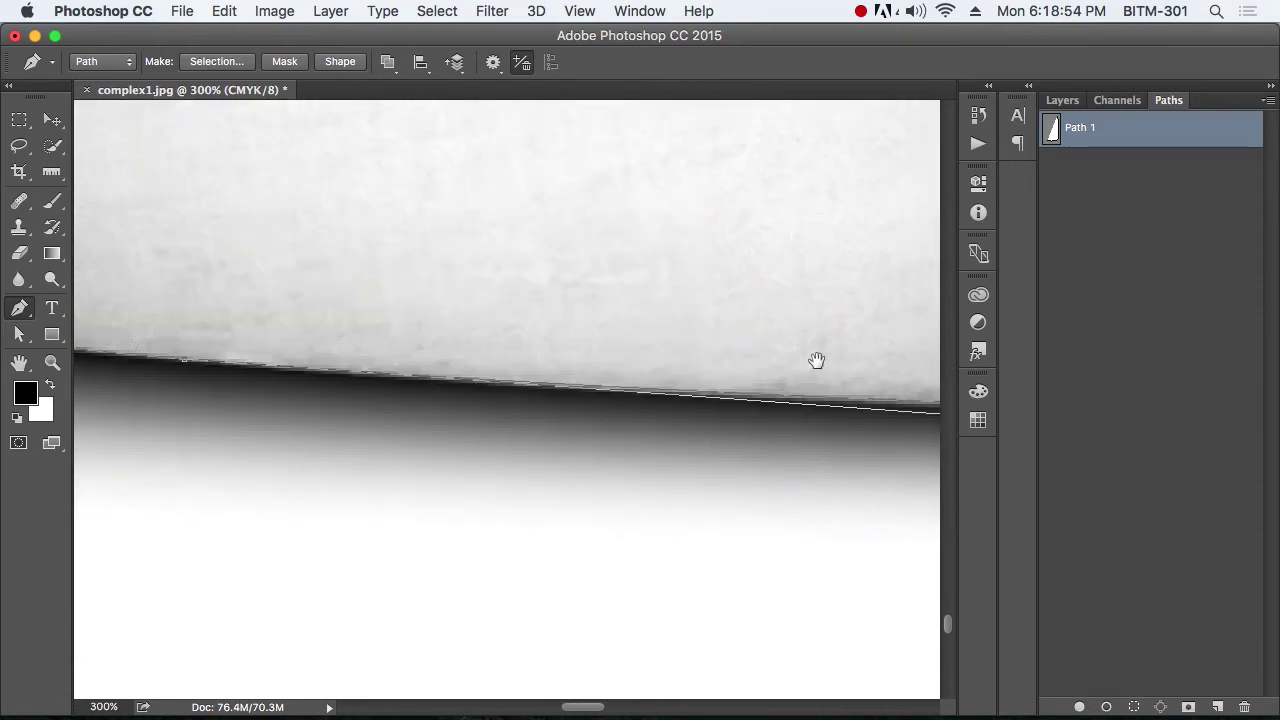
scroll(505, 357, left, 5)
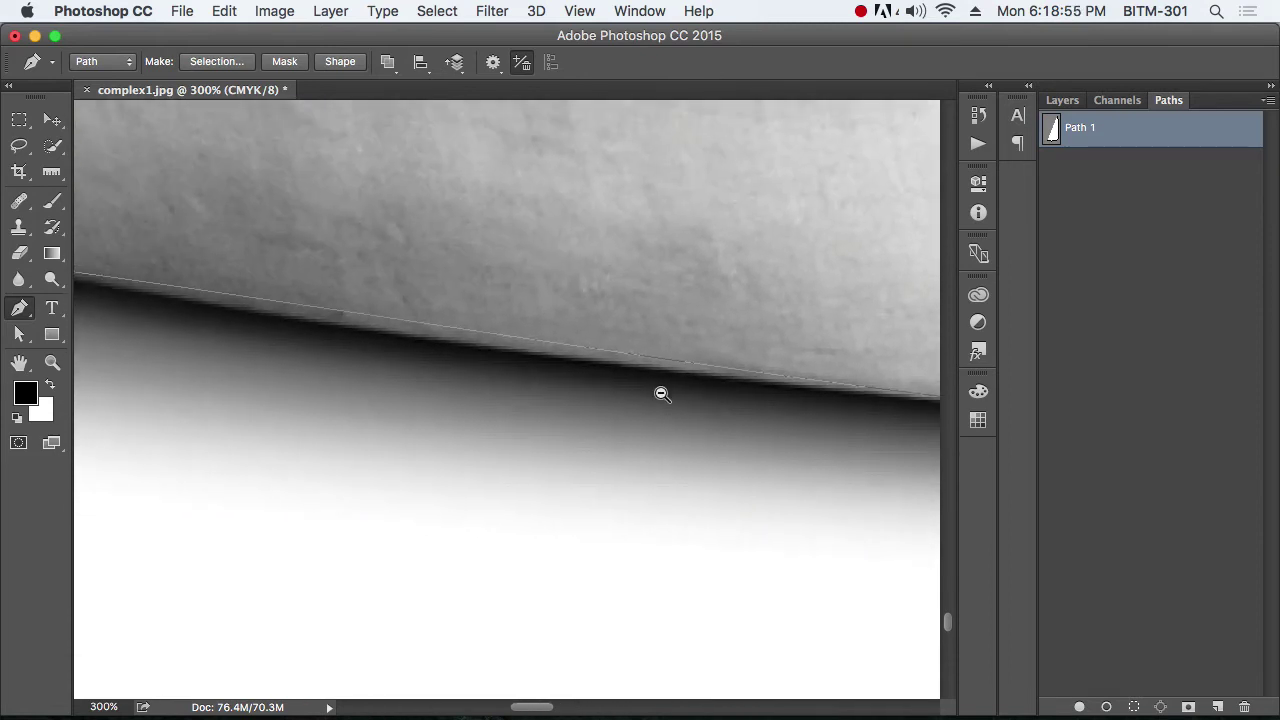
Adjust both handles of the leftmost bottom segment so it follows the rim between the added anchor and the left rim anchor
alt+super+click(555, 371)
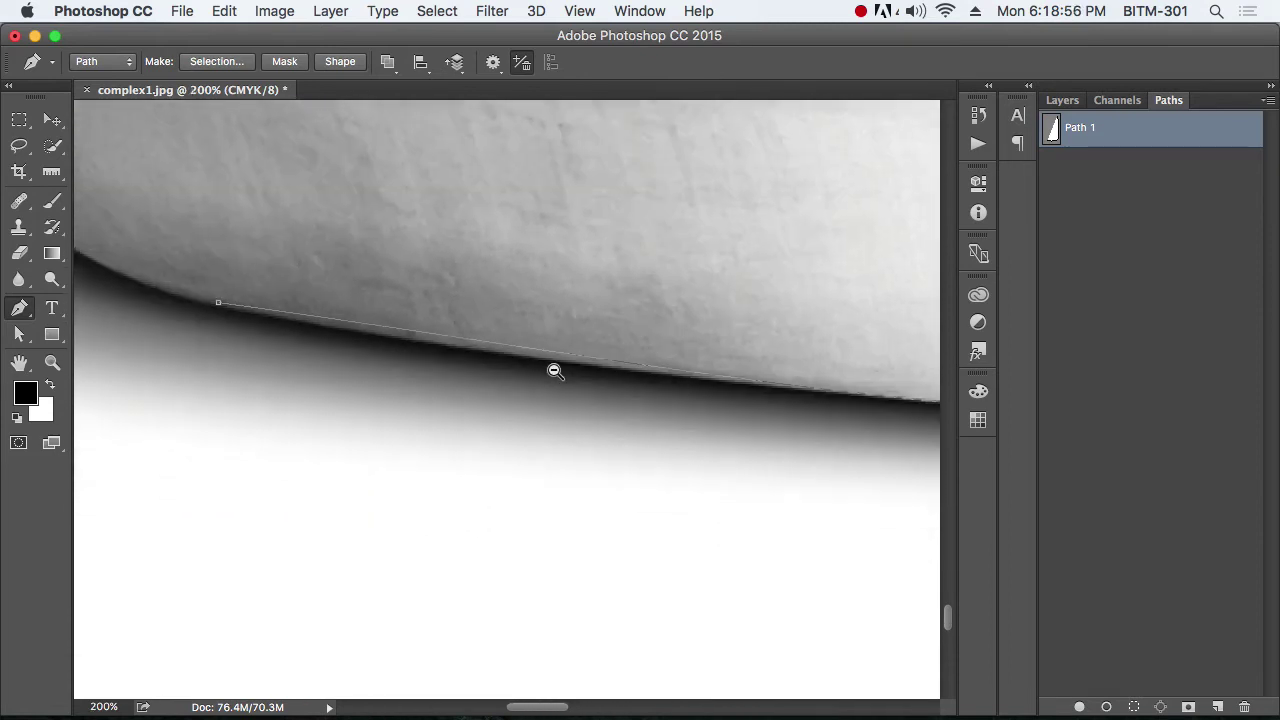
alt+super+click(555, 371)
alt+super+click(555, 371)
drag(621, 382, 700, 446)
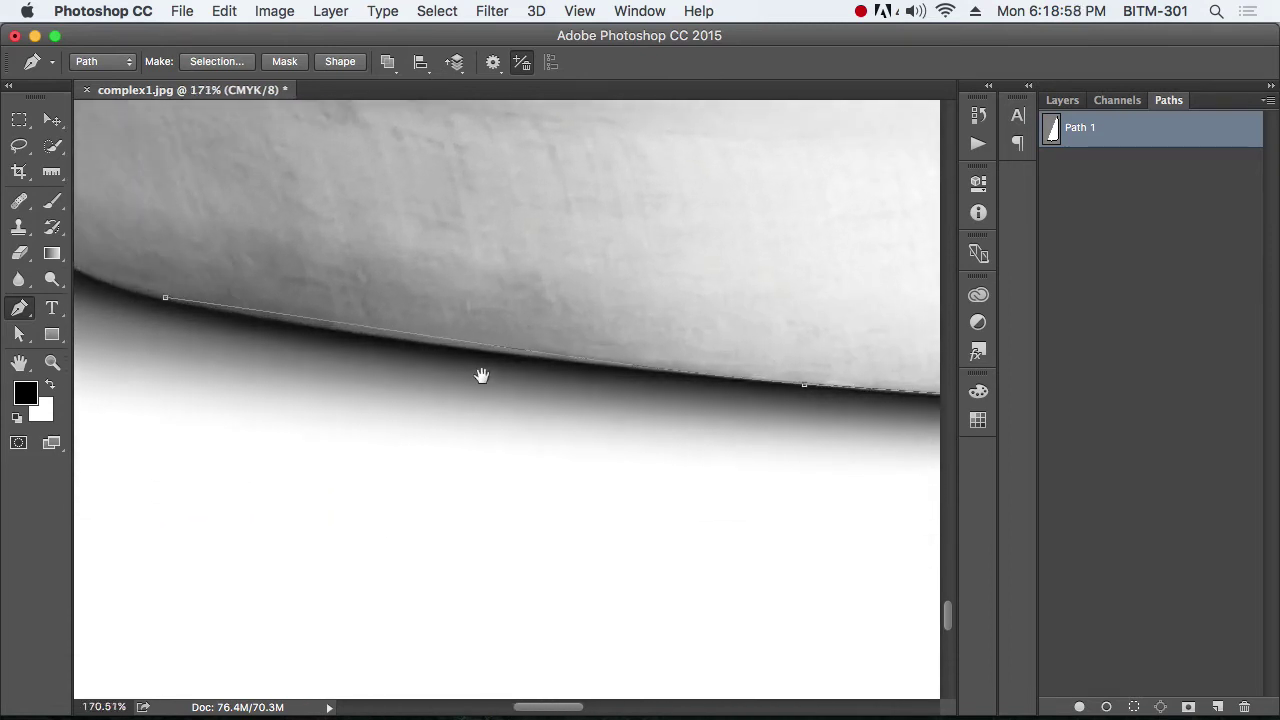
drag(480, 374, 573, 371)
drag(671, 403, 400, 362)
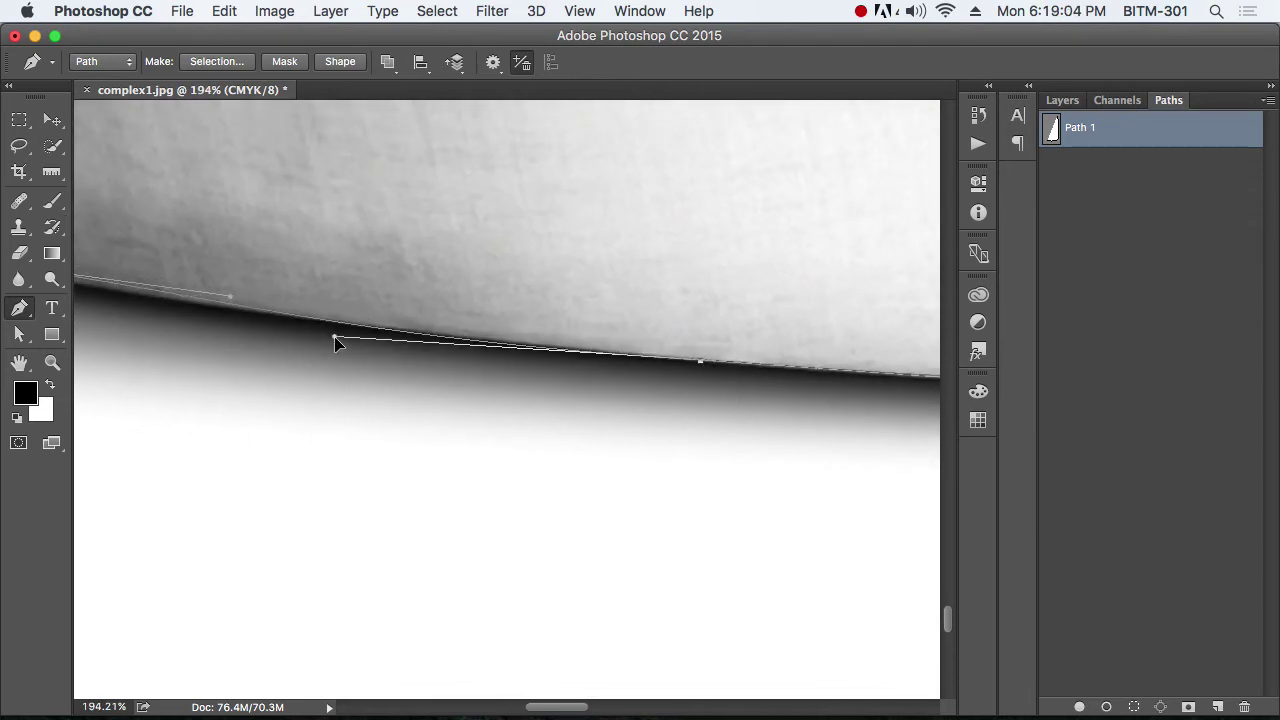
drag(280, 376, 604, 415)
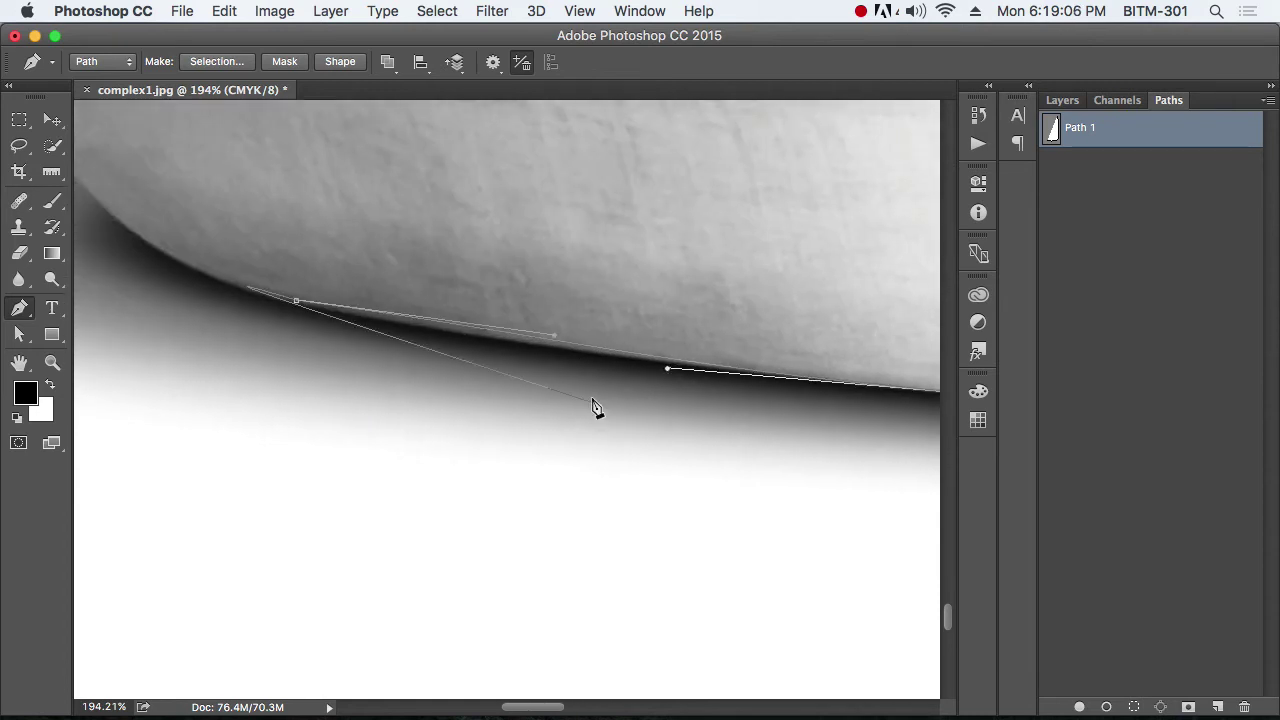
drag(555, 335, 557, 352)
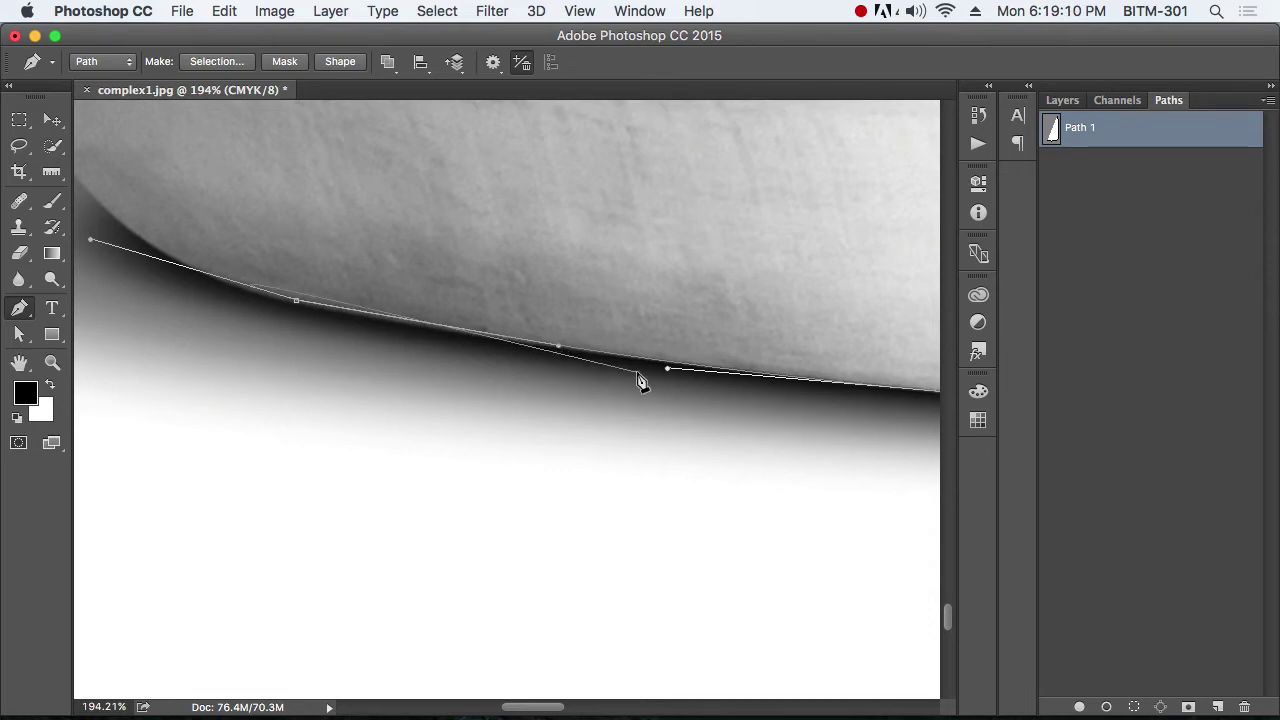
Shorten the left rim anchor's outer handle and align it with its inner handle
drag(708, 387, 762, 463)
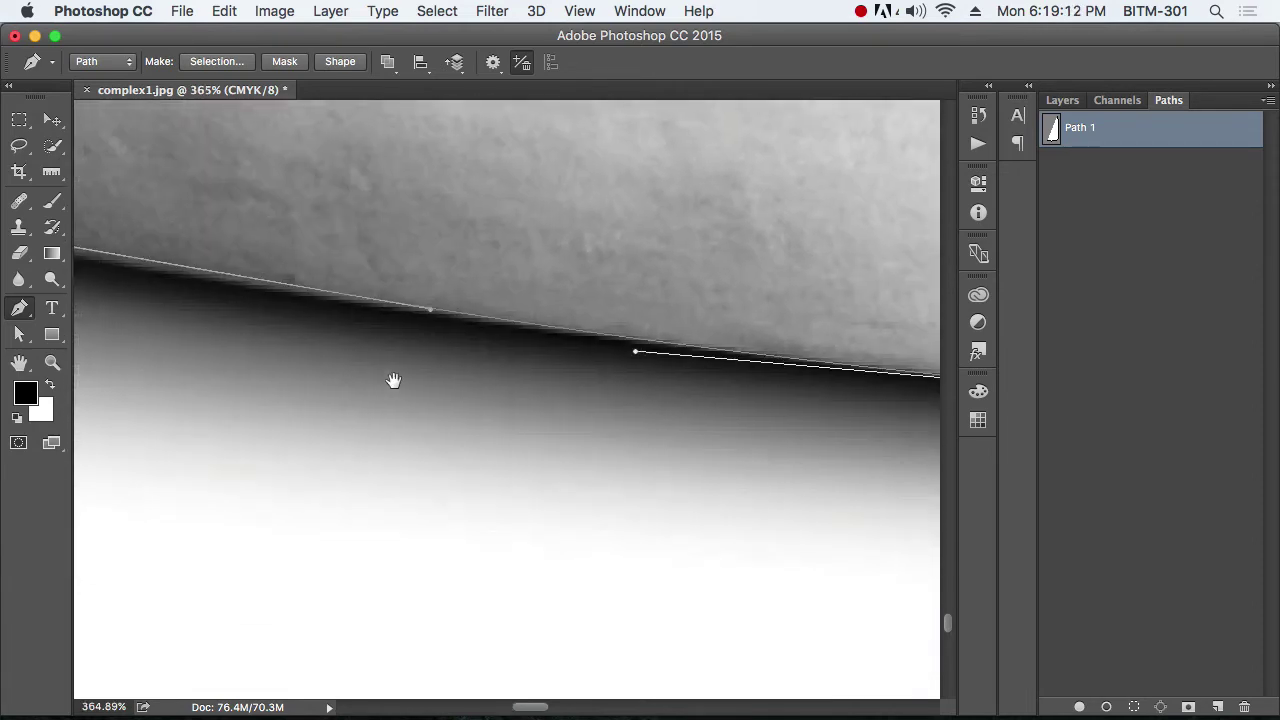
drag(394, 380, 446, 482)
drag(604, 414, 542, 490)
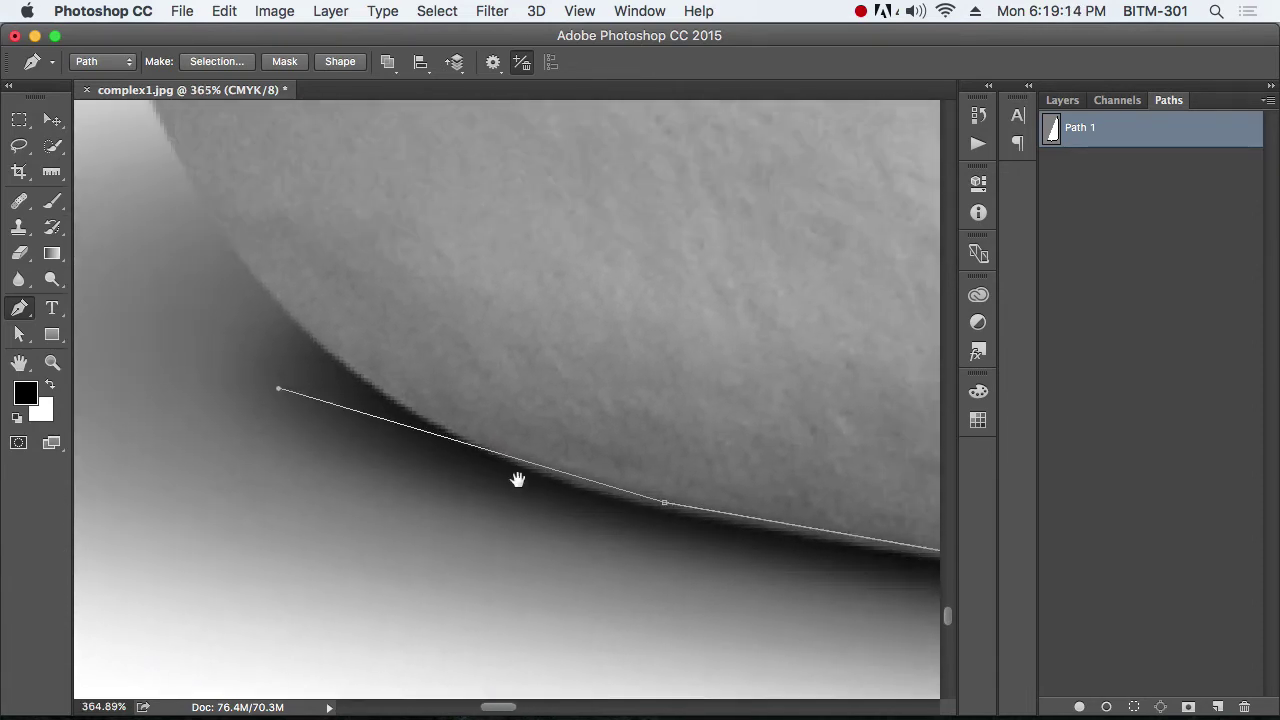
click(490, 441)
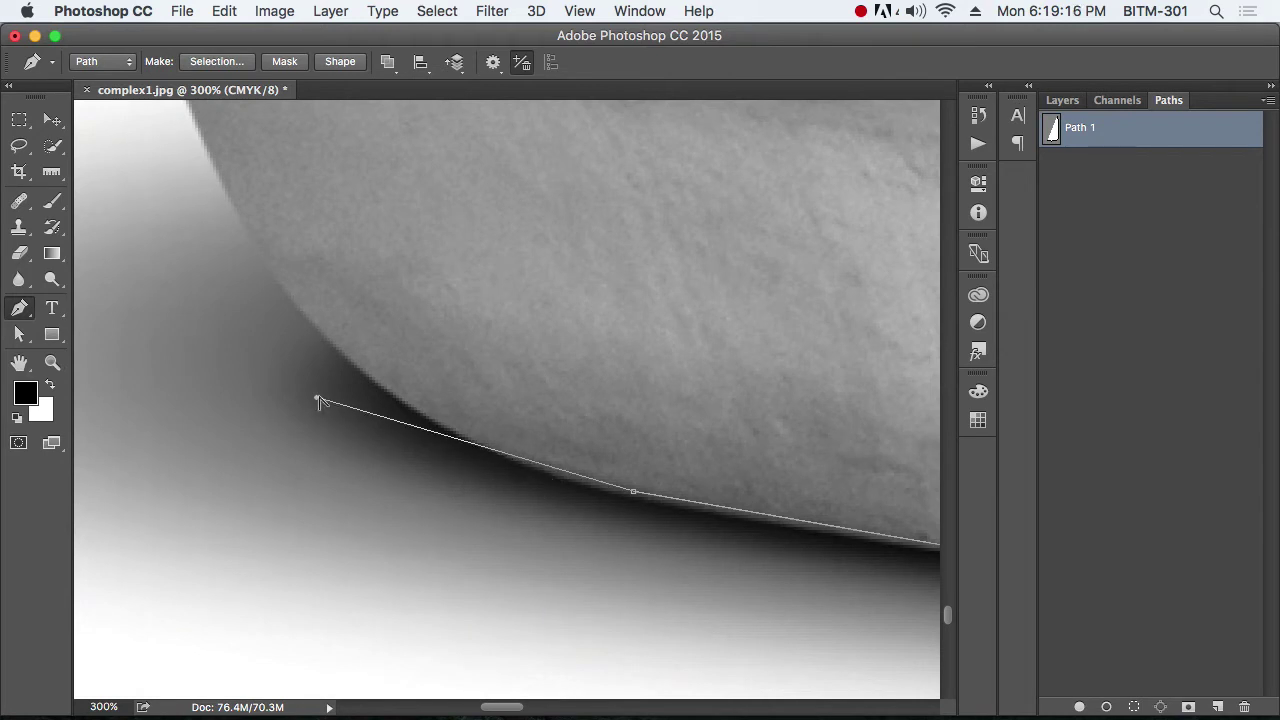
drag(317, 398, 428, 459)
Place a curved anchor on the base's left side above the rim and extend its handle to follow the rounded corner
scroll(469, 503, up, 5)
scroll(469, 503, left, 3)
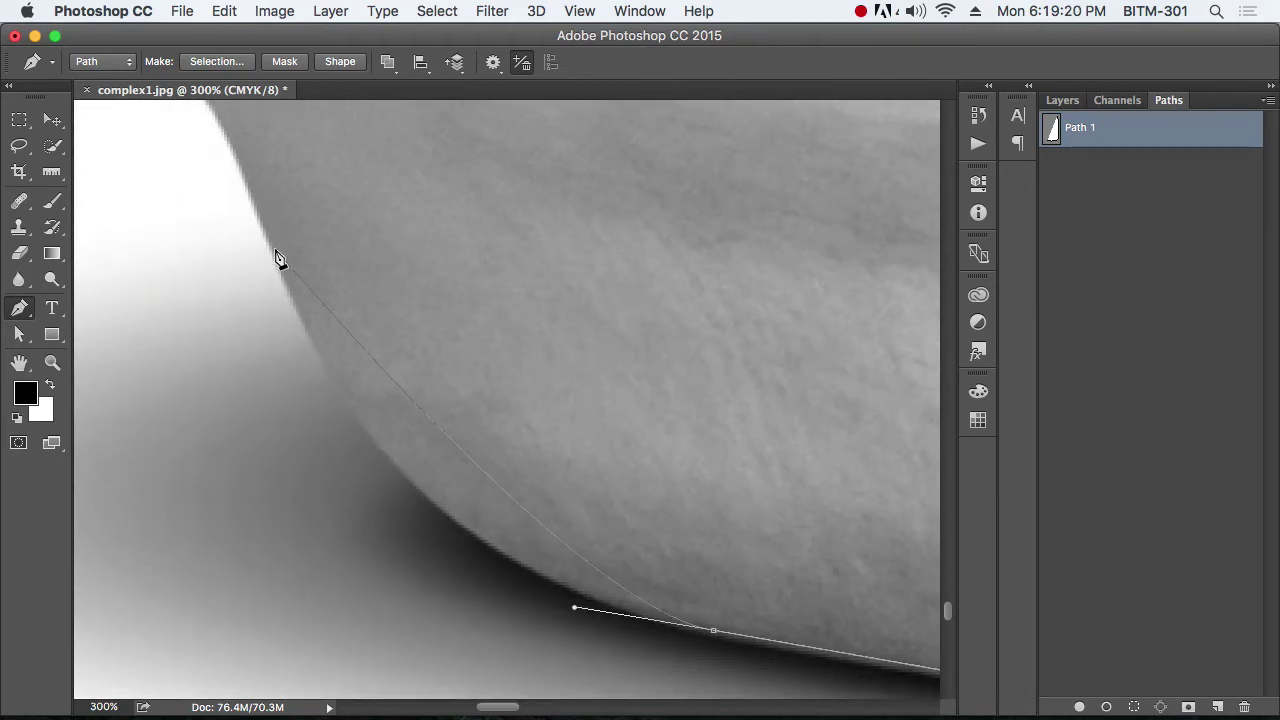
drag(280, 262, 268, 236)
drag(309, 366, 378, 525)
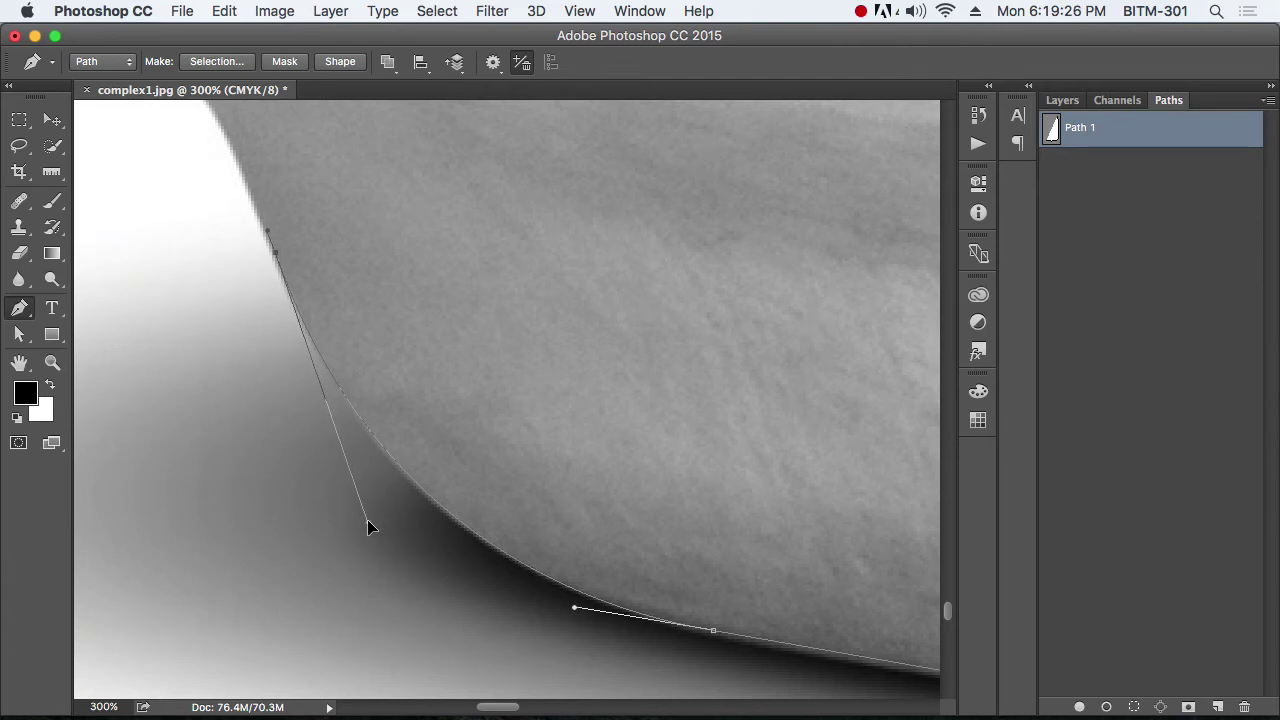
Place a curved anchor on the can's lower-left edge just above the inward bend of the base
drag(288, 223, 562, 487)
alt+click(406, 378)
drag(394, 374, 457, 371)
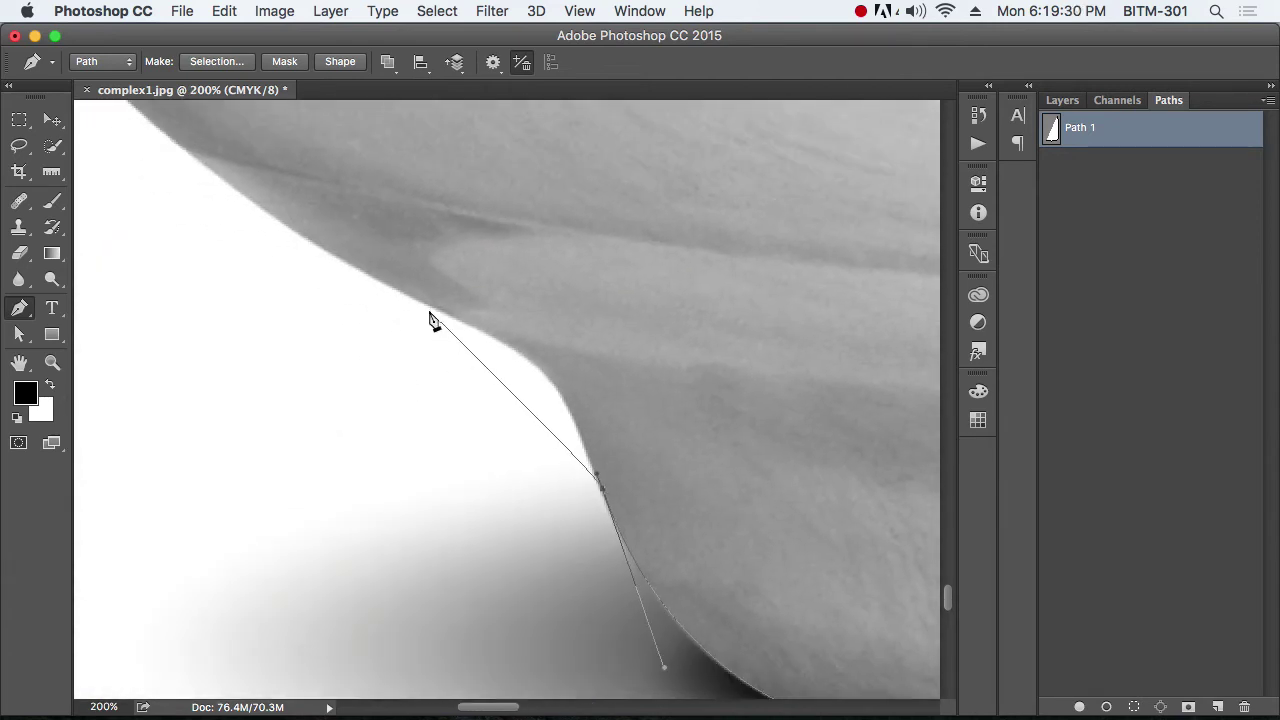
drag(430, 308, 366, 300)
drag(497, 315, 580, 348)
scroll(610, 400, up, 5)
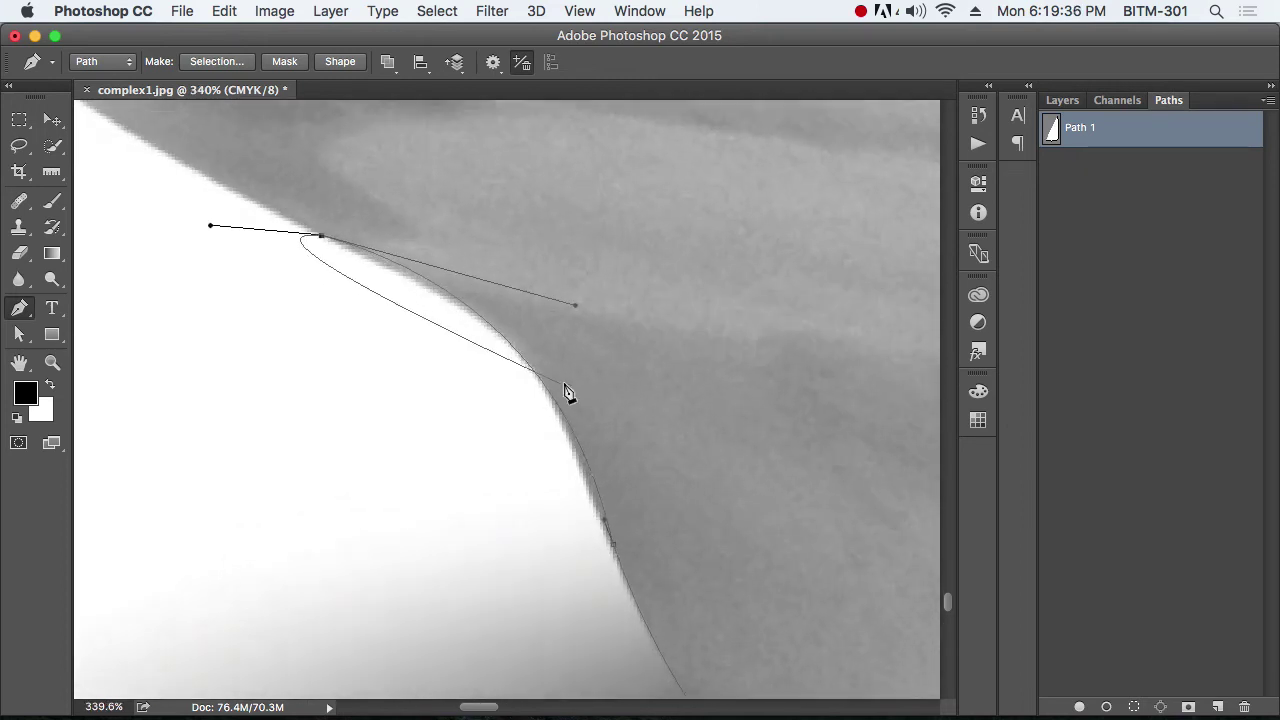
Move the new anchor down onto the inward bend and adjust its handles and the lower anchor's handle to fit the edge
drag(325, 240, 504, 341)
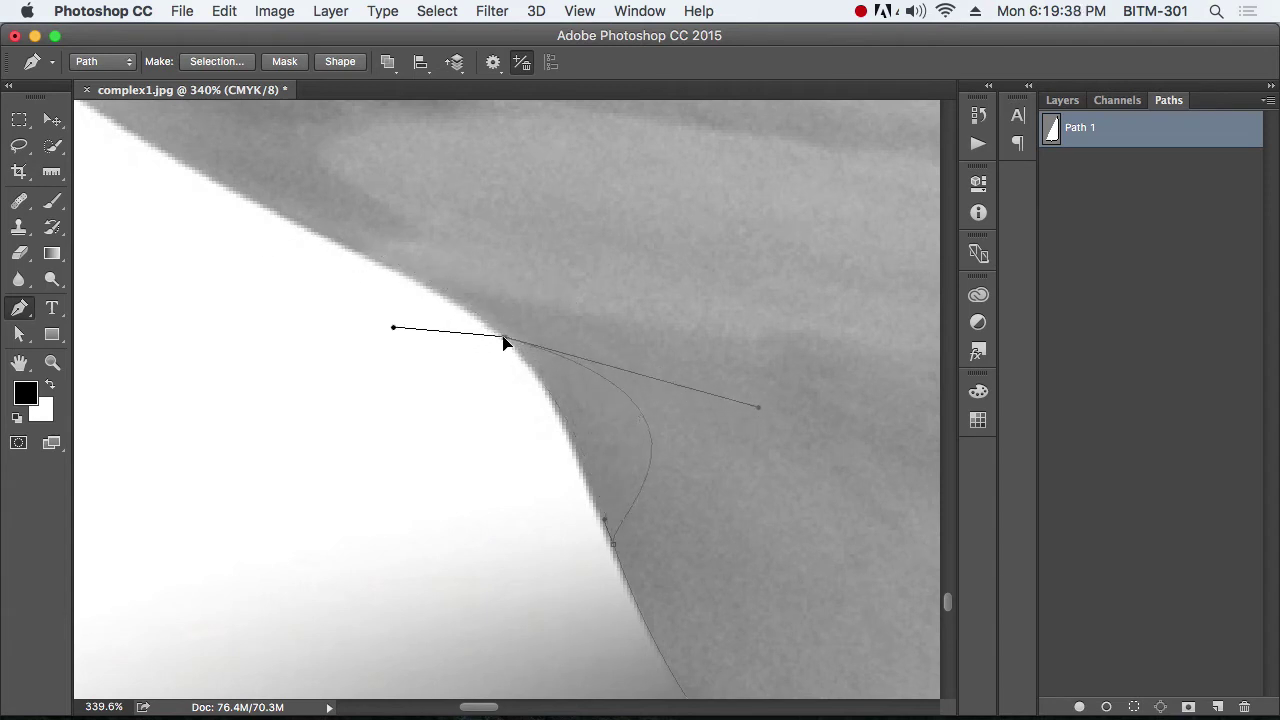
drag(762, 413, 589, 468)
drag(508, 403, 534, 406)
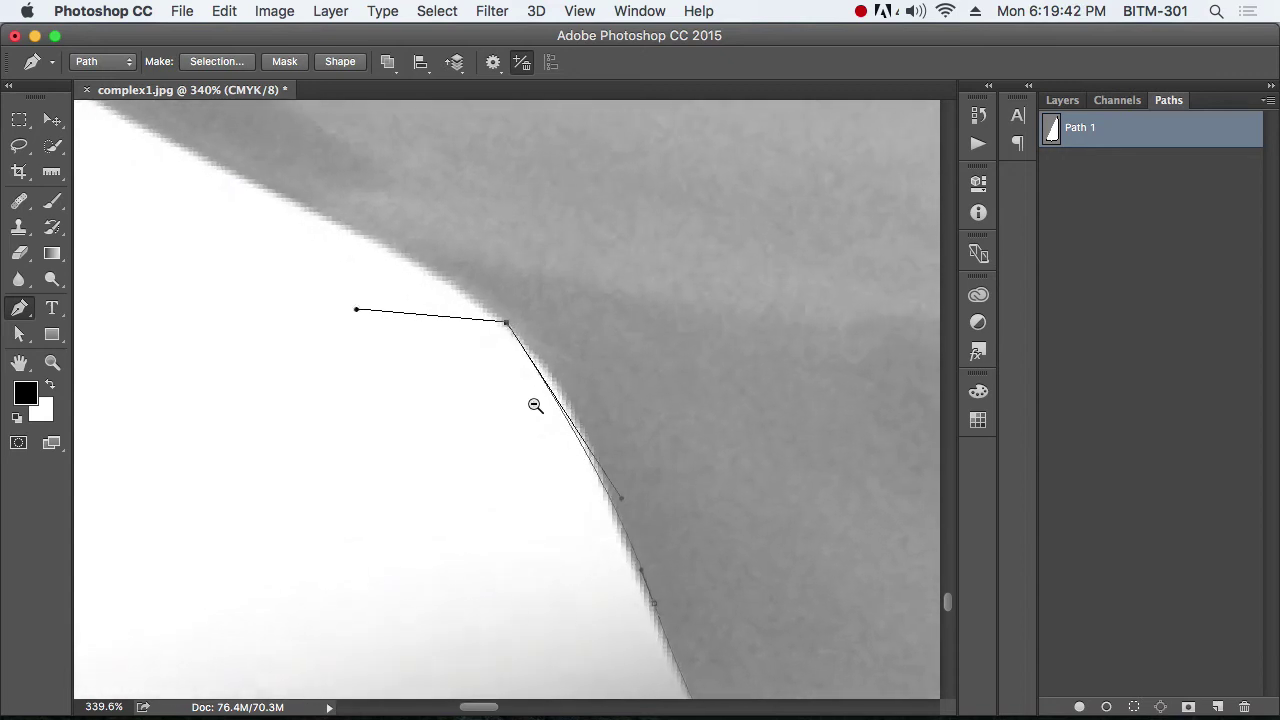
drag(506, 323, 530, 345)
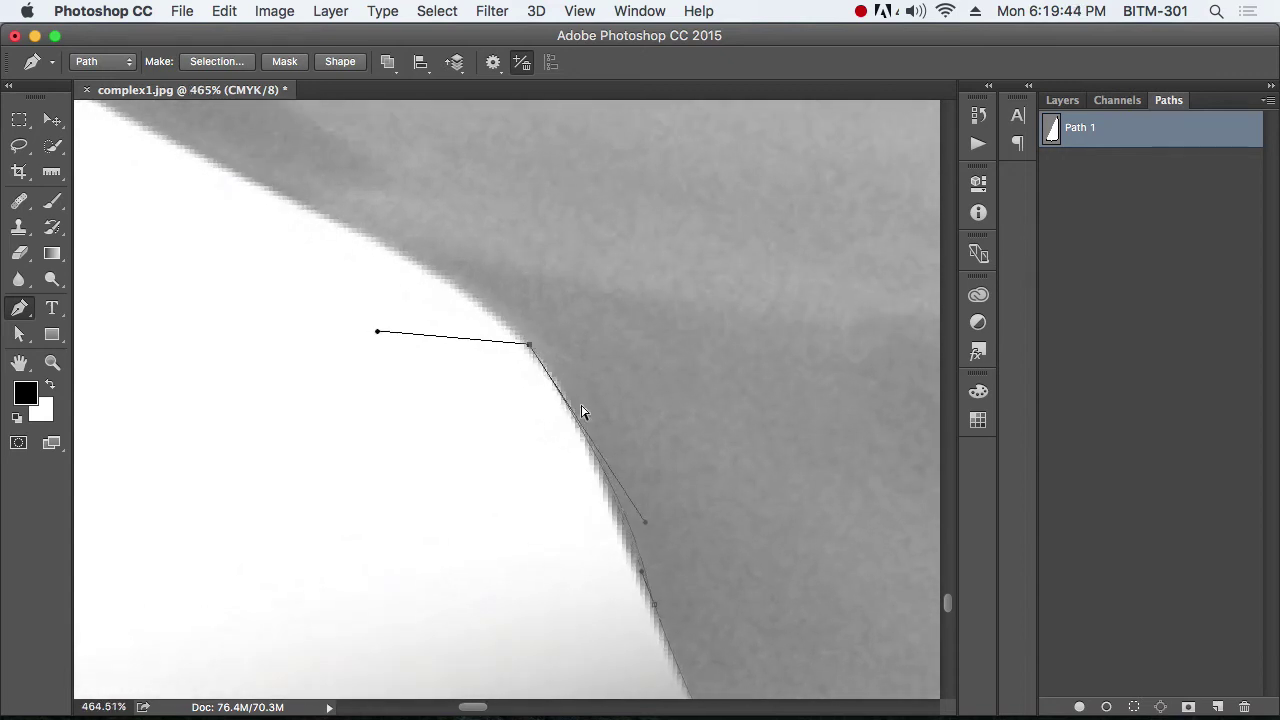
drag(648, 528, 619, 511)
drag(565, 376, 554, 350)
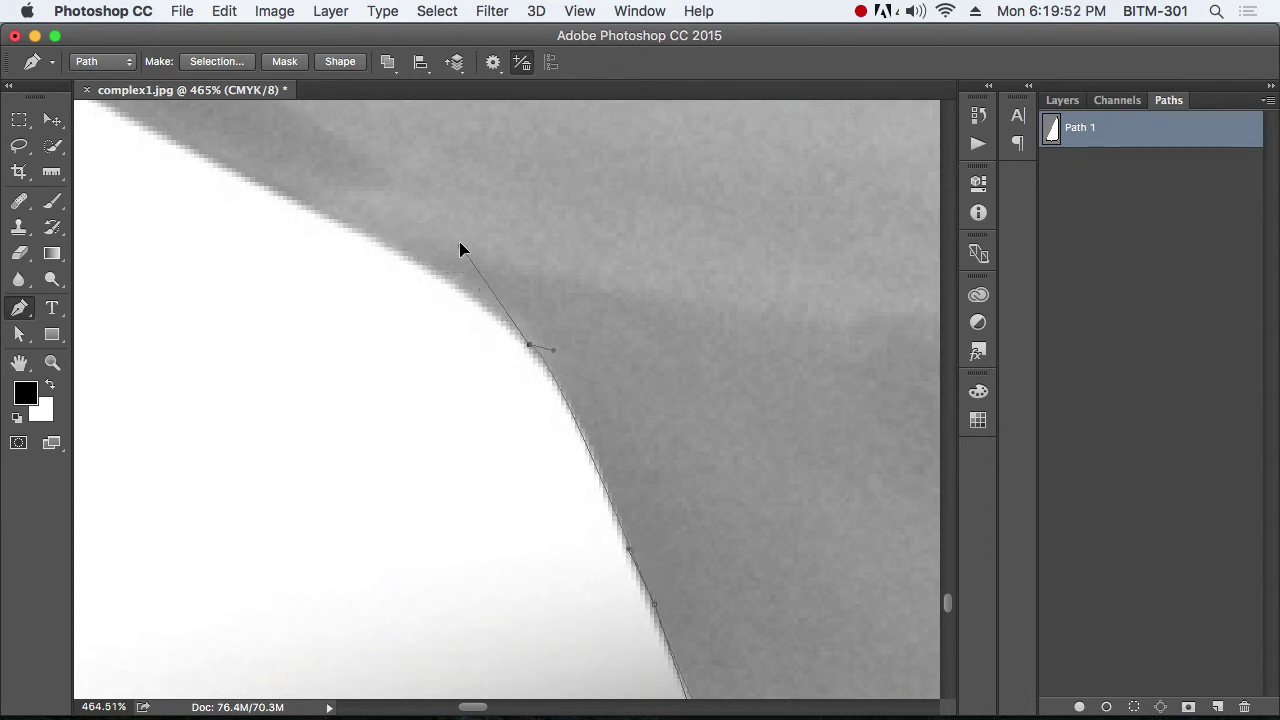
click(473, 276)
drag(434, 349, 717, 489)
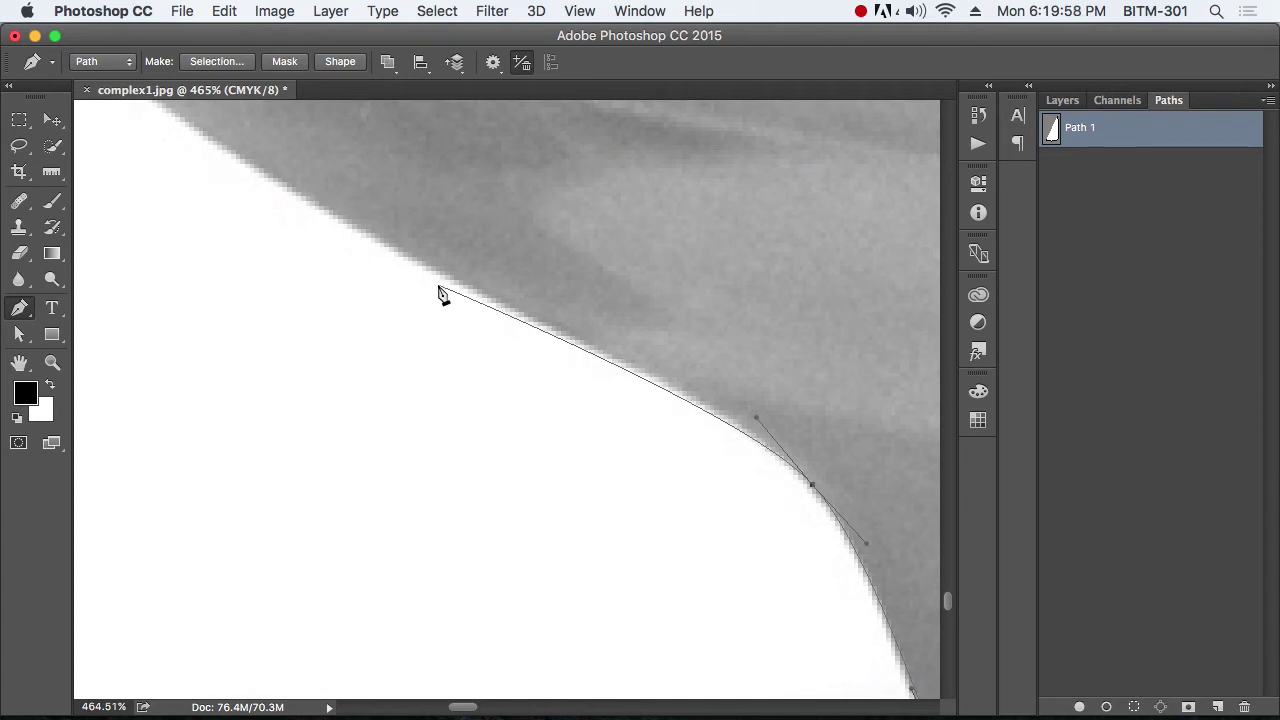
Place a curved anchor on the sloped edge above the base's inward bend and adjust its lower handle to fit
drag(634, 434, 537, 394)
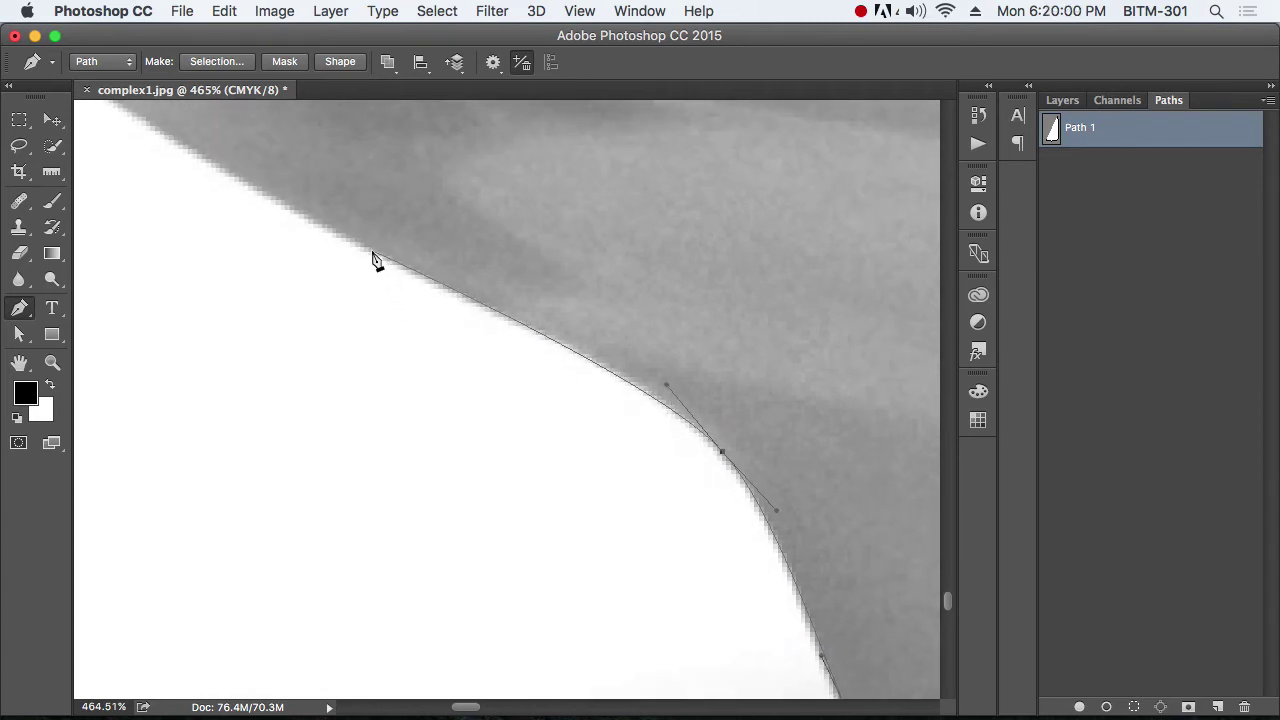
drag(271, 197, 231, 170)
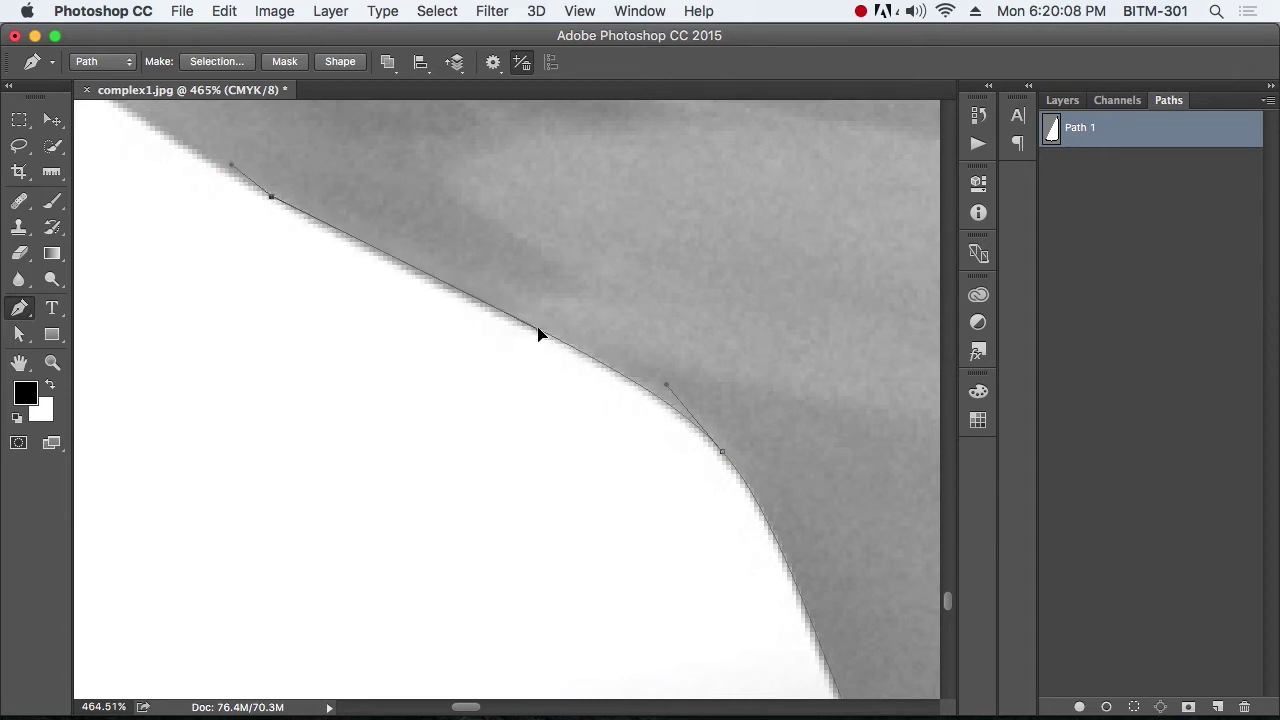
mouse_move(531, 337)
mouse_down()
mouse_move(269, 331)
mouse_move(222, 178)
mouse_move(226, 206)
mouse_move(409, 317)
mouse_move(545, 342)
mouse_up()
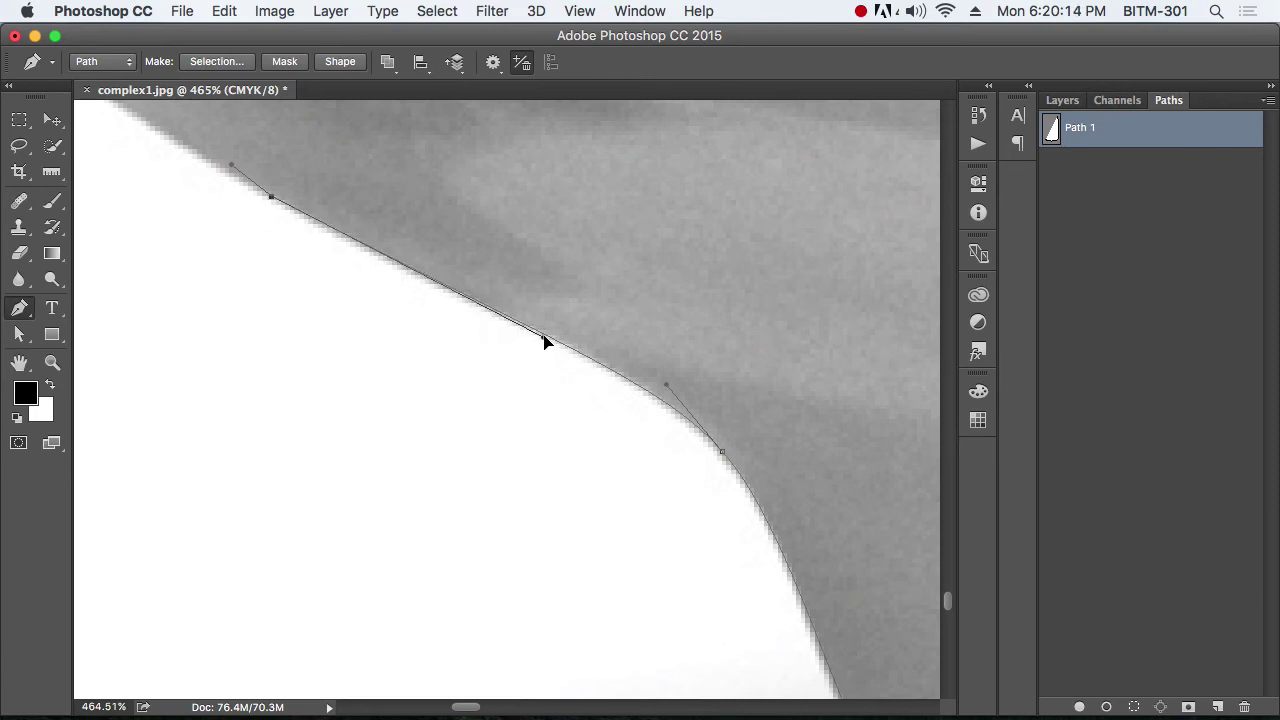
Place a curved anchor higher on the can's rounded lower-left edge and extend its lower handle to match the curve
drag(309, 277, 589, 540)
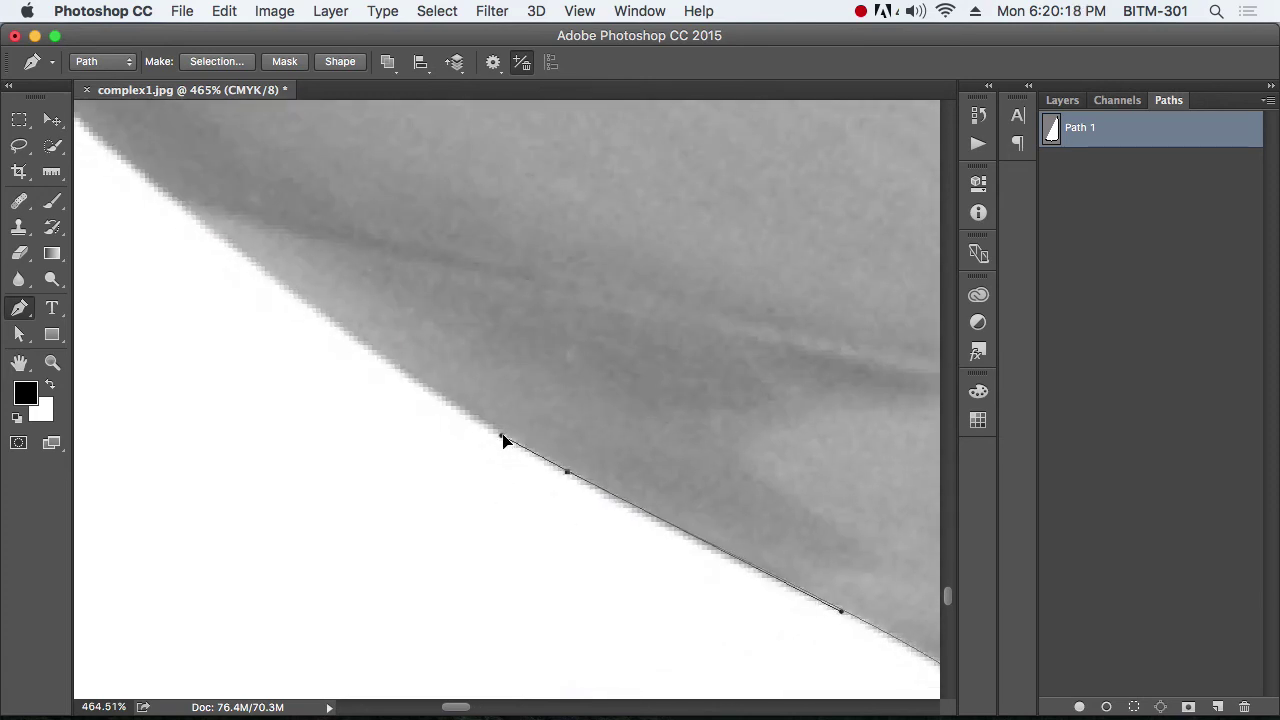
alt+click(303, 311)
alt+click(303, 311)
drag(300, 309, 485, 495)
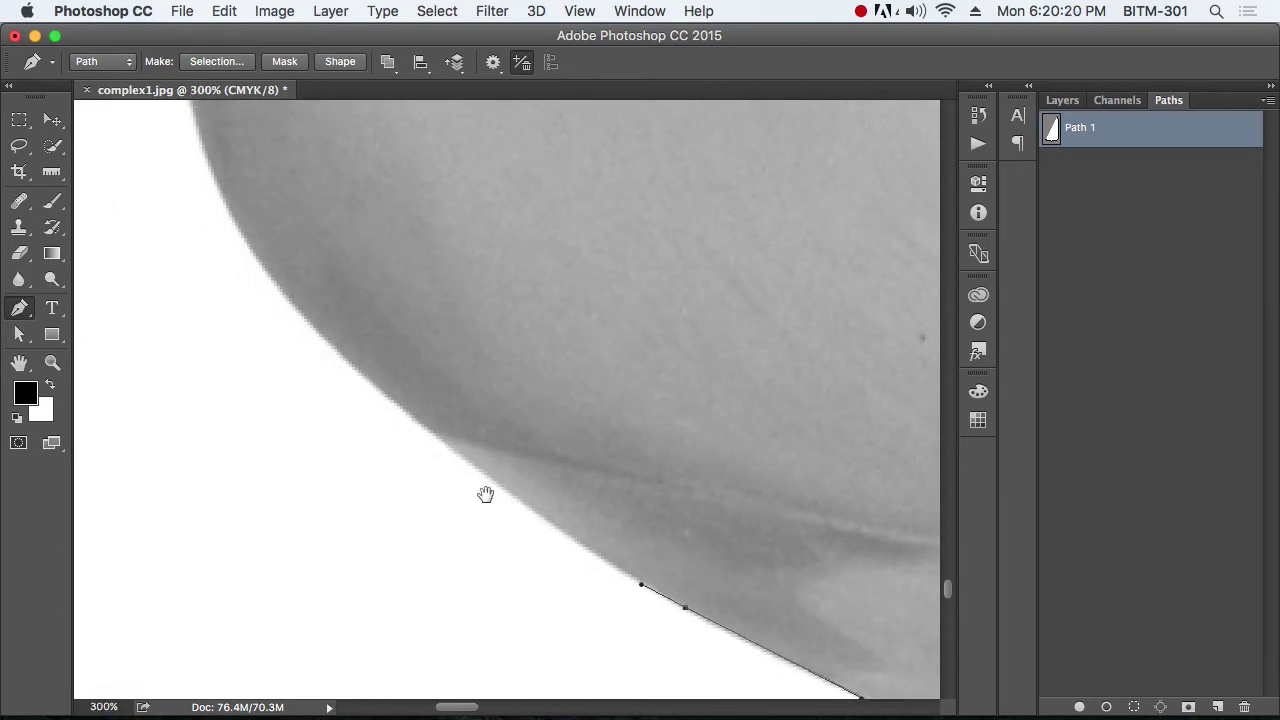
alt+click(356, 388)
drag(377, 366, 374, 417)
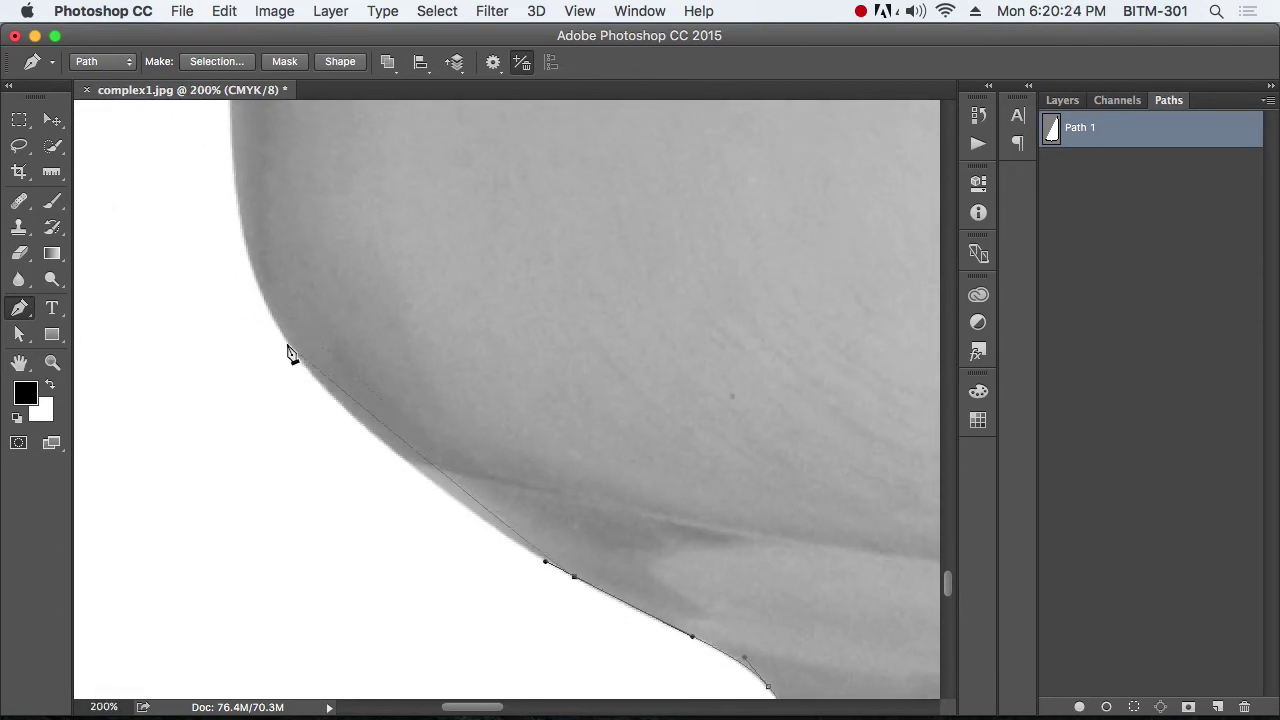
drag(288, 342, 267, 307)
drag(309, 383, 366, 455)
Place an anchor where the lower-left curve meets the straight left side and extend its lower handle along the edge
drag(214, 251, 299, 454)
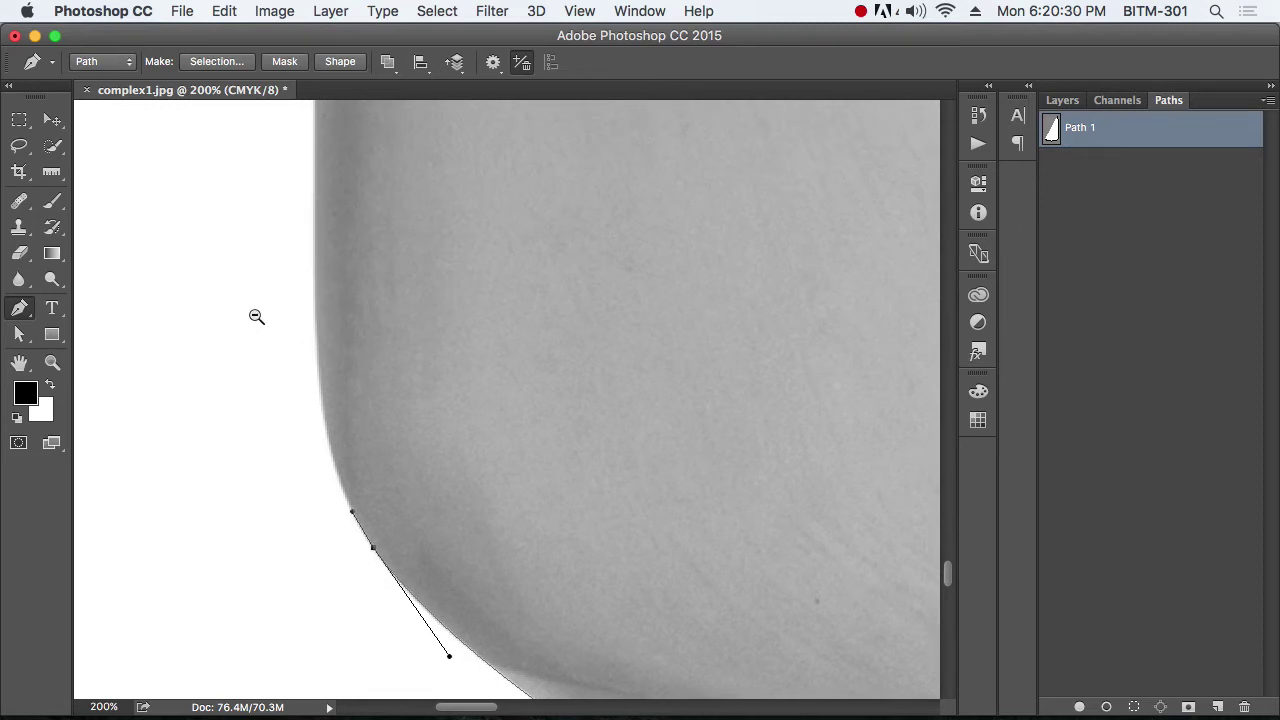
alt+click(255, 318)
drag(281, 214, 310, 364)
drag(299, 521, 370, 548)
drag(330, 259, 323, 566)
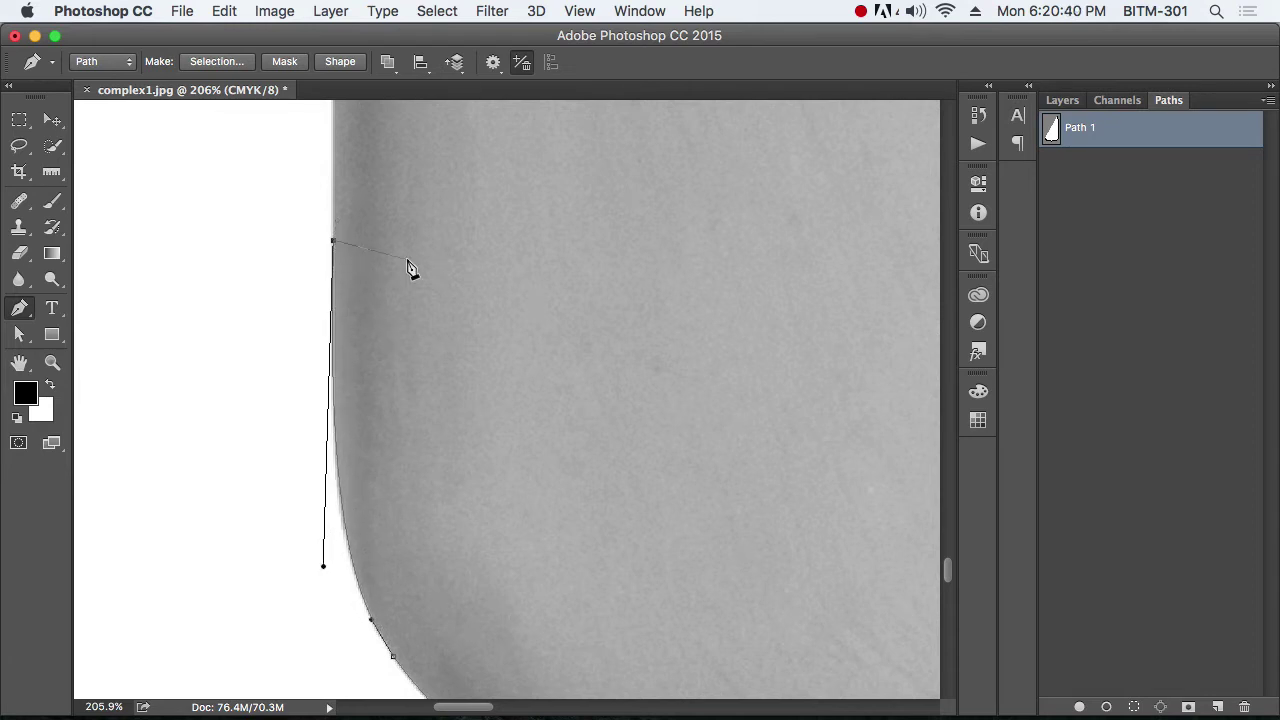
Continue the path straight up the left side with an anchor beside the red logo's first stroke
scroll(471, 237, down, 5)
drag(471, 234, 455, 520)
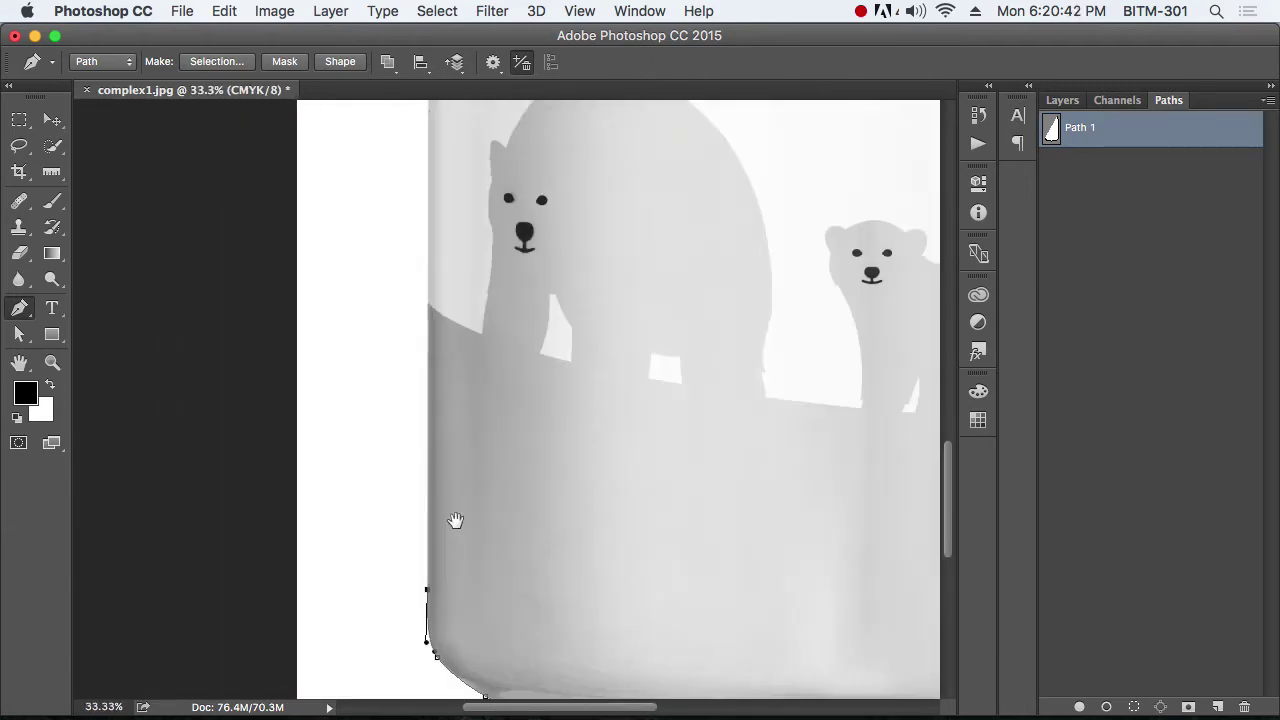
scroll(455, 520, up, 10)
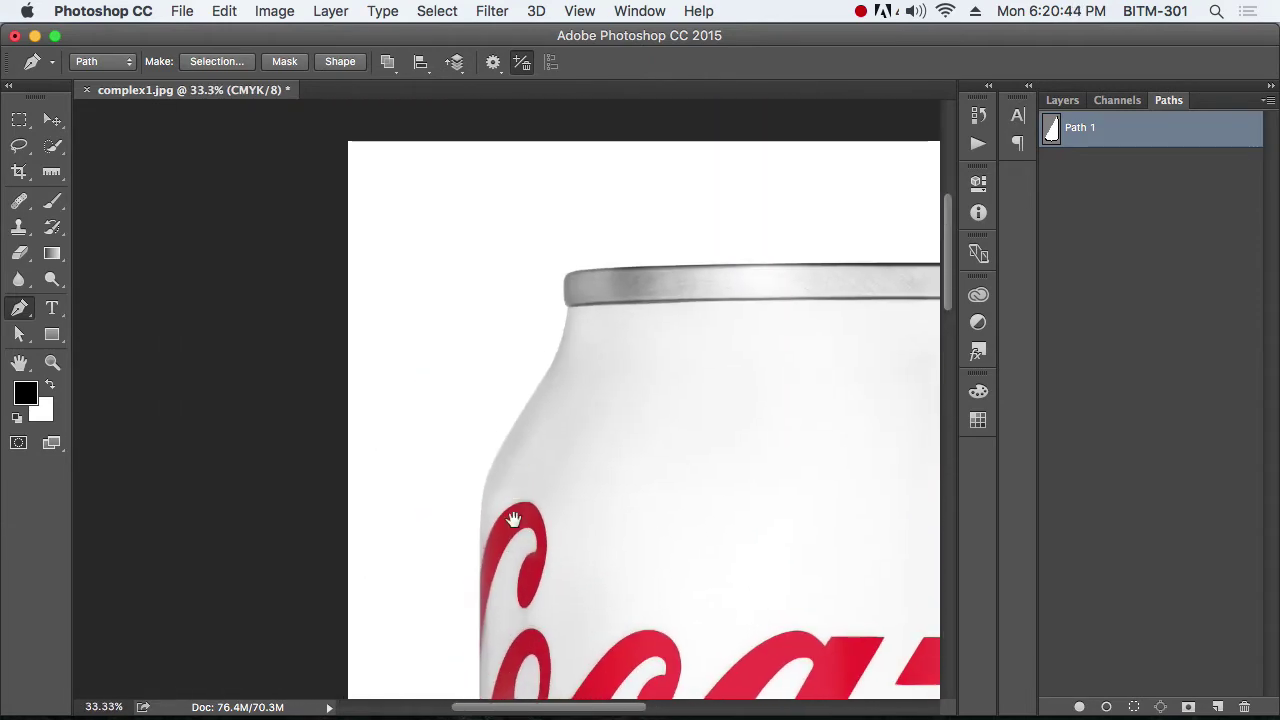
scroll(513, 519, up, 4)
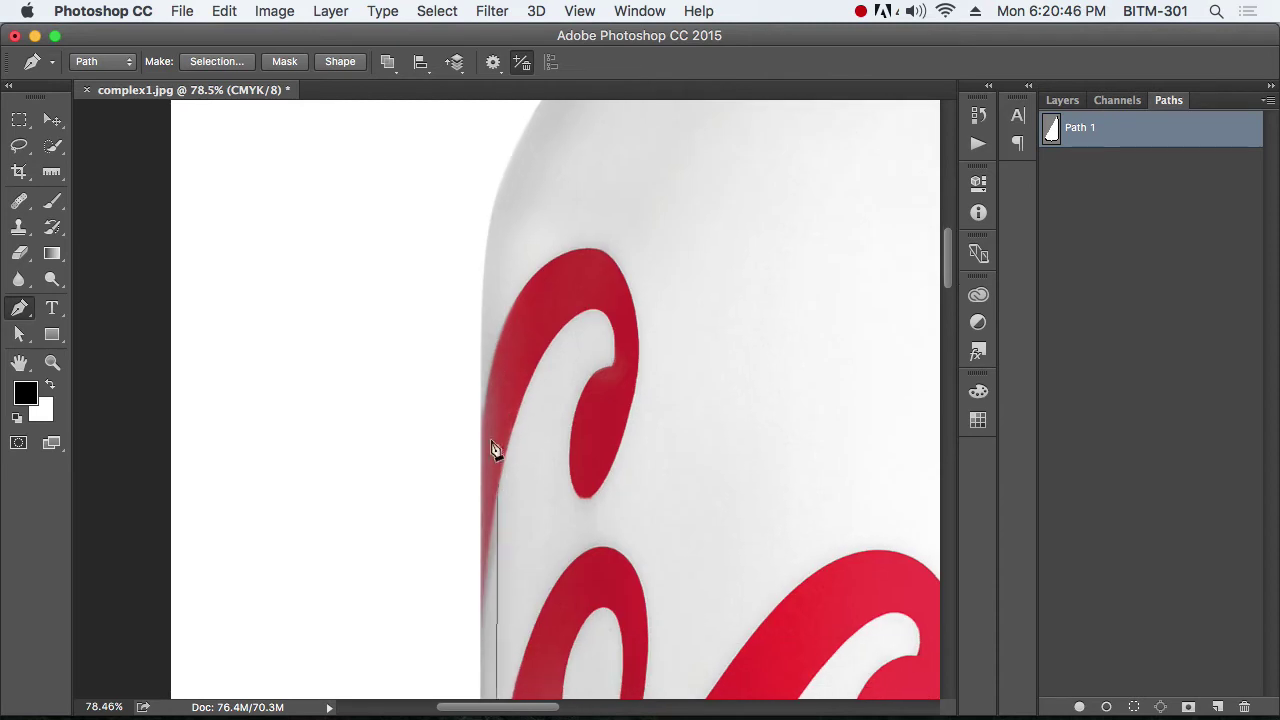
scroll(474, 414, up, 5)
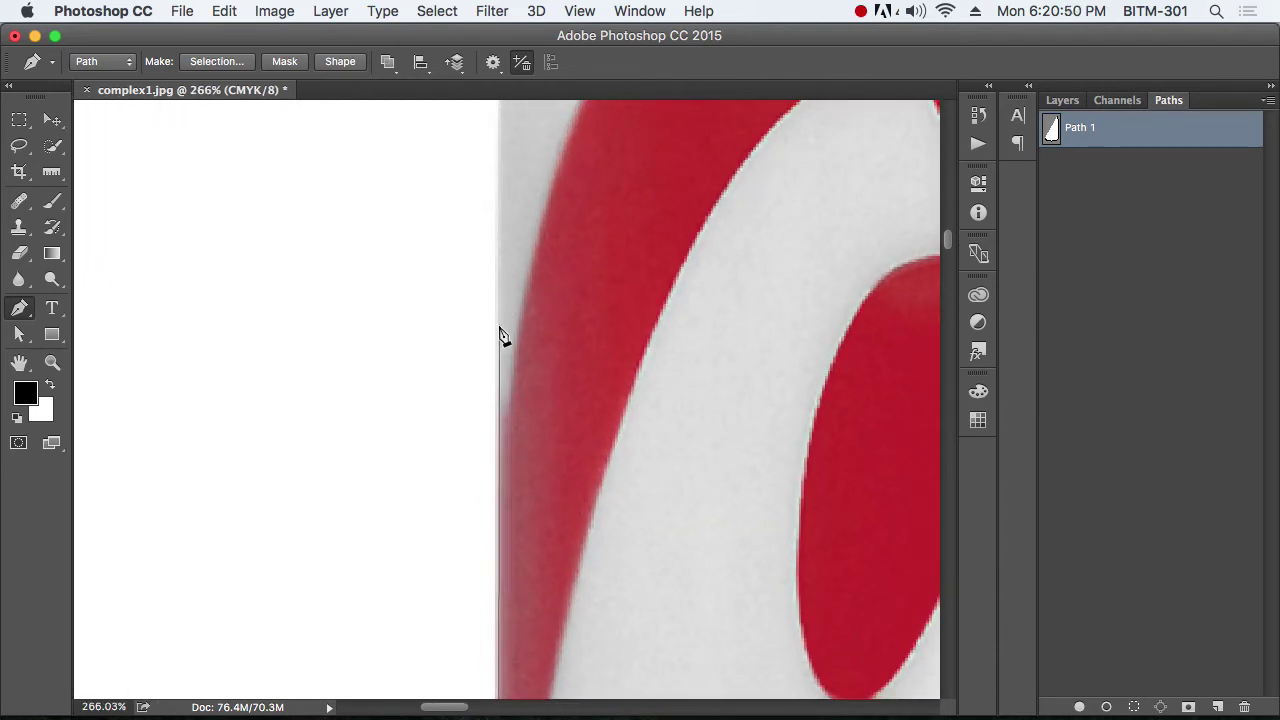
click(498, 405)
Place a curved anchor on the can's left shoulder above the logo and extend its lower handle to fit the edge
alt+click(586, 294)
alt+click(586, 294)
alt+click(586, 294)
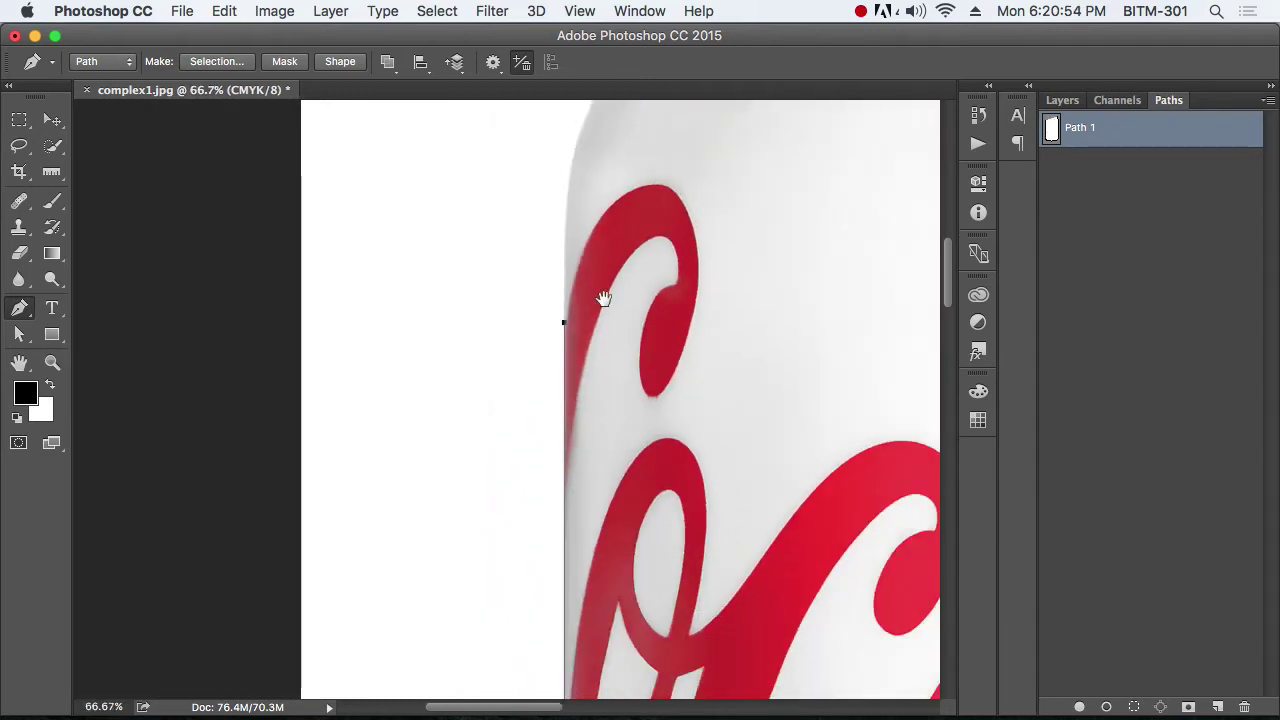
drag(603, 297, 480, 457)
scroll(520, 390, up, 3)
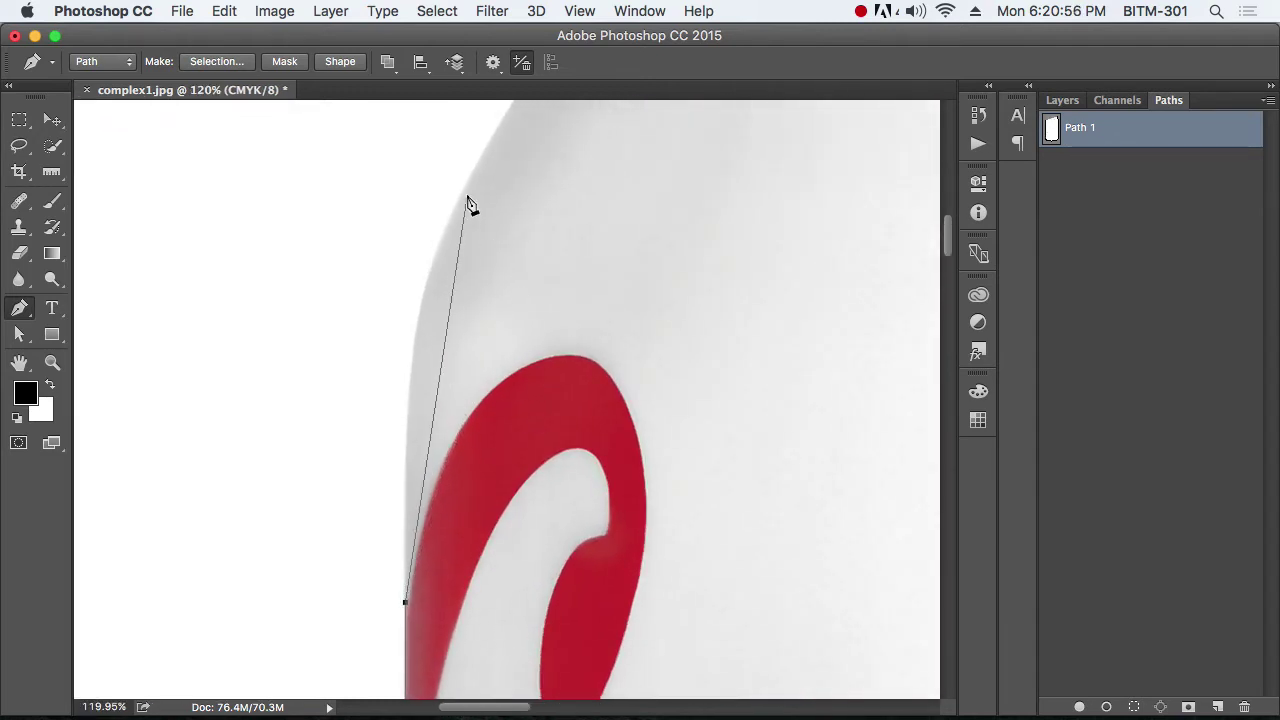
drag(466, 183, 490, 166)
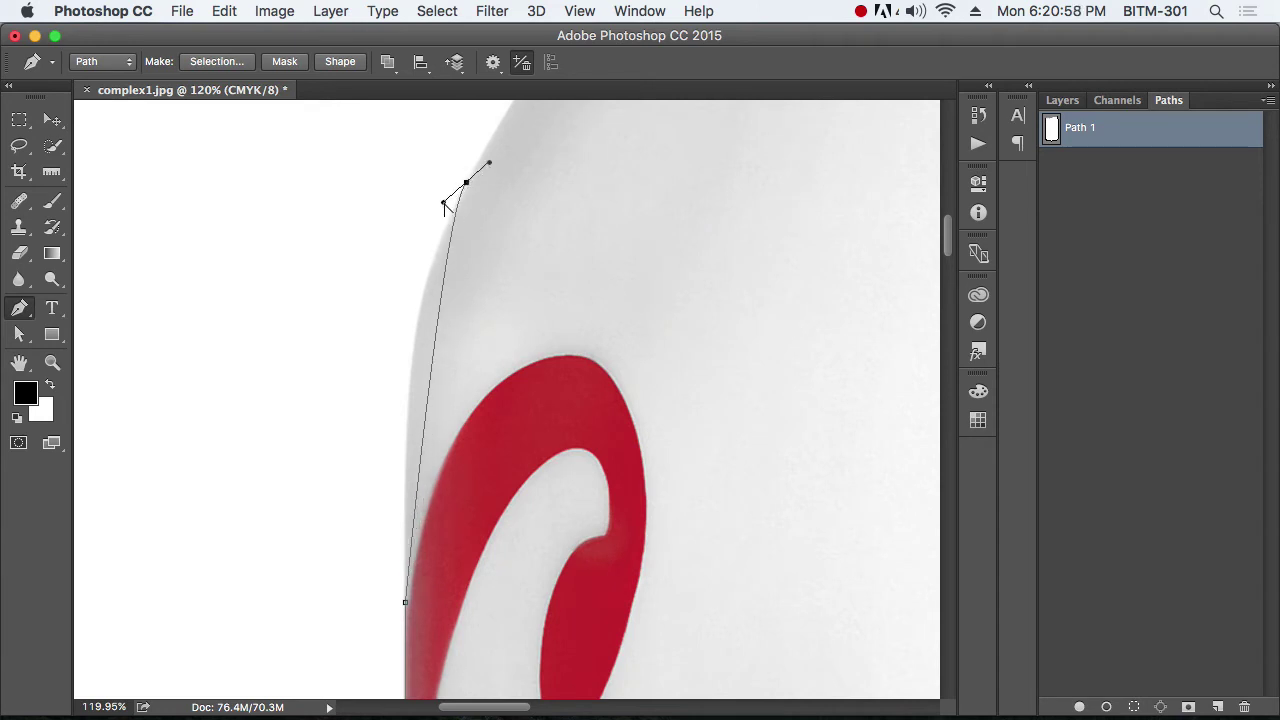
drag(444, 204, 389, 299)
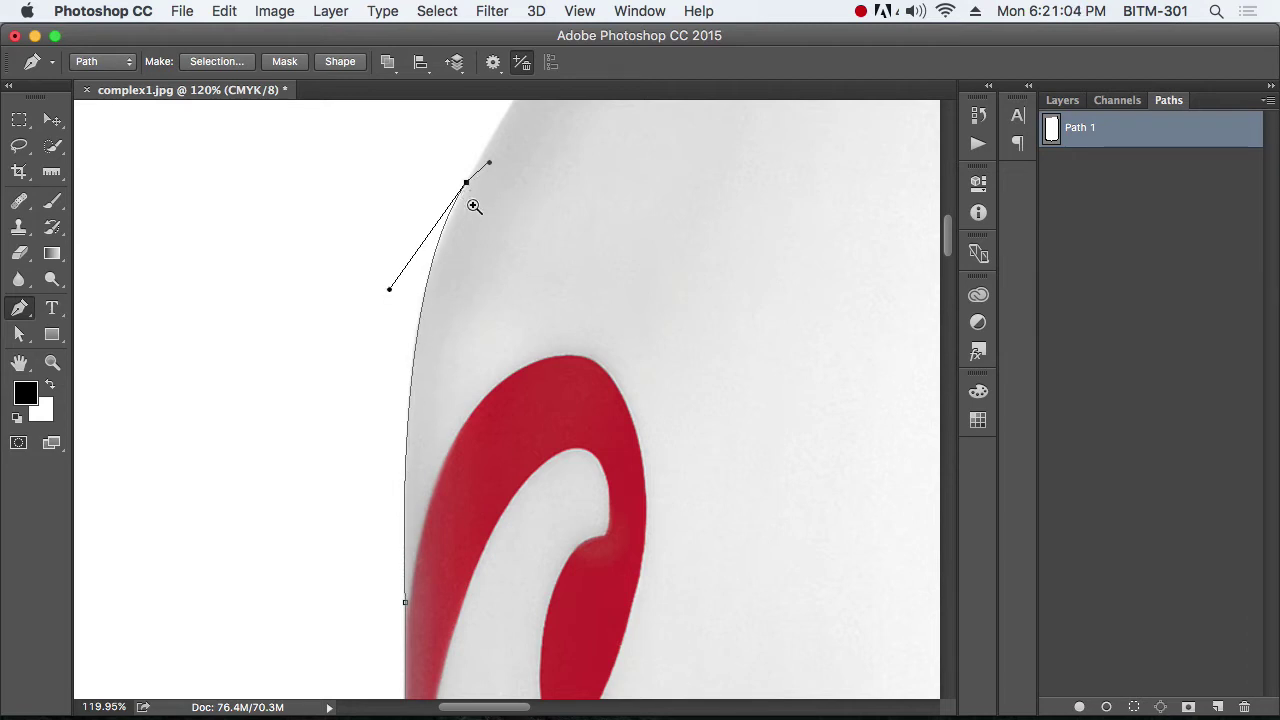
Align the shoulder anchor's upper handle with the can's sloping edge
drag(467, 195, 613, 345)
drag(511, 226, 549, 480)
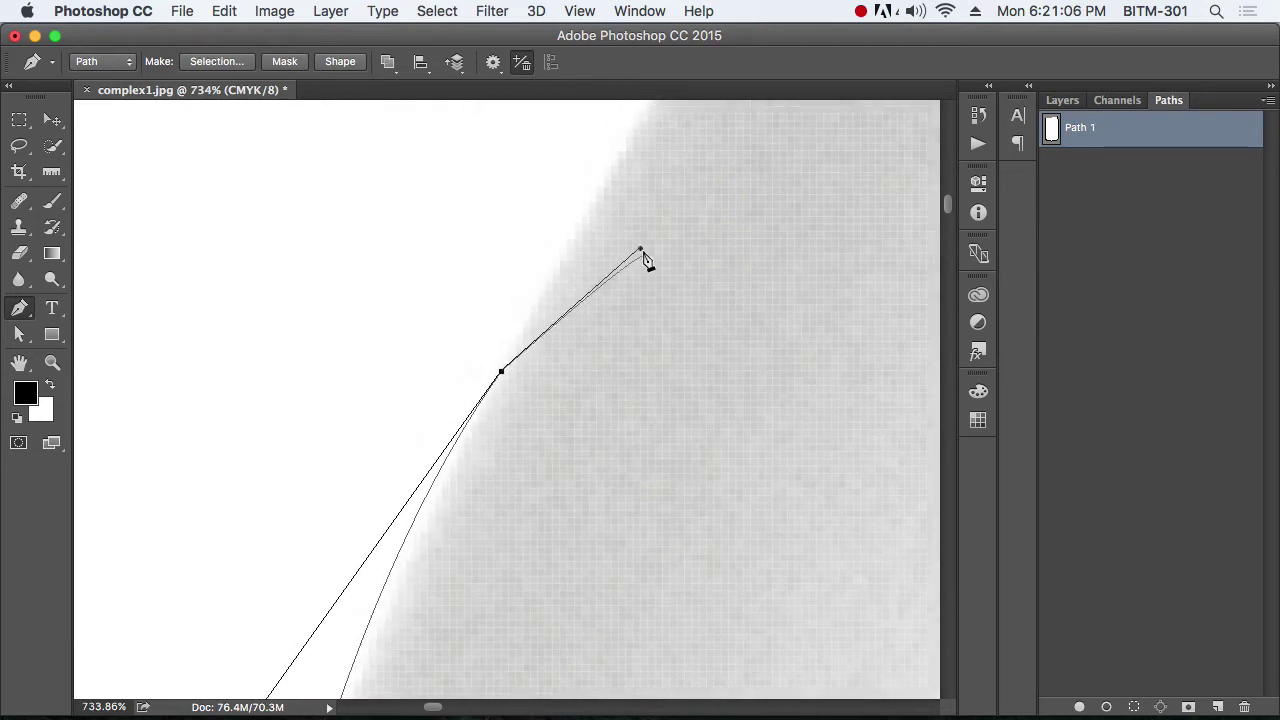
drag(641, 248, 617, 166)
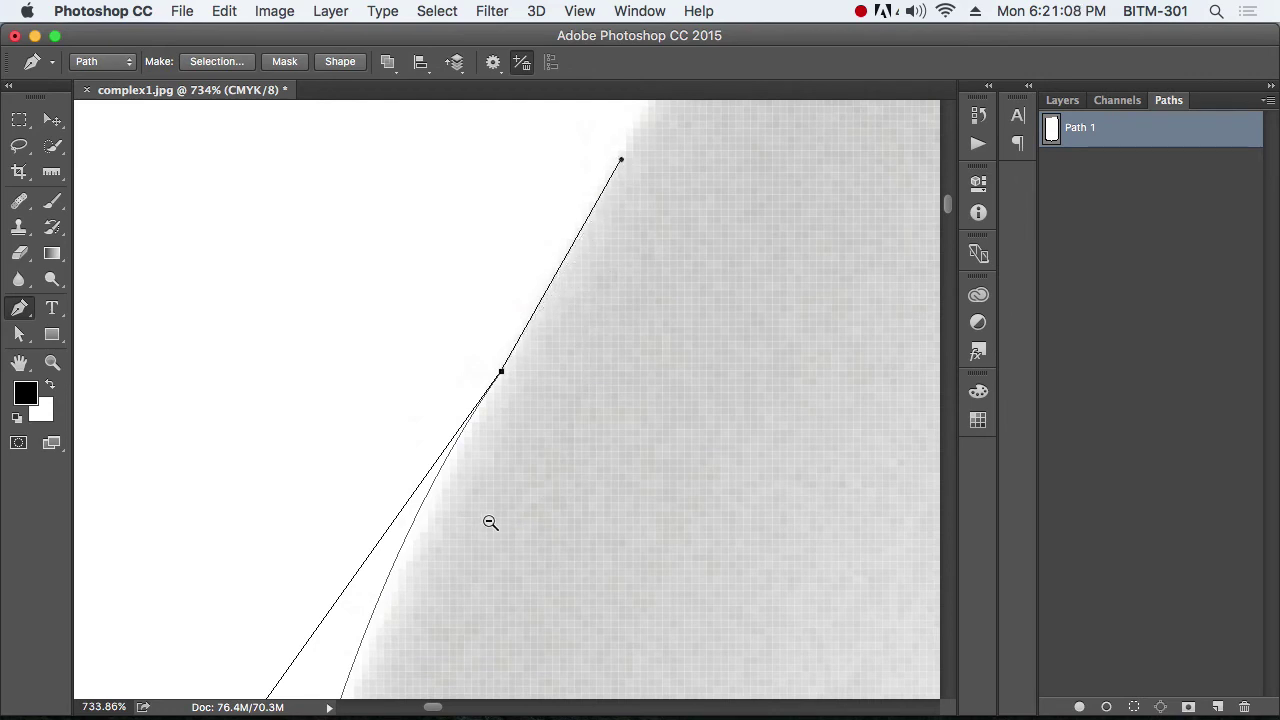
Move the shoulder anchor down along the can's edge and refit its lower handle to the curve above the logo
alt+click(522, 520)
drag(529, 537, 555, 438)
scroll(564, 429, down, 3)
alt+super+click(529, 431)
scroll(597, 434, up, 3)
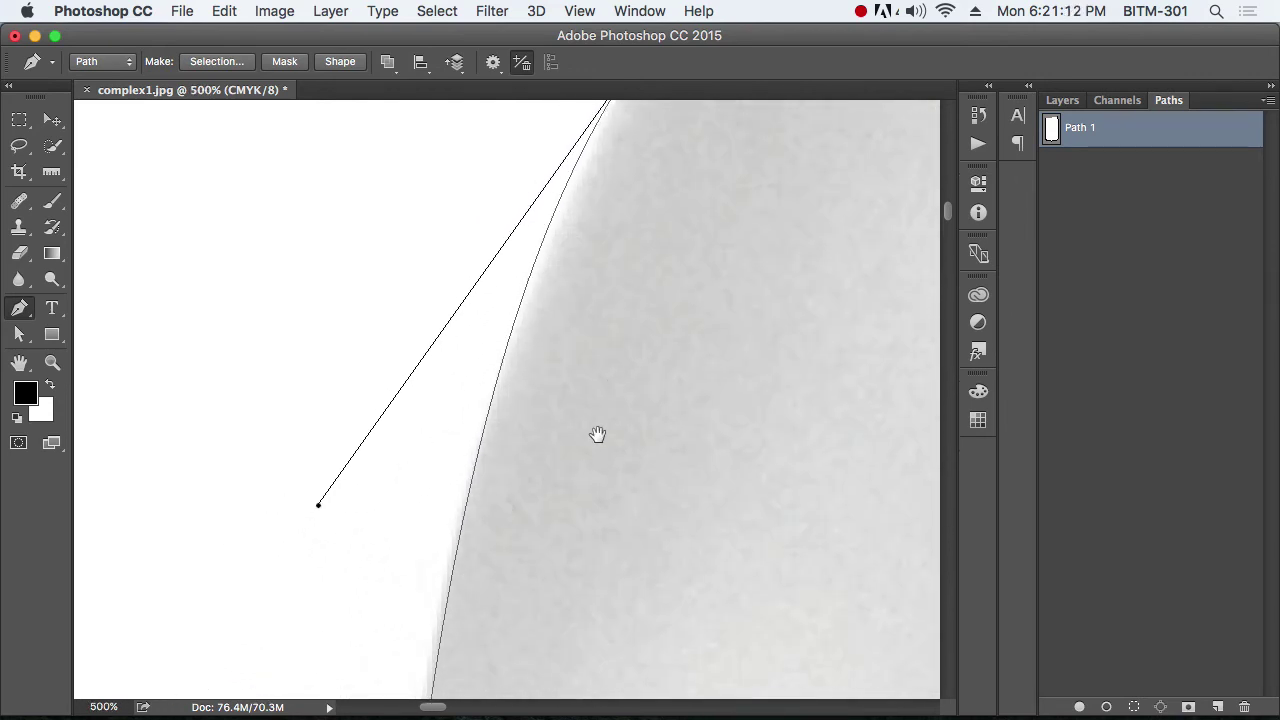
scroll(594, 421, down, 2)
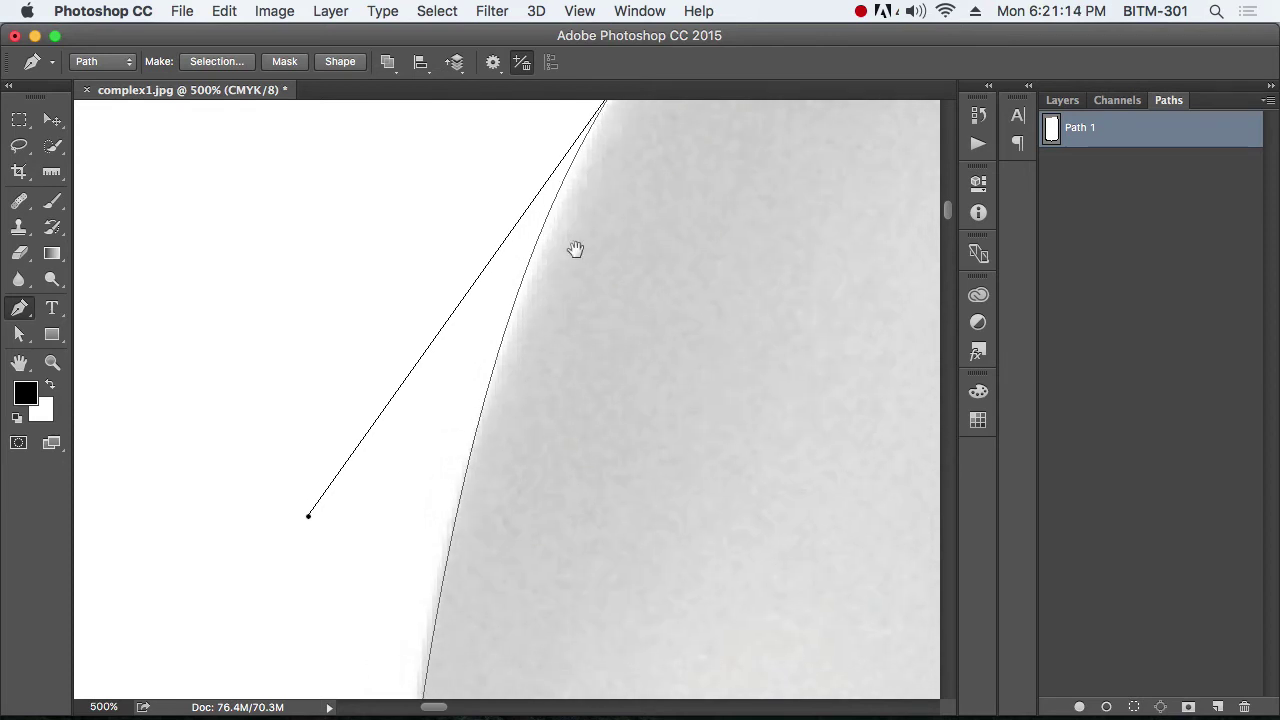
alt+super+click(627, 298)
alt+super+click(627, 299)
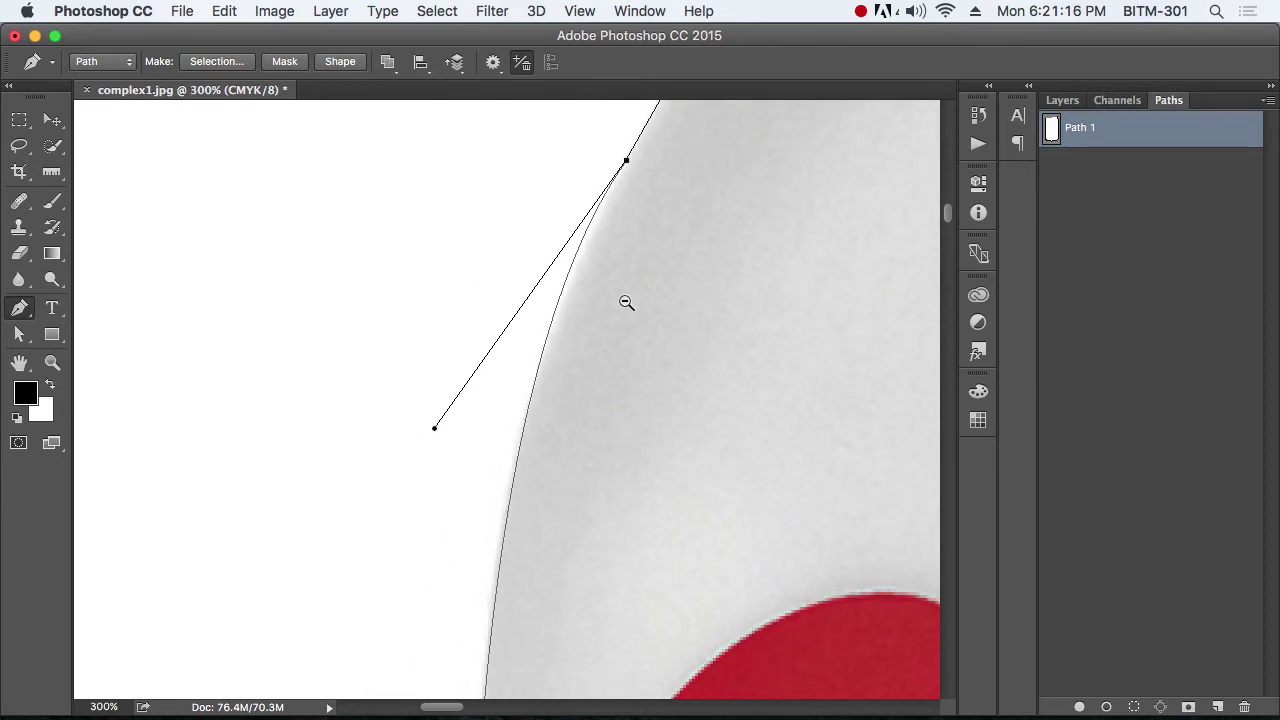
alt+super+click(626, 302)
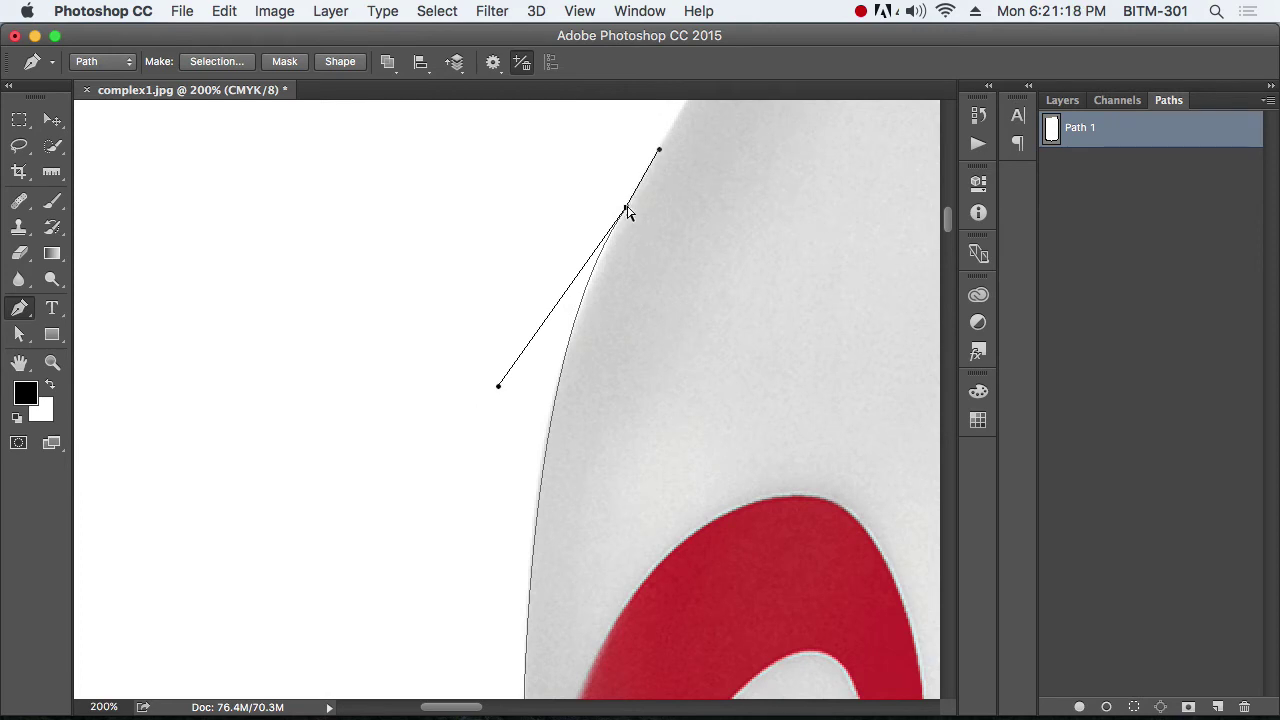
drag(627, 210, 566, 358)
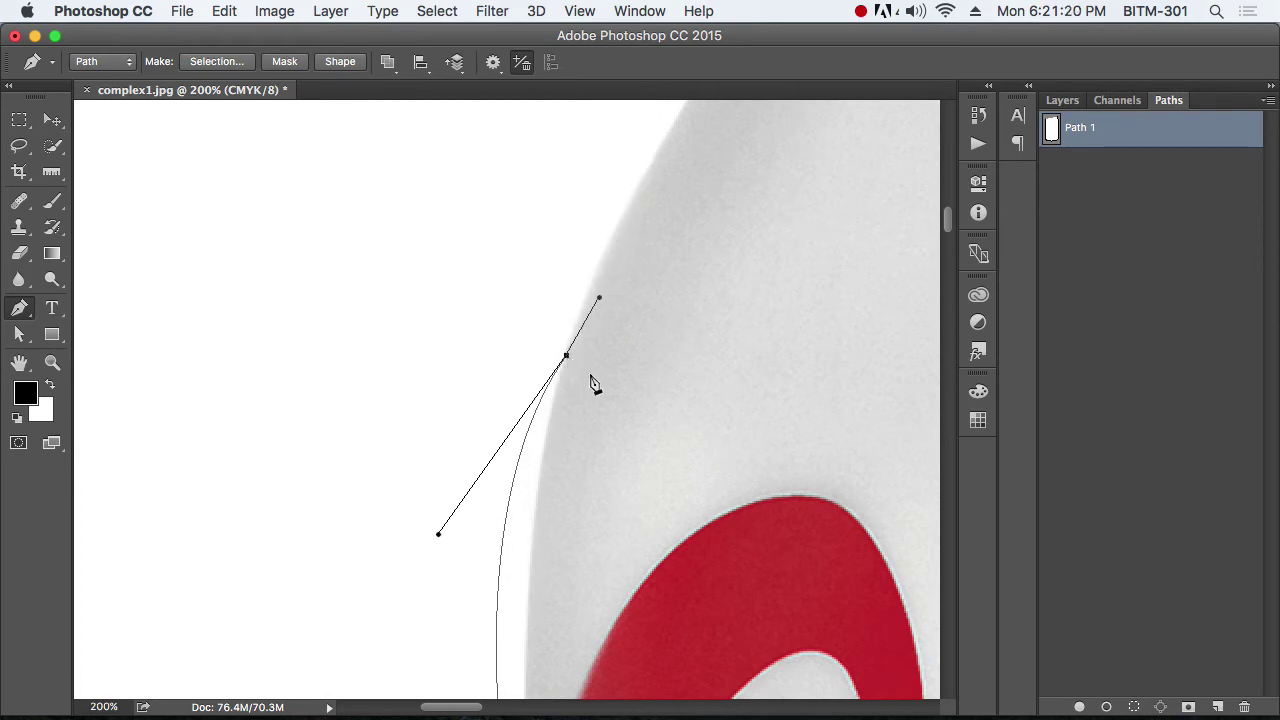
drag(633, 512, 649, 248)
drag(454, 275, 531, 240)
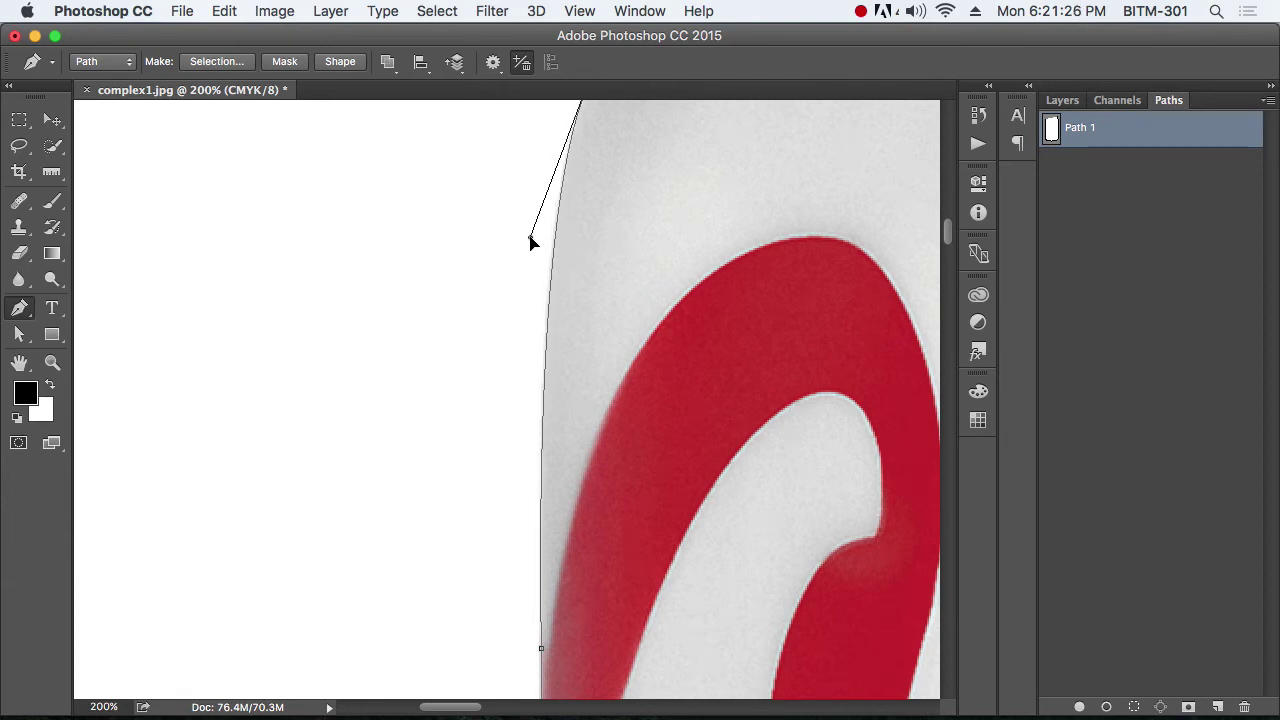
Realign the moved shoulder anchor's upper handle with the can's edge
drag(681, 356, 643, 657)
drag(639, 331, 668, 433)
scroll(661, 433, up, 3)
drag(566, 408, 535, 380)
drag(674, 263, 594, 280)
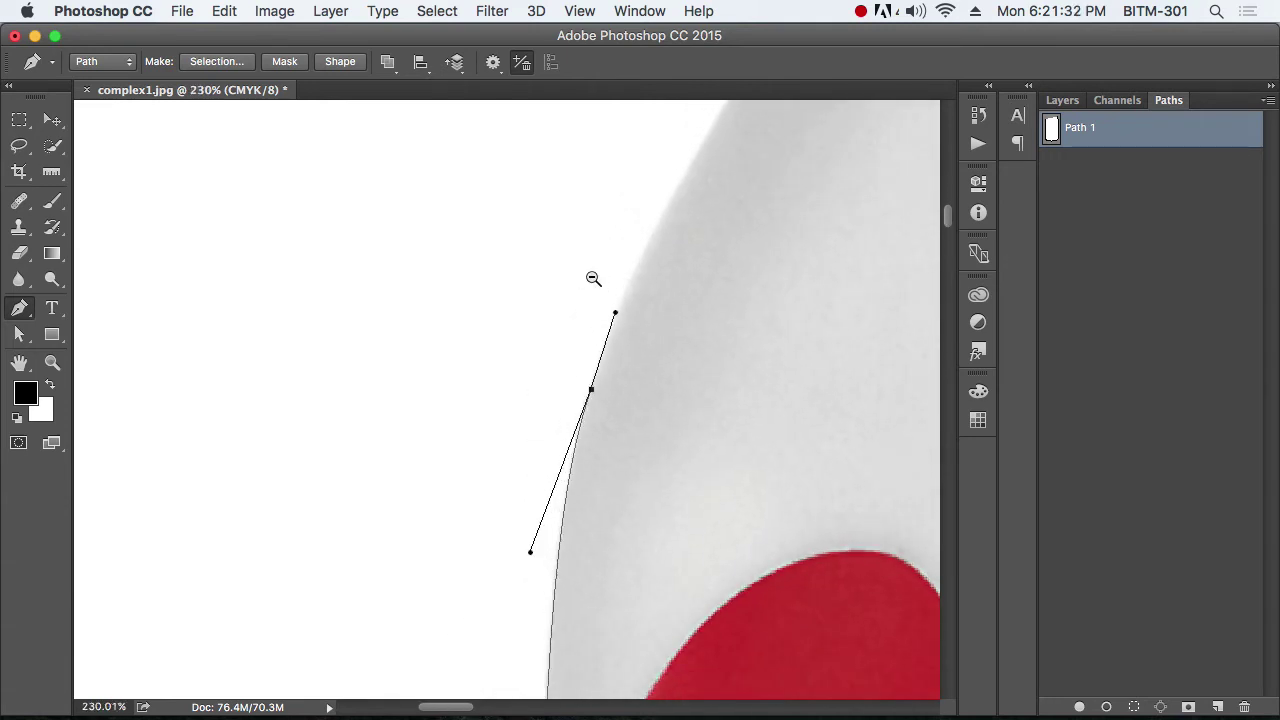
Place a curved anchor on the upper left slope below the neck and extend its lower handle to fit the edge
drag(706, 343, 675, 565)
drag(731, 360, 689, 389)
scroll(690, 389, down, 2)
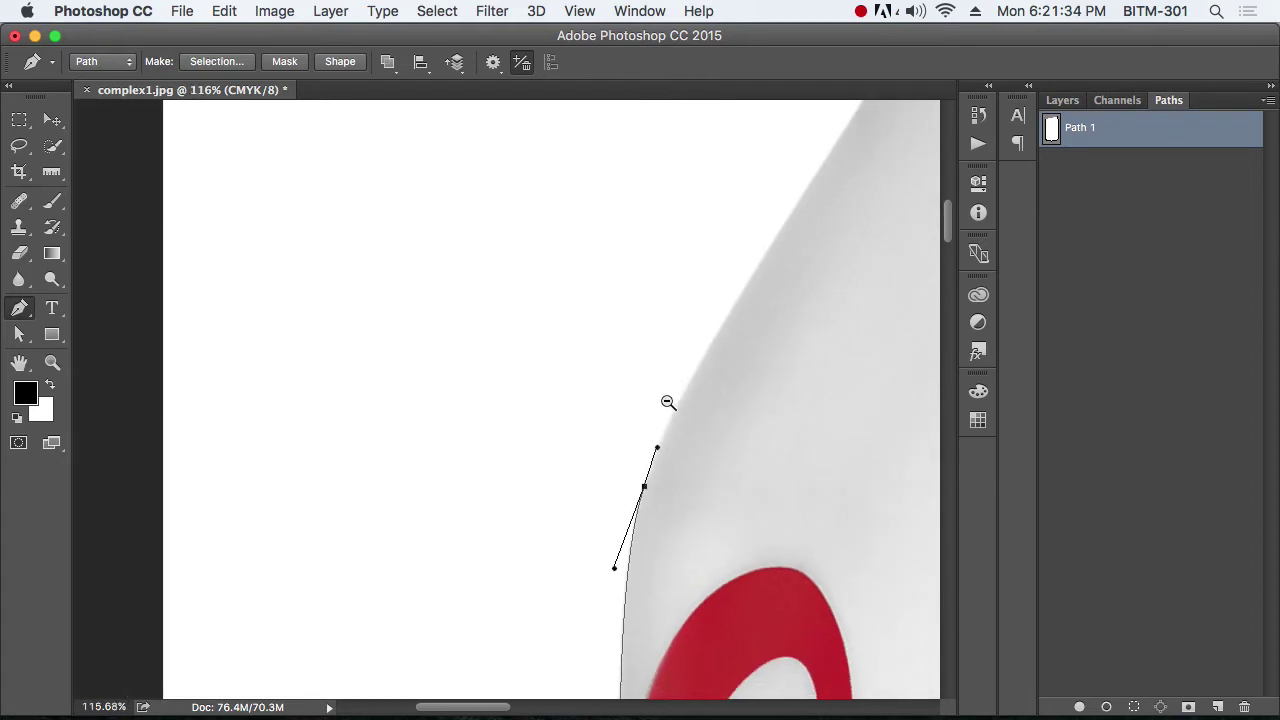
scroll(656, 458, up, 2)
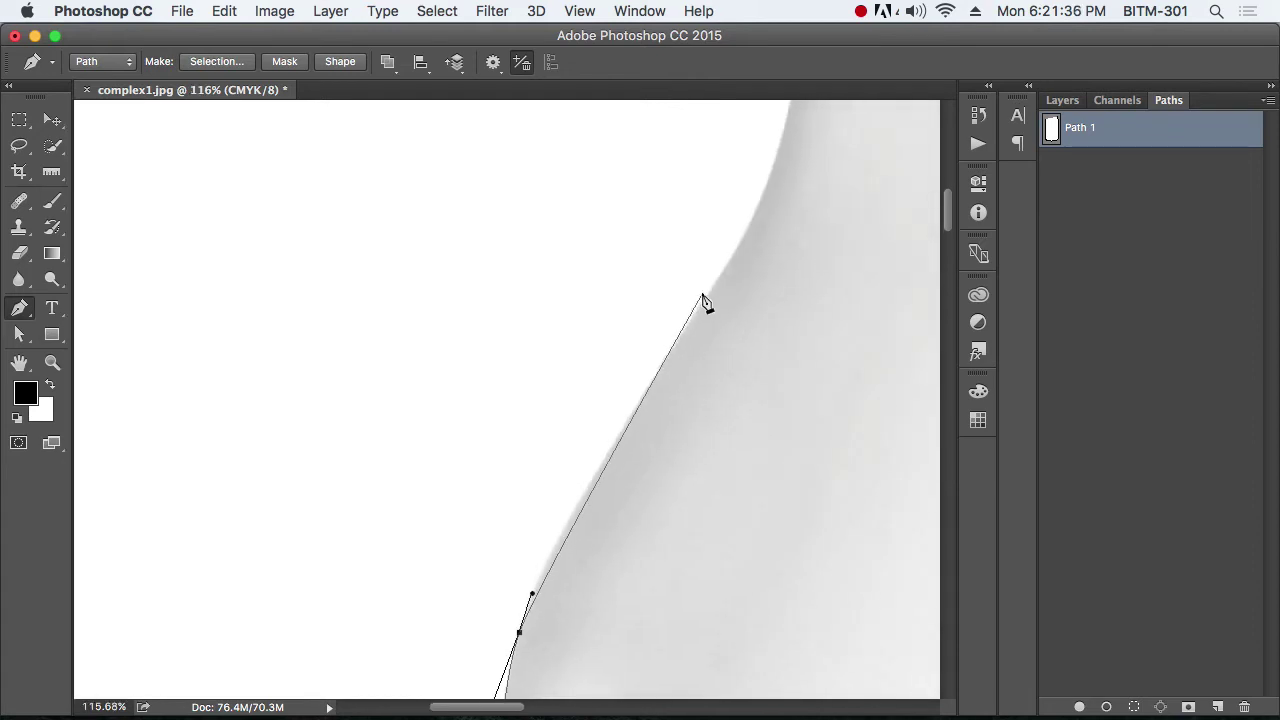
drag(717, 283, 743, 252)
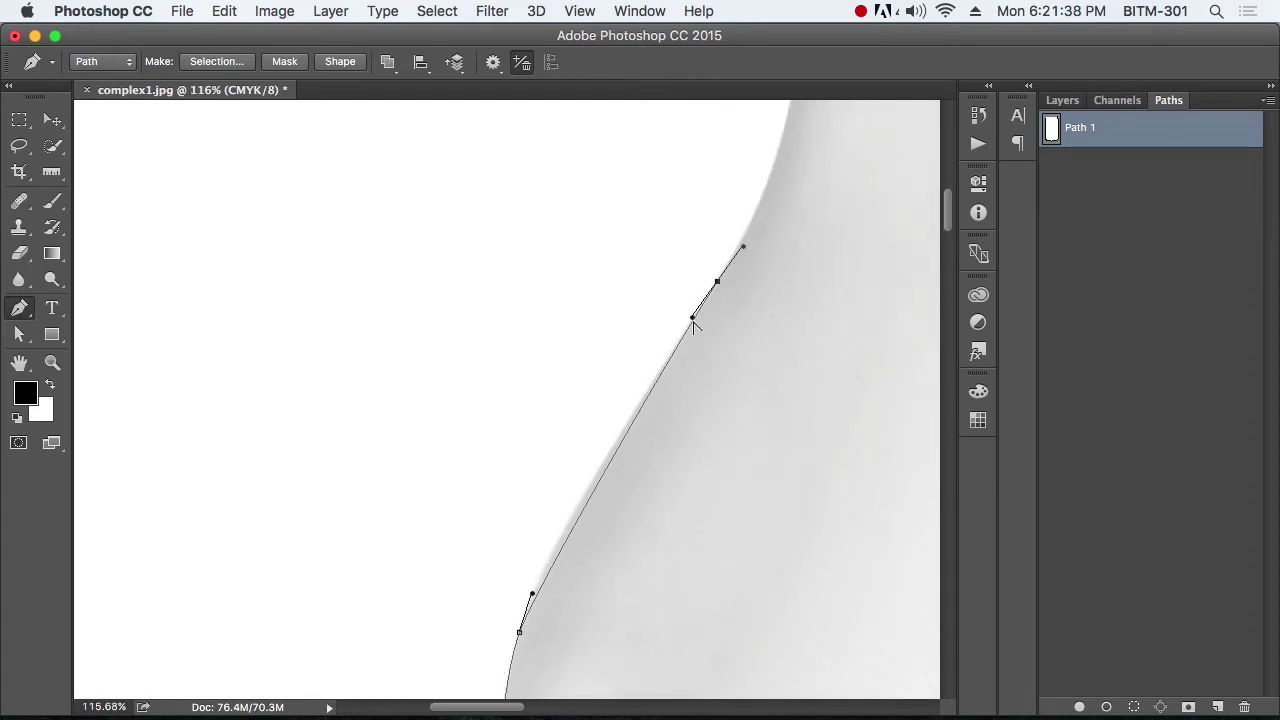
click(561, 516)
Lengthen the shoulder anchor's upper handle slightly and nudge the upper slope anchor's lower handle so the segment follows the edge
drag(603, 591, 683, 411)
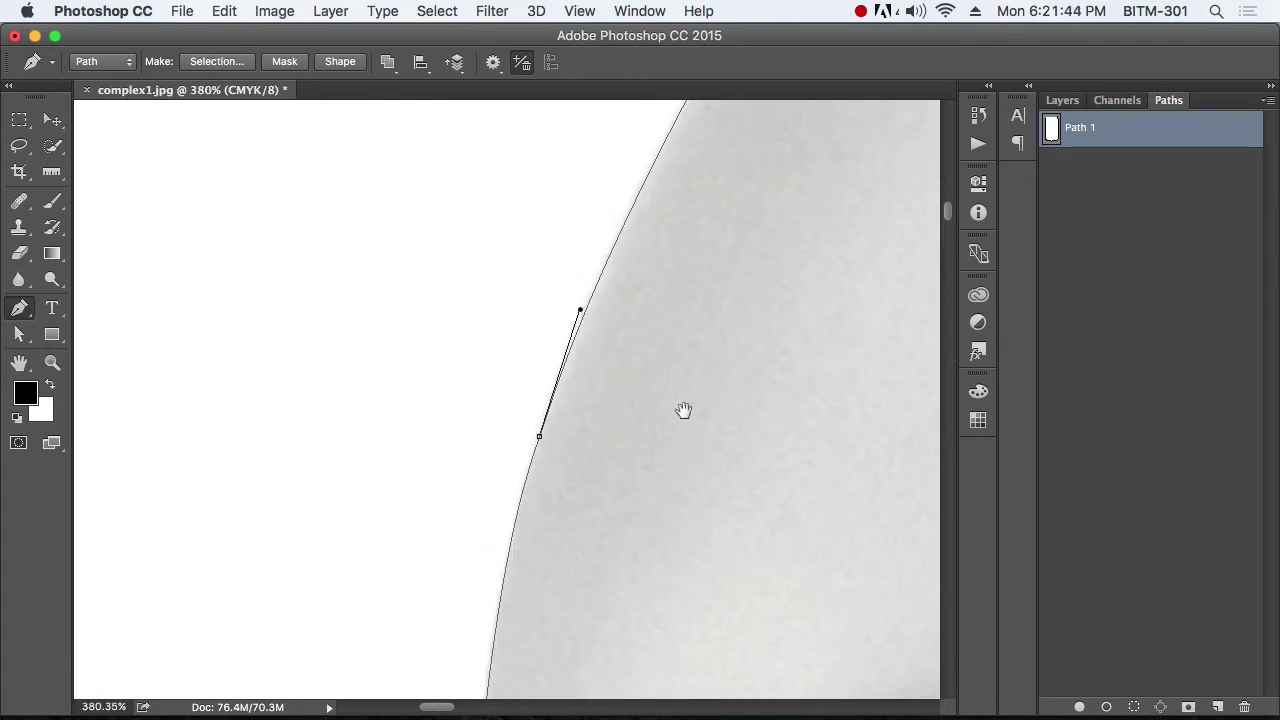
drag(667, 338, 652, 477)
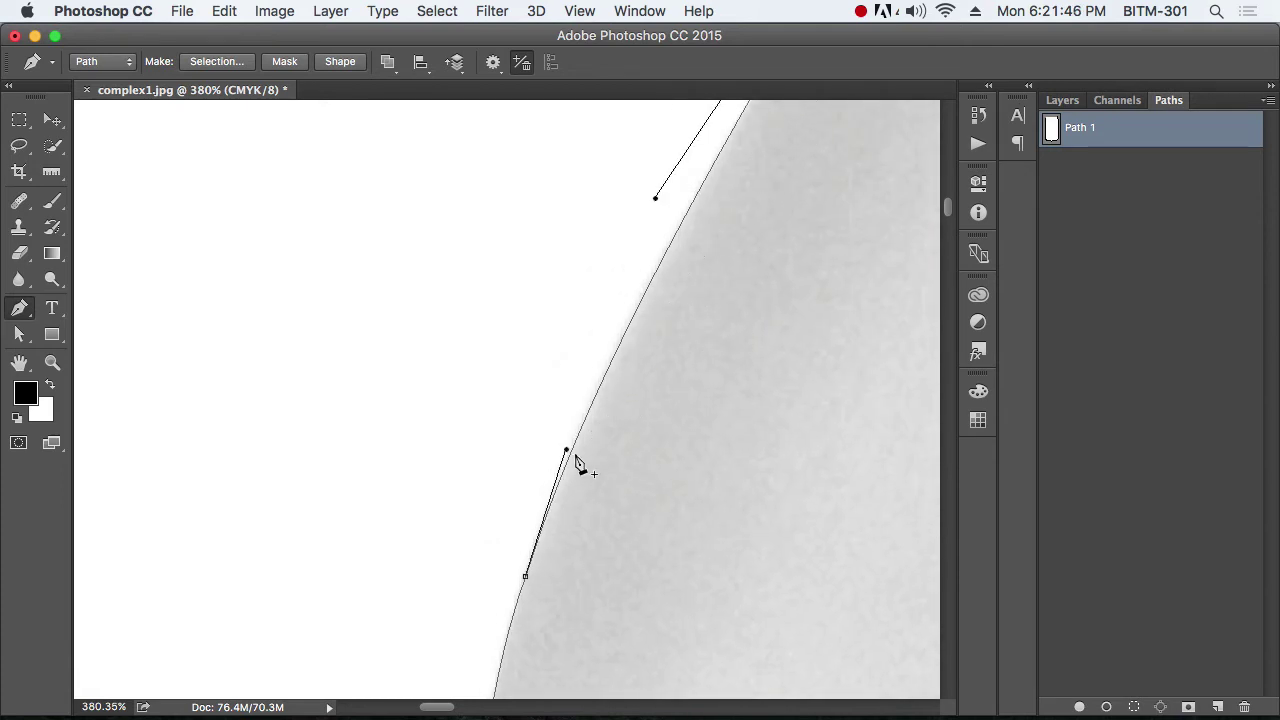
drag(566, 452, 571, 435)
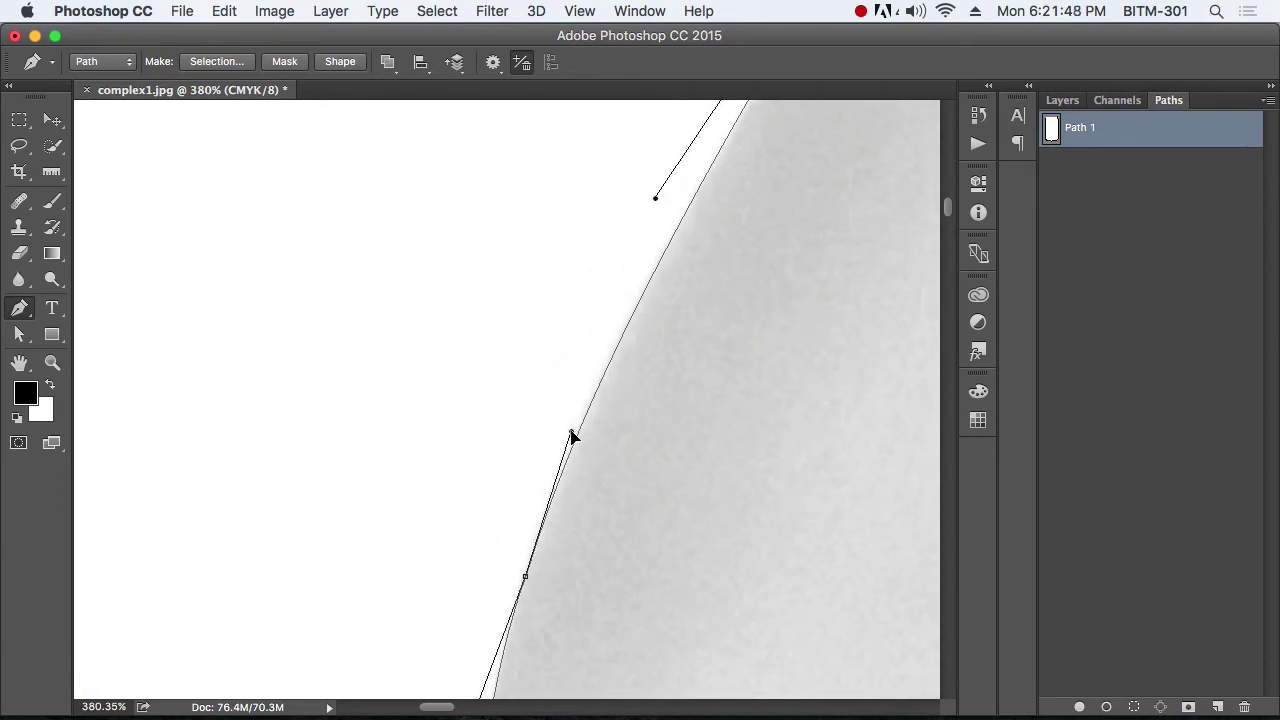
scroll(577, 440, up, 5)
scroll(577, 440, right, 2)
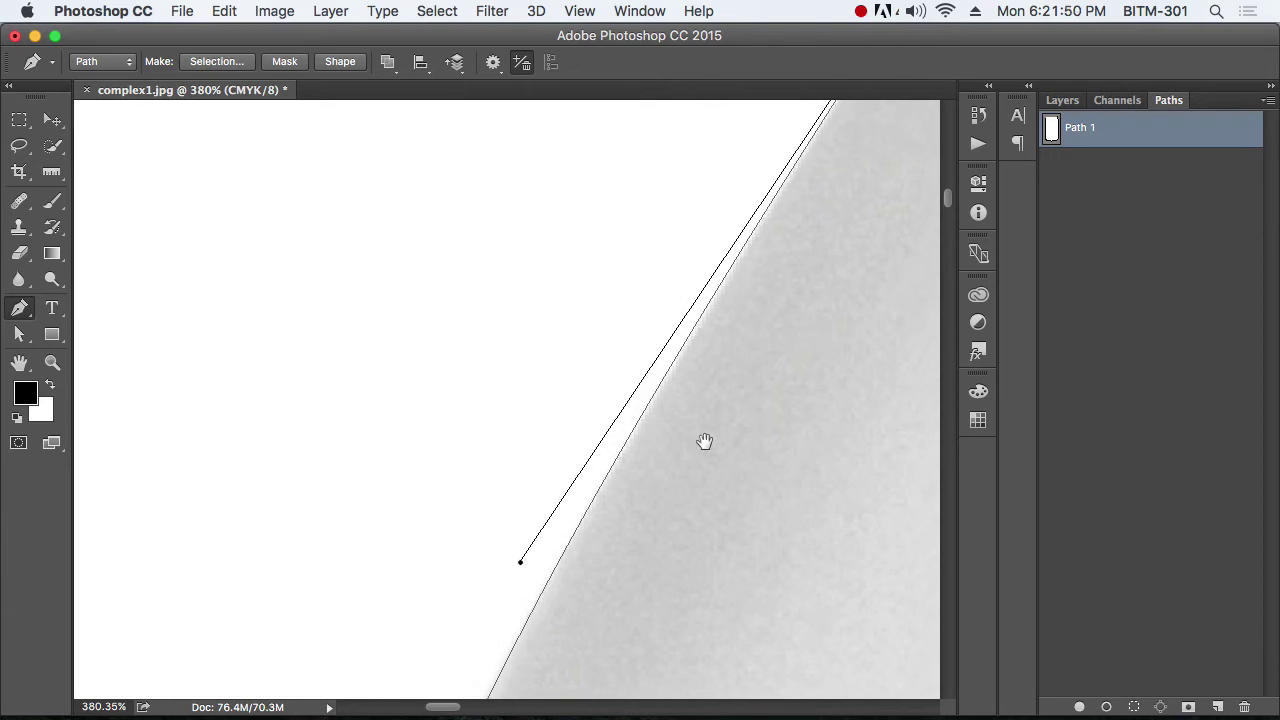
drag(520, 564, 534, 568)
Place a curved anchor where the left neck edge meets the rim and fit its lower handle to the neck's curve
drag(793, 344, 640, 594)
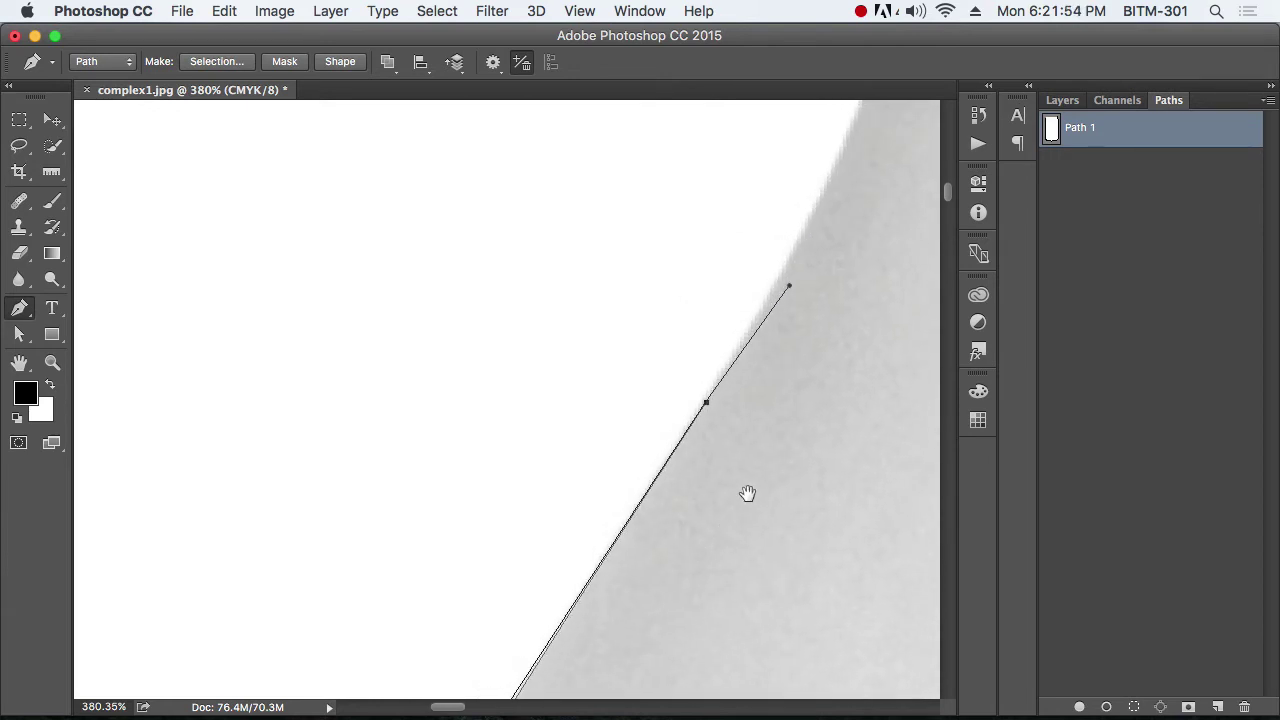
drag(763, 434, 729, 530)
drag(763, 410, 663, 437)
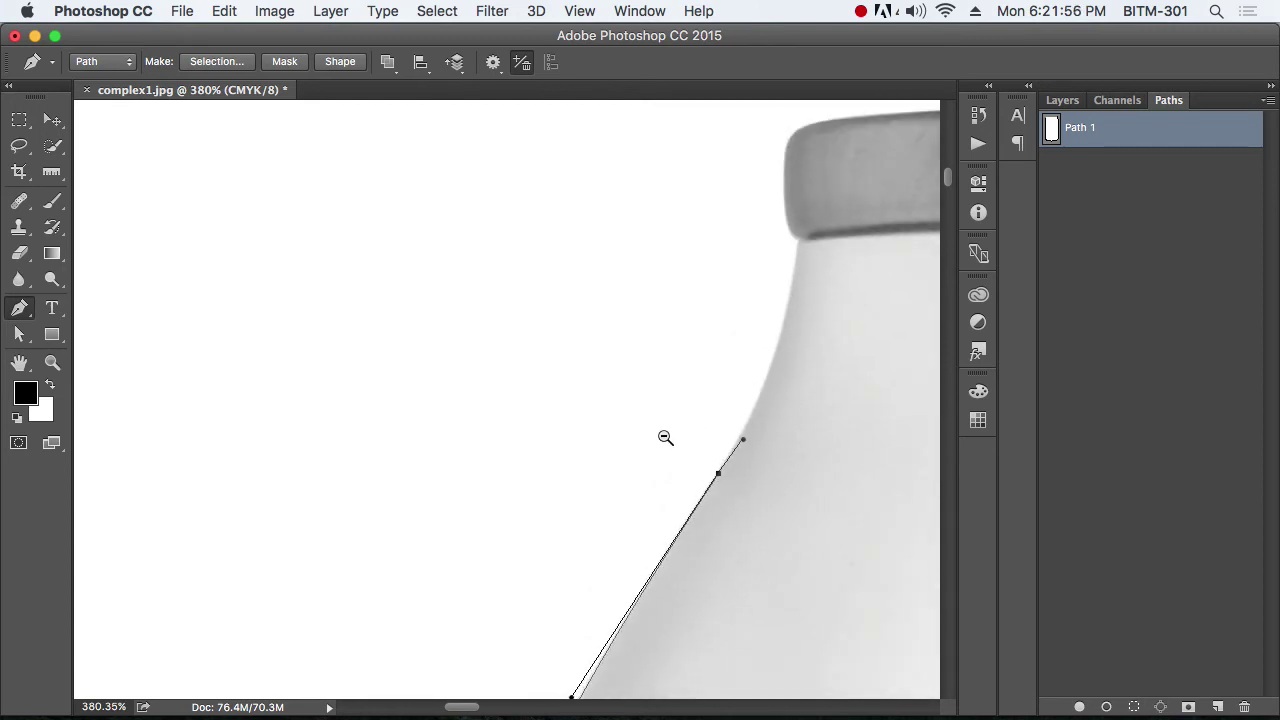
drag(803, 420, 775, 487)
drag(780, 340, 746, 374)
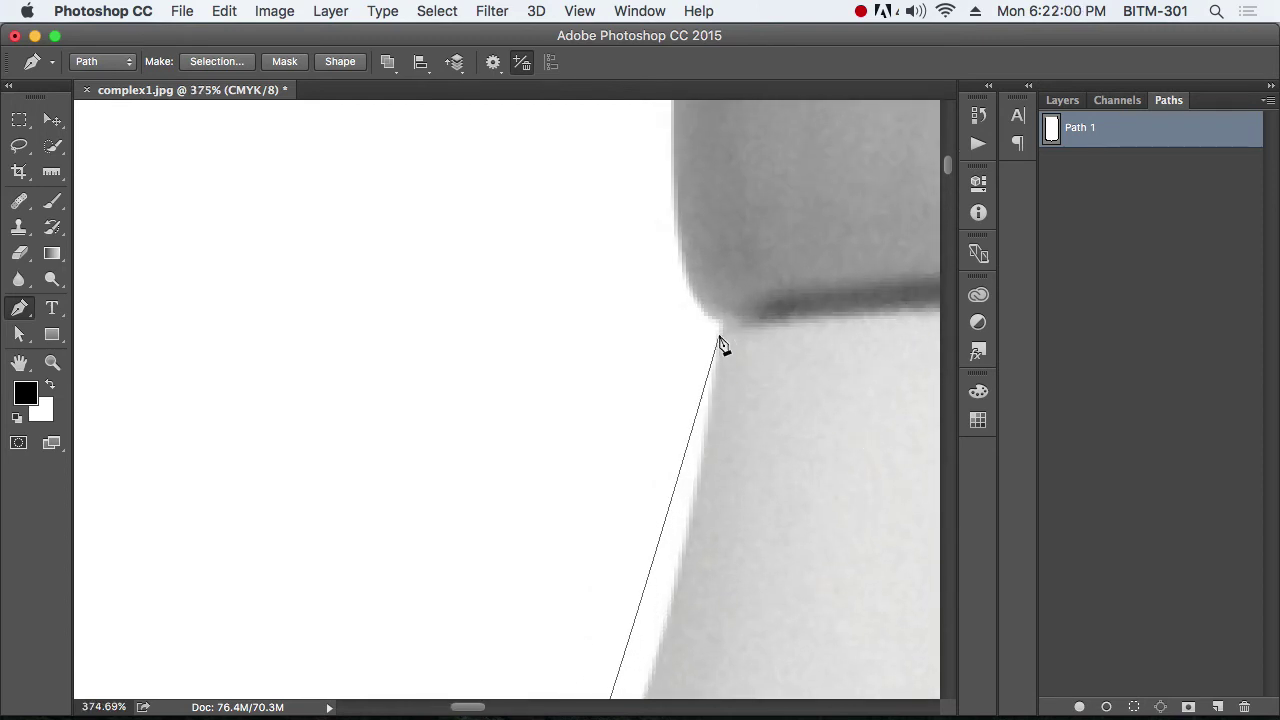
drag(718, 334, 688, 670)
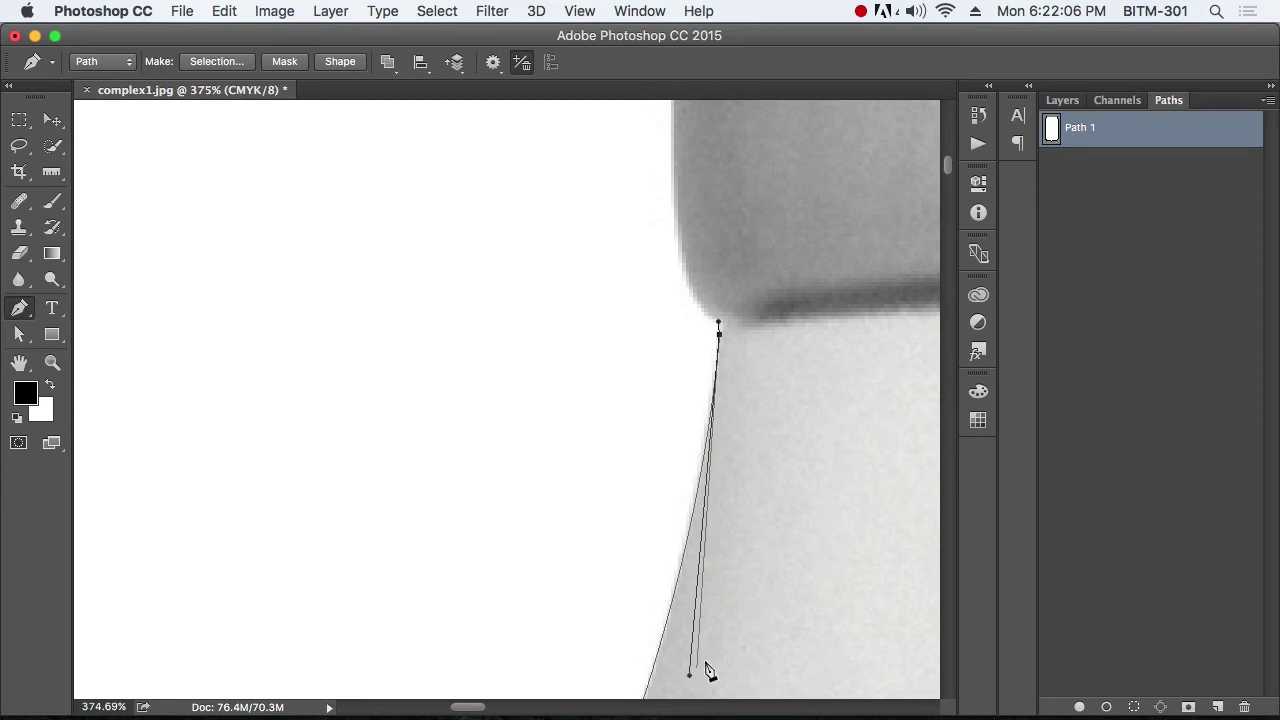
drag(763, 440, 800, 110)
alt+click(761, 336)
drag(760, 334, 742, 426)
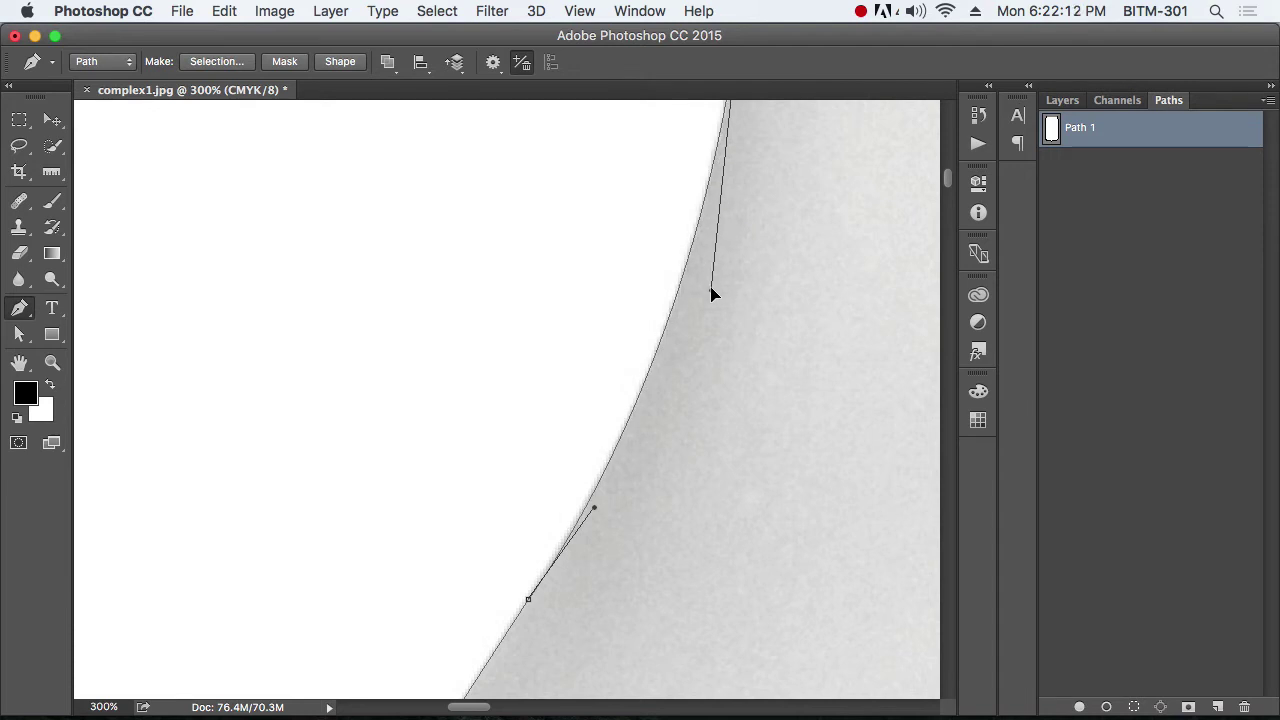
Add curved anchors at the rim's lower left corner and on its left side, then align the corner anchor's handles with the edge
drag(727, 415, 714, 469)
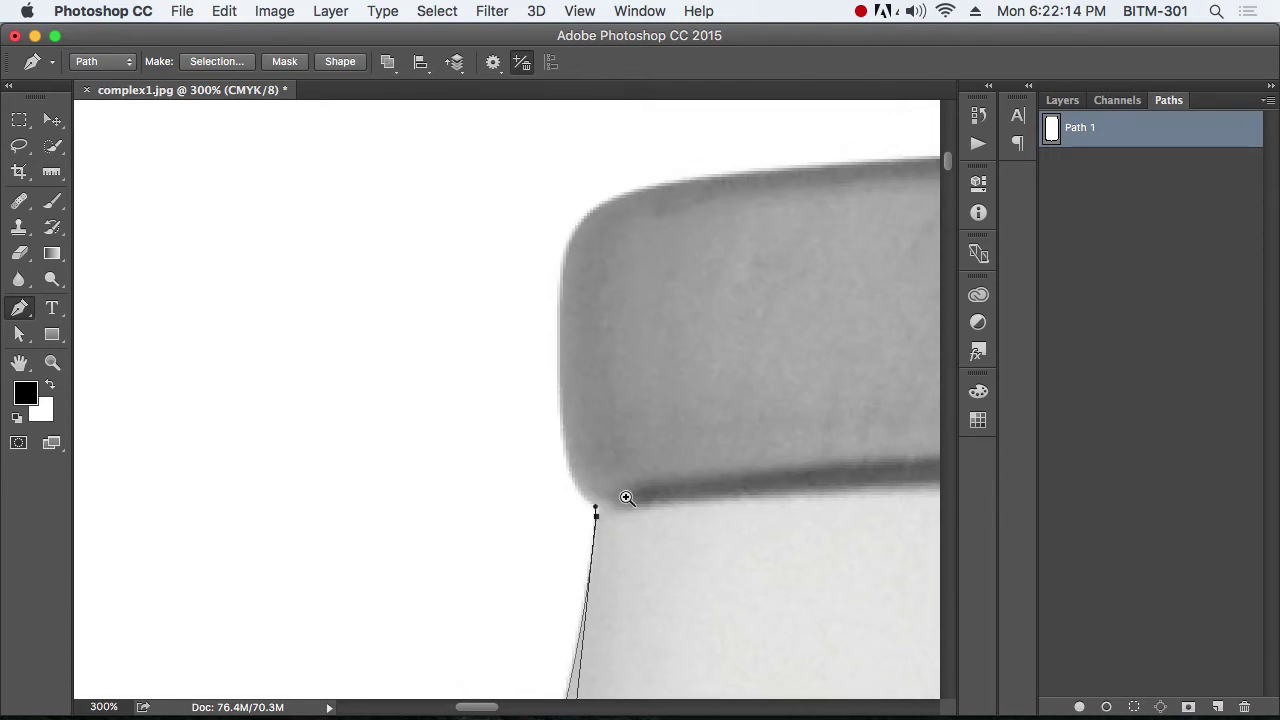
drag(626, 497, 571, 499)
alt+click(585, 500)
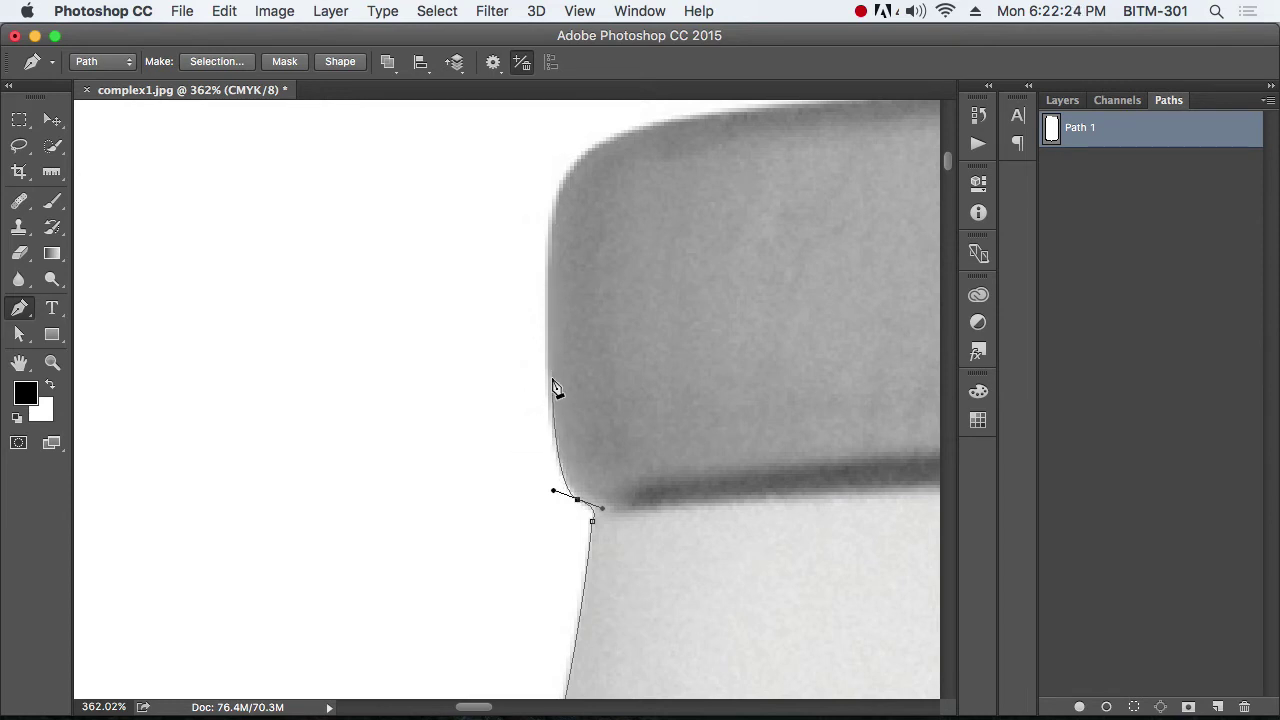
drag(546, 330, 546, 240)
scroll(569, 493, up, 5)
drag(589, 506, 533, 441)
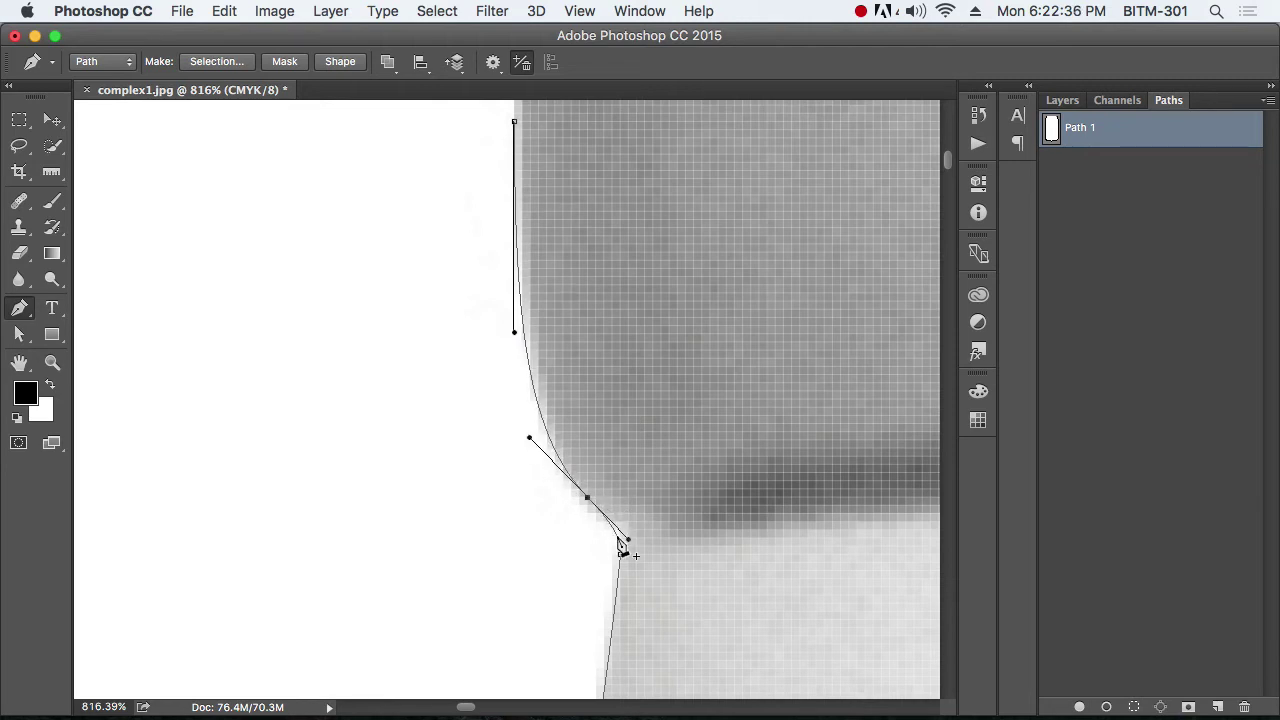
mouse_move(638, 284)
mouse_down()
mouse_move(641, 334)
mouse_move(633, 307)
mouse_up()
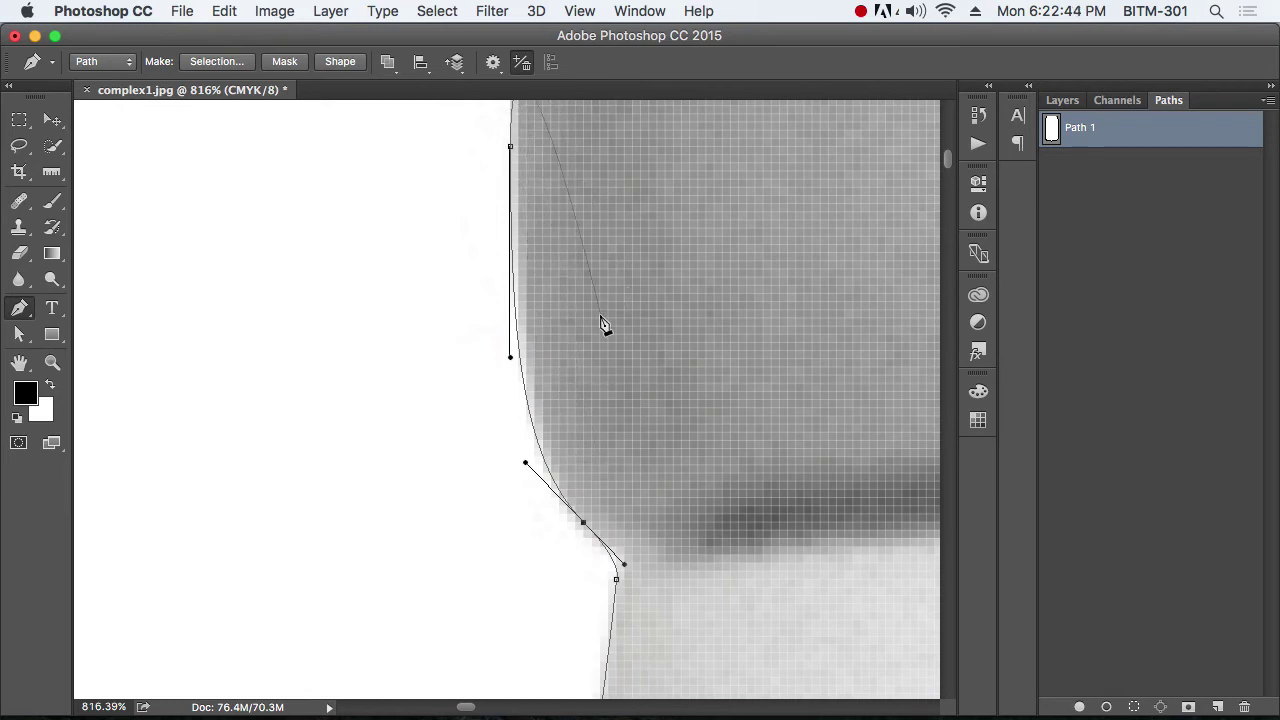
Extend the path around the rim's upper left corner with a curved anchor on the top edge and refit that anchor and its handle
drag(631, 269, 563, 455)
drag(648, 229, 602, 343)
alt+click(577, 266)
alt+click(577, 266)
alt+click(577, 266)
drag(640, 252, 523, 426)
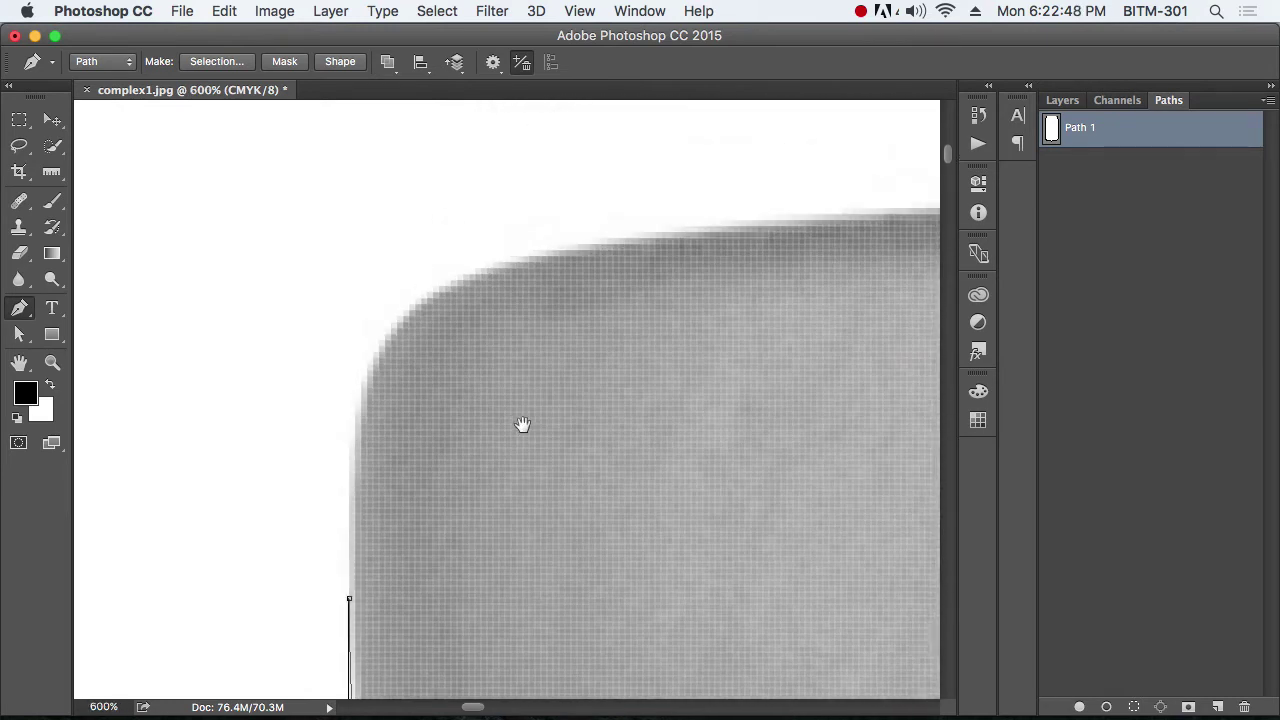
click(349, 443)
drag(517, 257, 704, 236)
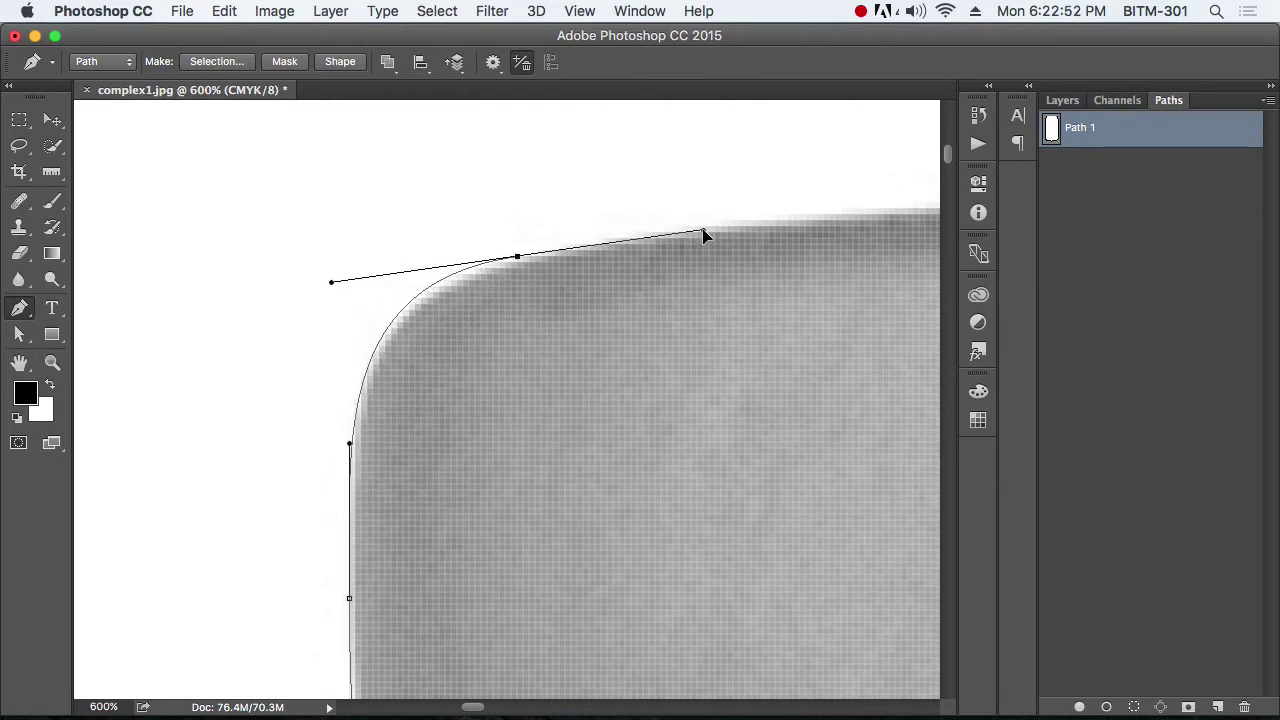
drag(517, 259, 518, 265)
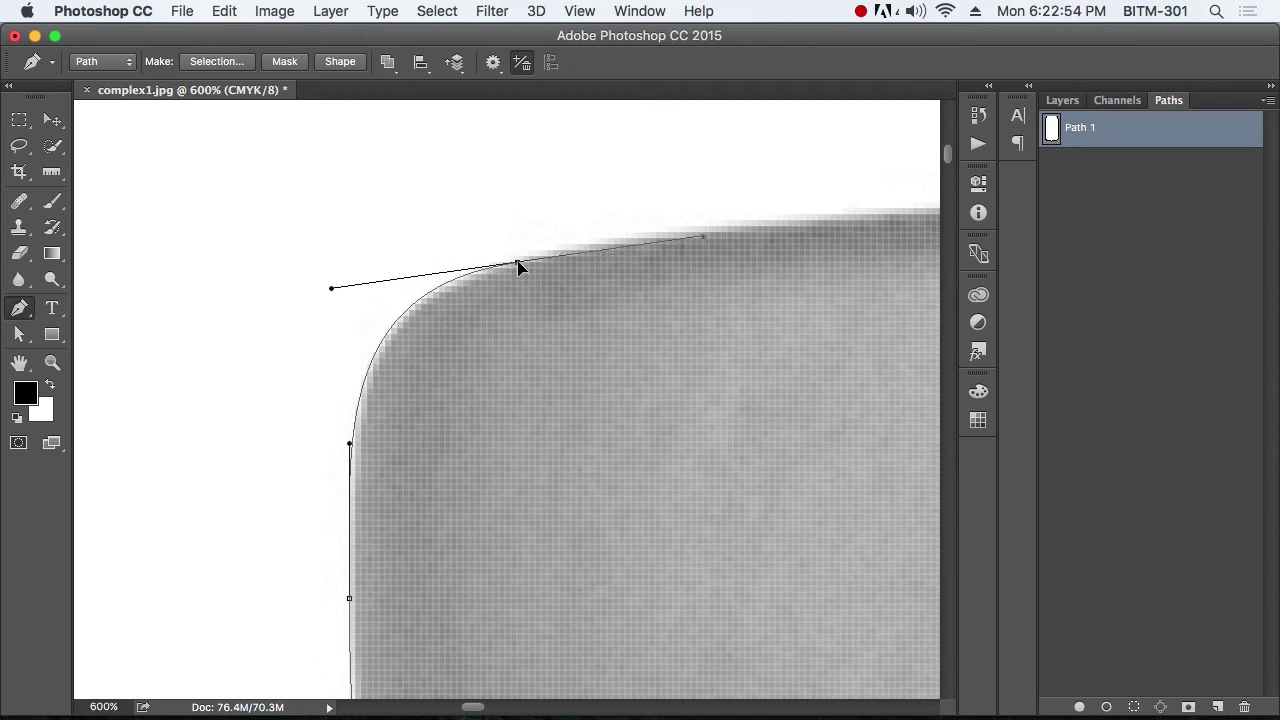
drag(332, 288, 343, 295)
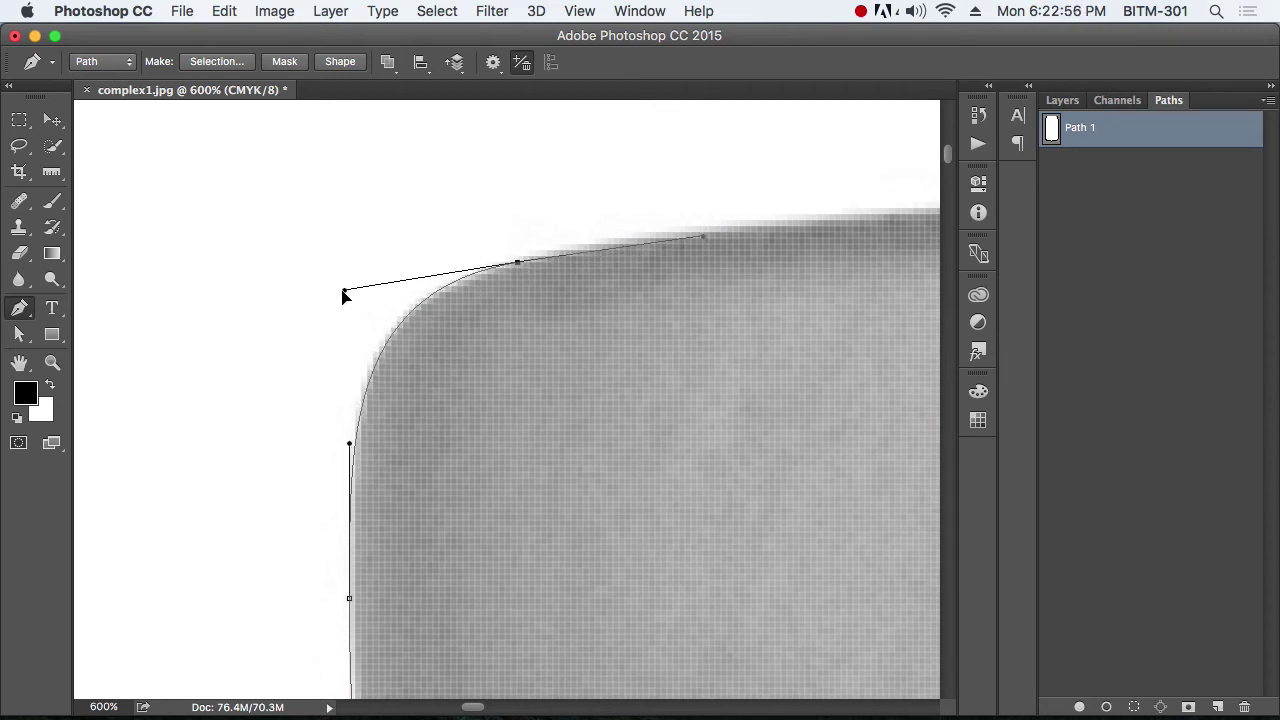
Place a curved anchor on the rim's top edge just before the upper right corner, with its handle following the edge
alt+click(792, 306)
alt+click(792, 306)
alt+click(795, 308)
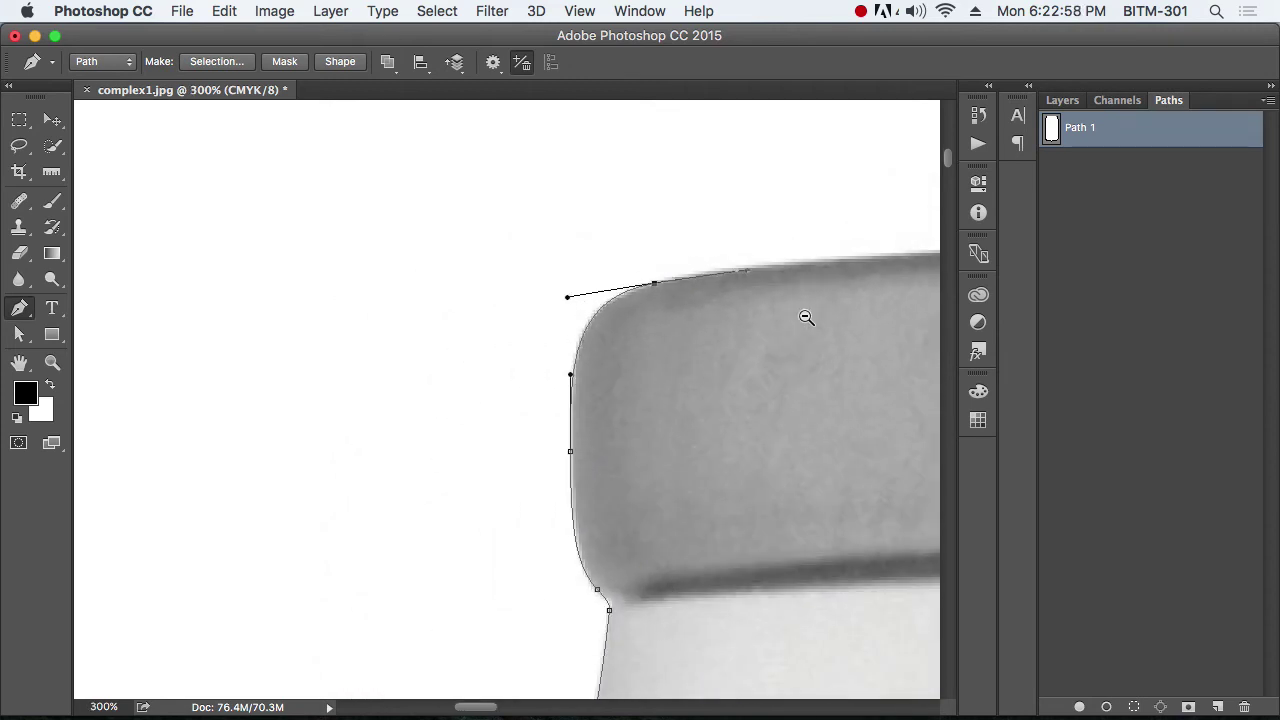
alt+click(810, 317)
drag(810, 317, 260, 328)
drag(900, 348, 600, 338)
alt+click(626, 340)
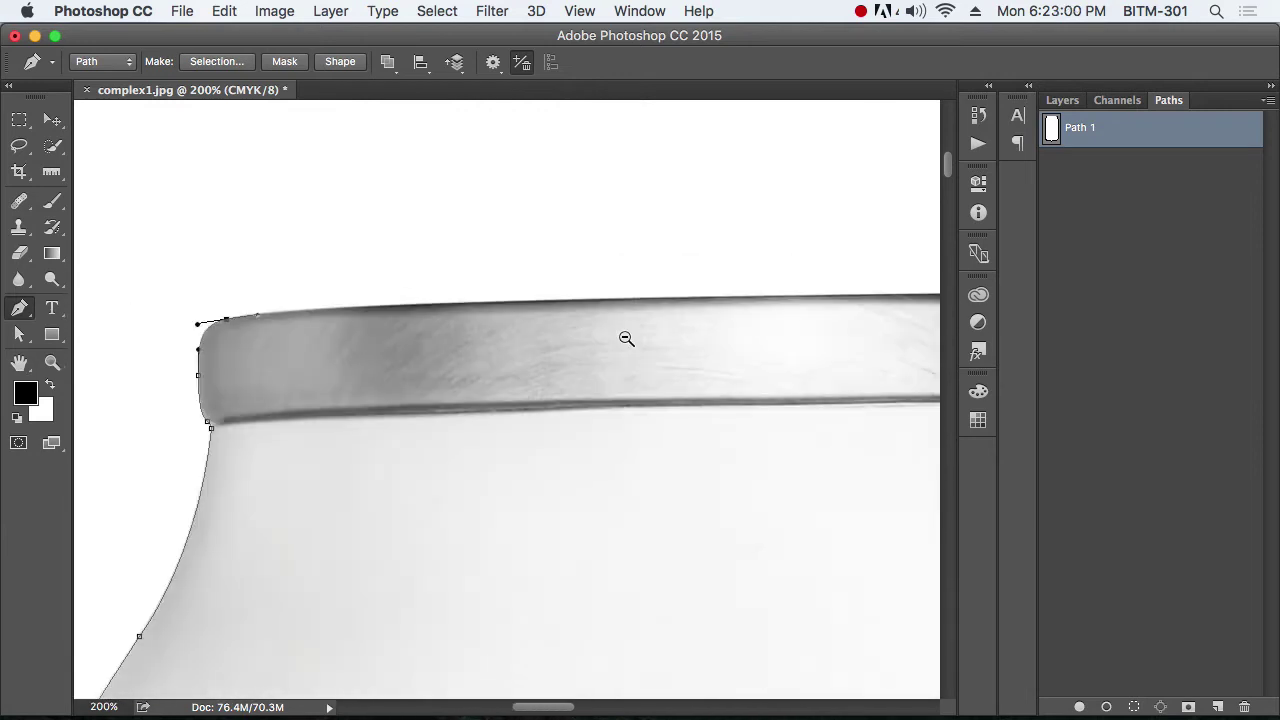
alt+click(626, 340)
drag(733, 355, 507, 335)
scroll(518, 348, right, 10)
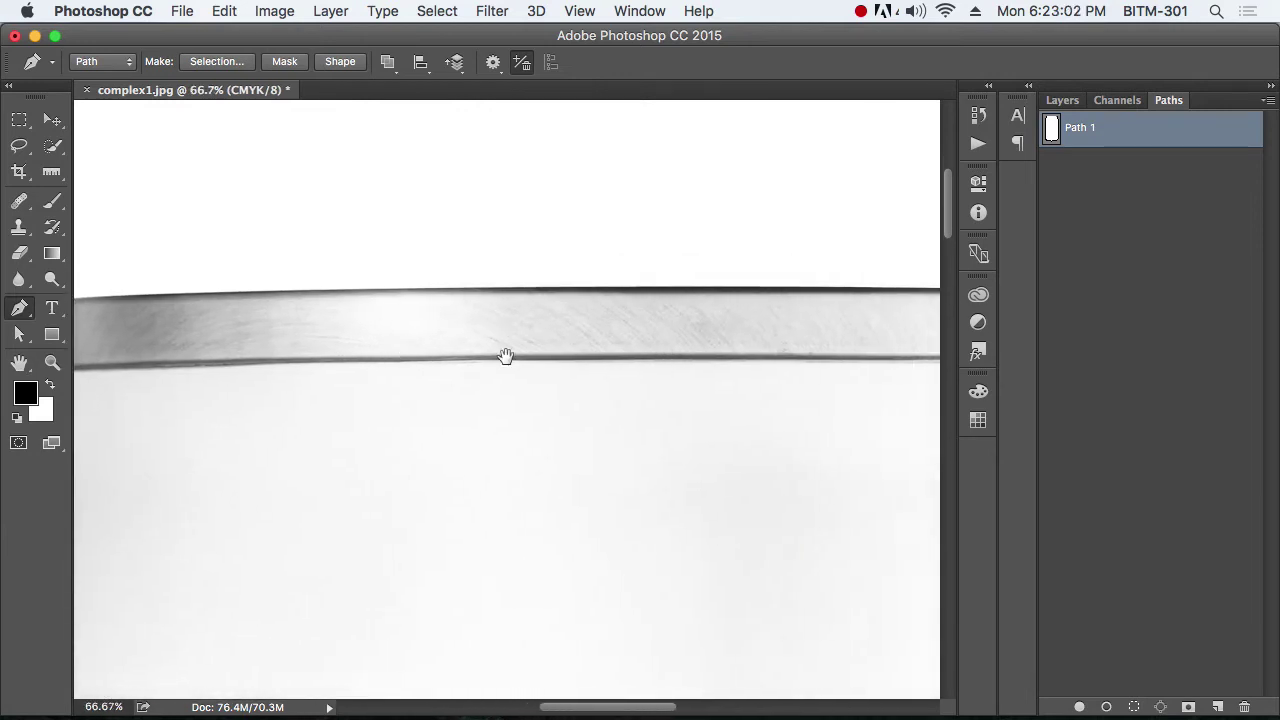
super+click(685, 294)
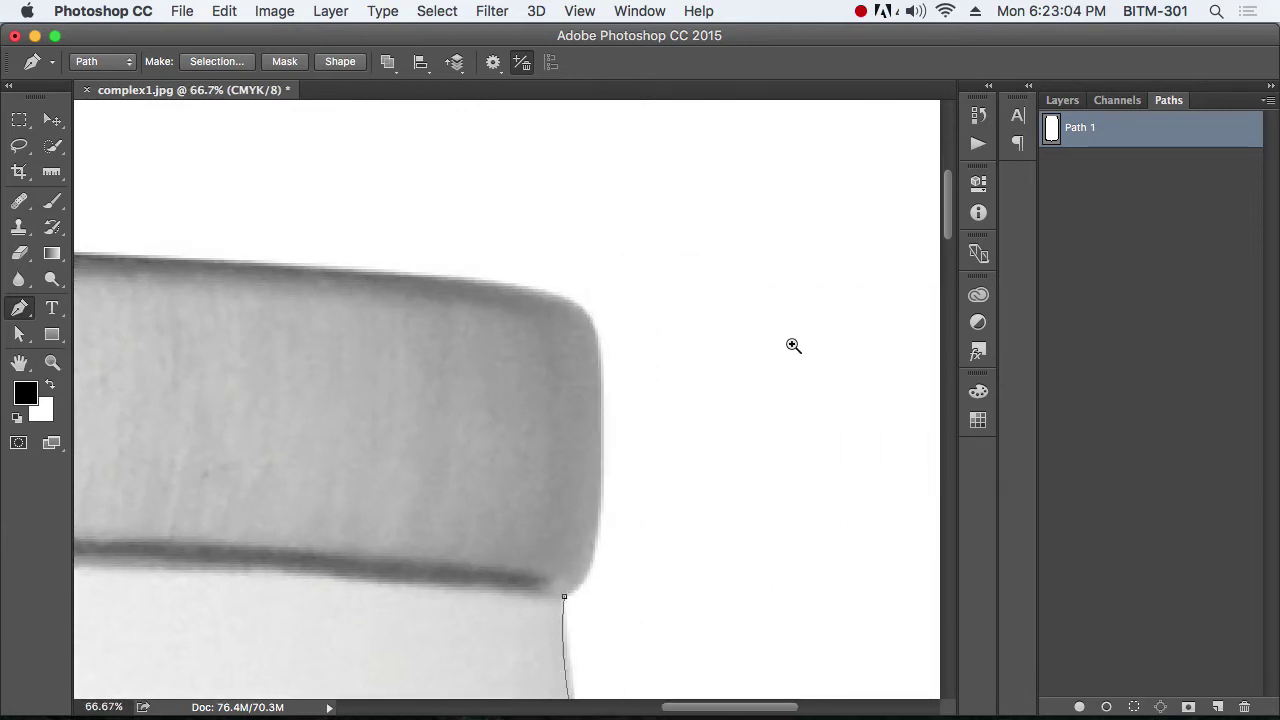
drag(493, 282, 558, 288)
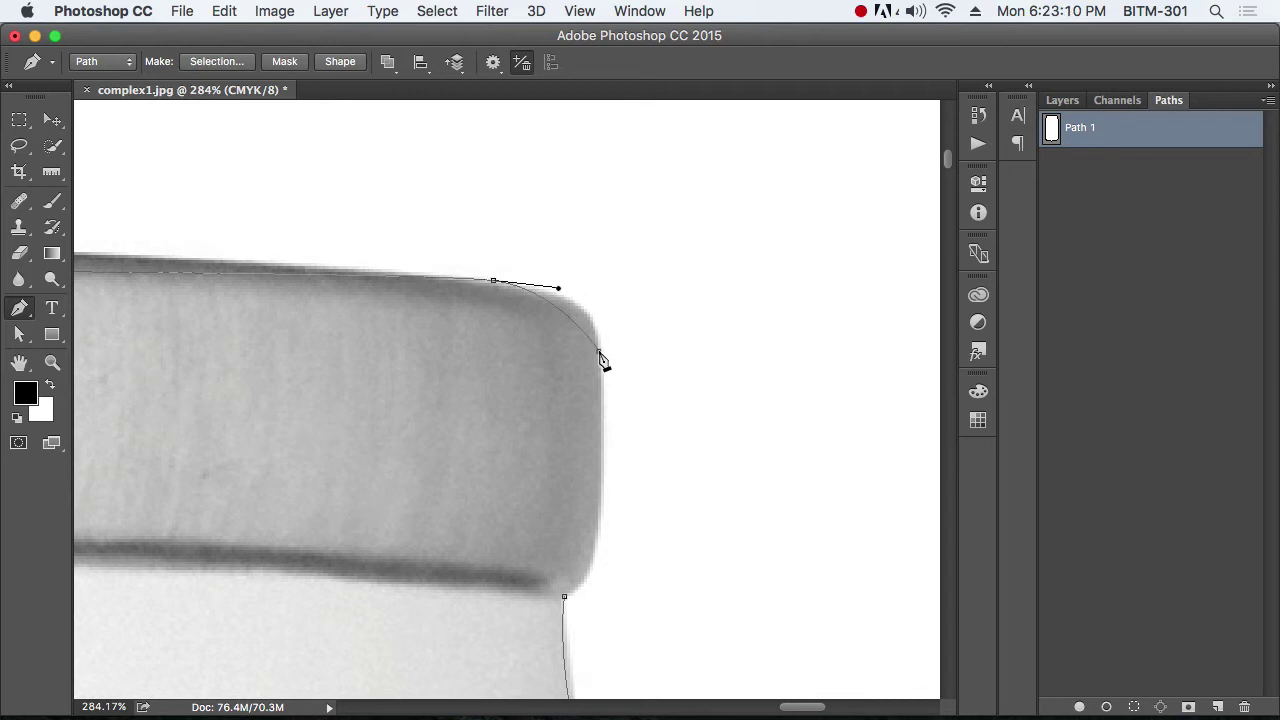
Add curved anchors down the rim's right side to the lower corner and close the path at the right neck anchor
drag(598, 351, 603, 408)
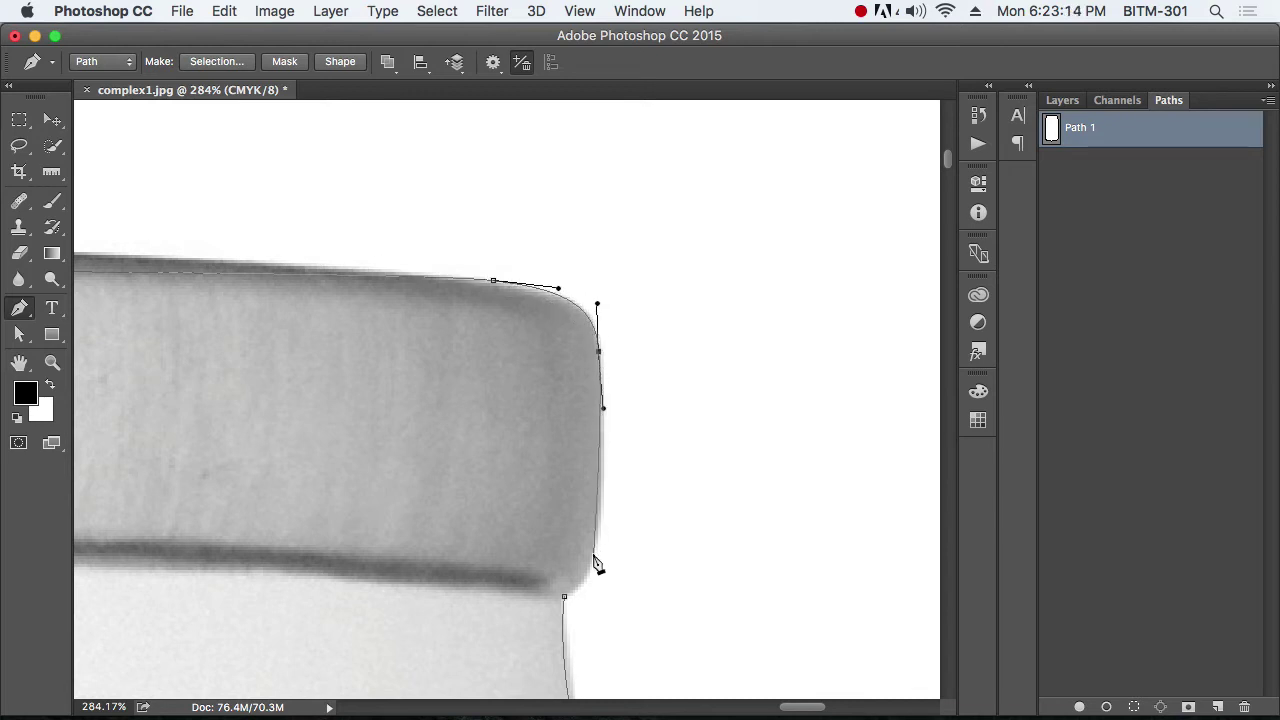
drag(594, 553, 627, 637)
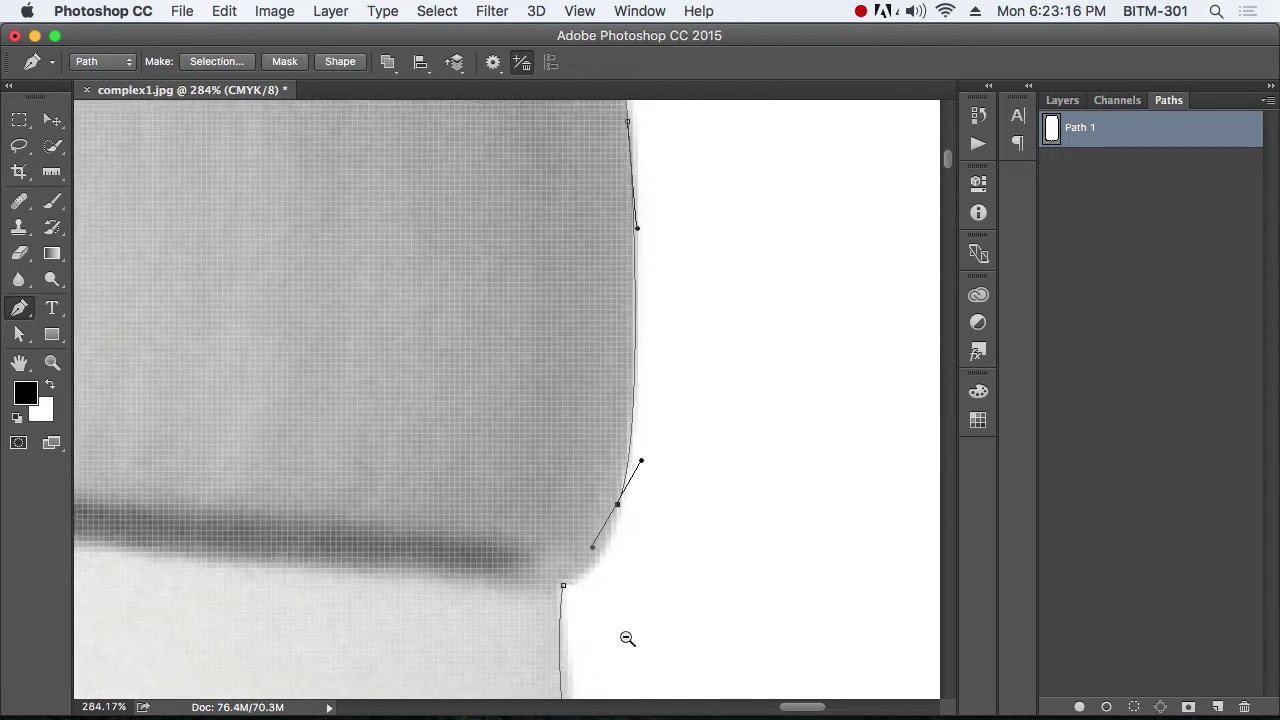
drag(564, 586, 497, 607)
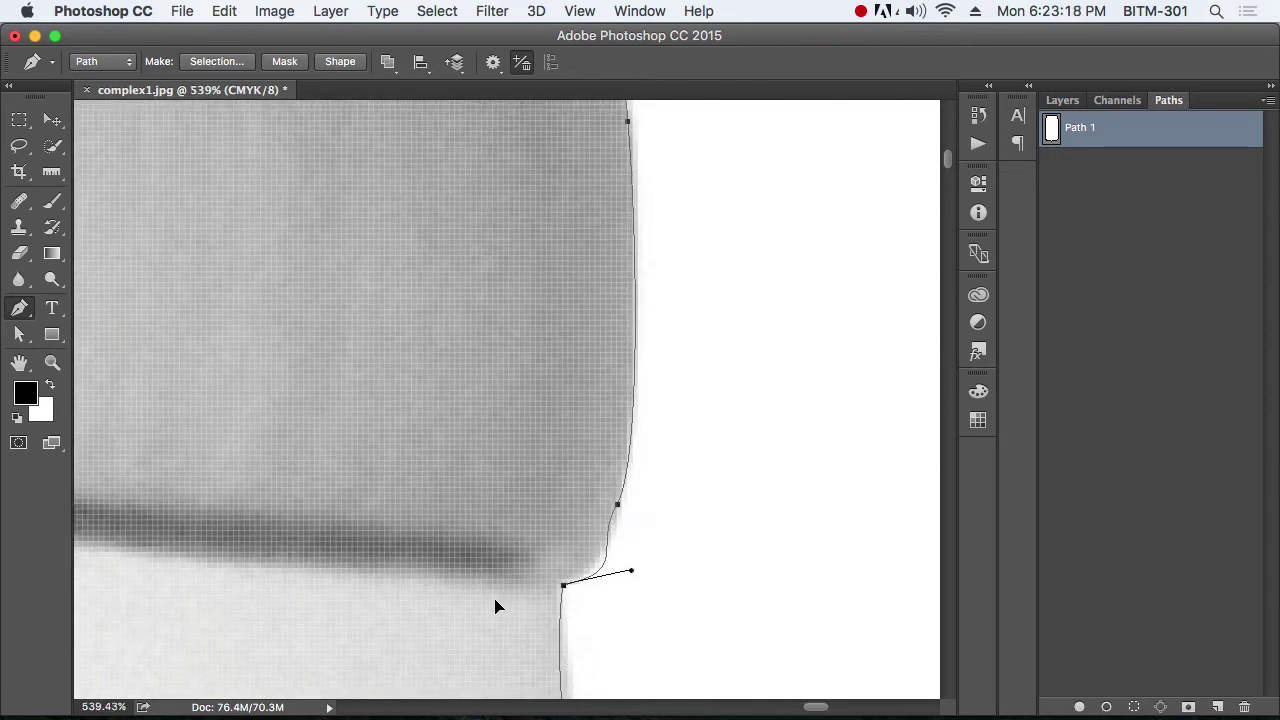
Move the lower right corner anchor up along the rim's right side with the Direct Selection tool and align its handles with the edge
key(a)
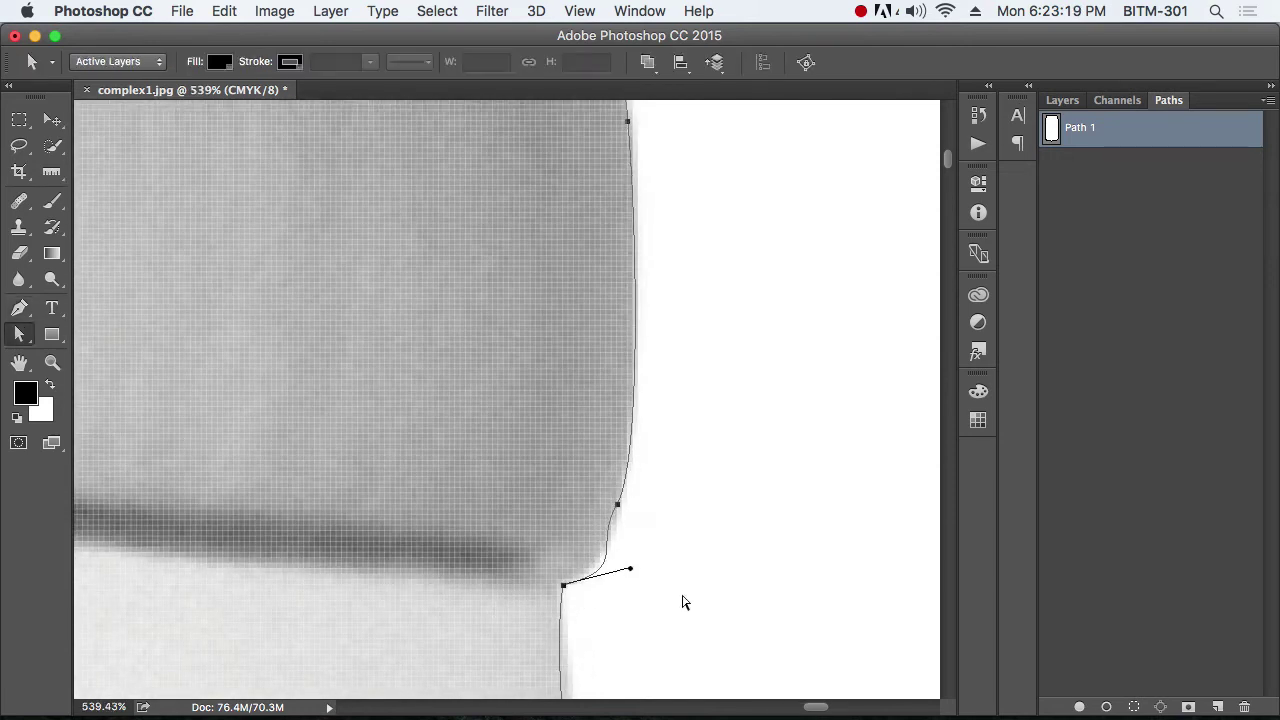
click(618, 505)
drag(600, 553, 635, 402)
Refit the upper right corner anchor and its upper handle so the curve follows the rim's rounded corner
scroll(703, 500, up, 5)
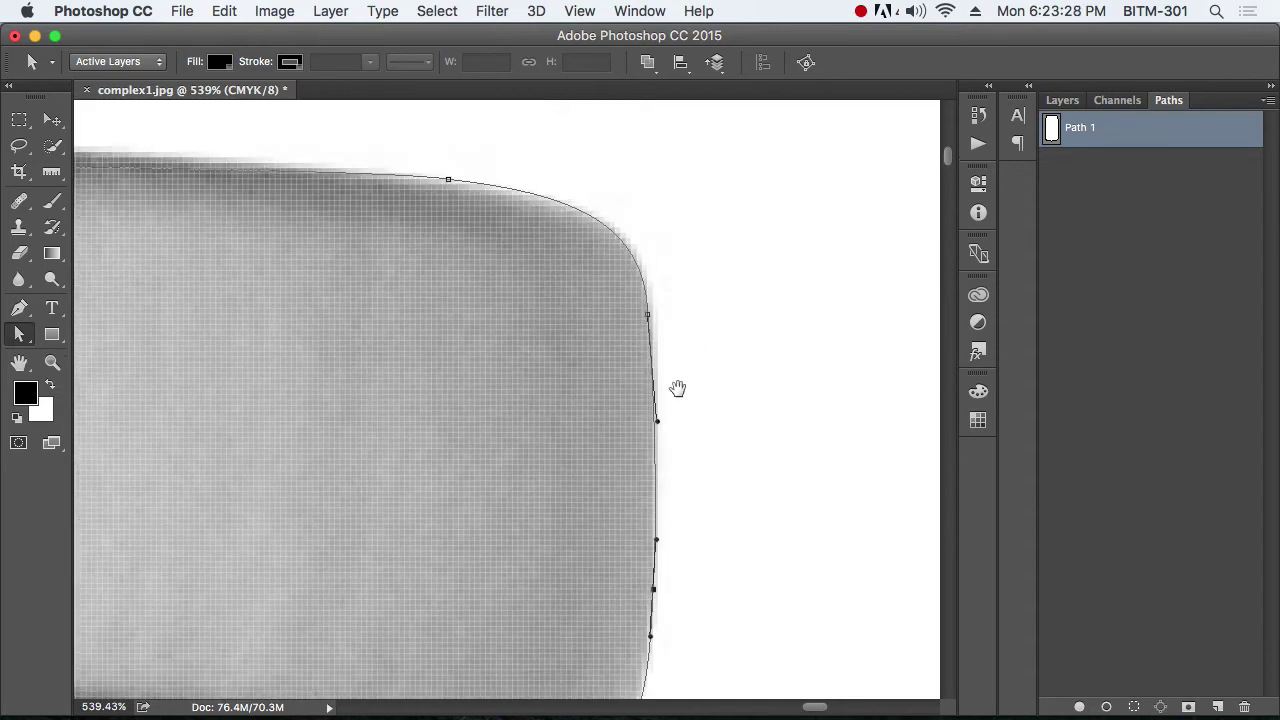
click(649, 316)
drag(644, 222, 635, 219)
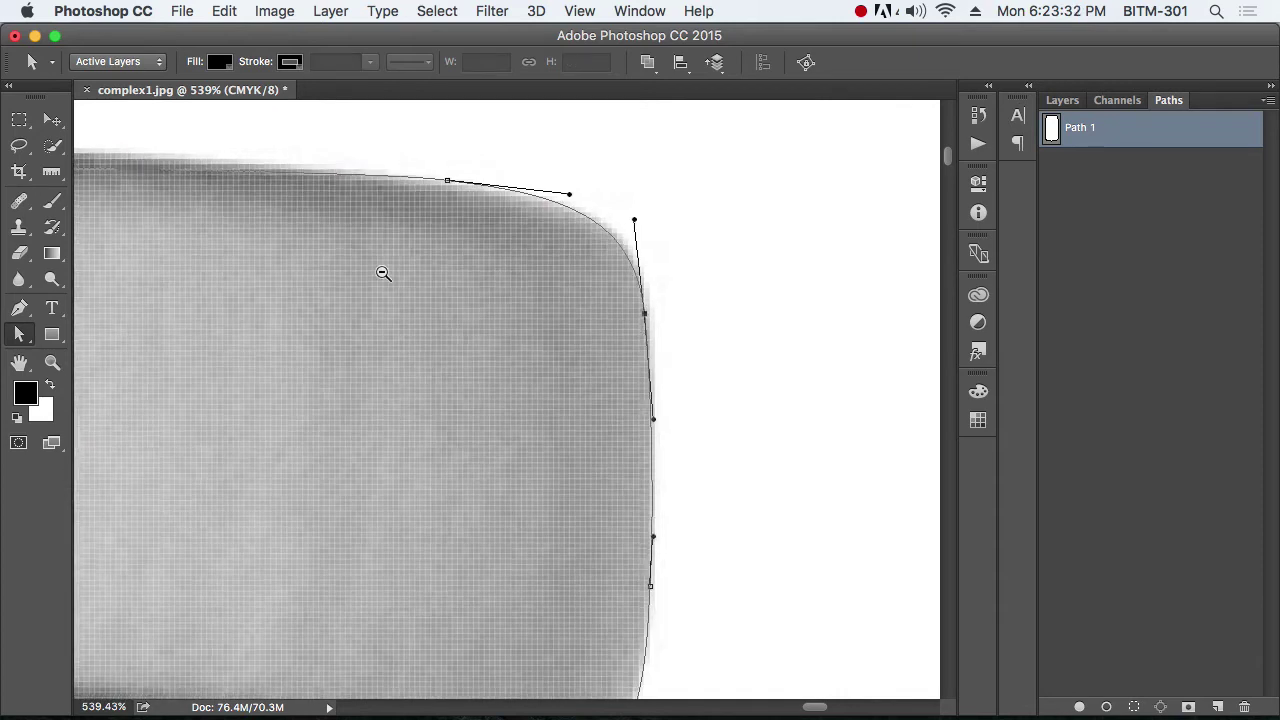
Lengthen the handles of the anchor on the rim's lower right side and nudge the anchor onto the edge
alt+click(383, 273)
alt+click(383, 273)
alt+click(383, 273)
alt+click(383, 273)
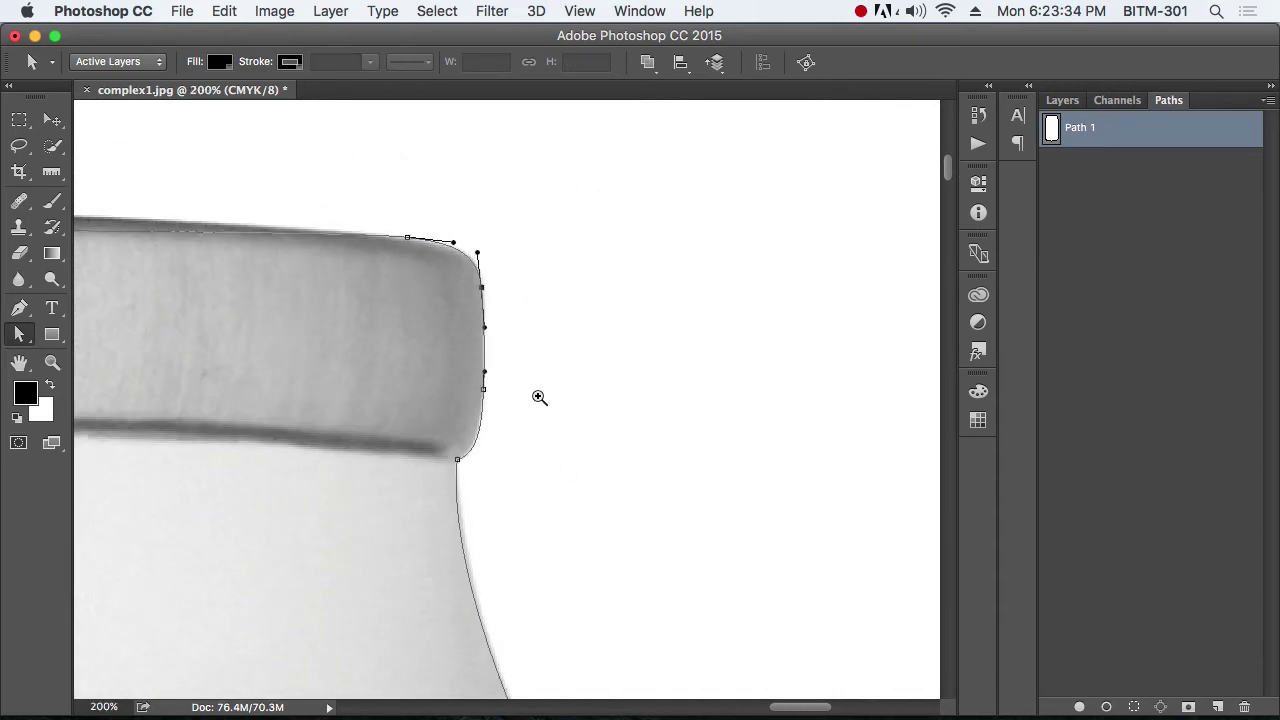
super+click(509, 387)
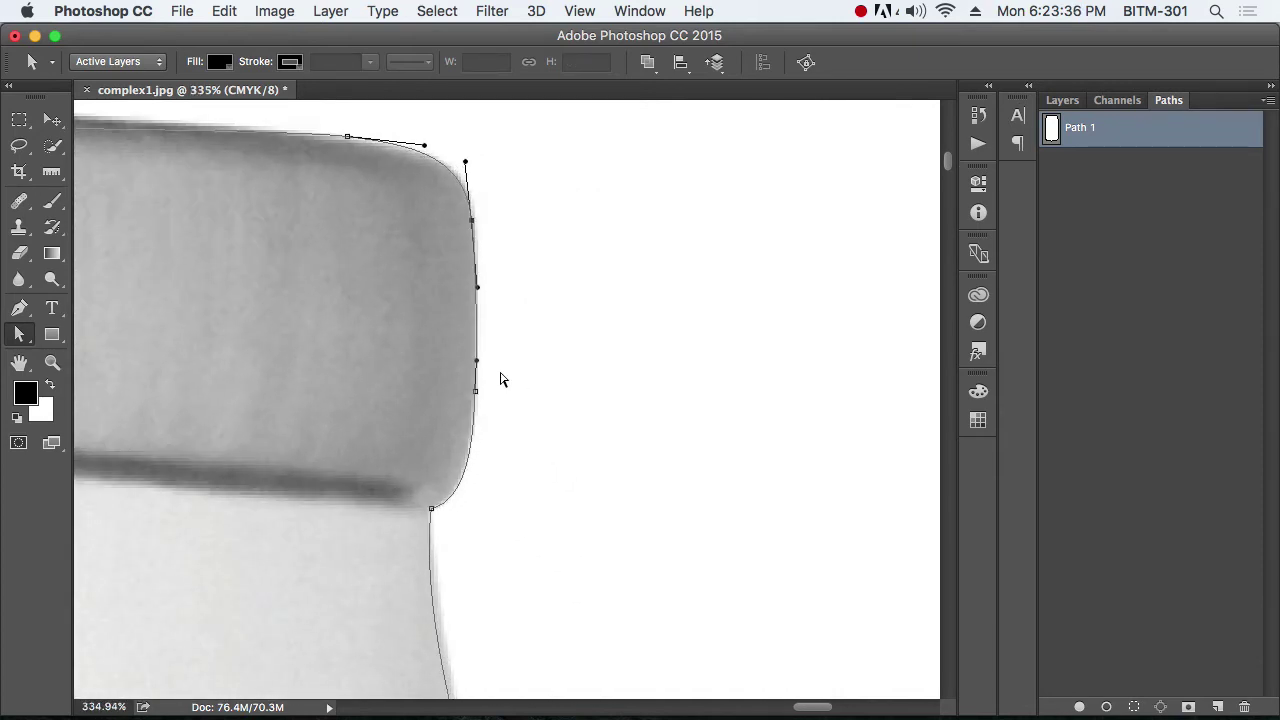
drag(478, 366, 486, 334)
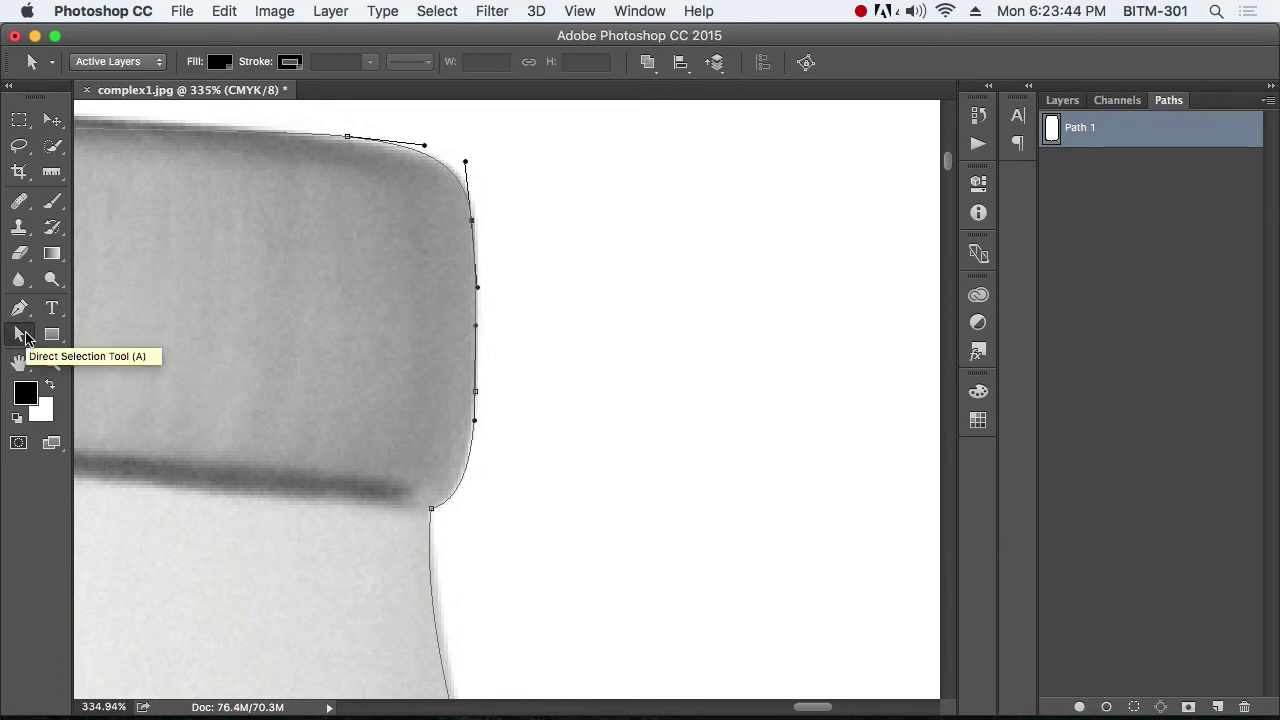
drag(454, 392, 548, 407)
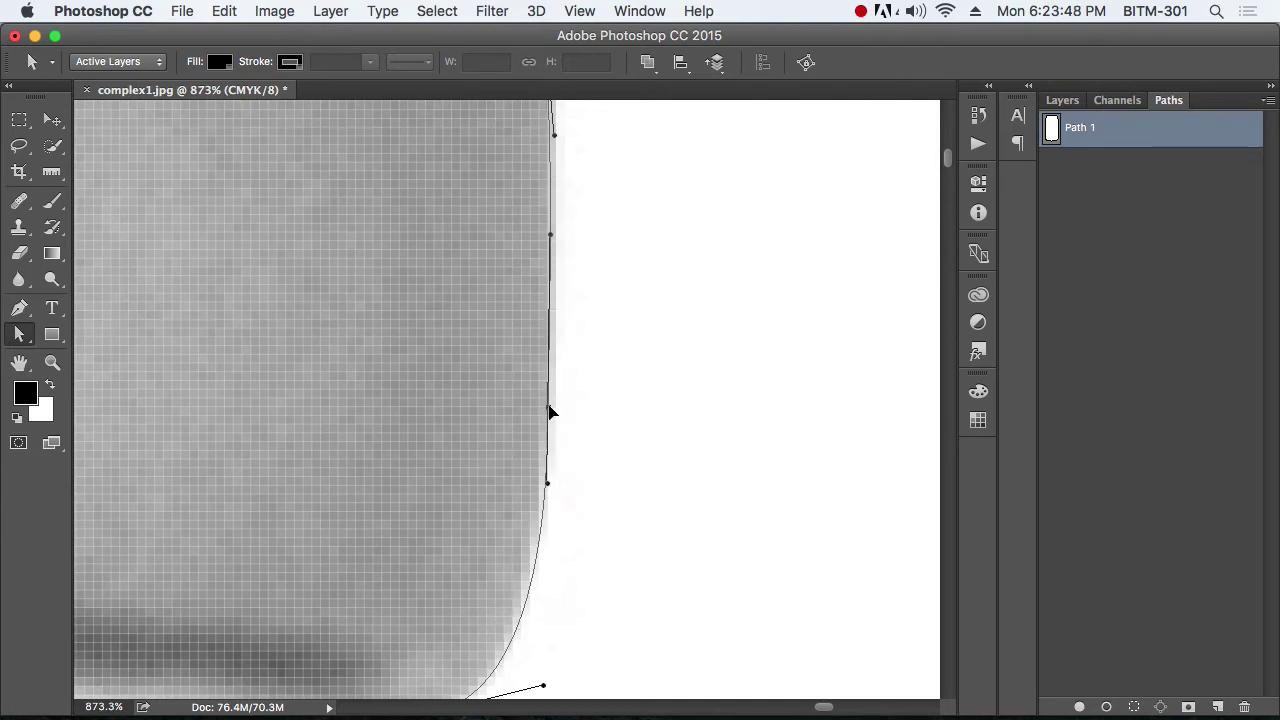
Add an anchor with the Pen tool on the short segment between the rim's lower left corner and the neck
alt+click(404, 308)
alt+click(404, 308)
alt+click(405, 309)
alt+click(406, 309)
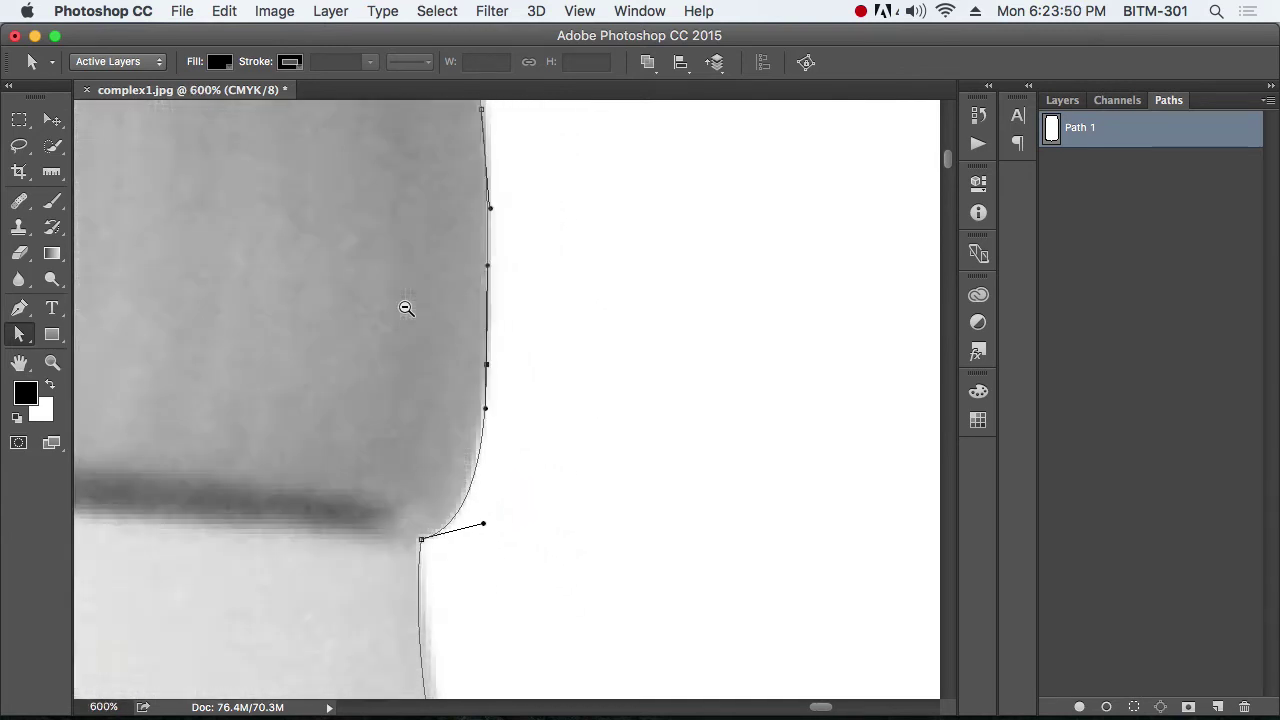
alt+click(414, 311)
alt+click(419, 314)
alt+click(417, 315)
drag(414, 326, 723, 388)
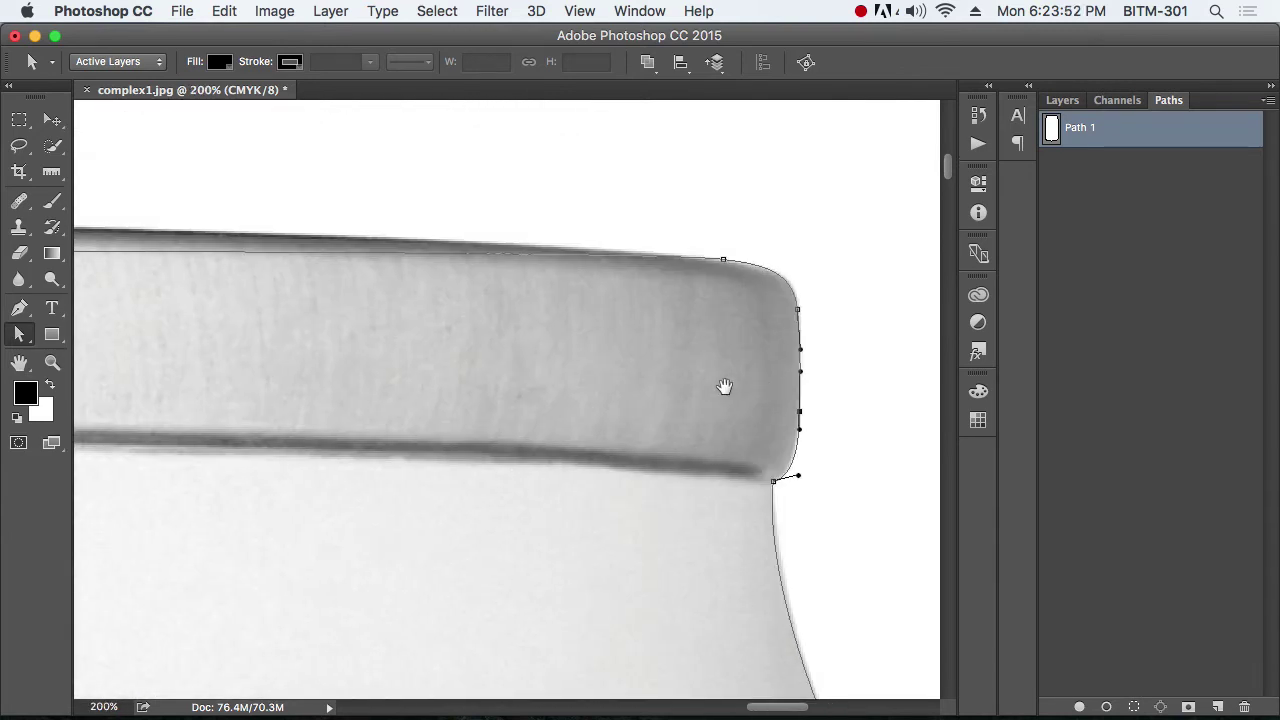
alt+click(410, 349)
alt+click(408, 349)
alt+click(404, 348)
drag(289, 402, 574, 440)
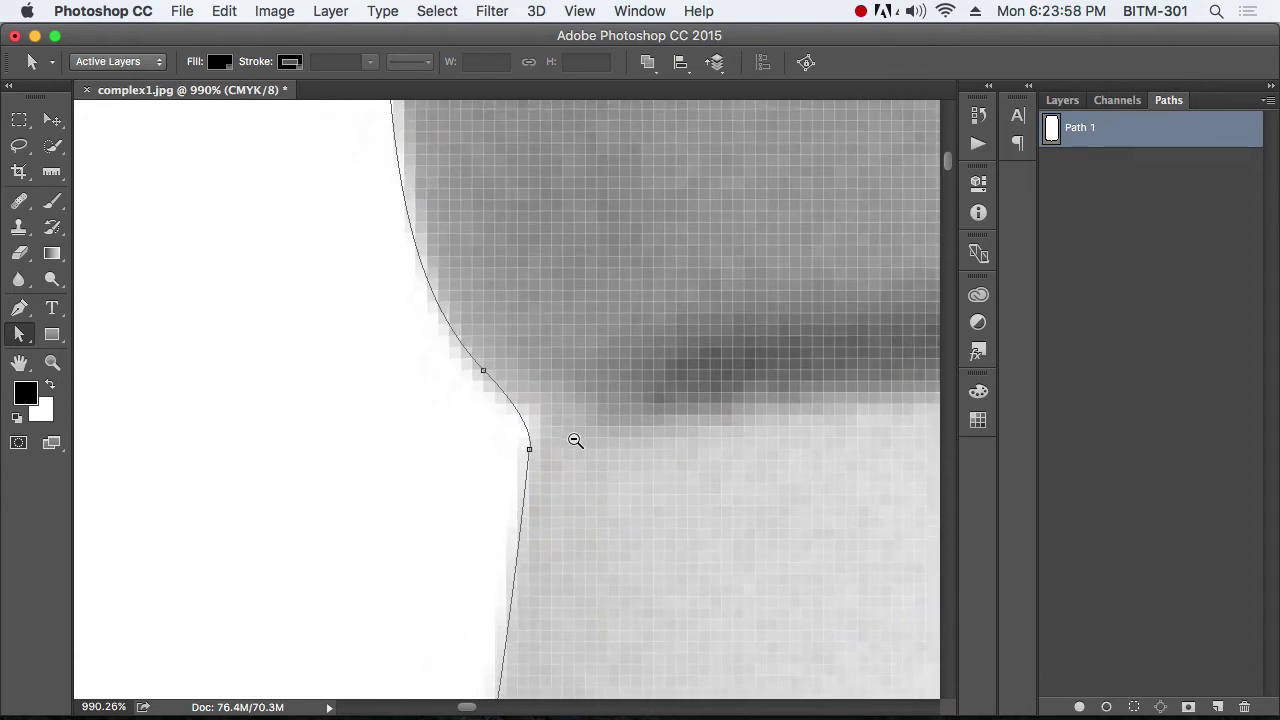
click(516, 403)
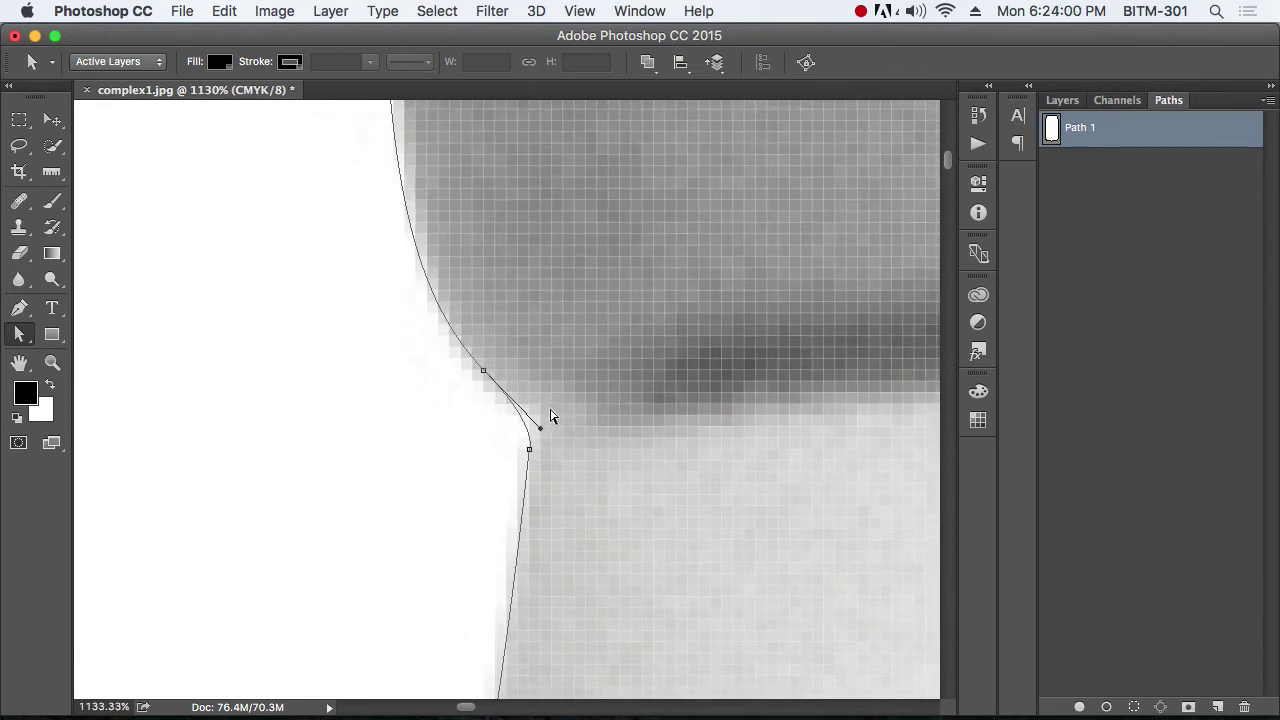
click(19, 308)
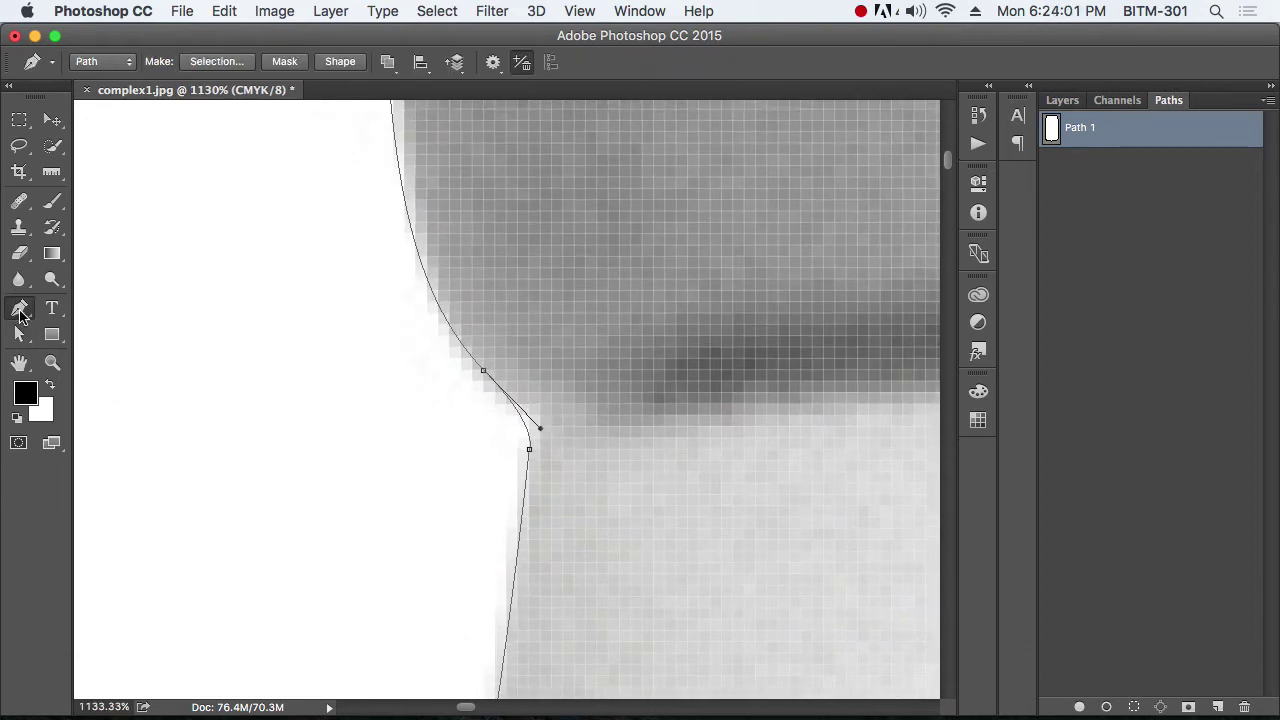
click(515, 408)
Move the added anchor inward into the notch between the rim and the neck with the Direct Selection tool
key(a)
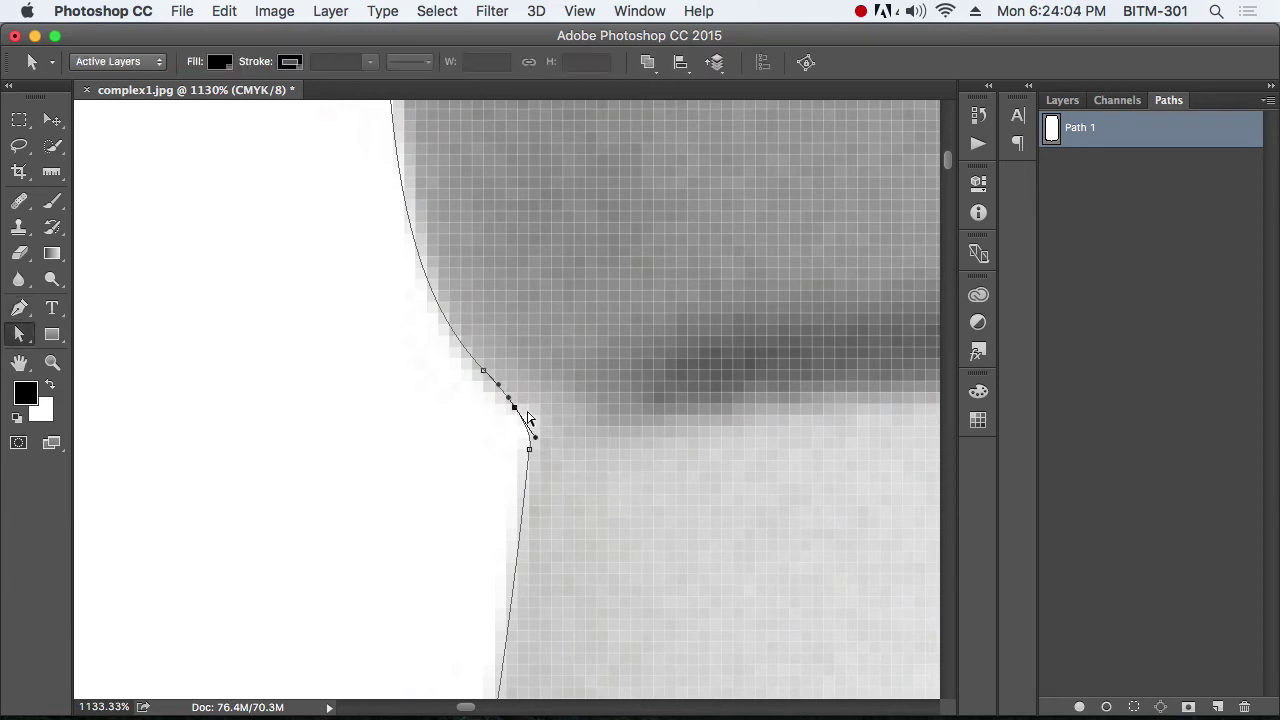
drag(516, 409, 546, 428)
alt+click(586, 420)
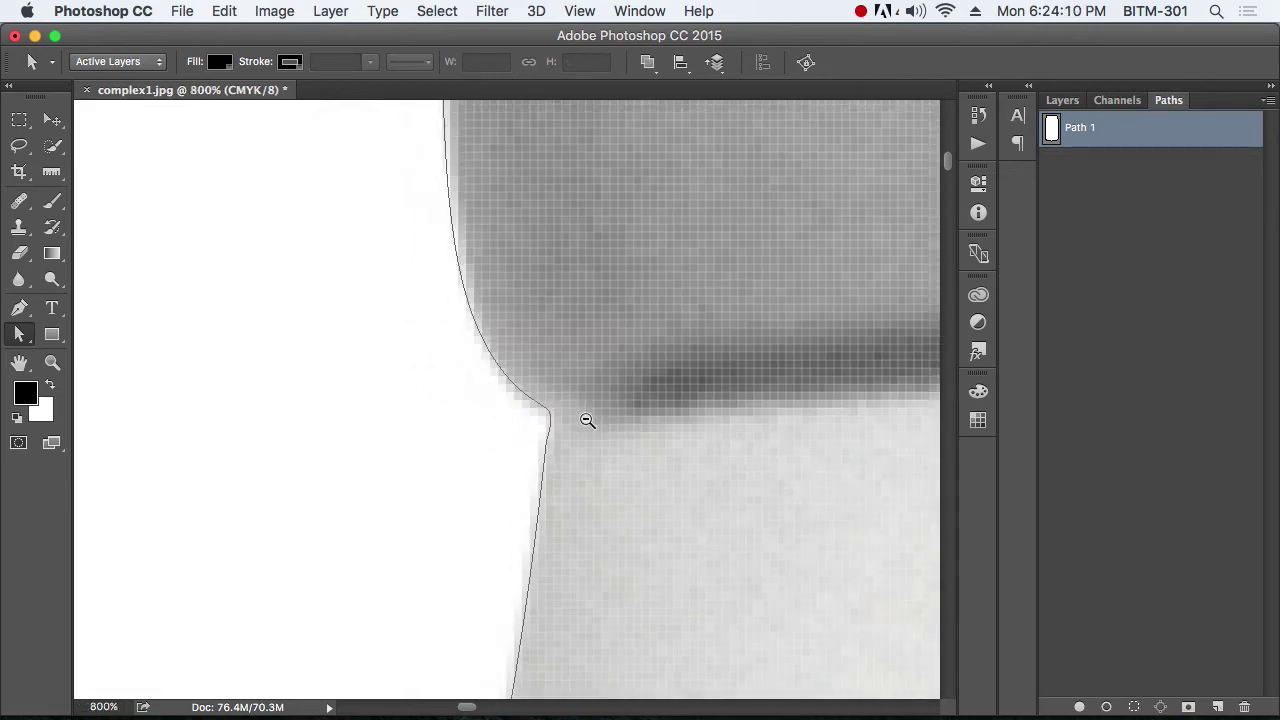
Move the anchor point on the left side of the lid rim slightly inward onto the metal edge
drag(569, 341, 539, 436)
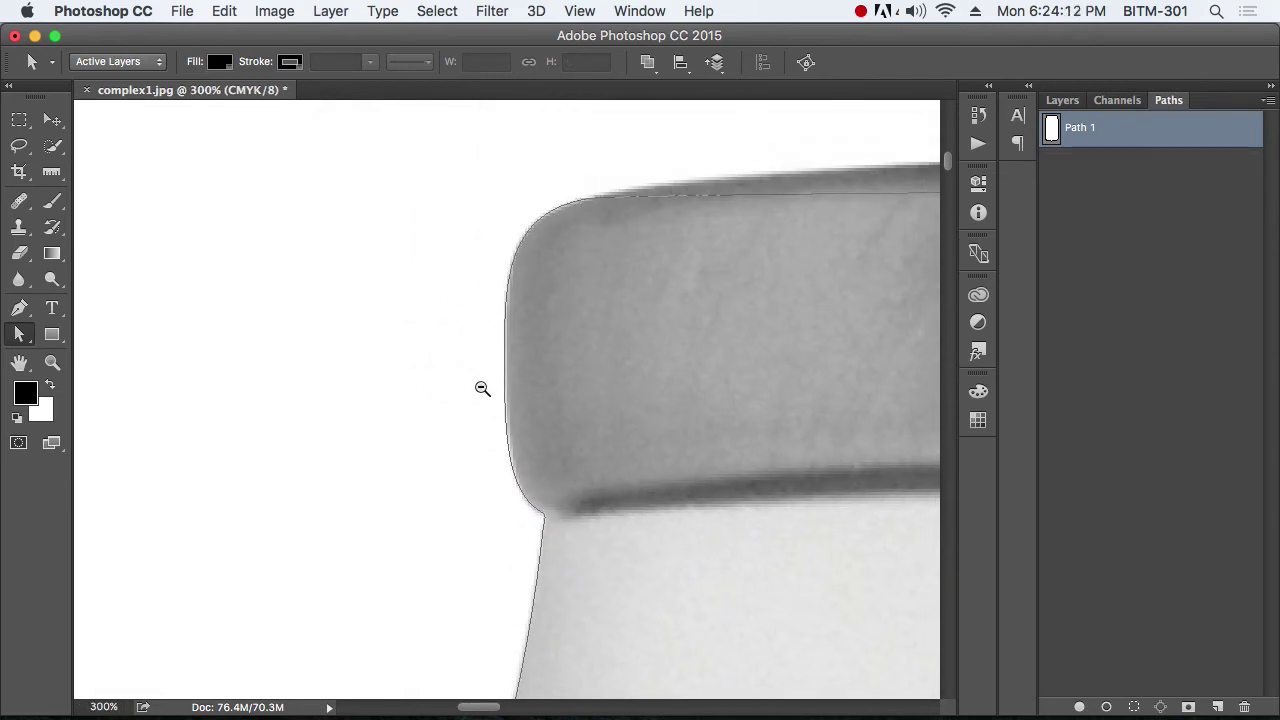
drag(483, 389, 505, 415)
click(514, 428)
scroll(505, 415, up, 3)
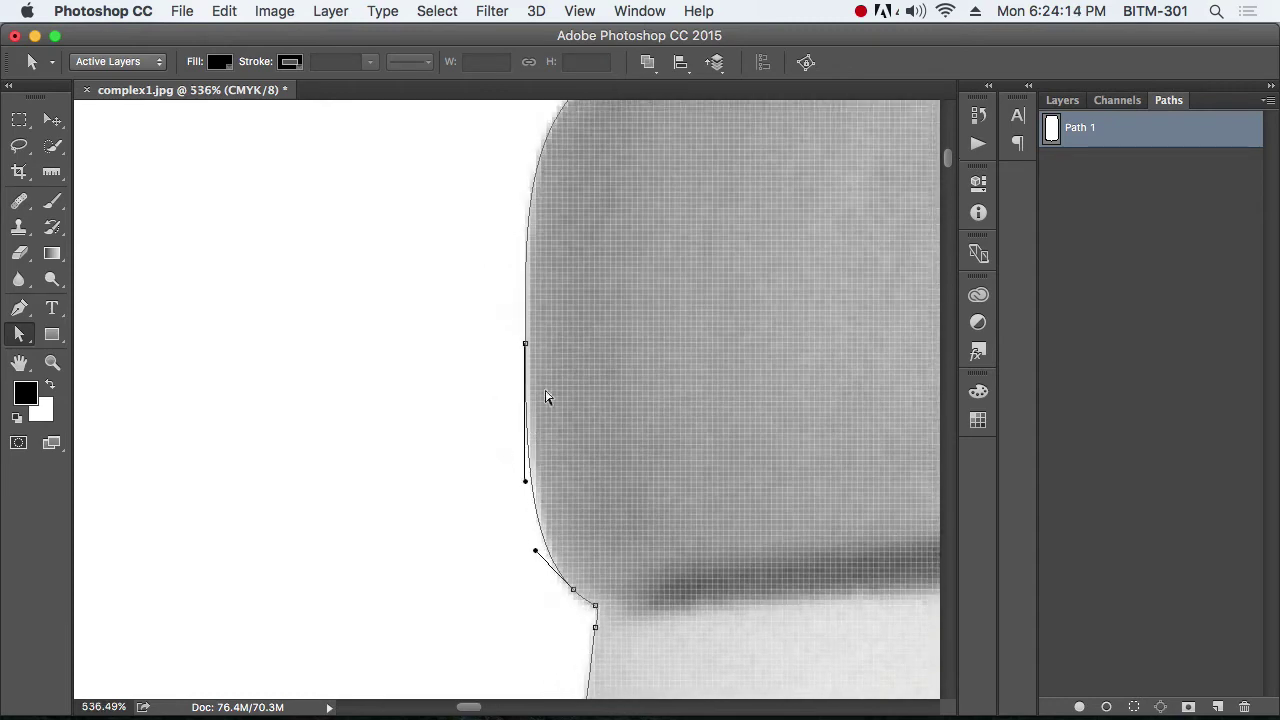
scroll(503, 337, up, 6)
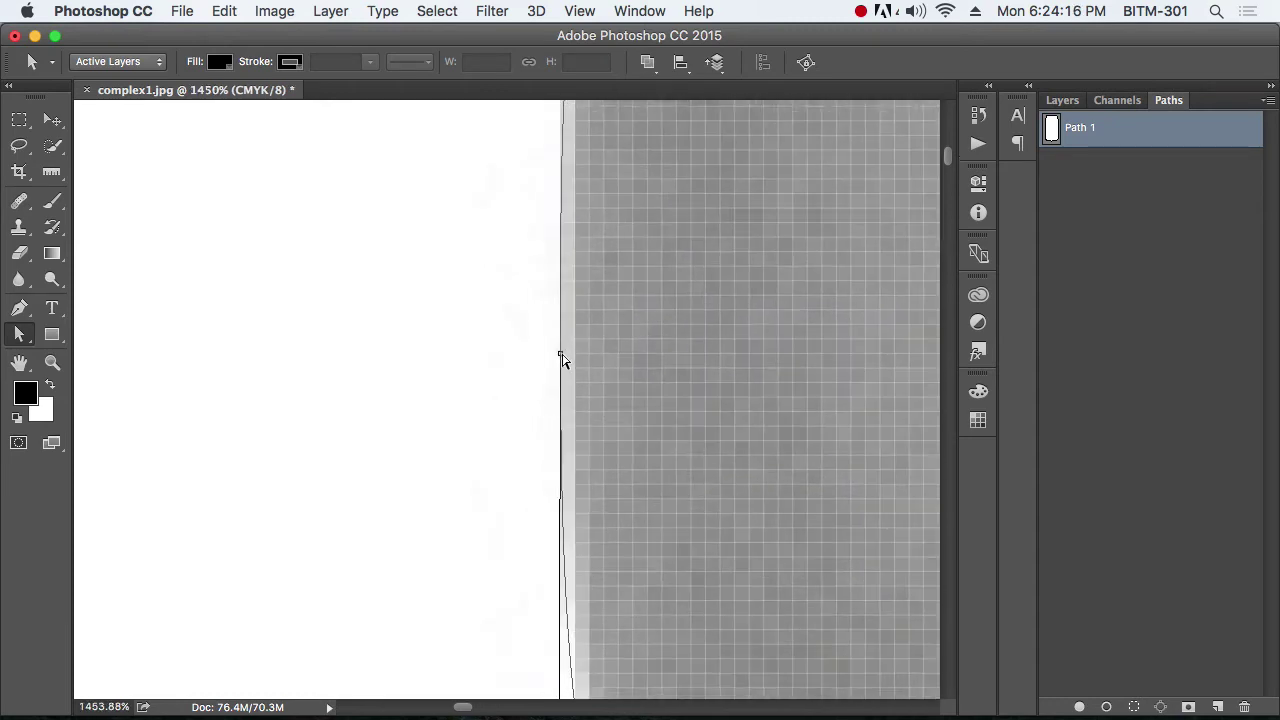
scroll(634, 535, down, 4)
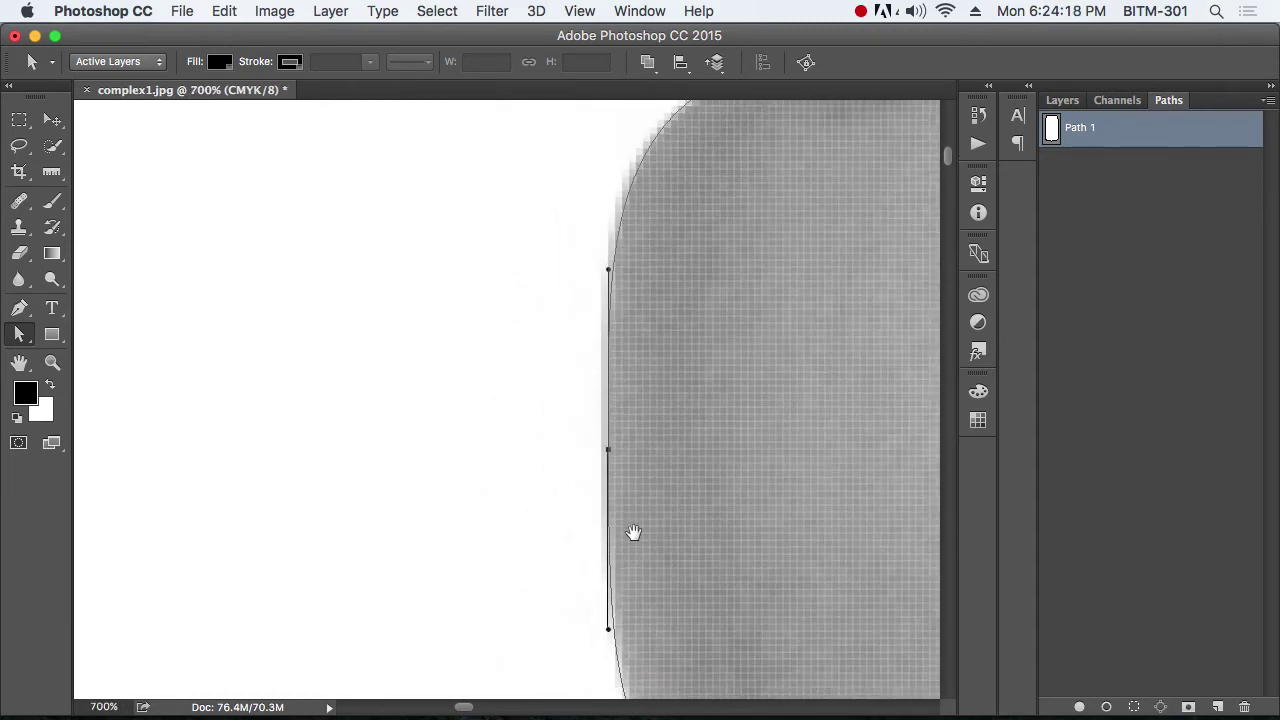
Adjust both direction handles of the rim's left anchor so the curves follow the rim above and below it
scroll(610, 450, down, 5)
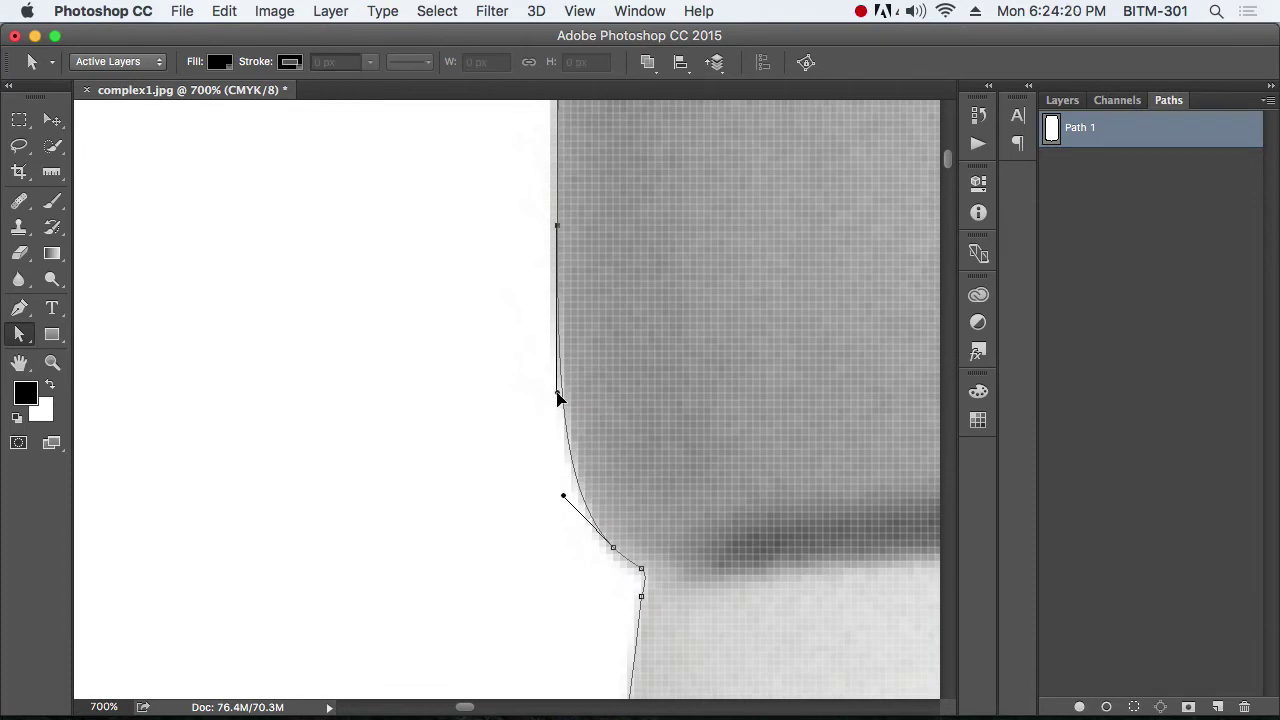
drag(654, 320, 634, 507)
scroll(634, 507, up, 3)
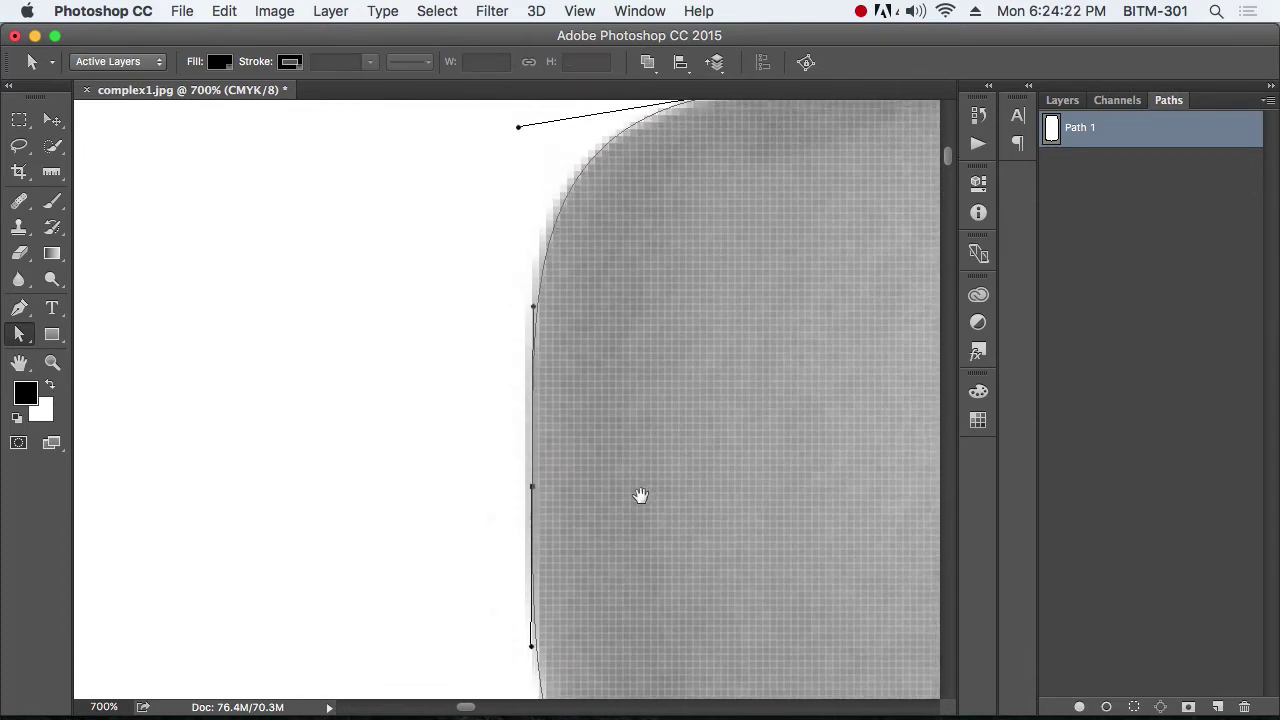
drag(531, 361, 529, 341)
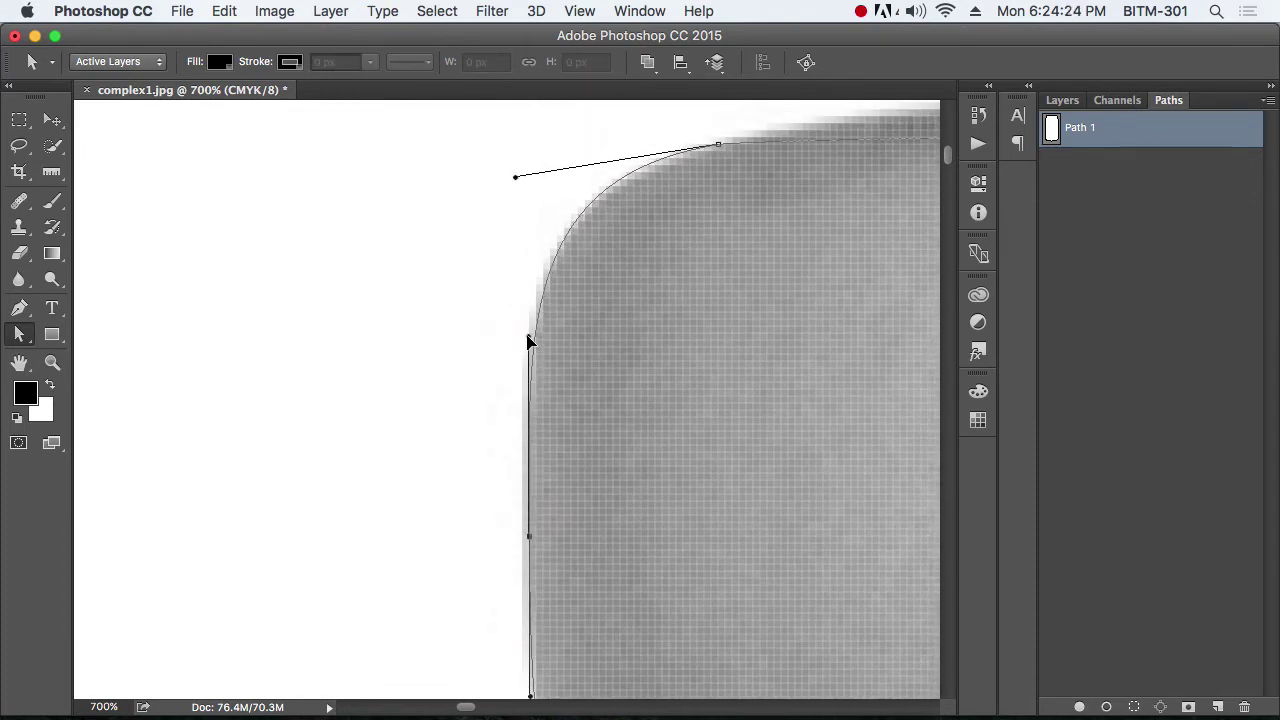
Add an anchor point with the Pen tool near the middle of the path along the lid's top edge
drag(722, 435, 276, 484)
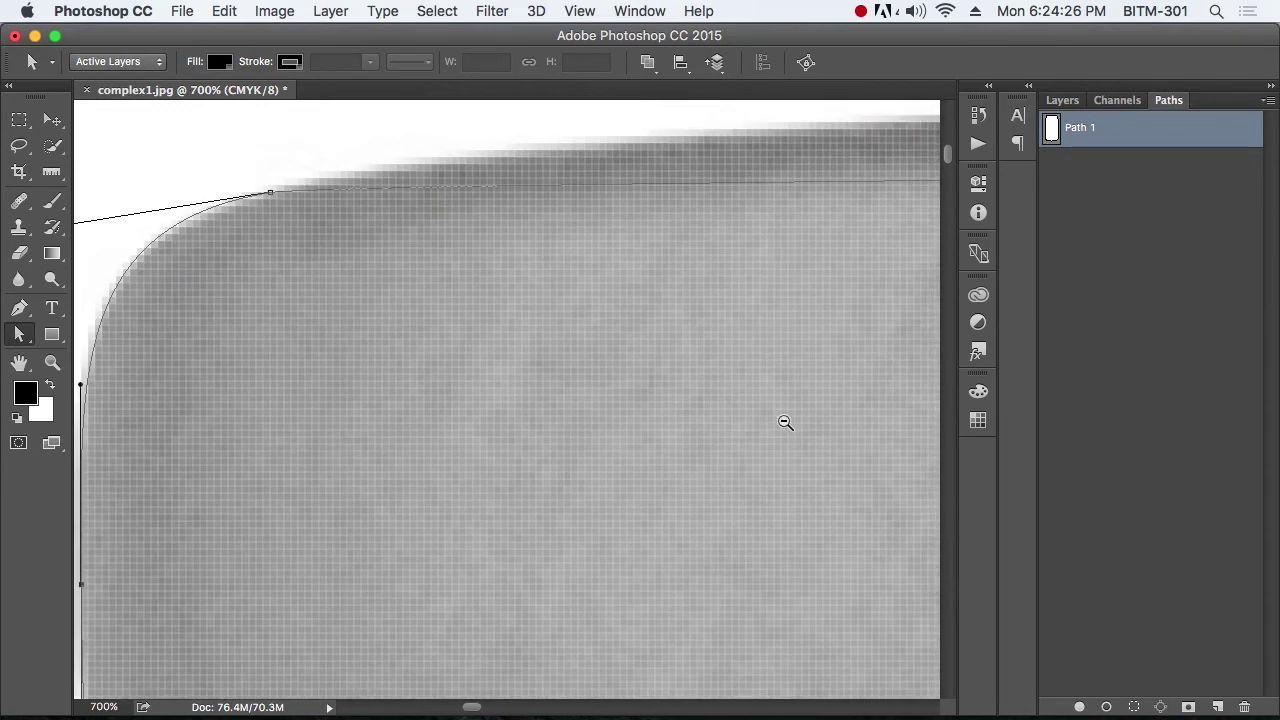
alt+click(785, 422)
alt+click(779, 420)
alt+click(776, 419)
alt+click(776, 419)
alt+click(776, 419)
drag(811, 410, 511, 416)
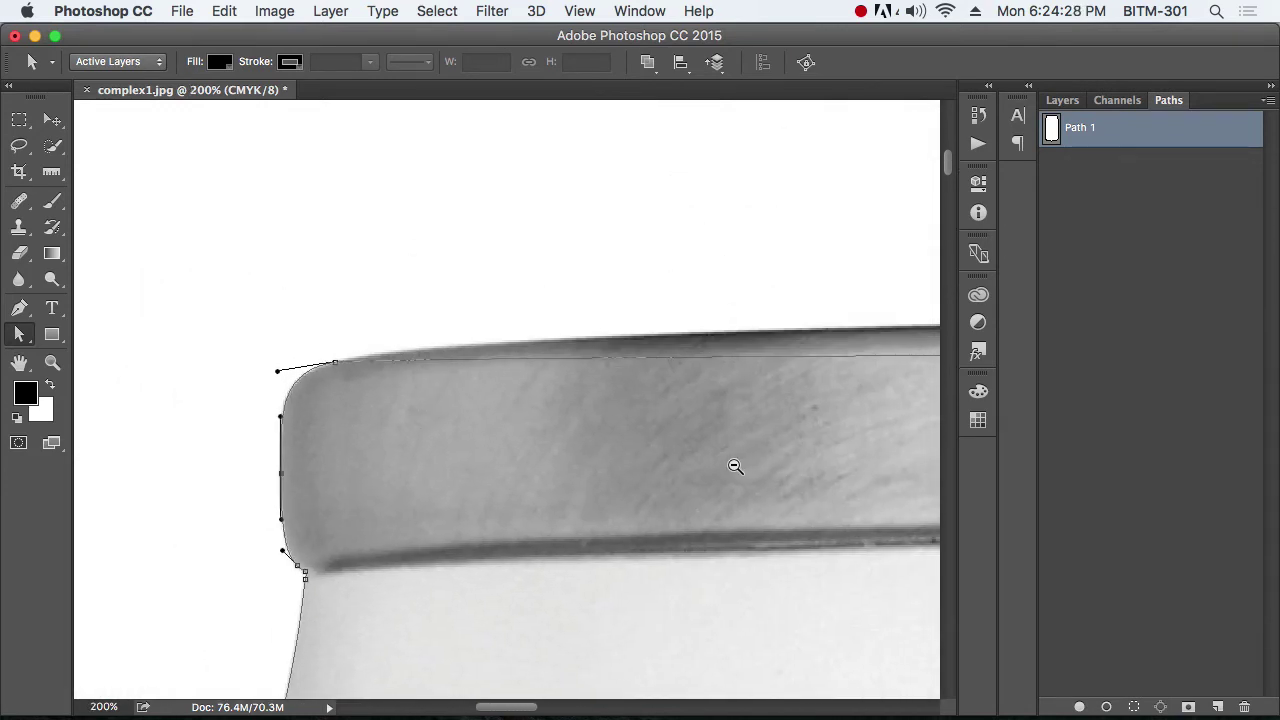
alt+click(737, 466)
alt+click(737, 466)
drag(803, 464, 383, 426)
drag(625, 456, 337, 438)
drag(613, 477, 729, 509)
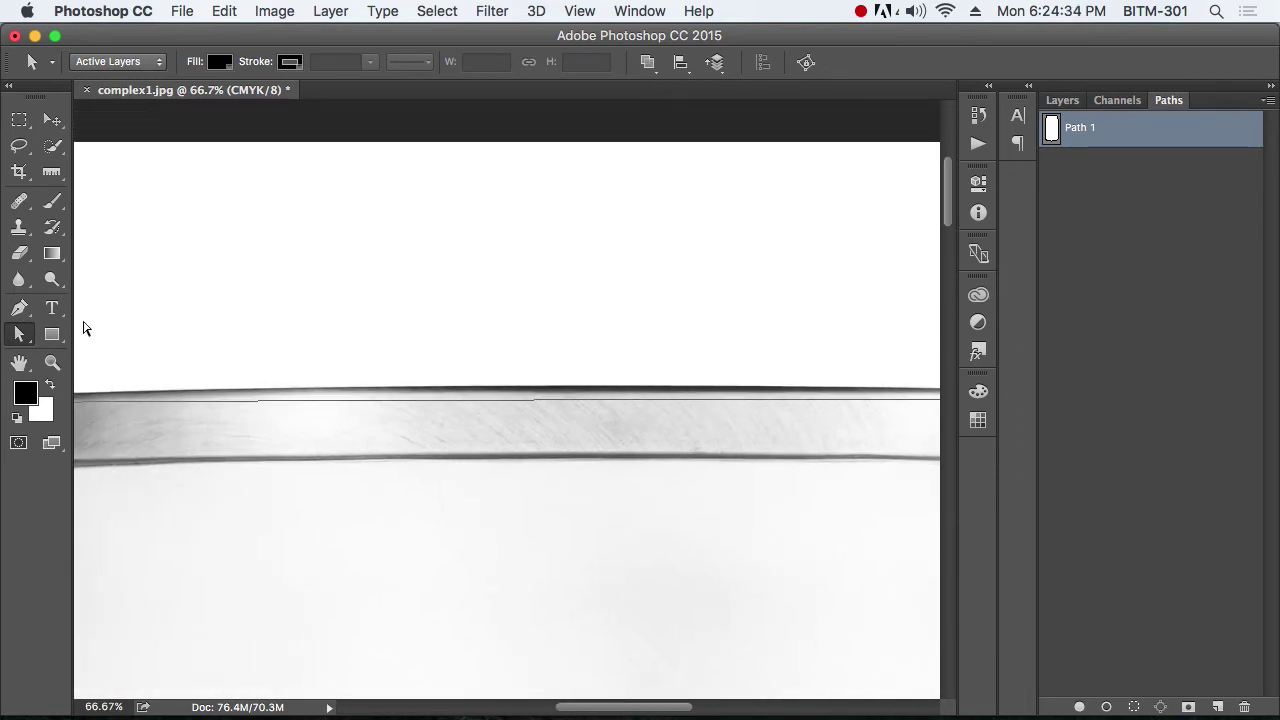
click(19, 308)
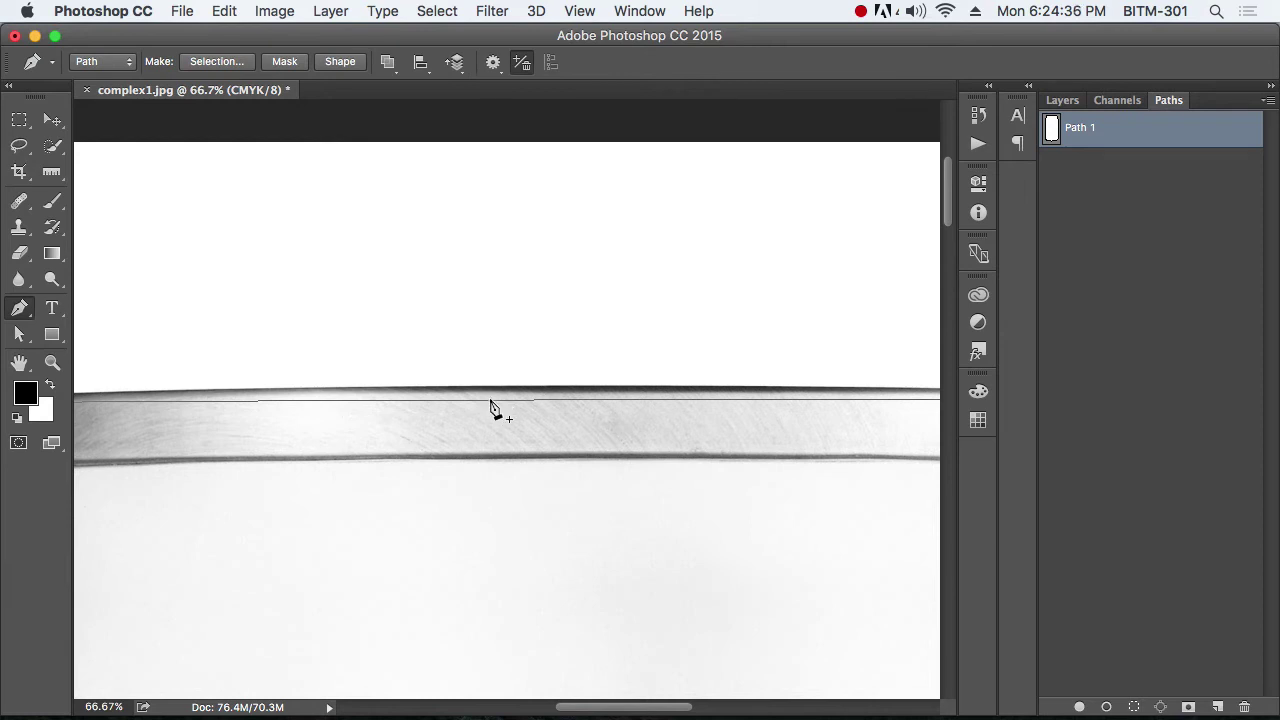
click(490, 401)
Move the new middle anchor point up onto the top edge of the lid with the Direct Selection tool
key(a)
drag(491, 401, 717, 551)
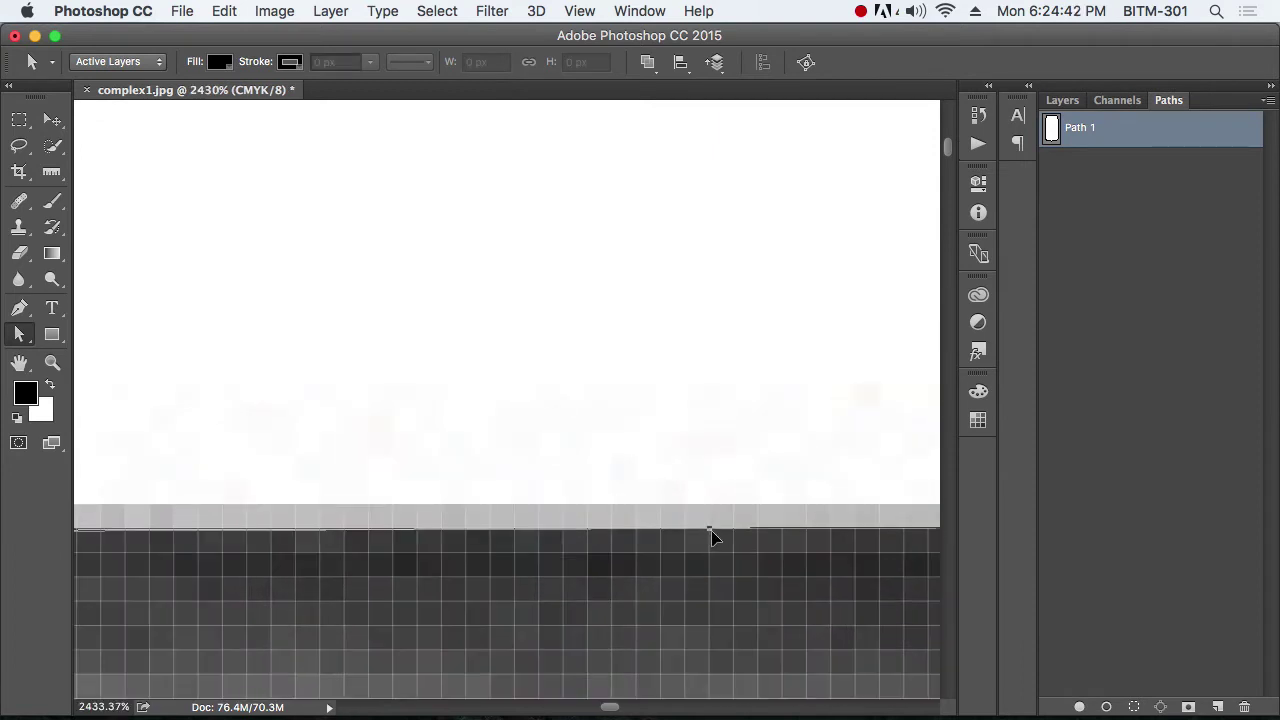
click(710, 529)
Reshape the curve at the lid's upper-left corner so the path follows the left half of the top edge
drag(581, 533, 745, 482)
drag(297, 486, 704, 437)
drag(290, 459, 696, 414)
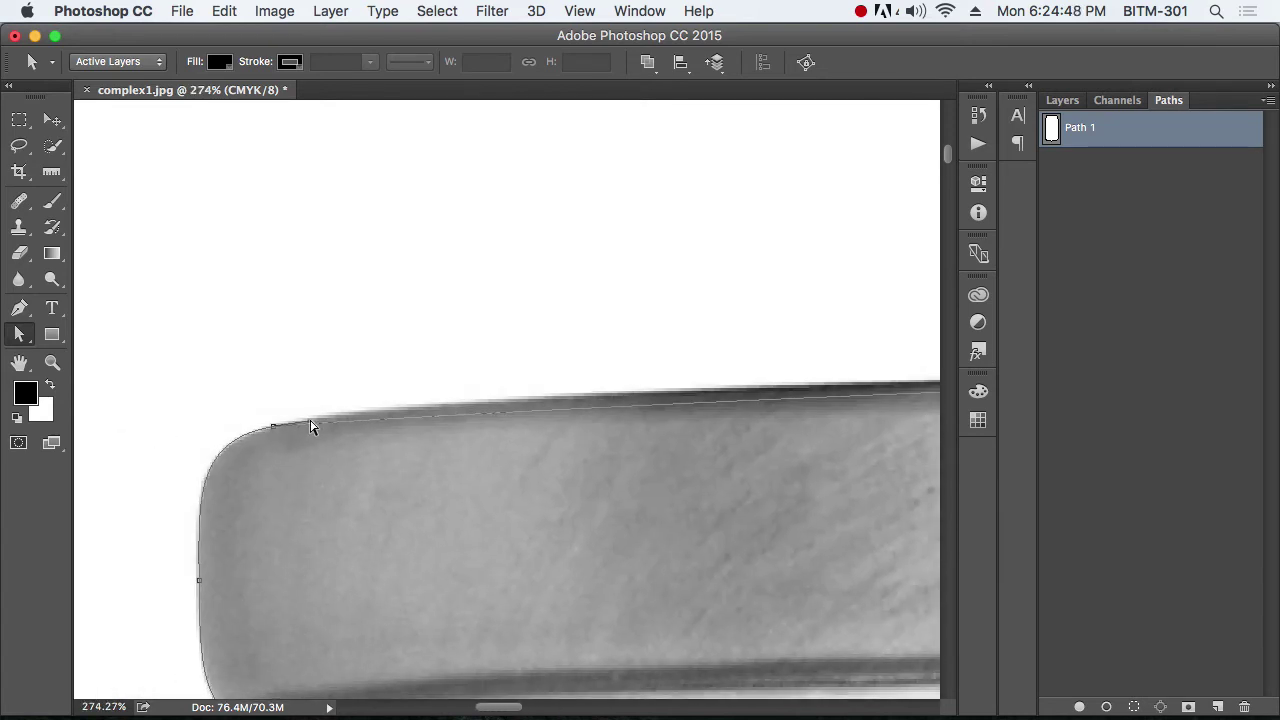
drag(310, 427, 600, 476)
drag(796, 450, 384, 431)
drag(123, 313, 123, 320)
Add an anchor point on the right half of the lid's top path and move it up onto the dark edge
drag(693, 489, 150, 434)
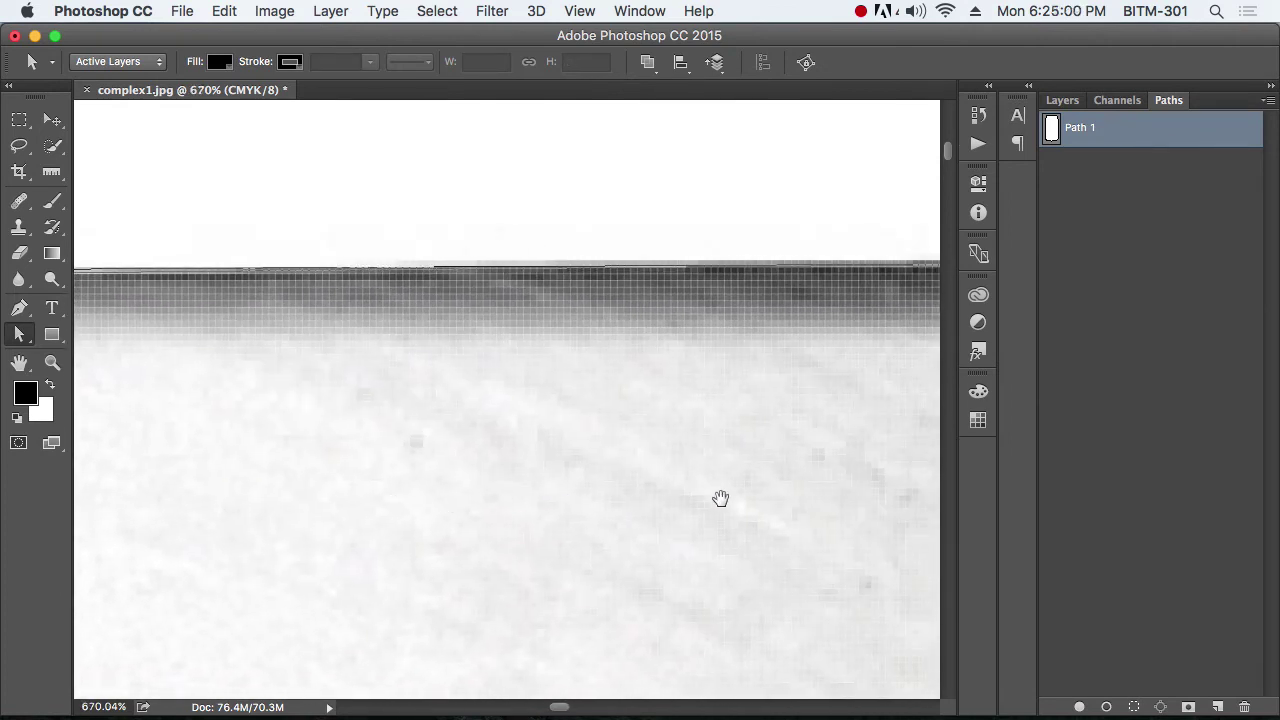
drag(720, 500, 260, 460)
drag(803, 500, 429, 497)
scroll(429, 497, right, 3)
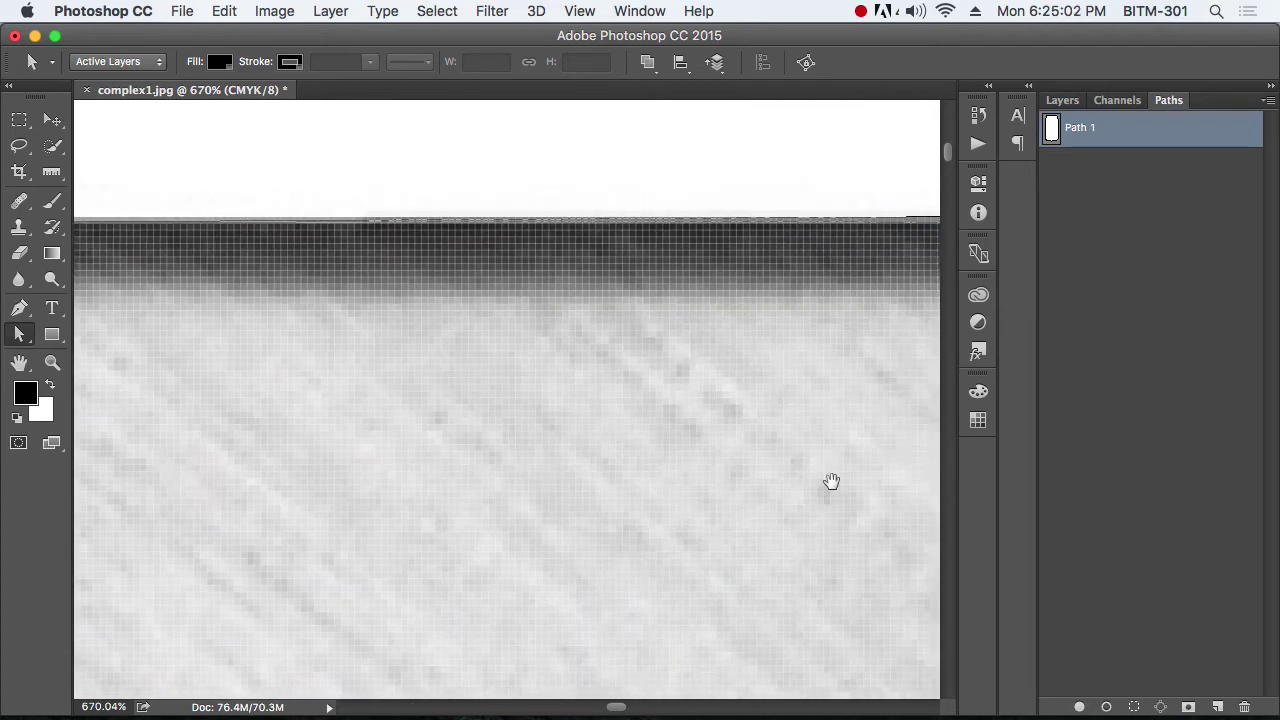
scroll(780, 481, right, 5)
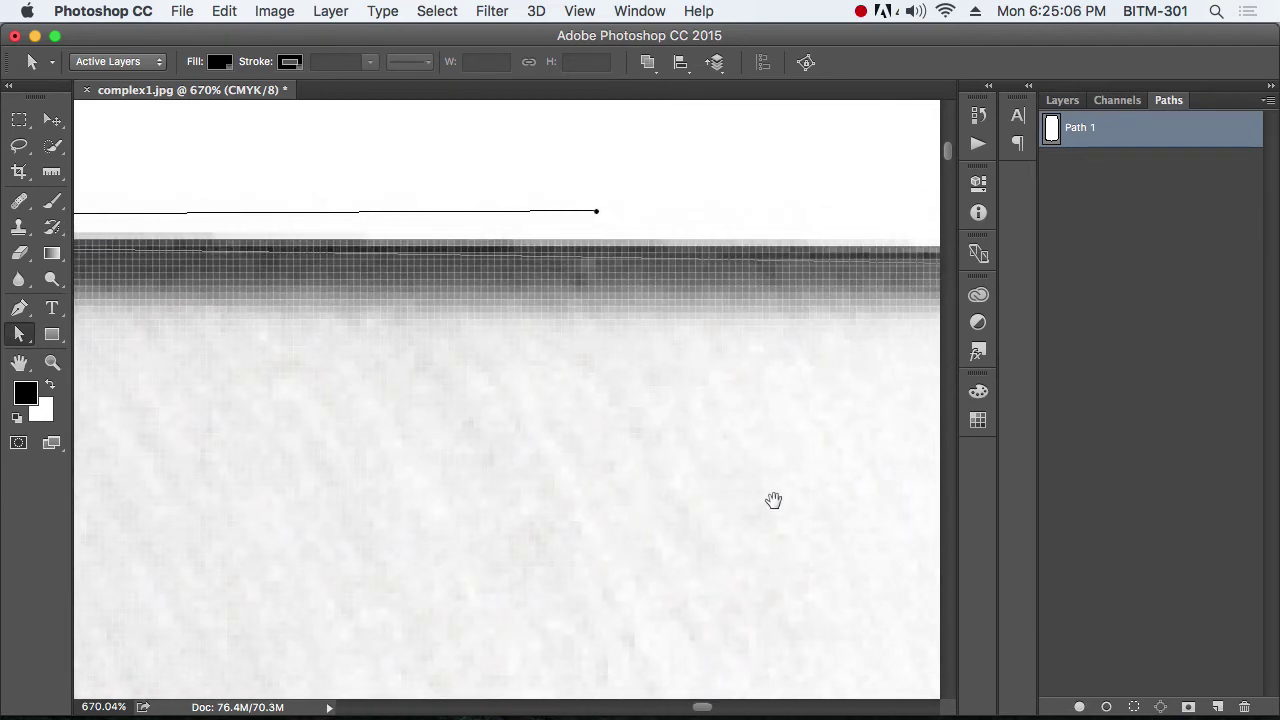
alt+click(663, 460)
drag(735, 479, 394, 489)
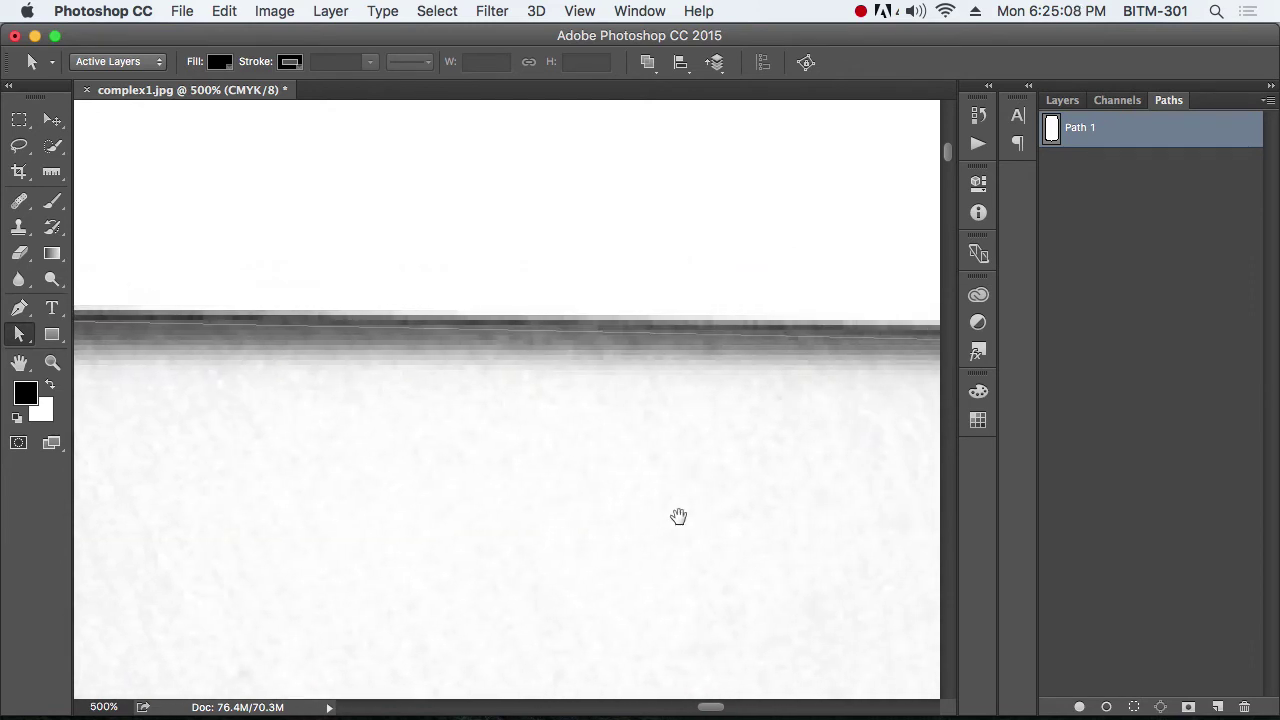
scroll(678, 516, right, 4)
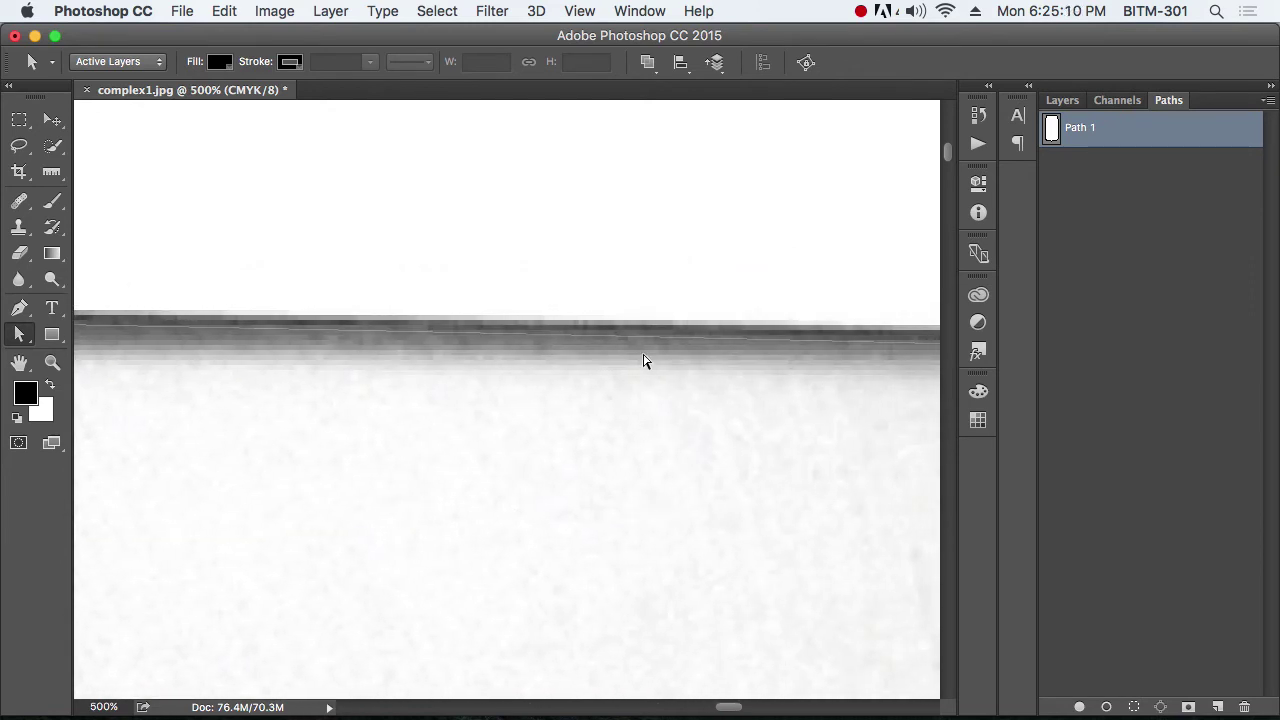
key(p)
key(a)
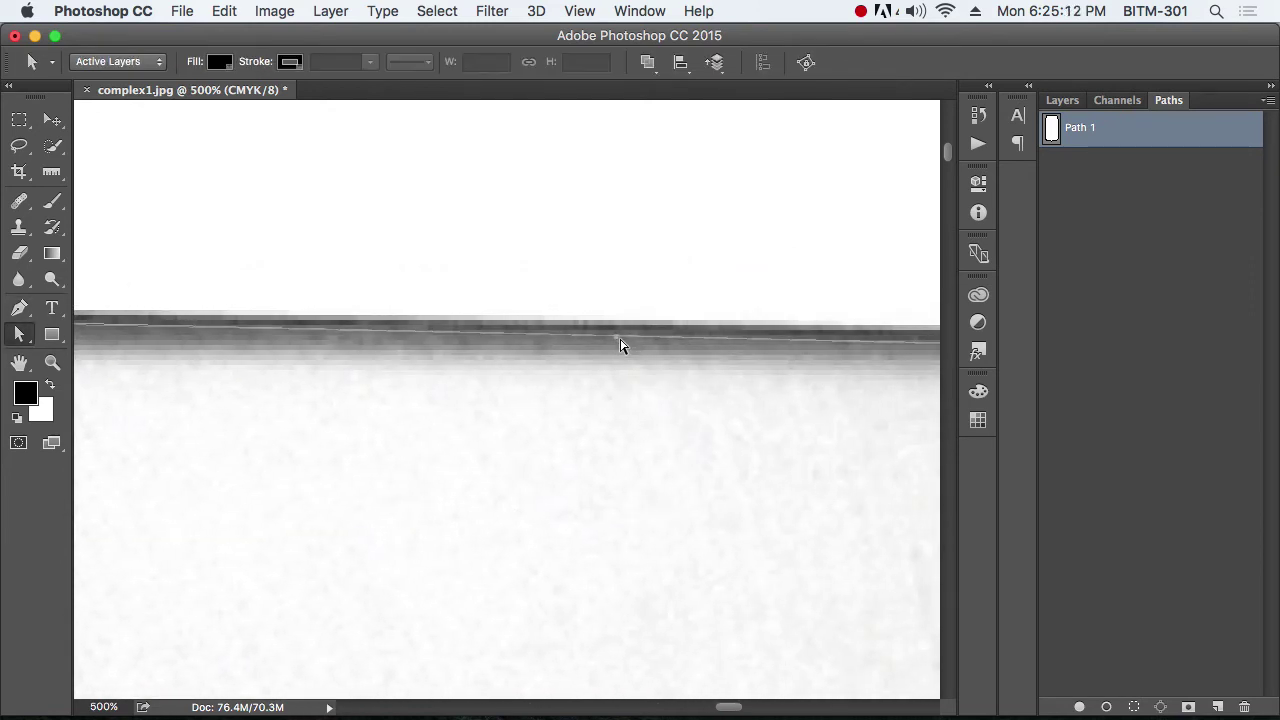
drag(620, 345, 617, 323)
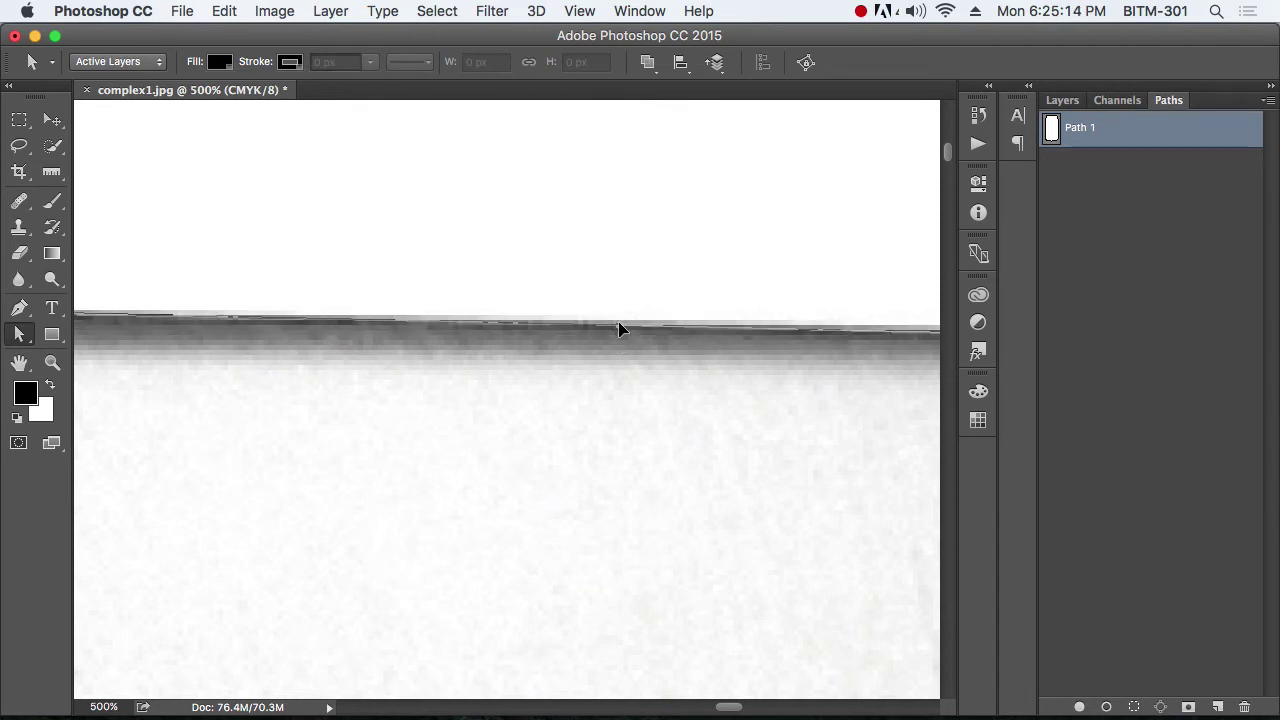
scroll(643, 349, up, 5)
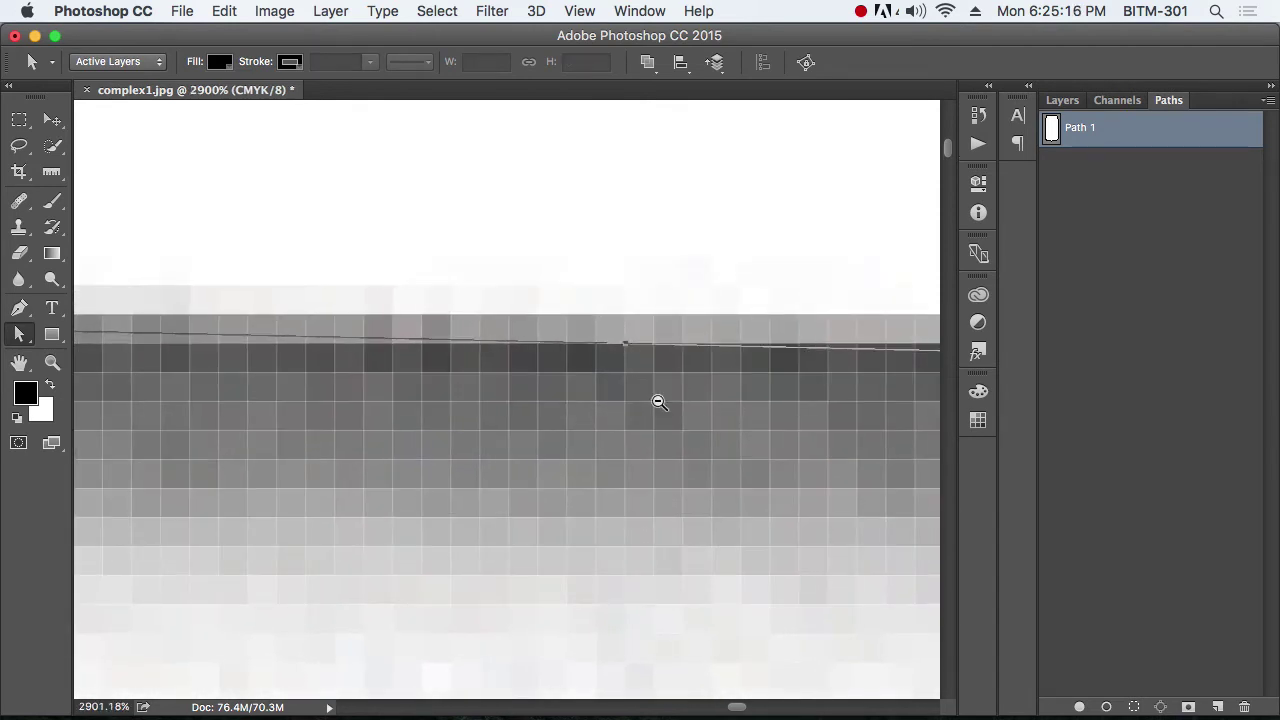
Examine the path around the lid's right corner and the upper can, and check its path operation
drag(733, 458, 487, 455)
drag(800, 494, 492, 466)
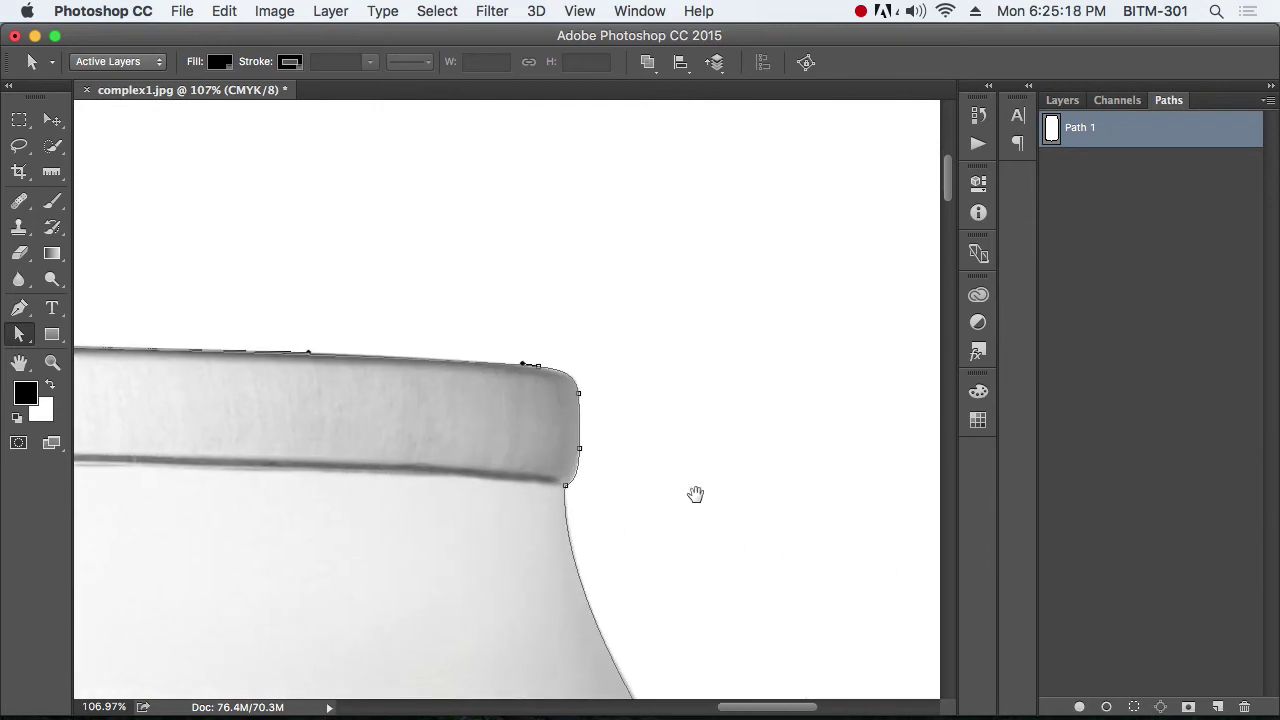
scroll(377, 410, up, 4)
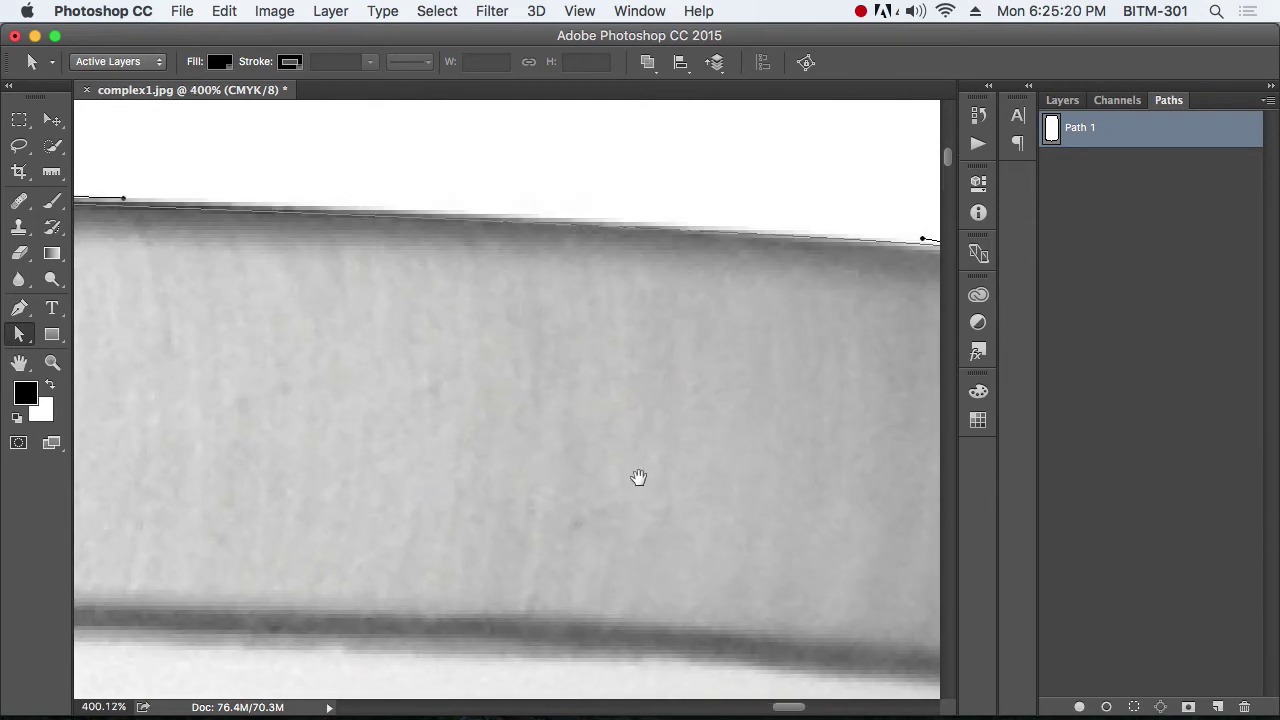
scroll(513, 440, down, 7)
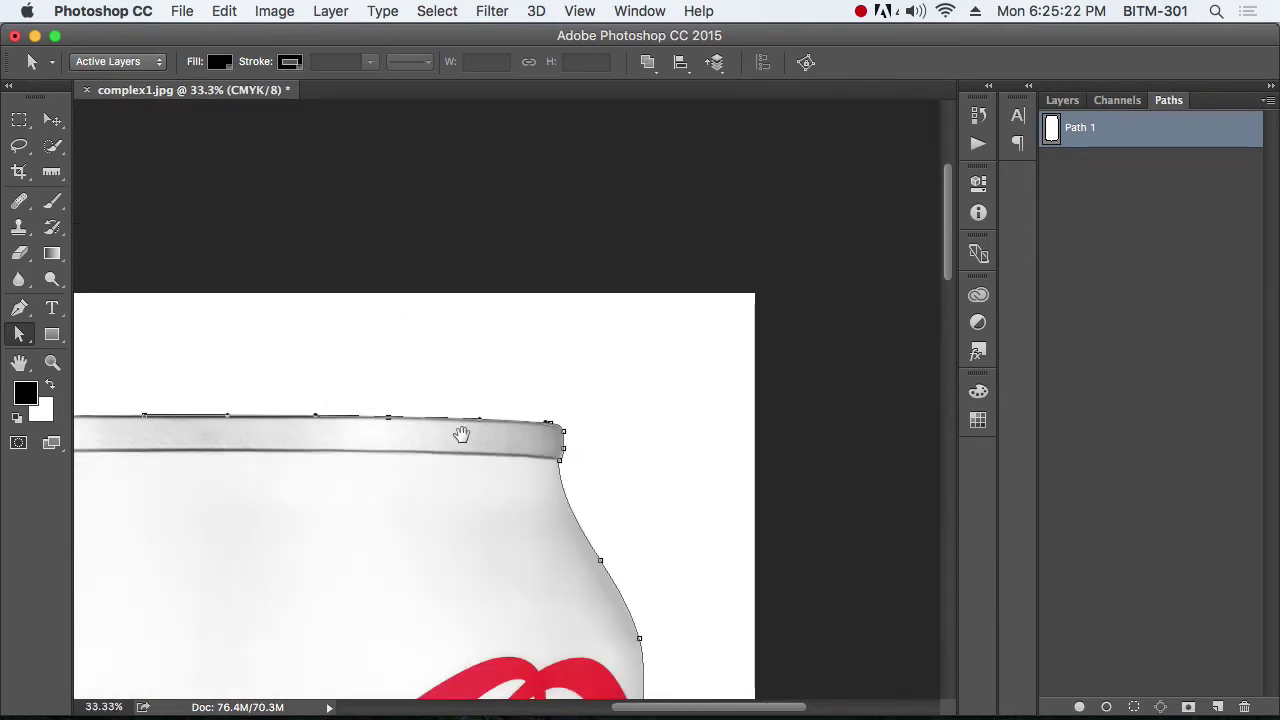
drag(438, 469, 514, 331)
alt+click(468, 396)
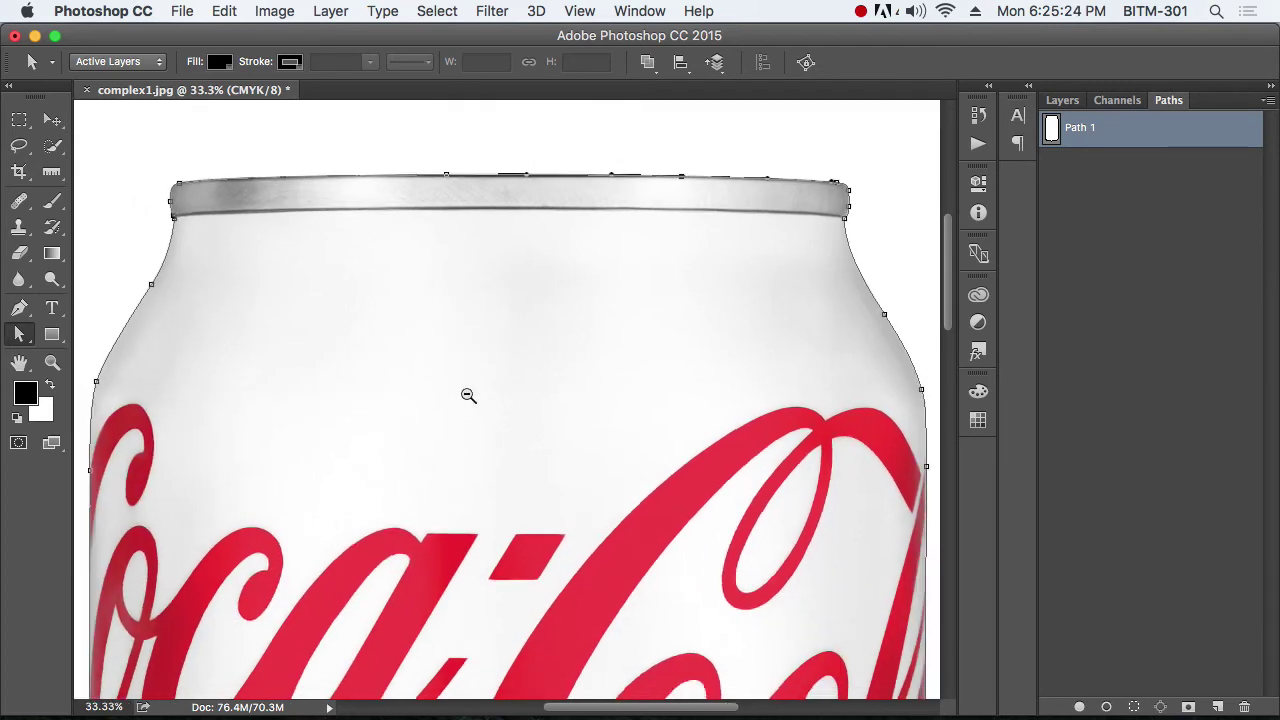
scroll(468, 396, down, 1)
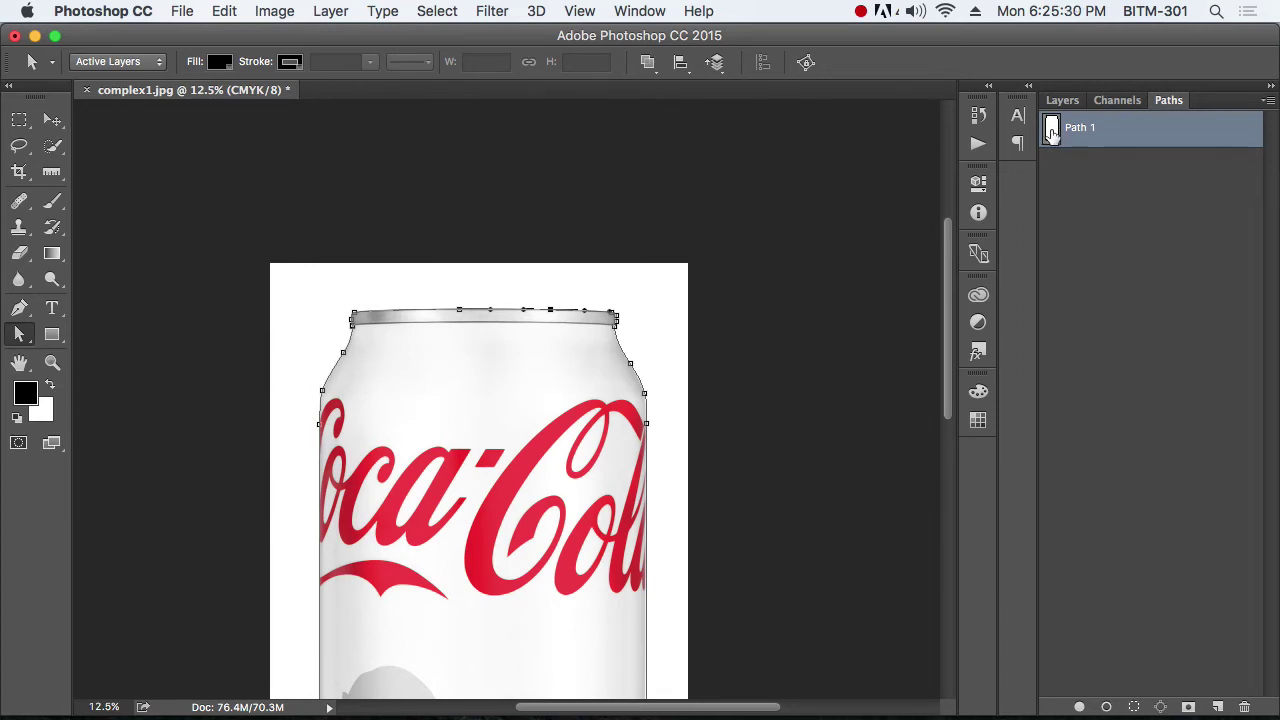
click(648, 62)
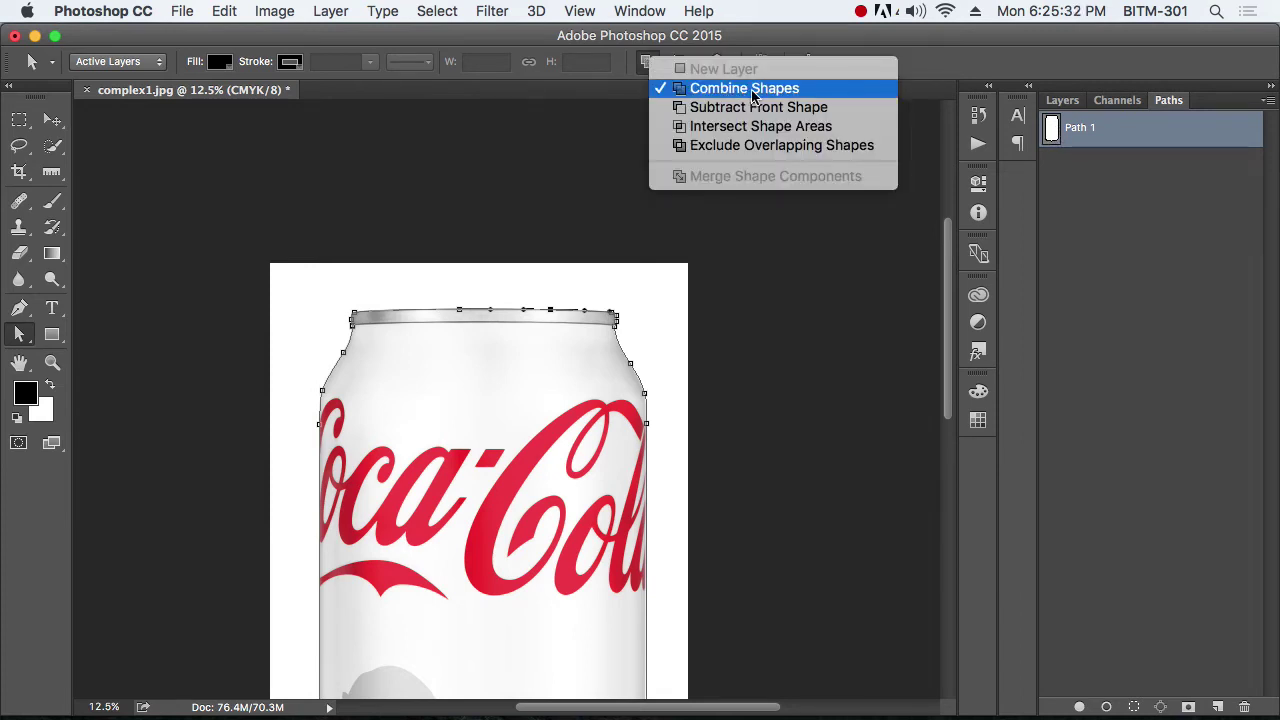
click(988, 47)
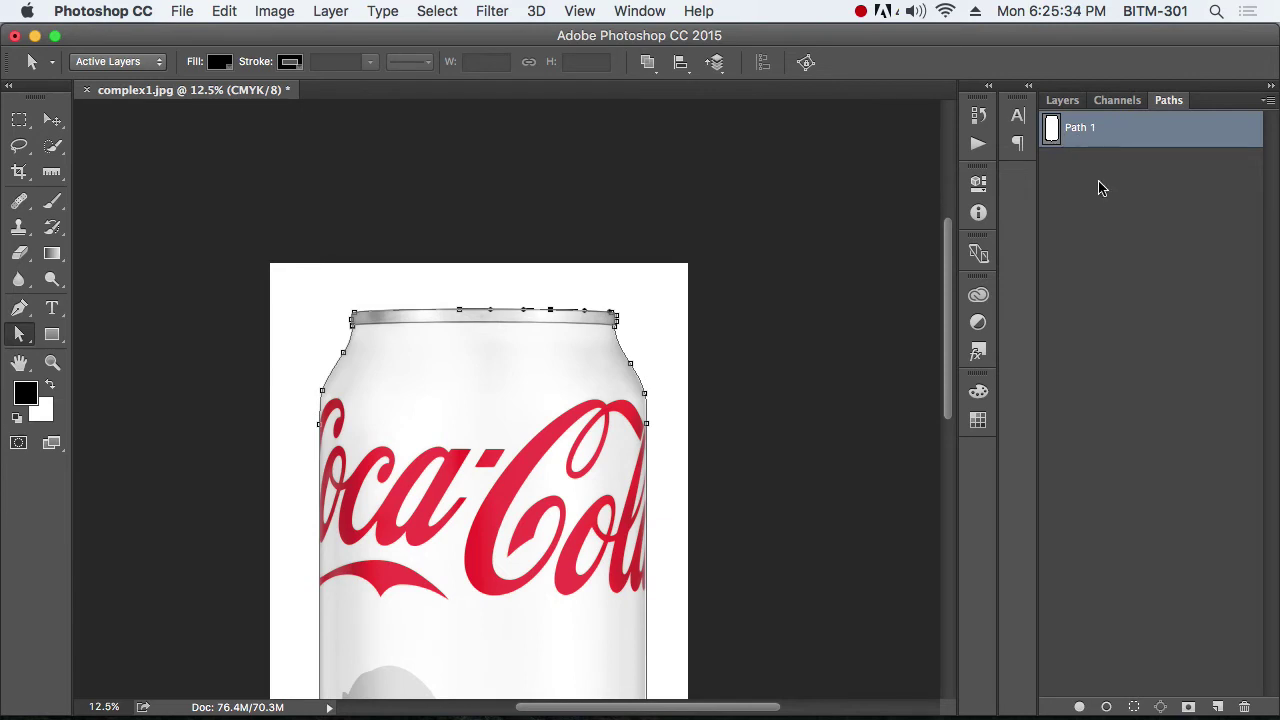
Save complex1.jpg and close the document
key(super+s)
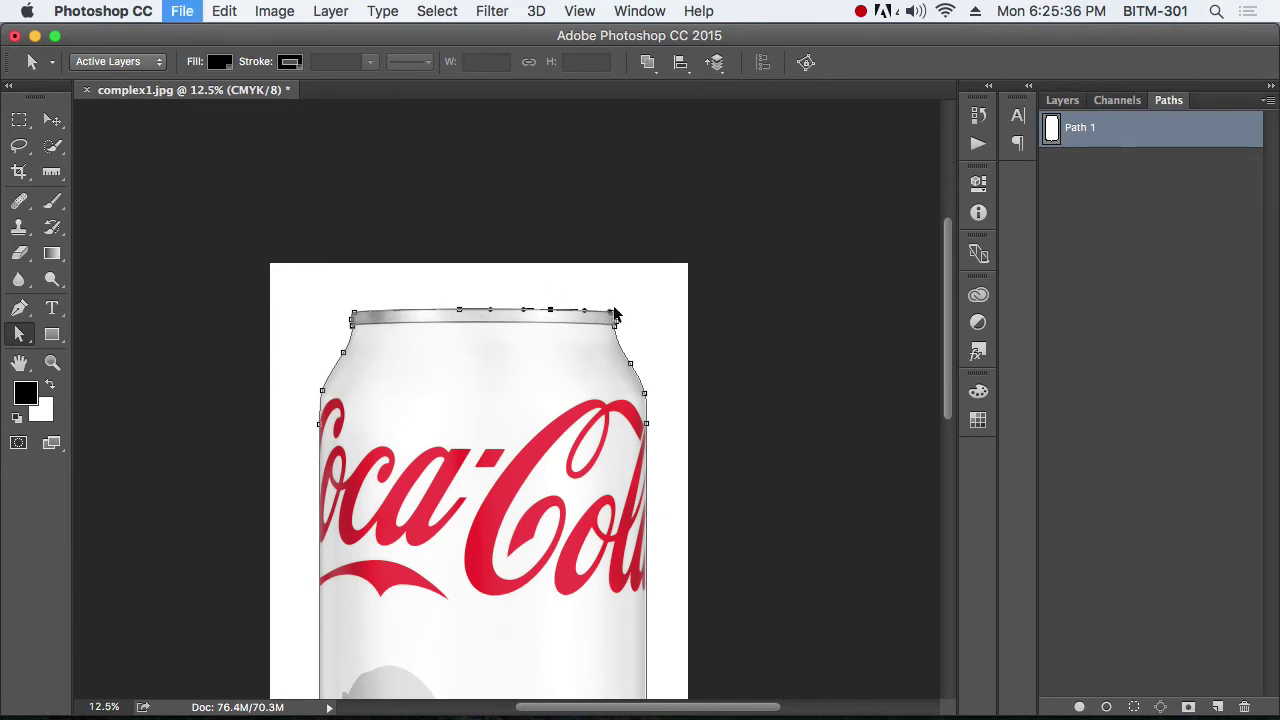
click(800, 336)
key(super+w)
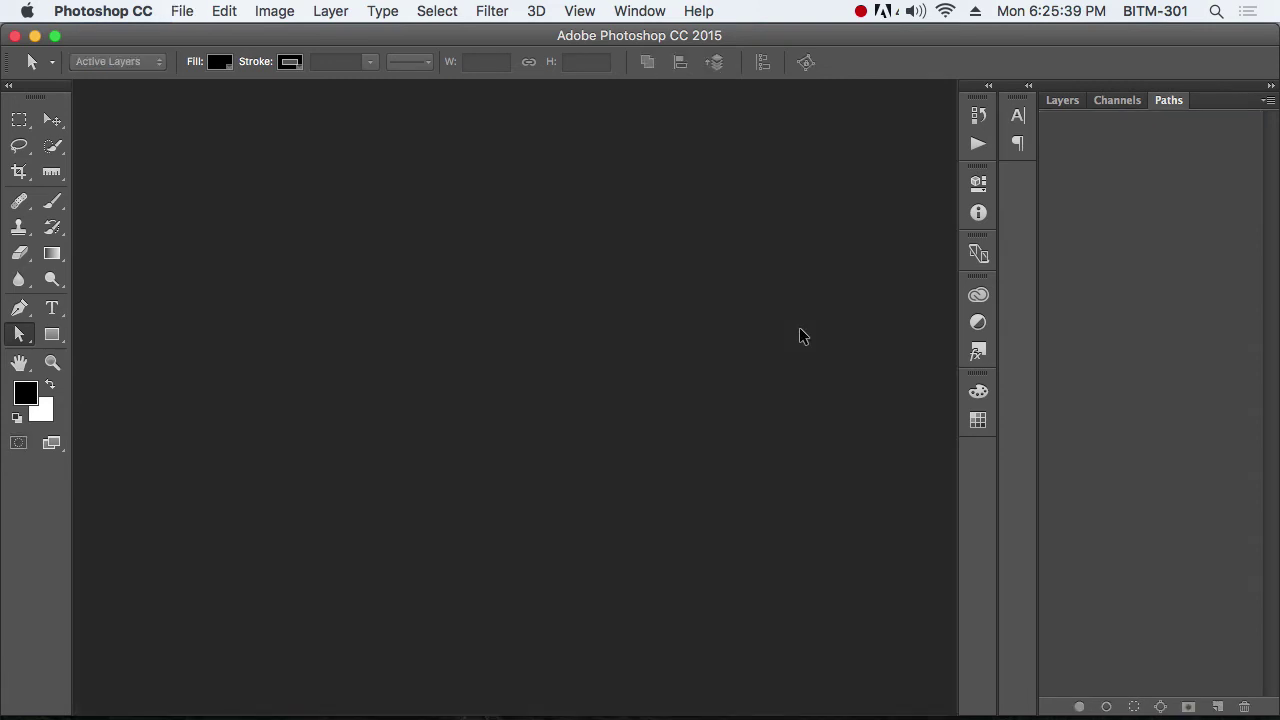
Reopen complex1.jpg from the recently used files
click(182, 12)
mouse_move(365, 114)
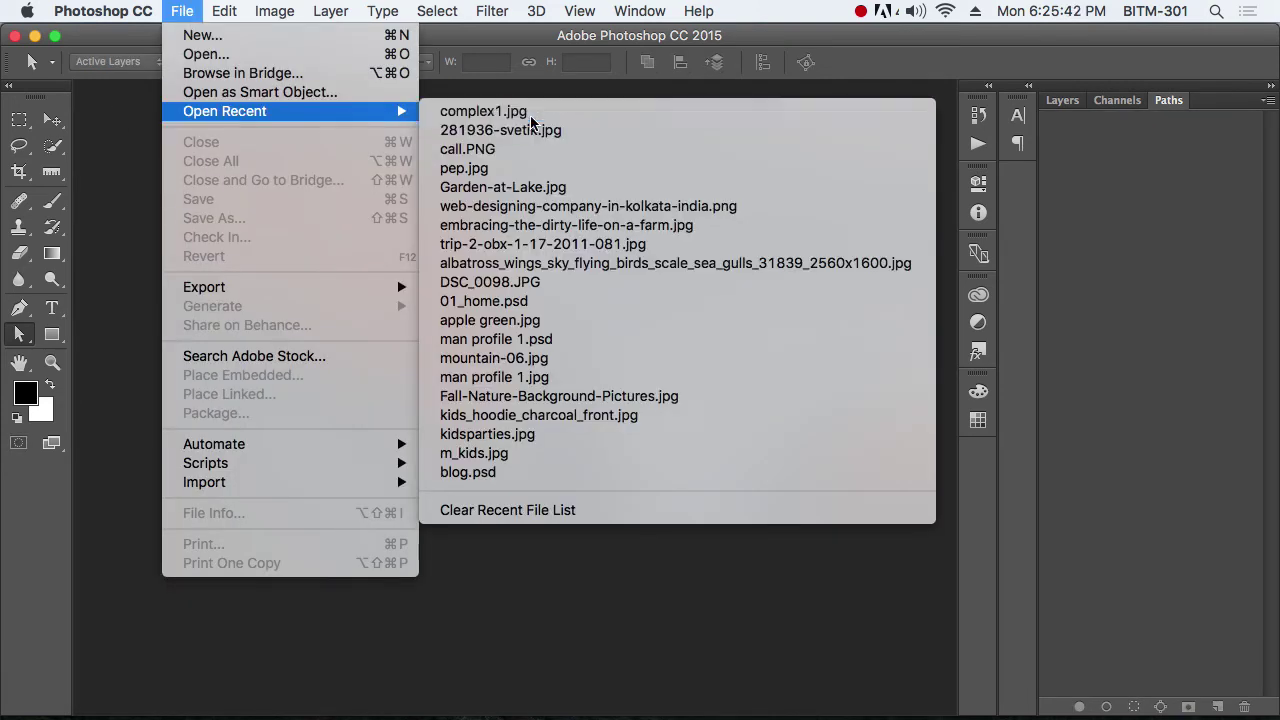
click(483, 112)
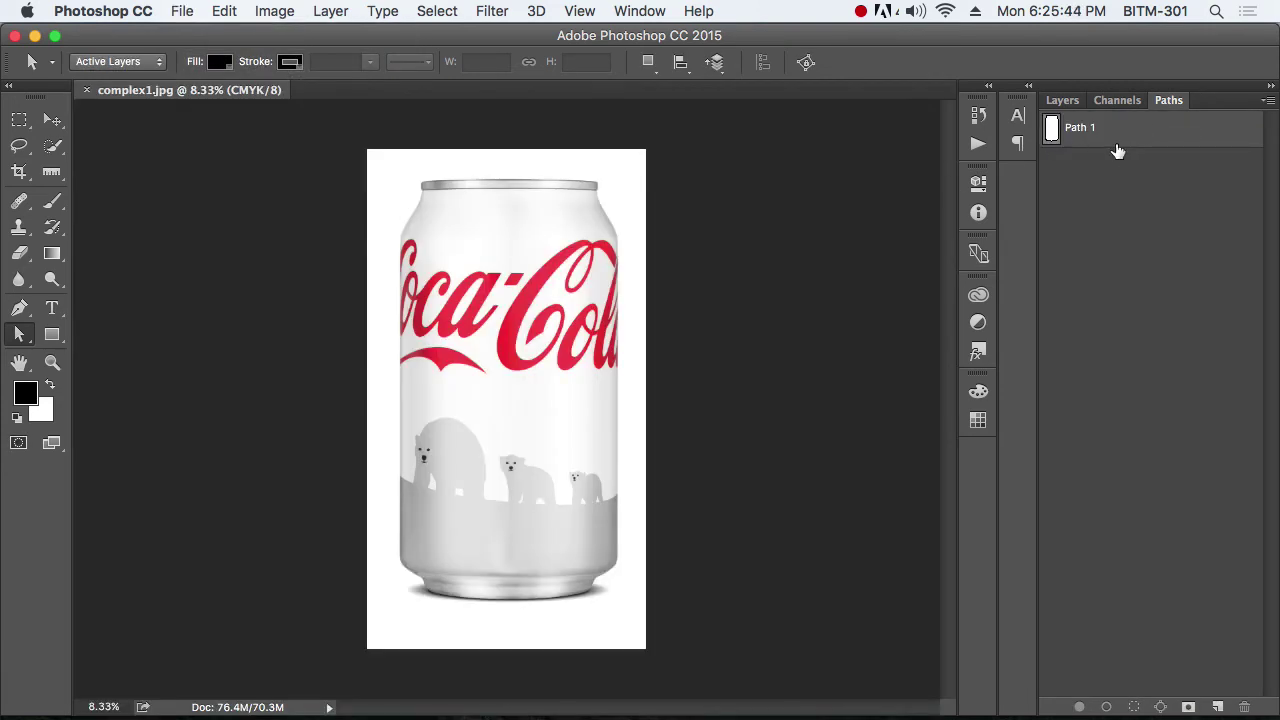
Activate Path 1 and select its anchor points at the right corner of the can's lid
click(1064, 101)
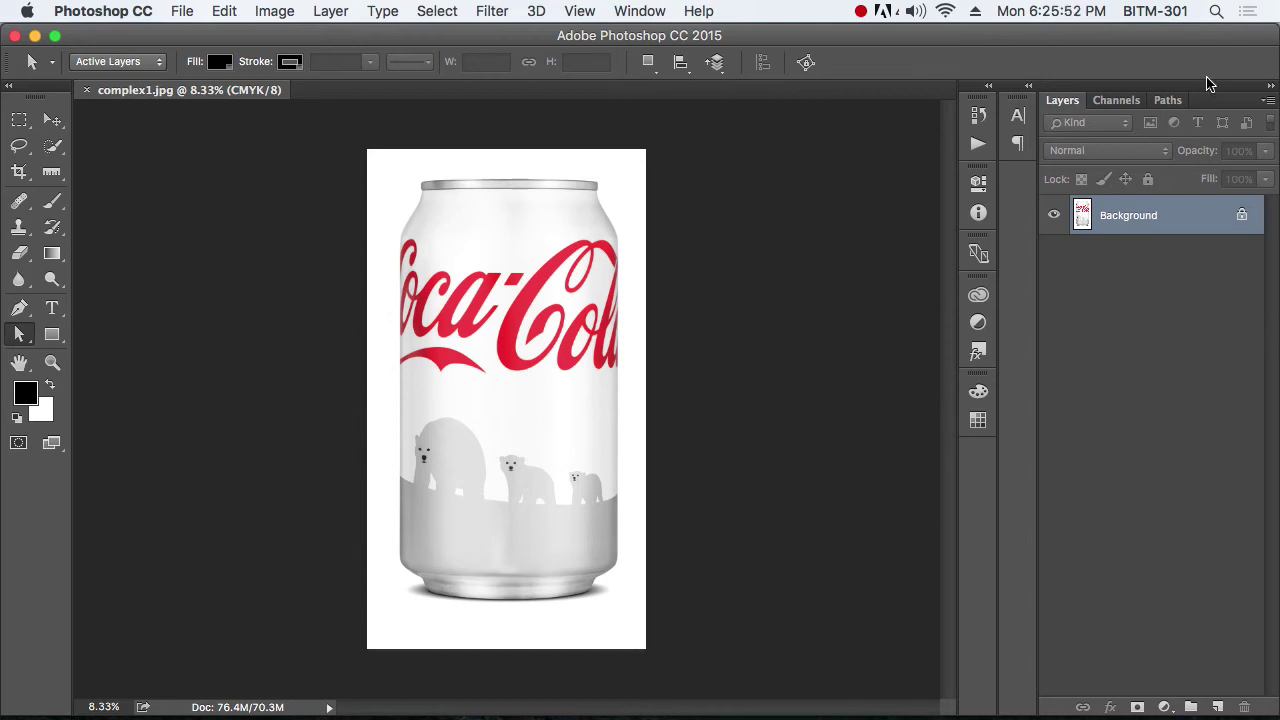
click(1168, 101)
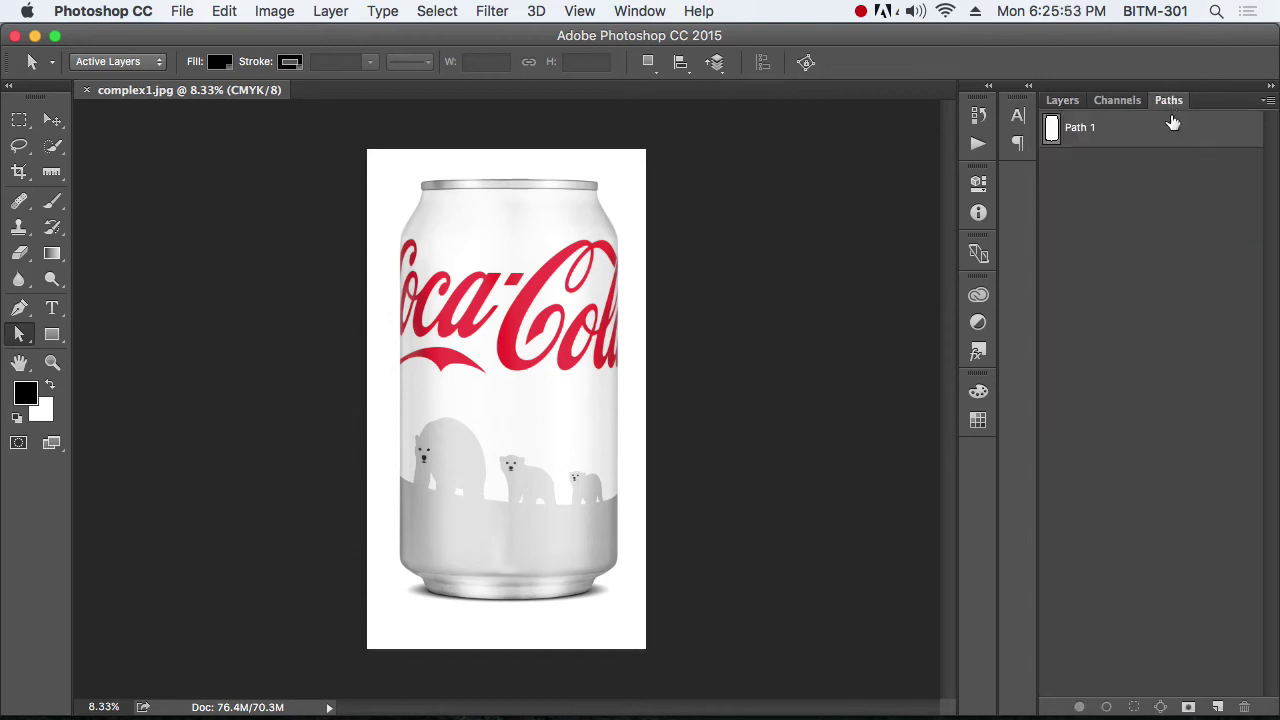
click(1089, 143)
drag(541, 187, 783, 251)
drag(805, 208, 628, 282)
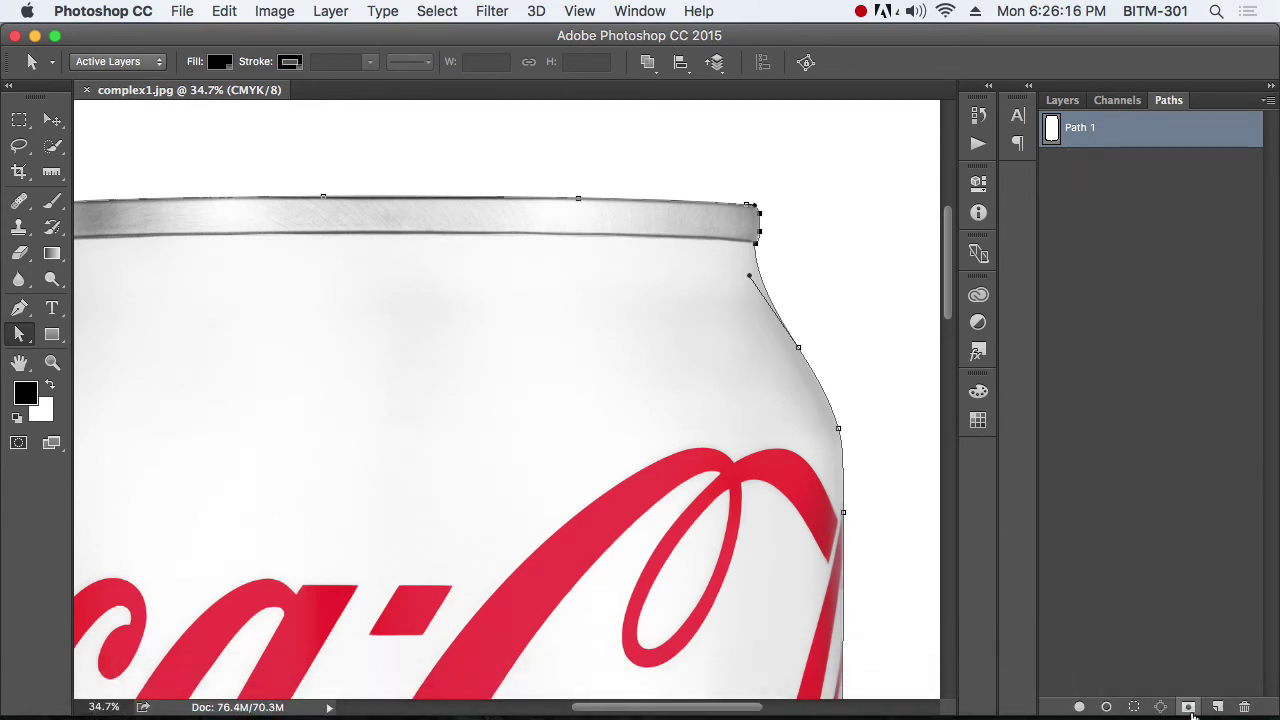
Examine the commands available for turning Path 1 into a selection
drag(1193, 714, 1158, 418)
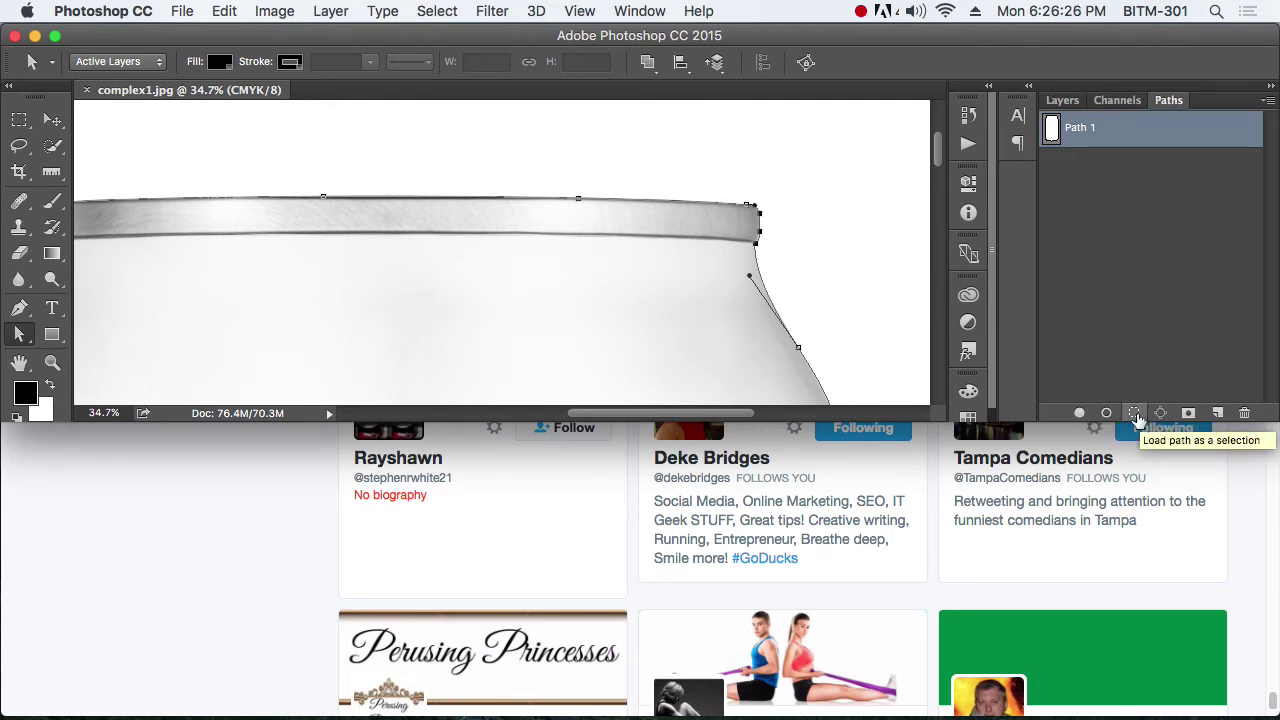
click(1268, 101)
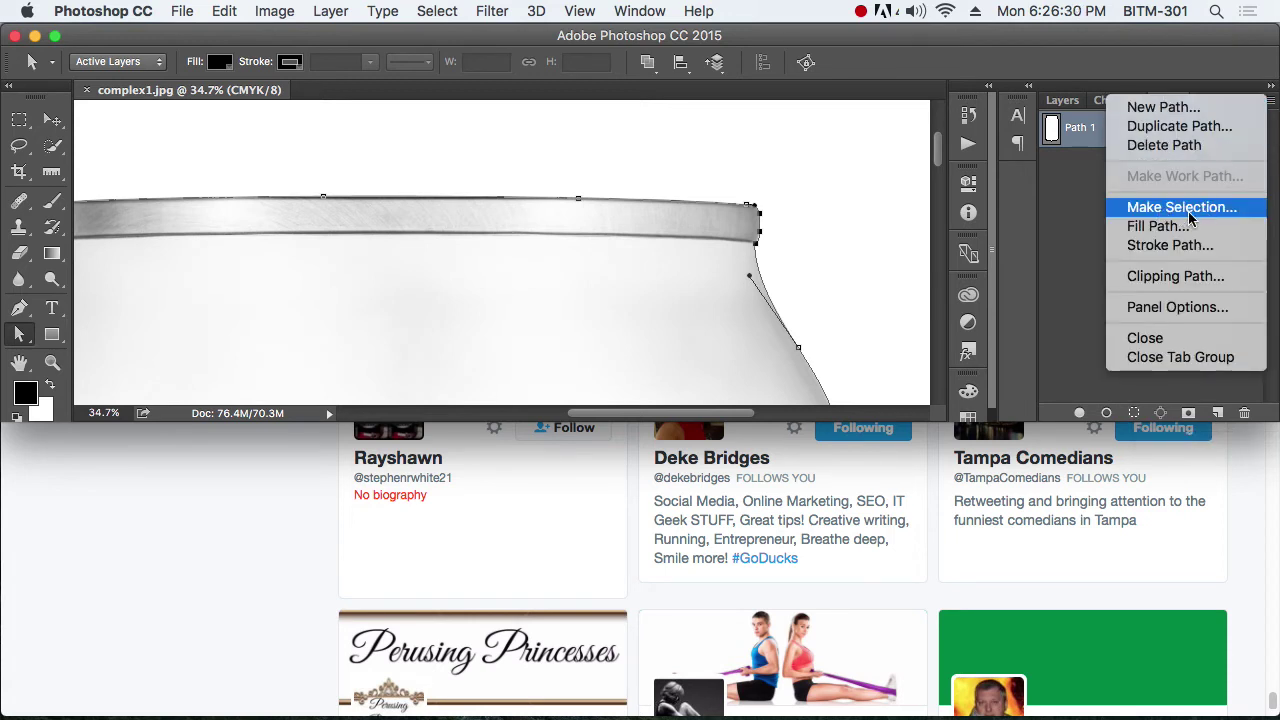
click(1071, 203)
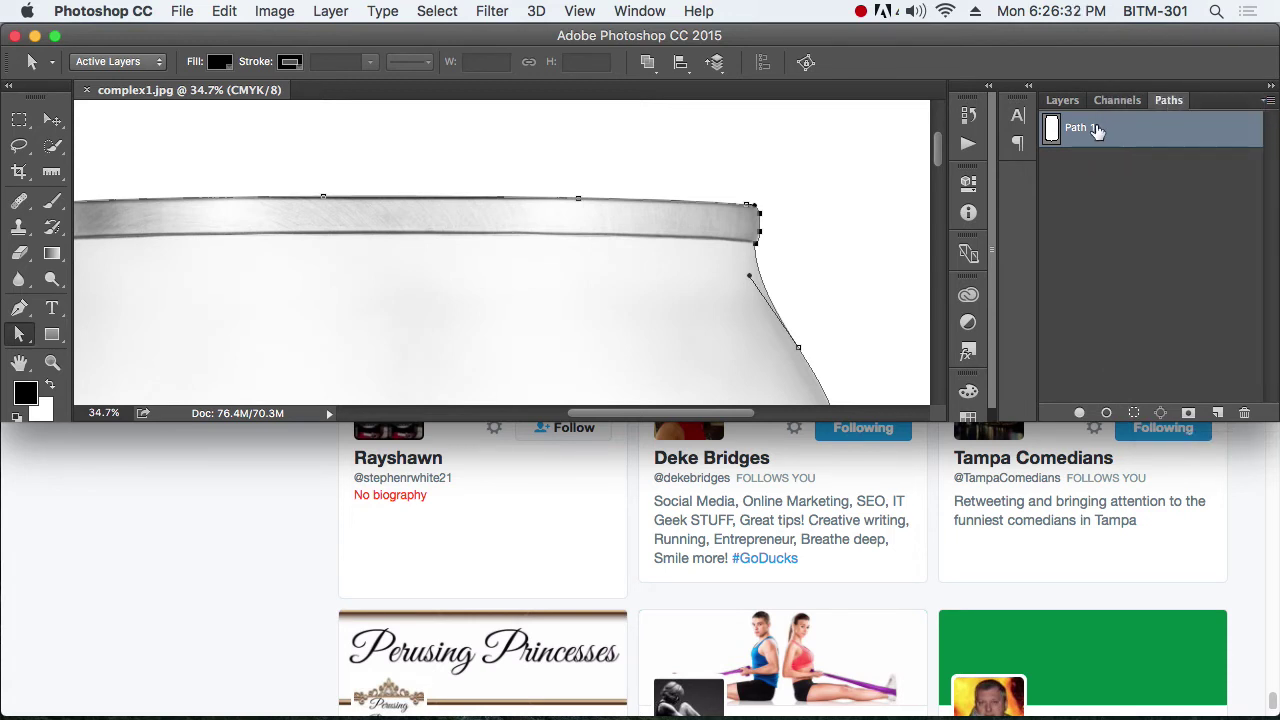
right_click(1095, 129)
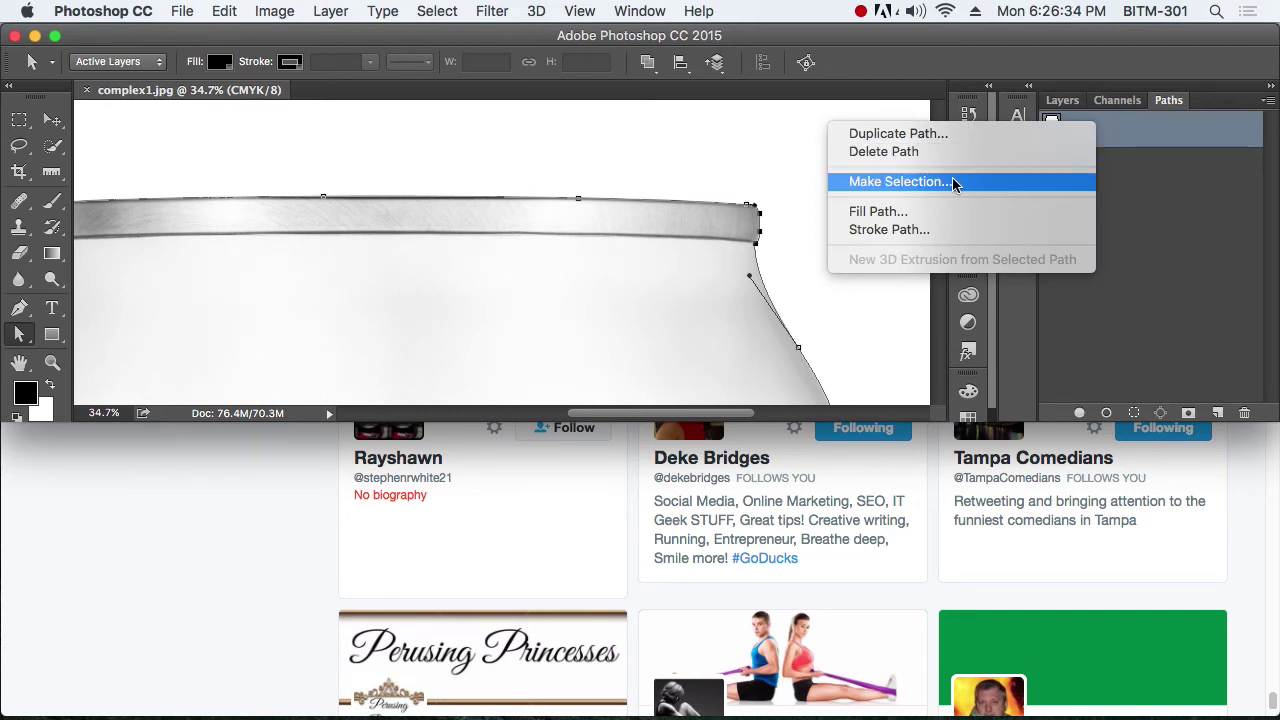
click(1236, 229)
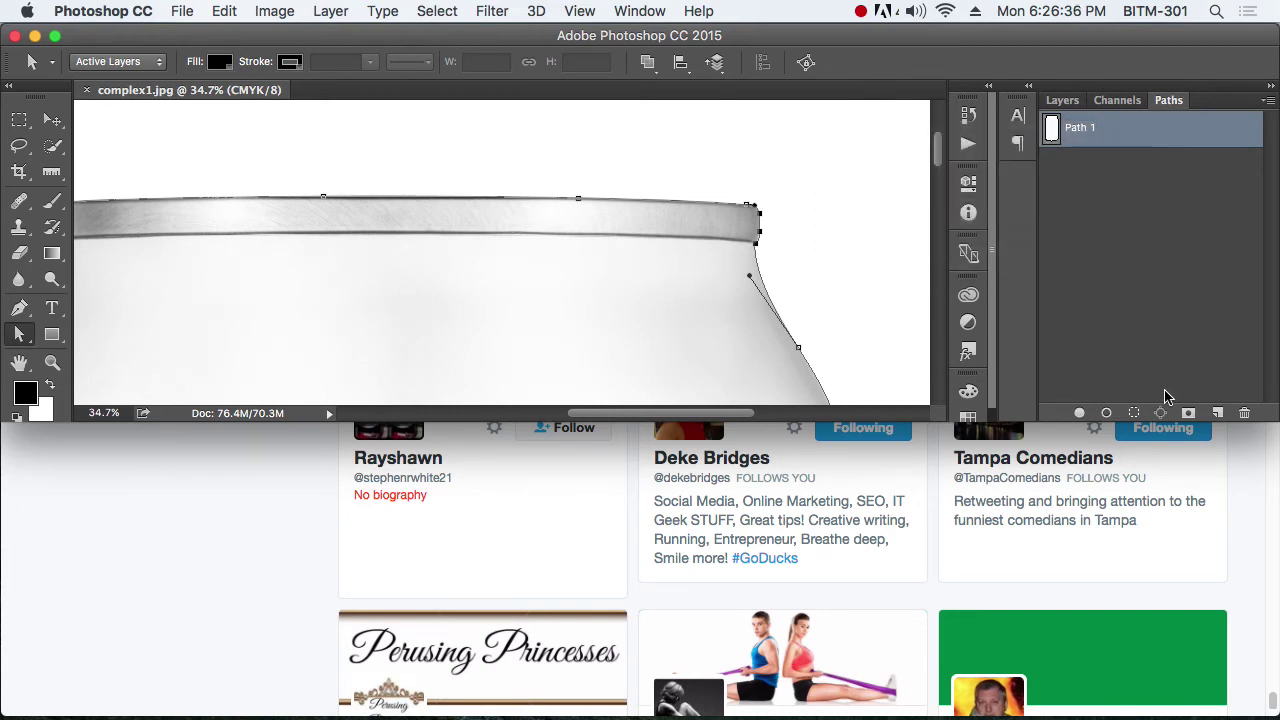
drag(1149, 424, 1188, 713)
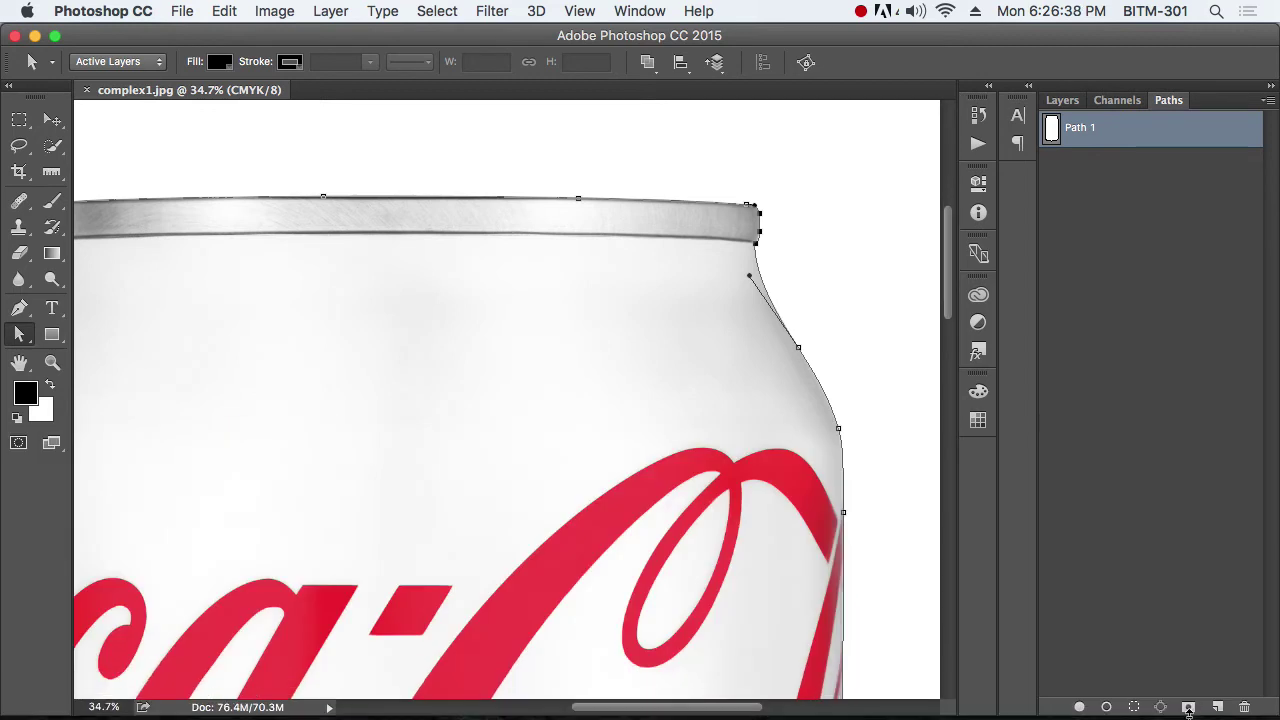
Load Path 1 as a selection around the whole can and switch to the Rectangular Marquee tool
super+click(1060, 145)
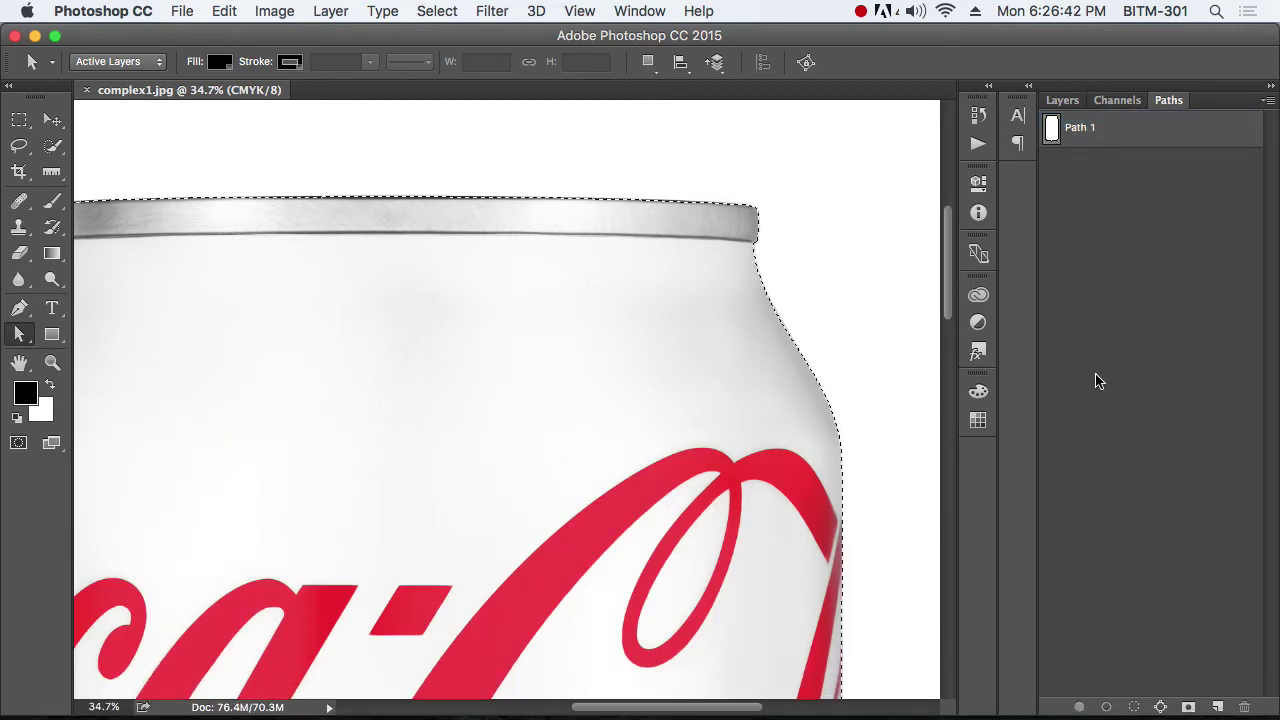
alt+click(553, 346)
alt+click(553, 346)
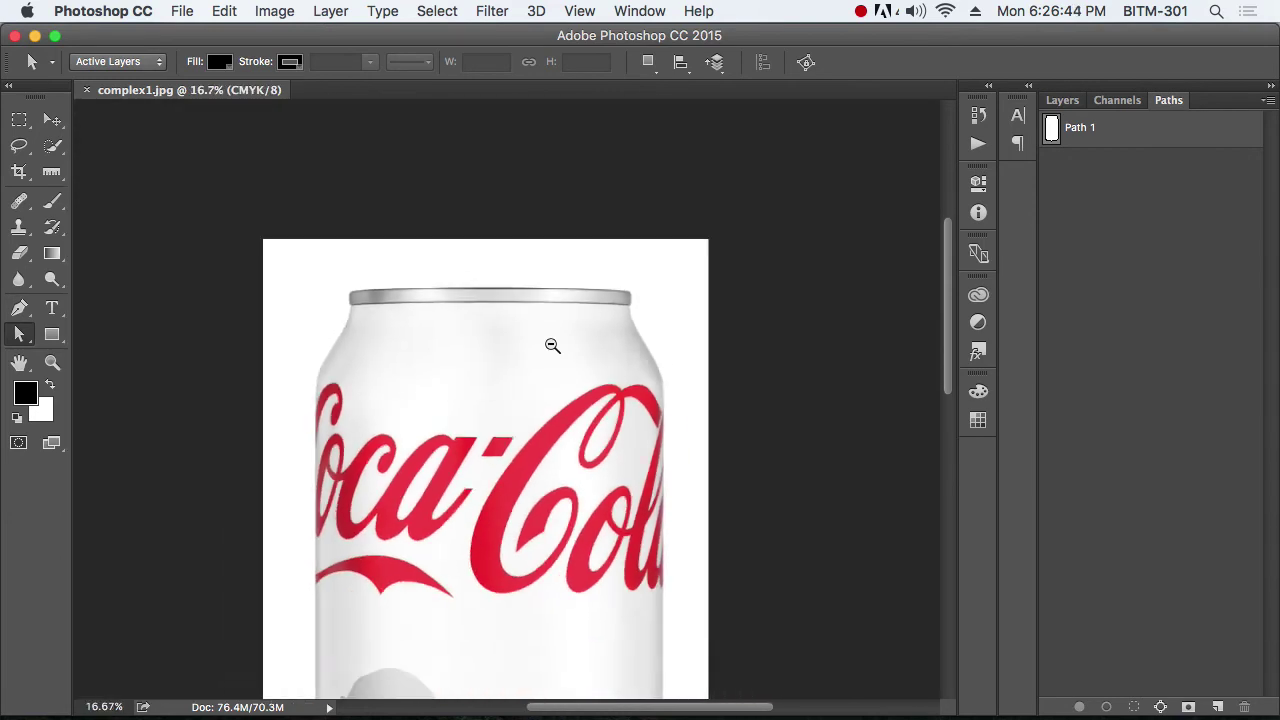
alt+click(551, 343)
key(m)
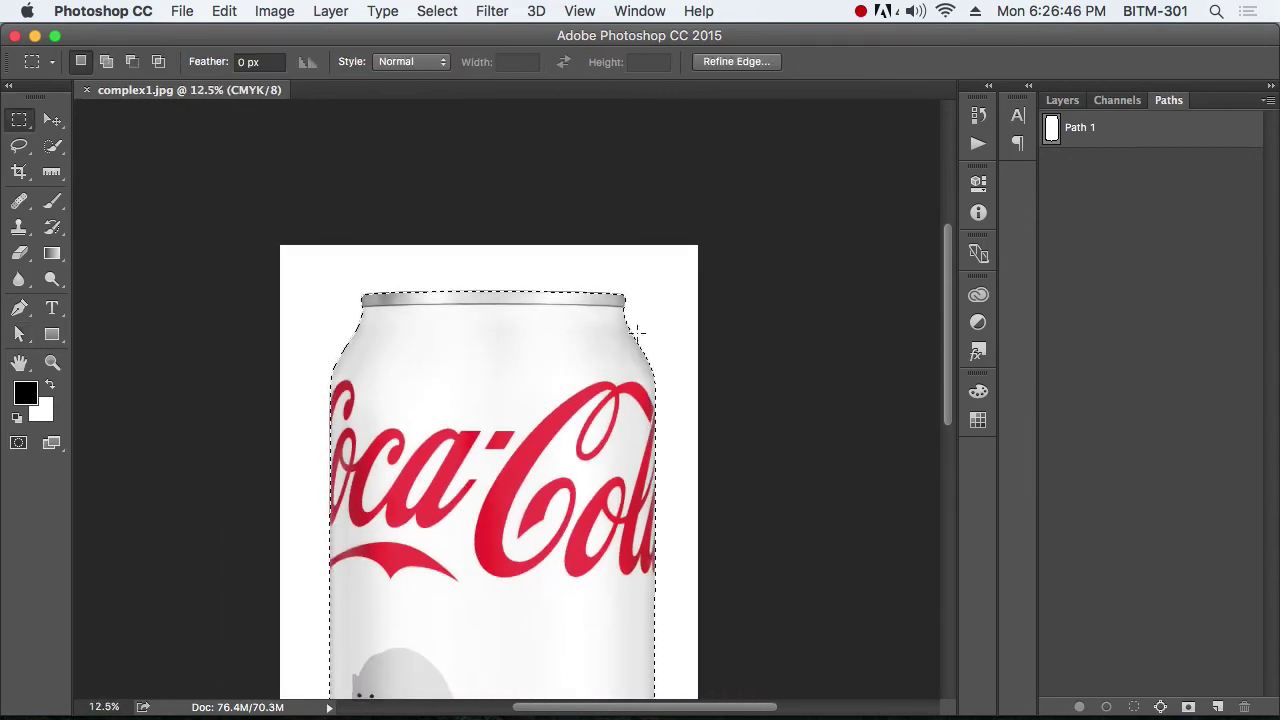
Copy the selected can from the Background onto its own new layer
click(1062, 102)
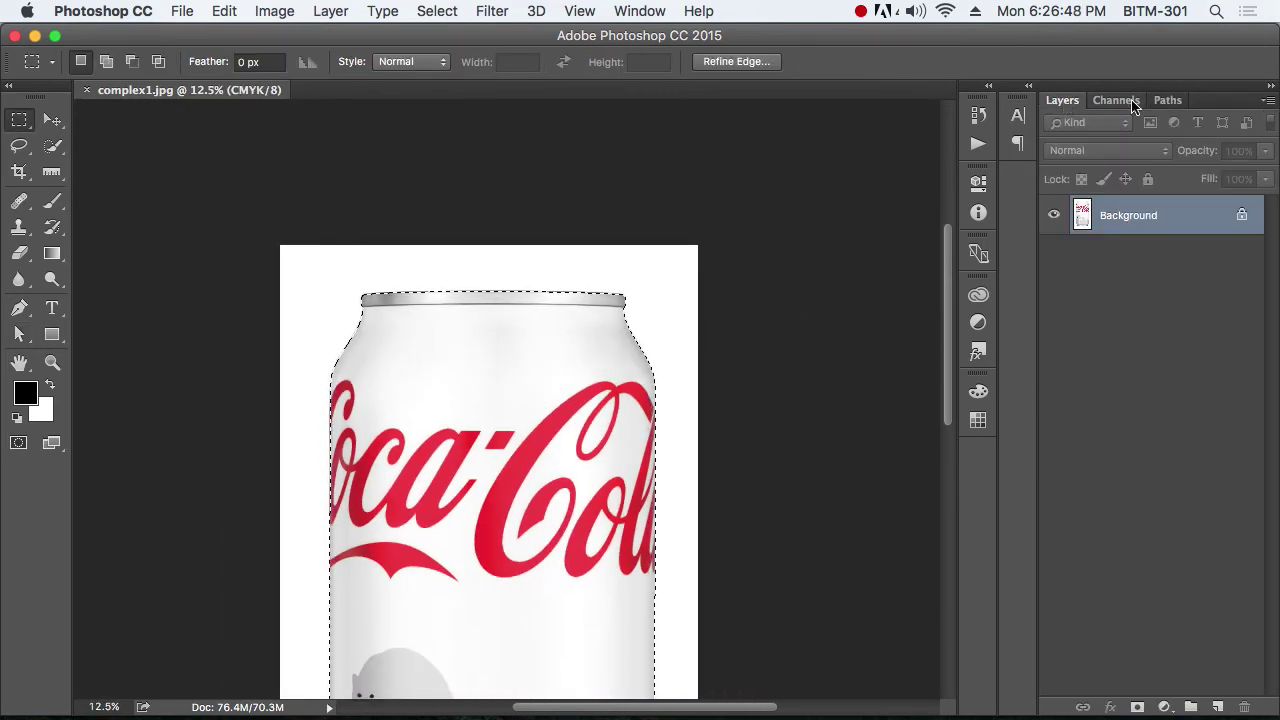
click(1166, 102)
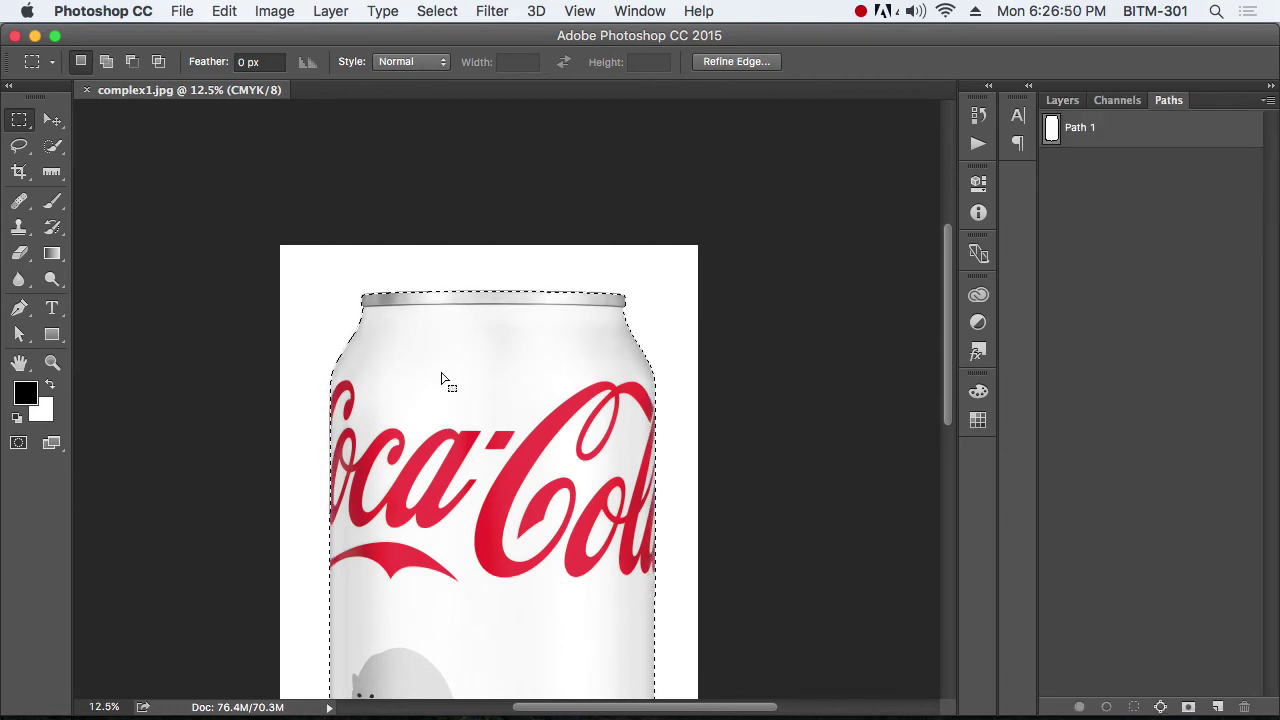
click(1064, 102)
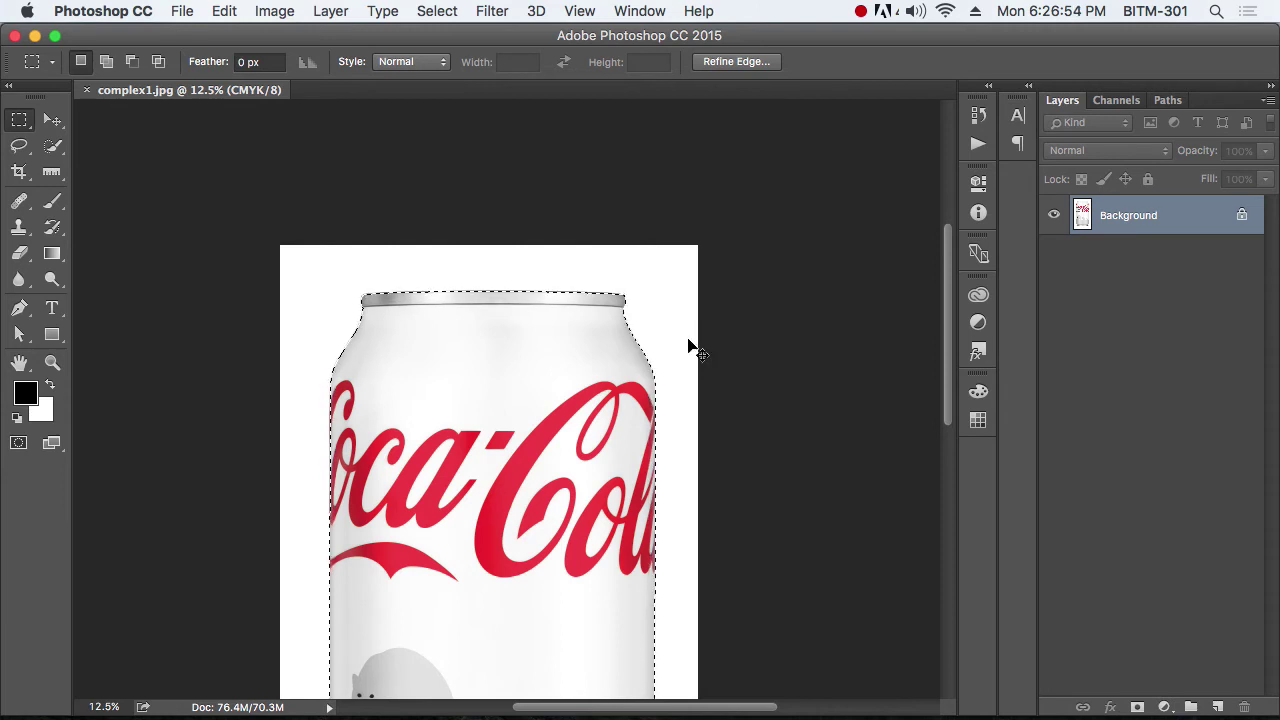
key(super+j)
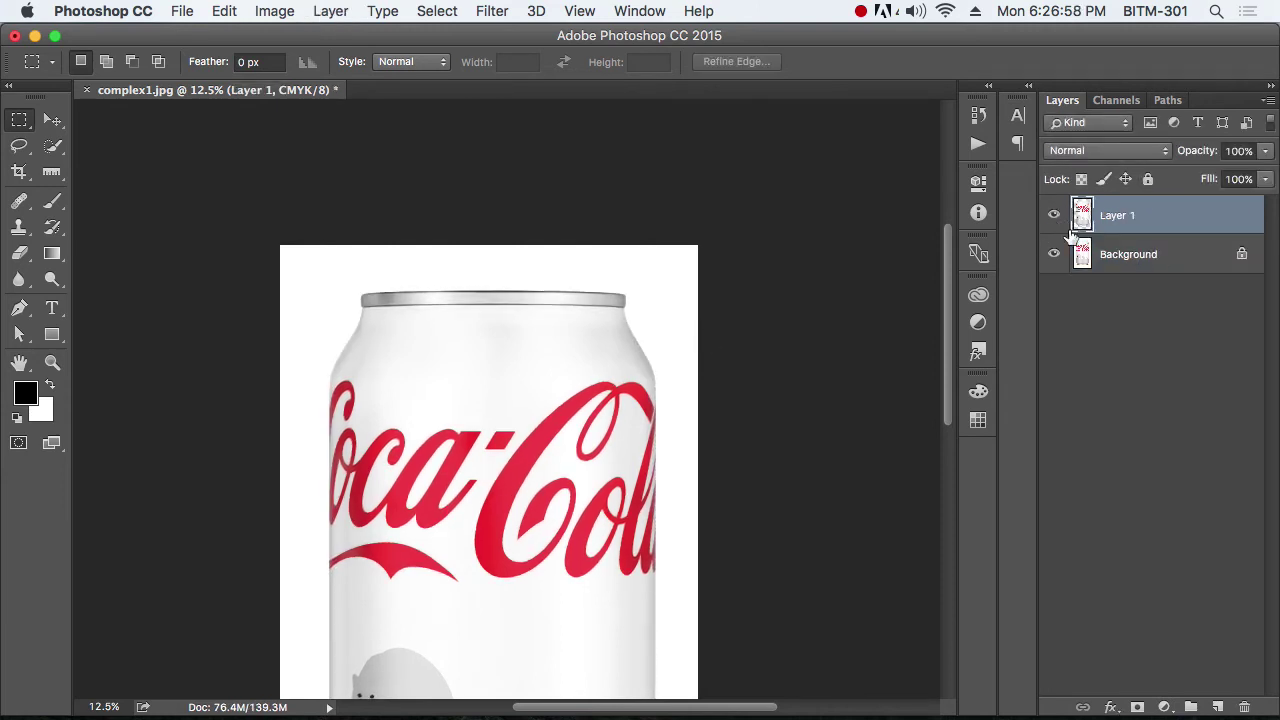
Add a new layer directly above the Background and fill it with red ff0000
click(1139, 266)
click(1217, 707)
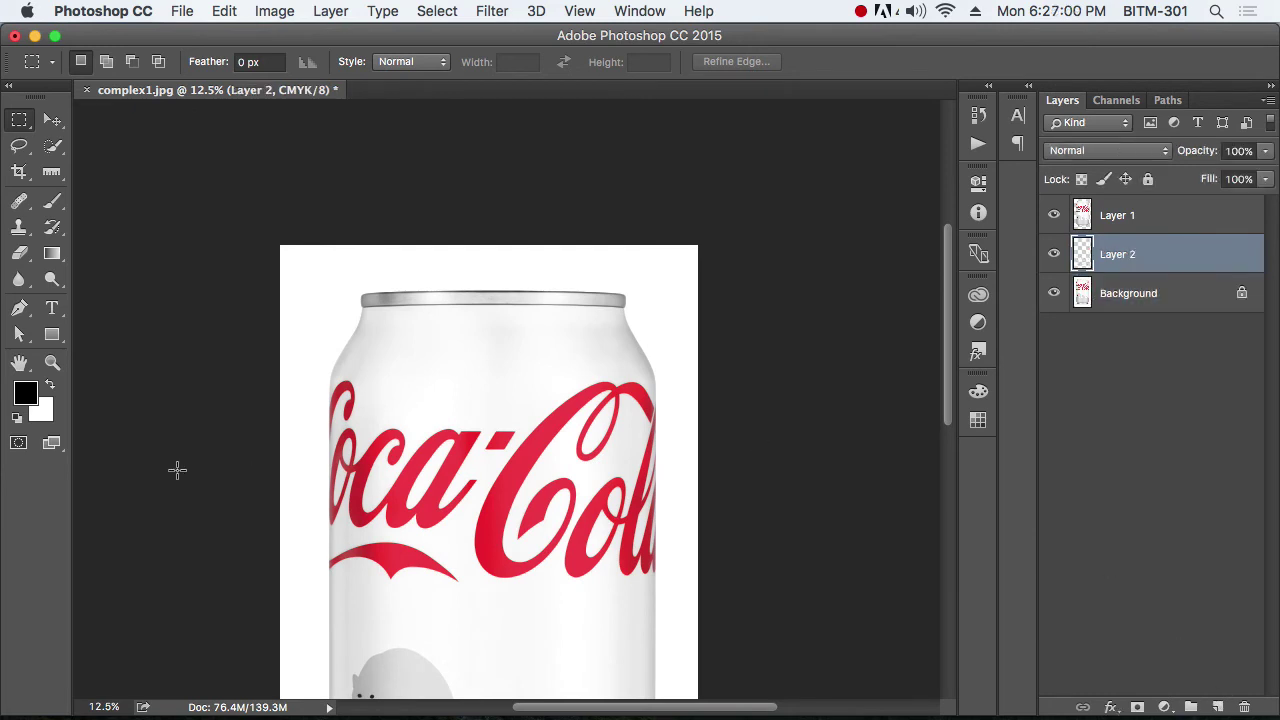
click(26, 395)
click(962, 296)
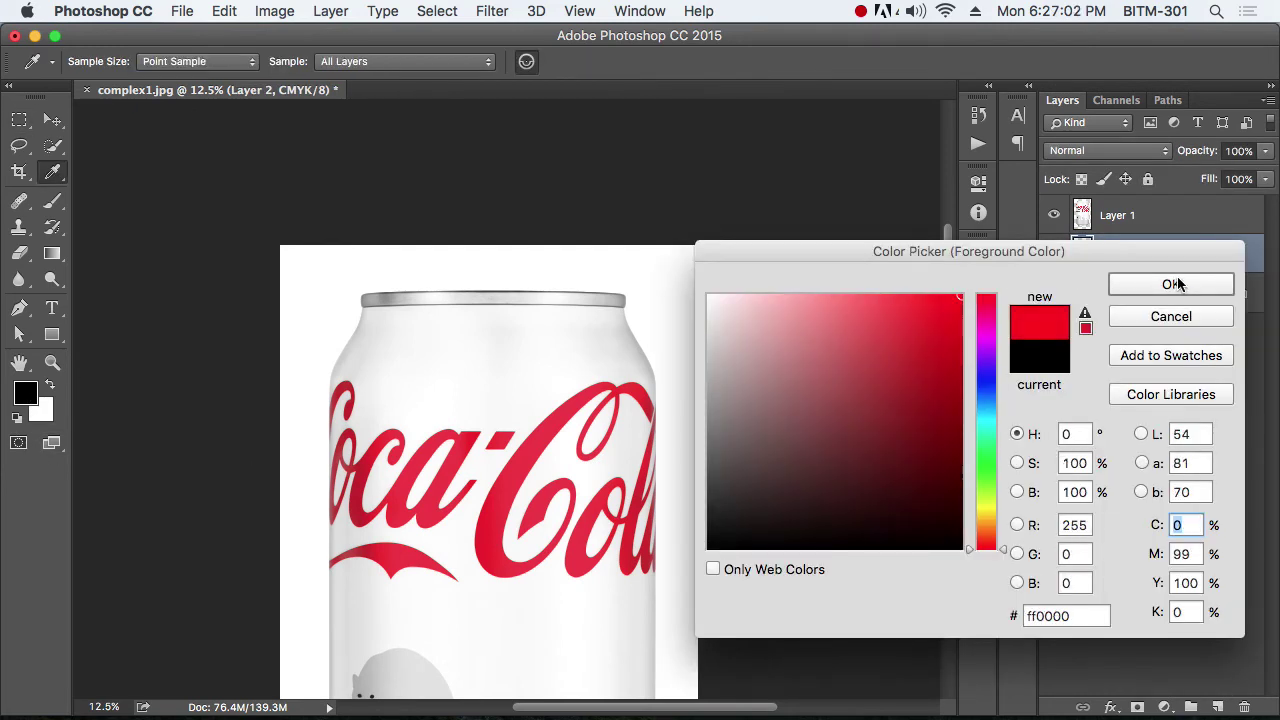
click(1171, 284)
key(m)
key(alt+BackSpace)
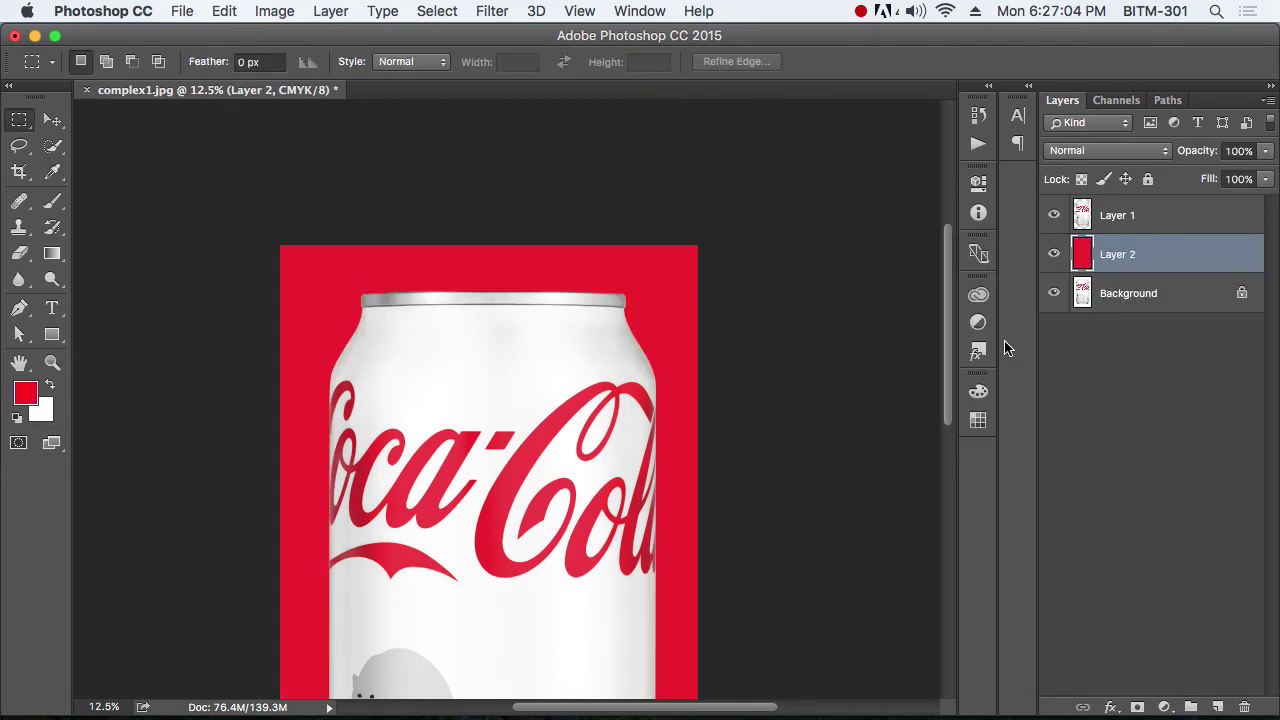
Examine the cut-out can's edges against the red fill, down to the lower right base
drag(447, 397, 540, 446)
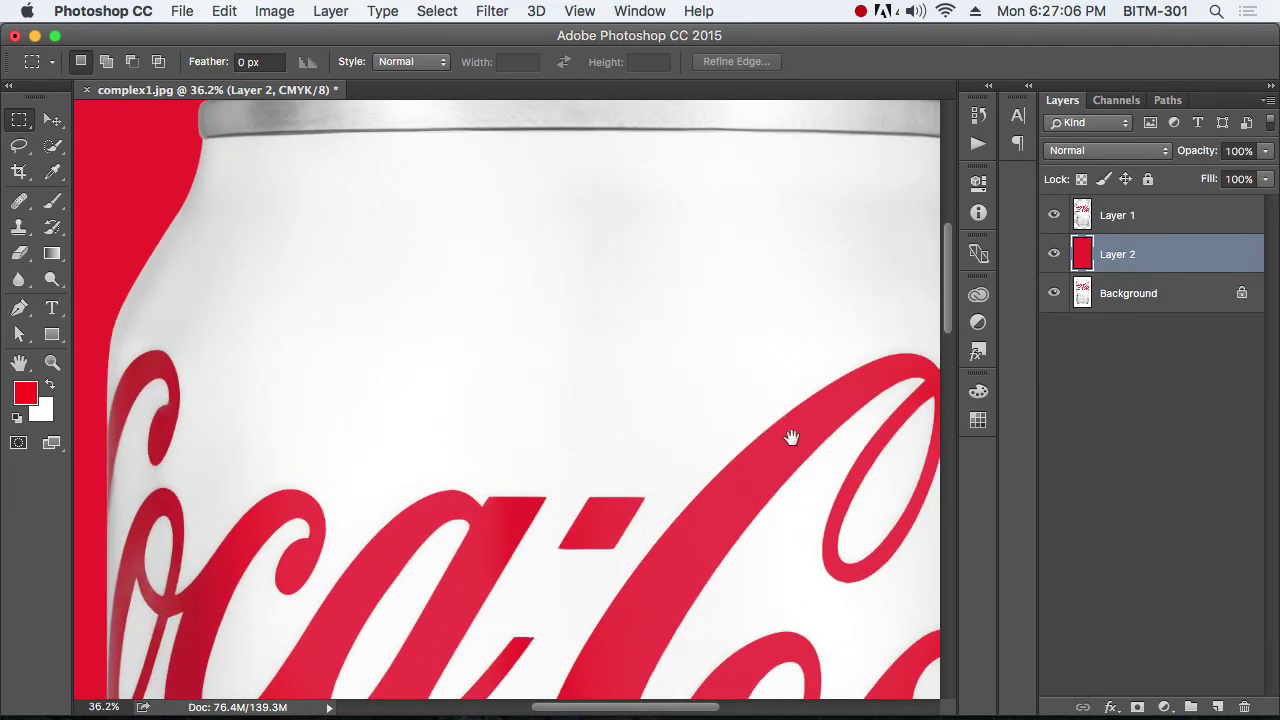
drag(789, 437, 466, 451)
scroll(633, 451, down, 10)
scroll(691, 291, left, 2)
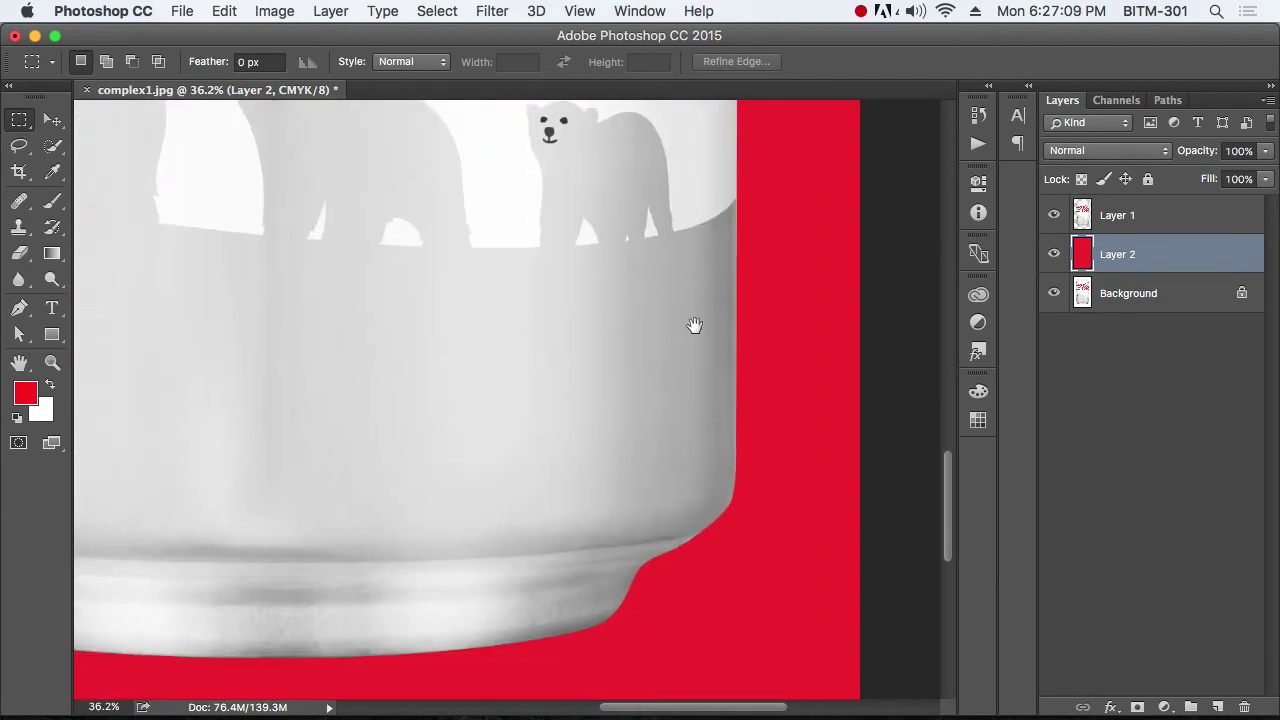
drag(726, 616, 708, 426)
drag(561, 427, 668, 472)
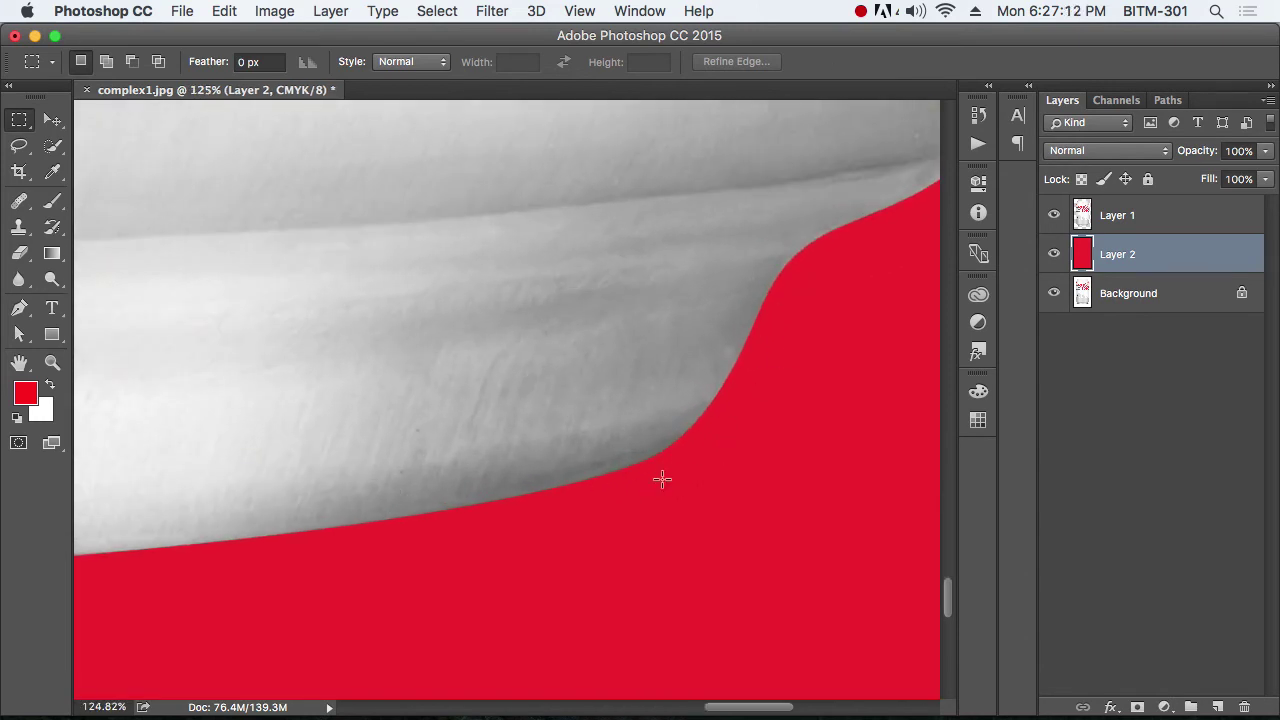
drag(737, 357, 551, 423)
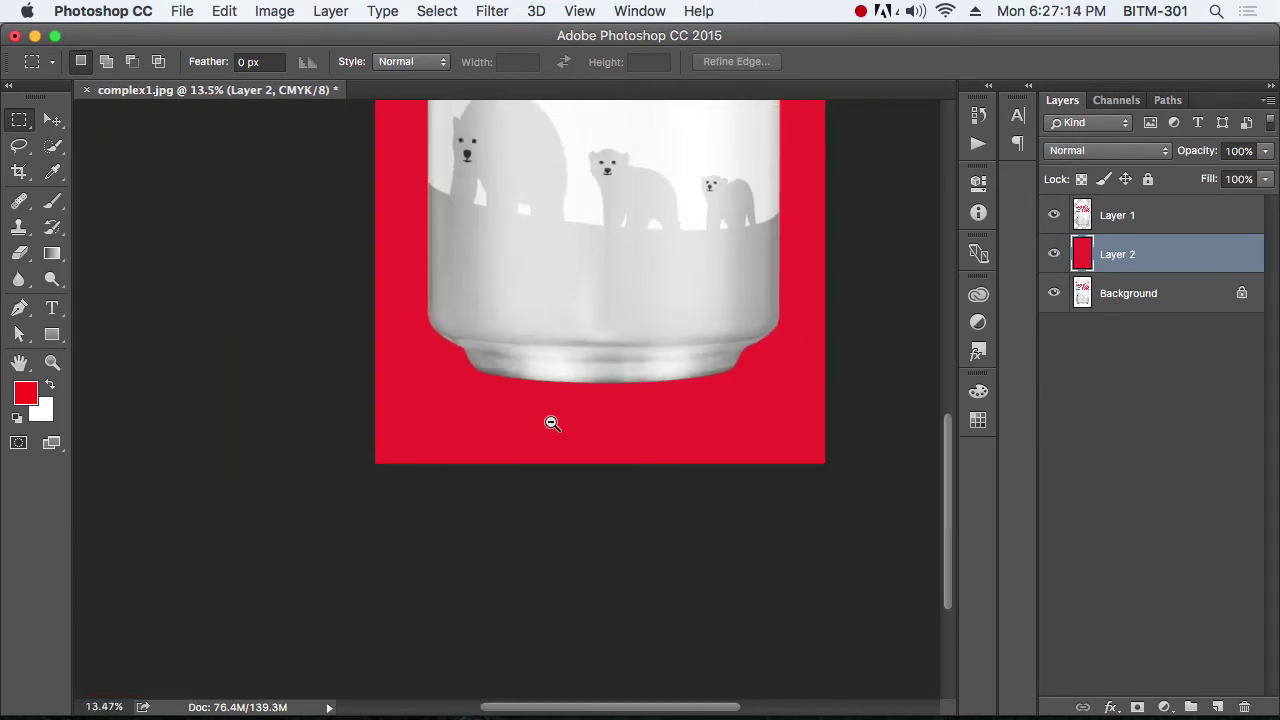
Inspect the cutout at the lid's upper right corner closely for leftover pale fringe
drag(721, 332, 720, 401)
drag(677, 323, 920, 498)
drag(820, 406, 569, 393)
scroll(713, 285, up, 2)
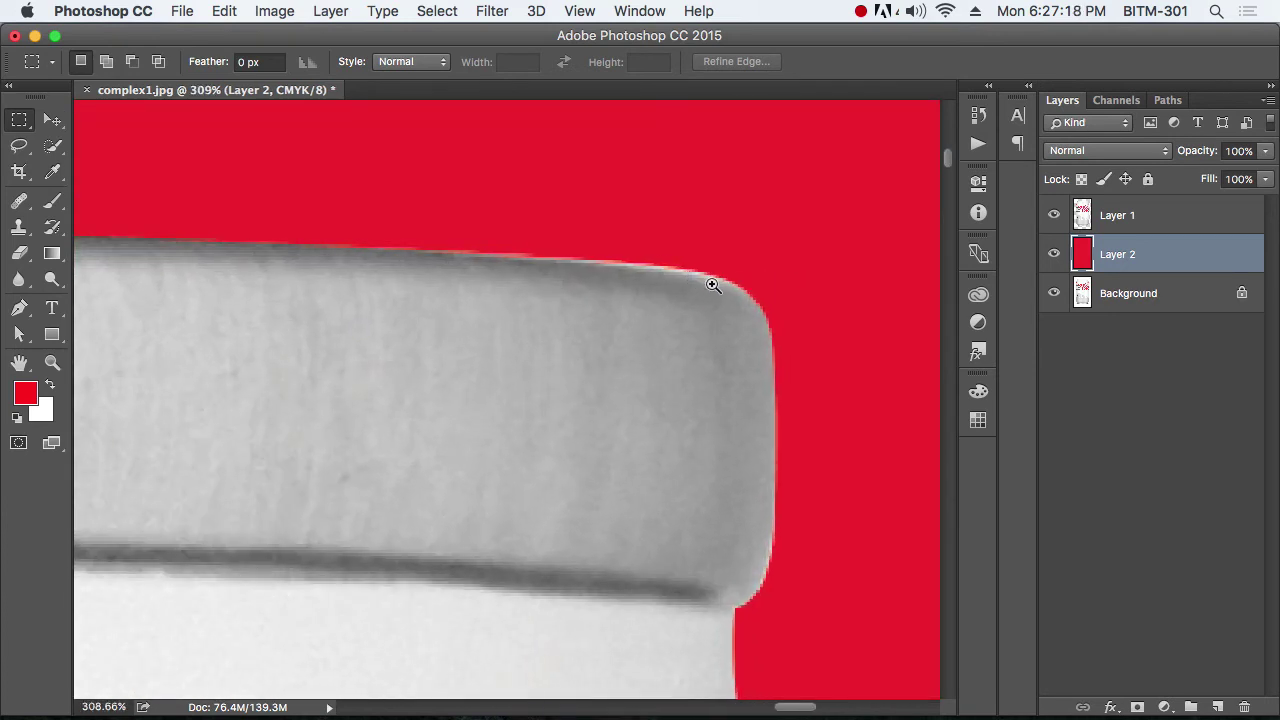
scroll(669, 283, up, 2)
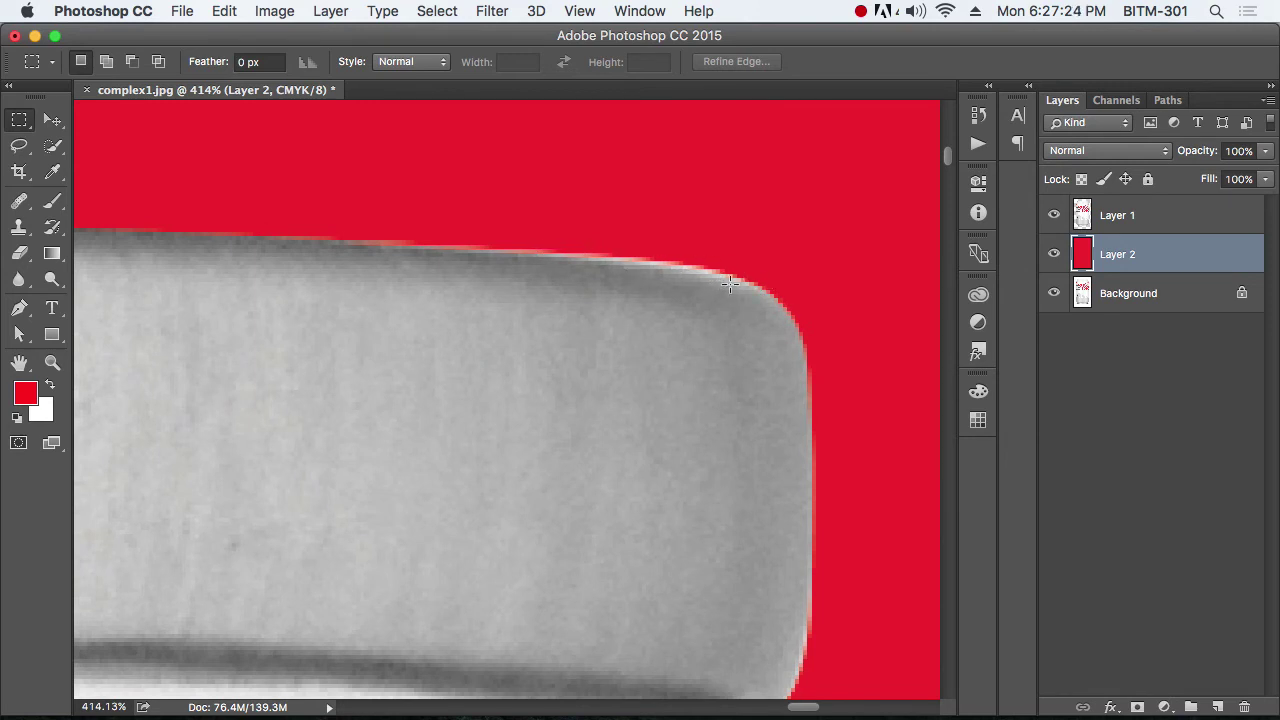
Activate Path 1 and shift the anchor point at the lid's upper right corner slightly inward, excluding the pale fringe
click(1170, 100)
click(1087, 138)
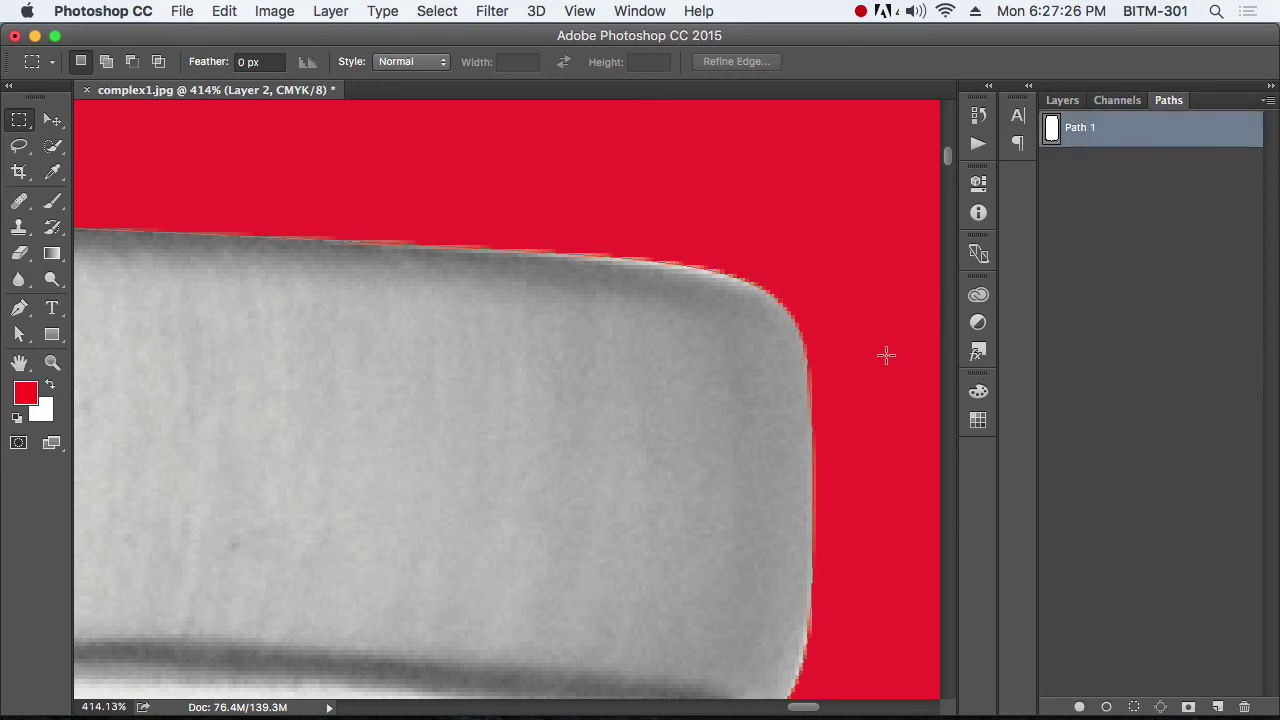
key(a)
scroll(645, 292, up, 3)
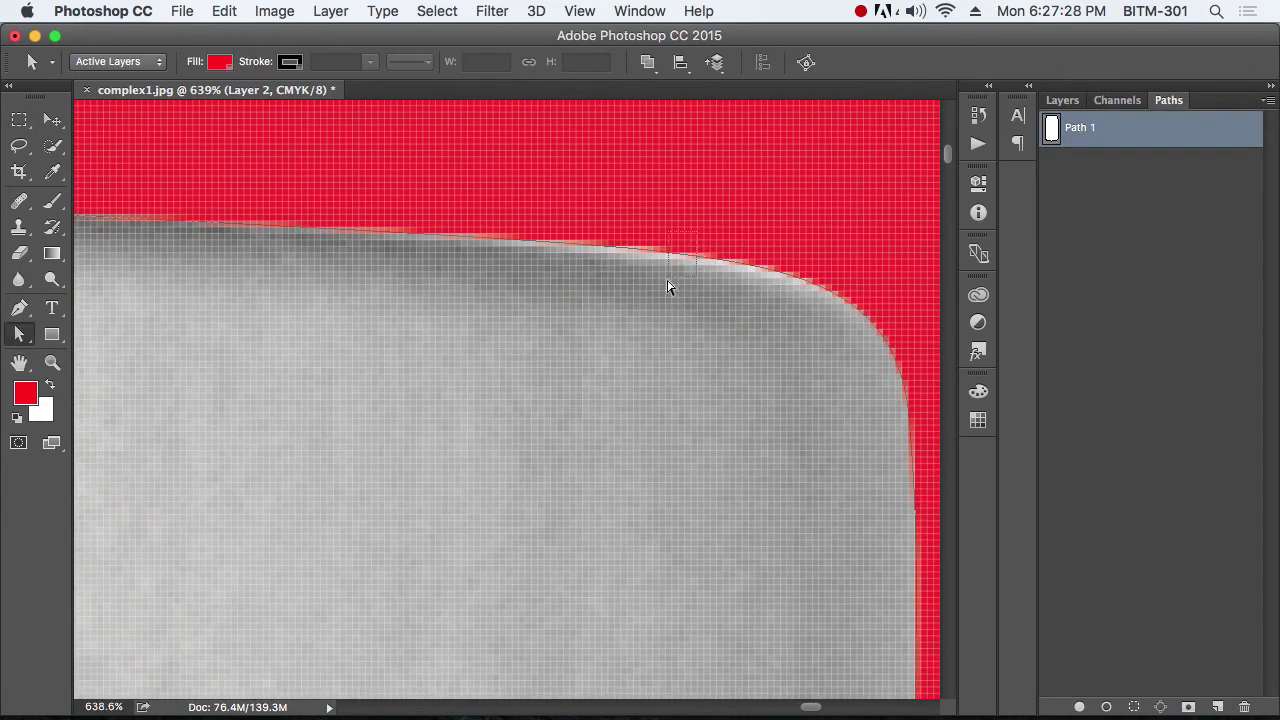
click(670, 273)
click(673, 258)
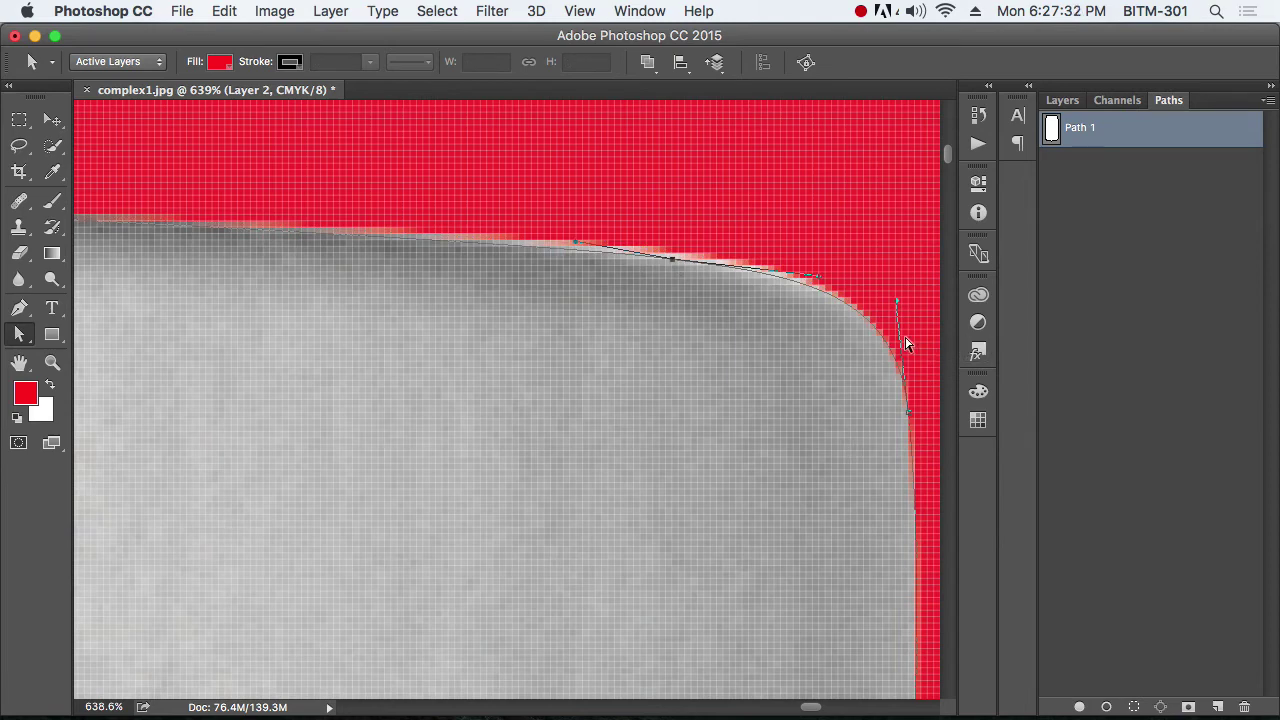
click(873, 225)
alt+click(665, 443)
alt+click(665, 442)
drag(670, 318, 749, 398)
alt+click(674, 413)
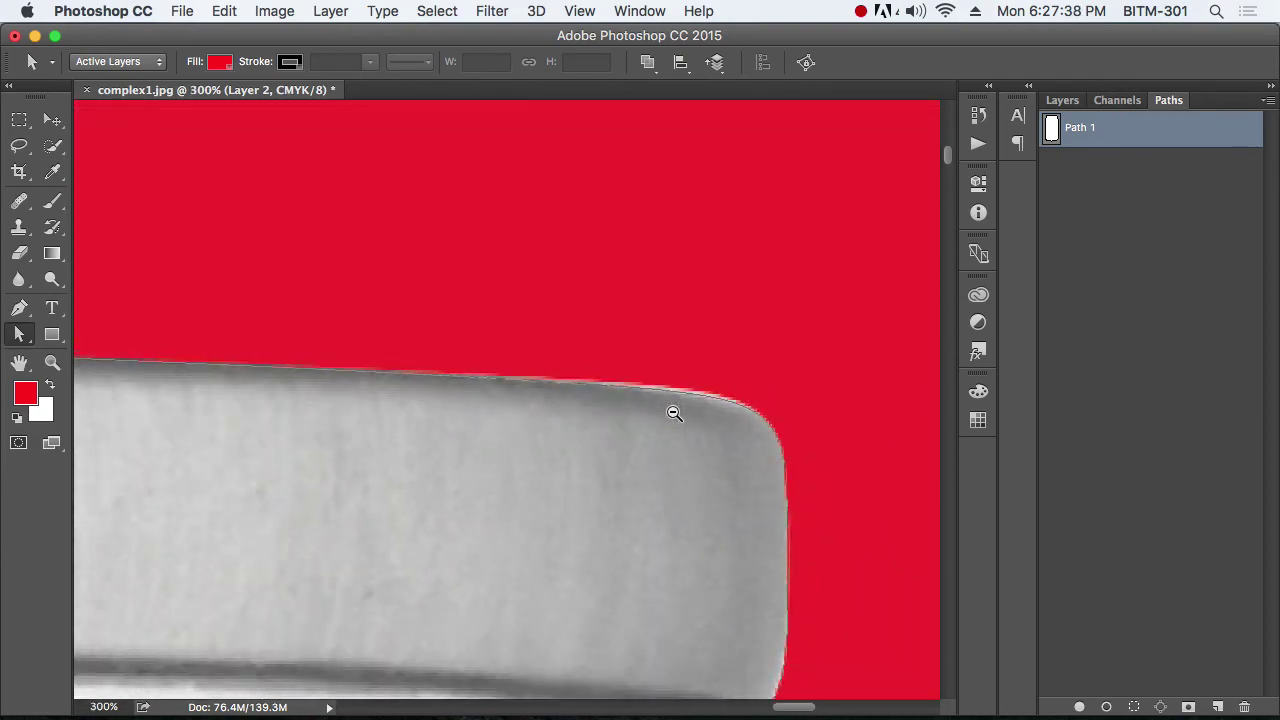
Tighten Path 1 around the lid's upper left corner by moving the curve's direction handle slightly inward
drag(851, 387, 892, 380)
scroll(892, 380, left, 5)
click(1088, 357)
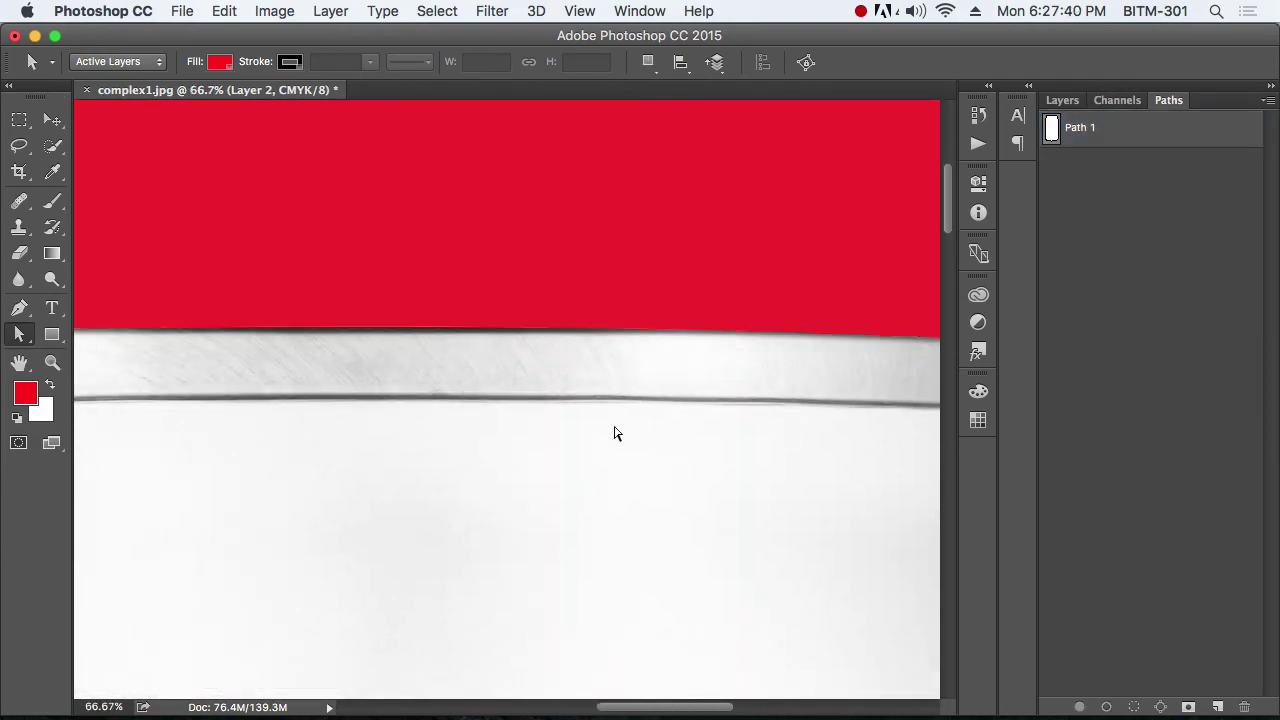
scroll(617, 425, left, 8)
drag(444, 418, 515, 395)
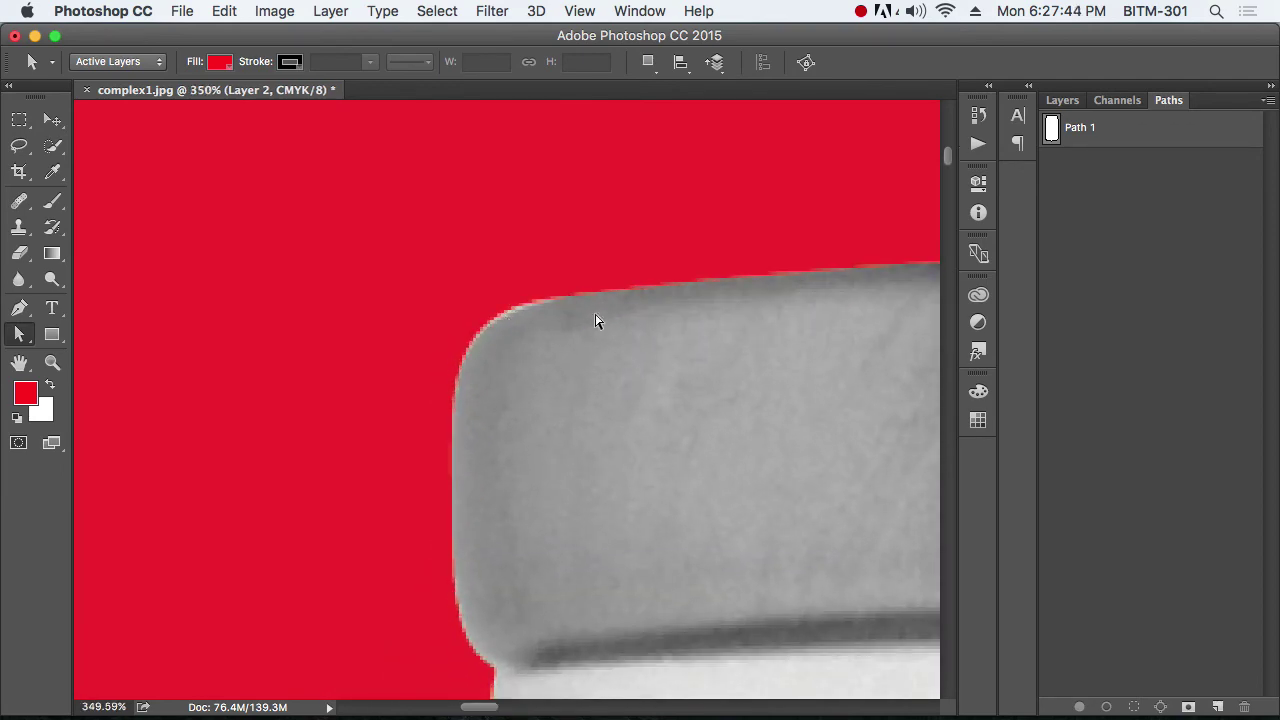
click(1092, 141)
drag(534, 290, 590, 352)
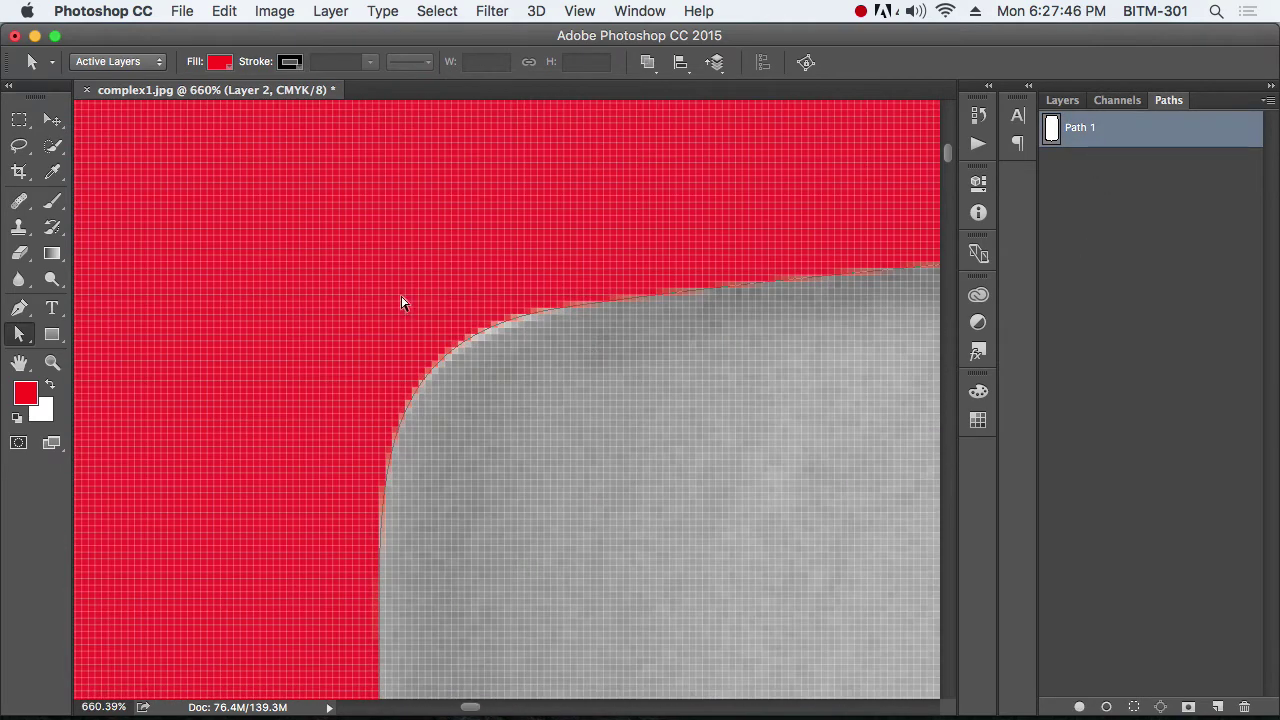
drag(403, 298, 517, 398)
drag(352, 338, 366, 355)
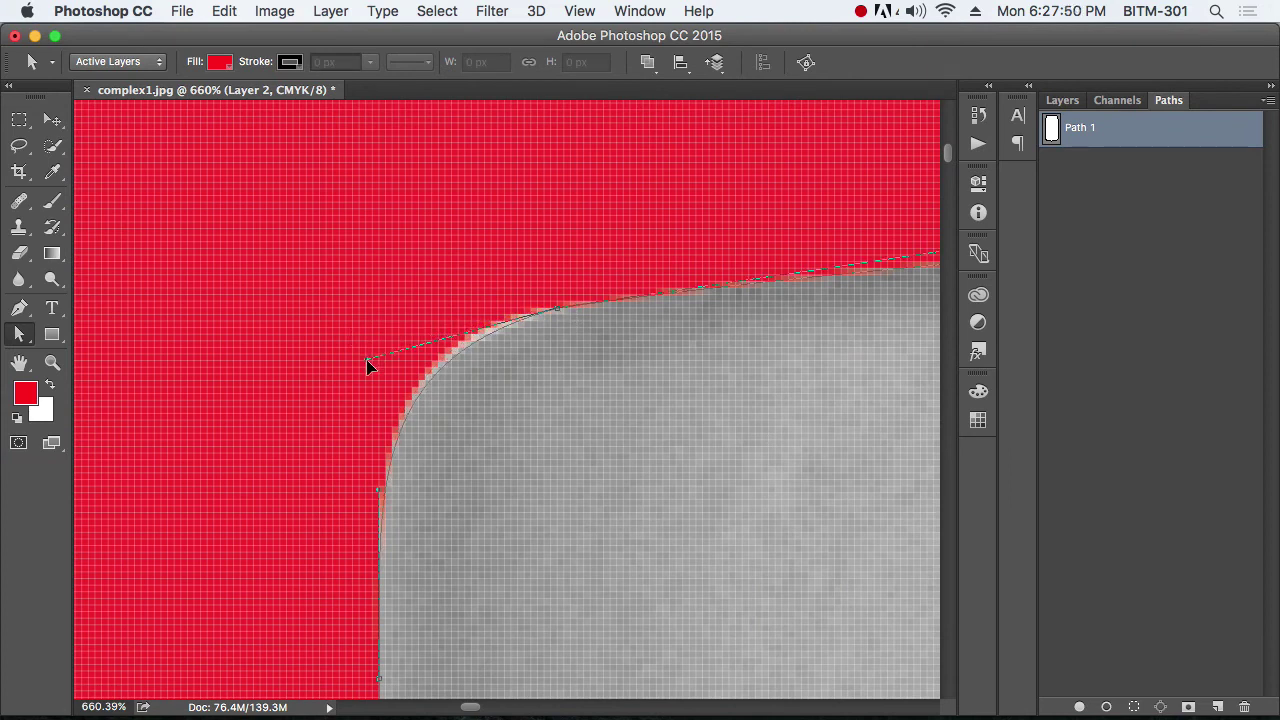
click(321, 318)
Deselect Path 1 and examine the cutout's left side against the red fill, from the lid down to the base
alt+click(543, 493)
alt+click(543, 493)
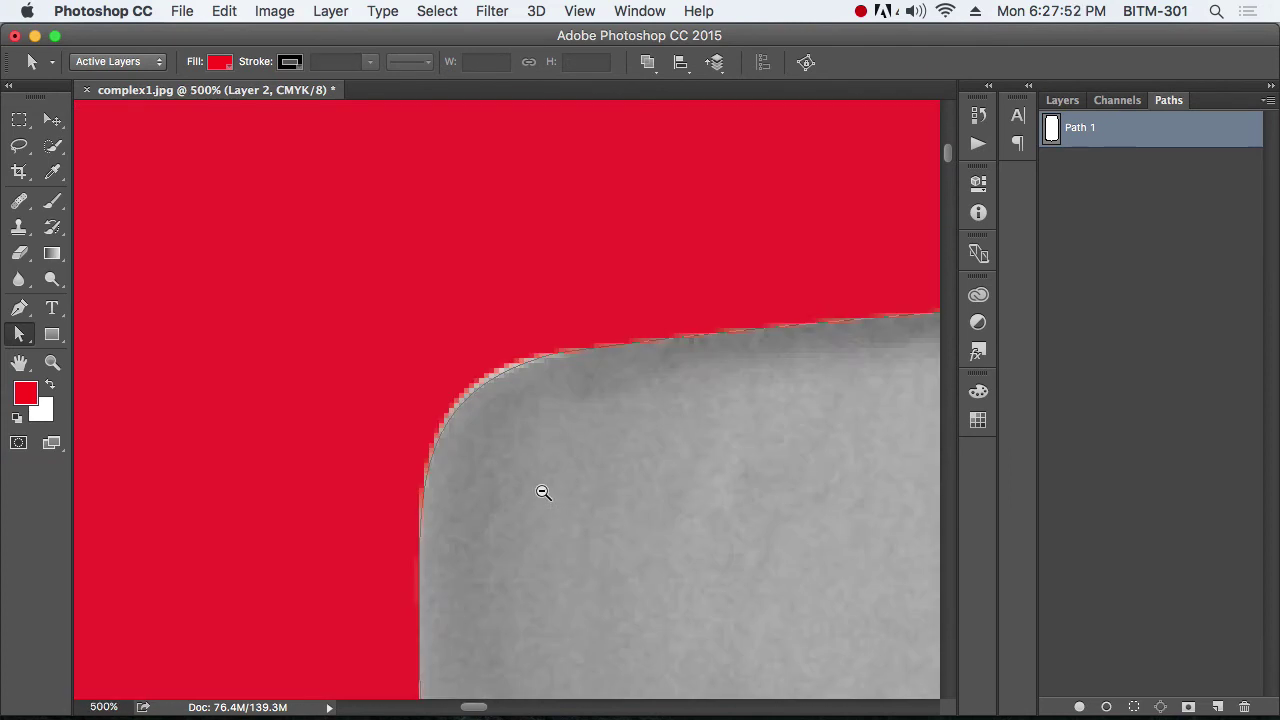
alt+click(543, 493)
alt+click(543, 493)
drag(588, 567, 556, 396)
alt+click(584, 474)
alt+click(584, 474)
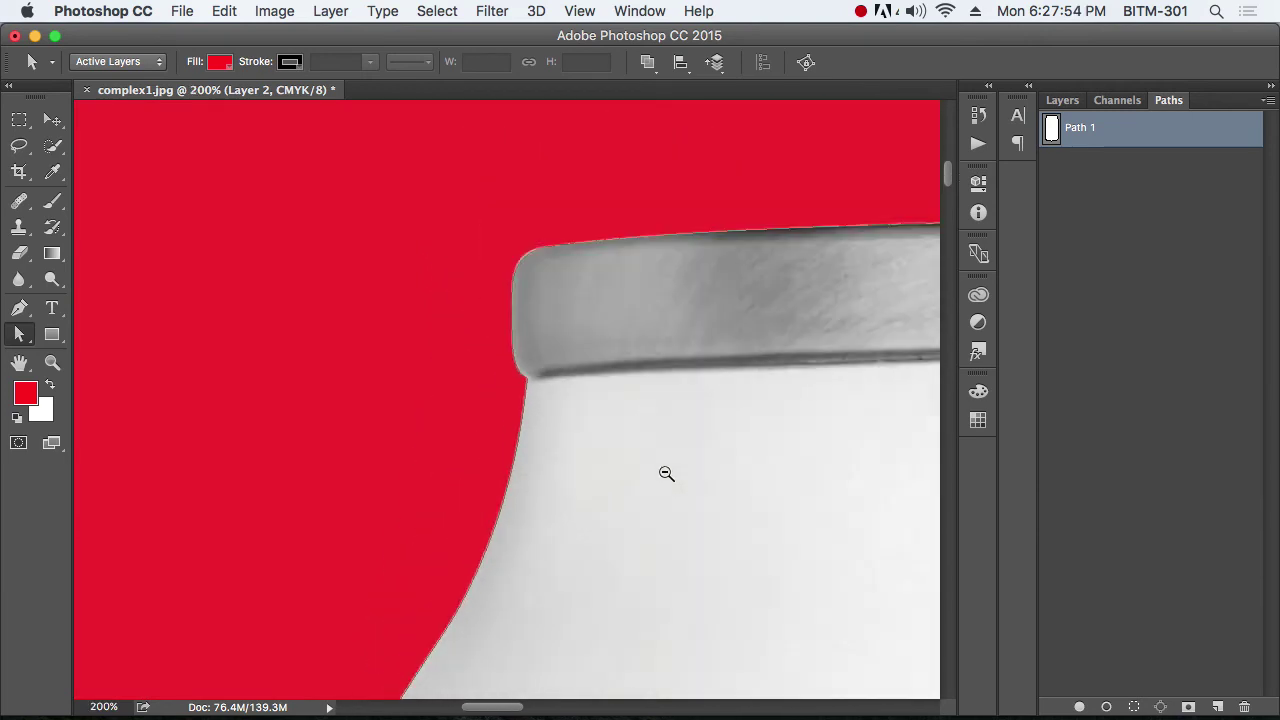
click(1099, 472)
scroll(721, 550, down, 2)
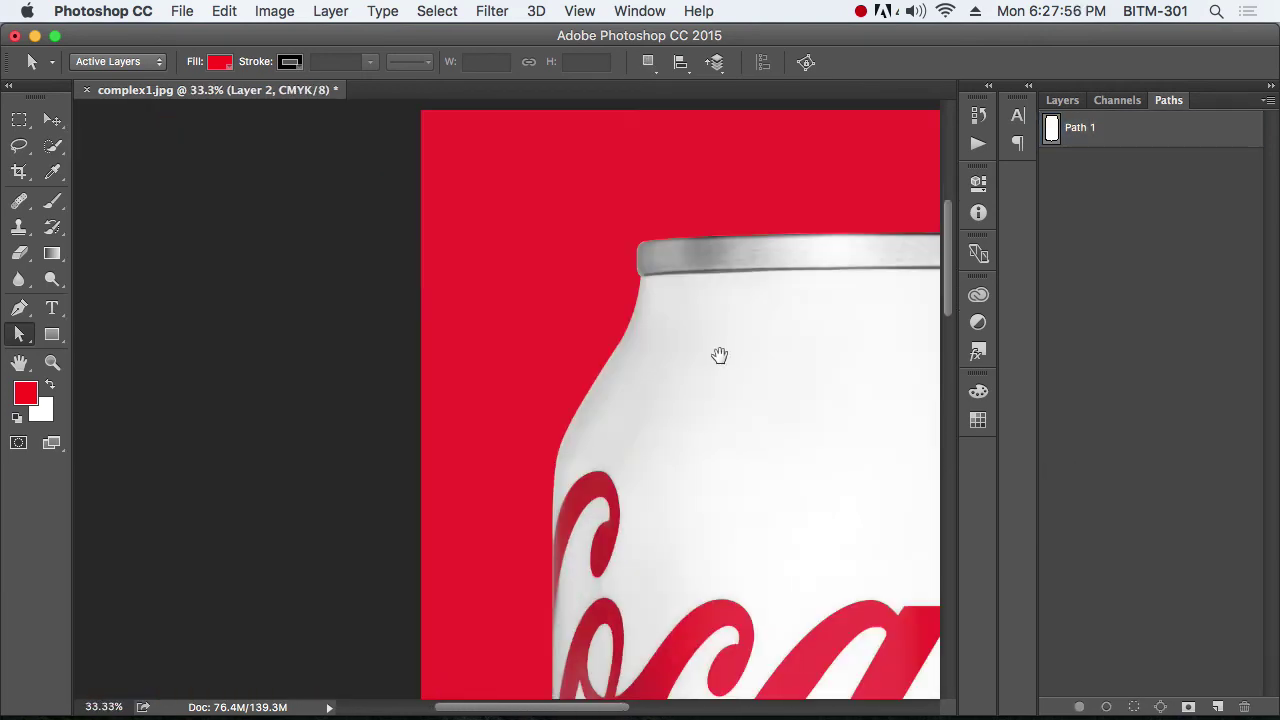
scroll(720, 357, down, 10)
scroll(685, 345, down, 10)
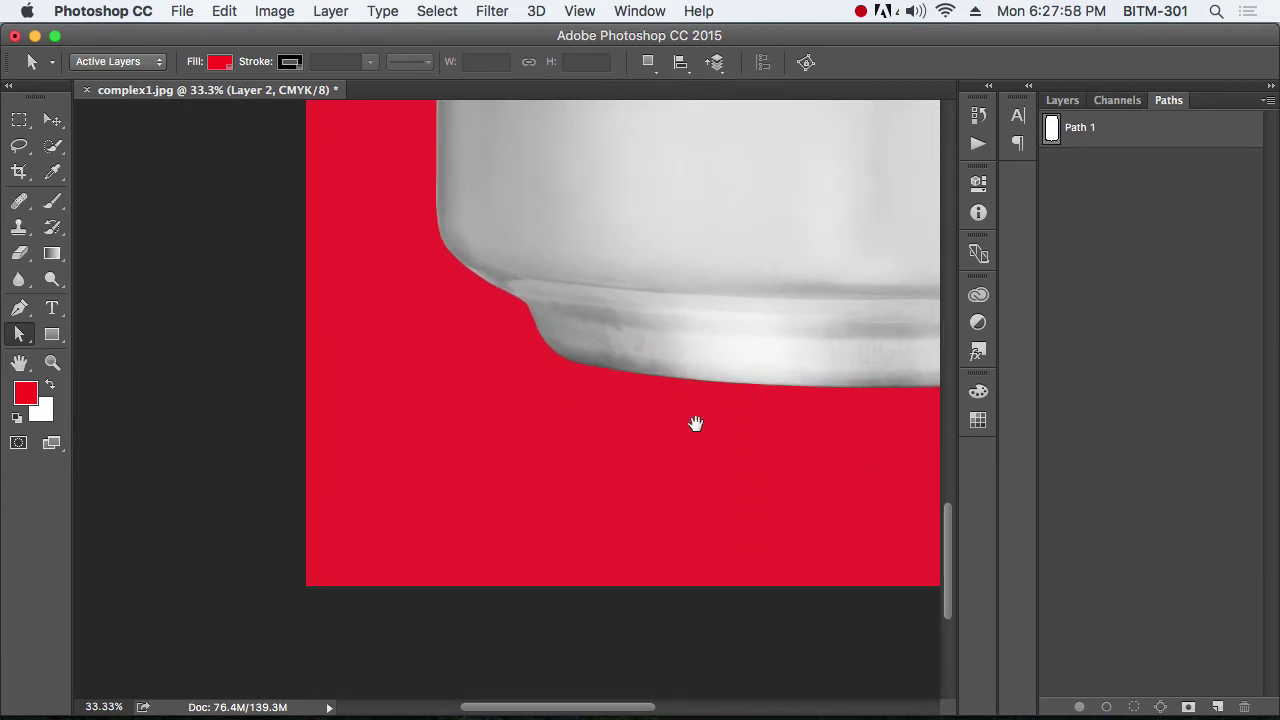
scroll(766, 372, down, 2)
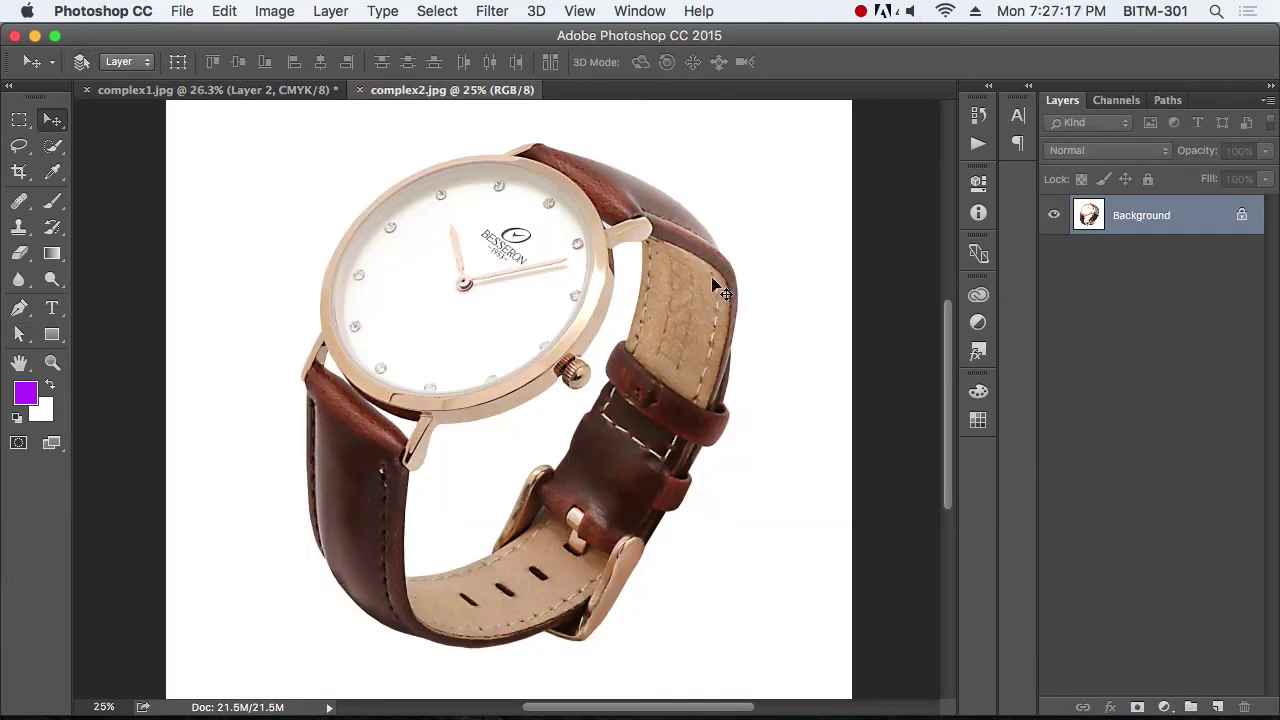
With the Pen tool, trace a rough straight-segment outline down the watch strap's right side, from the upper lug to the buckle's lower end
key(p)
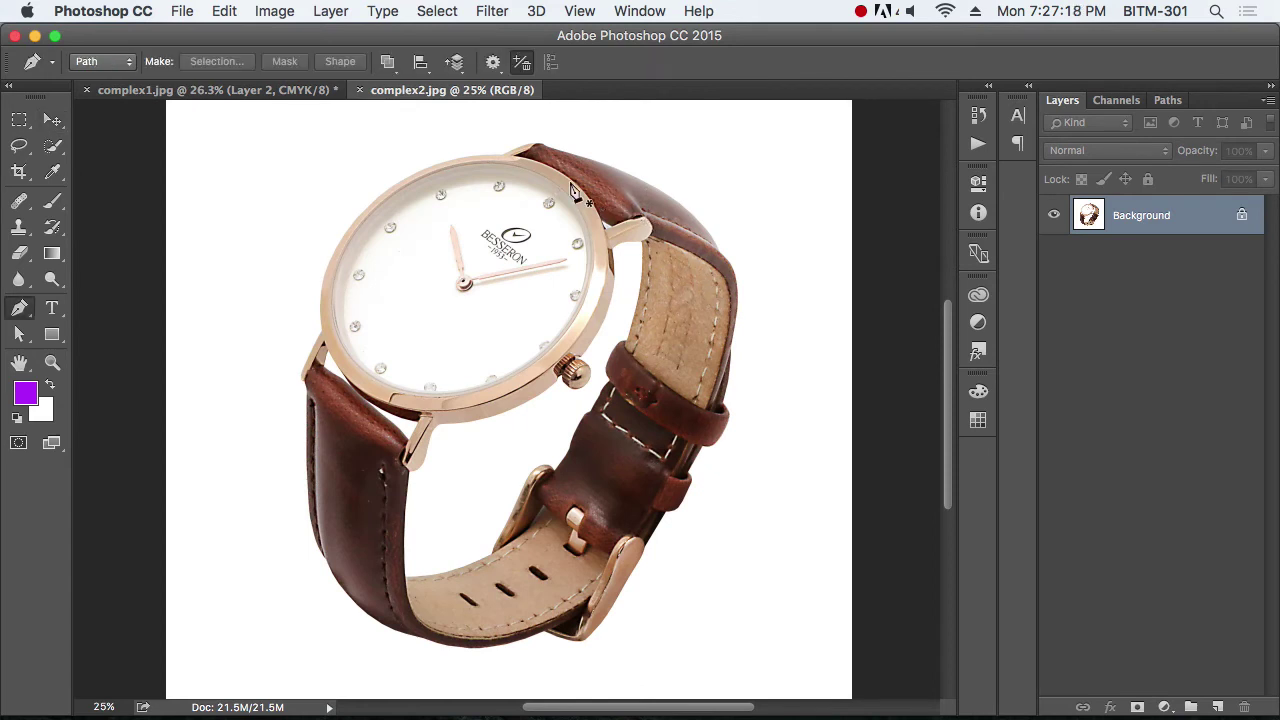
click(506, 150)
click(565, 148)
click(658, 182)
click(712, 233)
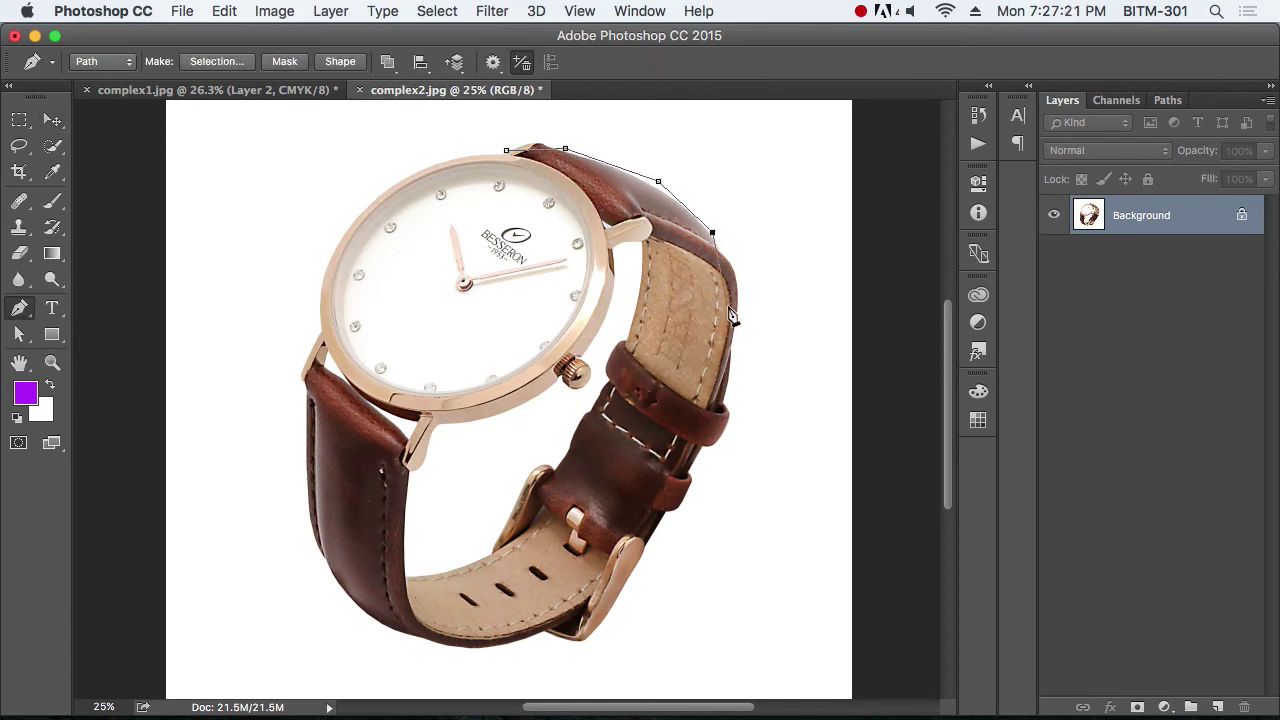
click(727, 408)
click(670, 498)
click(656, 554)
click(611, 608)
click(565, 639)
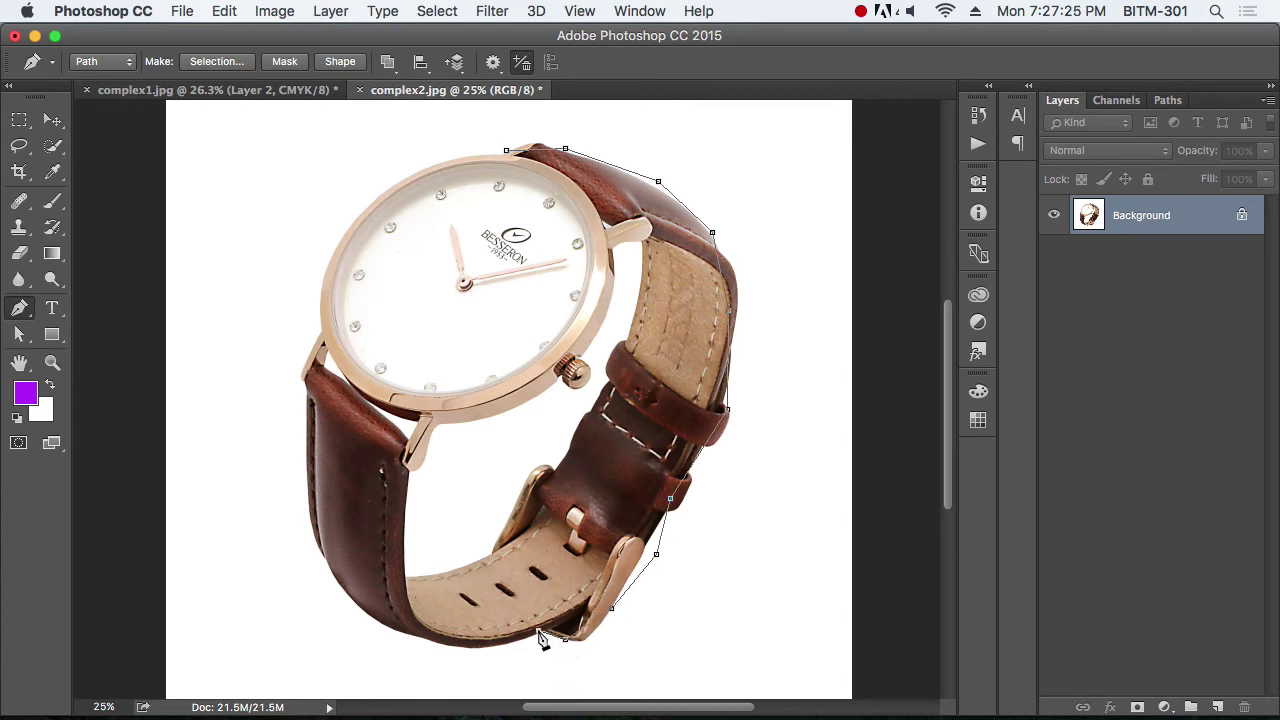
Continue the rough outline around the lower strap, its left side and the dial, and close it at the starting point
click(540, 631)
click(447, 635)
click(355, 617)
click(323, 545)
click(310, 436)
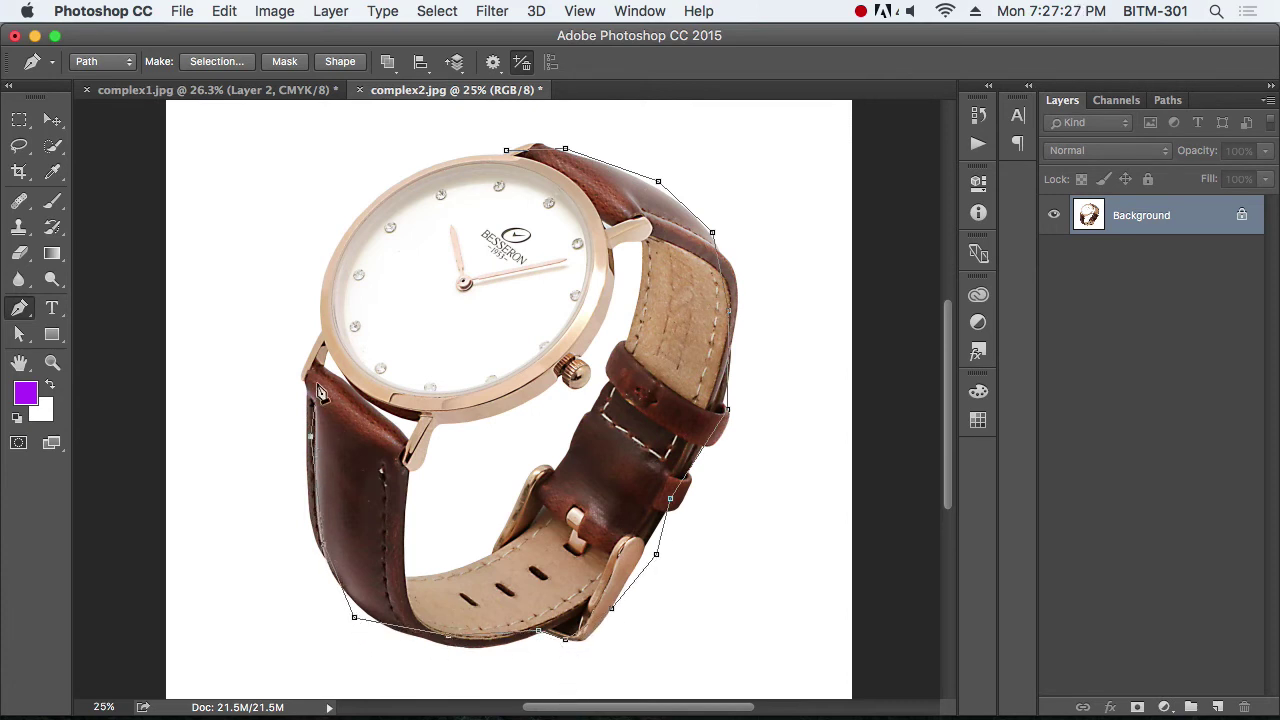
drag(310, 354, 314, 344)
click(327, 256)
click(421, 170)
click(506, 151)
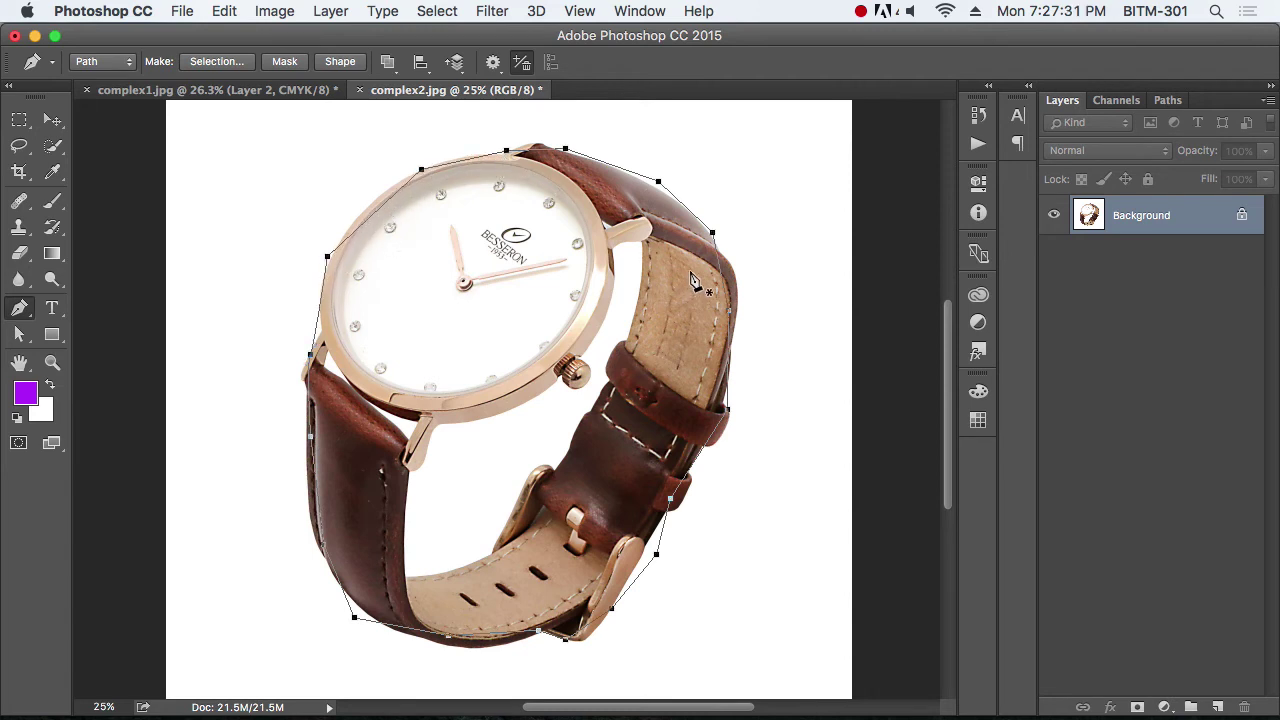
Save the watch's work path as Path 1
click(1168, 101)
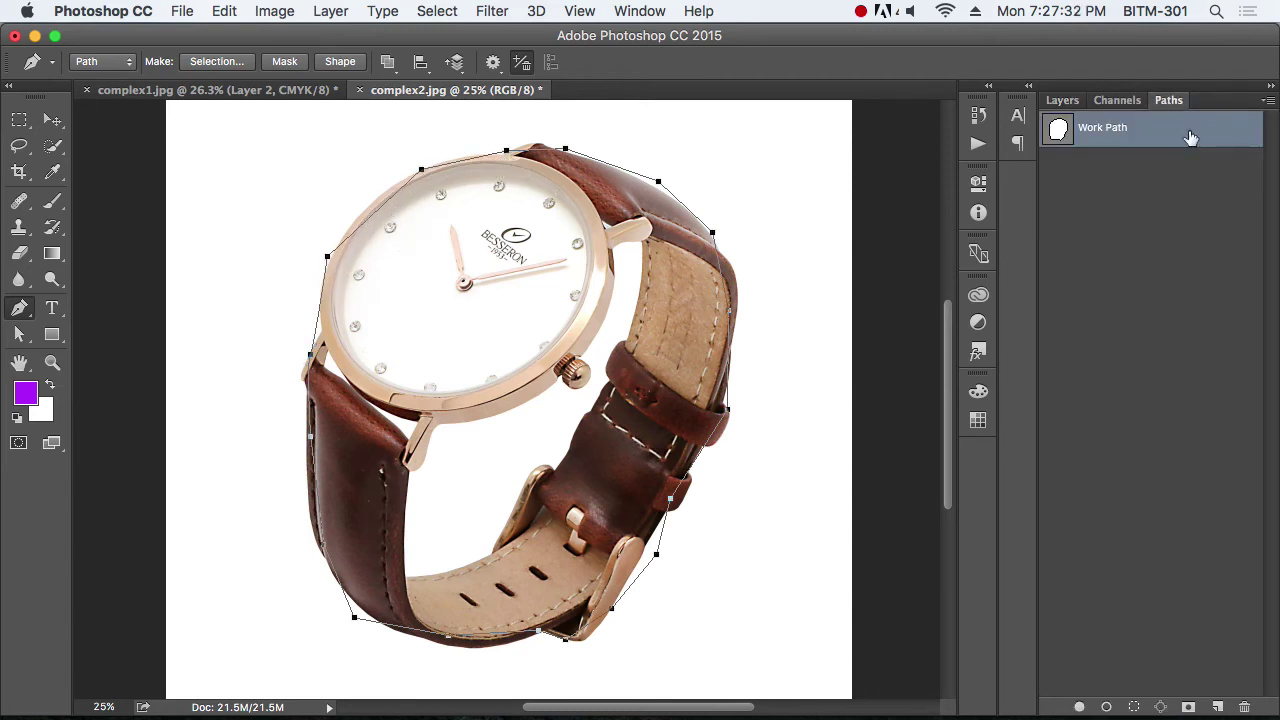
double_click(1111, 129)
click(772, 331)
Within Path 1, start tracing the strap's inner opening along the case, around the crown, up to the upper lug and down the strap loop
click(438, 428)
click(498, 416)
click(557, 391)
click(593, 373)
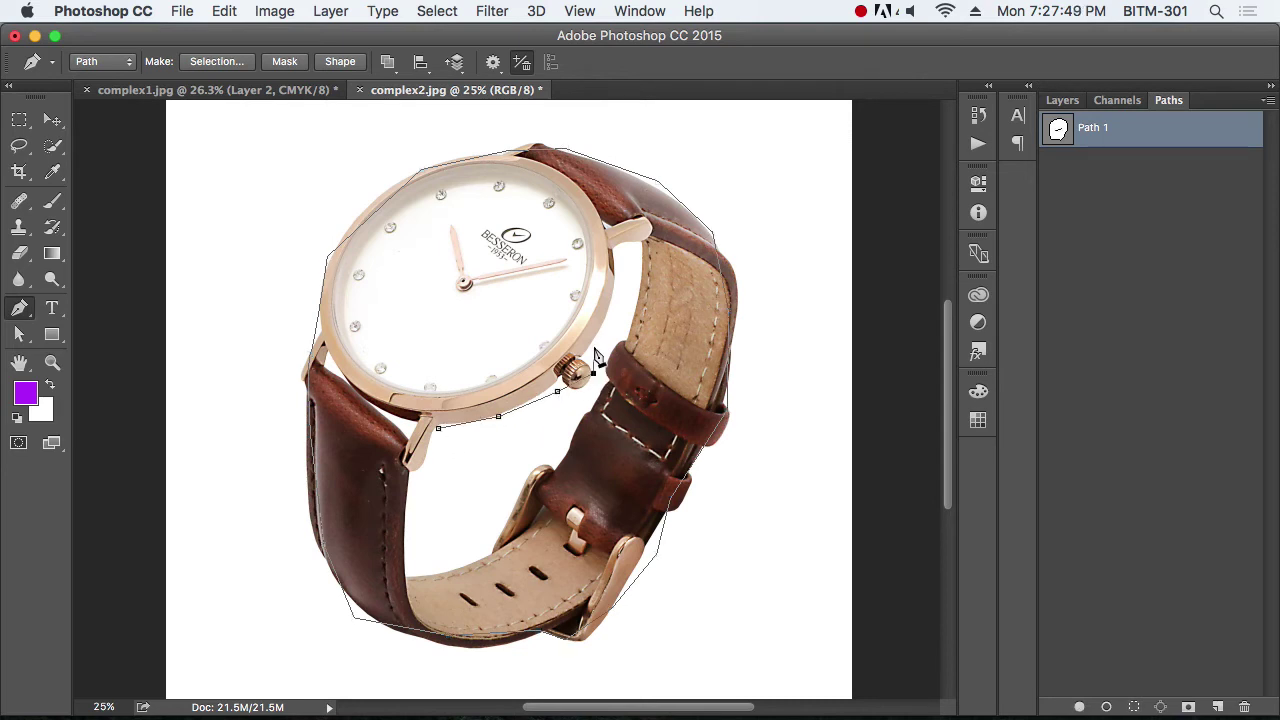
click(595, 338)
click(618, 244)
click(617, 290)
click(631, 318)
click(617, 354)
click(601, 388)
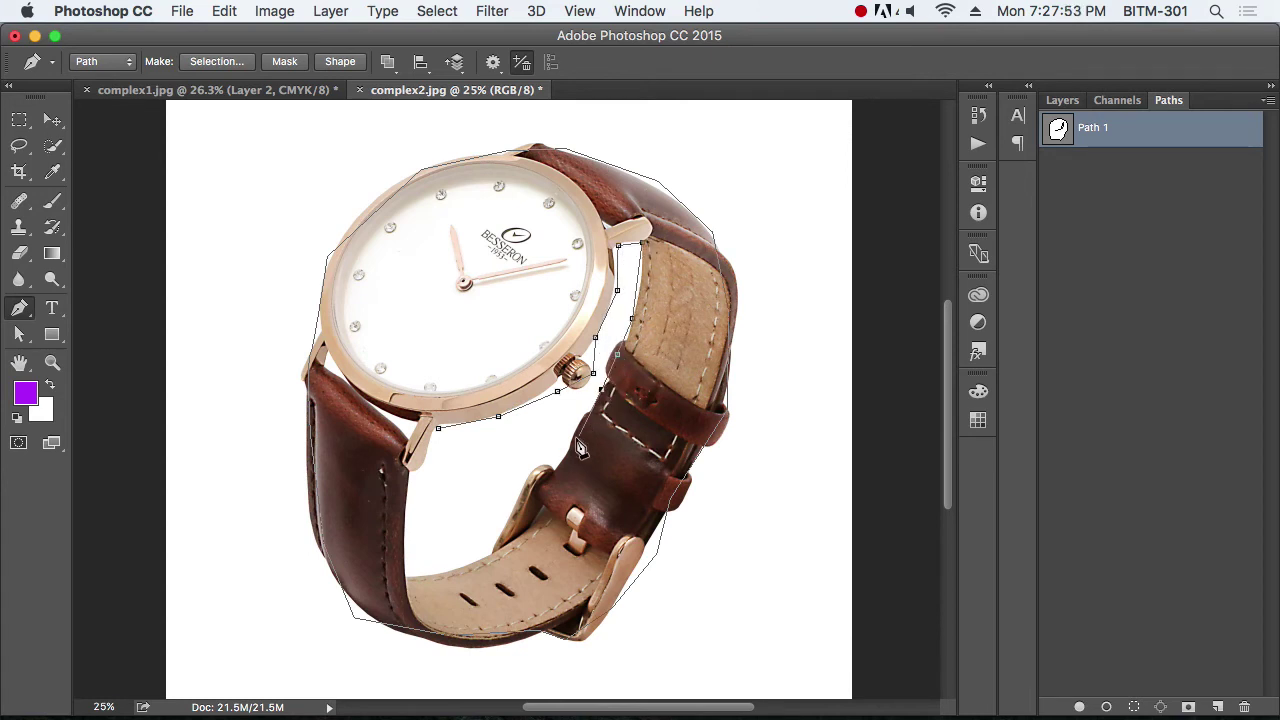
Trace the rest of the inner opening past the buckle, lower strap and lower lug, and close the subpath
click(571, 444)
click(562, 474)
click(496, 539)
click(470, 566)
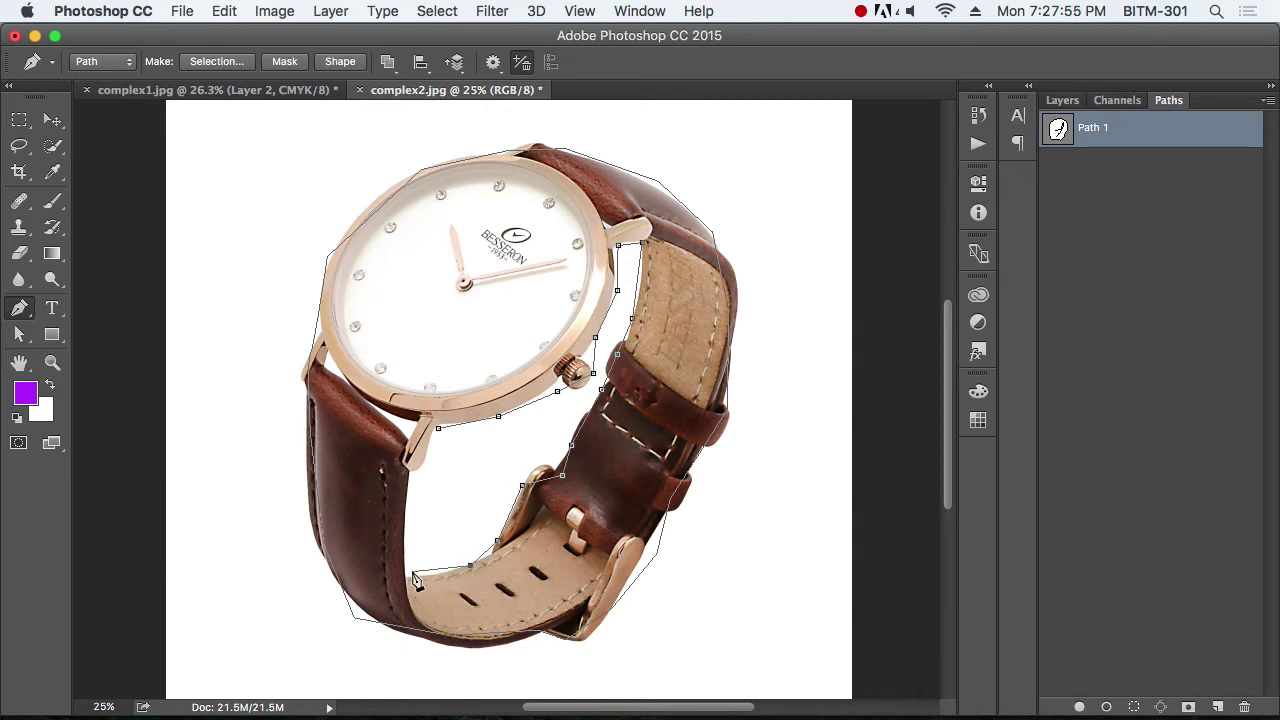
click(412, 573)
click(397, 507)
click(415, 472)
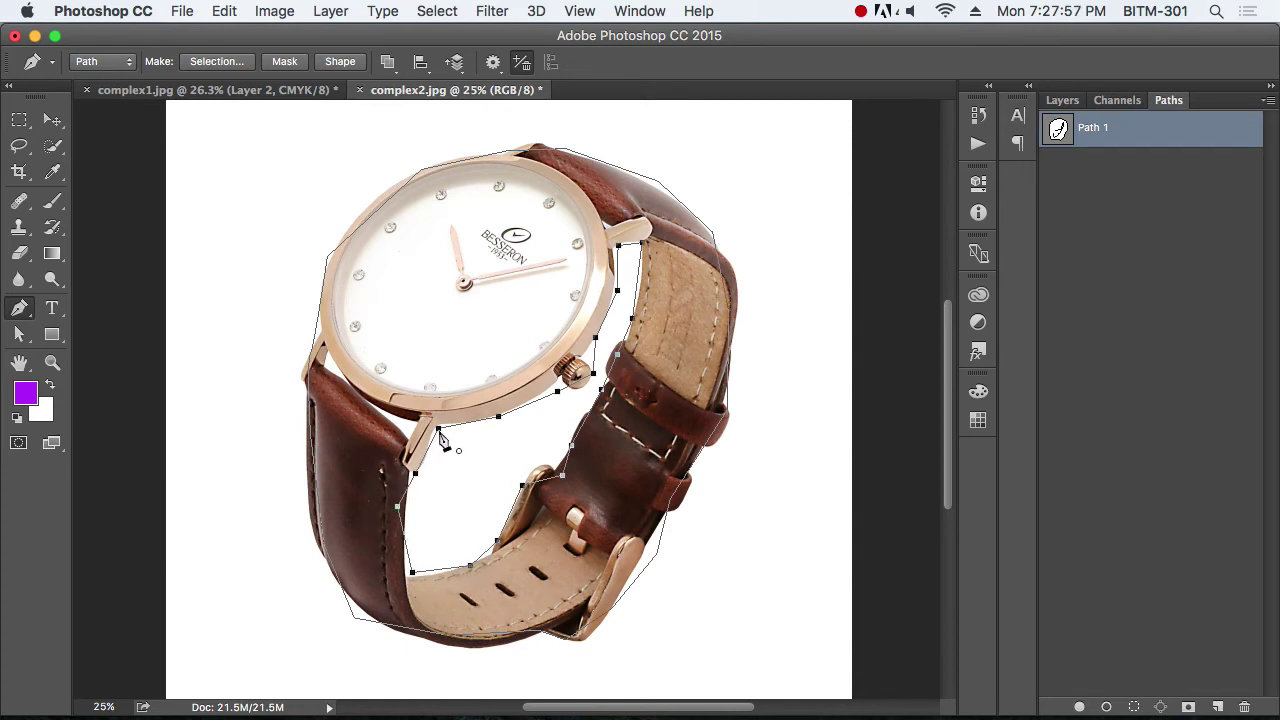
click(438, 430)
Set the path thumbnails to the largest size
click(1265, 103)
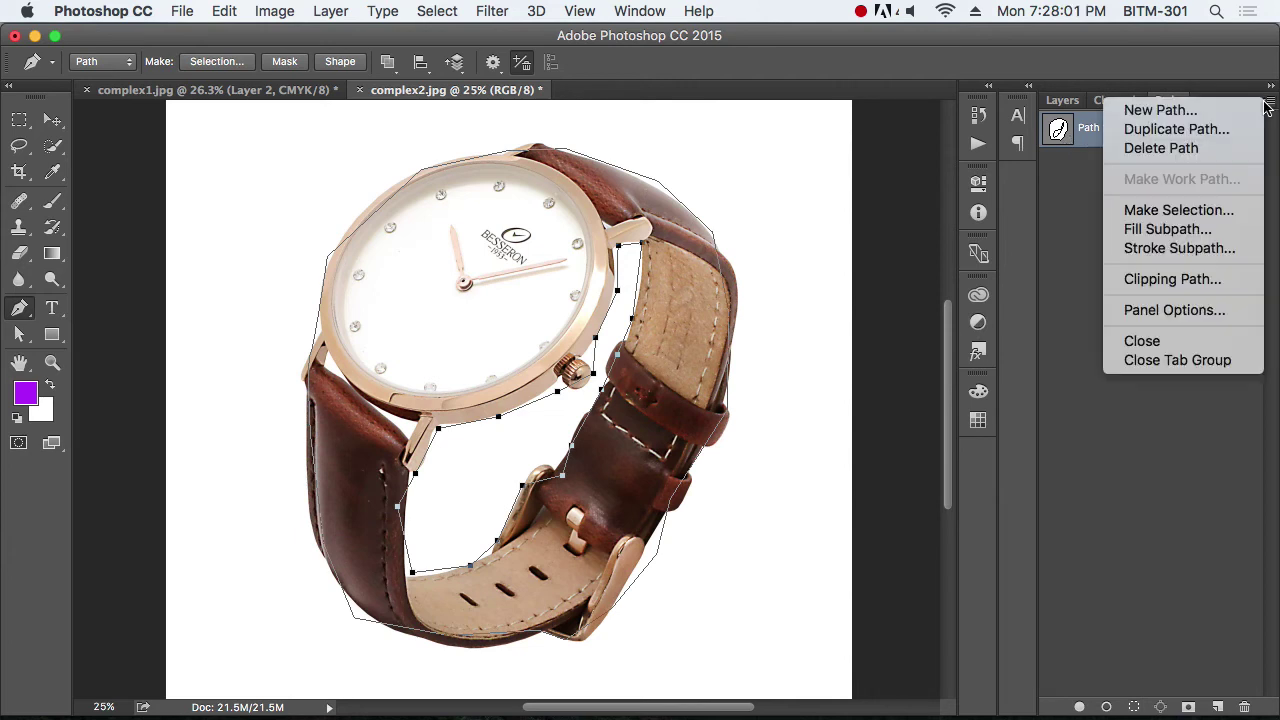
click(975, 363)
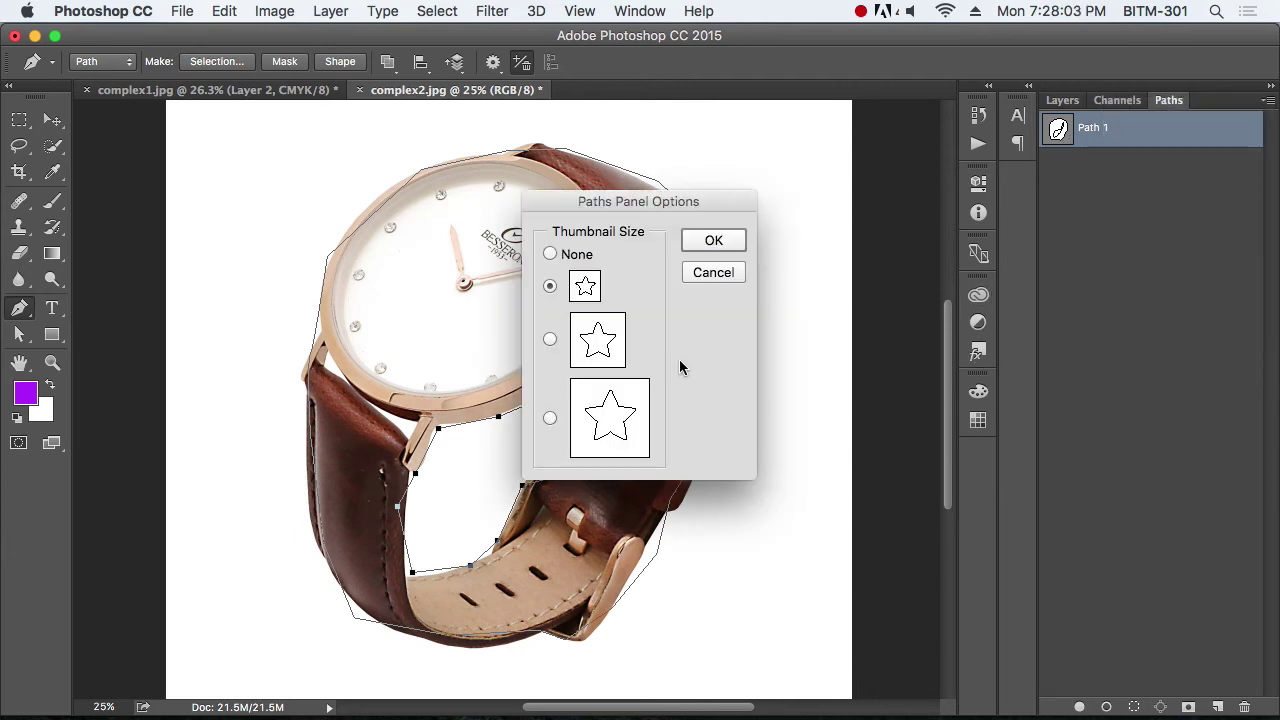
click(551, 420)
click(713, 241)
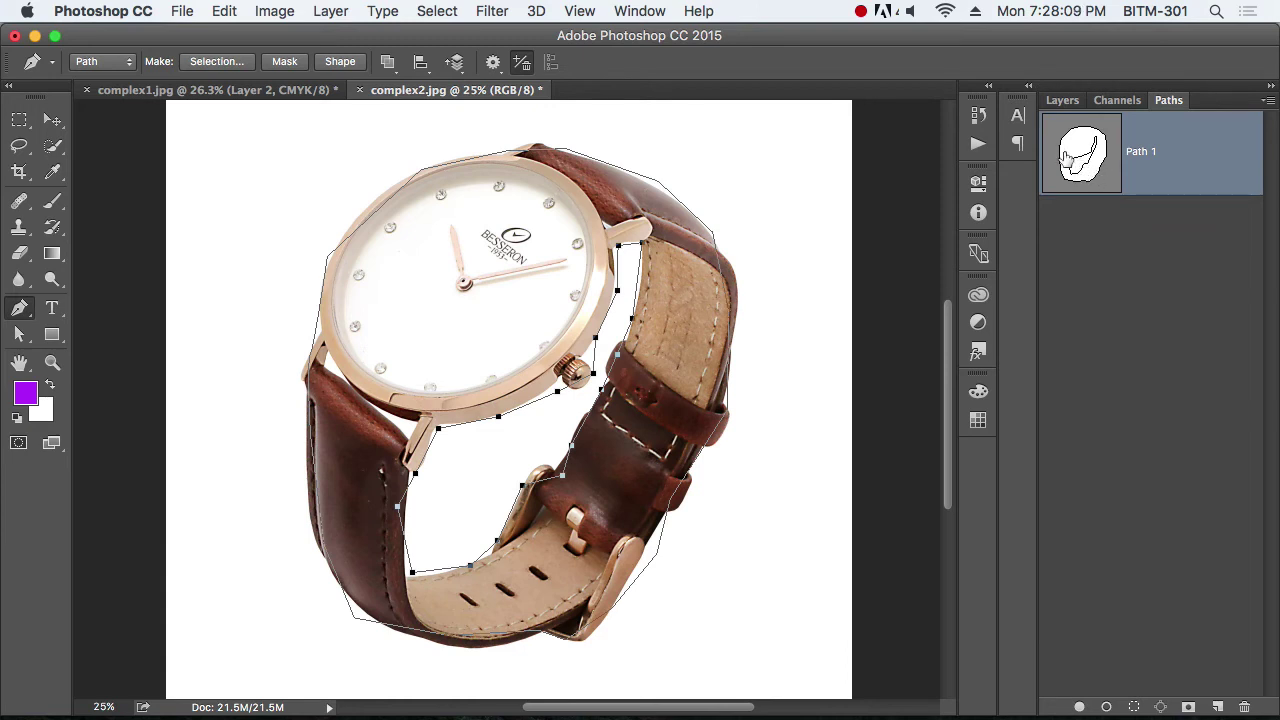
Load Path 1 as a selection to check whether the inner opening is excluded, and deselect it
super+click(1083, 170)
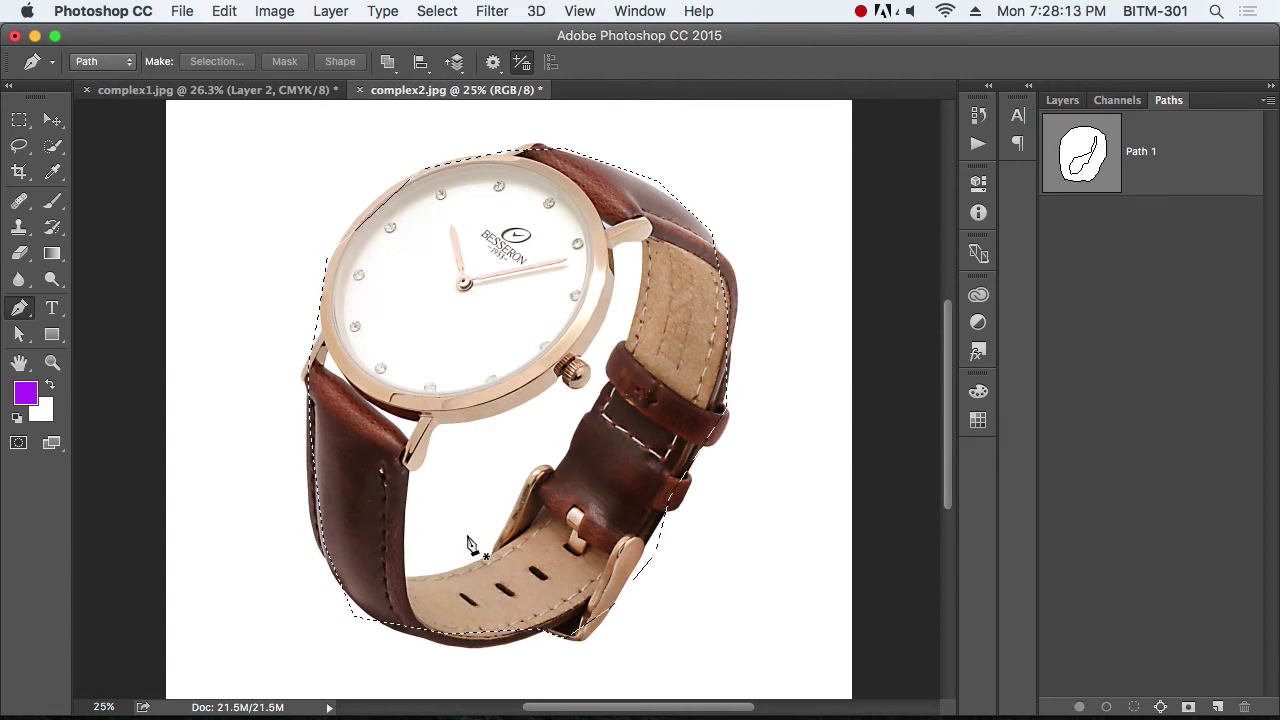
key(super+d)
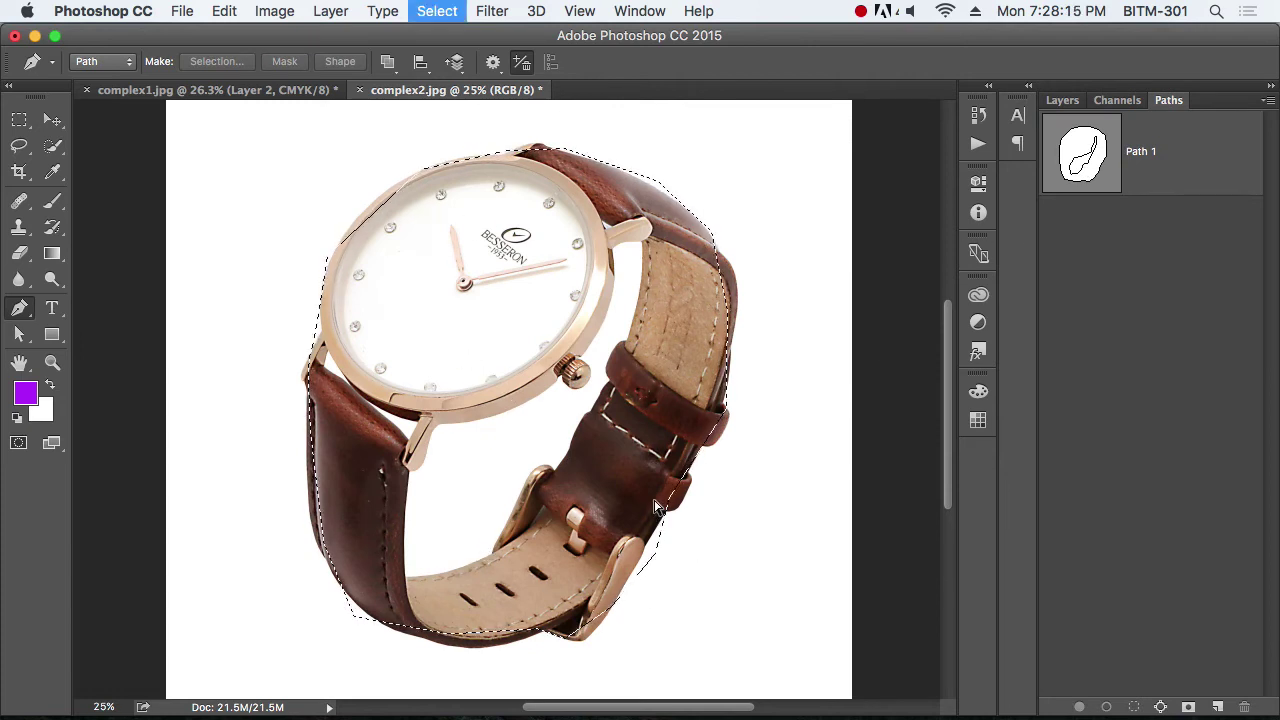
Activate Path 1, select the watch's outer outline with the Direct Selection tool and check its path operation
key(a)
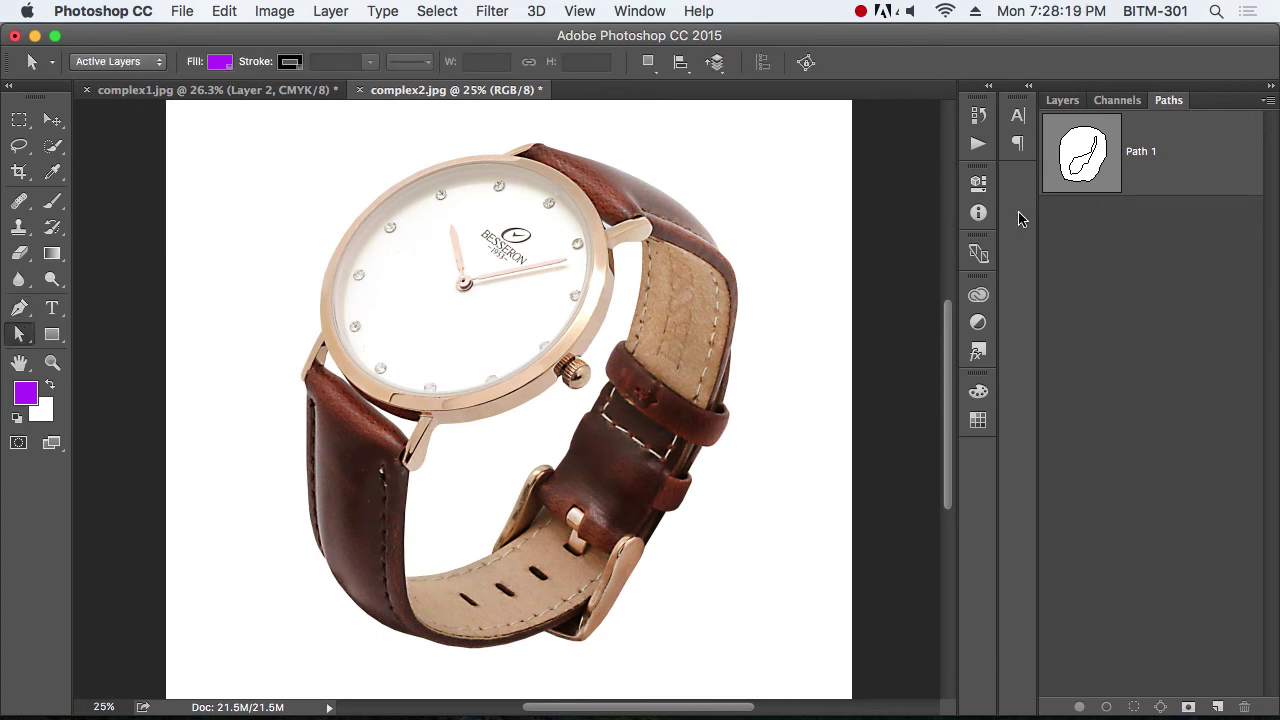
click(1095, 163)
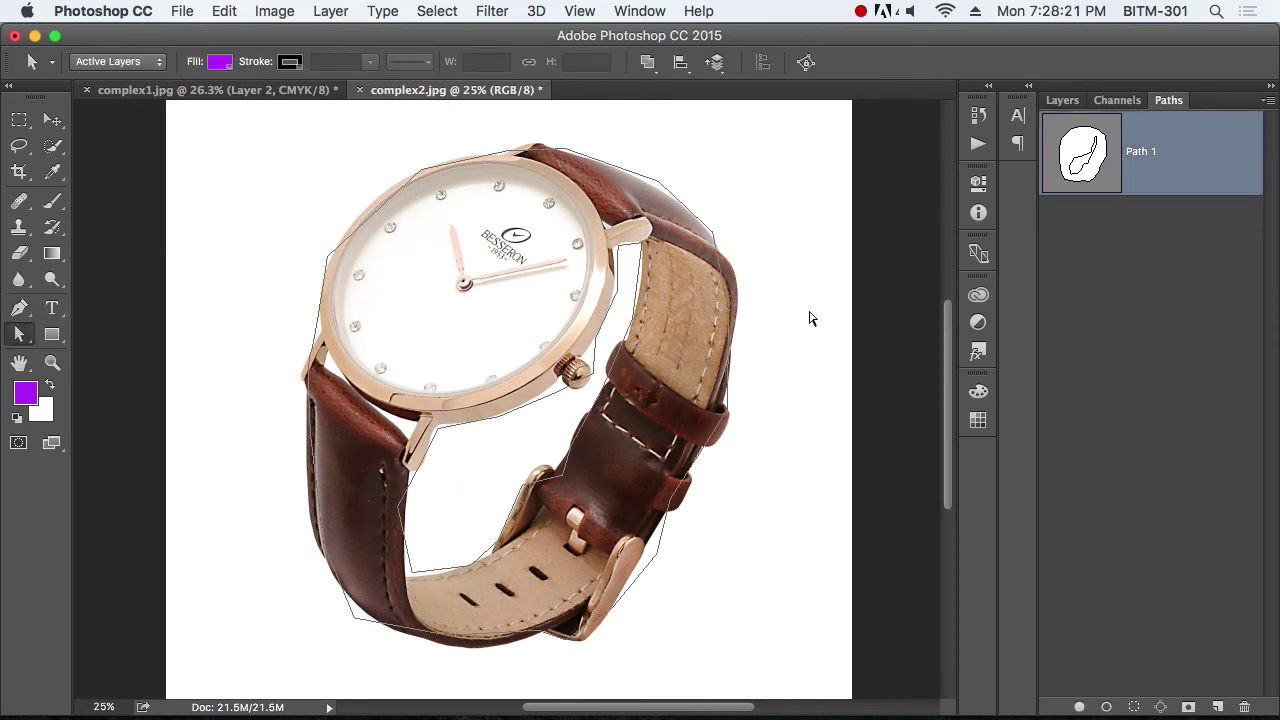
drag(650, 237, 642, 266)
click(663, 213)
click(647, 62)
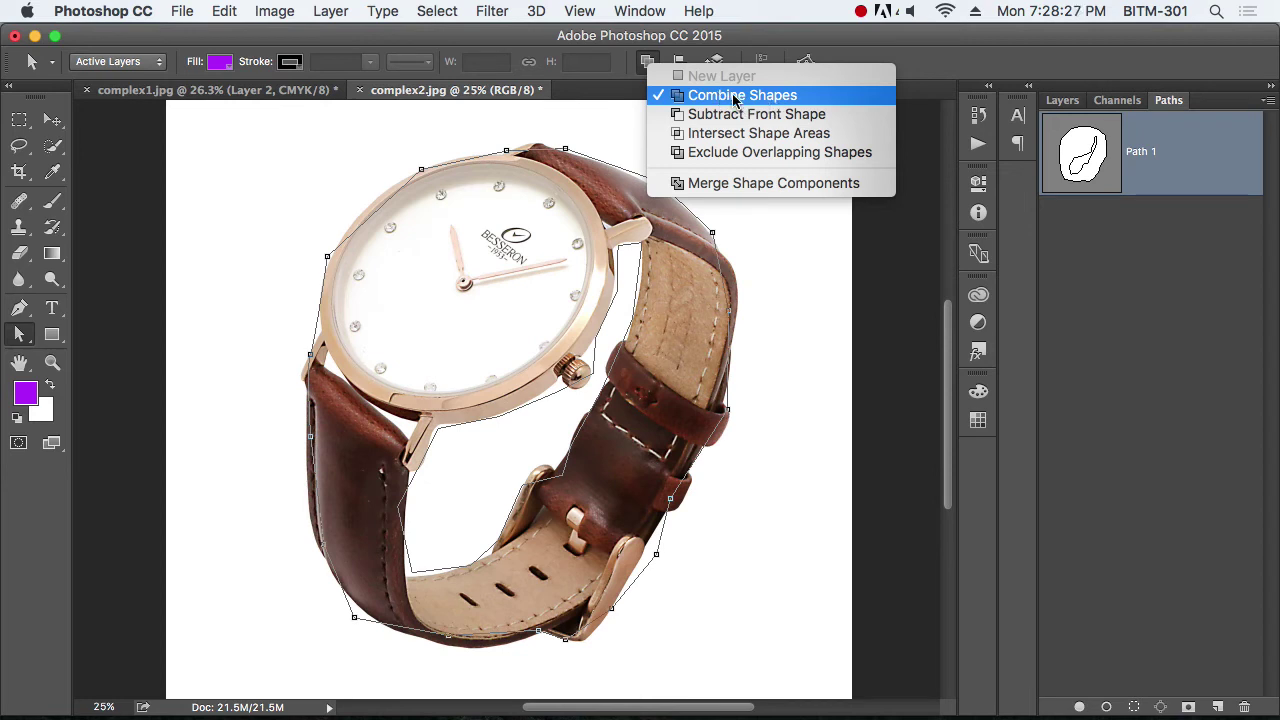
click(784, 304)
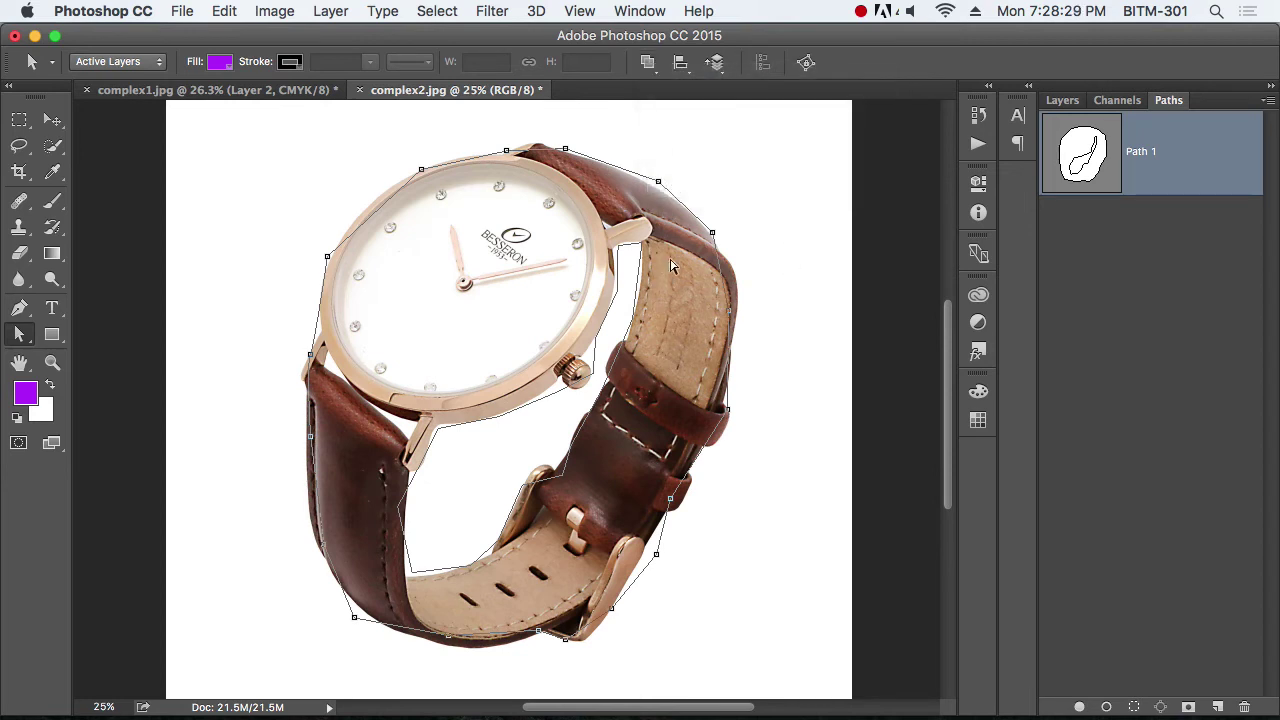
Set the inner opening's subpath to Subtract Front Shape
click(617, 290)
click(647, 62)
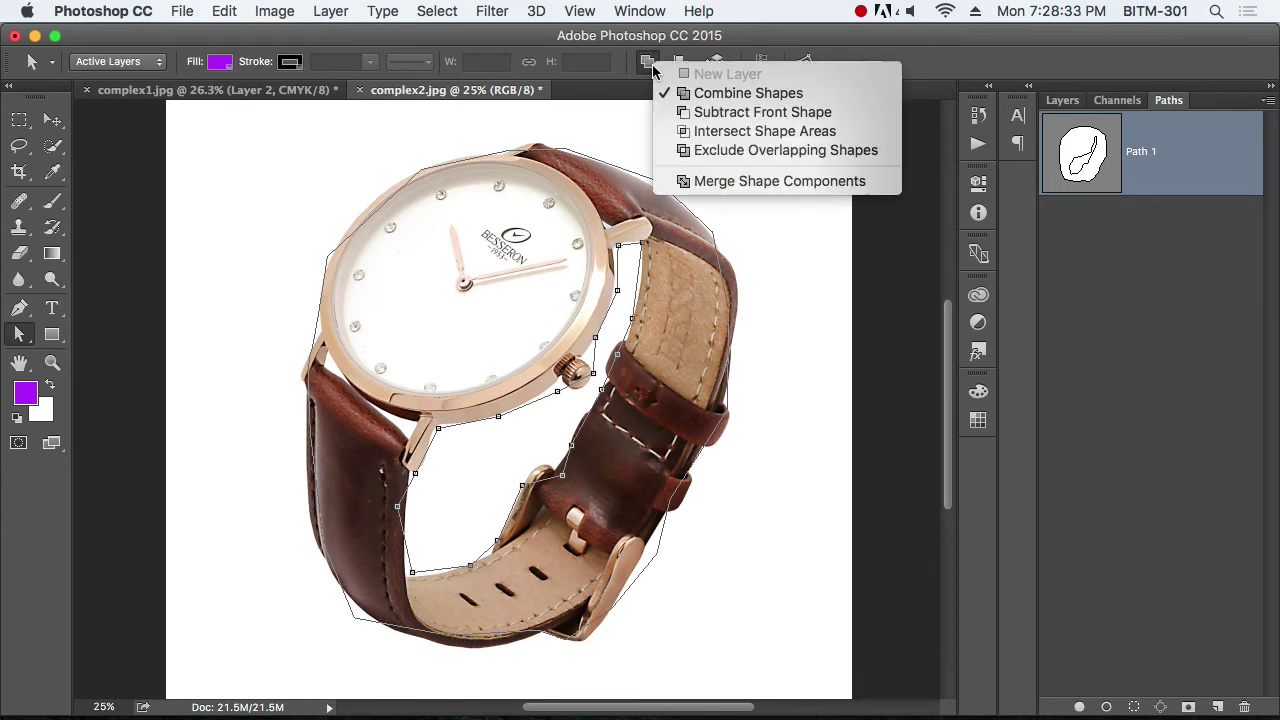
click(748, 117)
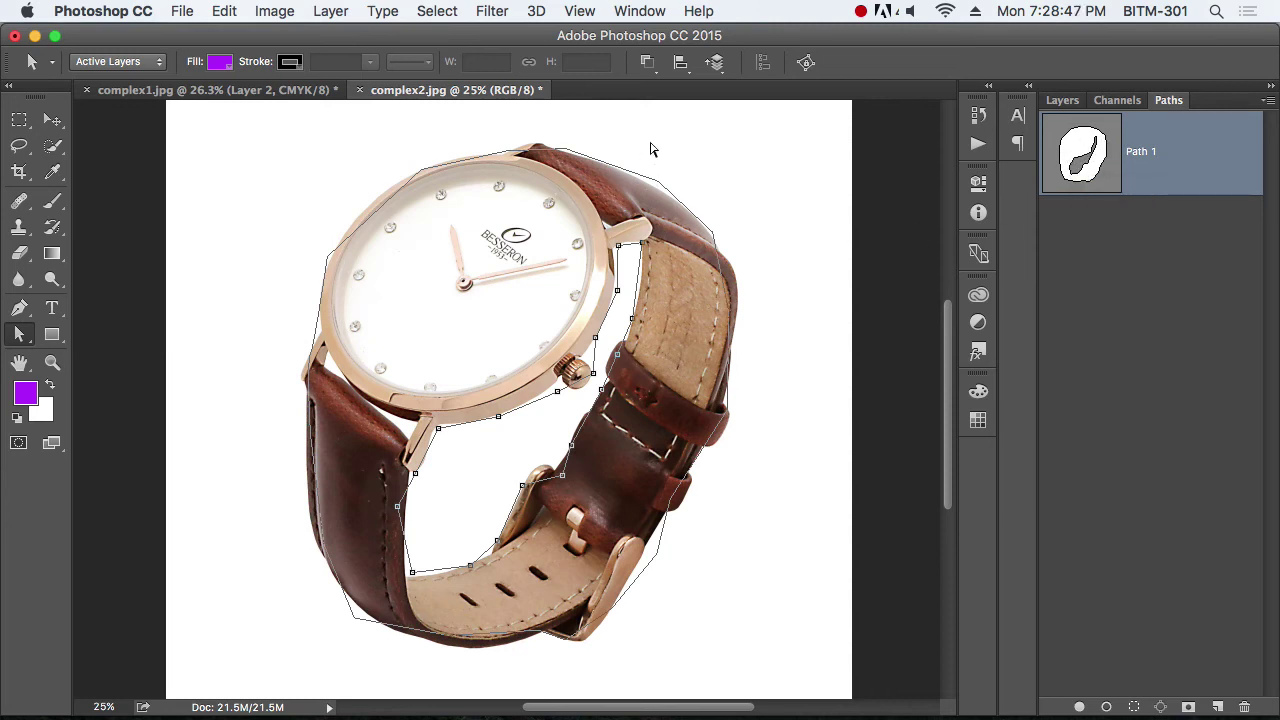
Check the path operations assigned to the watch's outer outline and to its inner opening in turn
click(658, 182)
click(647, 64)
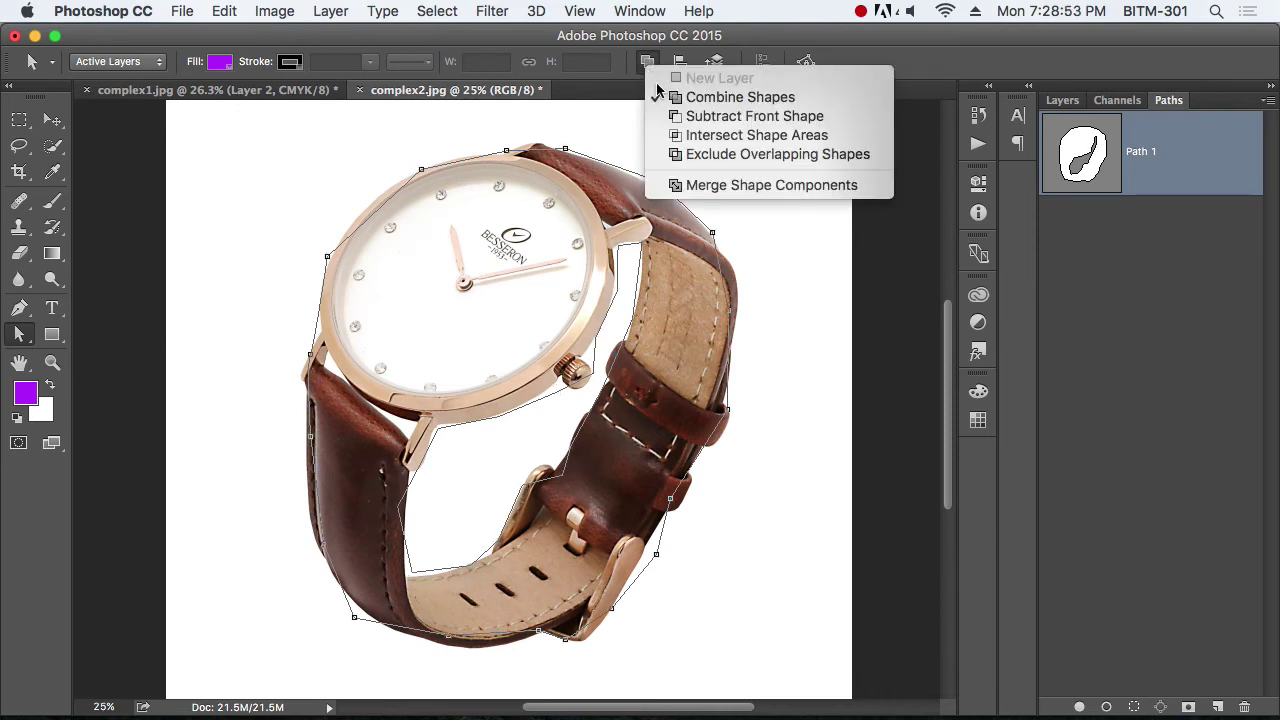
click(780, 271)
click(623, 270)
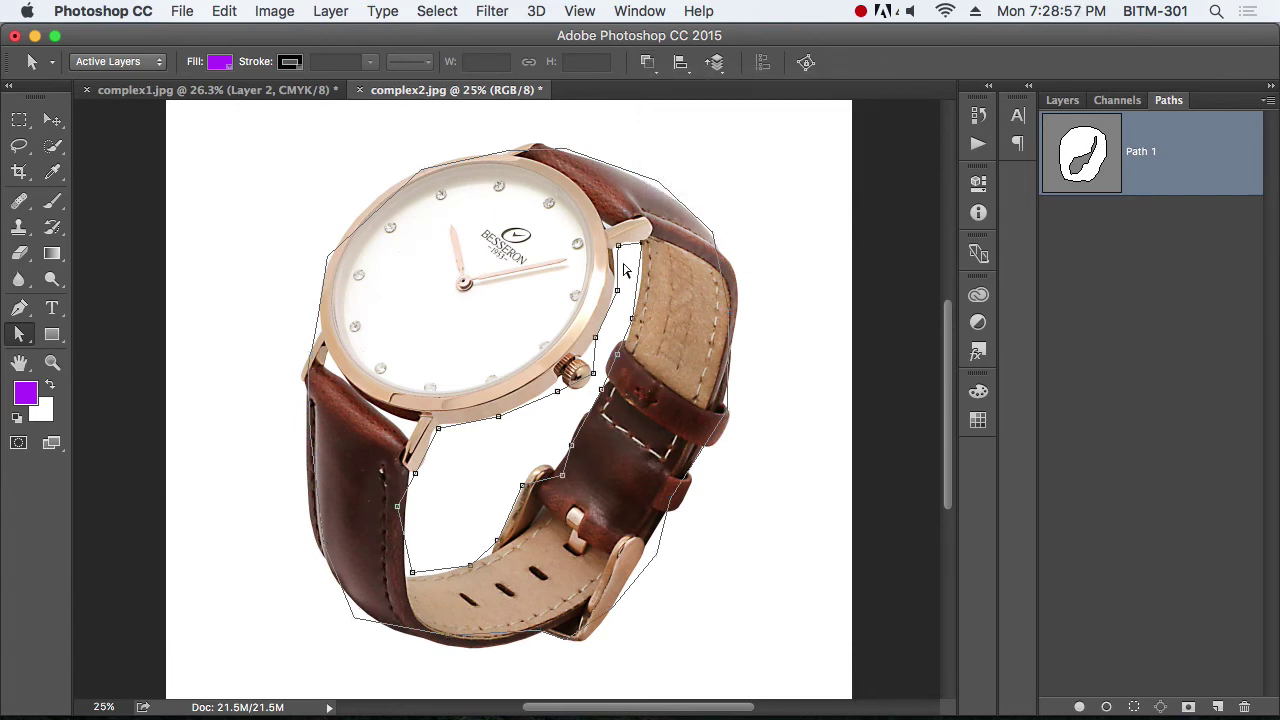
click(649, 64)
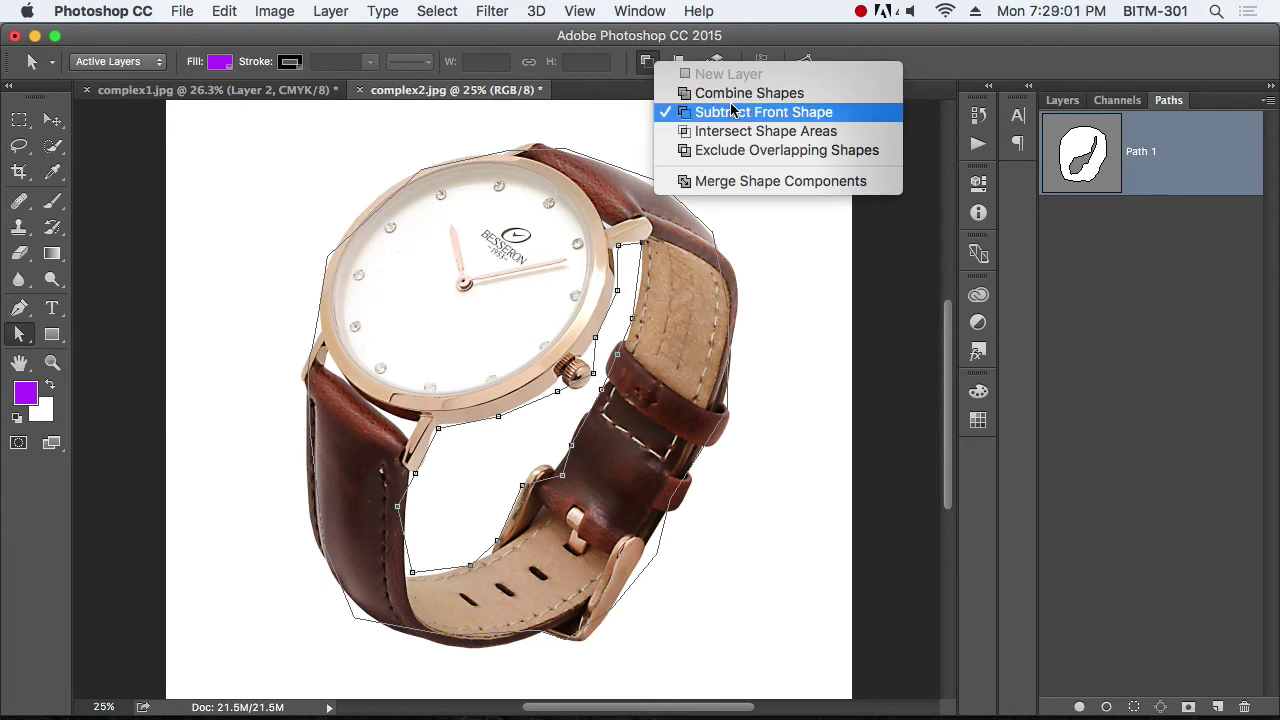
click(805, 260)
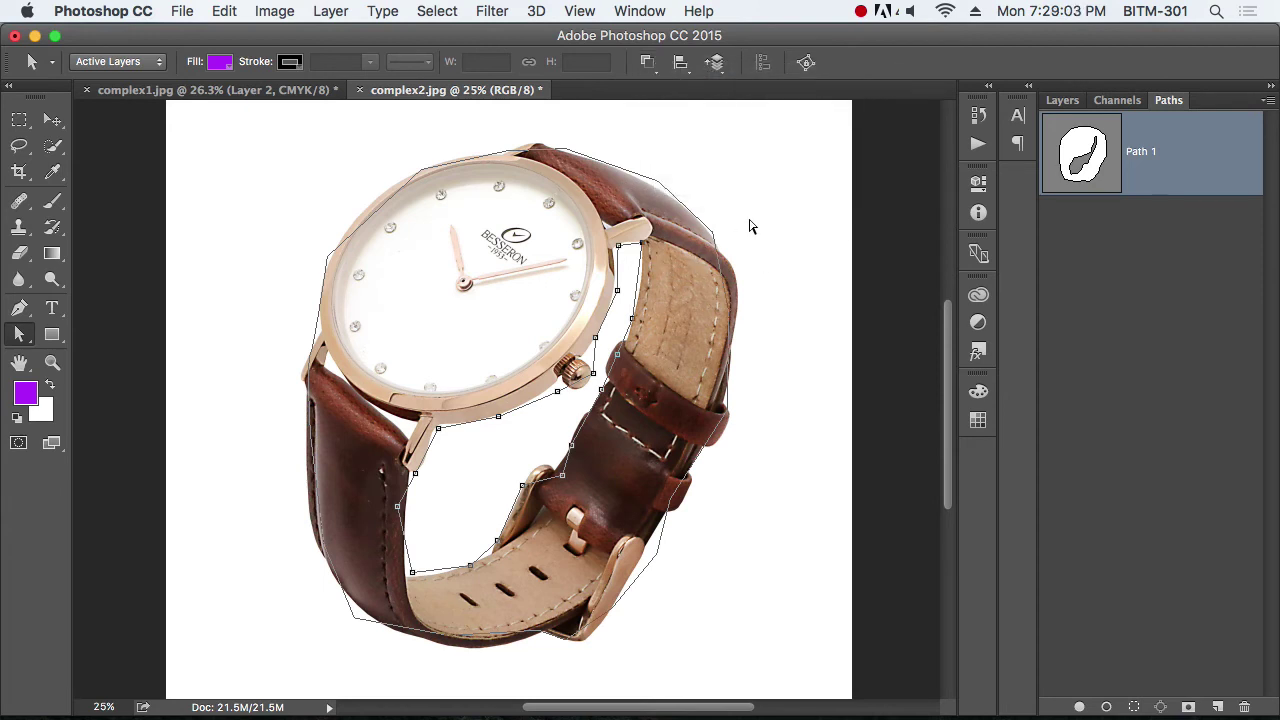
Load the corrected Path 1 as a selection to check the cut-out inner opening
super+click(1088, 155)
key(m)
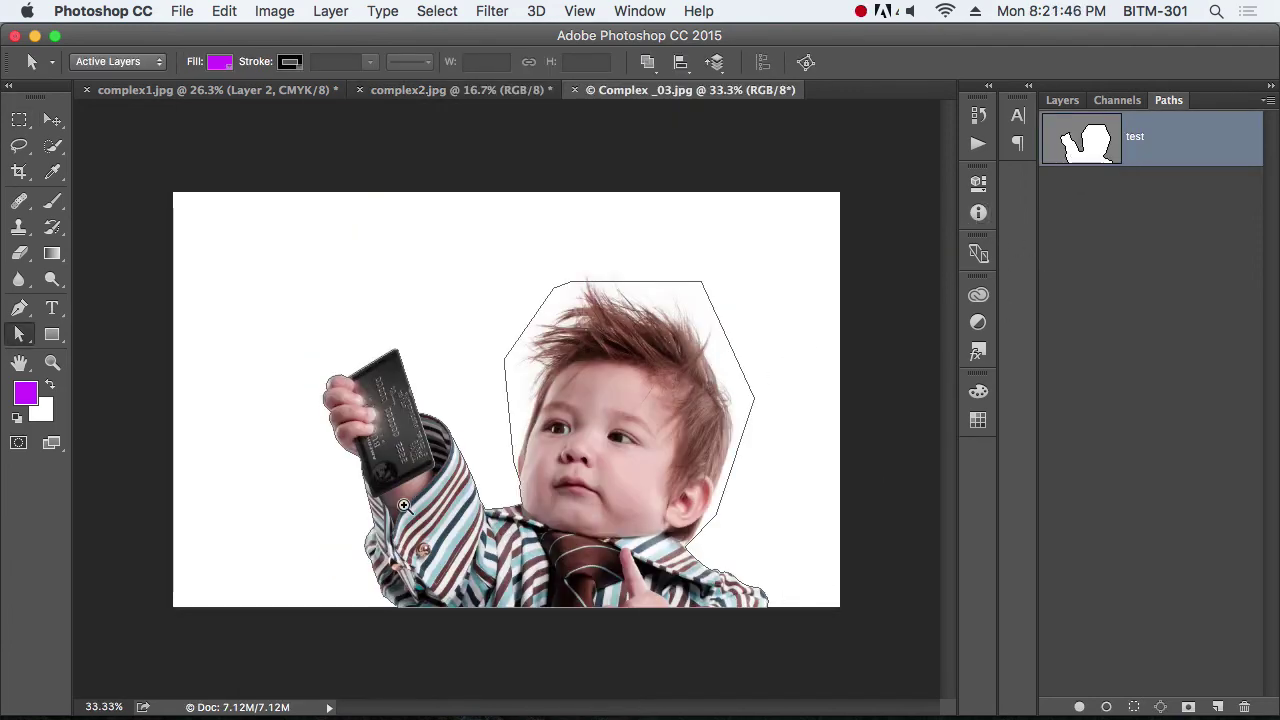
In Complex _03.jpg, move the test path's anchor point at the hair's upper left further up, enclosing the stray hair tips
drag(404, 505, 462, 533)
drag(273, 260, 387, 325)
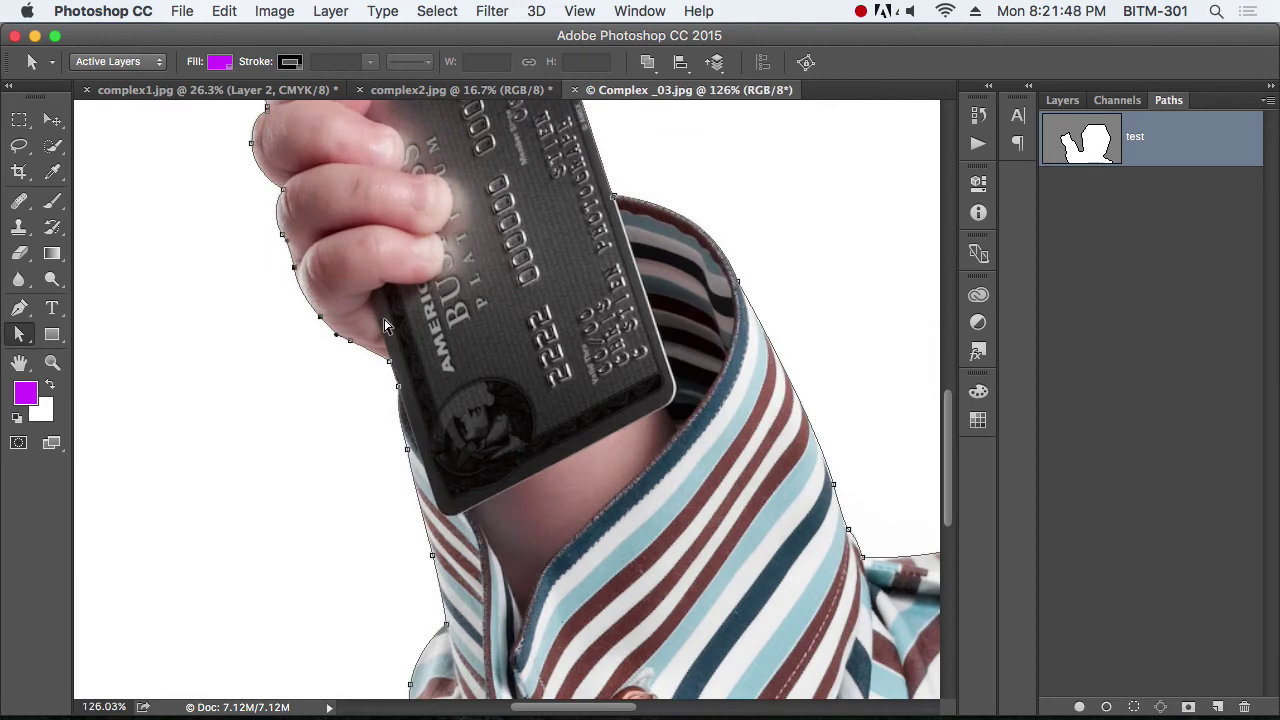
drag(843, 394, 540, 385)
drag(752, 420, 726, 551)
scroll(632, 428, up, 10)
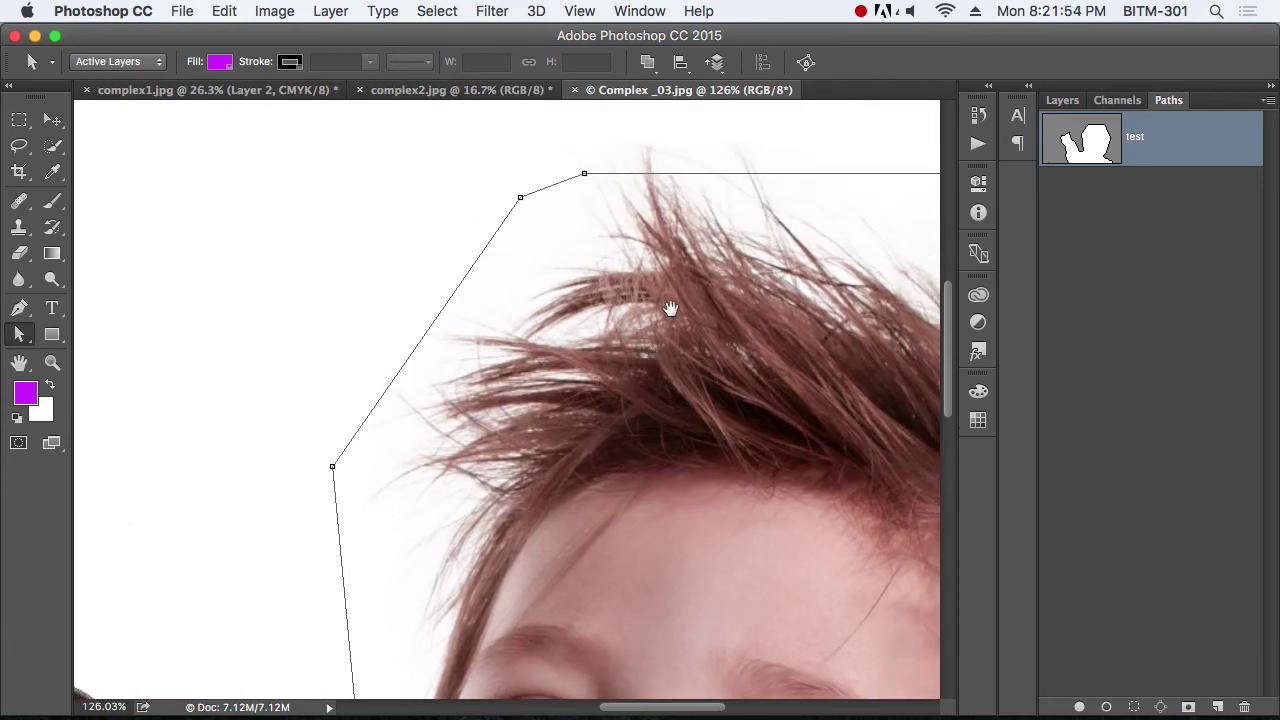
scroll(669, 303, up, 3)
scroll(669, 303, right, 3)
click(470, 293)
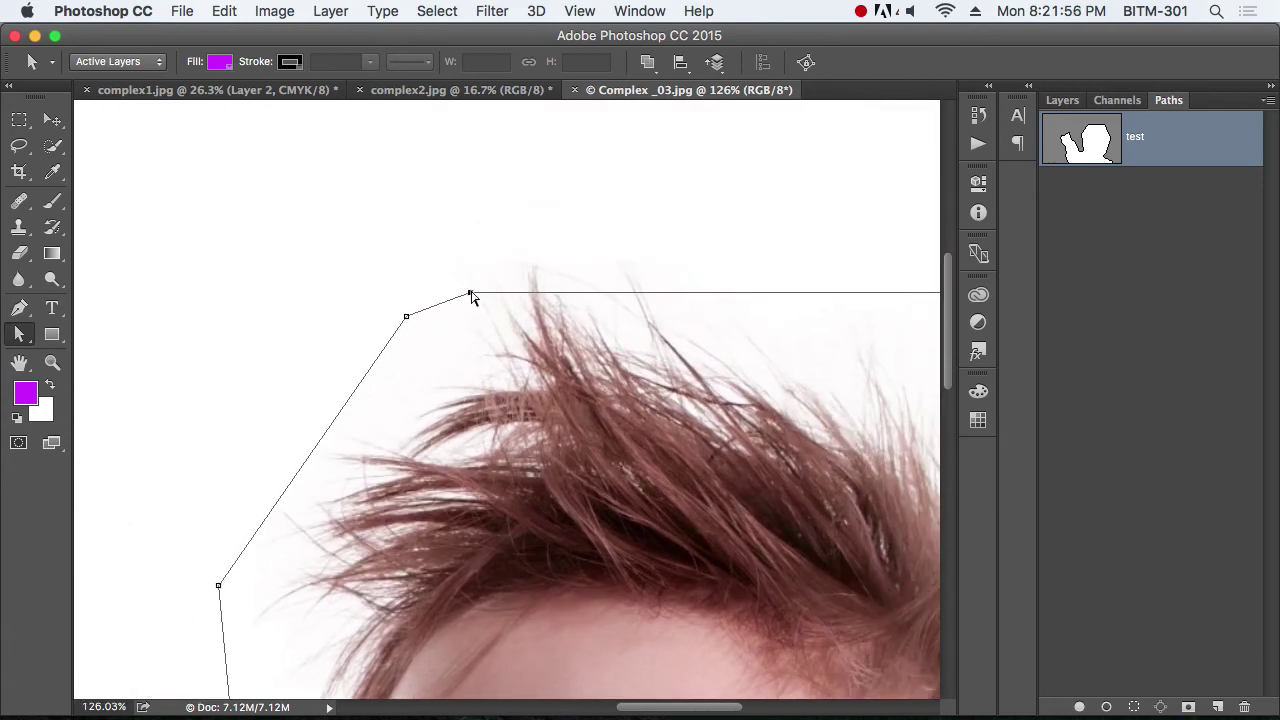
drag(471, 293, 486, 230)
Examine the test path along the right side of the child's hair, ear and collar, and then around the whole figure
drag(748, 436, 499, 412)
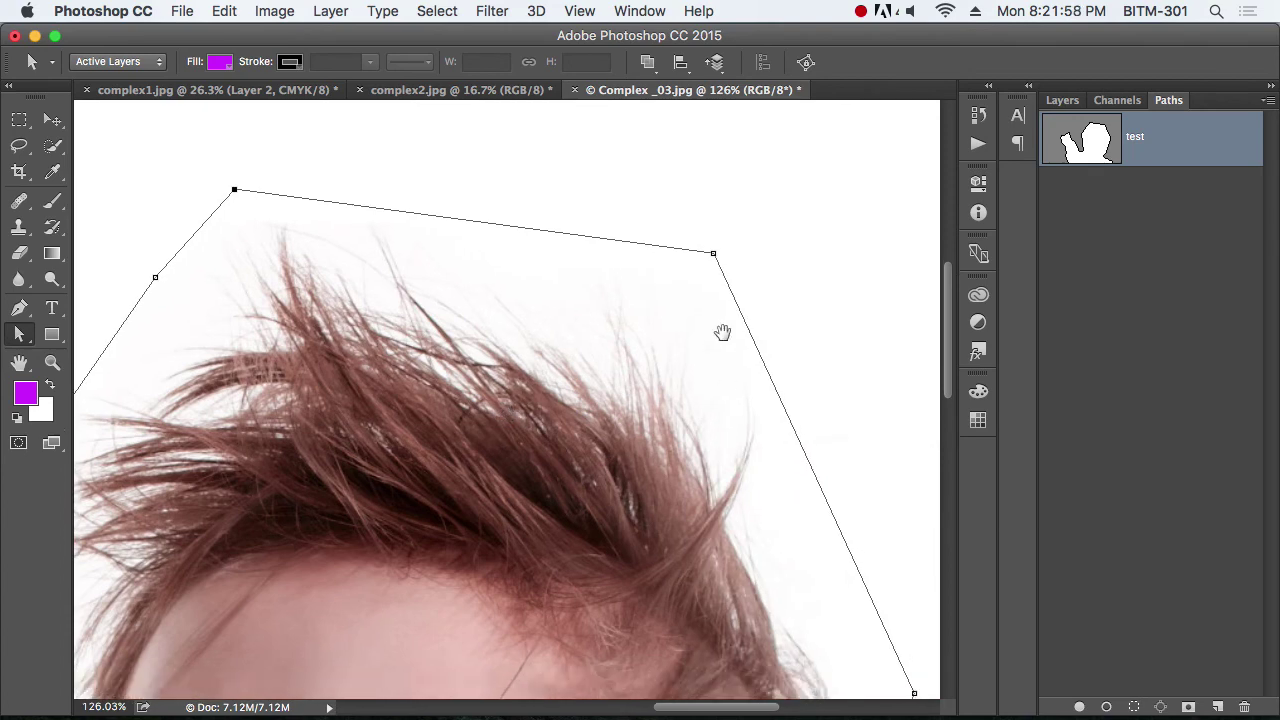
scroll(754, 480, down, 15)
scroll(754, 480, right, 1)
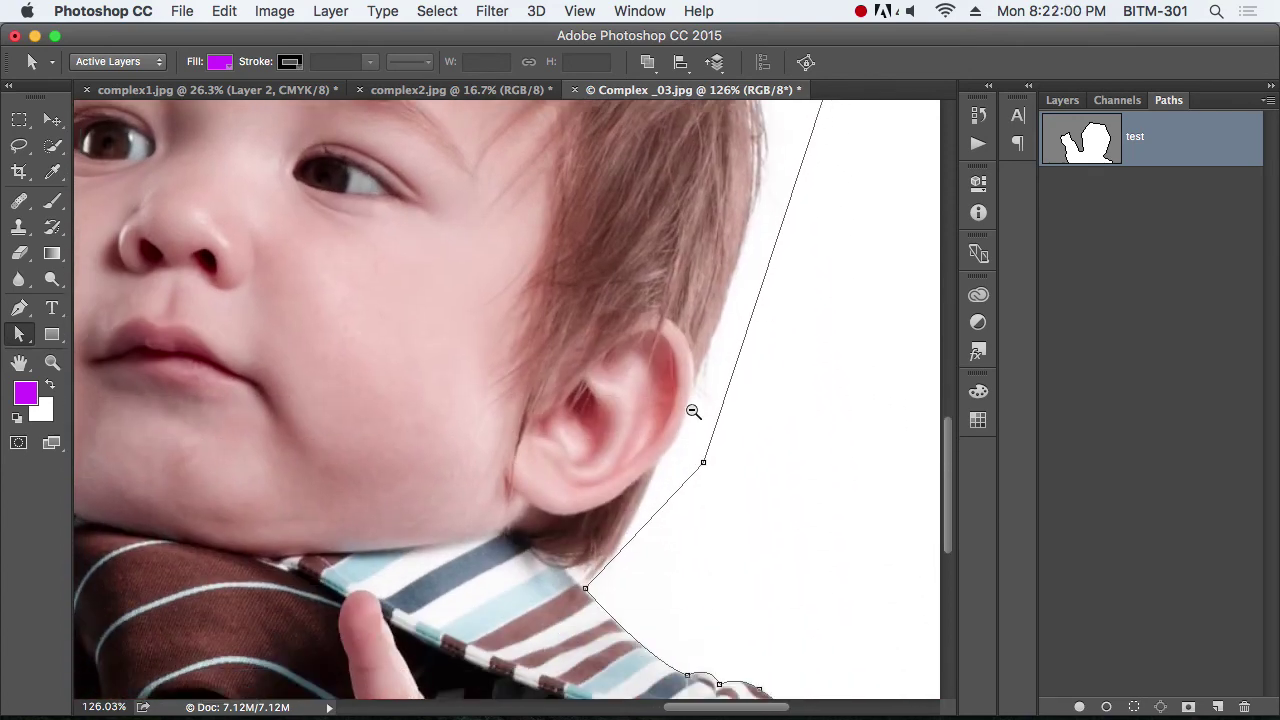
alt+click(586, 395)
alt+click(586, 395)
alt+click(586, 395)
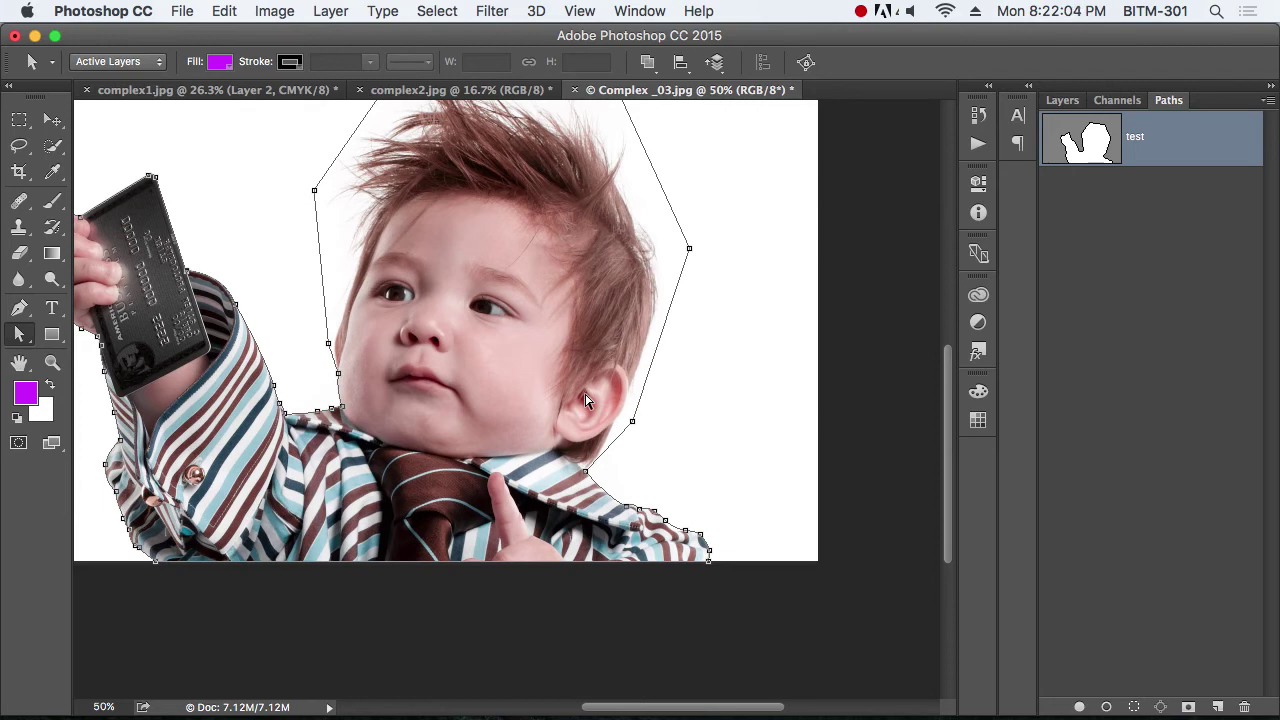
scroll(530, 320, up, 5)
scroll(530, 320, left, 2)
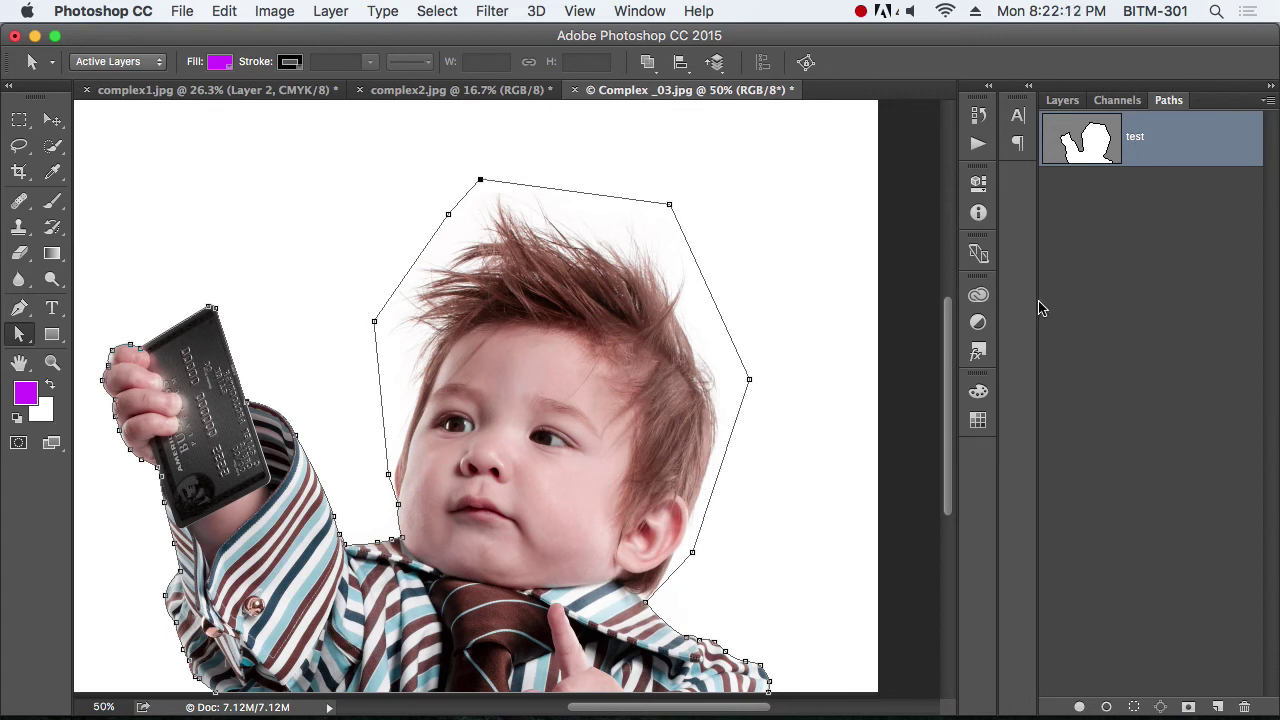
Load the test path as a selection and return to the Background layer with the whole image in view
drag(1098, 158, 1090, 148)
ctrl+click(1090, 148)
click(1062, 101)
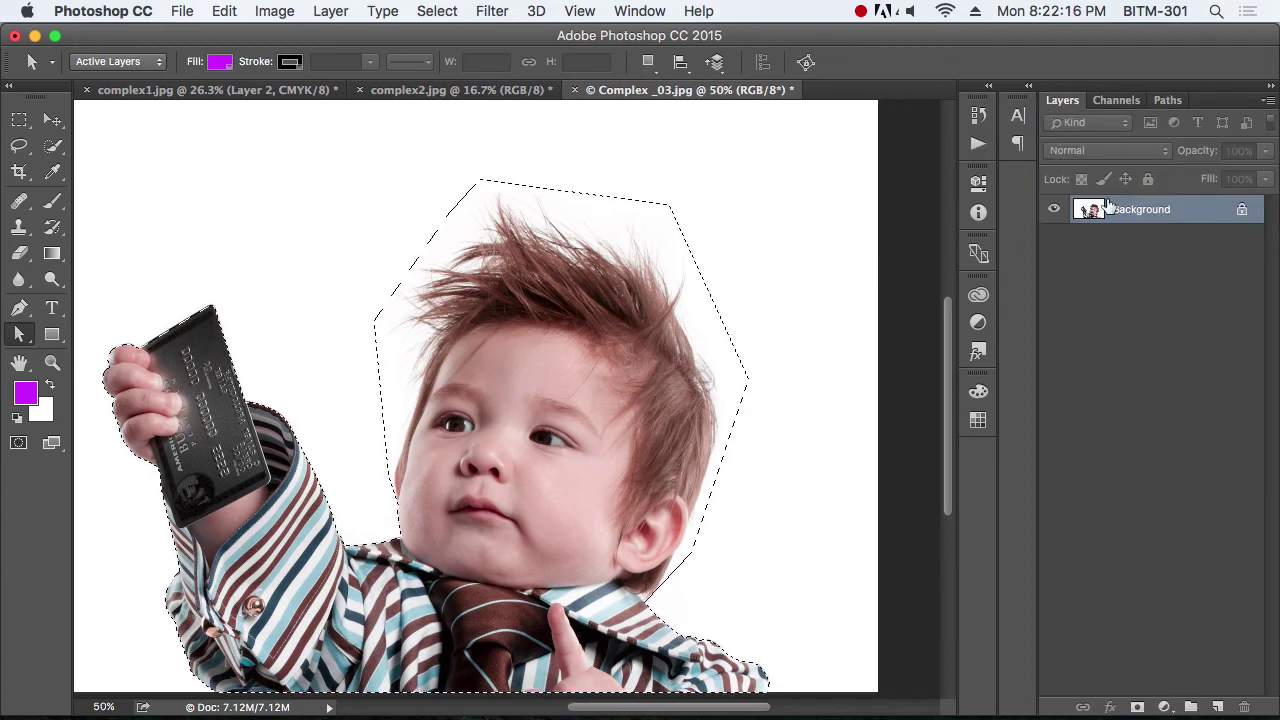
alt+click(746, 371)
alt+click(743, 371)
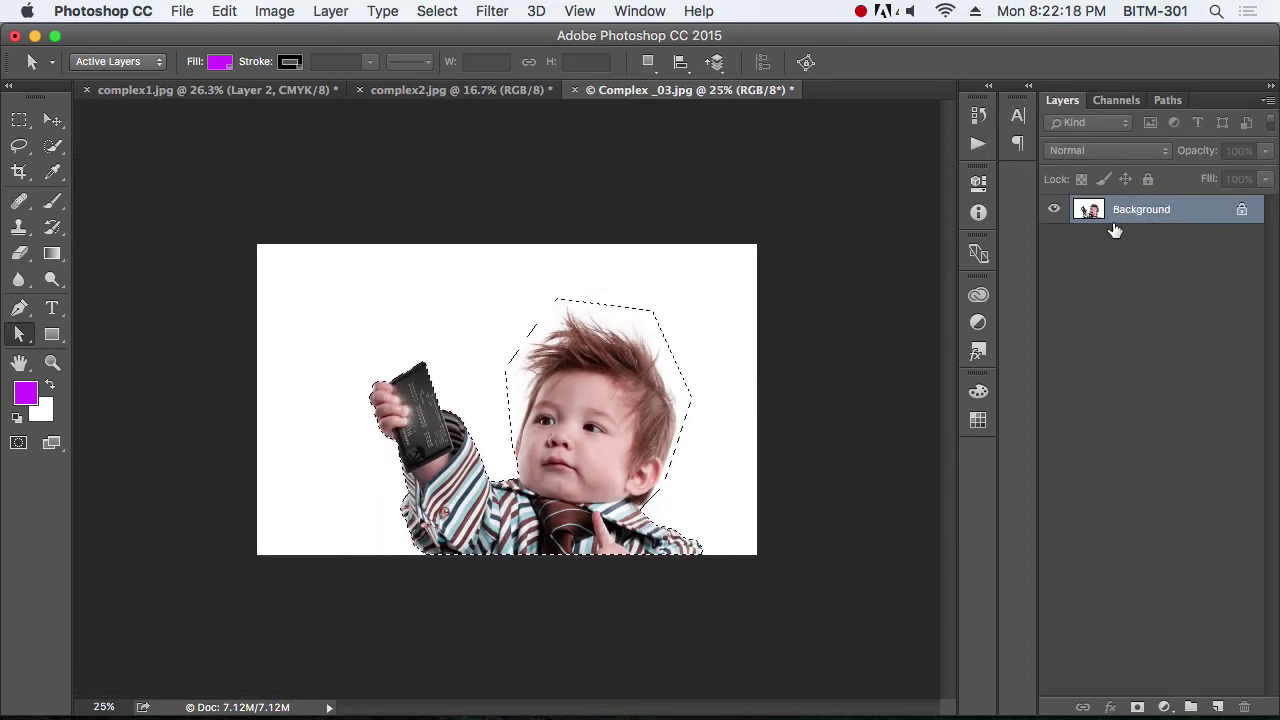
Open Refine Edge for the child's selection with the Overlay view, keeping the dialog clear of the figure
drag(683, 454, 714, 462)
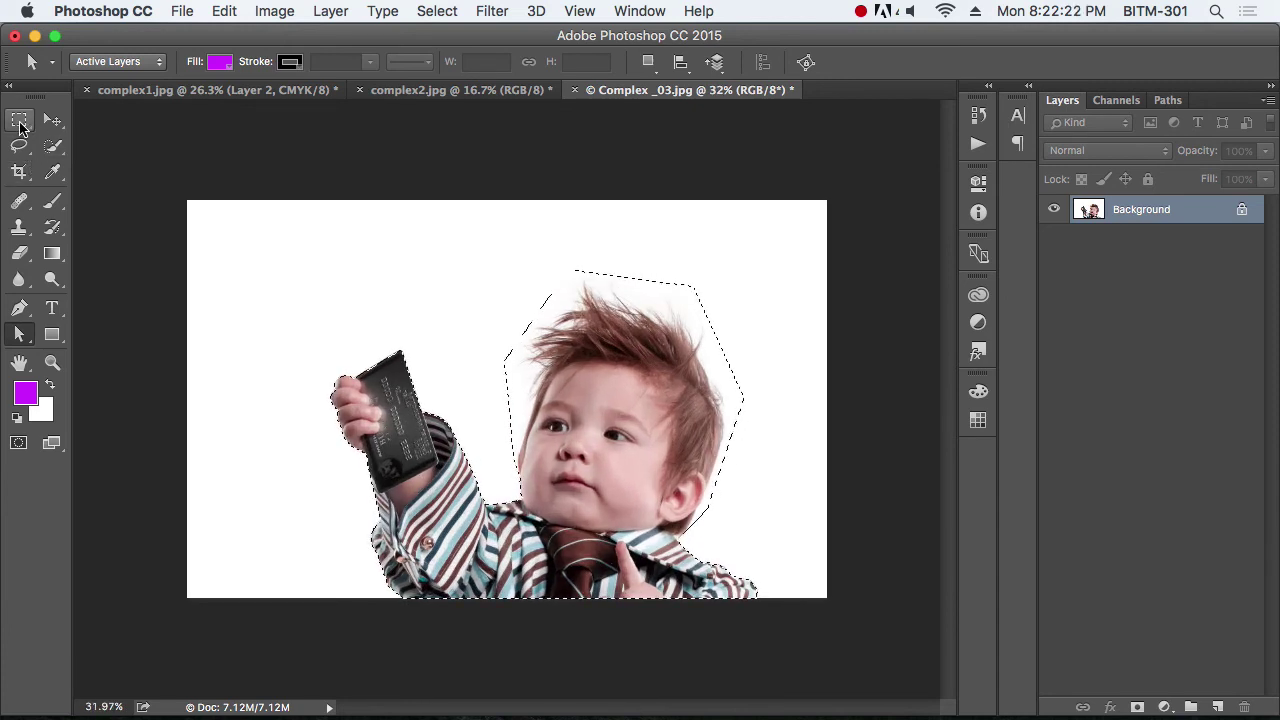
click(20, 122)
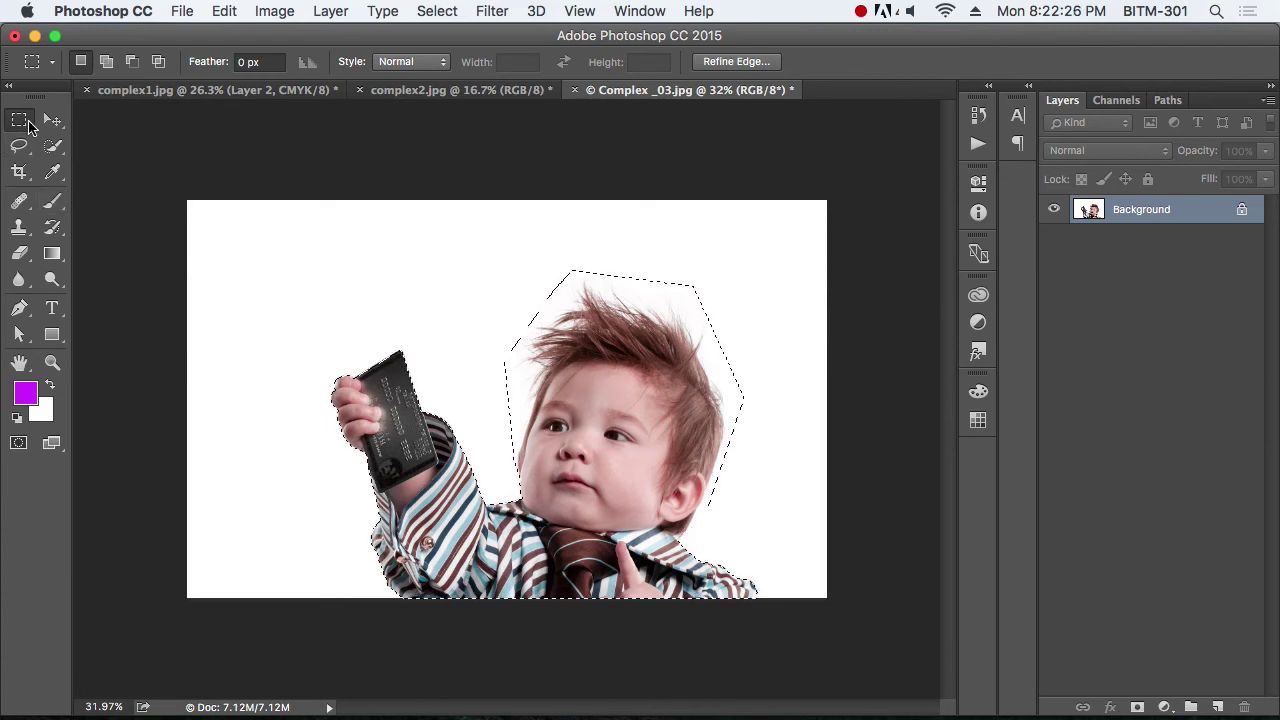
click(734, 62)
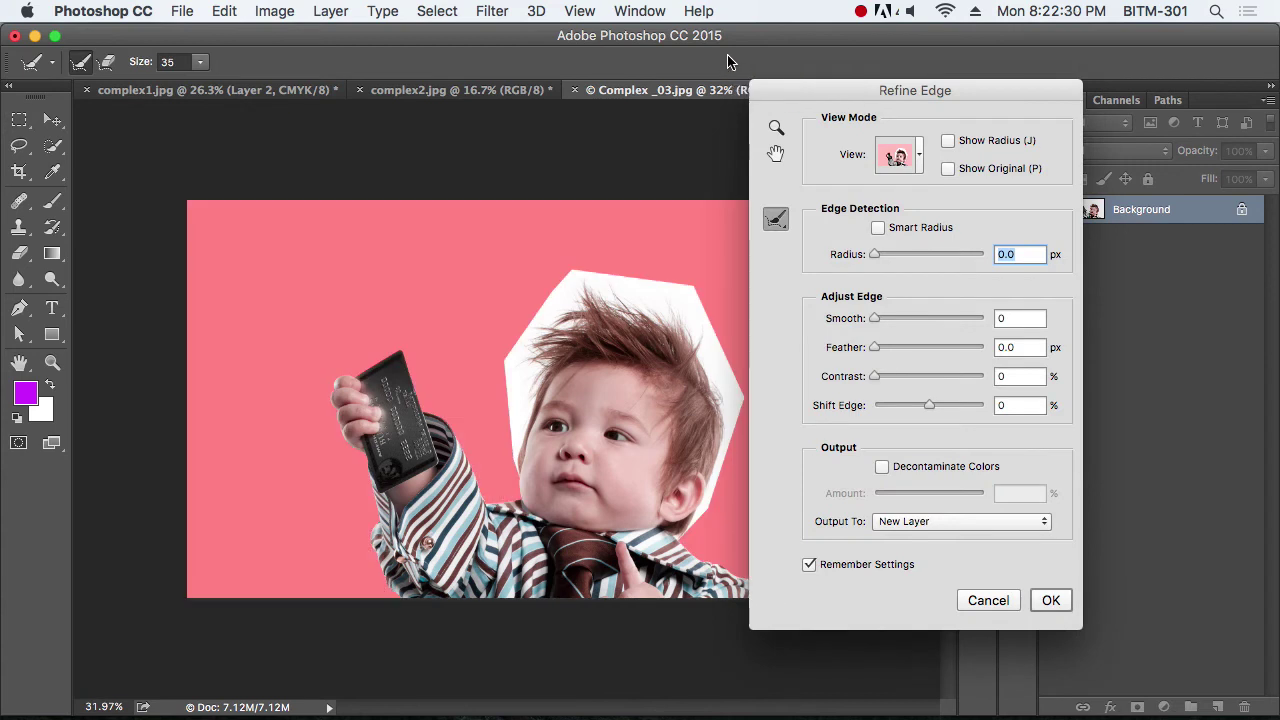
drag(783, 84, 896, 109)
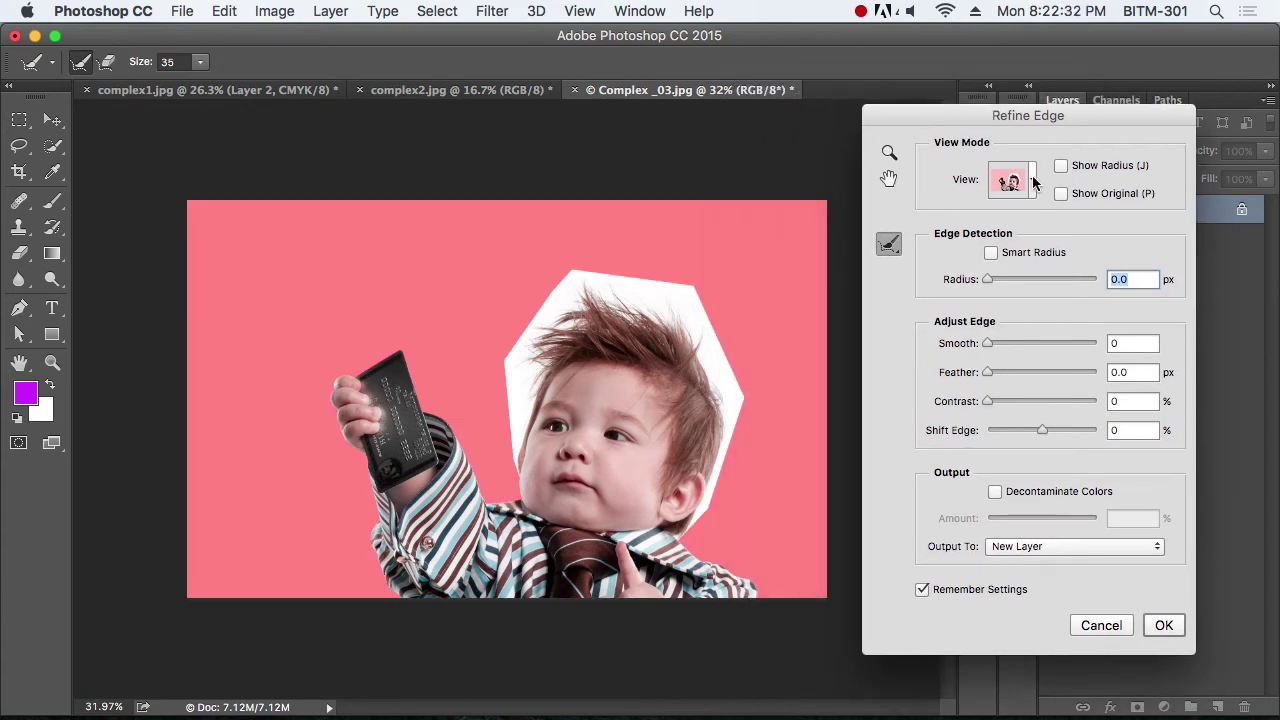
click(1034, 181)
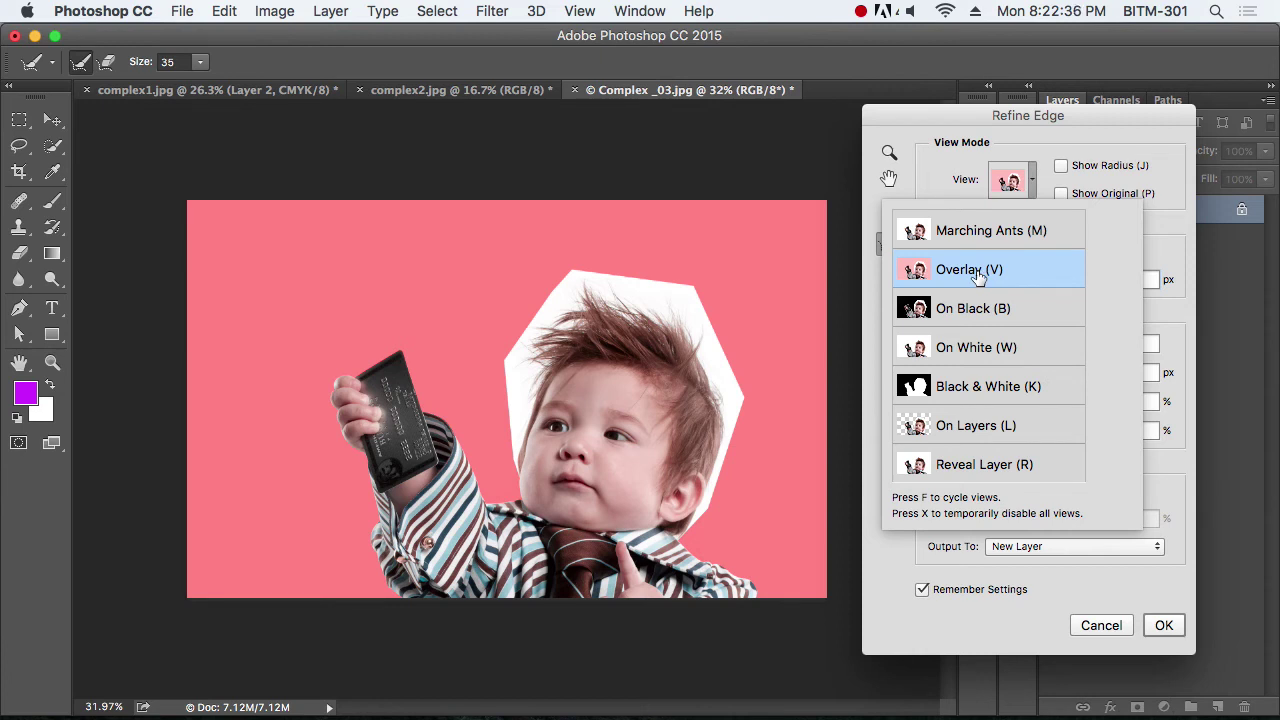
click(1178, 233)
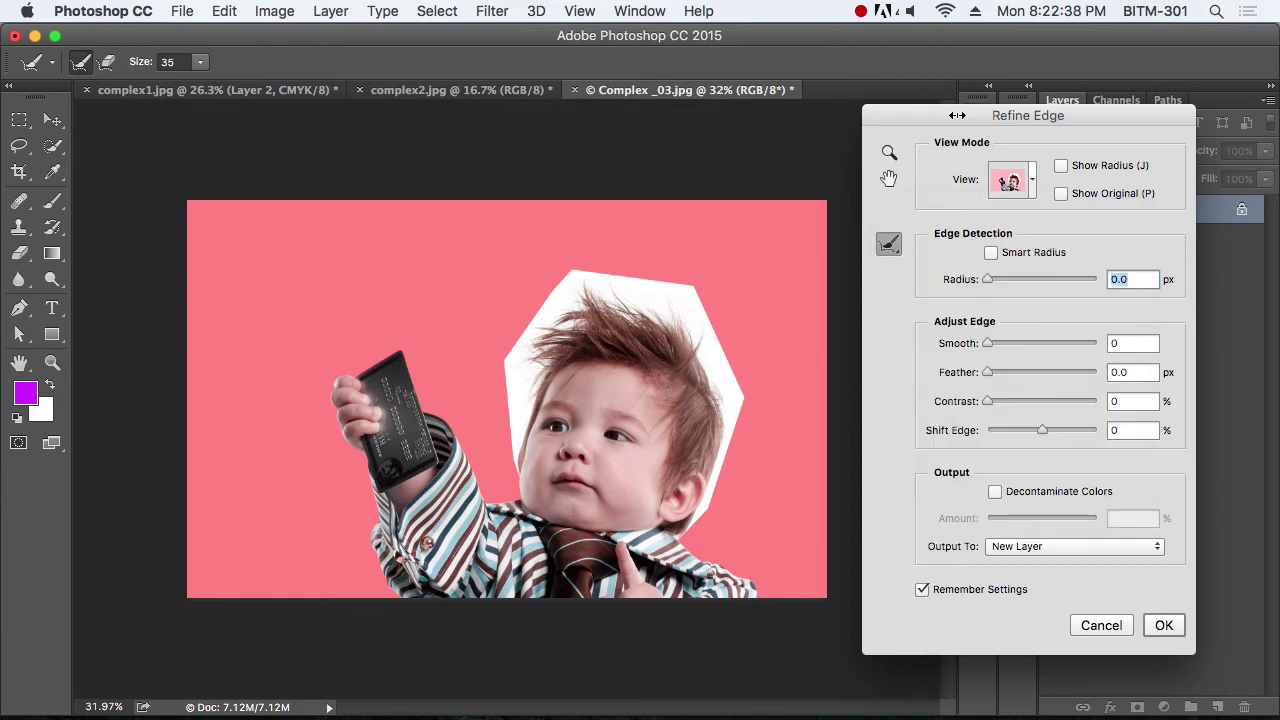
drag(957, 115, 1034, 110)
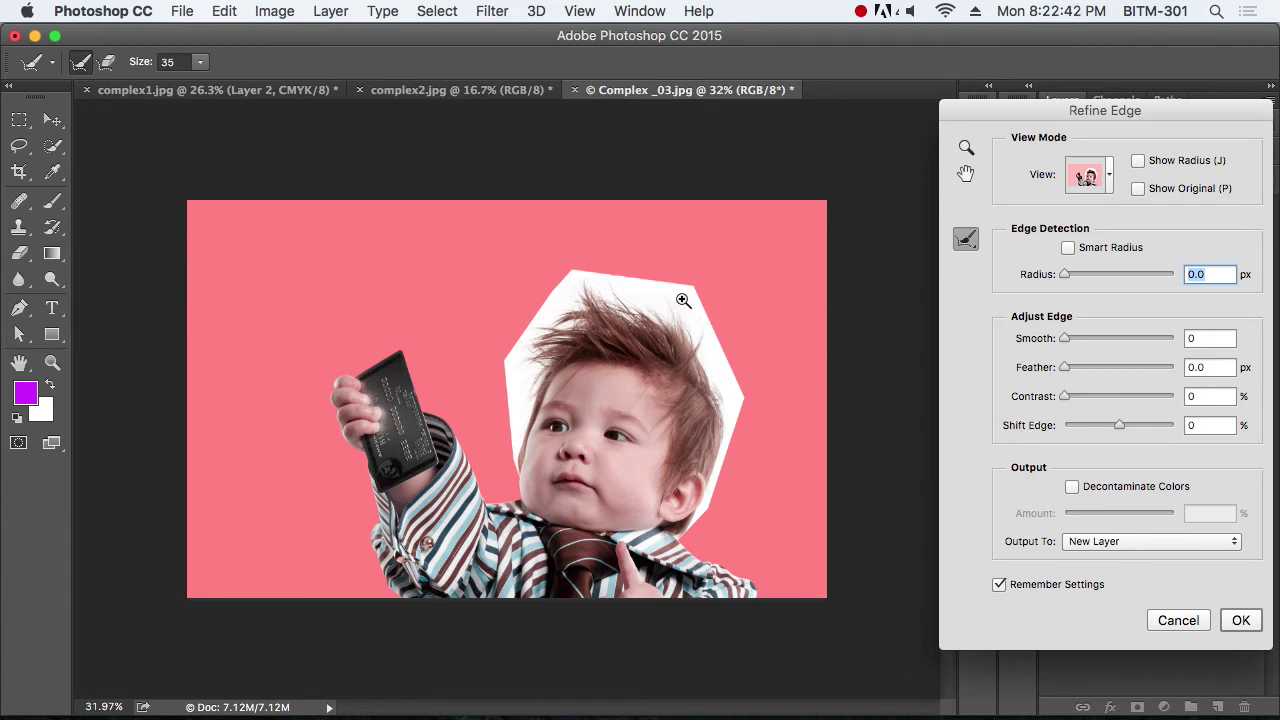
drag(692, 304, 737, 326)
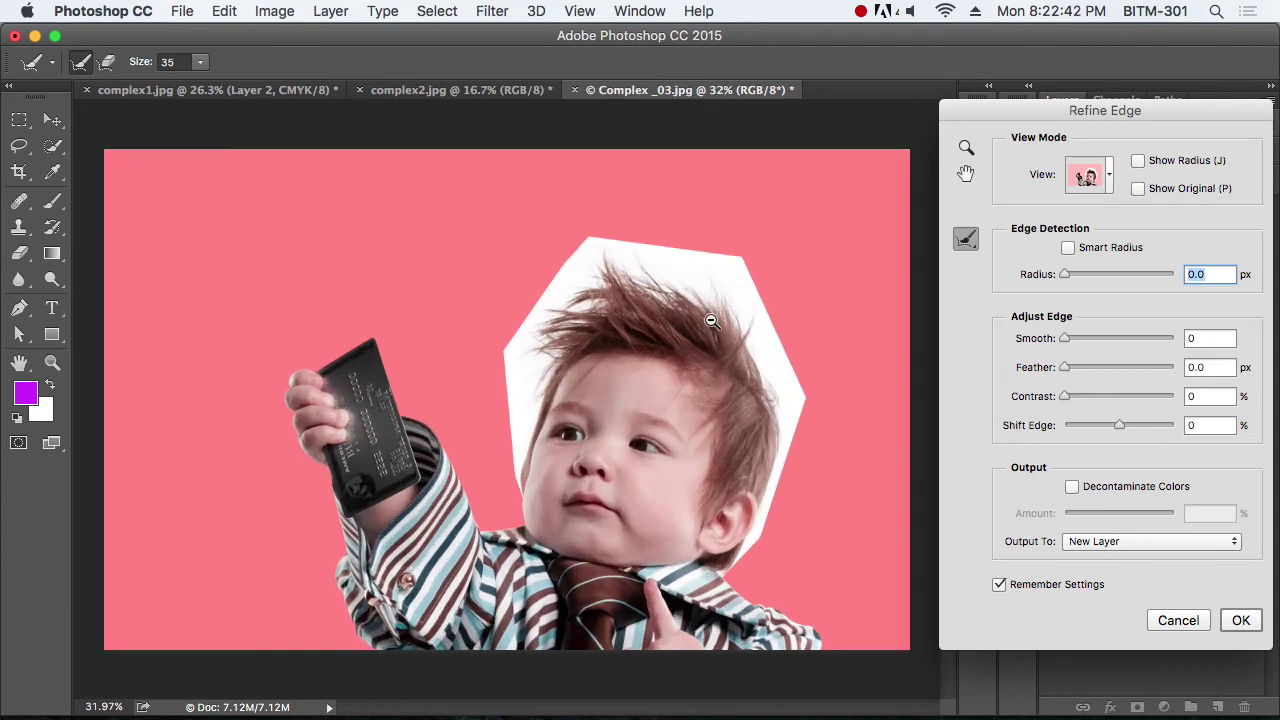
Brush around the hair outline with the Refine Radius tool at size 125 to remove the white background from the loose hair
click(963, 249)
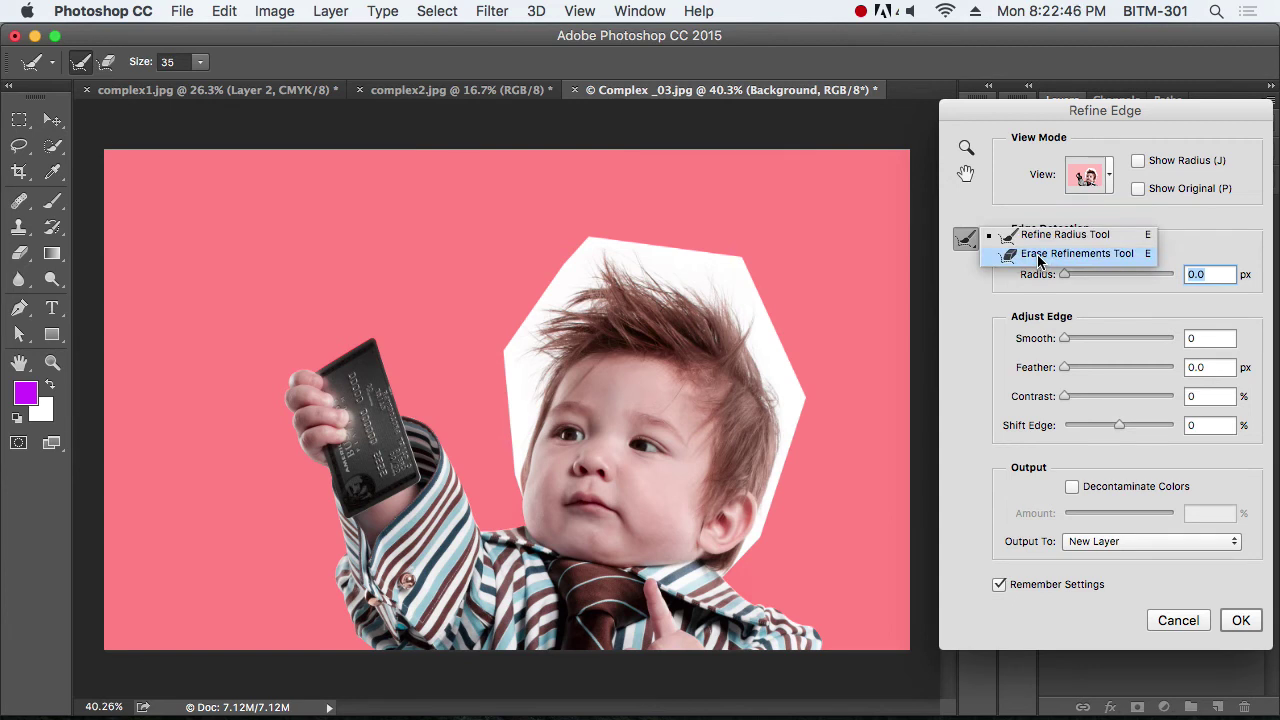
click(1038, 236)
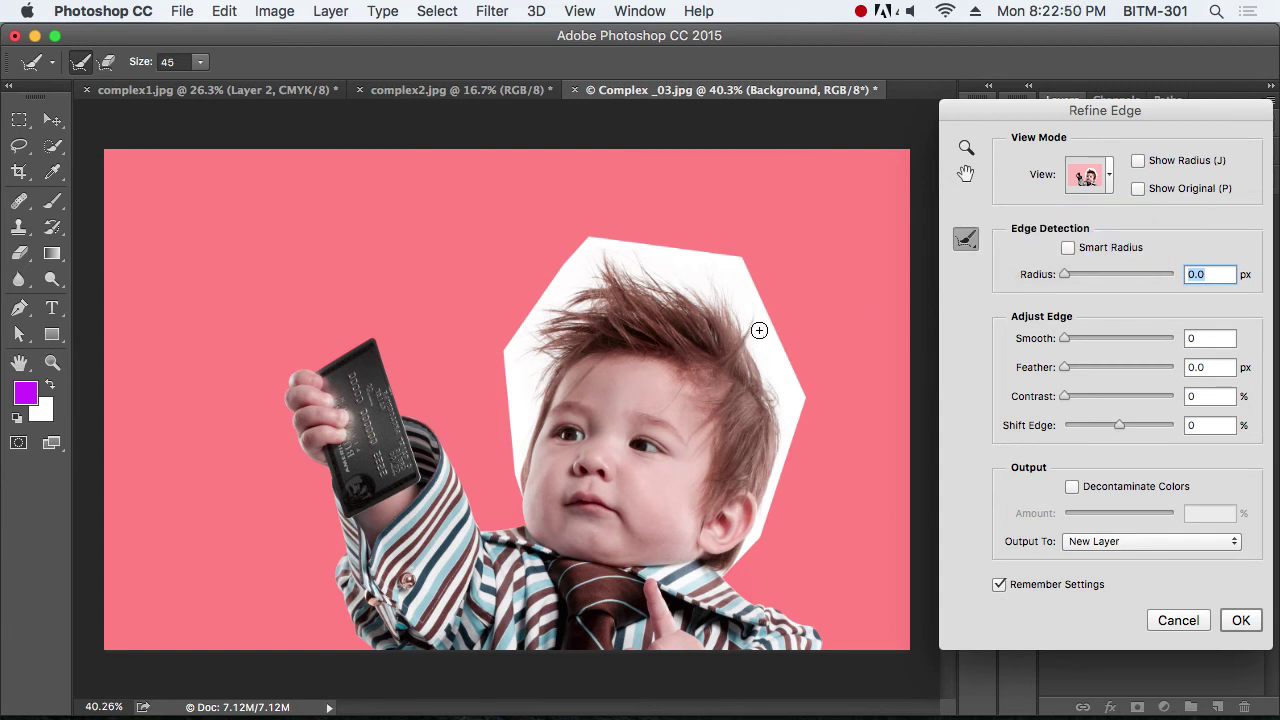
key(bracketright)
key(bracketright)
key(bracketright)
key(bracketright)
key(bracketright)
mouse_move(694, 263)
mouse_down()
mouse_move(683, 257)
mouse_move(742, 277)
mouse_move(785, 398)
mouse_move(741, 309)
mouse_move(651, 284)
mouse_move(671, 290)
mouse_move(609, 263)
mouse_move(617, 251)
mouse_move(596, 255)
mouse_move(526, 349)
mouse_move(501, 475)
mouse_move(541, 326)
mouse_move(752, 315)
mouse_move(803, 457)
mouse_move(777, 526)
mouse_move(785, 544)
mouse_up()
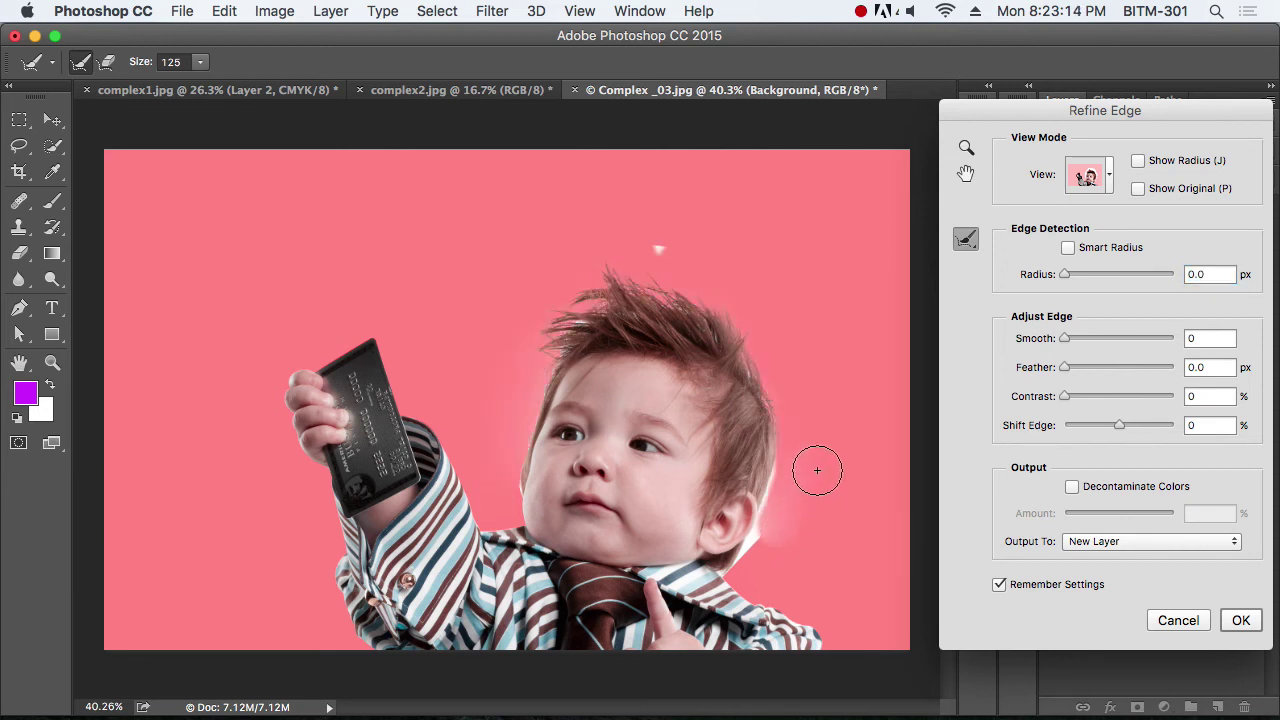
mouse_move(663, 266)
mouse_down()
mouse_move(663, 251)
mouse_move(567, 331)
mouse_up()
key(super+space)
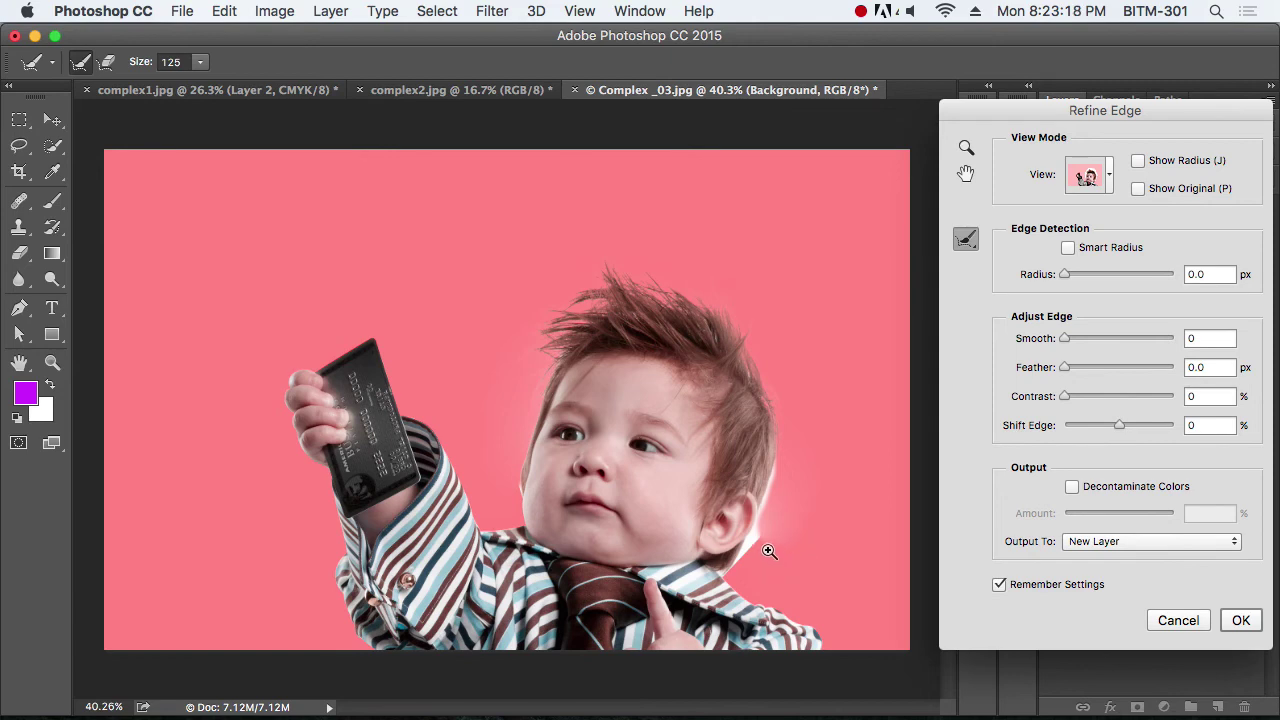
Reduce the Refine Radius brush to size 35 and clean the white fringe from behind the ear down to the collar
drag(768, 551, 843, 571)
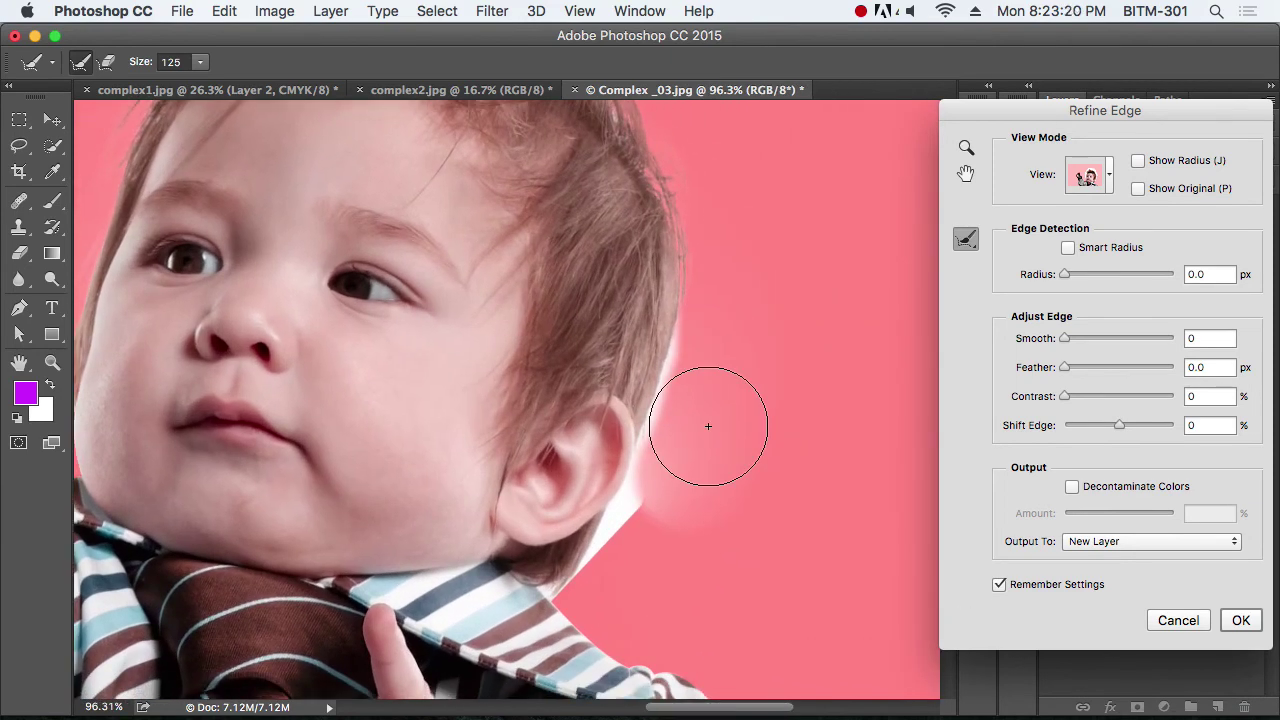
key(bracketleft)
key(bracketleft)
key(bracketleft)
key(bracketleft)
key(bracketleft)
key(bracketleft)
key(bracketleft)
key(bracketleft)
key(bracketleft)
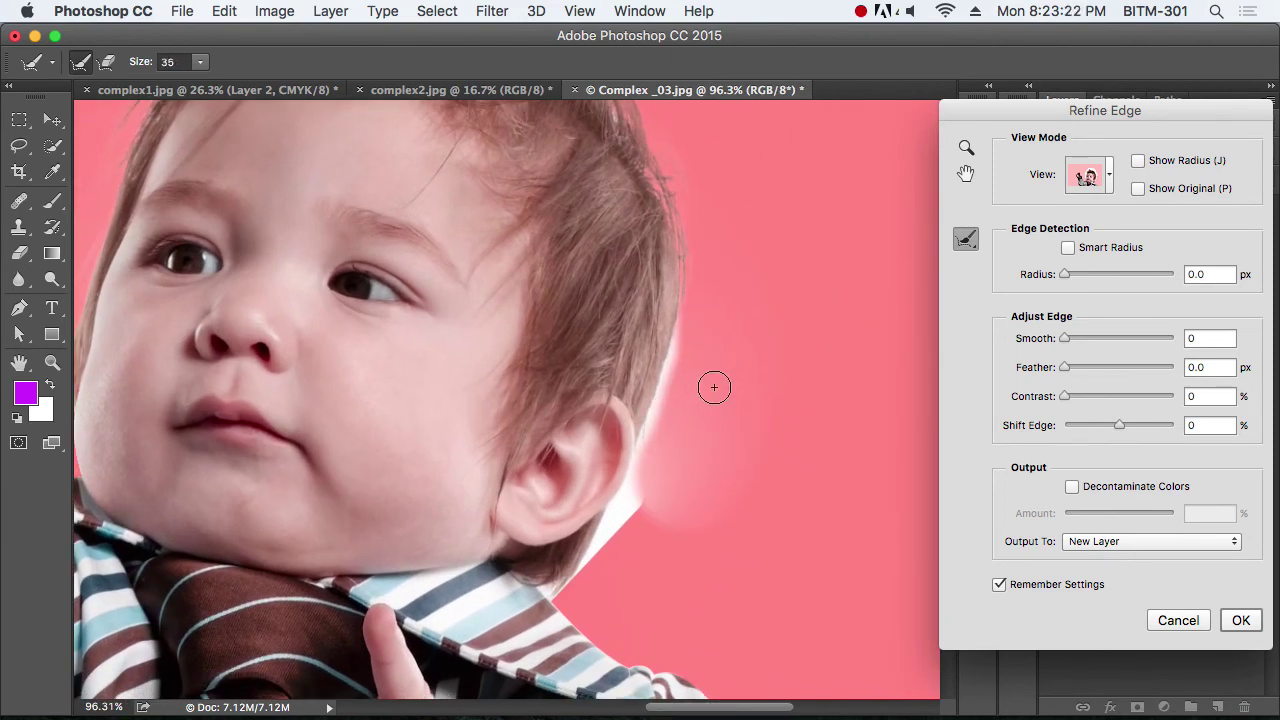
mouse_move(685, 325)
mouse_down()
mouse_move(652, 489)
mouse_move(553, 588)
mouse_move(603, 573)
mouse_move(658, 411)
mouse_move(592, 556)
mouse_up()
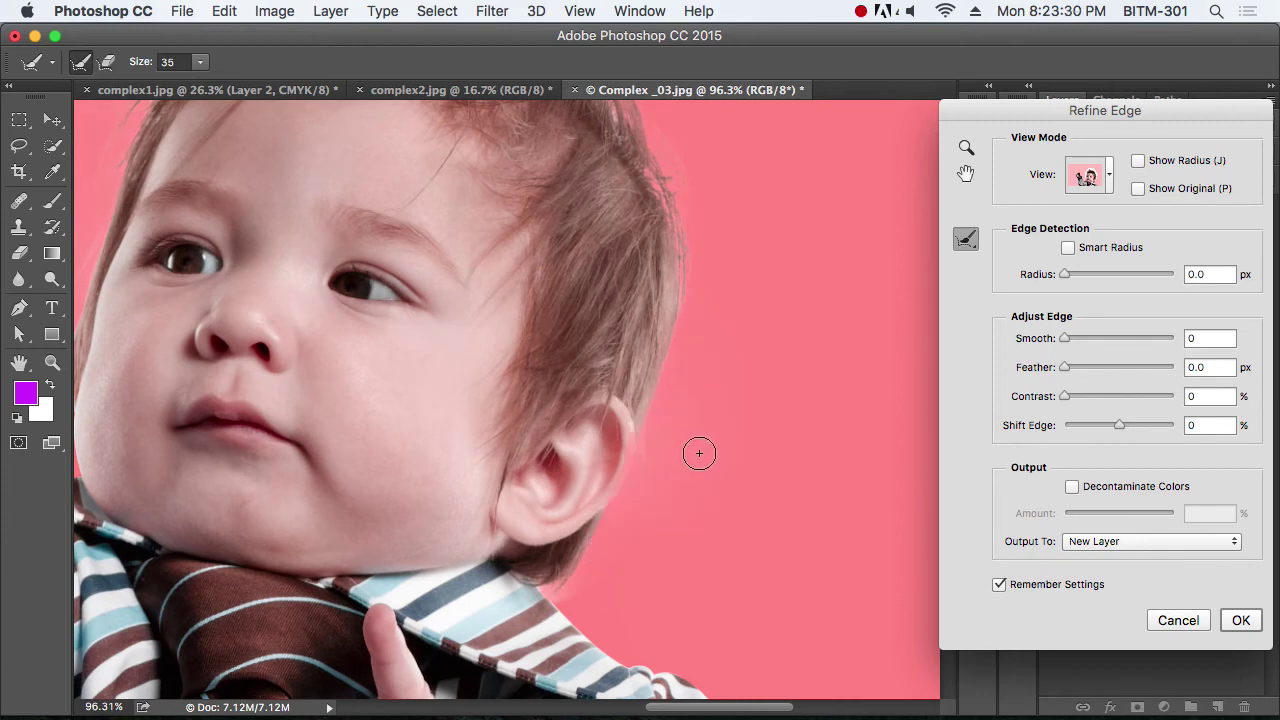
alt+click(576, 421)
alt+click(576, 421)
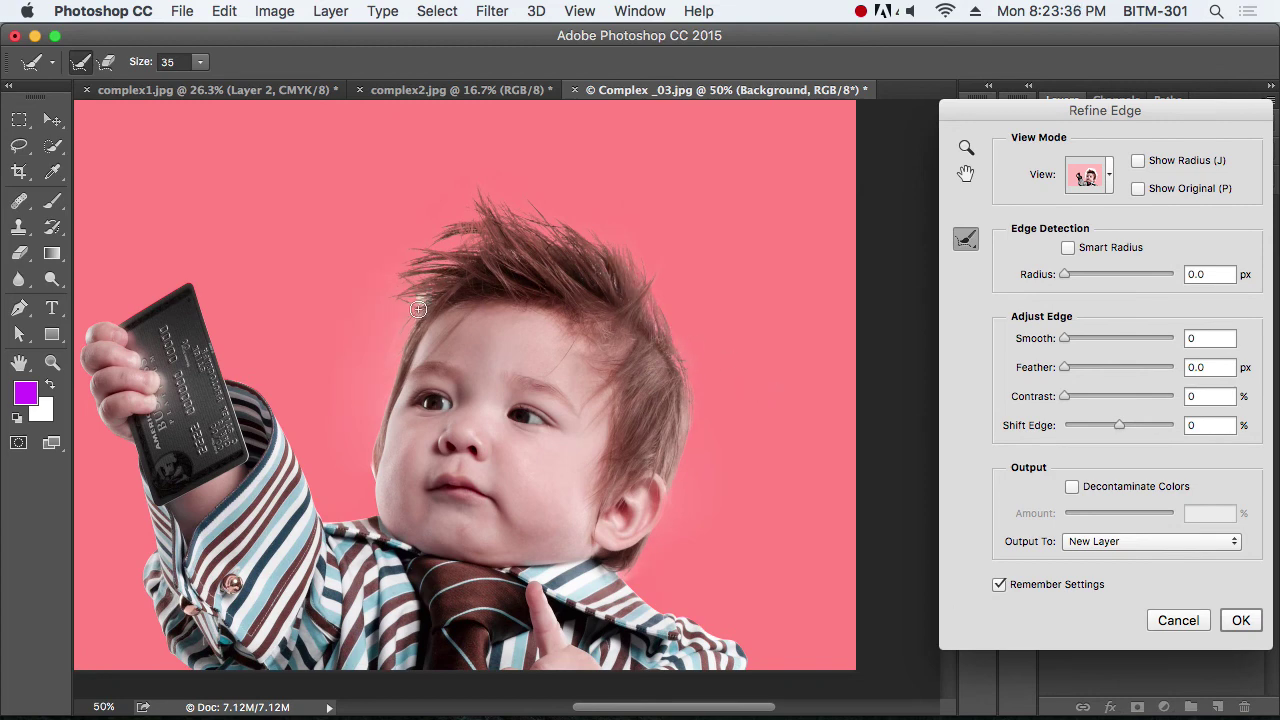
alt+click(685, 328)
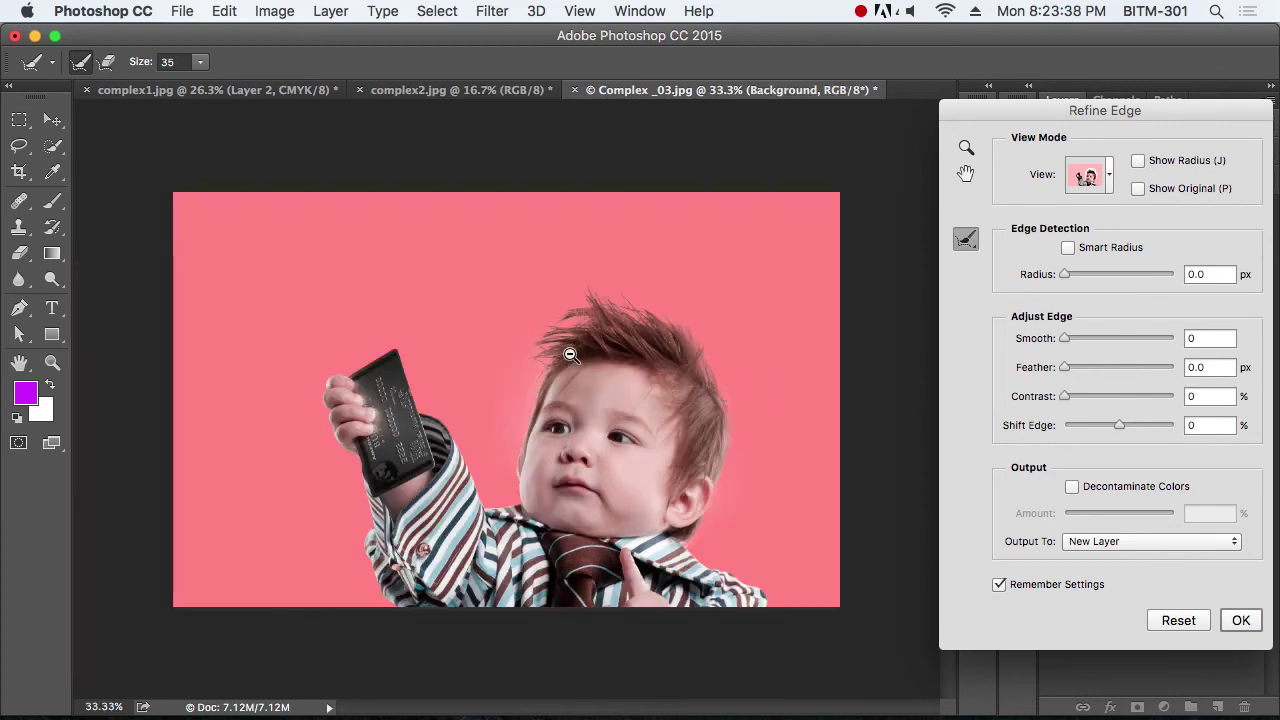
Set Radius 1.9 px, Contrast 3%, Feather 0.7 px and Smooth 5, and output the refined selection to a new layer
click(1134, 542)
click(1127, 542)
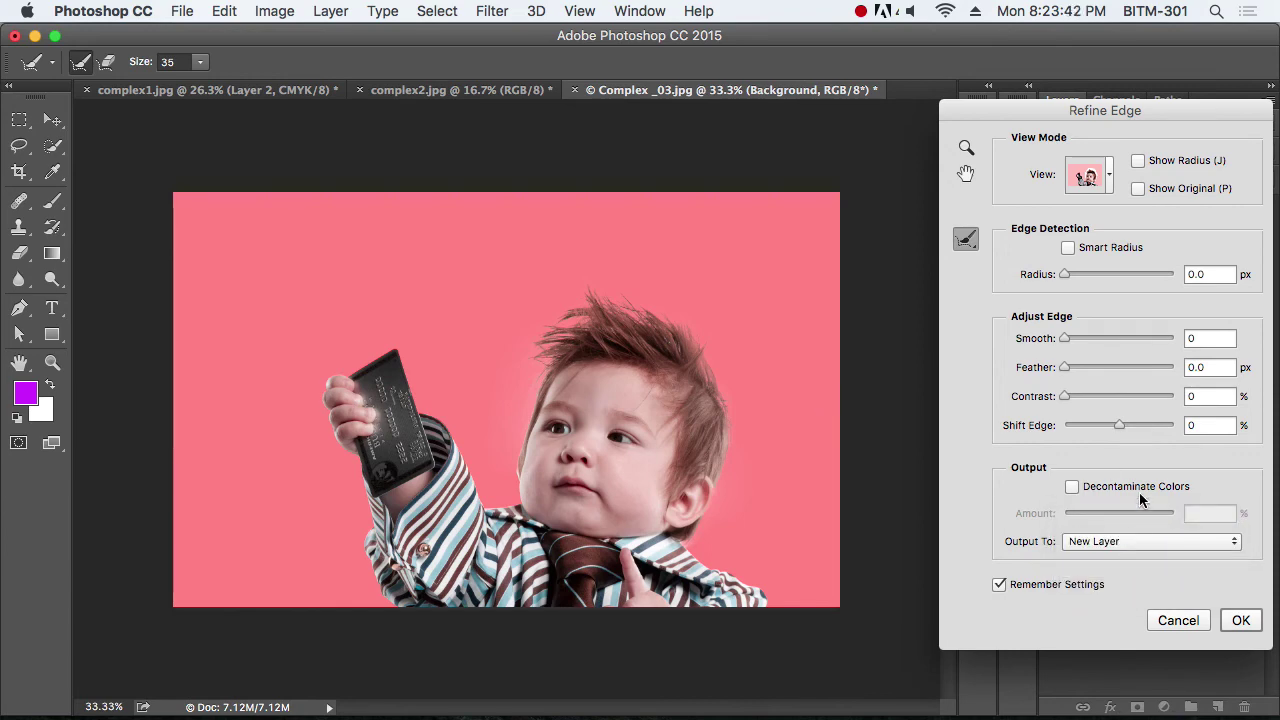
drag(733, 430, 772, 443)
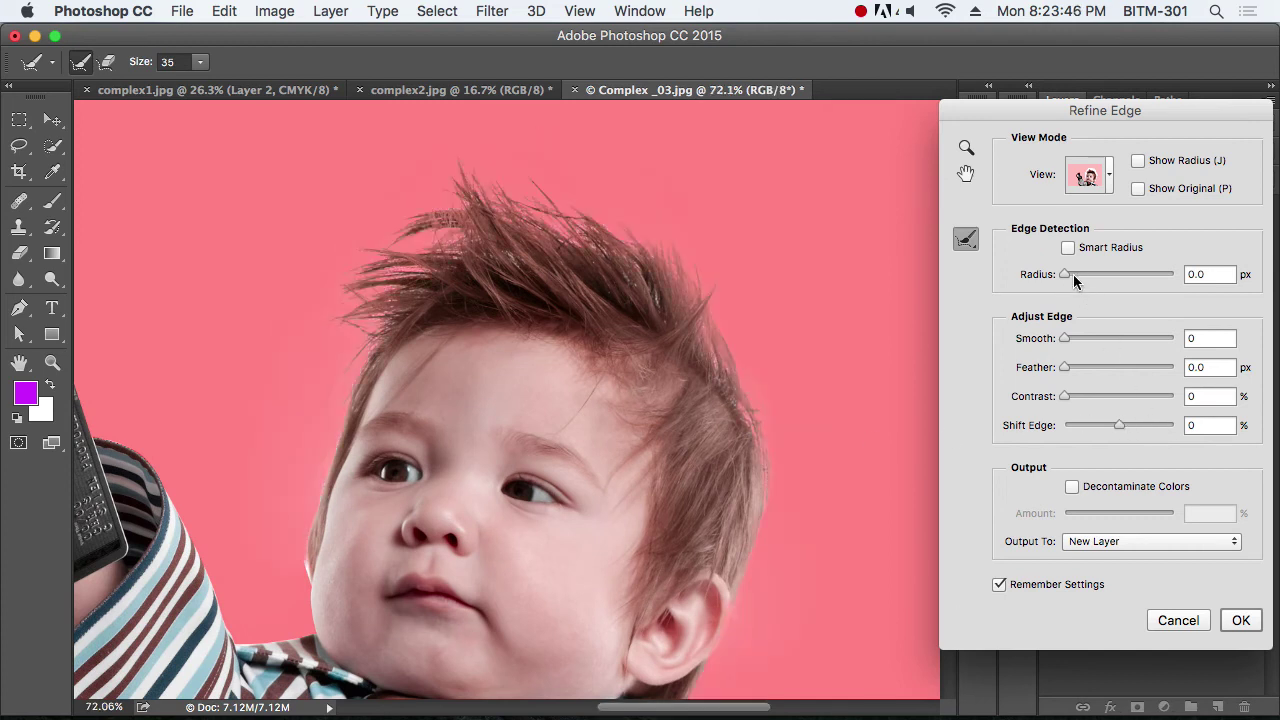
drag(1066, 276, 1077, 281)
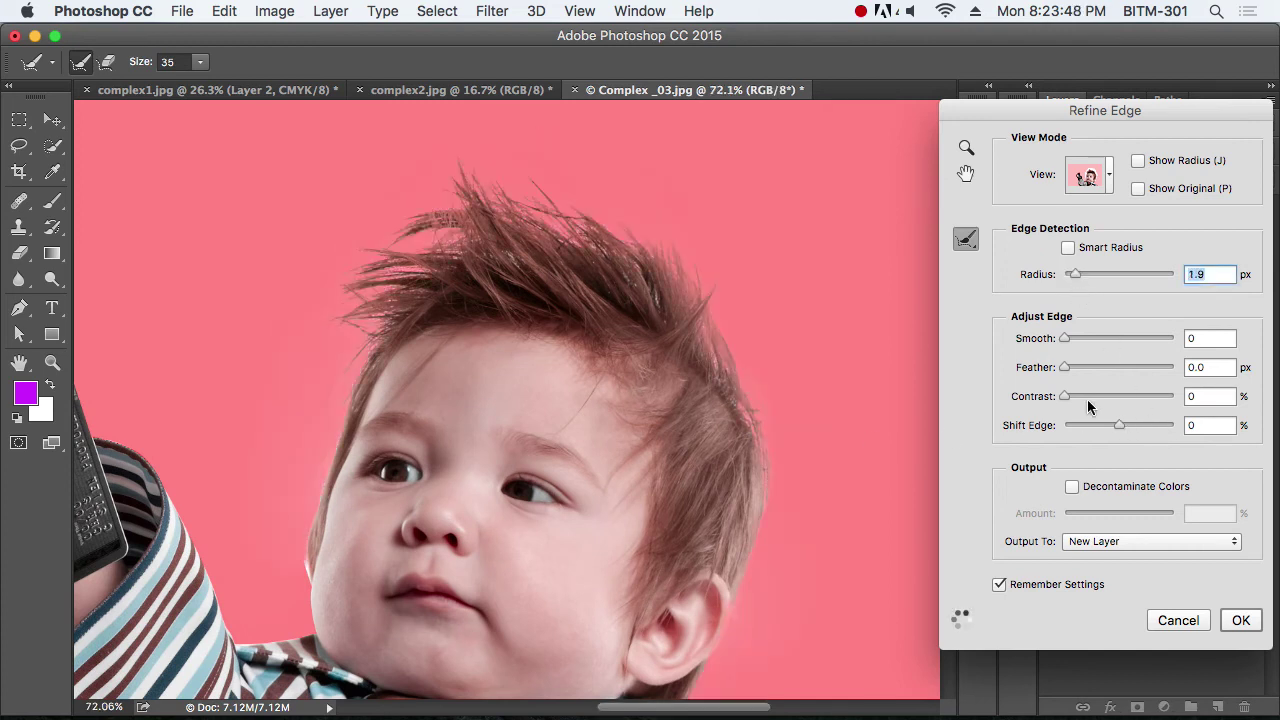
drag(1065, 398, 1128, 400)
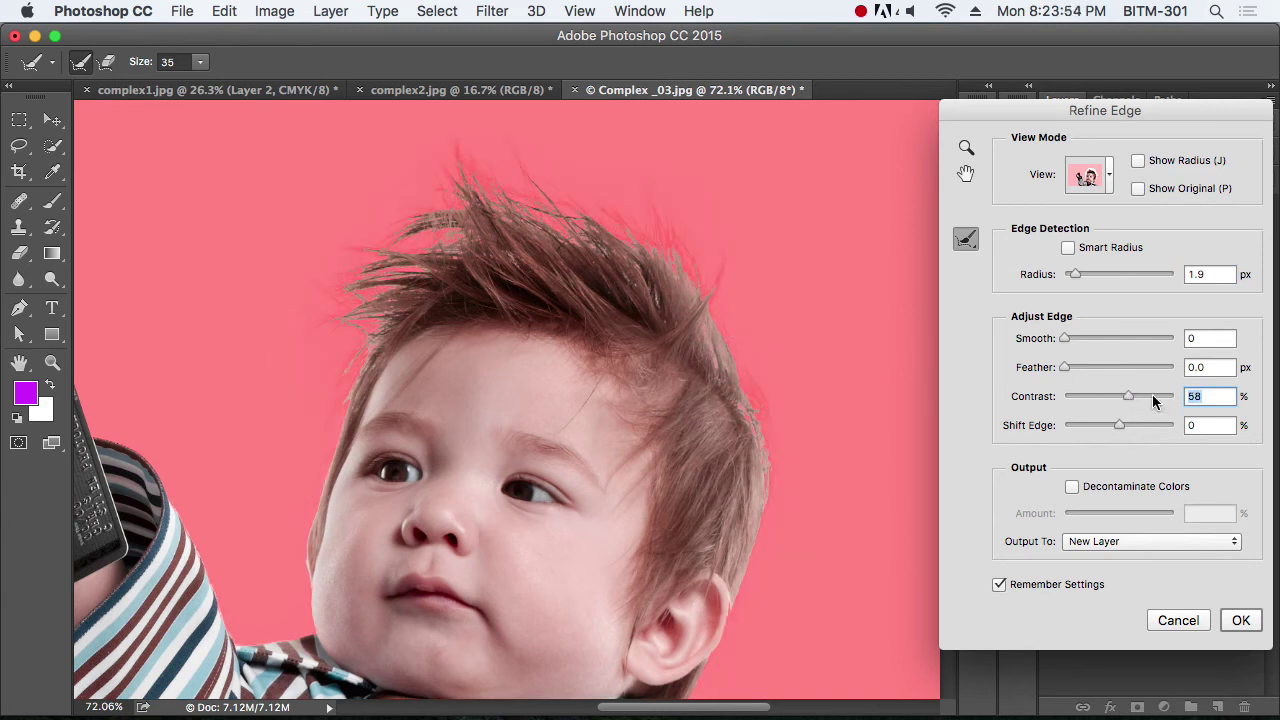
drag(1128, 398, 1069, 401)
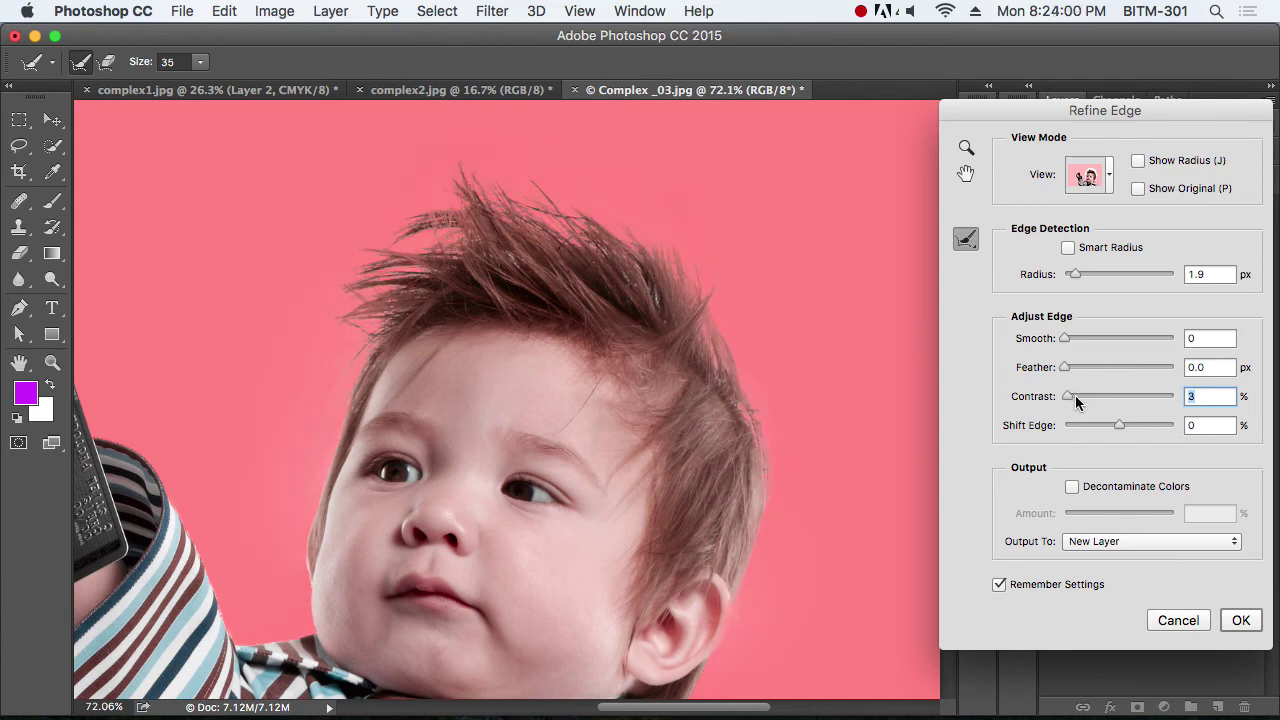
drag(1065, 369, 1069, 372)
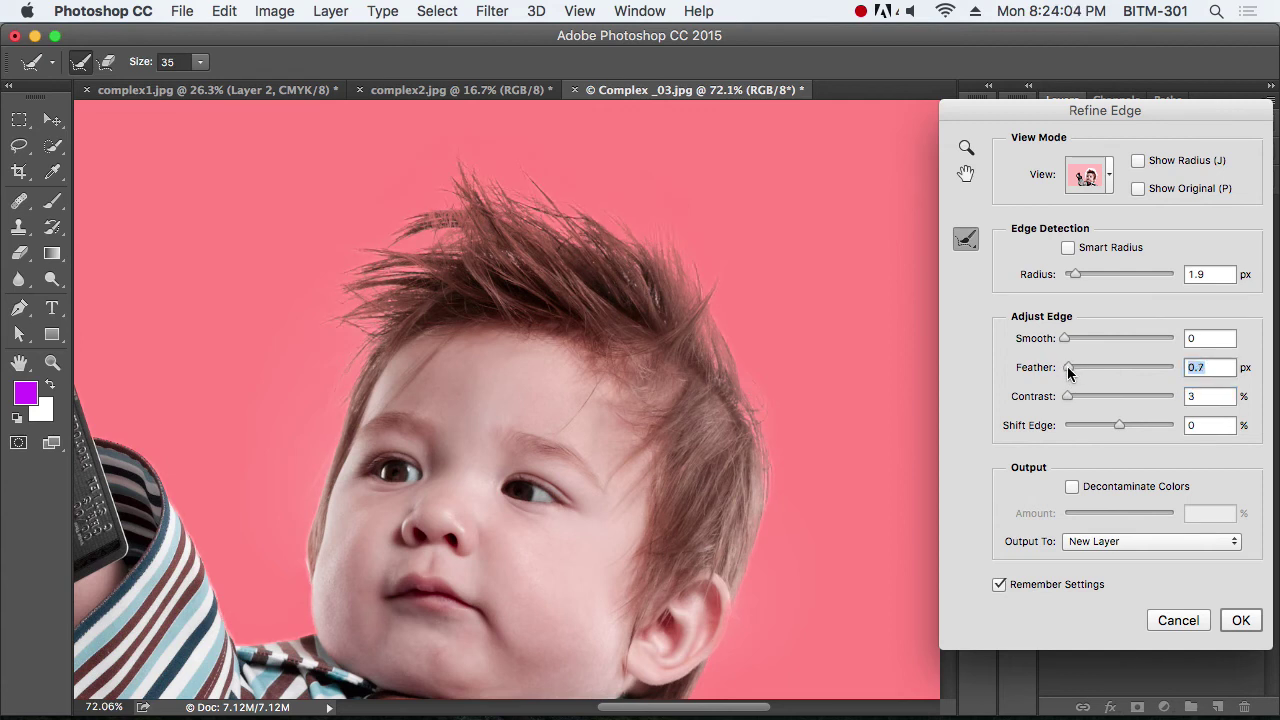
drag(1067, 344, 1070, 344)
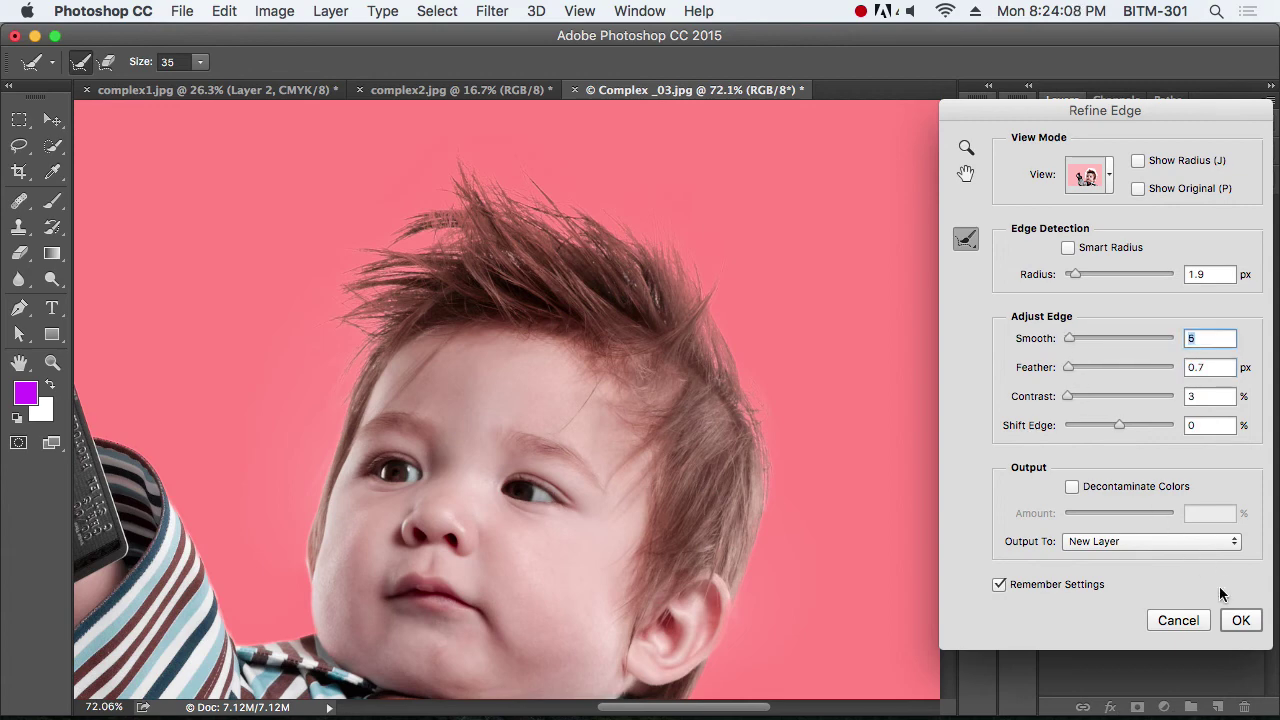
click(1241, 621)
key(super+minus)
key(super+minus)
key(super+minus)
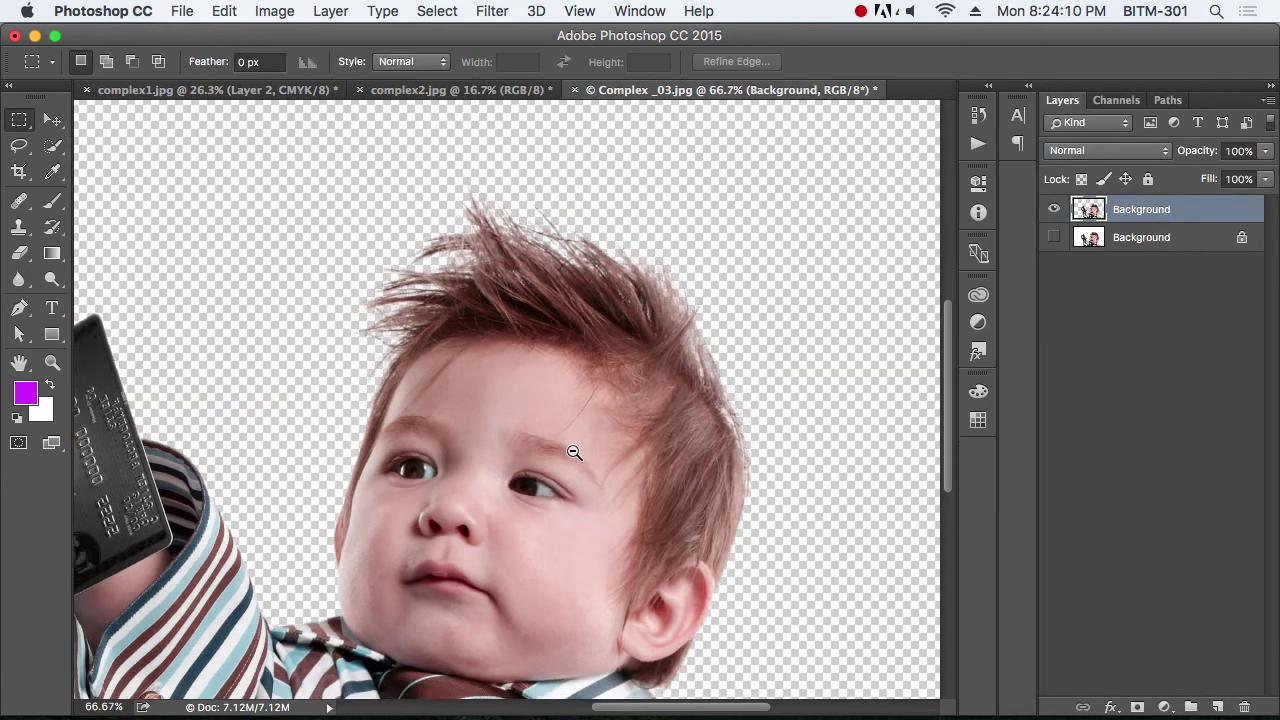
Add a new layer directly above the original Background layer and fill it with the purple foreground colour
click(1145, 242)
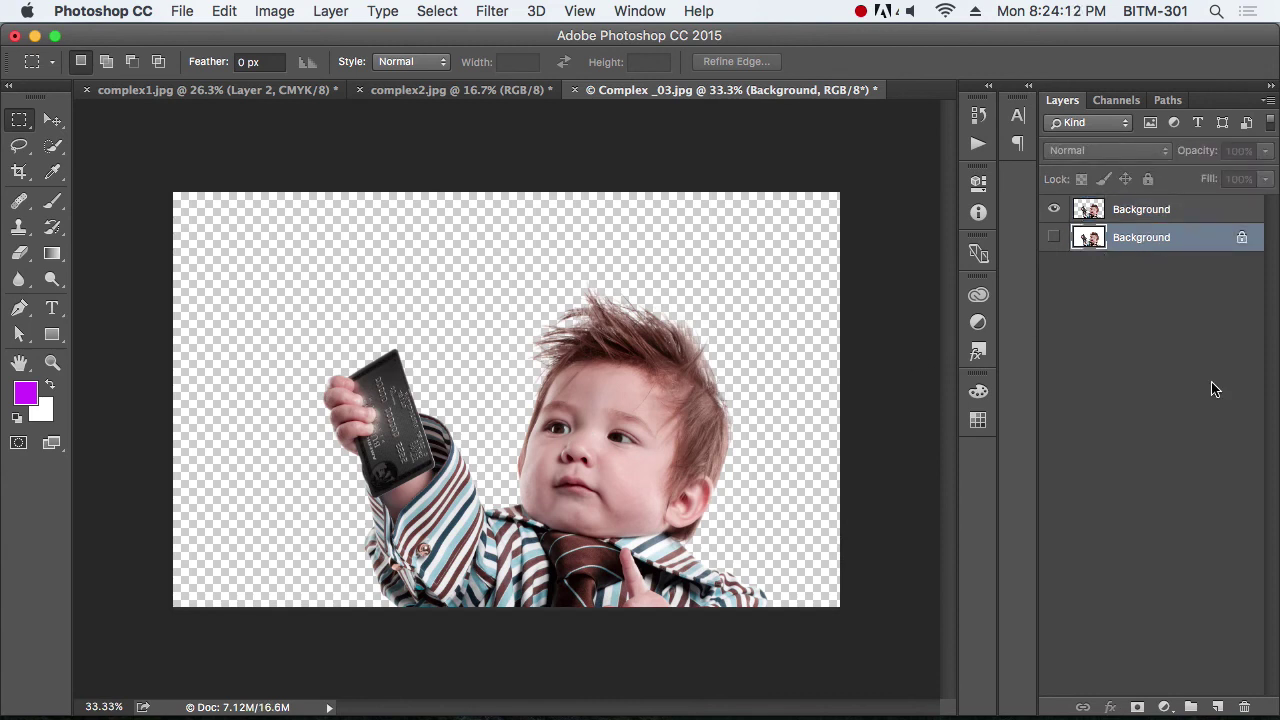
click(1217, 707)
key(alt+BackSpace)
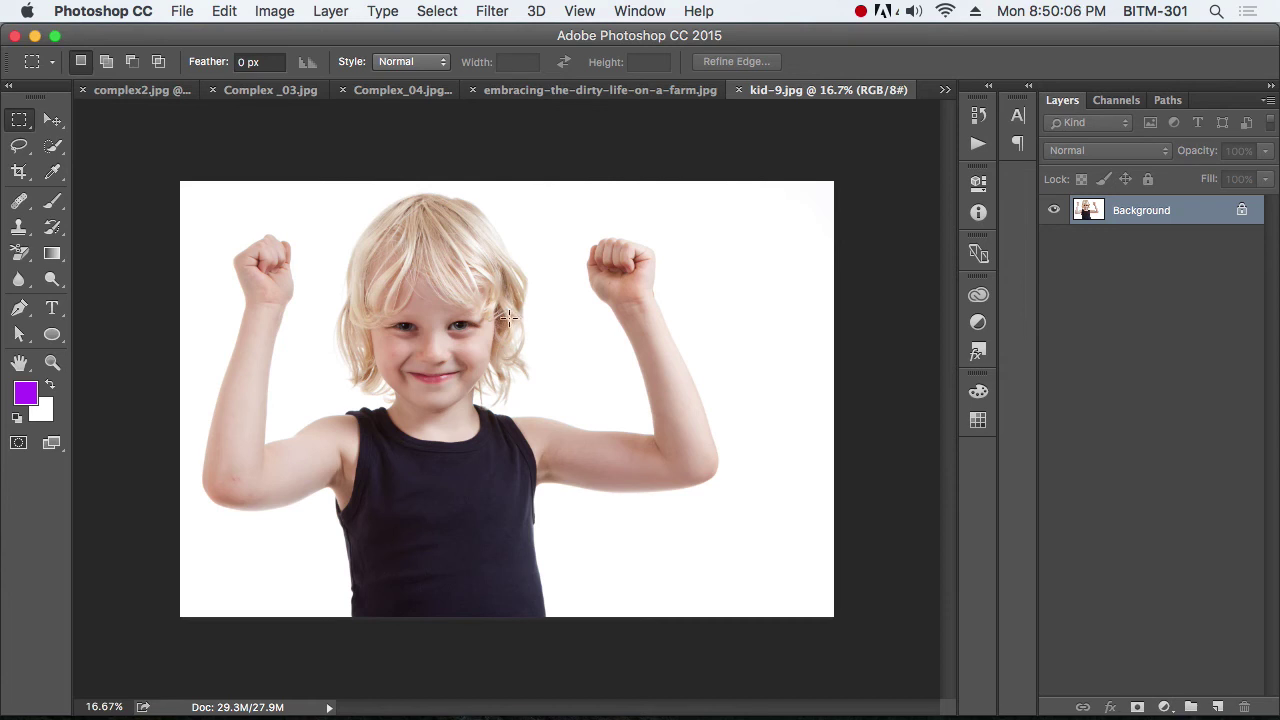
Open Liquify on kid-9.jpg and reshape one side of the child's nose with the Forward Warp tool, brush size 100
click(490, 14)
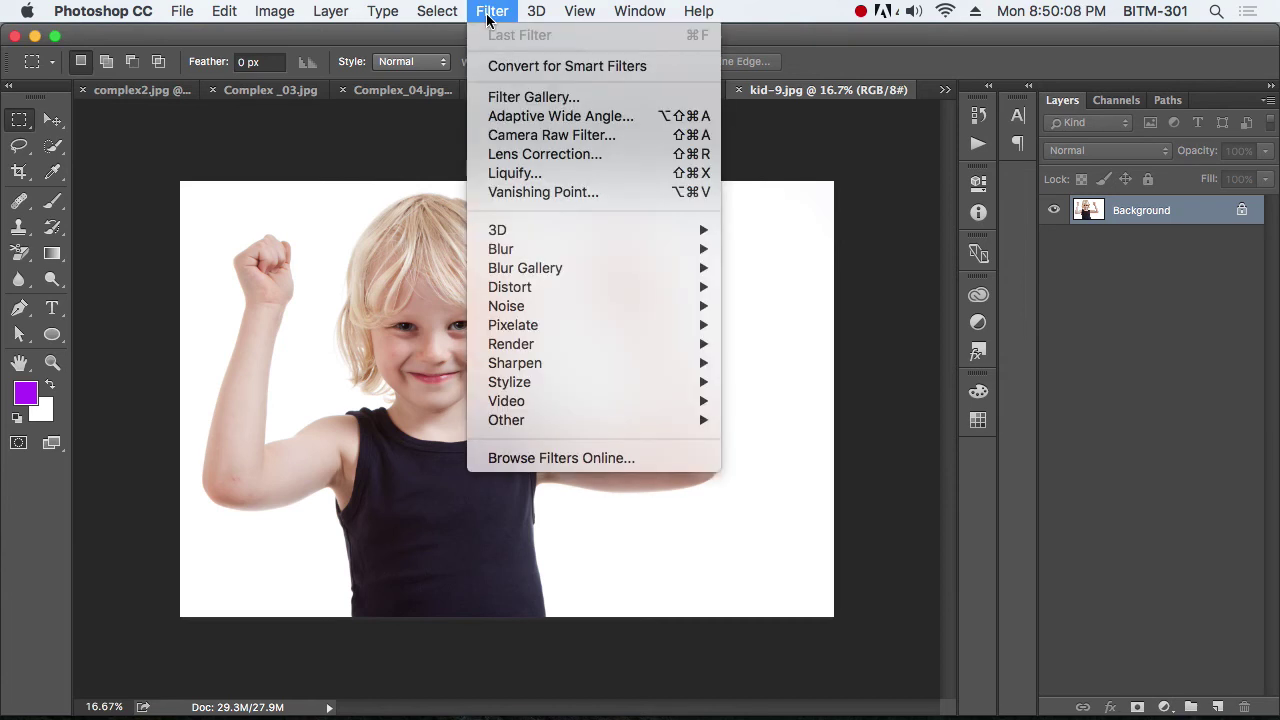
click(534, 176)
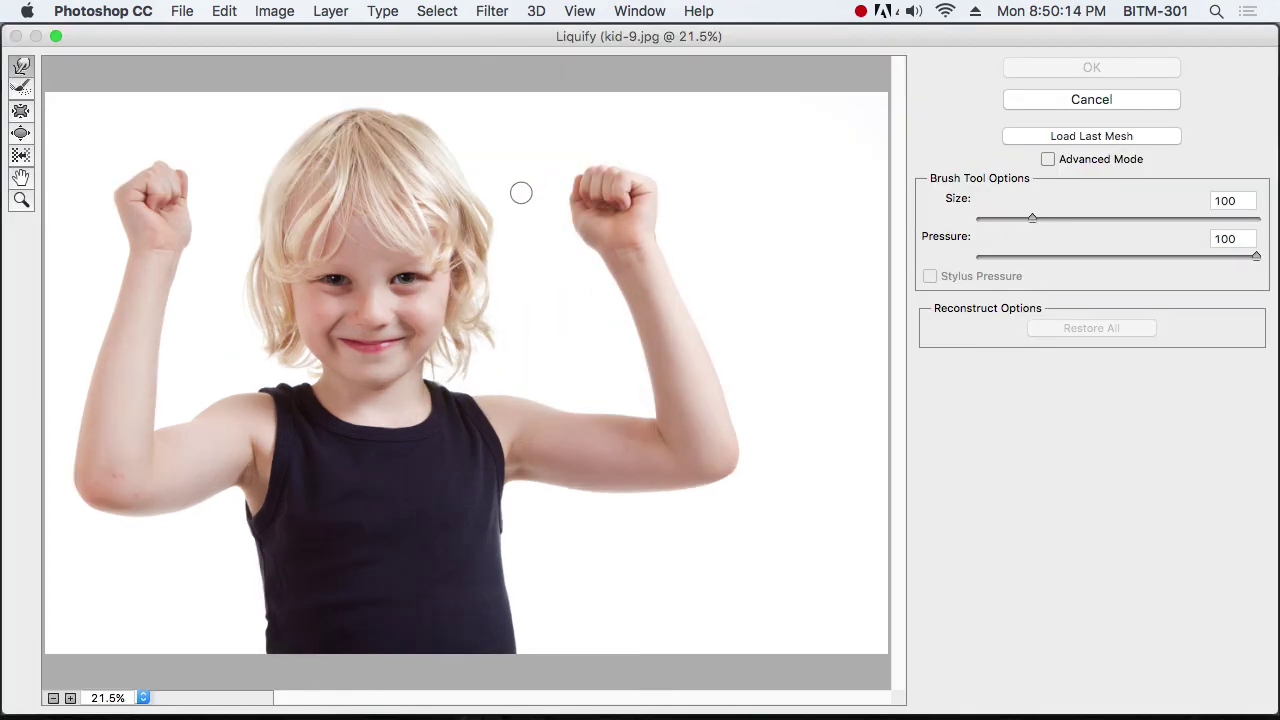
click(21, 68)
key(alt)
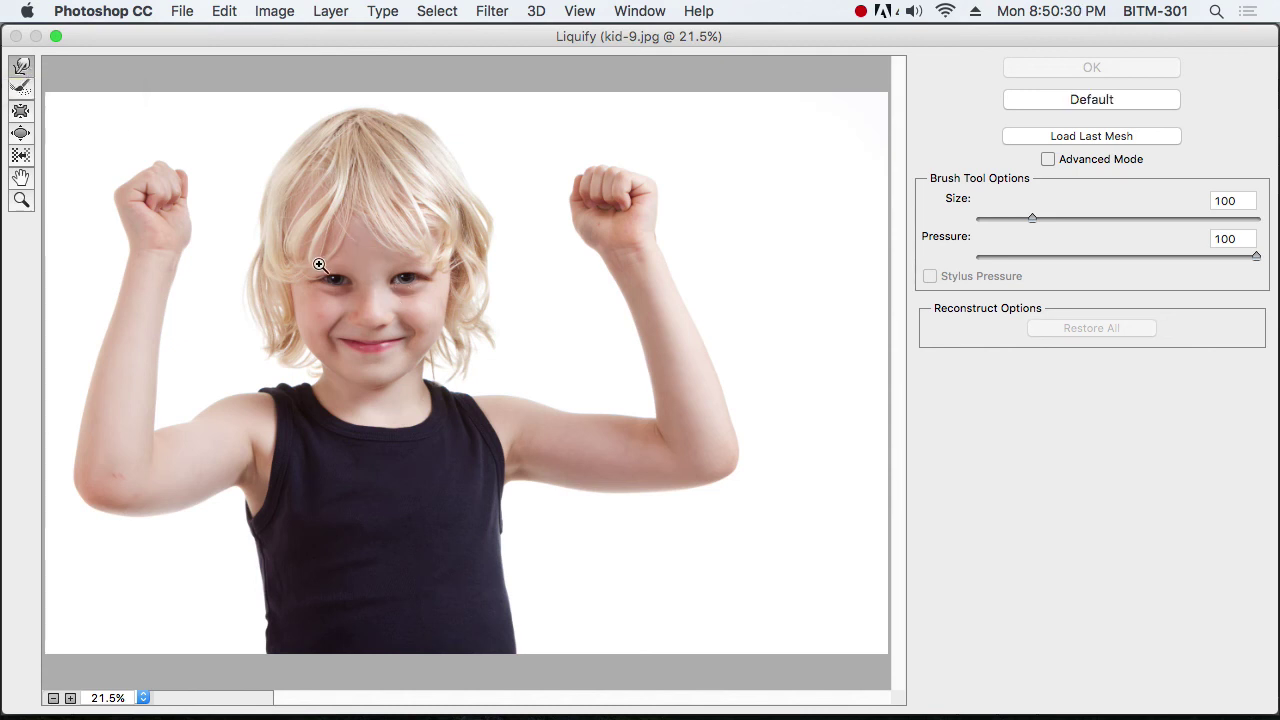
drag(319, 264, 423, 334)
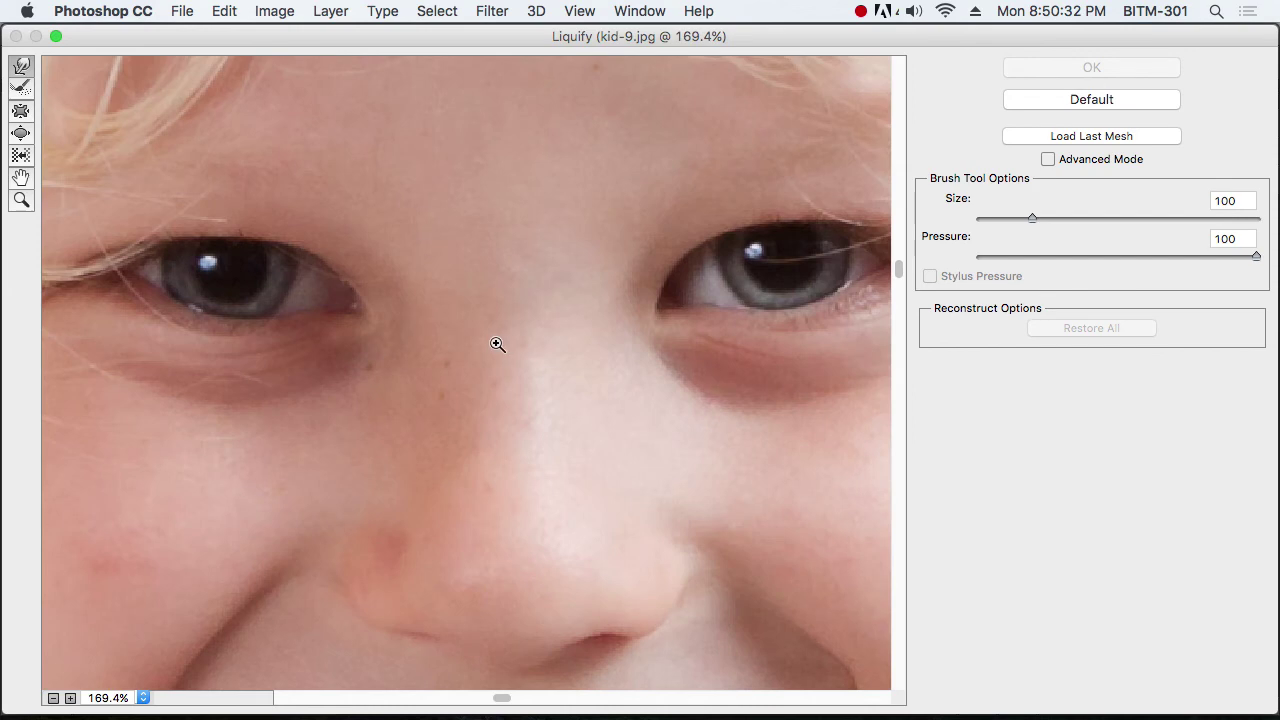
alt+click(497, 344)
alt+click(489, 346)
drag(489, 435, 505, 295)
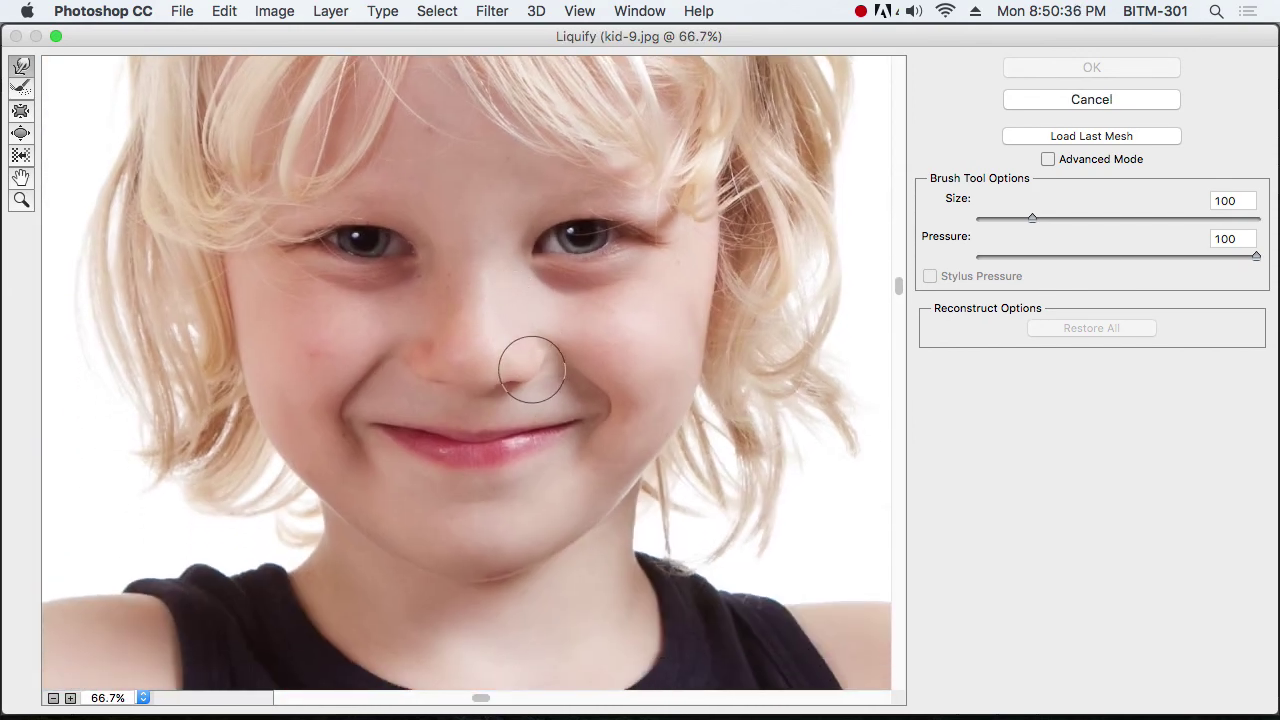
drag(531, 369, 517, 362)
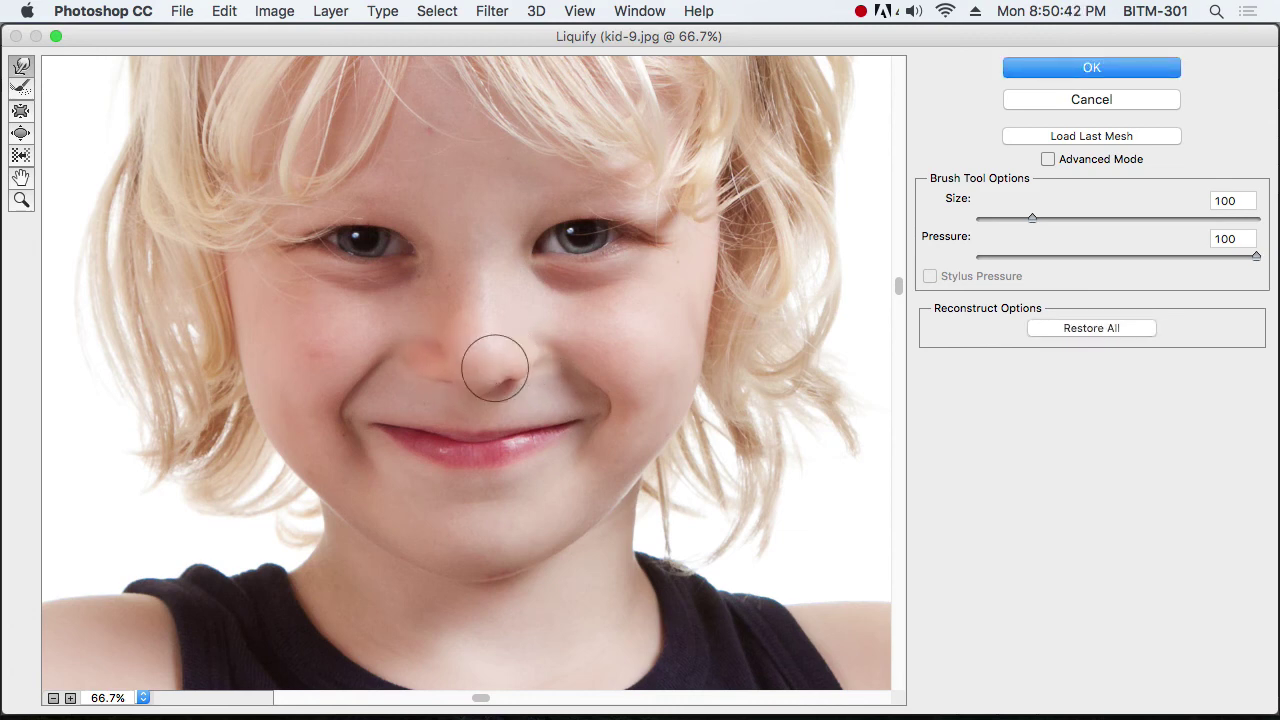
mouse_move(495, 368)
mouse_down()
mouse_move(483, 358)
mouse_move(503, 363)
mouse_move(451, 371)
mouse_move(451, 354)
mouse_move(494, 370)
mouse_move(491, 357)
mouse_move(526, 362)
mouse_up()
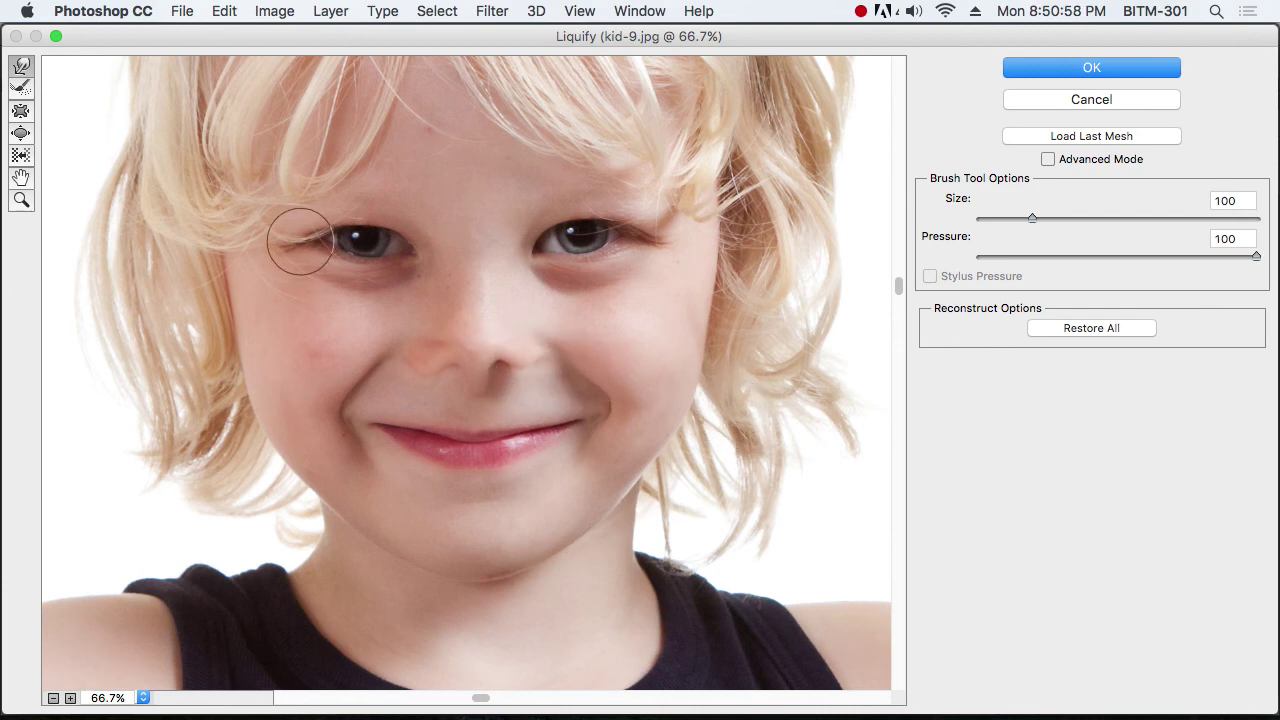
Pass over the nose with the Reconstruct tool and shrink the child's lips with the Pucker tool at brush size 200
click(22, 91)
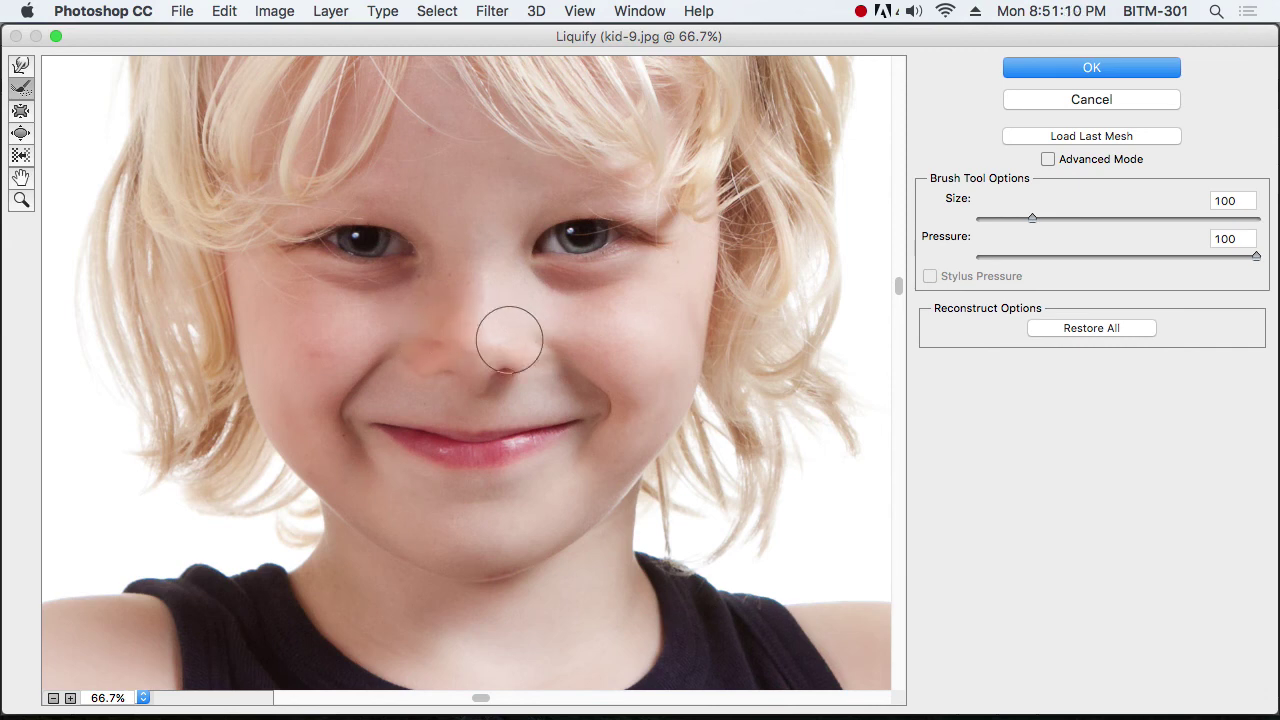
click(21, 112)
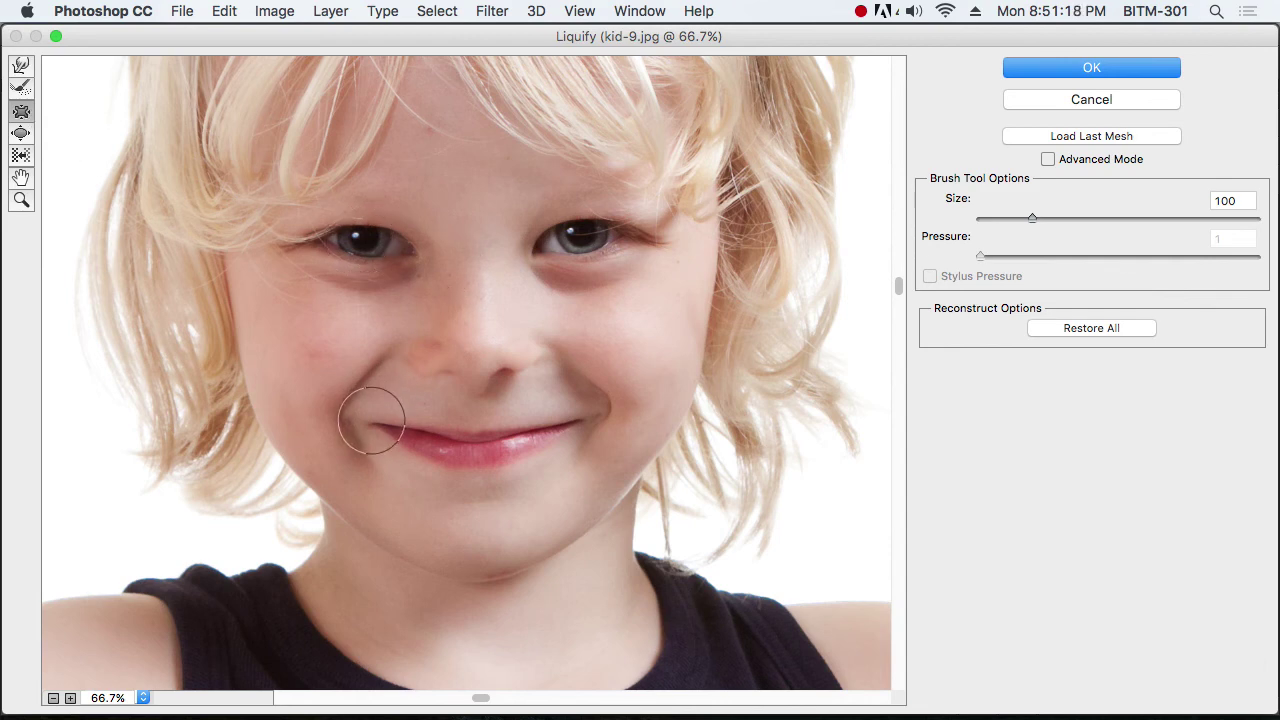
key(bracketright)
key(bracketright)
key(bracketright)
key(bracketright)
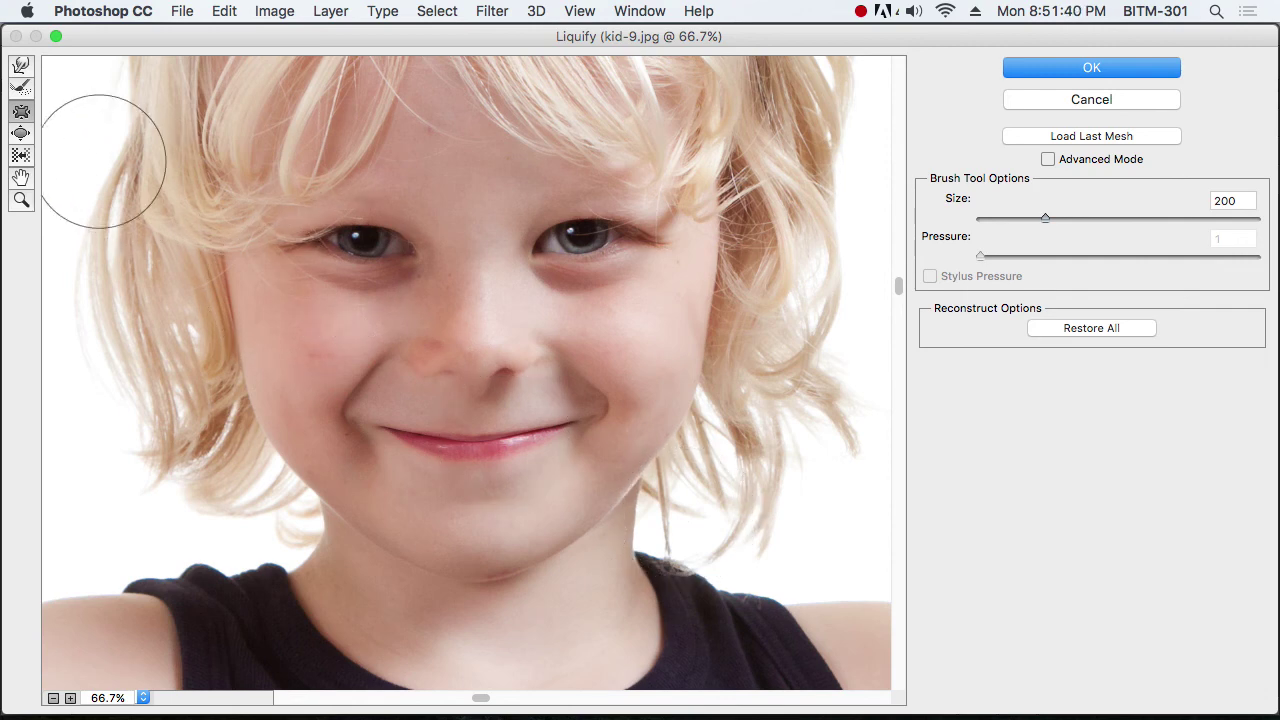
Enlarge both of the child's eyes with the Bloat tool at brush size 200
click(21, 134)
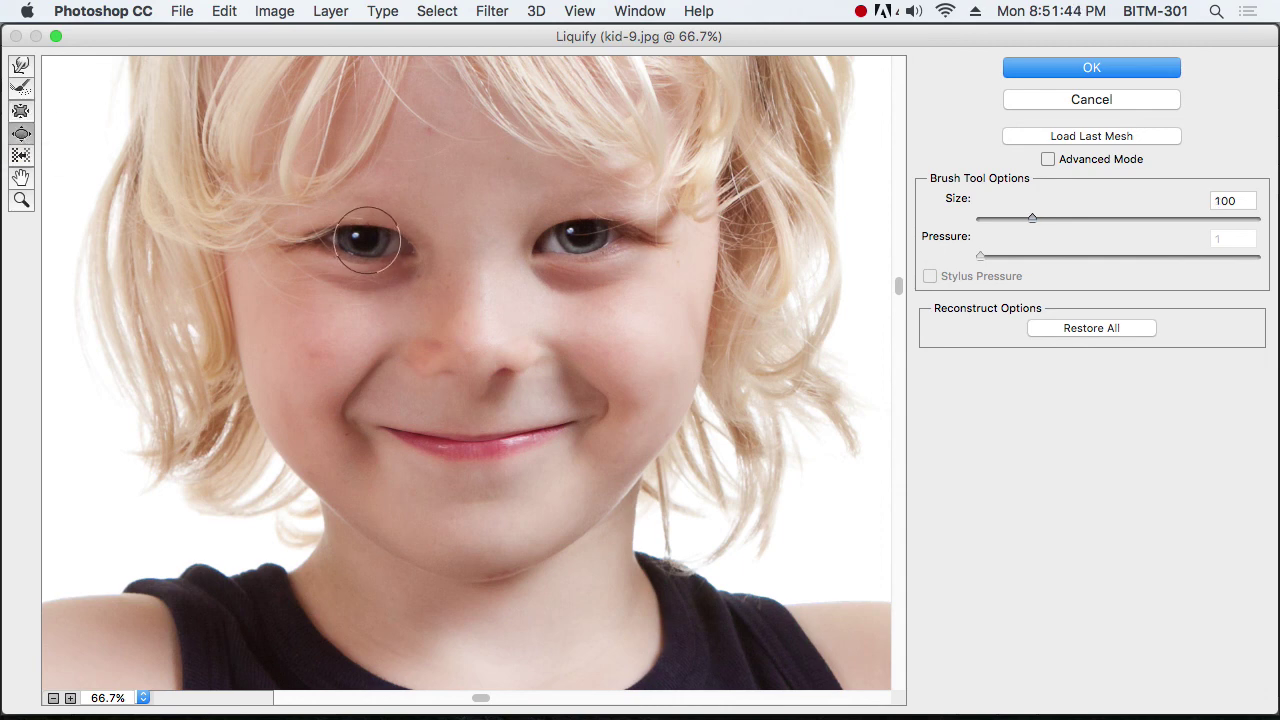
key(bracketright)
key(bracketright)
key(bracketright)
key(bracketright)
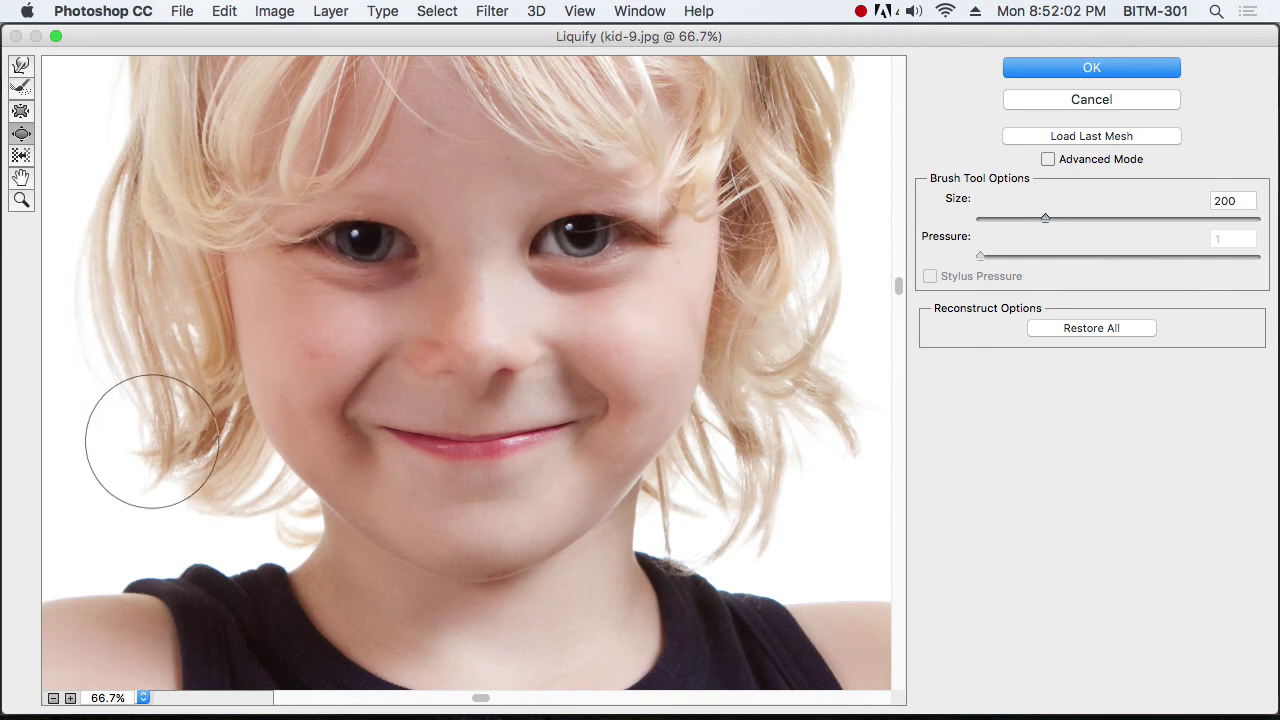
Distort the tank top around its collar with the Push Left tool at brush size 100, and restore that area with the Reconstruct tool
click(21, 156)
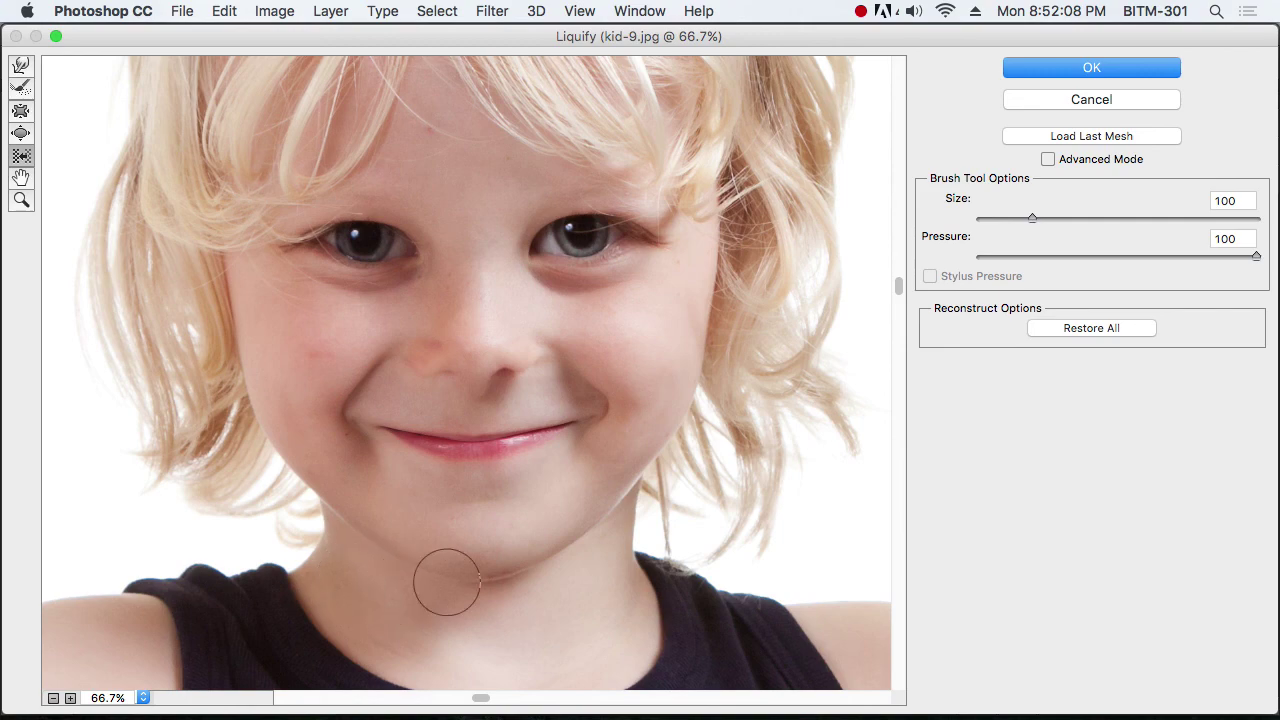
scroll(563, 546, down, 10)
scroll(563, 546, up, 15)
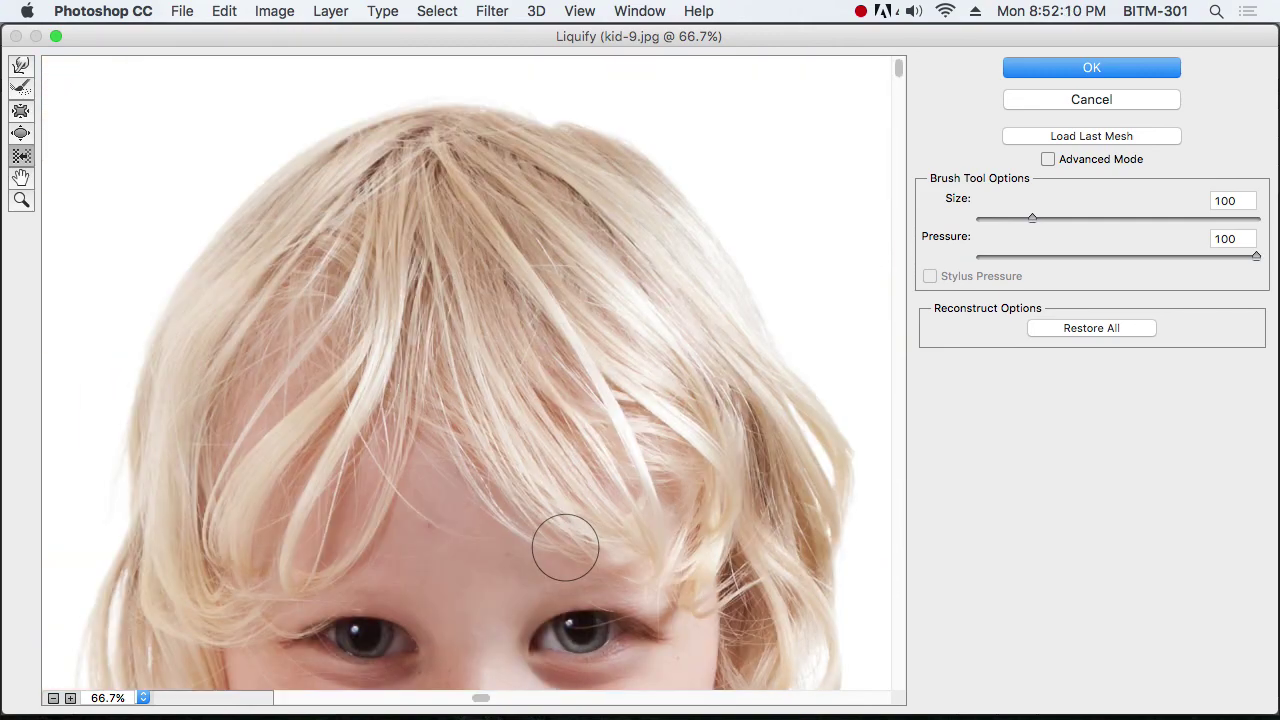
scroll(565, 546, down, 10)
scroll(560, 541, up, 5)
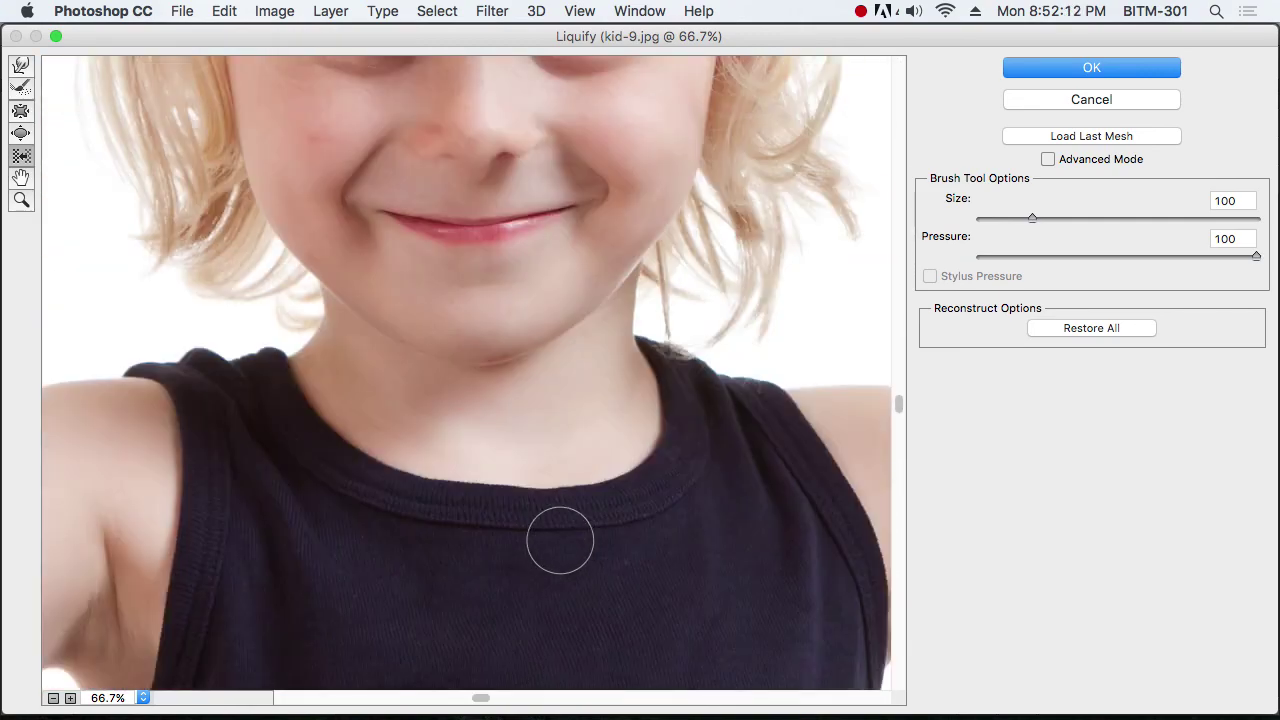
mouse_move(560, 541)
mouse_down()
mouse_move(531, 534)
mouse_move(523, 560)
mouse_move(531, 437)
mouse_move(540, 637)
mouse_move(546, 423)
mouse_move(531, 294)
mouse_move(531, 357)
mouse_move(523, 300)
mouse_move(519, 365)
mouse_move(491, 331)
mouse_move(459, 326)
mouse_move(494, 300)
mouse_move(517, 331)
mouse_move(429, 349)
mouse_move(423, 333)
mouse_move(491, 363)
mouse_move(434, 337)
mouse_move(481, 325)
mouse_move(474, 303)
mouse_move(509, 374)
mouse_move(460, 371)
mouse_move(473, 360)
mouse_move(457, 329)
mouse_move(558, 350)
mouse_up()
click(22, 89)
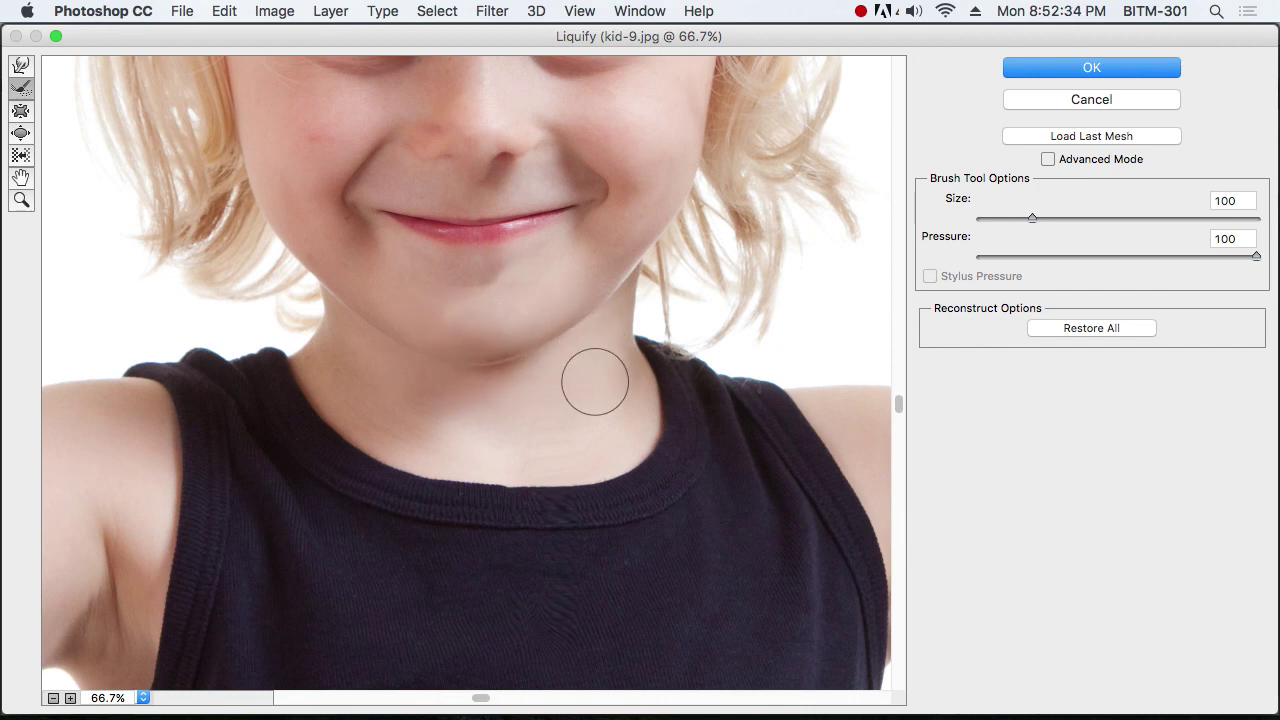
Pull both mouth corners up into a wider smile with the Forward Warp tool at brush size 100, and apply Liquify
scroll(591, 390, up, 6)
click(24, 70)
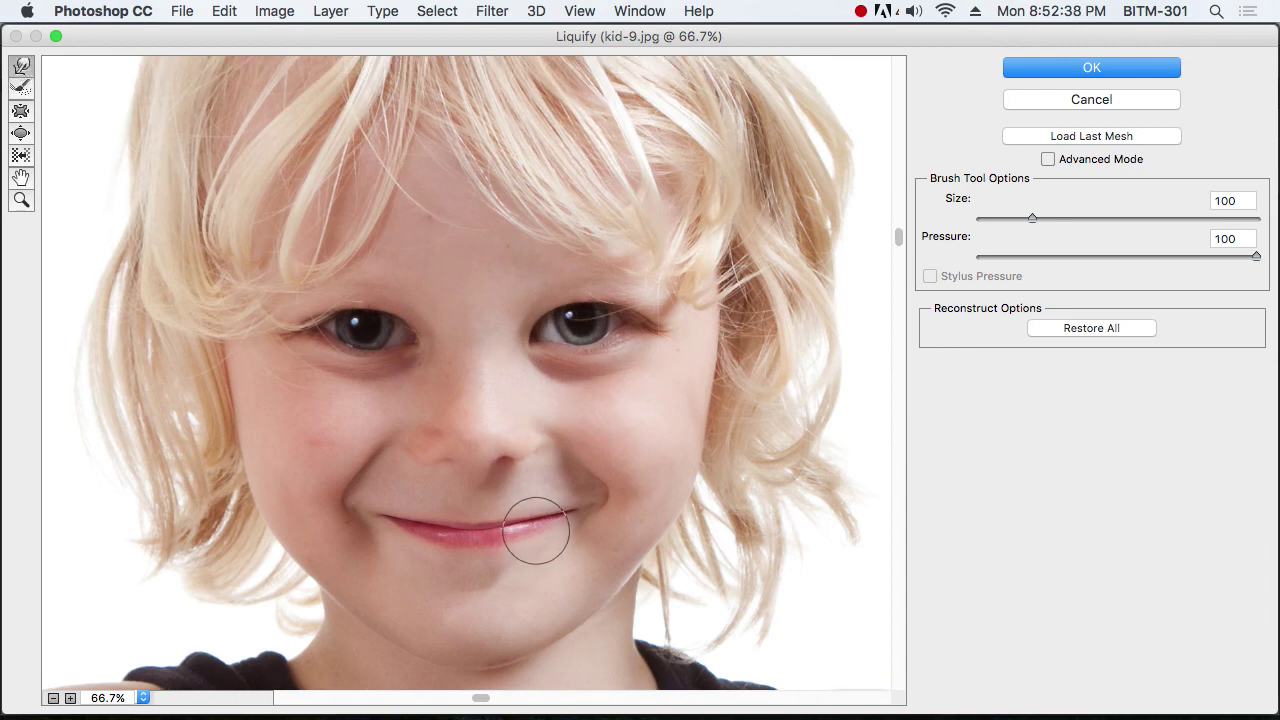
drag(569, 509, 573, 482)
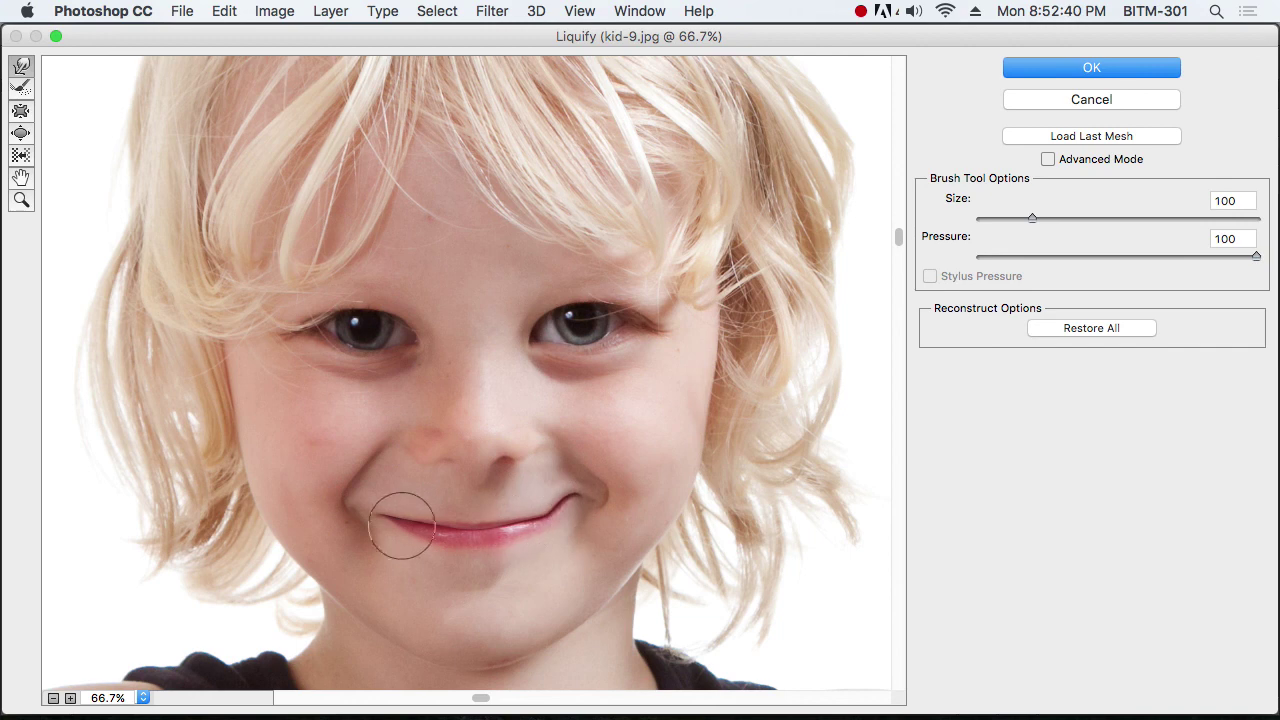
drag(403, 526, 386, 486)
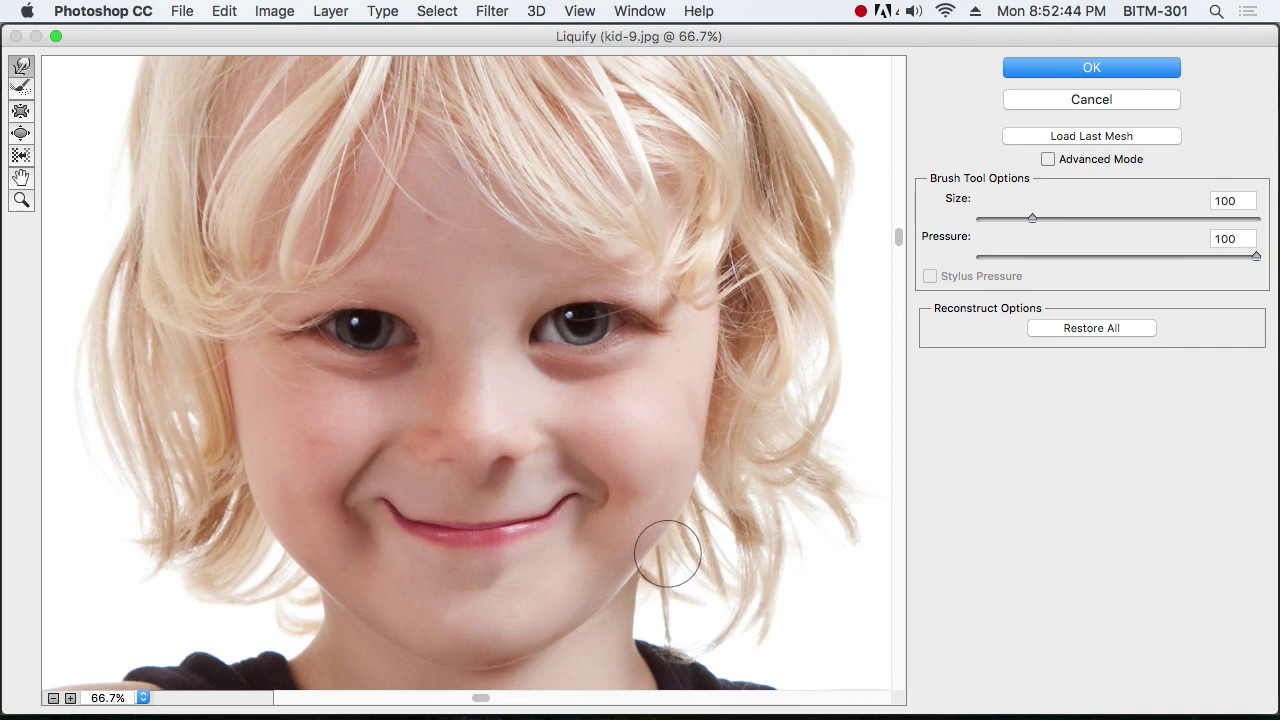
drag(566, 505, 576, 498)
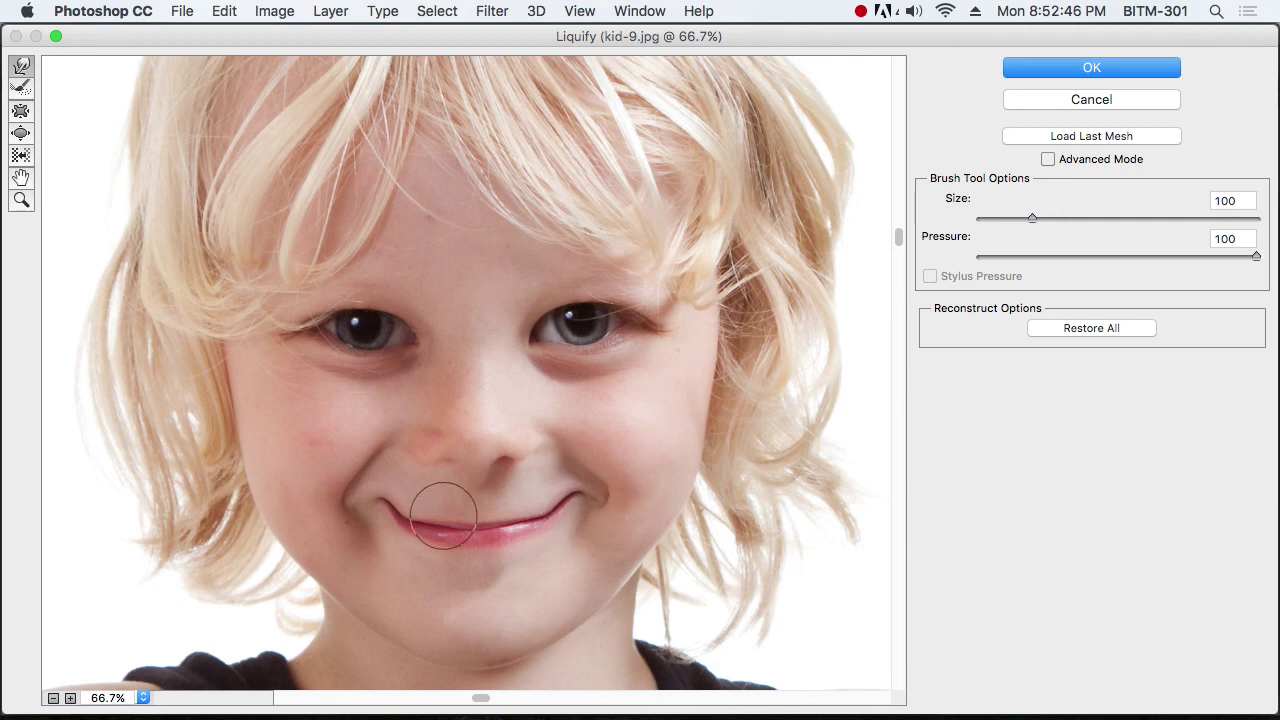
drag(387, 507, 378, 501)
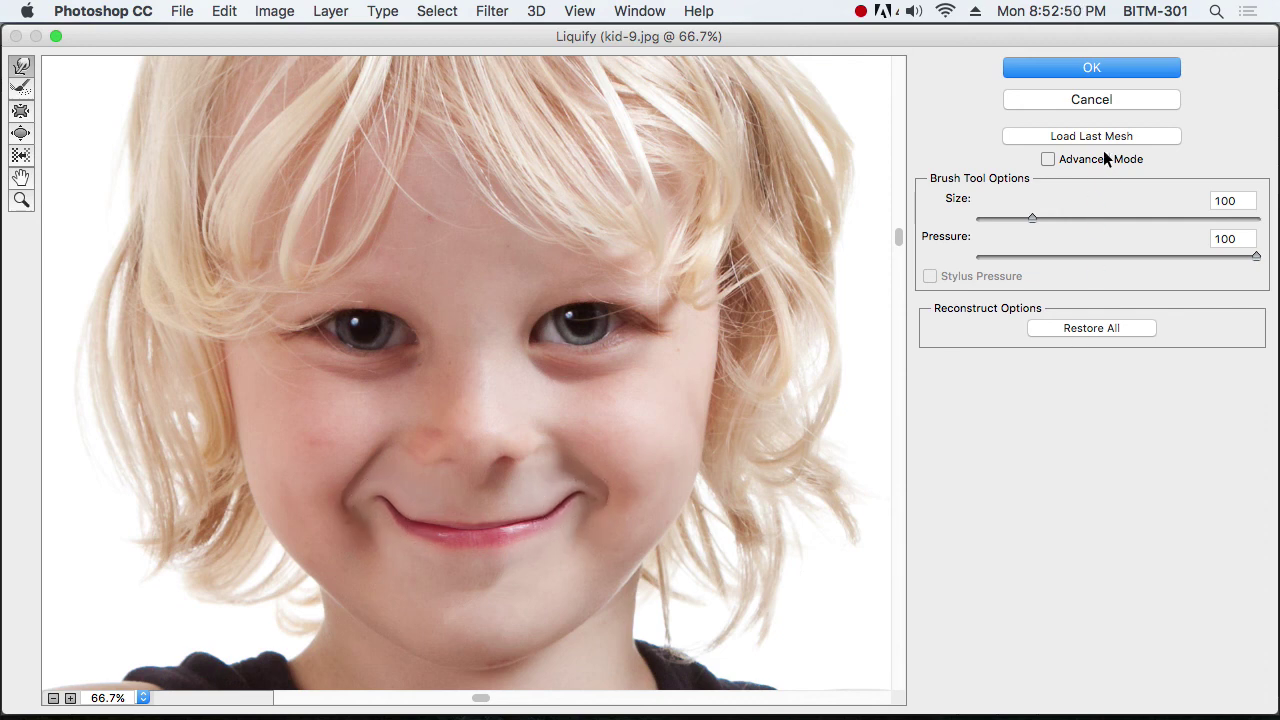
click(1093, 70)
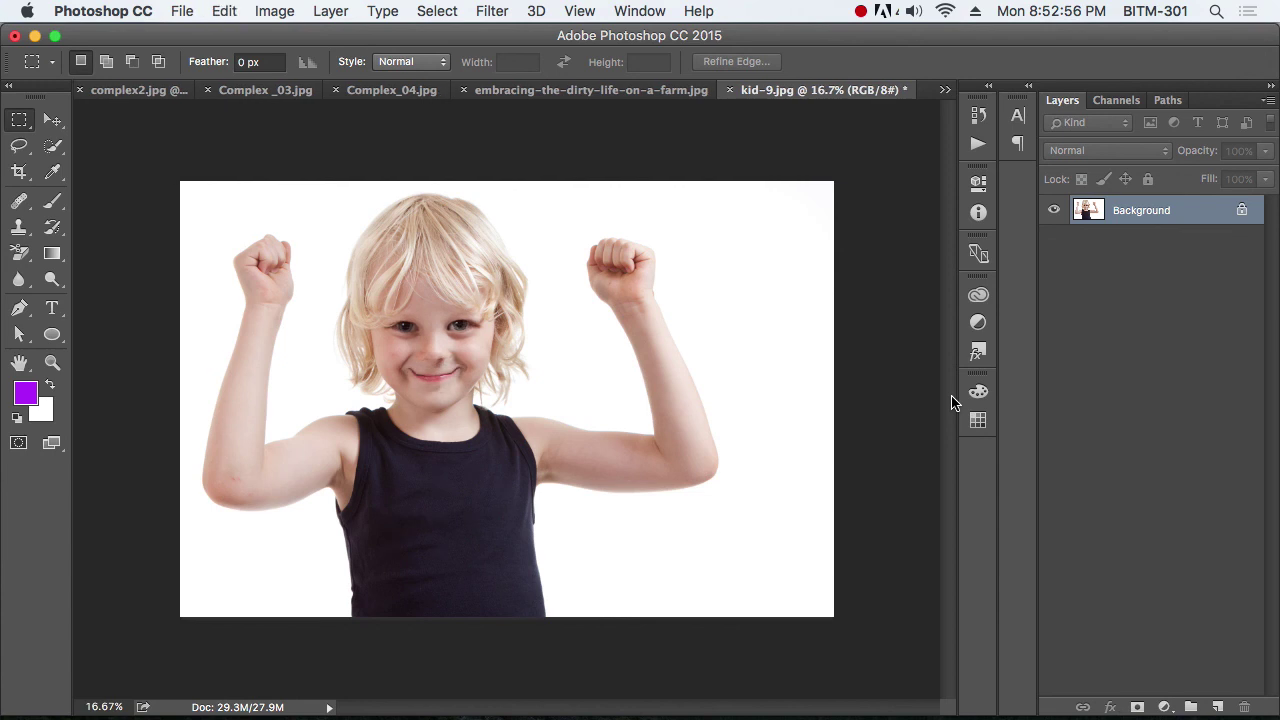
Compare the portrait before and after Liquify by undoing and redoing the filter
key(super+z)
key(super+z)
key(super+z)
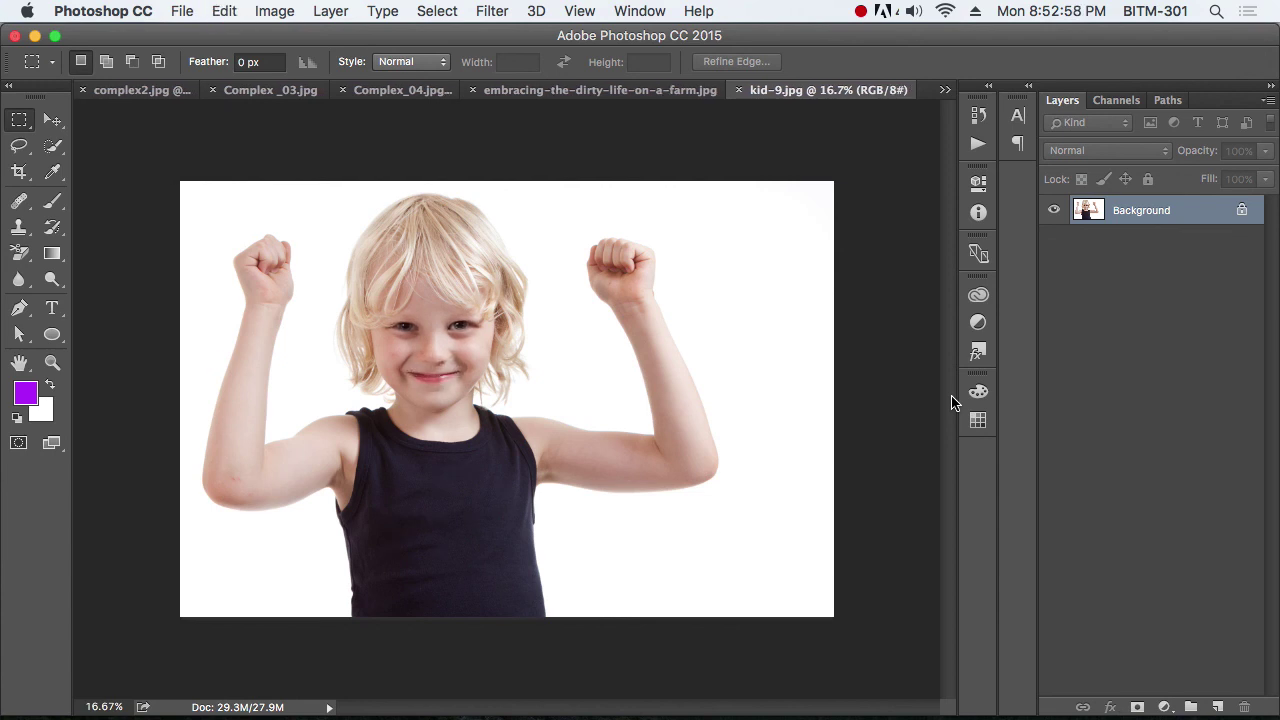
key(super+z)
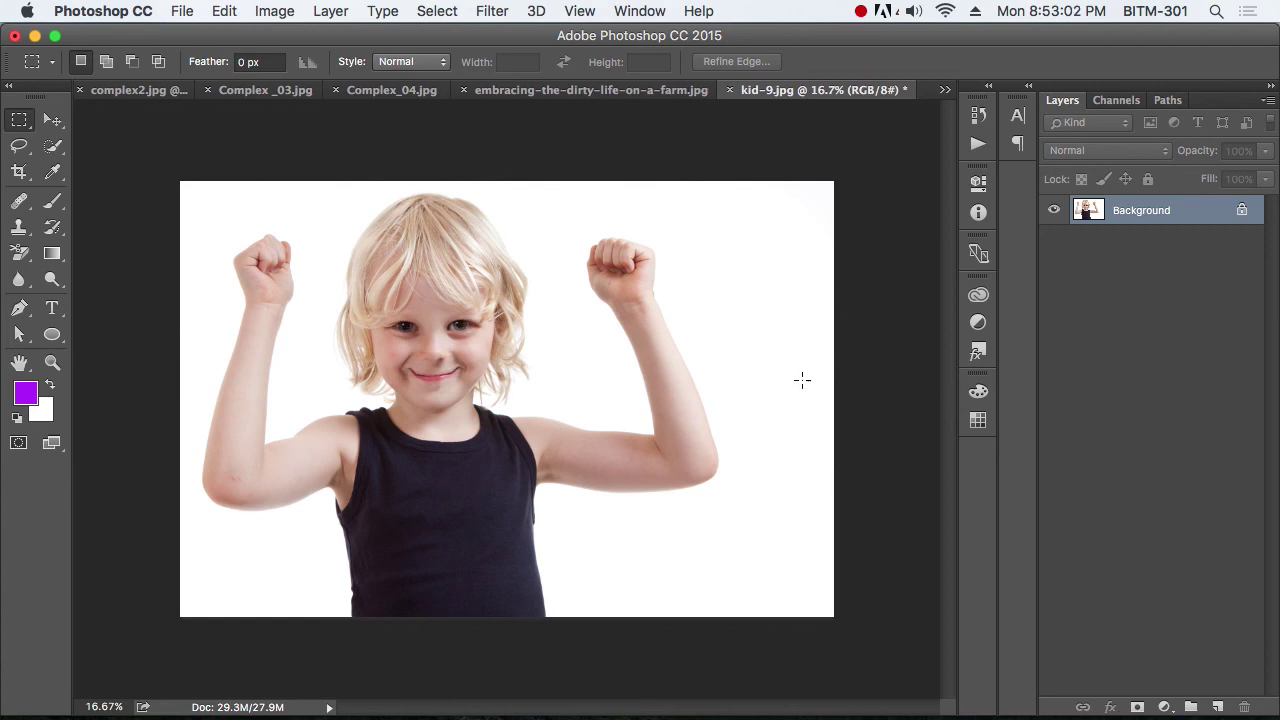
drag(455, 346, 583, 405)
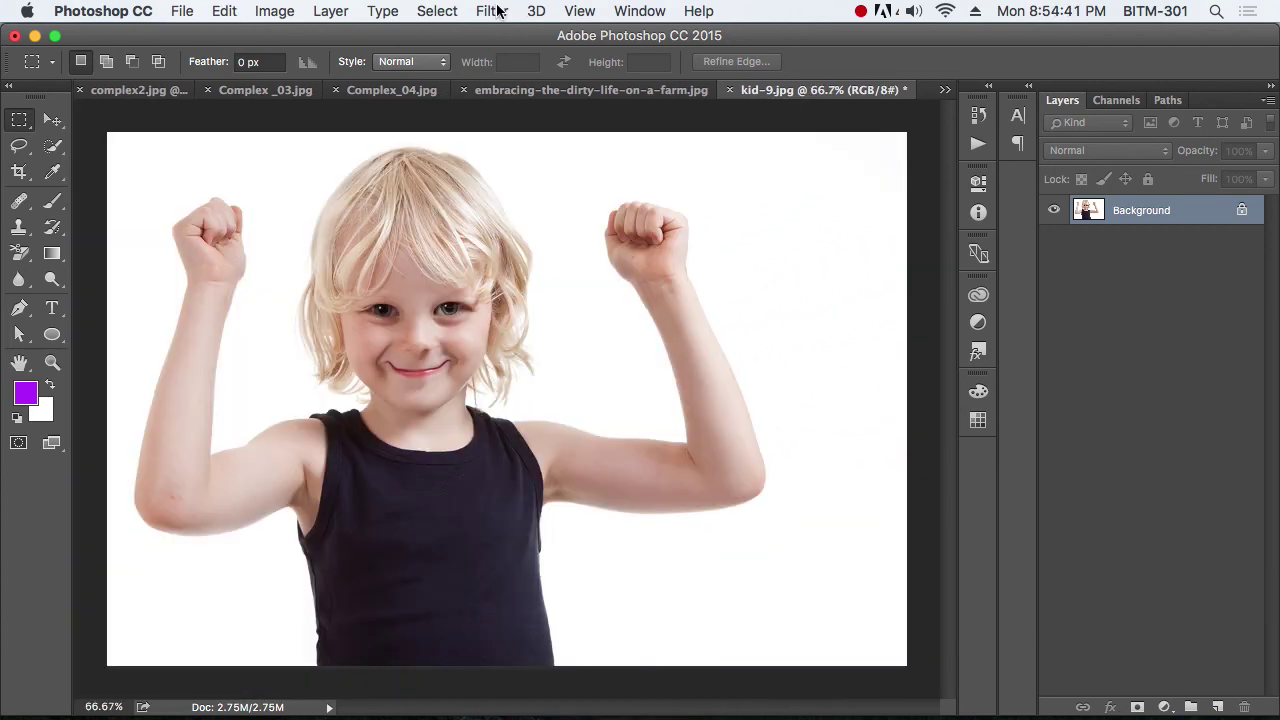
Open the Filter Gallery on kid-9.jpg and centre the child in the preview at 66.7% zoom
click(492, 11)
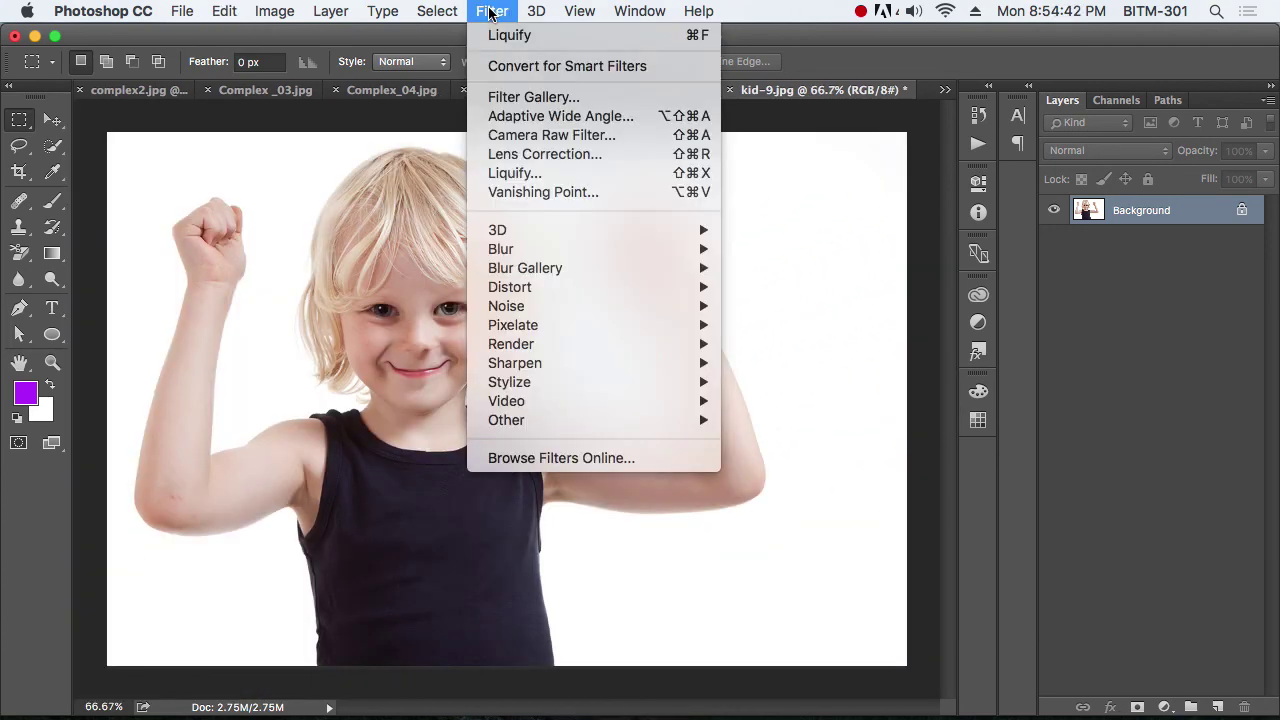
click(582, 100)
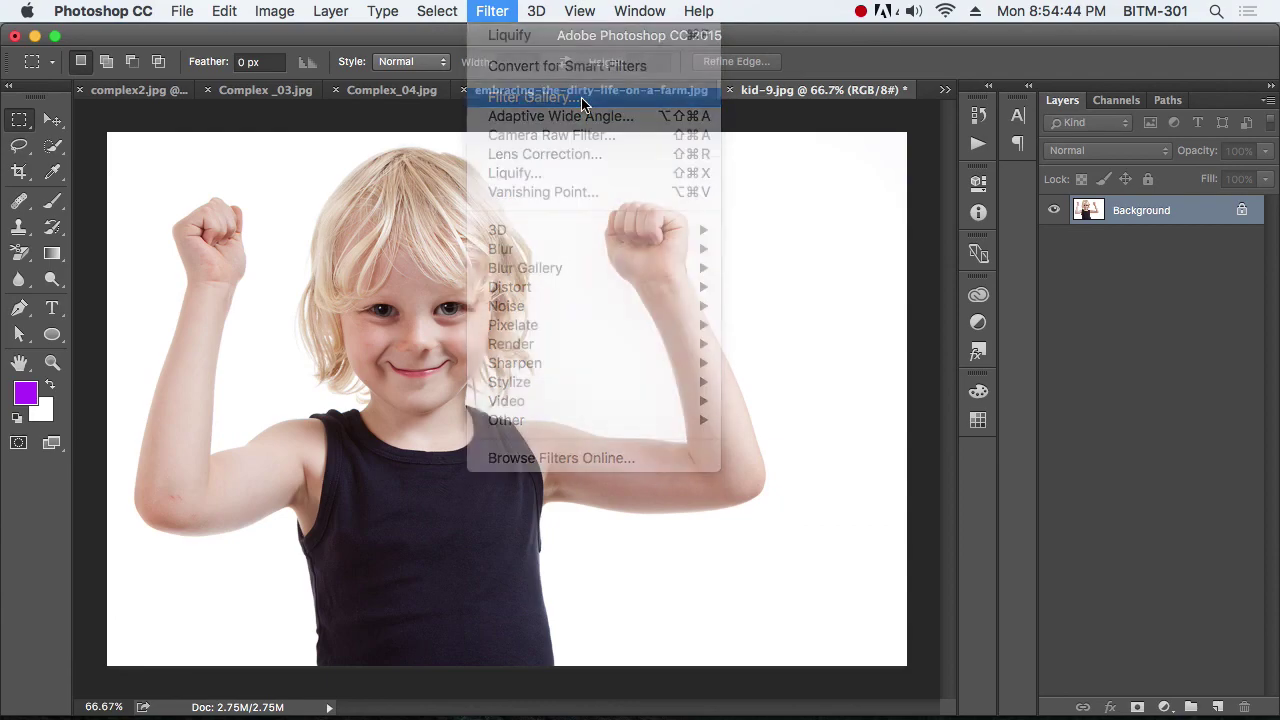
scroll(541, 227, down, 5)
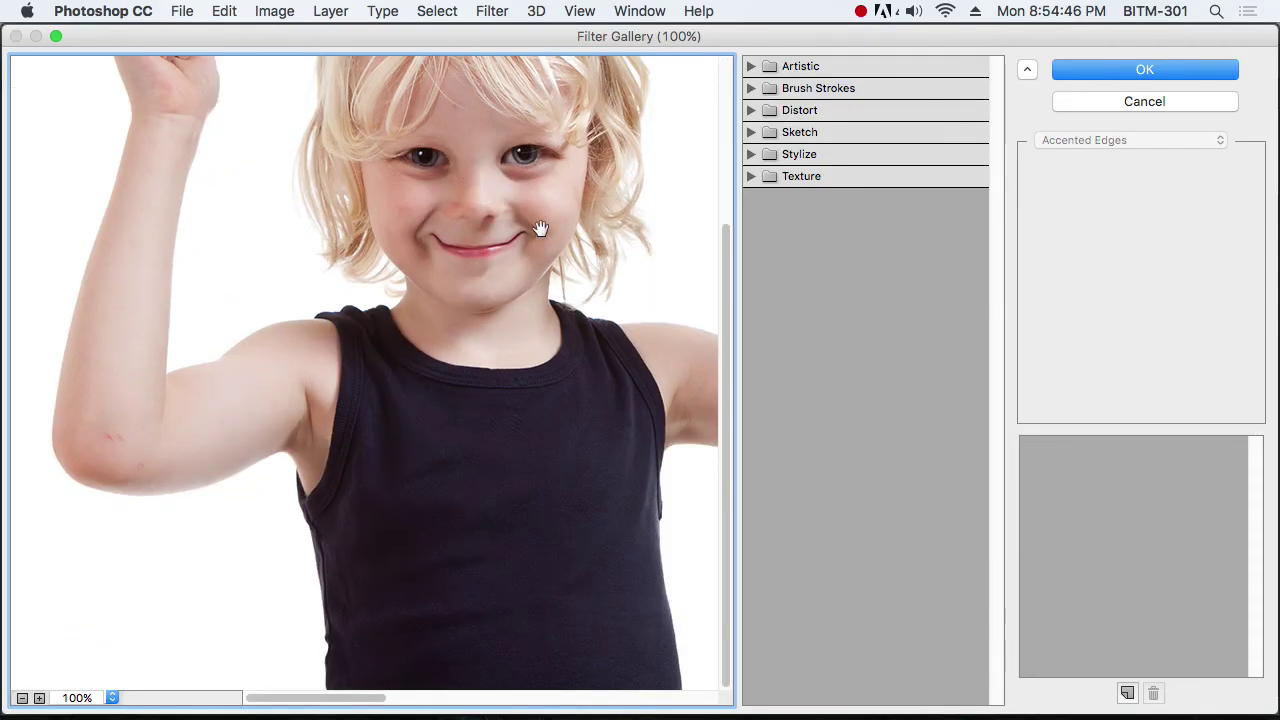
scroll(540, 229, up, 5)
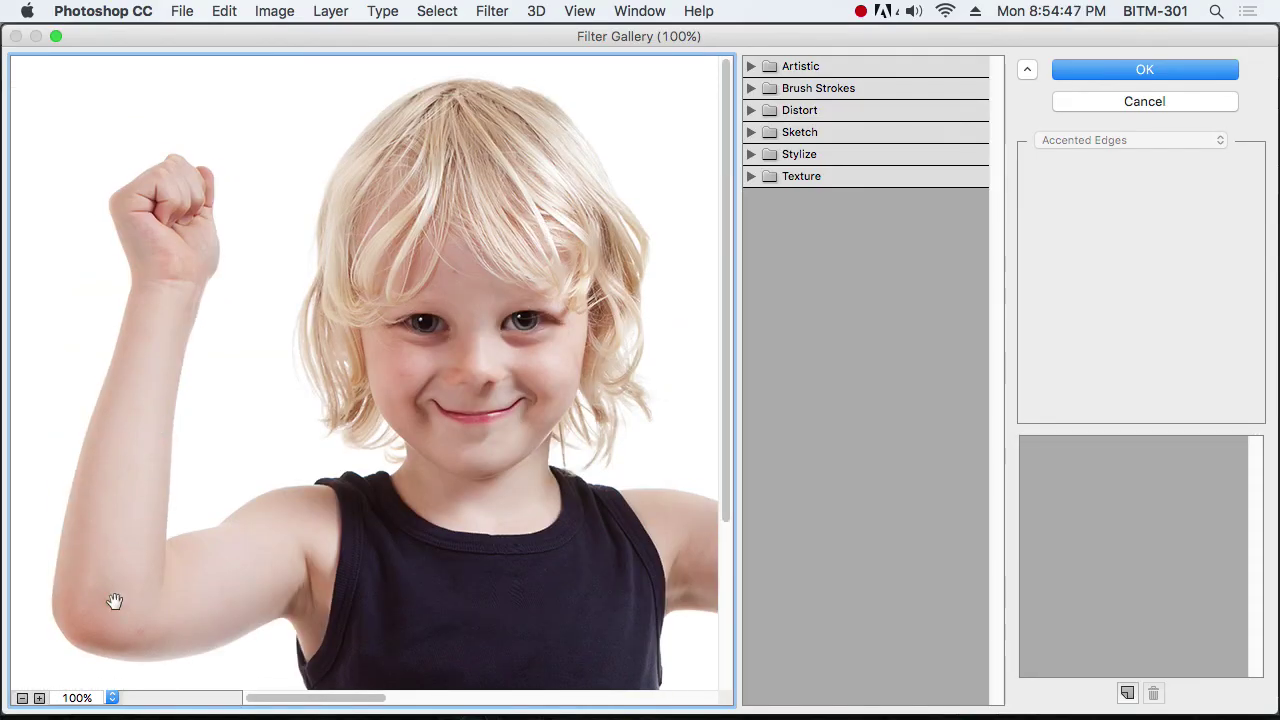
click(23, 698)
click(39, 698)
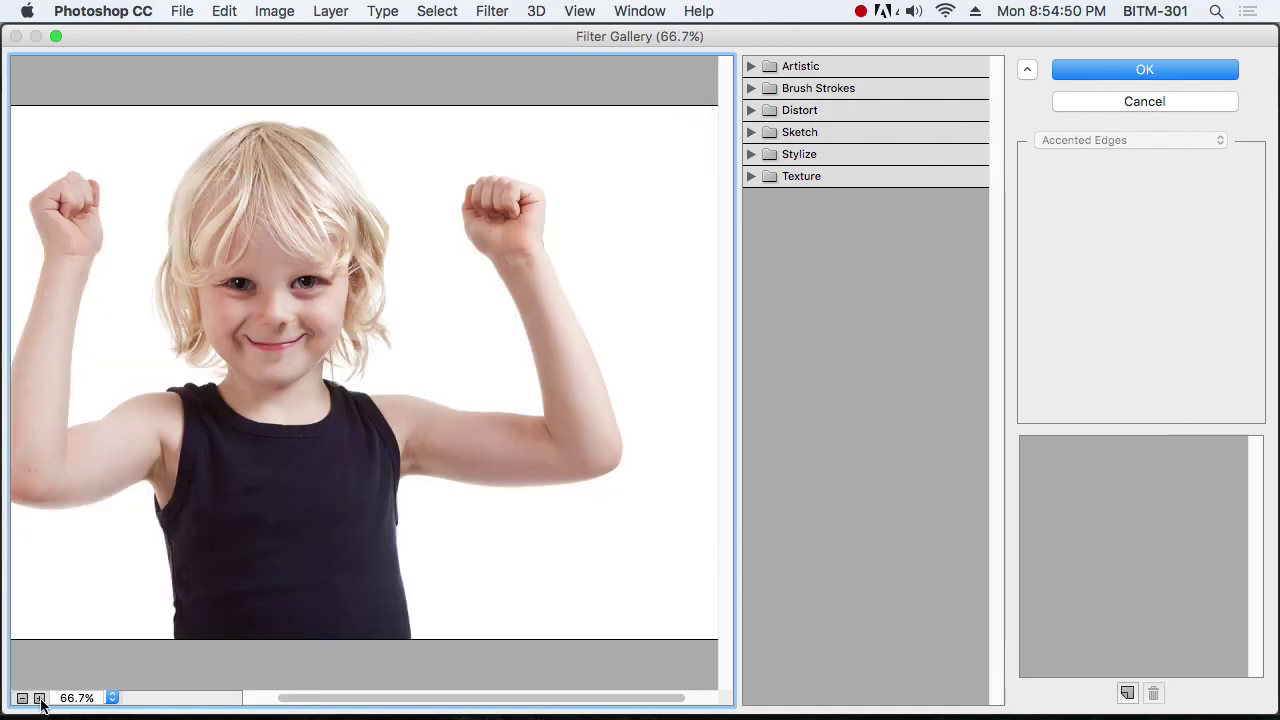
drag(320, 388, 437, 374)
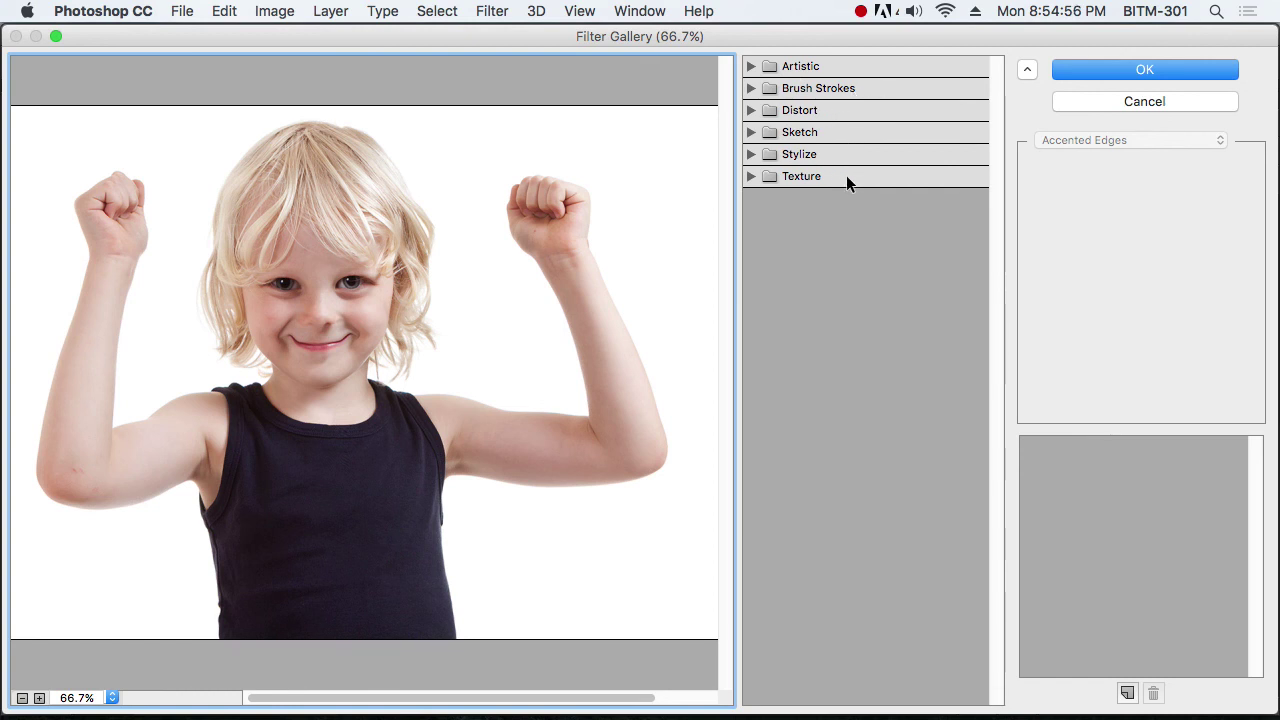
Preview the Artistic filters Colored Pencil, Fresco, Film Grain and Palette Knife on the portrait
click(751, 66)
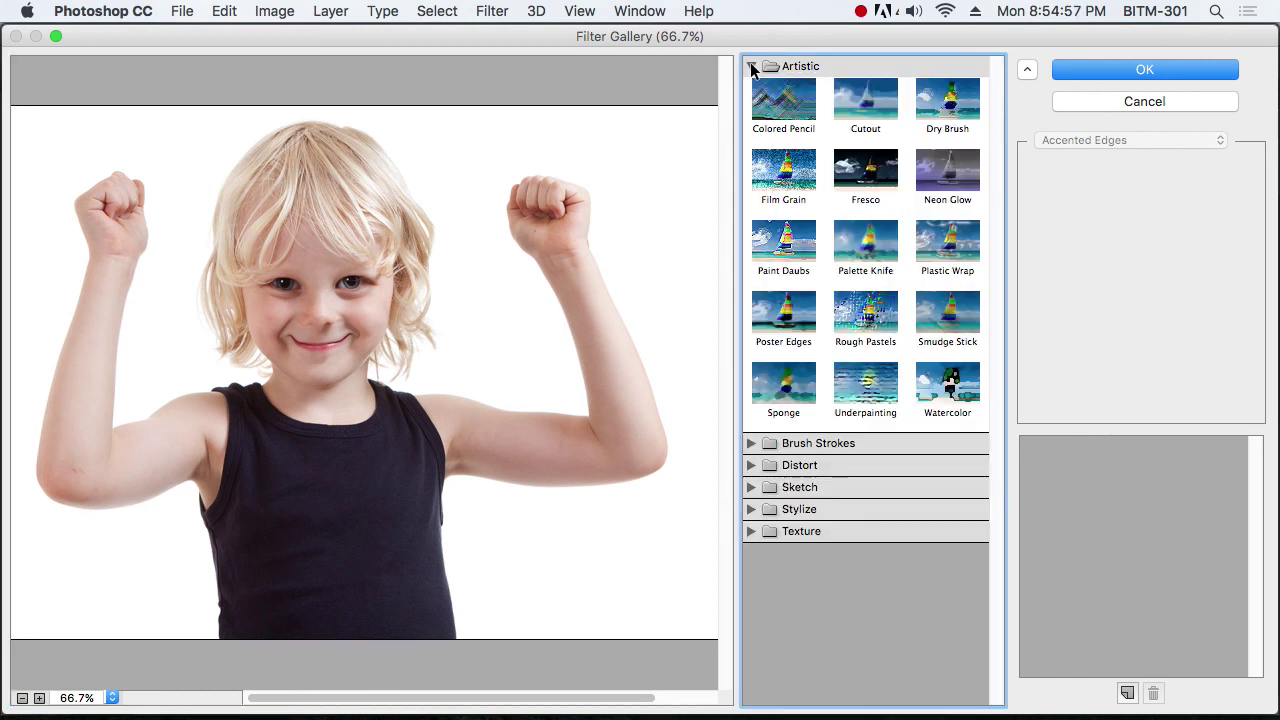
click(788, 108)
click(865, 172)
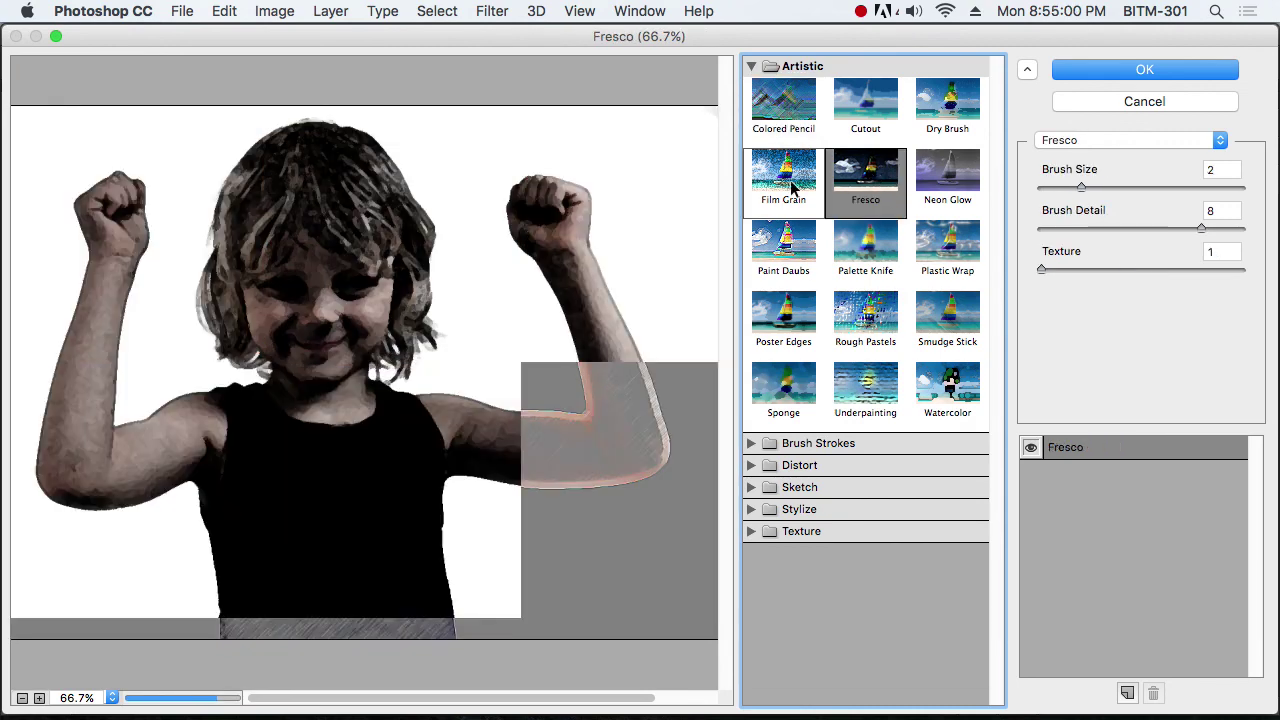
click(783, 172)
click(862, 278)
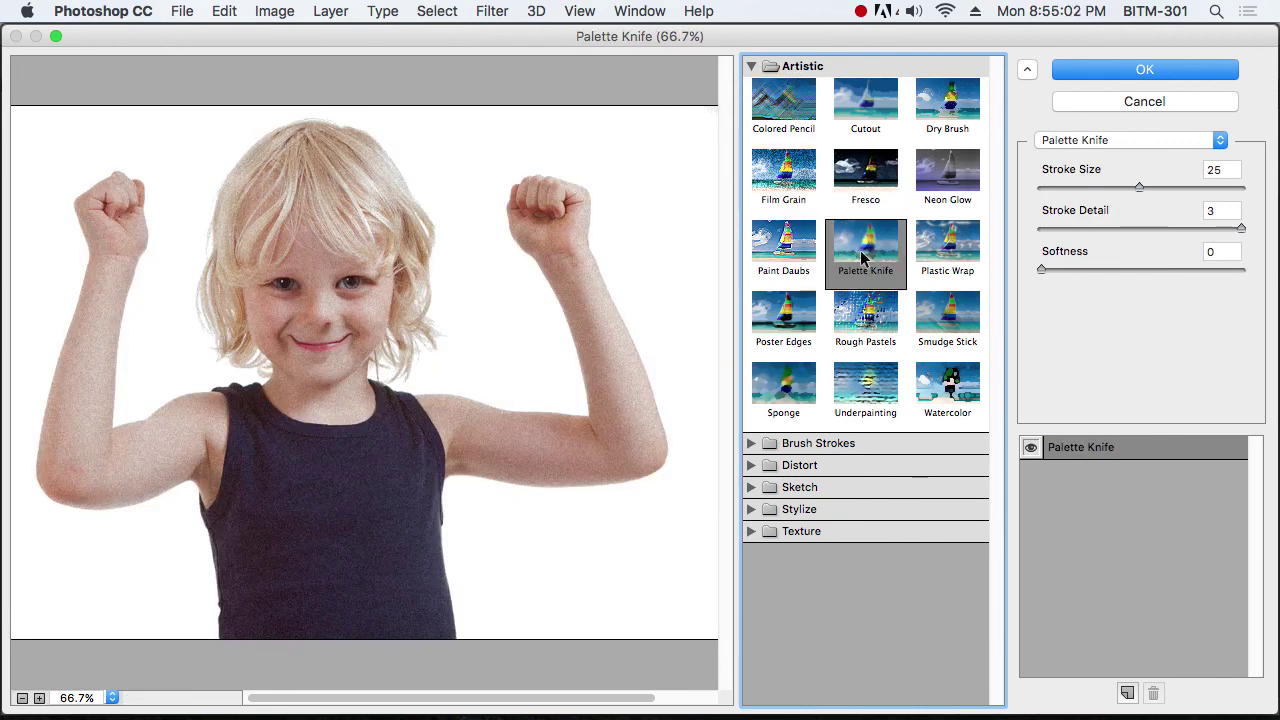
Try Rough Pastels with Stroke Length 0 and Stroke Detail 2, and preview Underpainting and Watercolor on the portrait
click(871, 317)
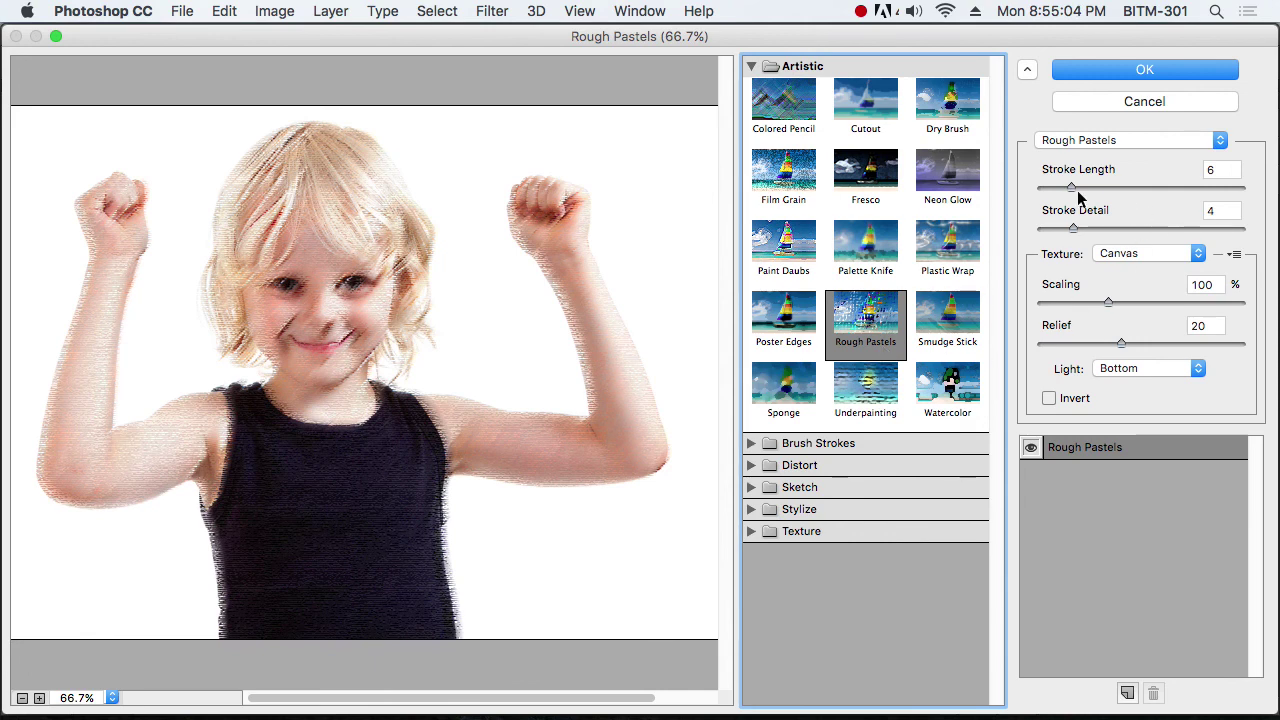
mouse_move(1070, 187)
mouse_down()
mouse_move(1154, 190)
mouse_move(1042, 190)
mouse_move(1054, 230)
mouse_move(1097, 230)
mouse_move(1060, 229)
mouse_up()
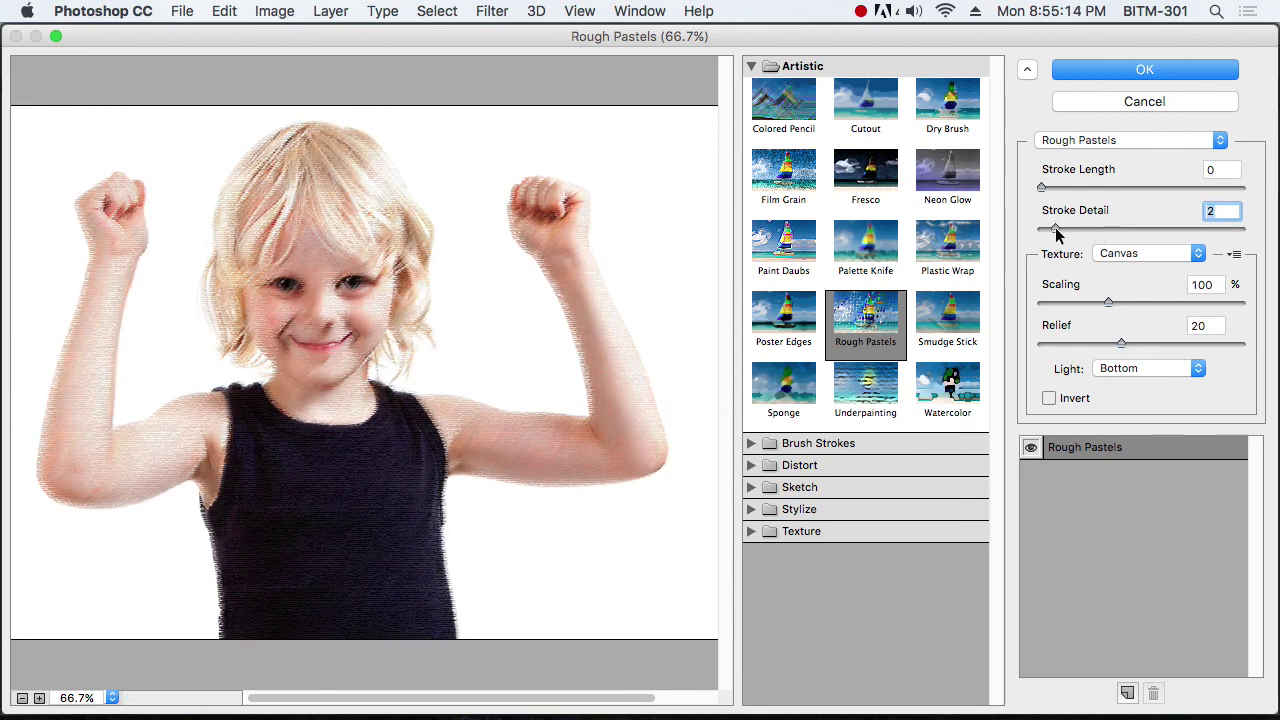
click(870, 395)
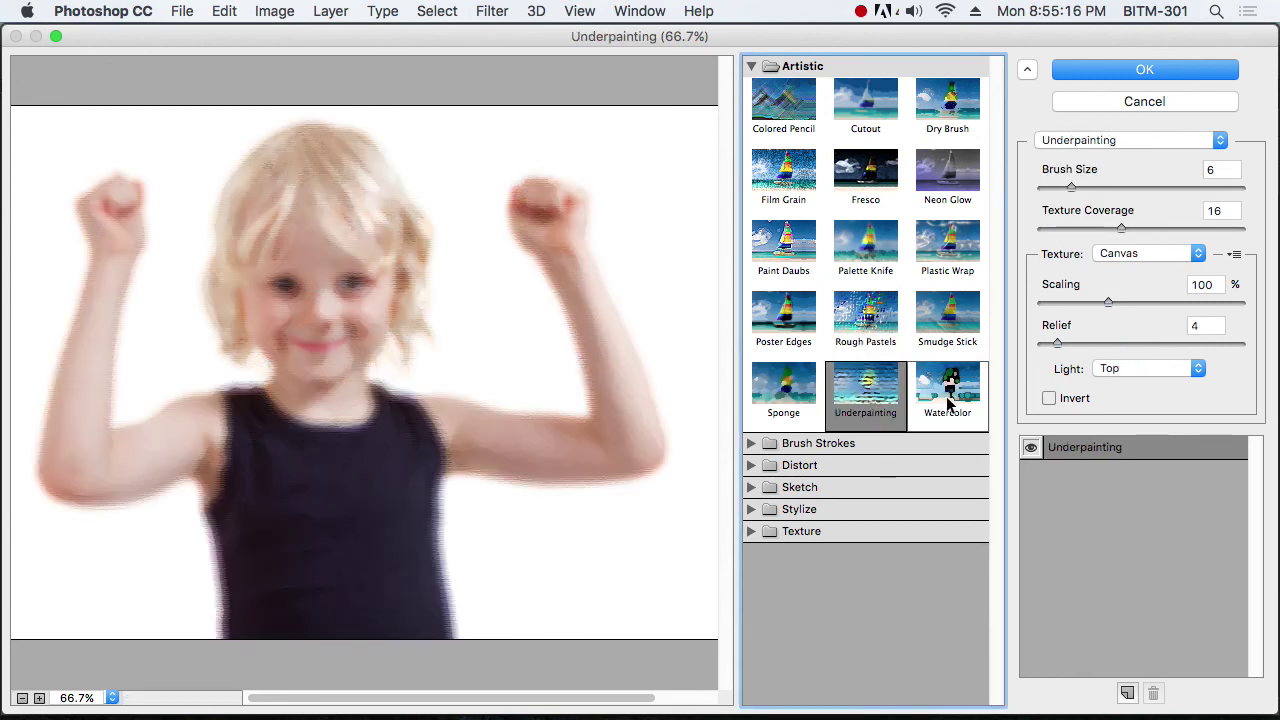
click(948, 402)
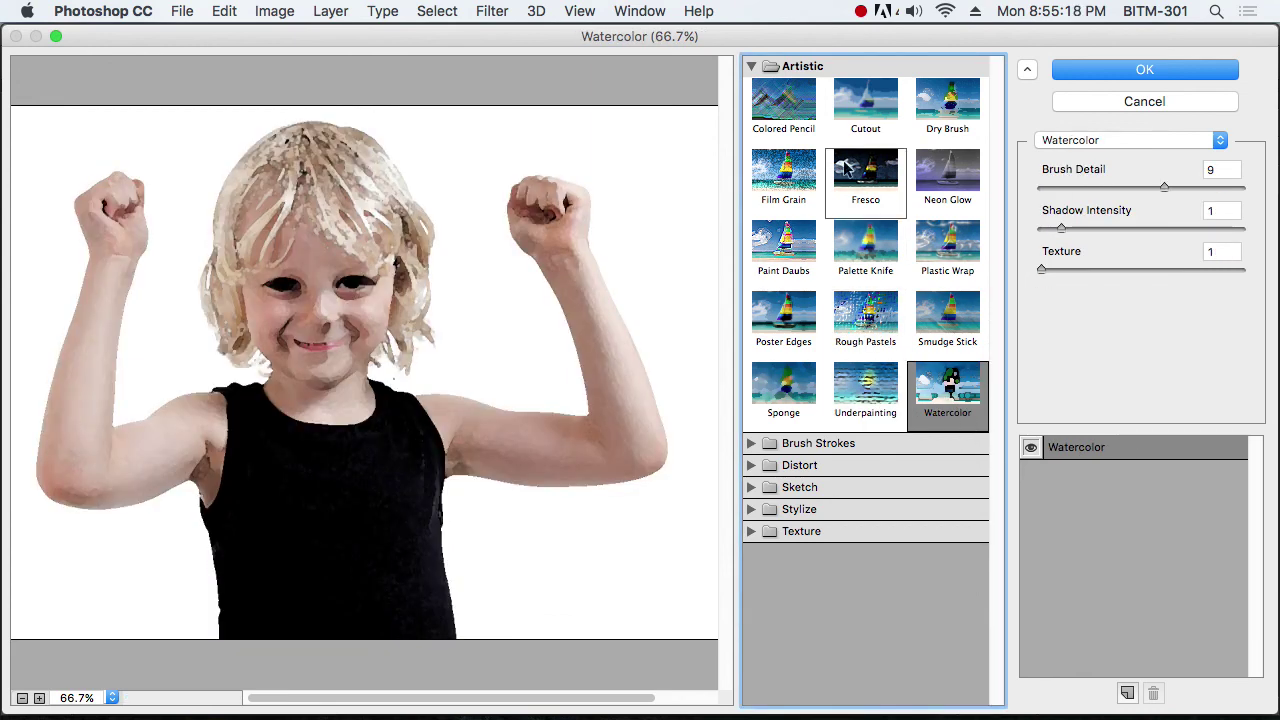
Preview the Brush Strokes filters Accented Edges, Dark Strokes, Sprayed Strokes, Ink Outlines, Spatter and Crosshatch on the portrait
click(751, 65)
click(752, 88)
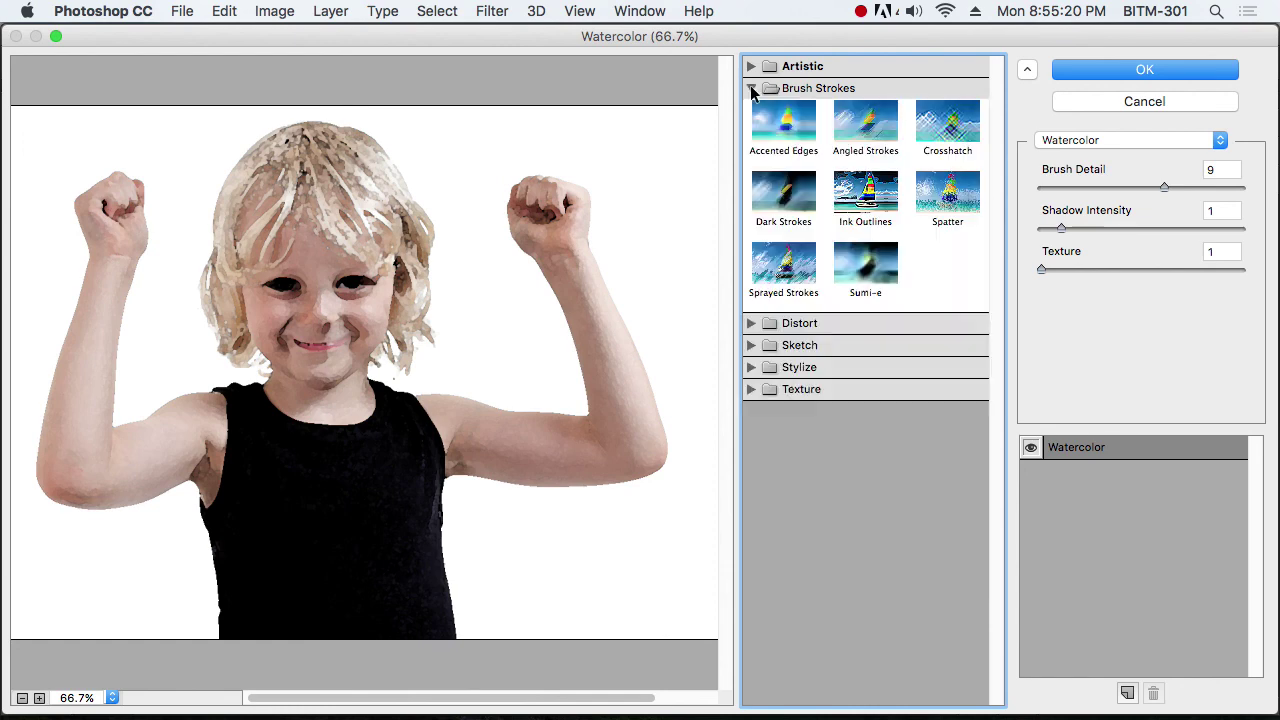
click(785, 125)
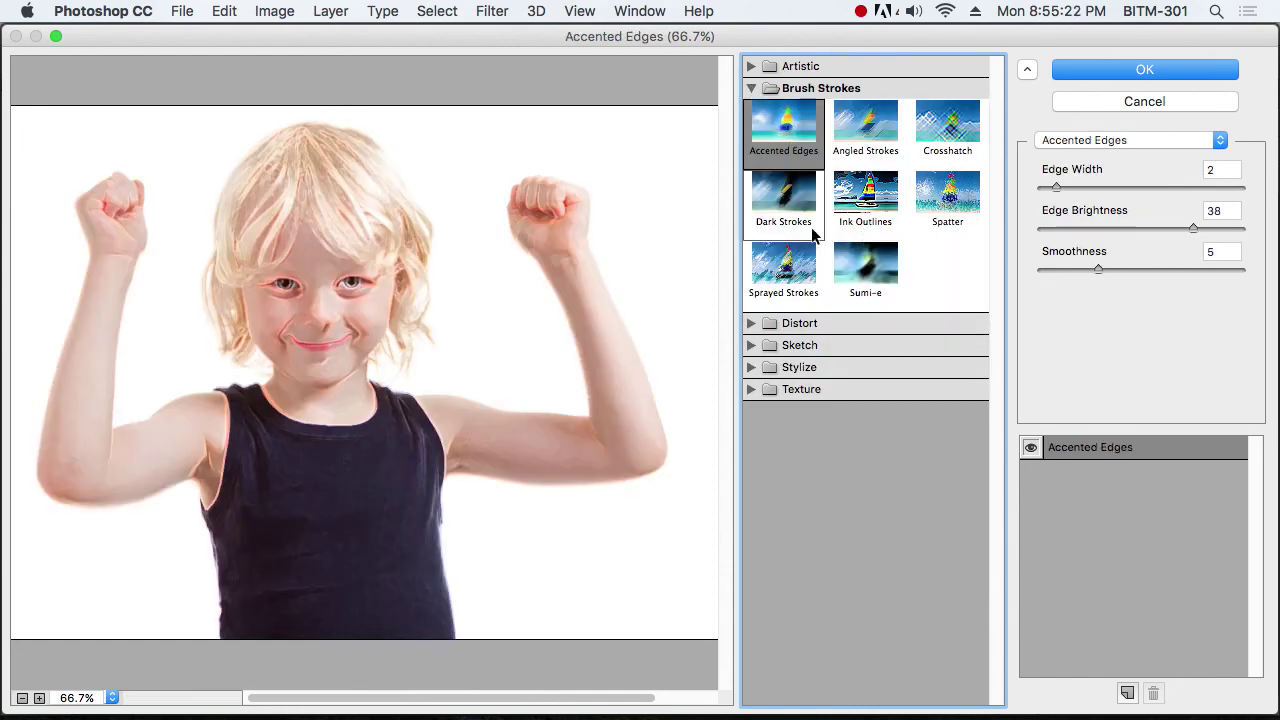
click(790, 200)
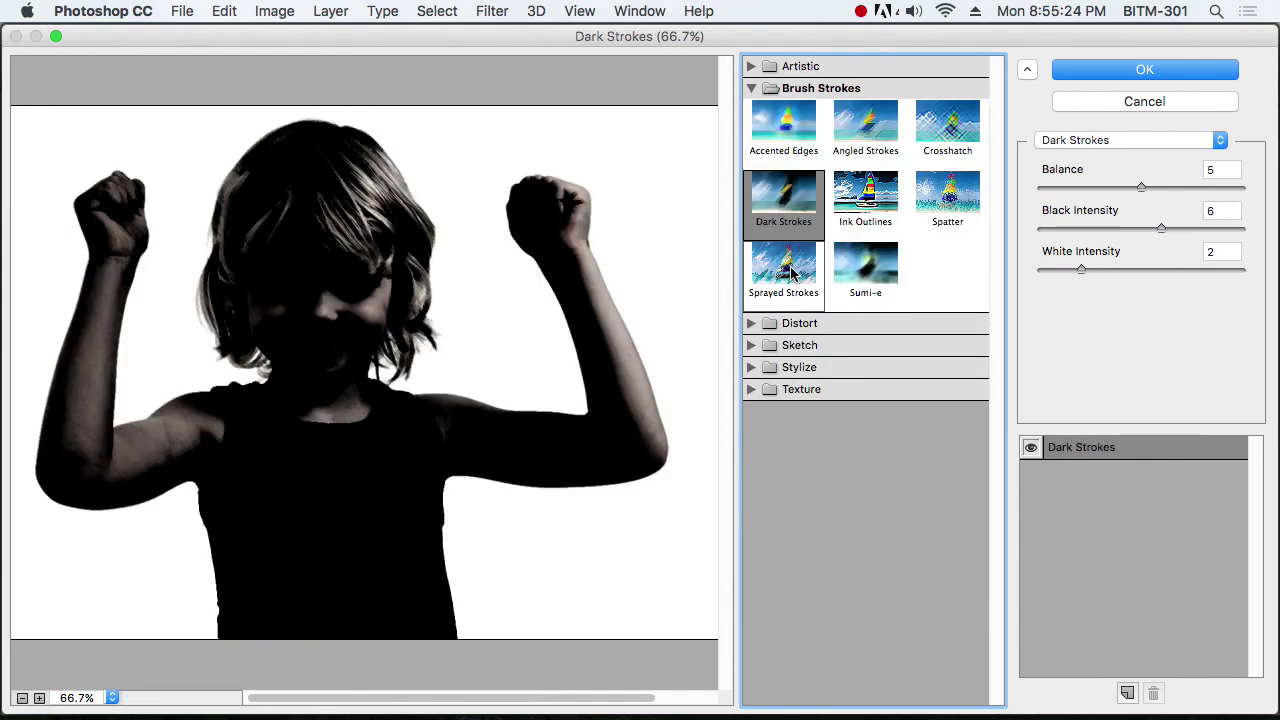
click(790, 270)
click(784, 205)
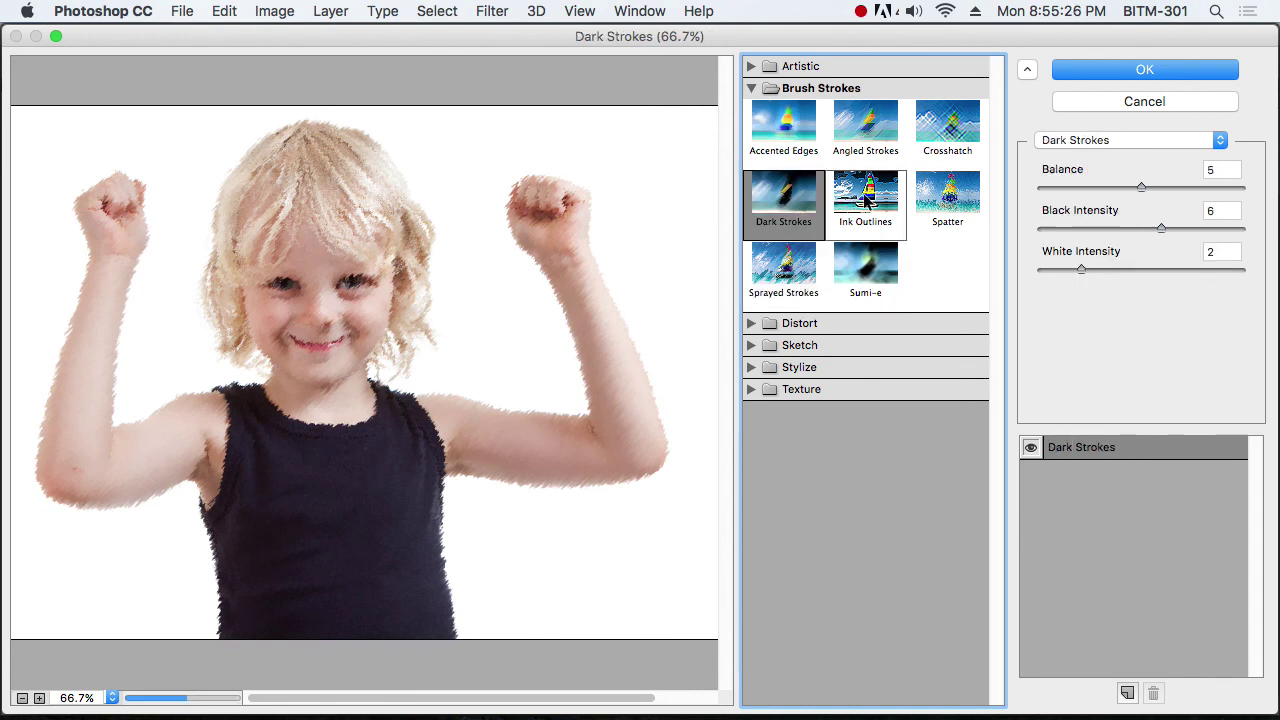
click(867, 200)
click(947, 200)
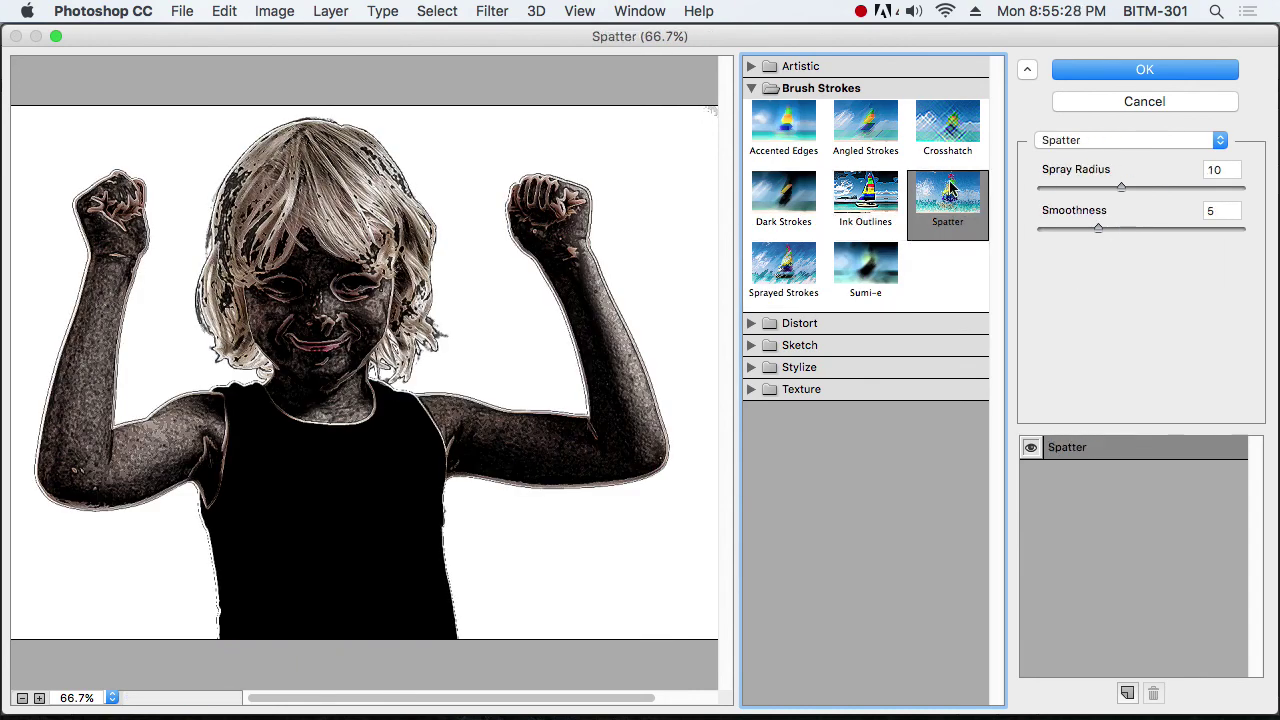
click(947, 125)
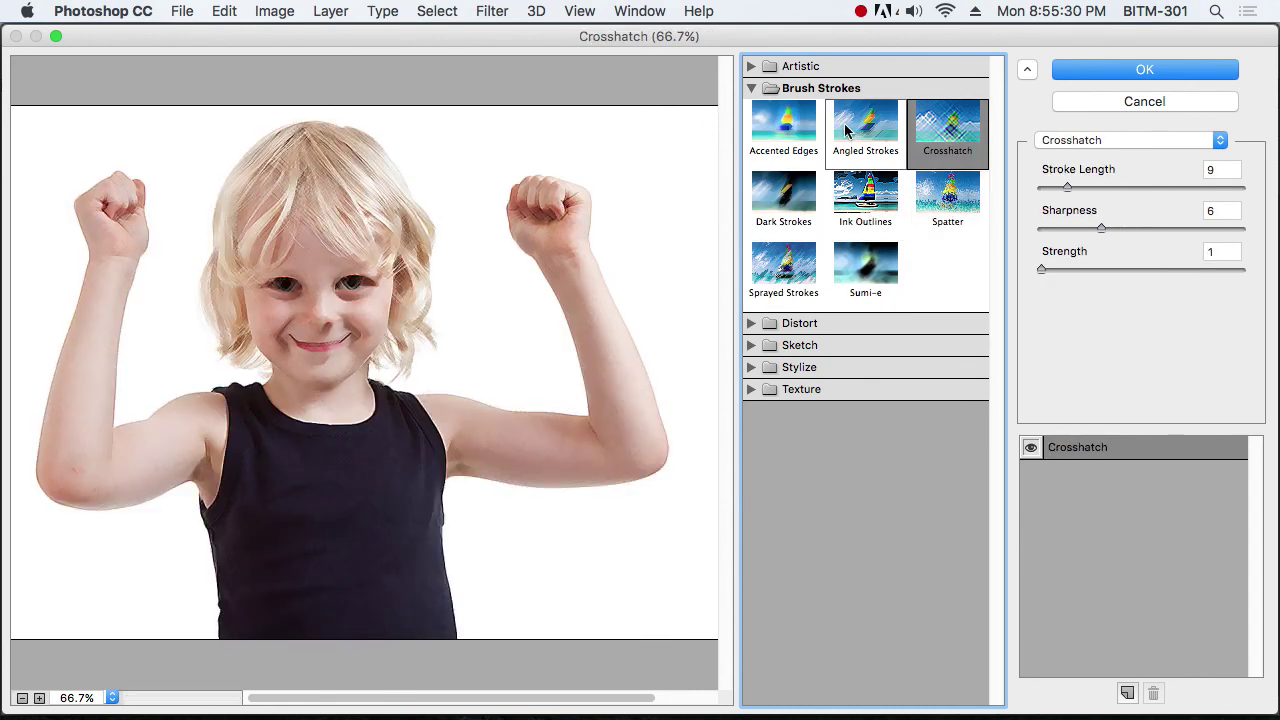
click(751, 88)
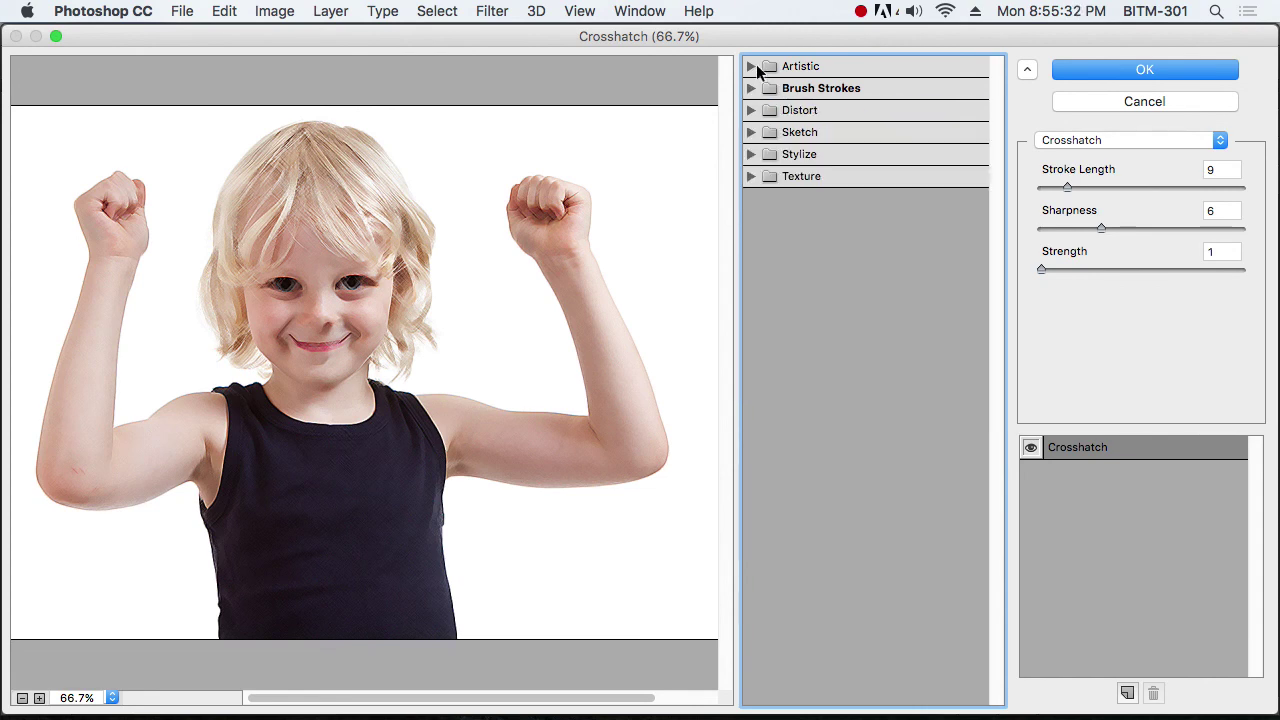
click(751, 66)
click(751, 66)
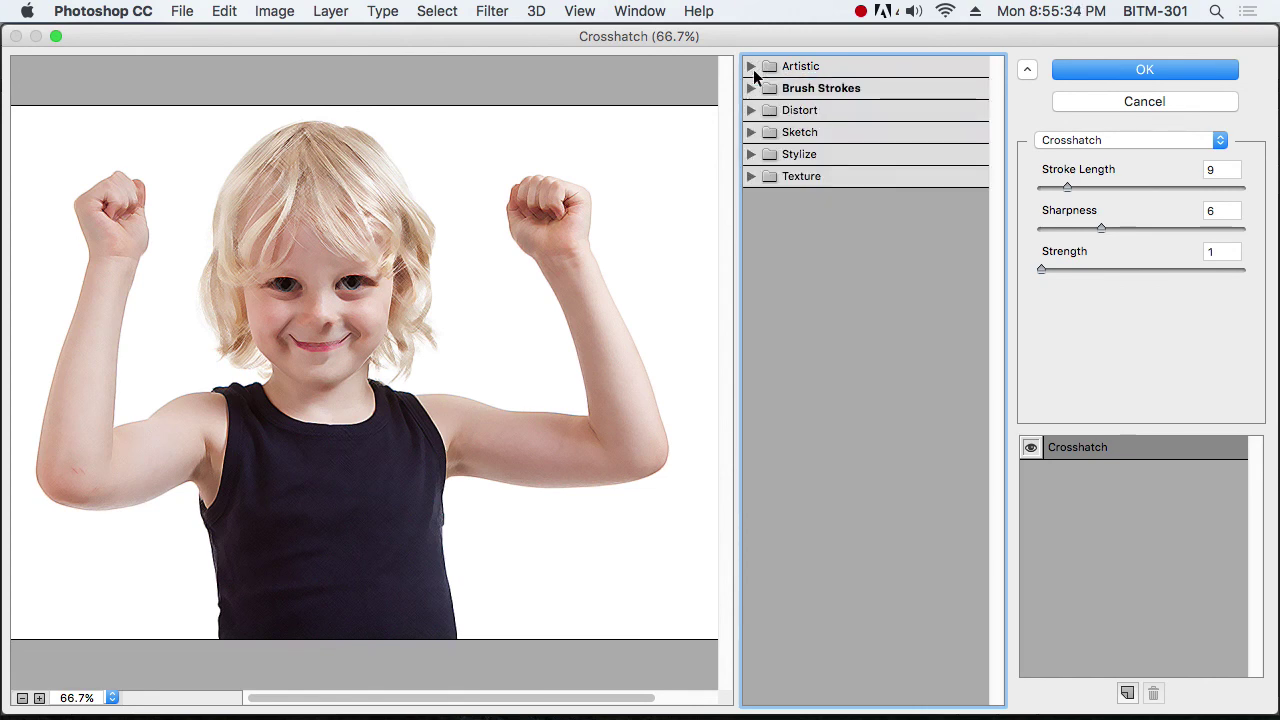
Preview the Sketch filter Bas Relief and the Distort filter Diffuse Glow on the portrait
click(751, 131)
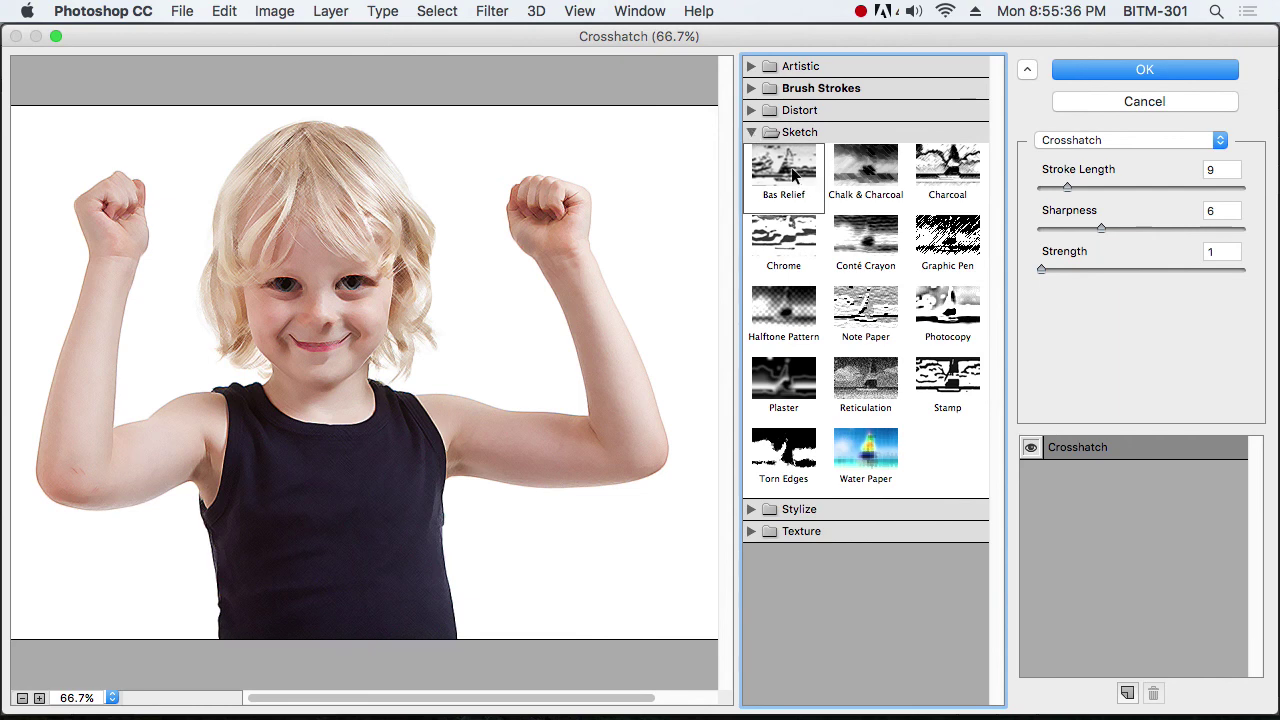
click(751, 109)
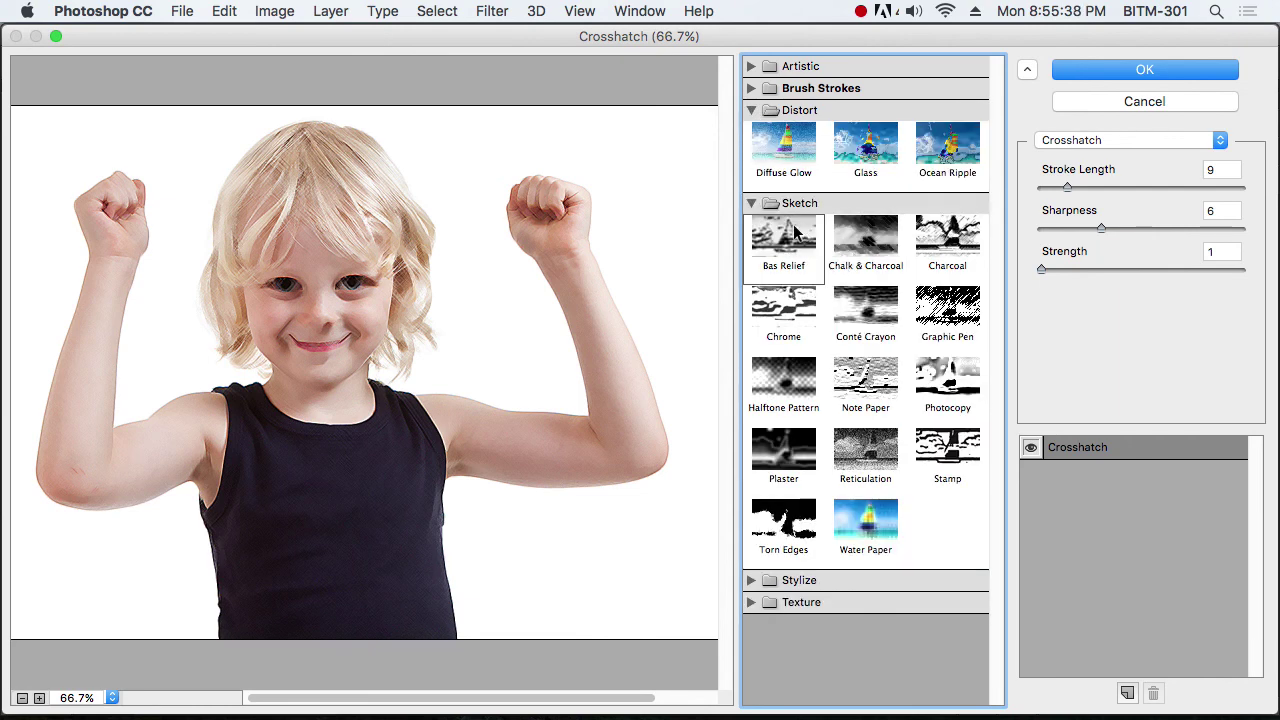
click(793, 224)
click(783, 150)
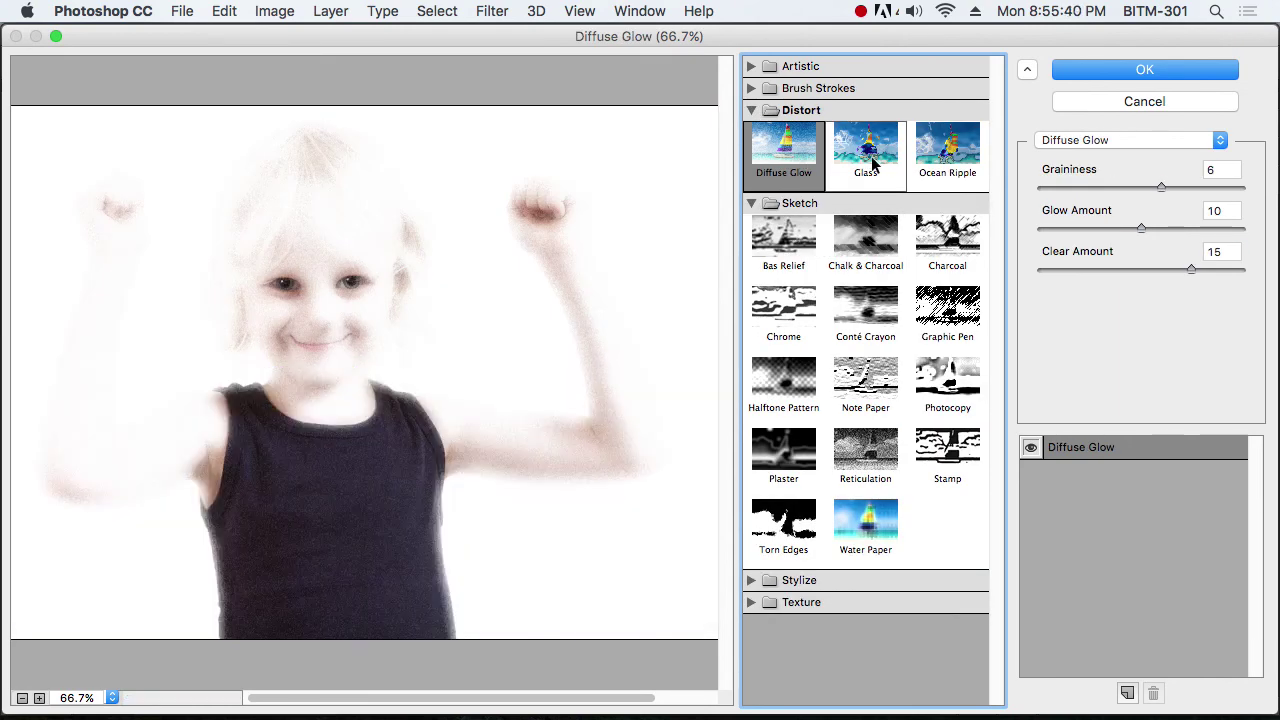
Try the Glass distortion on the portrait with Distortion 3 and Smoothness 3
click(872, 164)
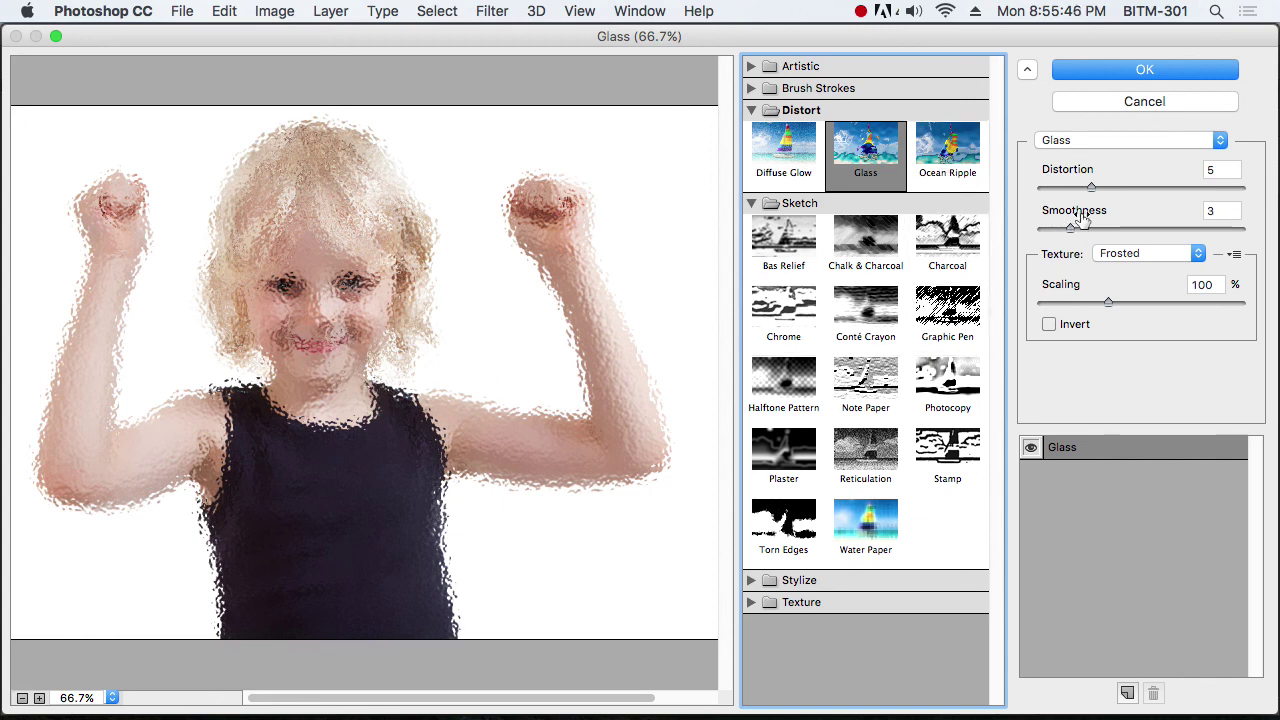
mouse_move(1092, 190)
mouse_down()
mouse_move(1048, 193)
mouse_move(1070, 190)
mouse_up()
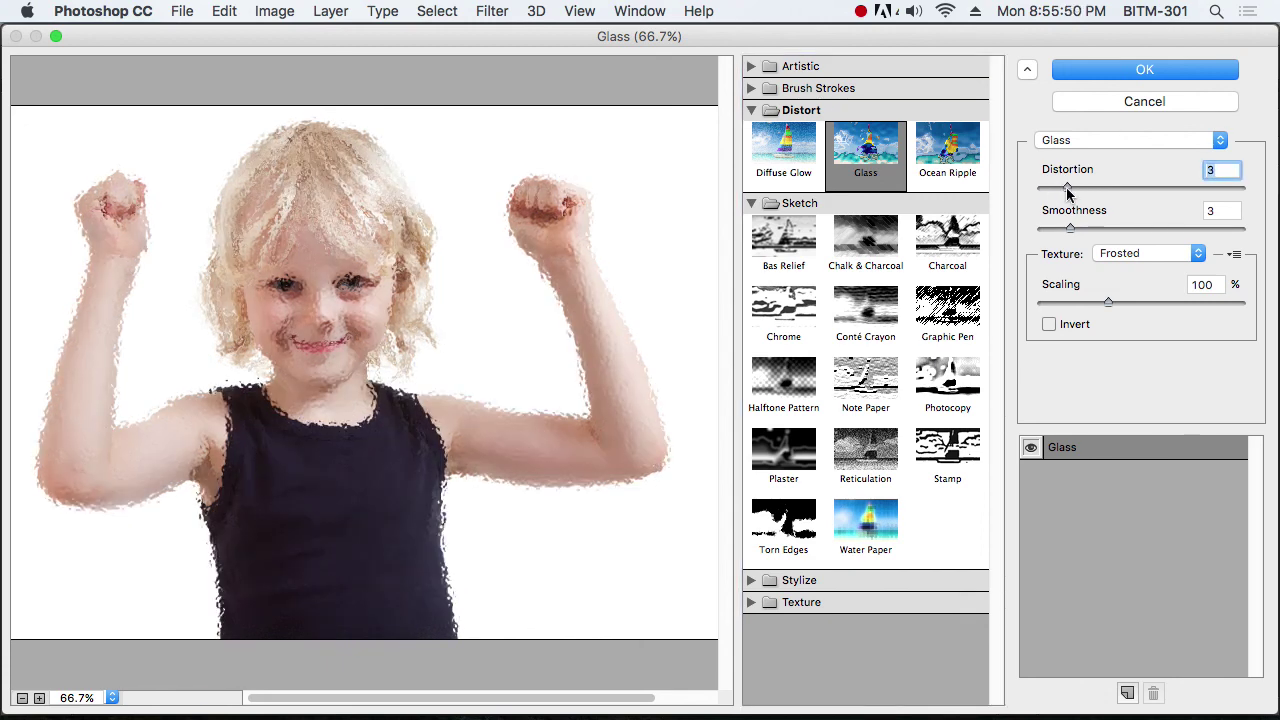
mouse_move(1074, 235)
mouse_down()
mouse_move(1105, 230)
mouse_move(1071, 231)
mouse_up()
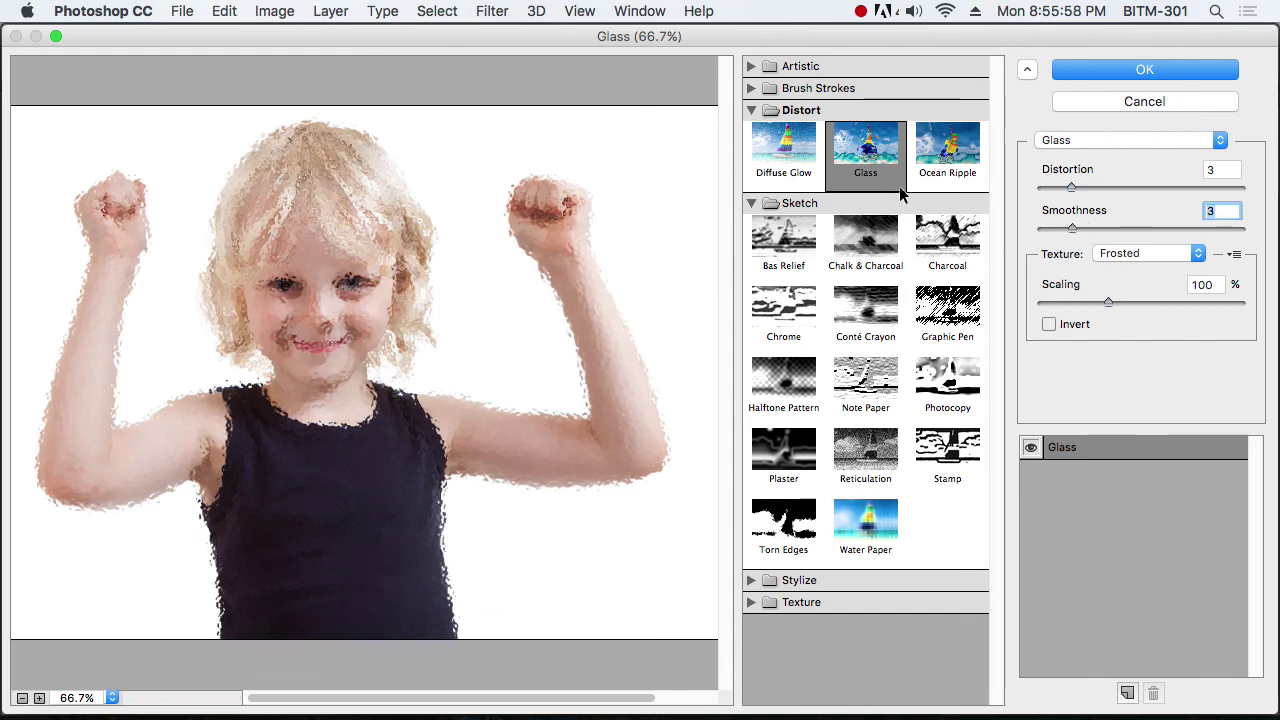
click(751, 110)
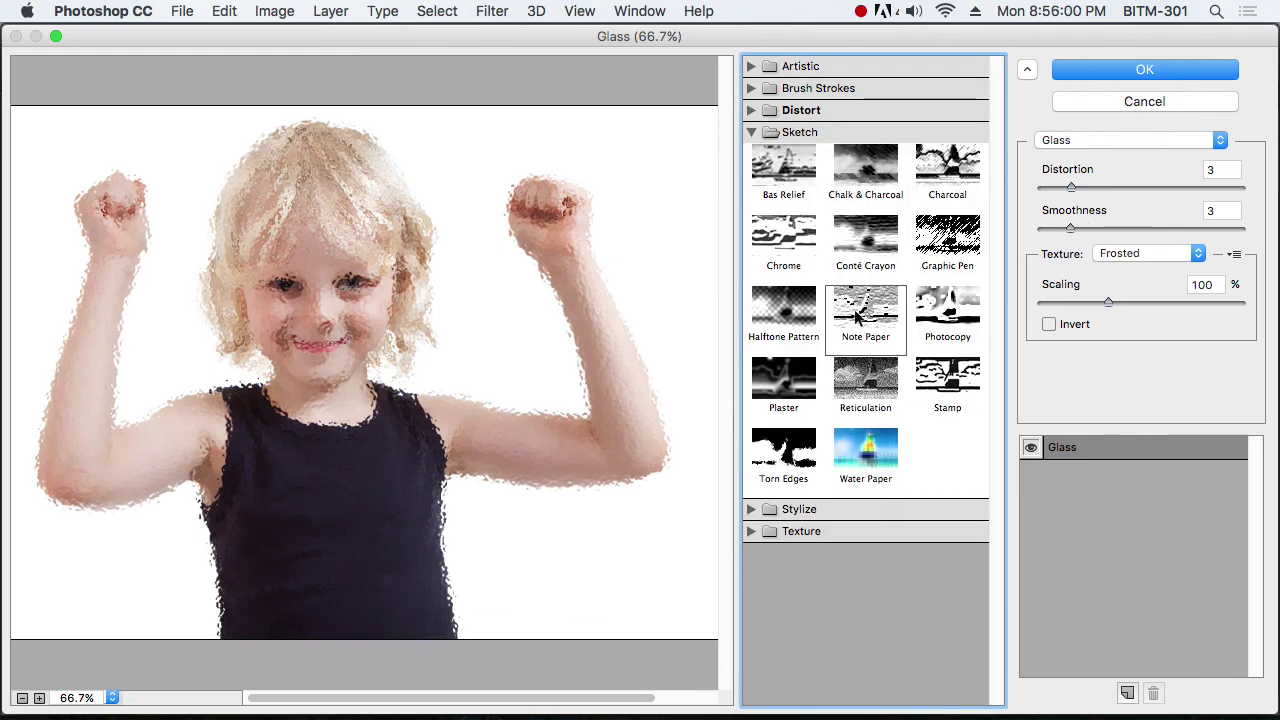
Preview the Sketch filters Torn Edges, Plaster, Note Paper, Conté Crayon, Chalk & Charcoal, Charcoal and Graphic Pen on the portrait
click(781, 453)
click(781, 382)
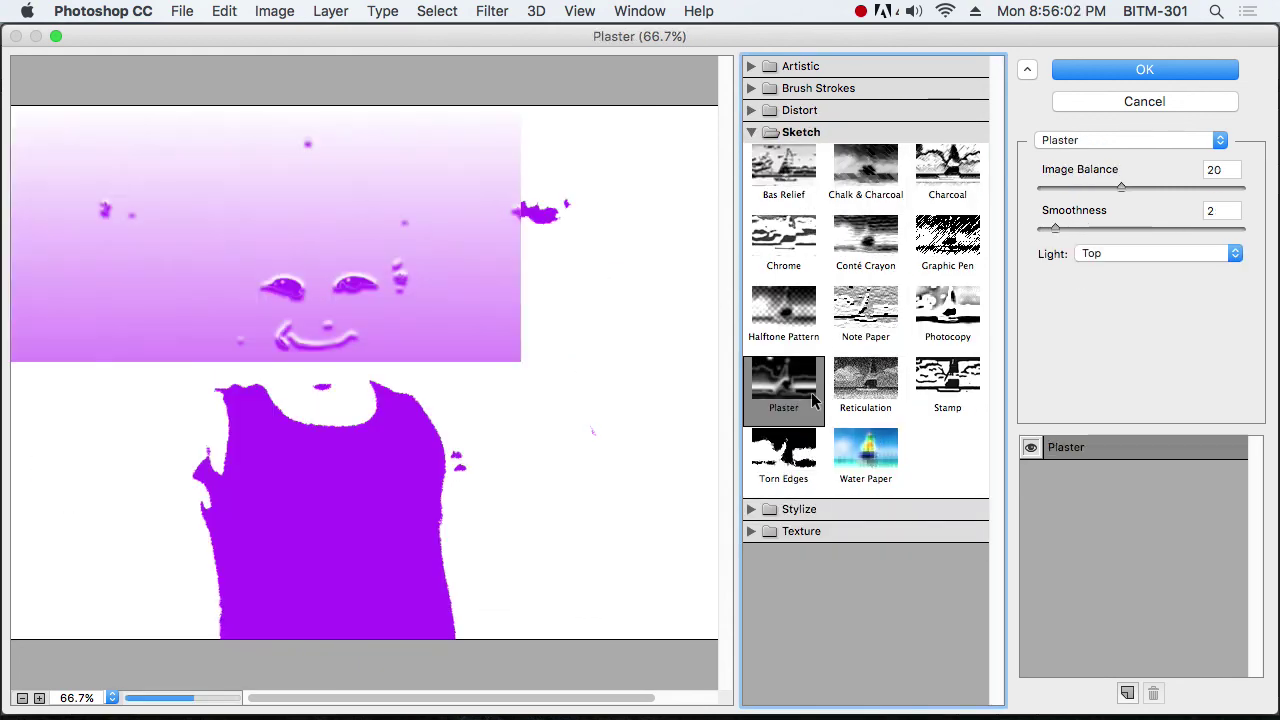
click(880, 312)
click(884, 266)
click(874, 185)
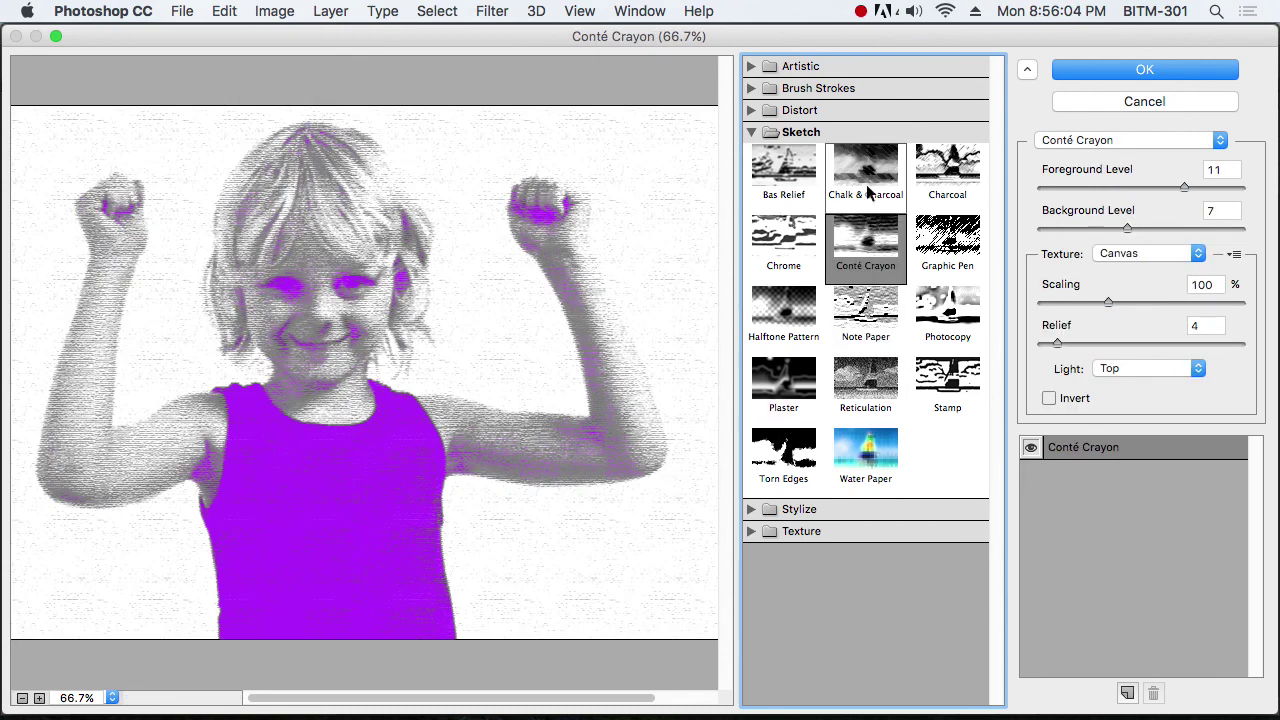
click(946, 175)
click(947, 240)
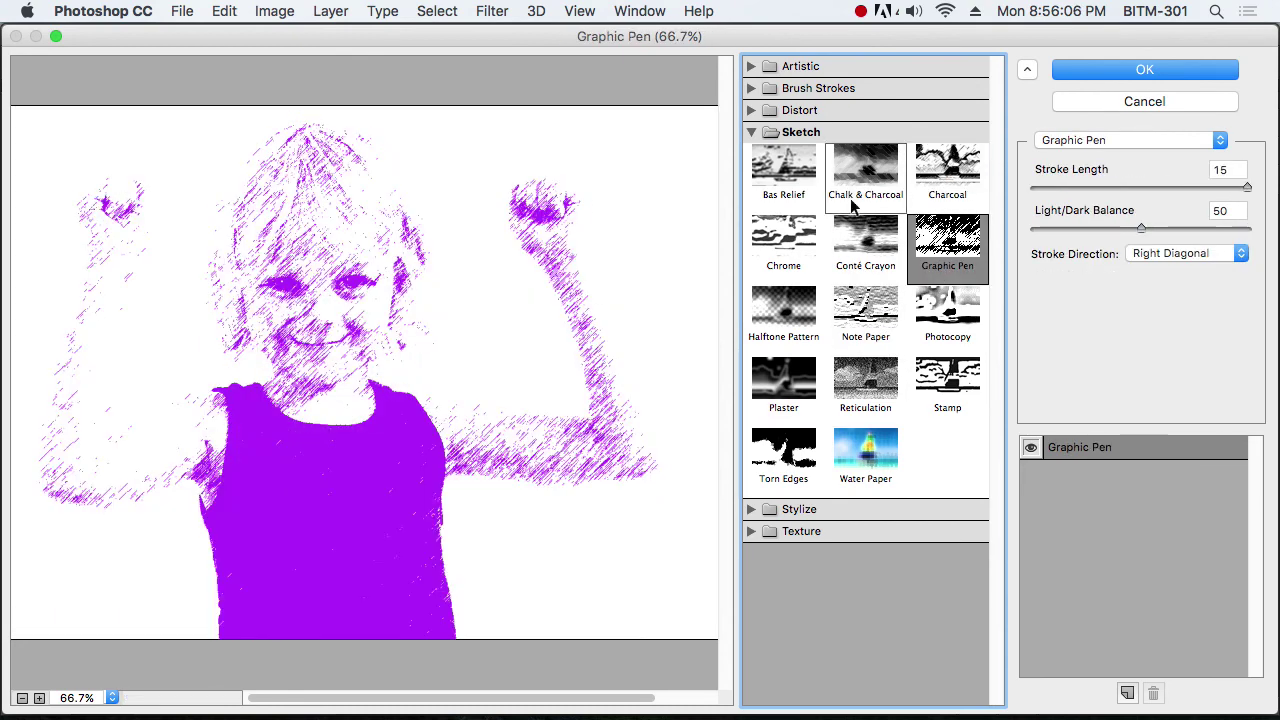
click(752, 132)
Preview the Stylize filter Glowing Edges and the Sketch filter Stamp on the portrait
click(753, 155)
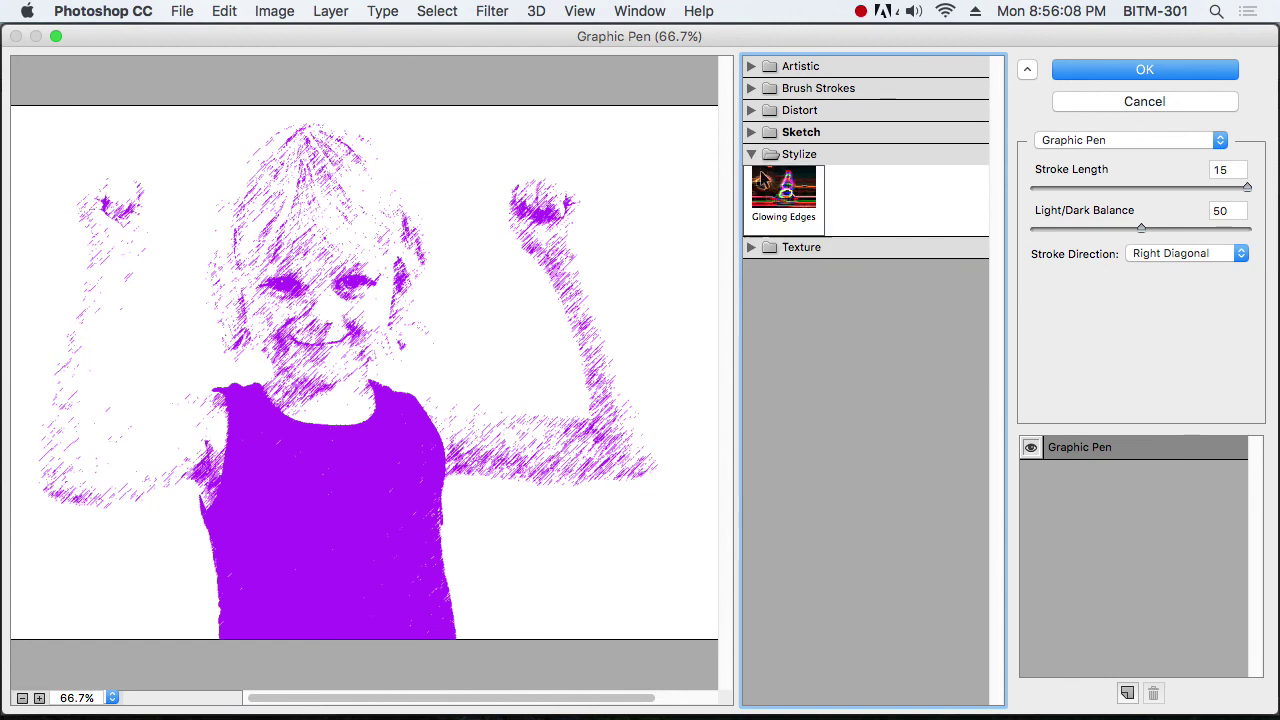
click(786, 186)
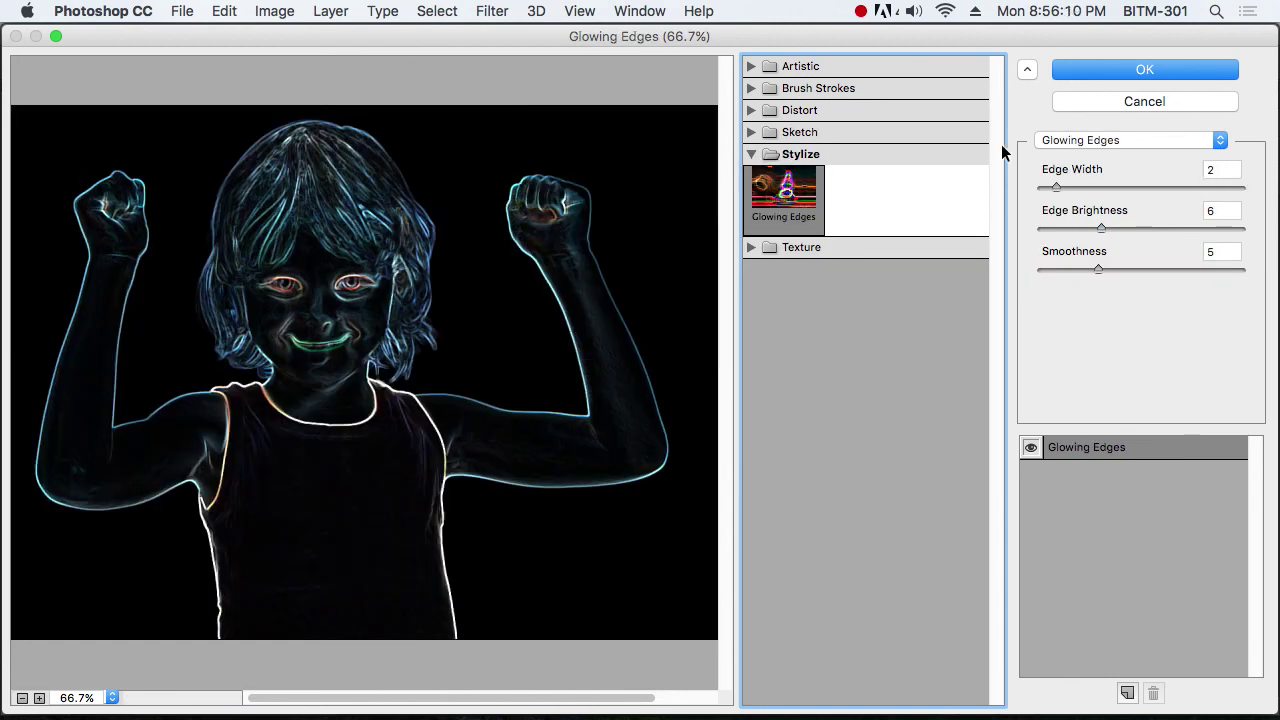
click(1134, 140)
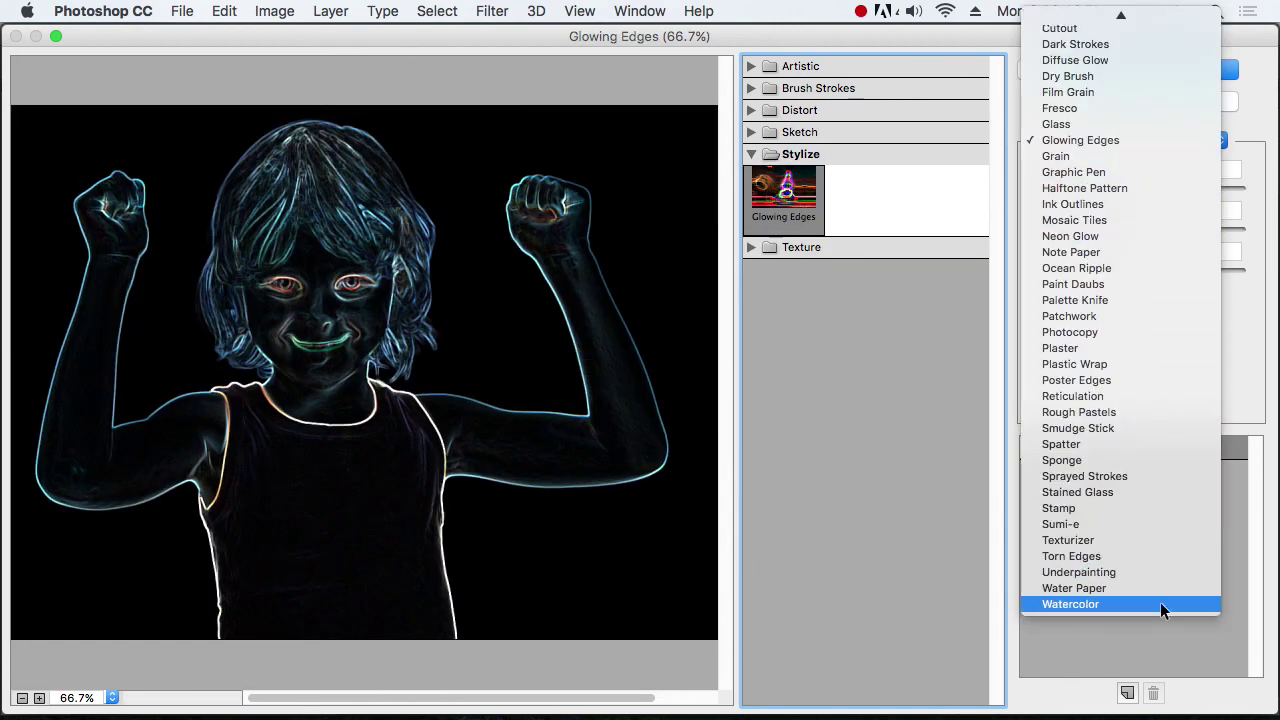
click(1130, 508)
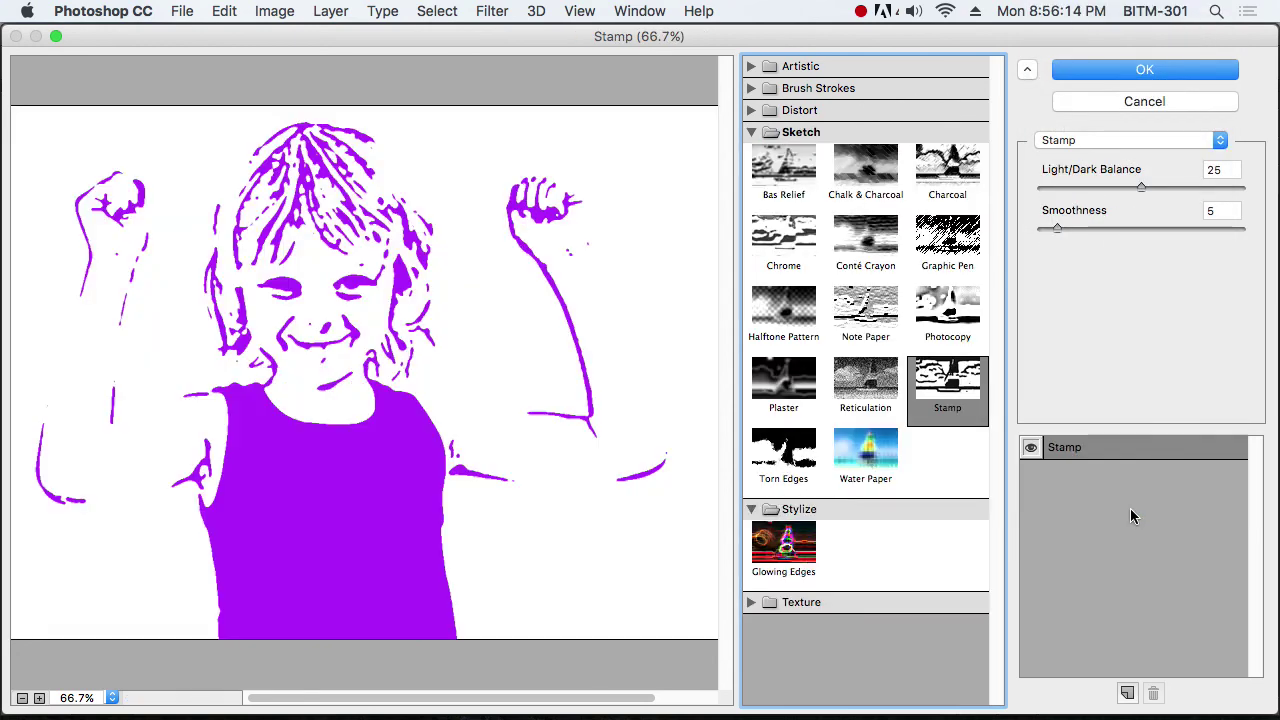
click(751, 132)
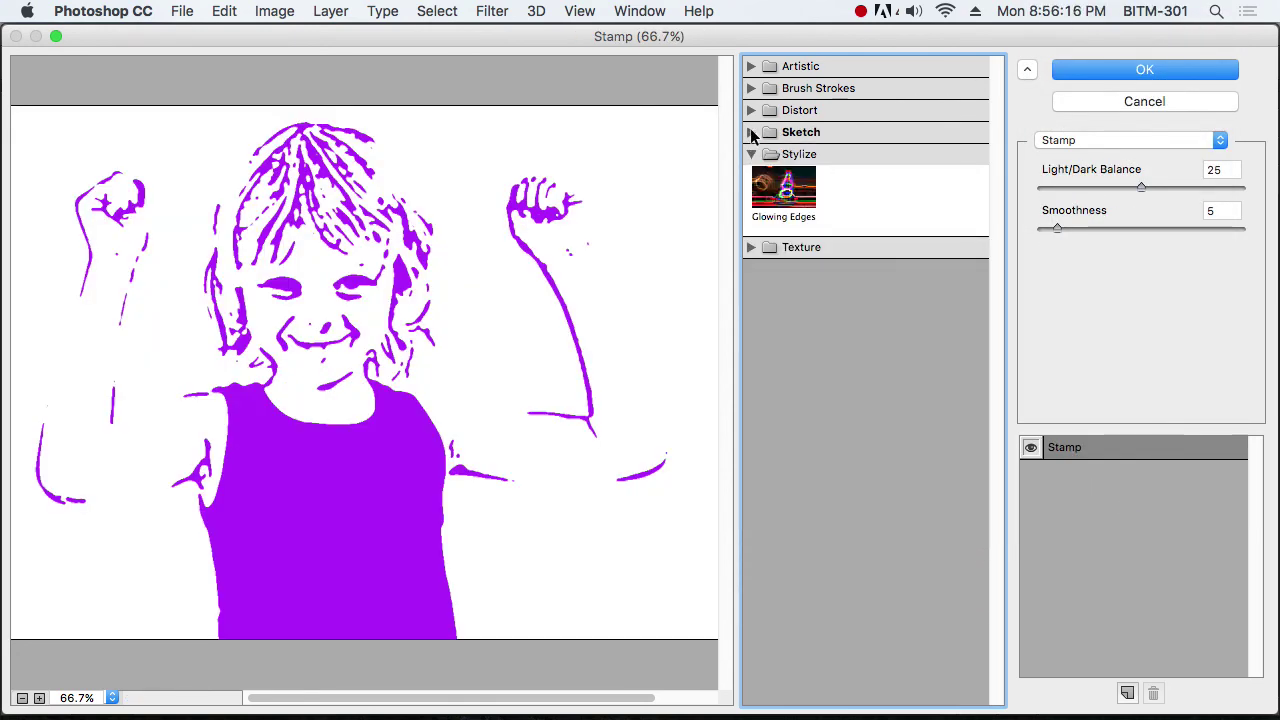
Preview the Texture filters Craquelure, Grain and Stained Glass on the portrait
click(753, 248)
click(792, 290)
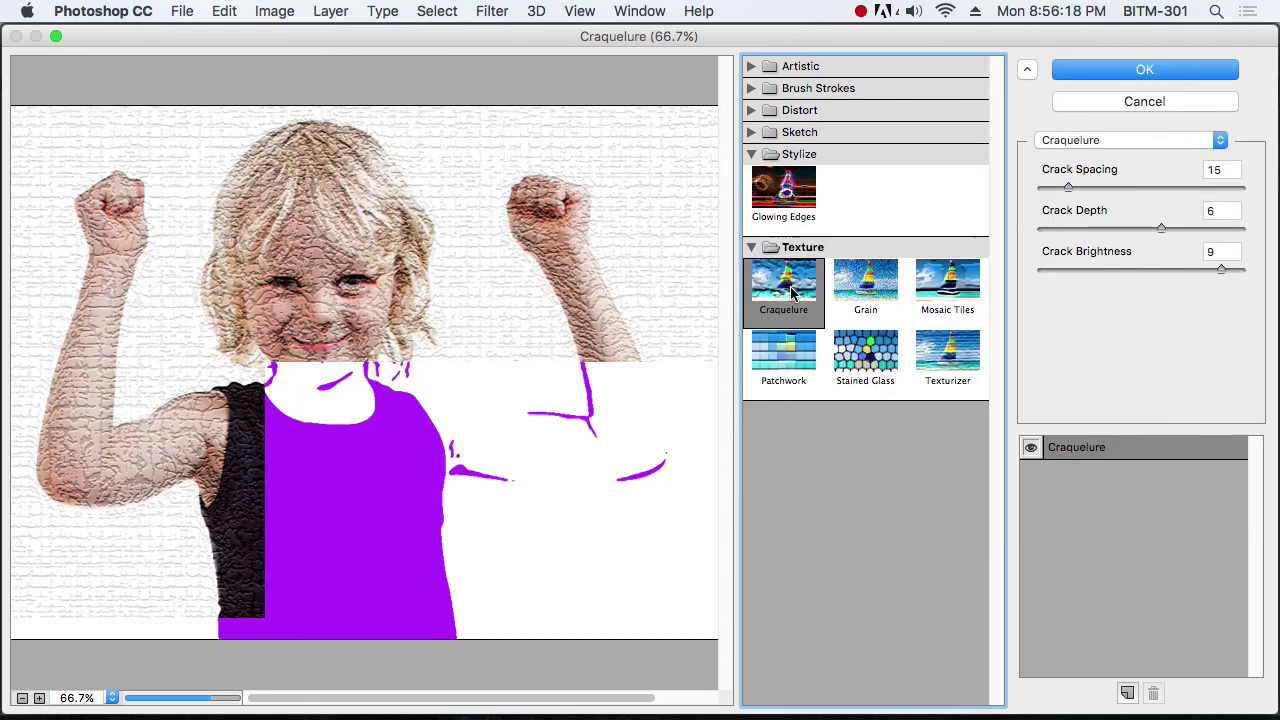
click(872, 292)
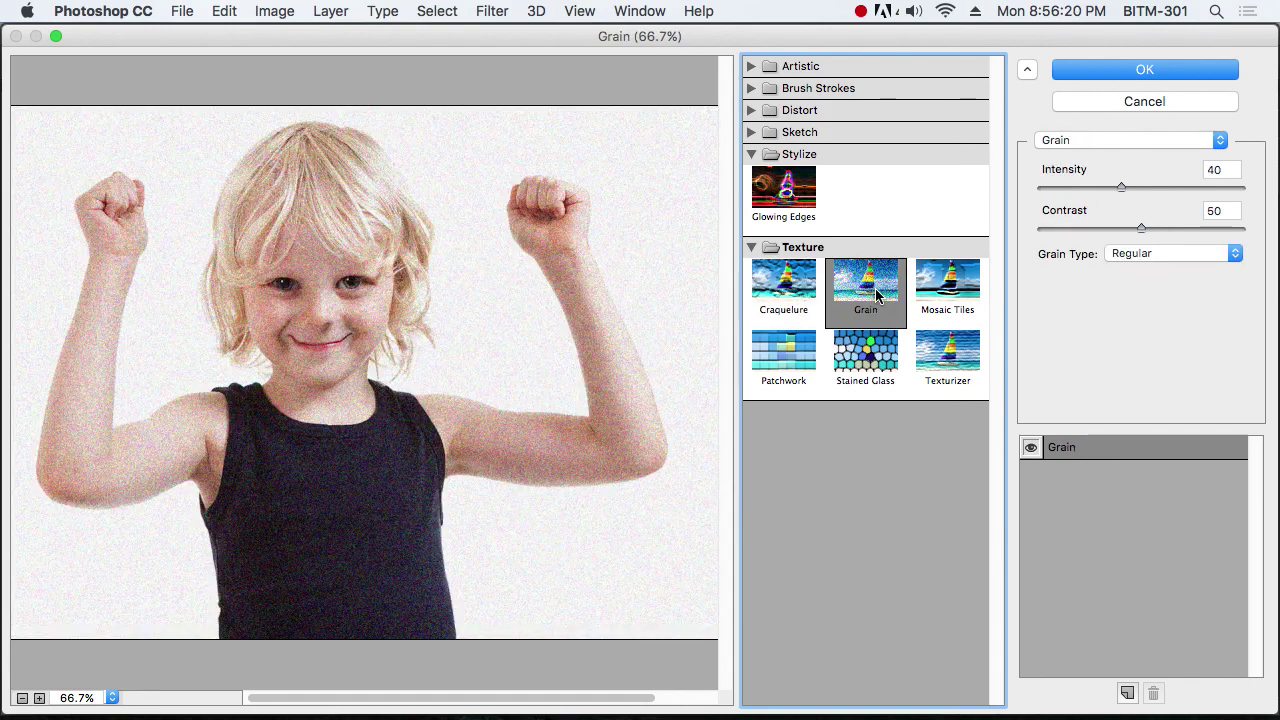
click(868, 360)
Try Patchwork with Square Size 5 and Relief 0, and preview Stained Glass again for comparison
click(808, 362)
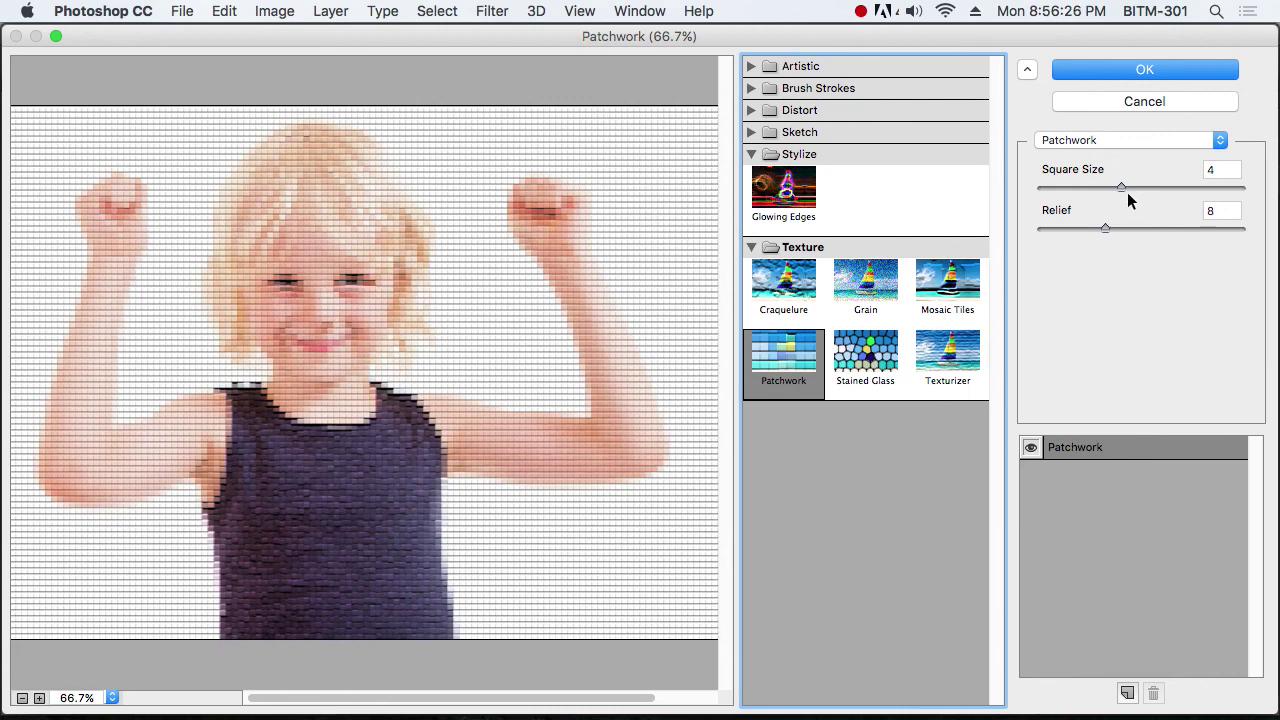
mouse_move(1122, 187)
mouse_down()
mouse_move(1184, 187)
mouse_move(1138, 188)
mouse_up()
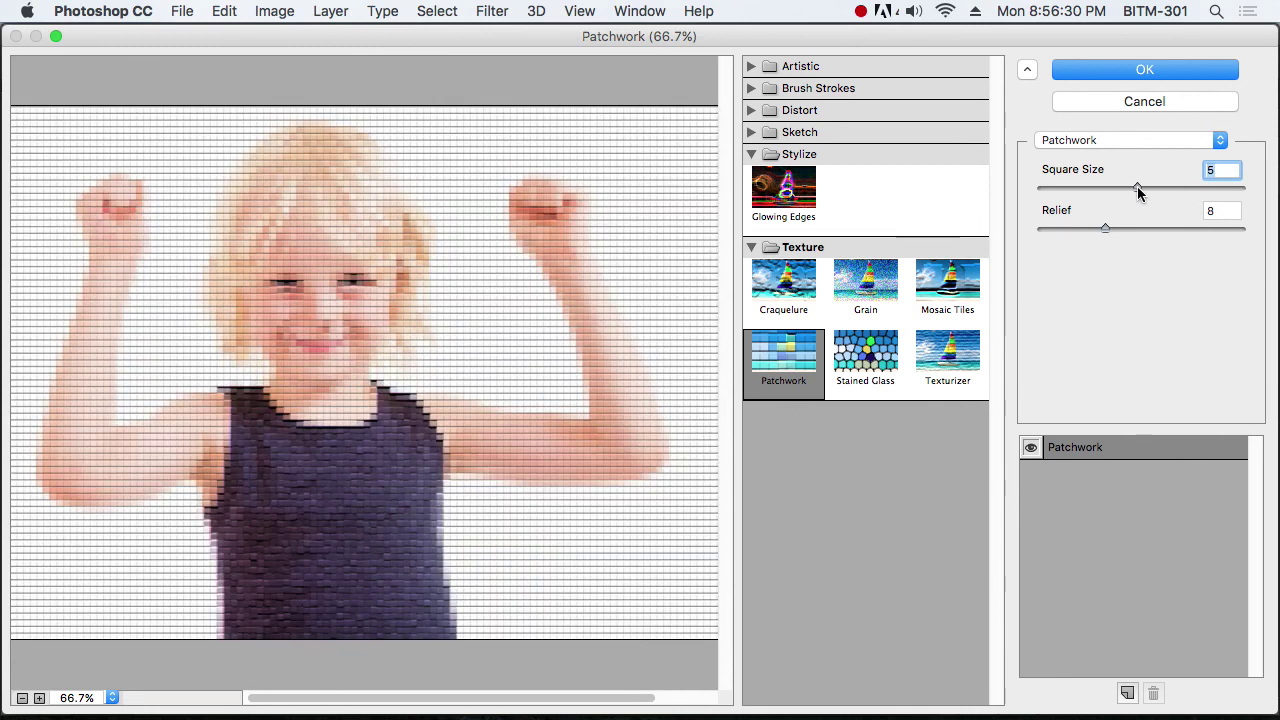
drag(1083, 225, 1050, 227)
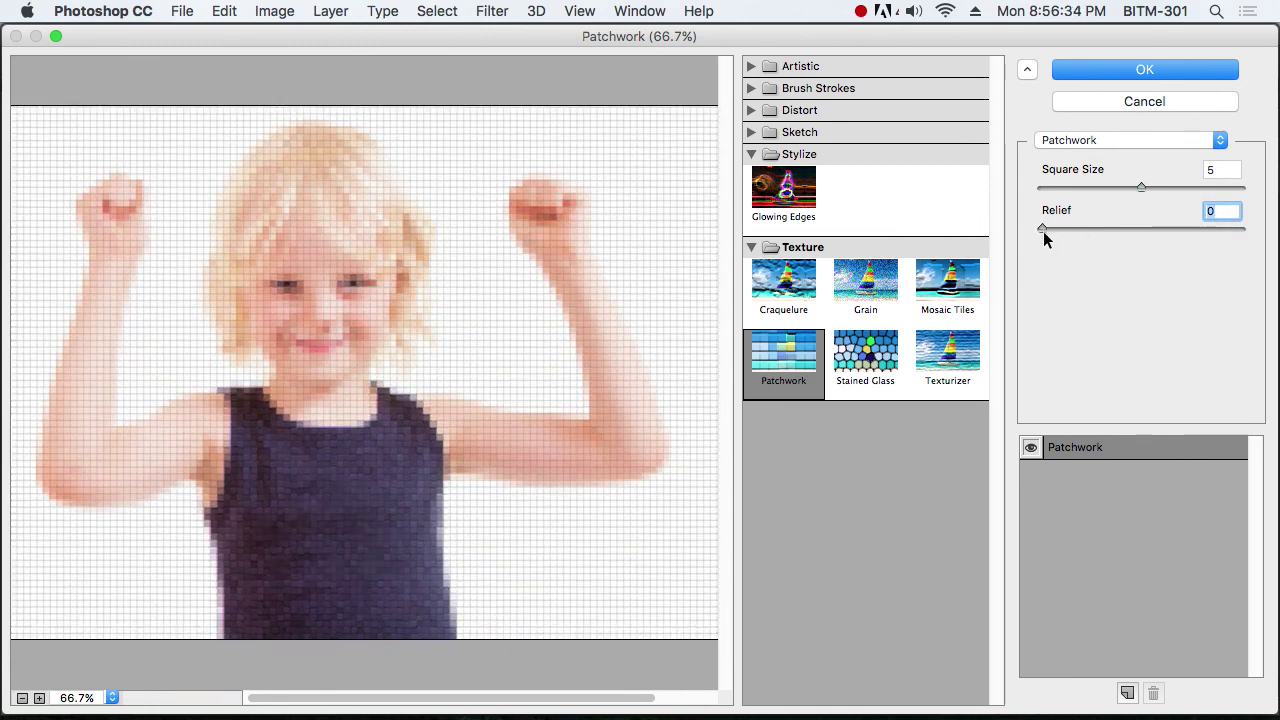
click(865, 358)
Try Craquelure on the portrait with Crack Spacing 44, Crack Depth 4 and Crack Brightness 2
click(783, 298)
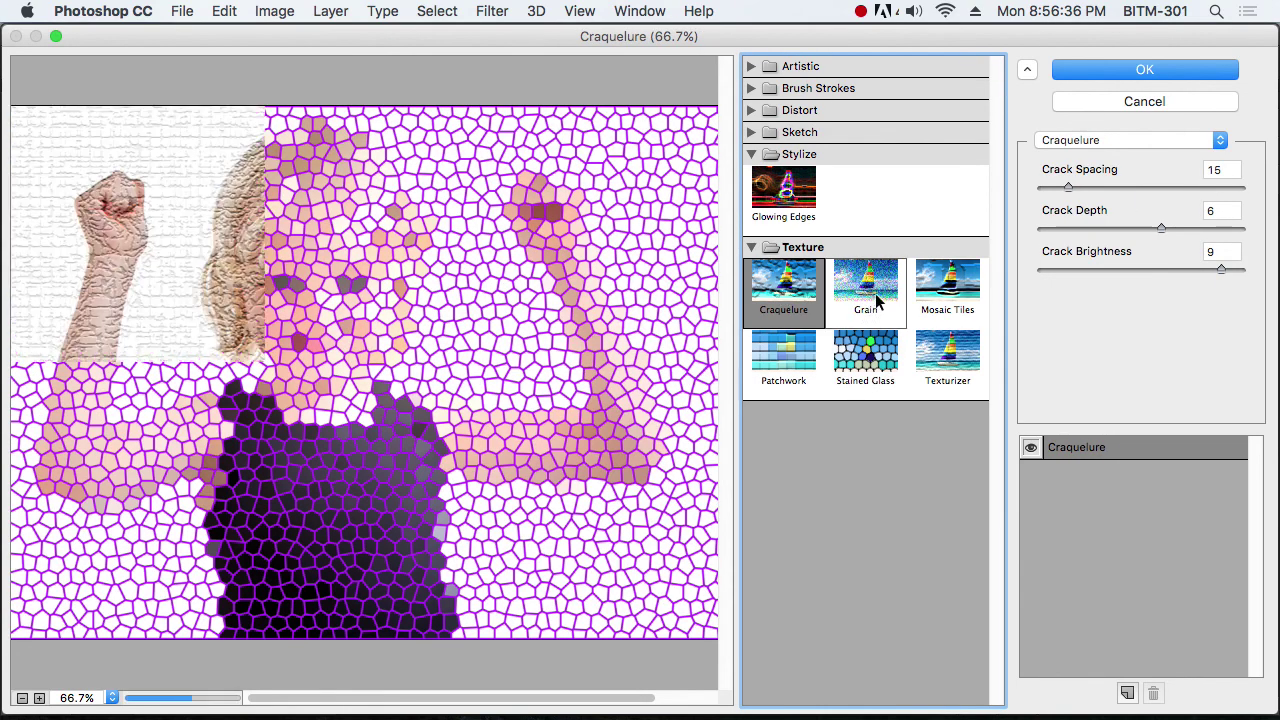
click(1112, 140)
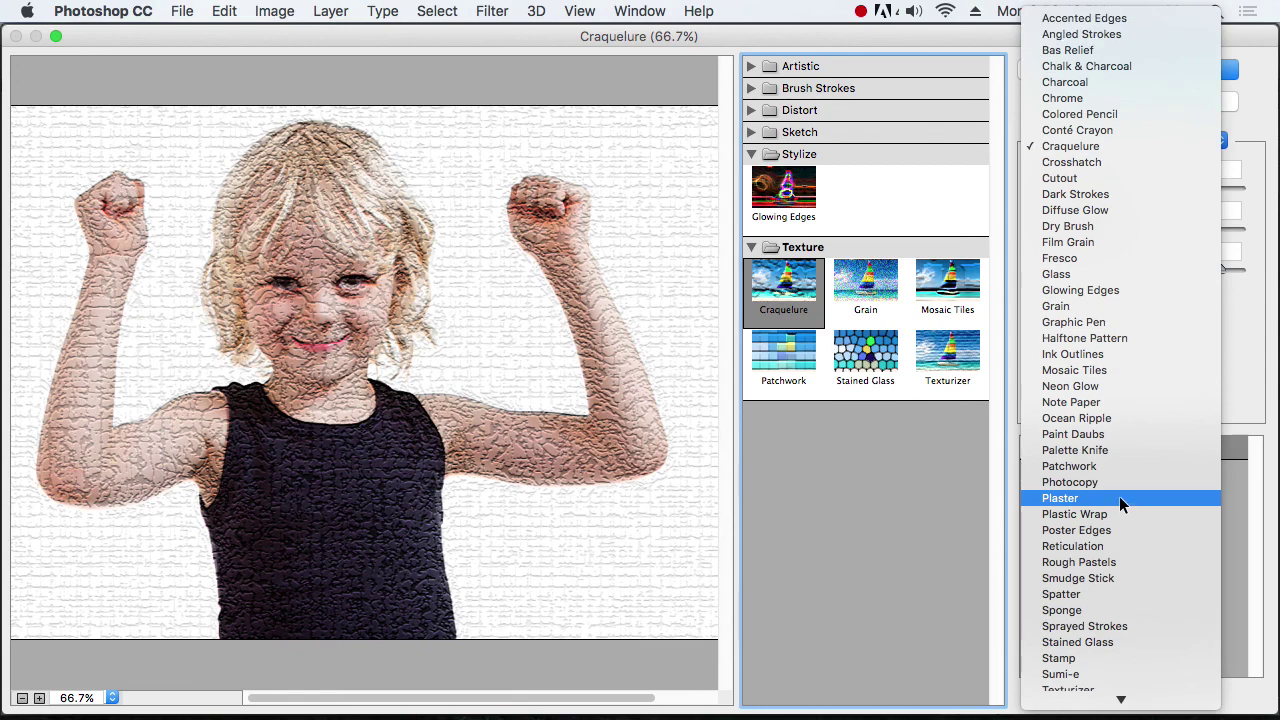
scroll(1119, 496, down, 2)
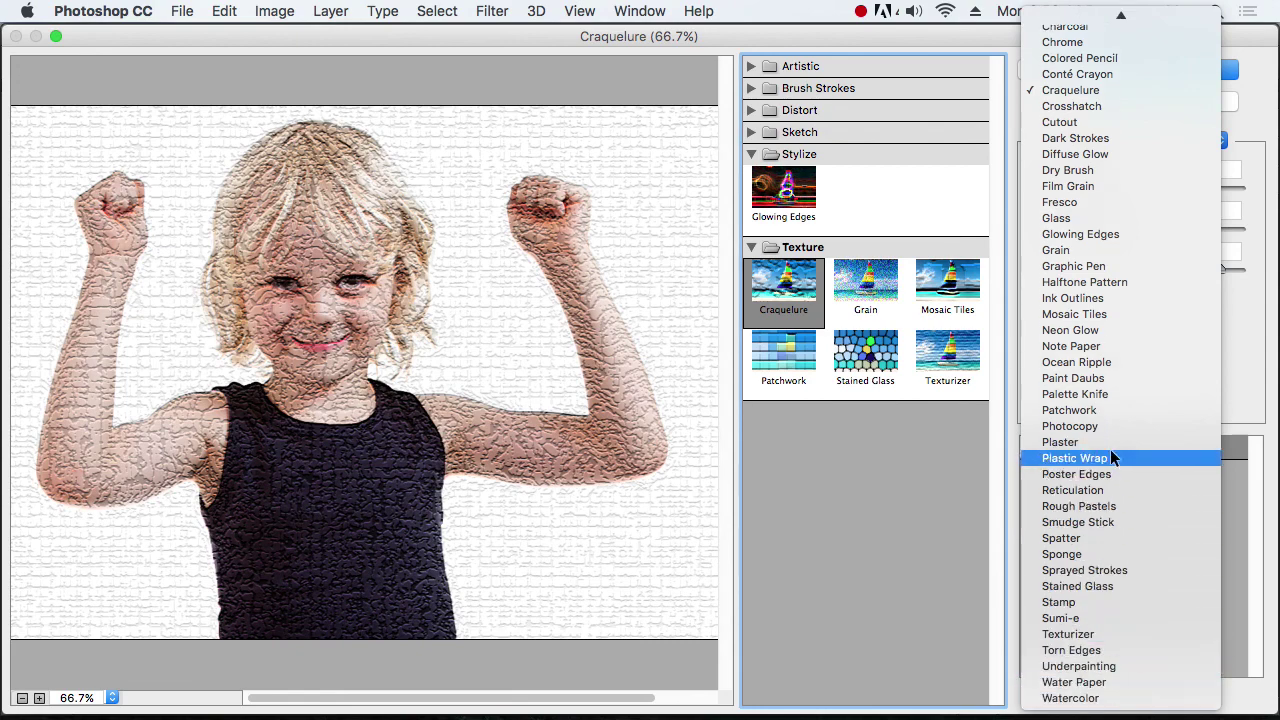
click(1258, 360)
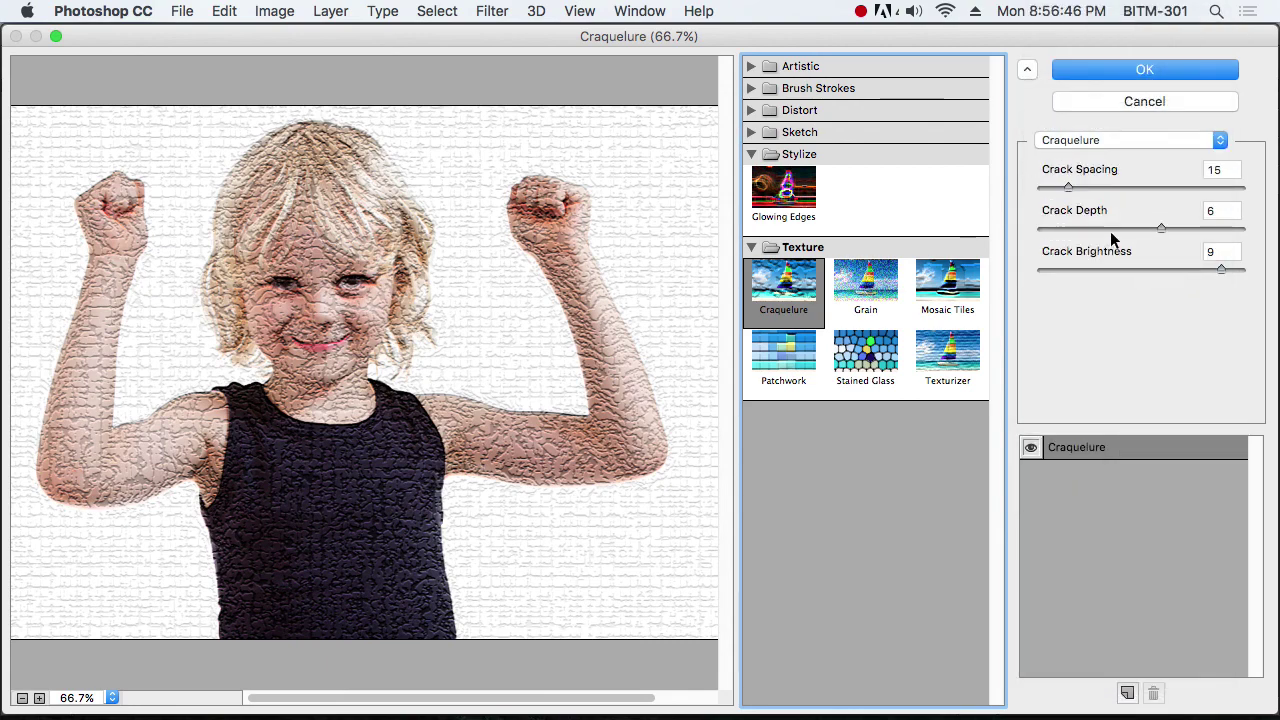
drag(1083, 184, 1126, 184)
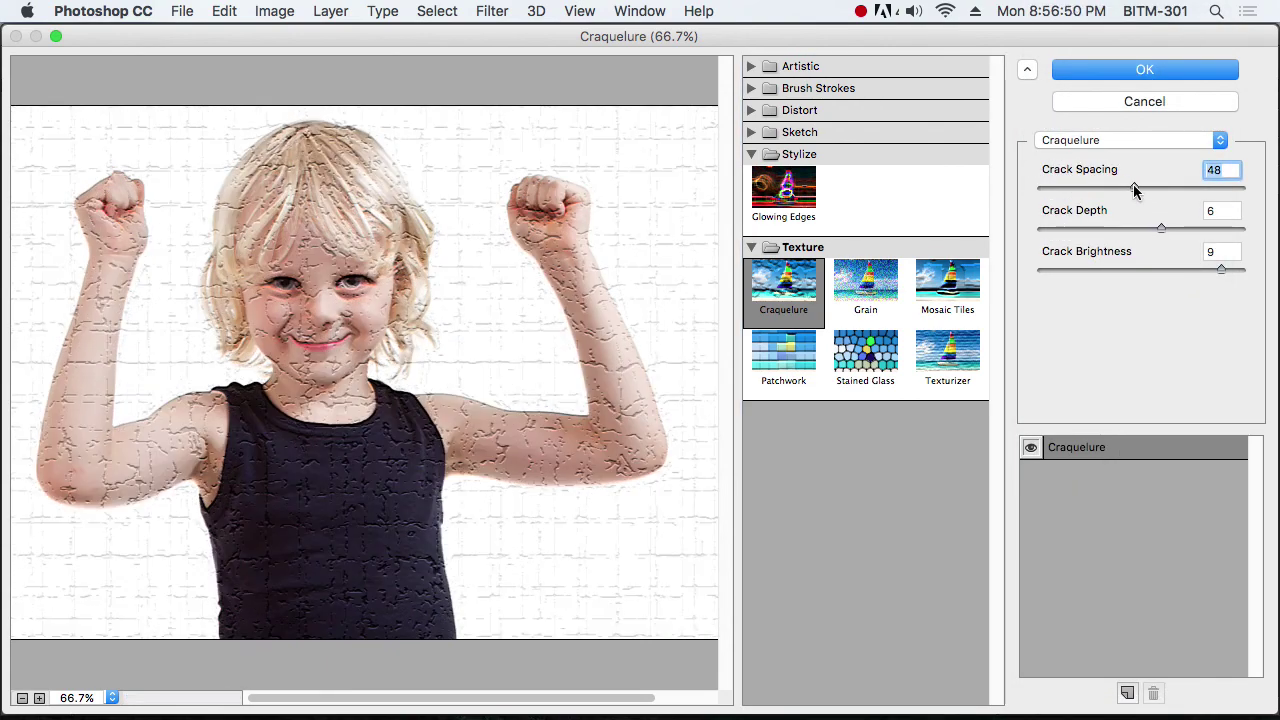
drag(1164, 228, 1128, 237)
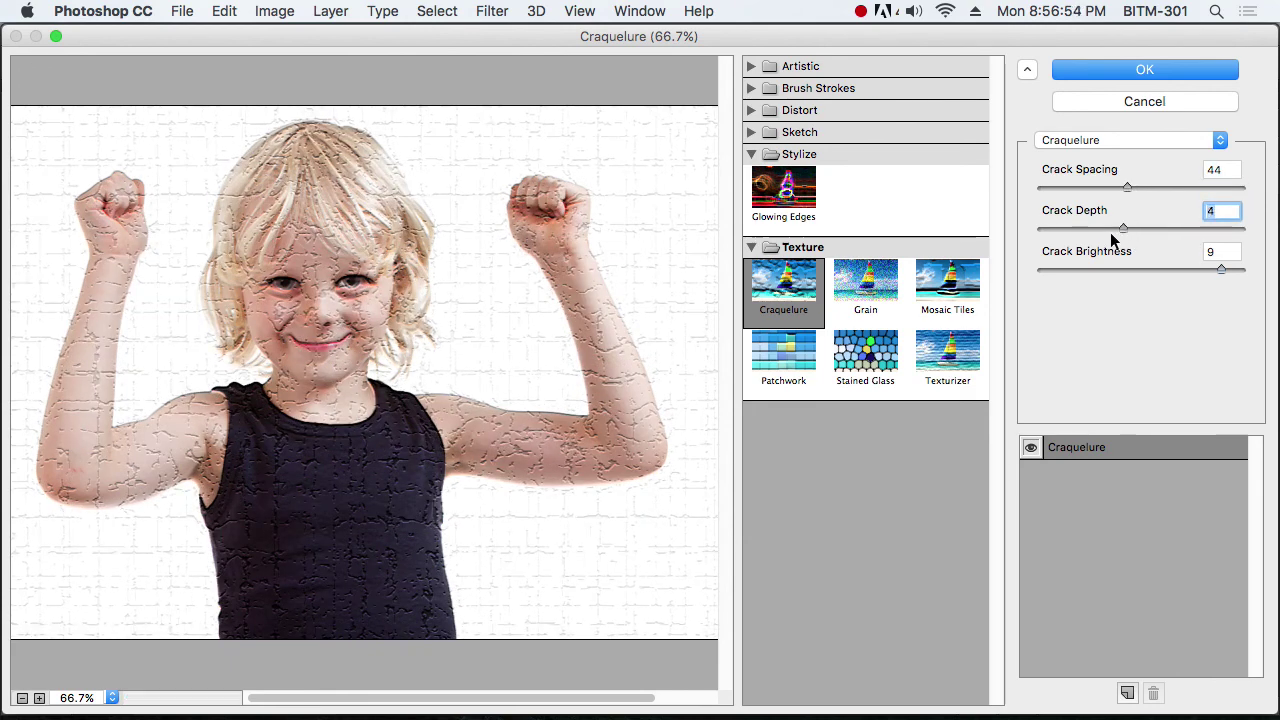
drag(1221, 270, 1083, 268)
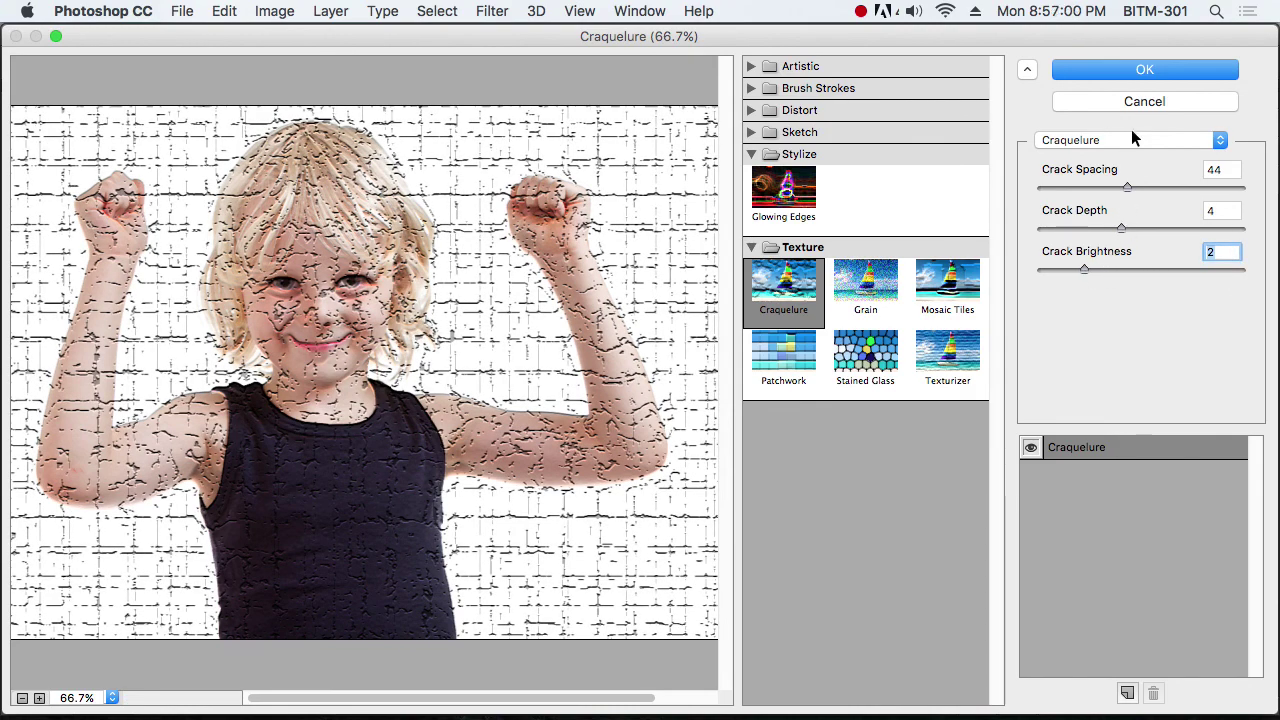
Switch the filter to Crosshatch and apply it to the portrait
click(1132, 134)
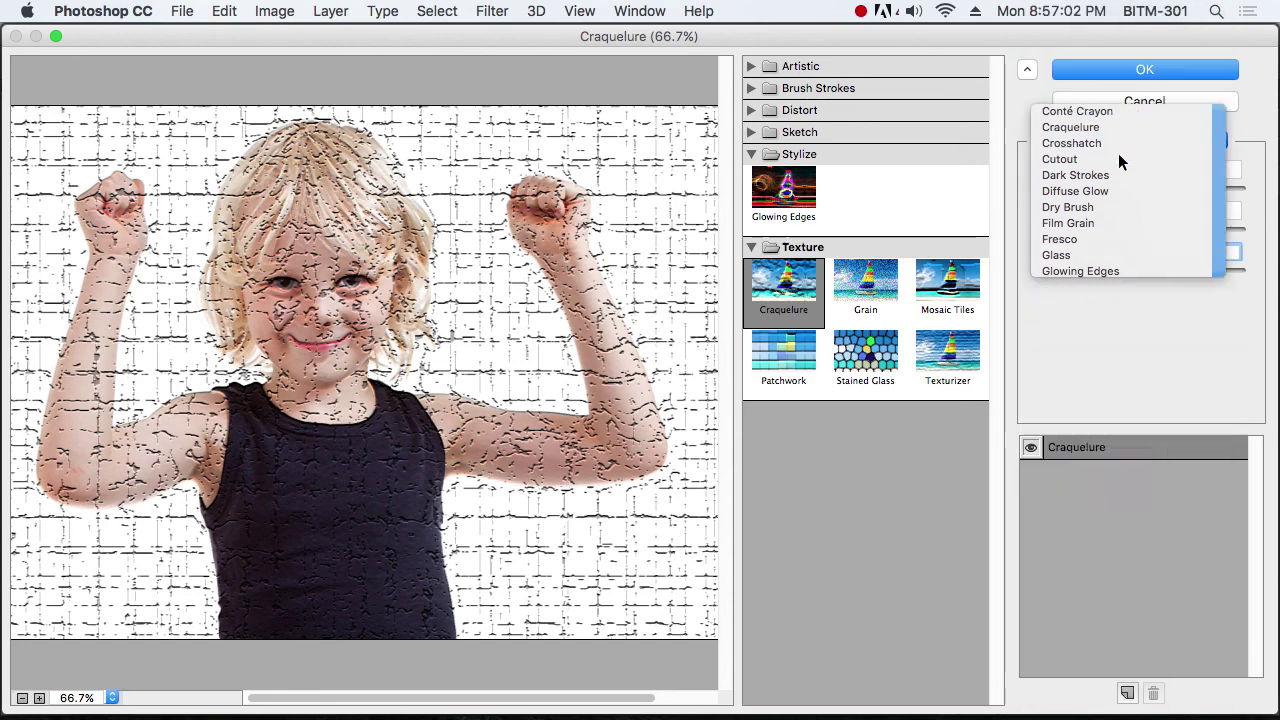
click(1118, 147)
click(1148, 70)
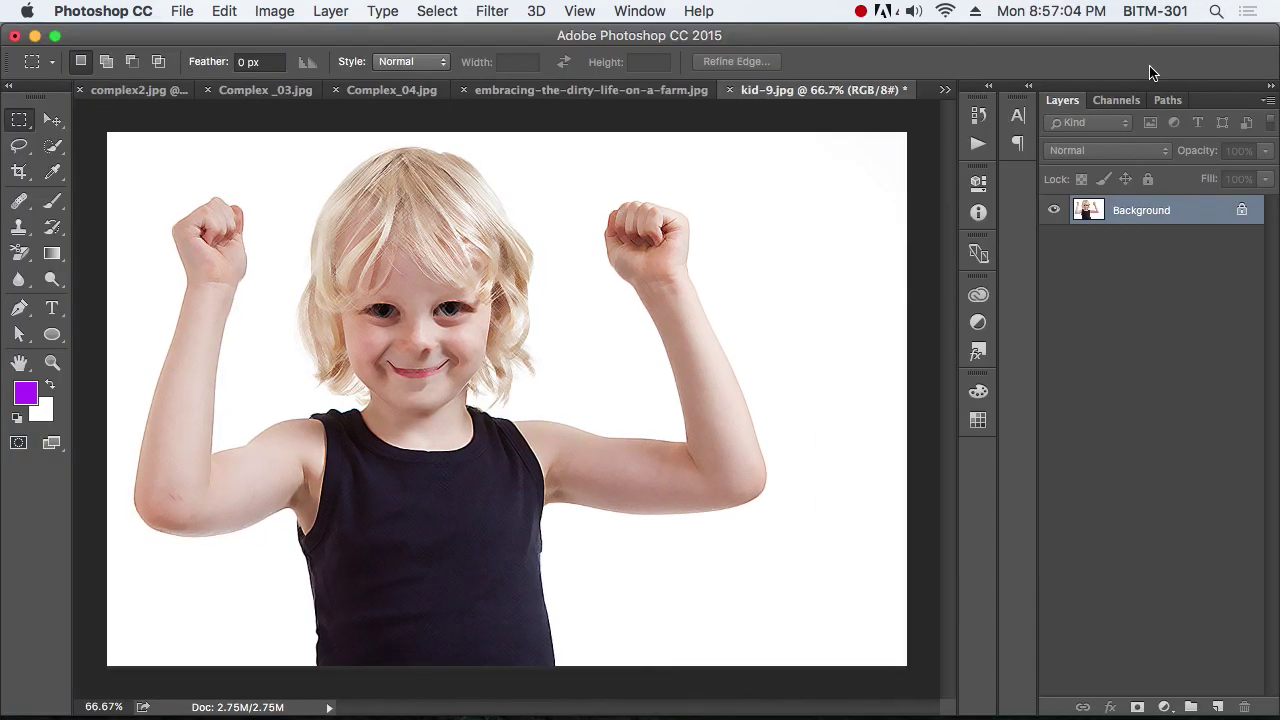